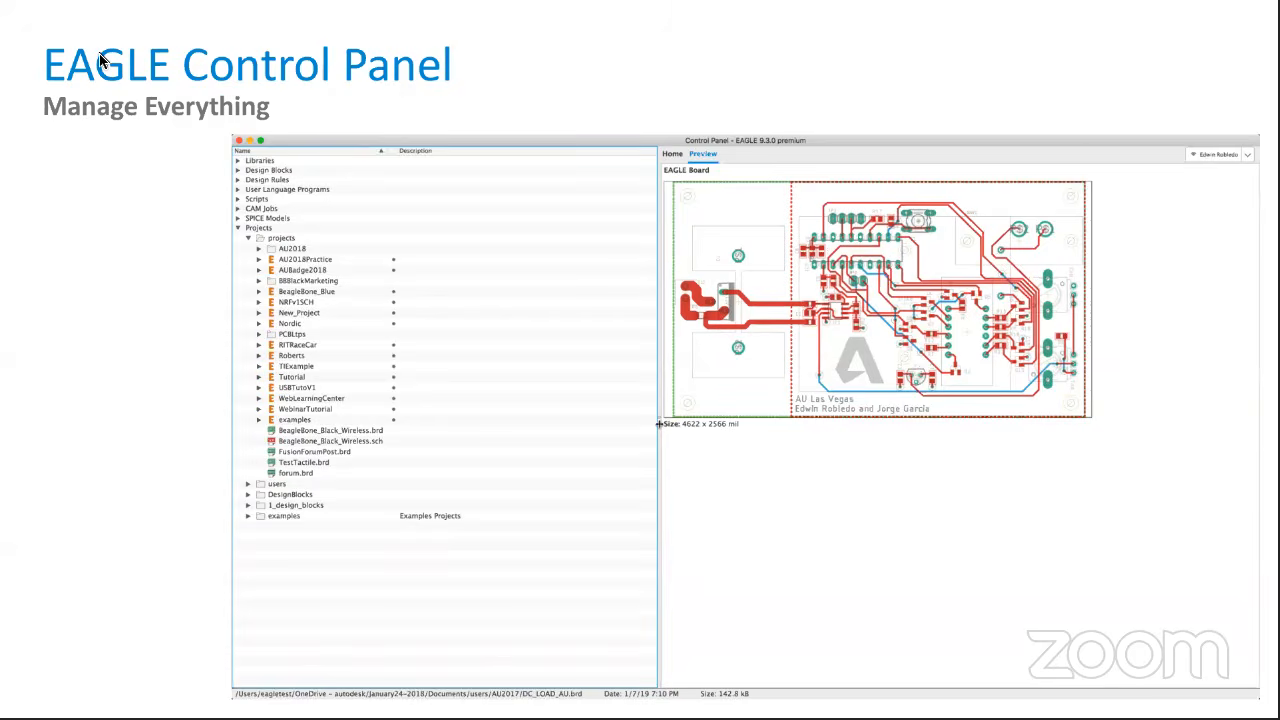
pyautogui.press('Right')
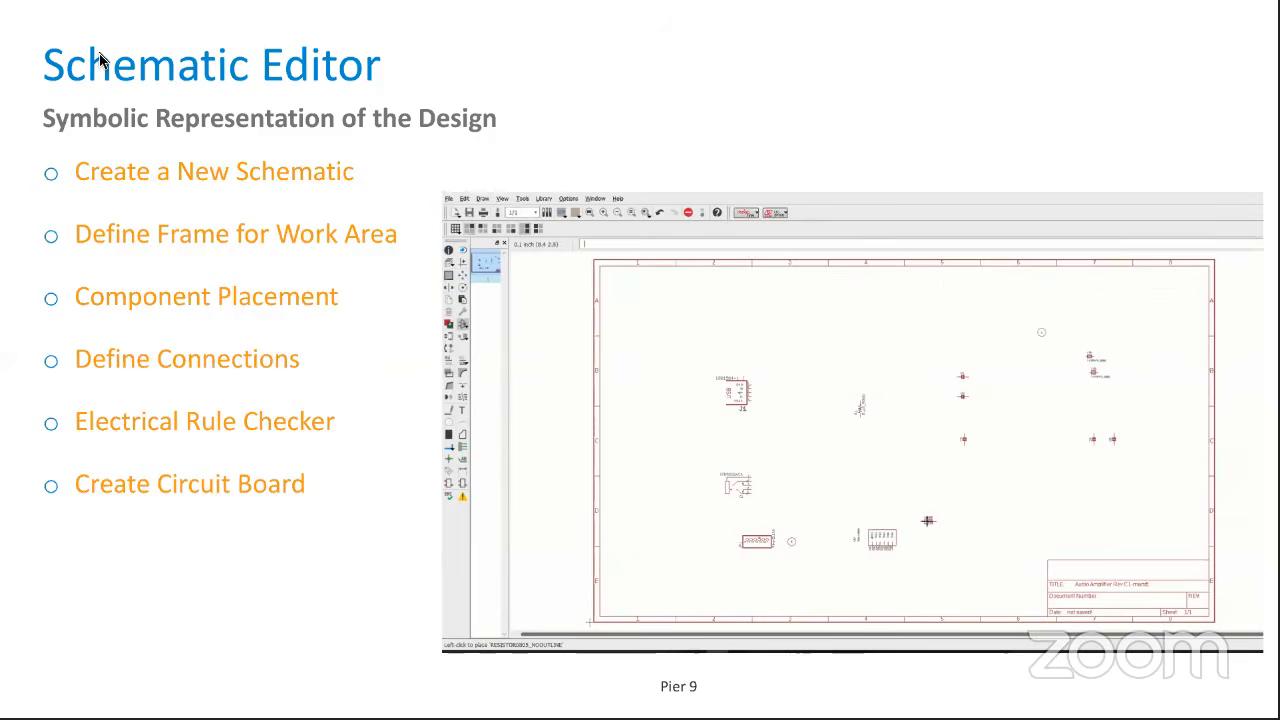
pyautogui.press('Right')
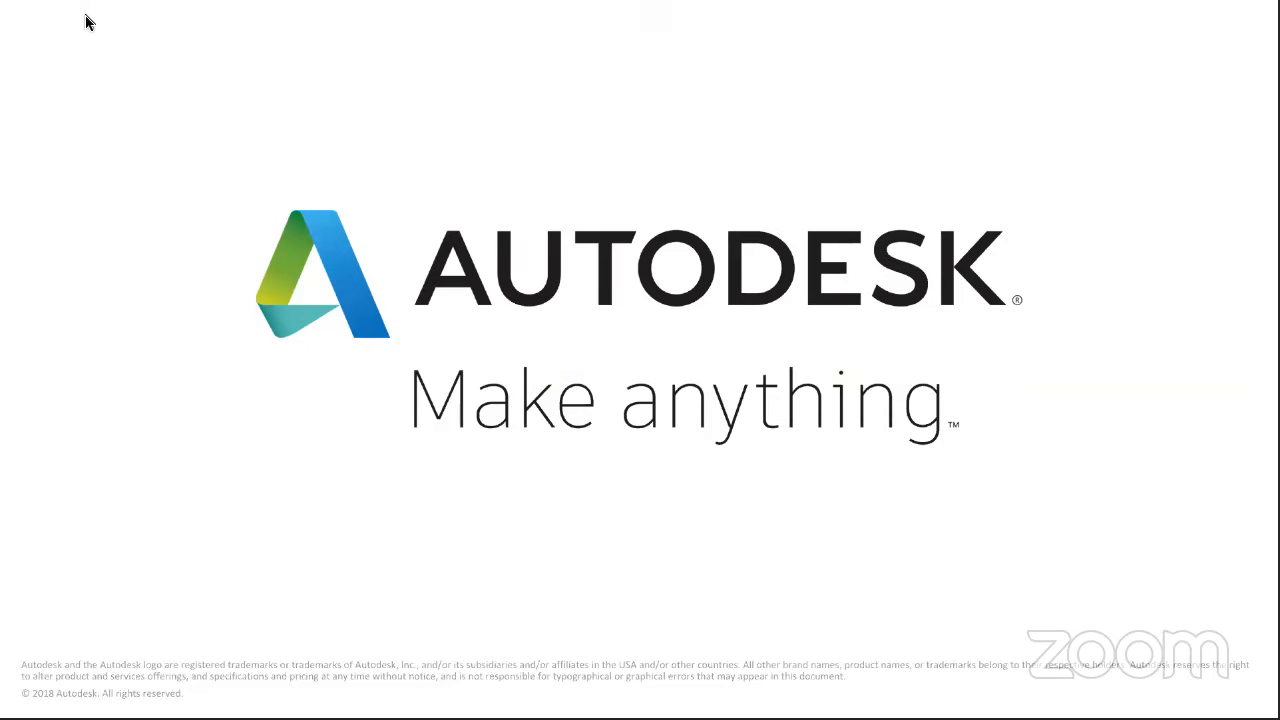
# End the slide show, minimize the presentation and enlarge the EAGLE Control Panel to fill the screen.
pyautogui.press('Escape')
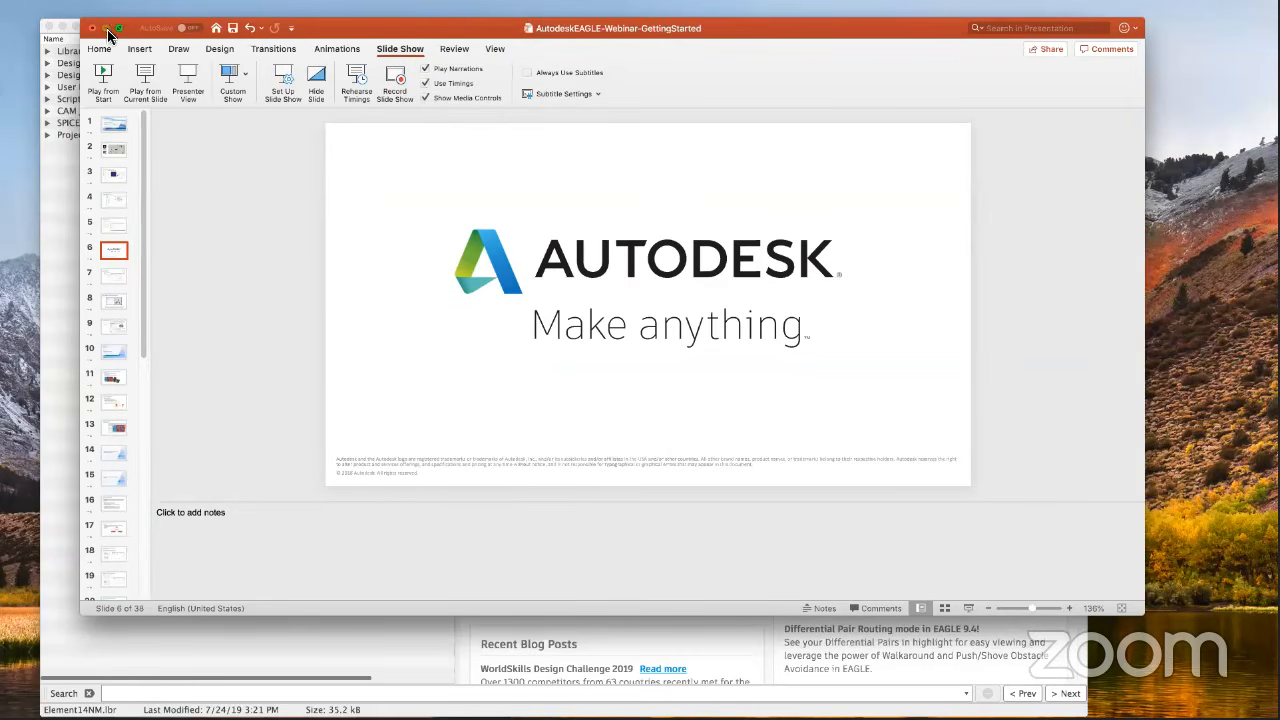
pyautogui.click(105, 28)
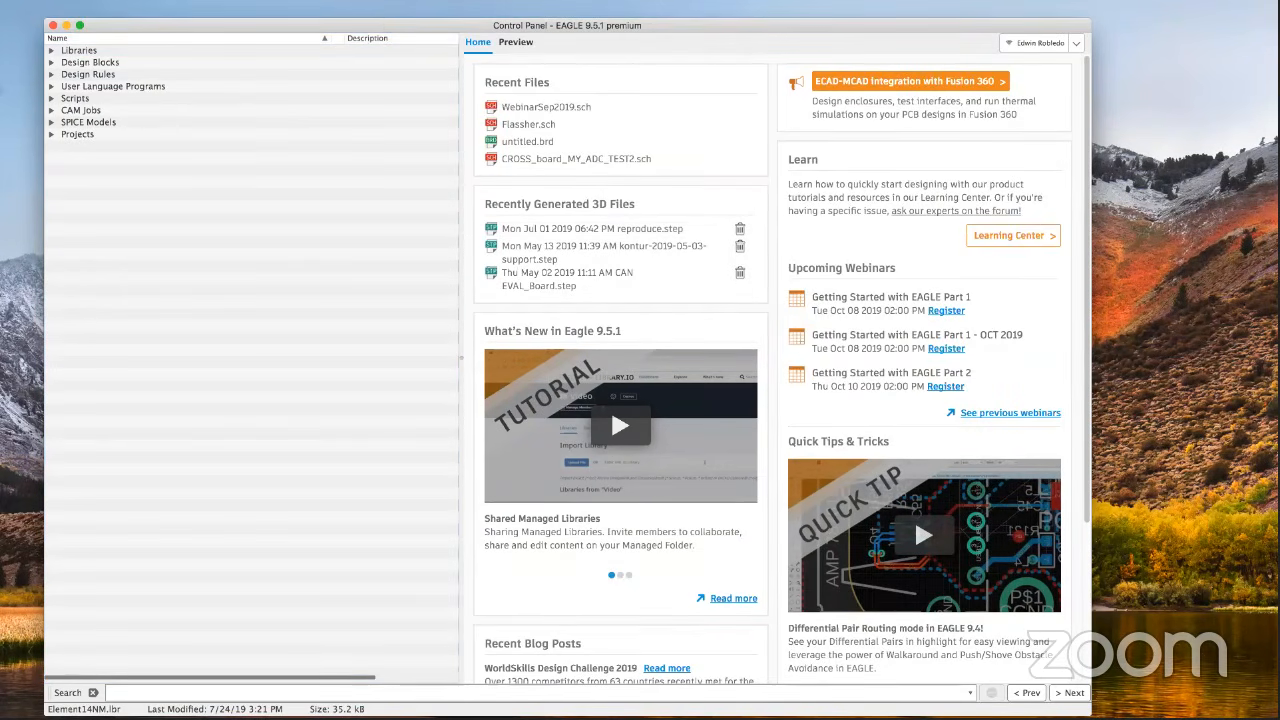
pyautogui.doubleClick(437, 26)
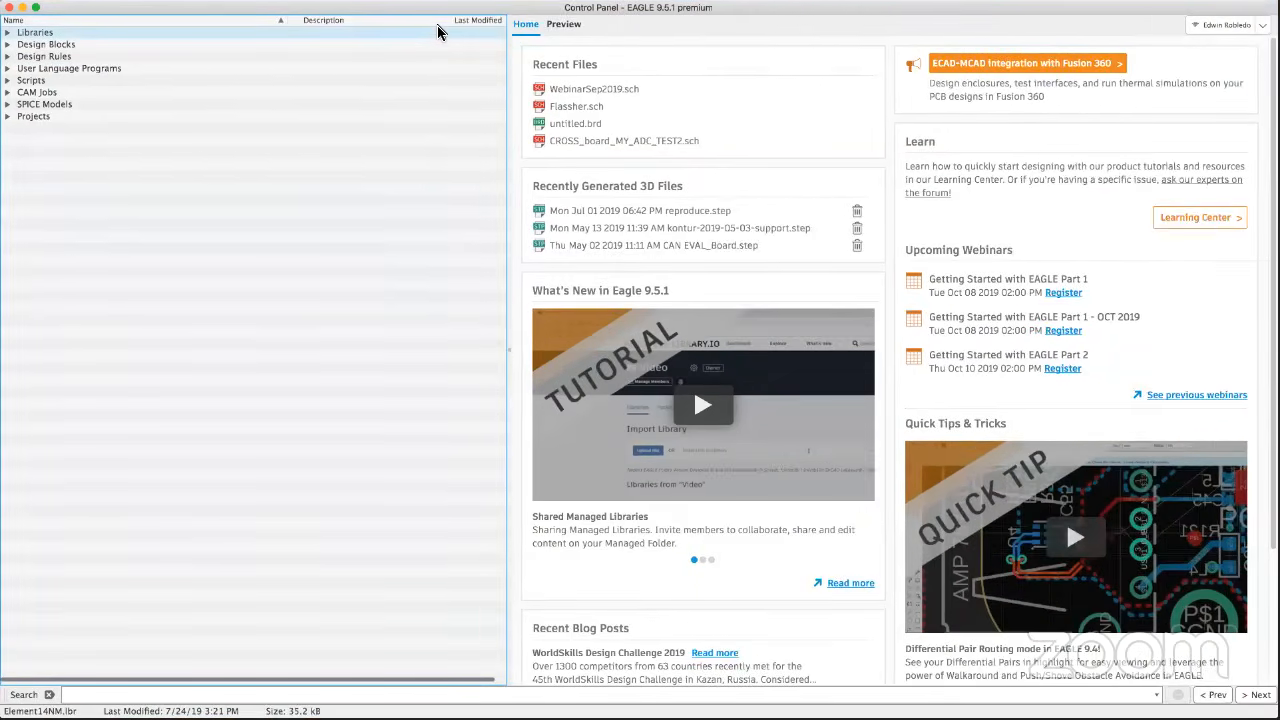
# Expand Libraries and view the descriptions of the personal managed folder, Managed Libraries and the user libraries folder.
pyautogui.click(7, 33)
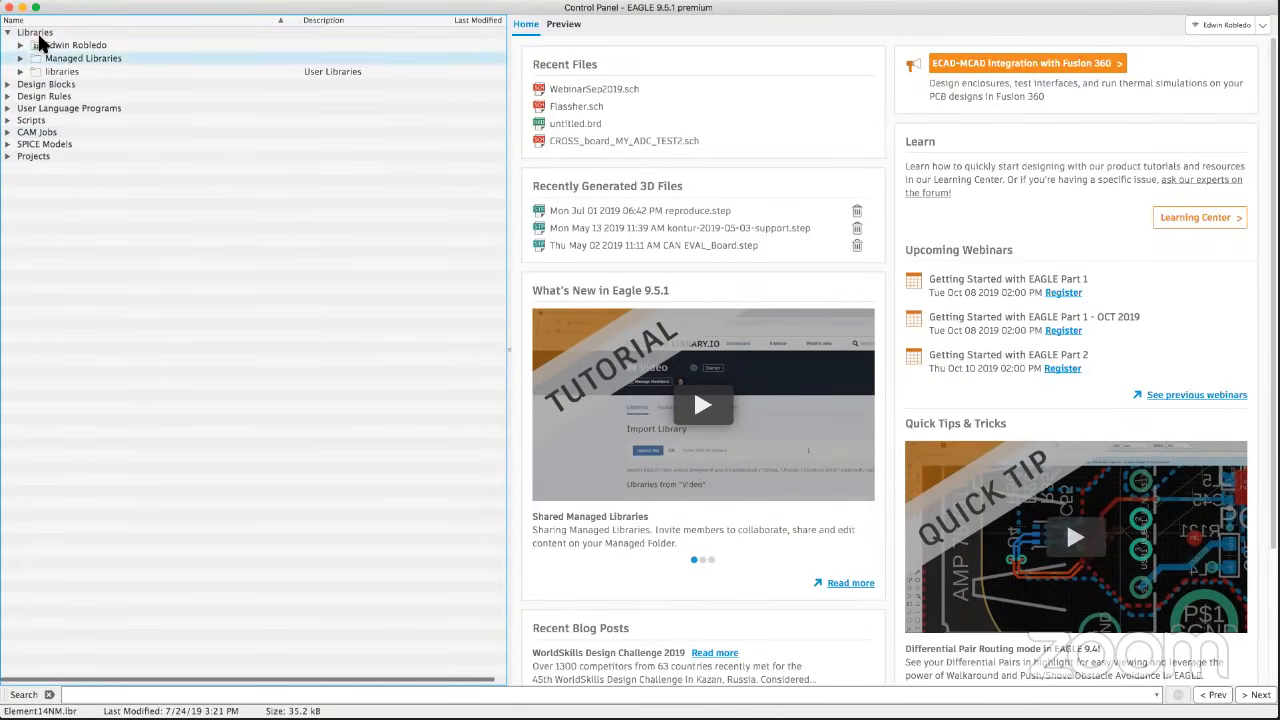
pyautogui.click(71, 48)
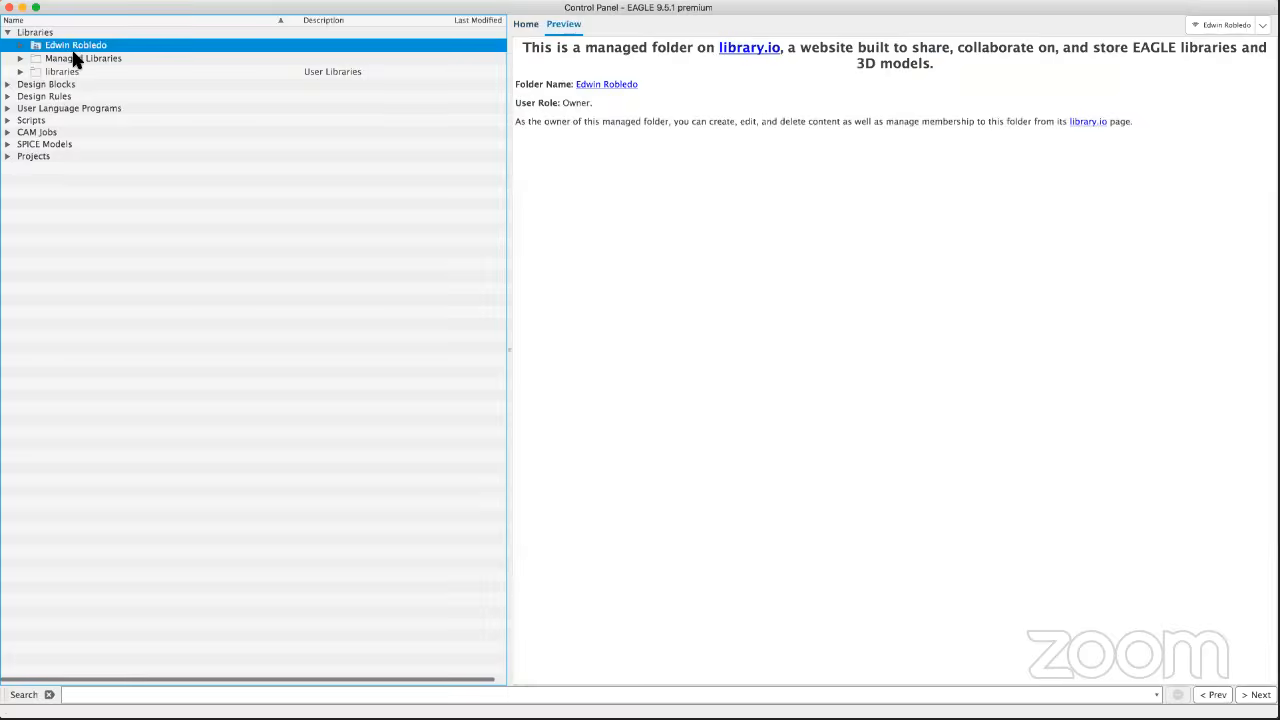
pyautogui.click(75, 60)
pyautogui.press('Down')
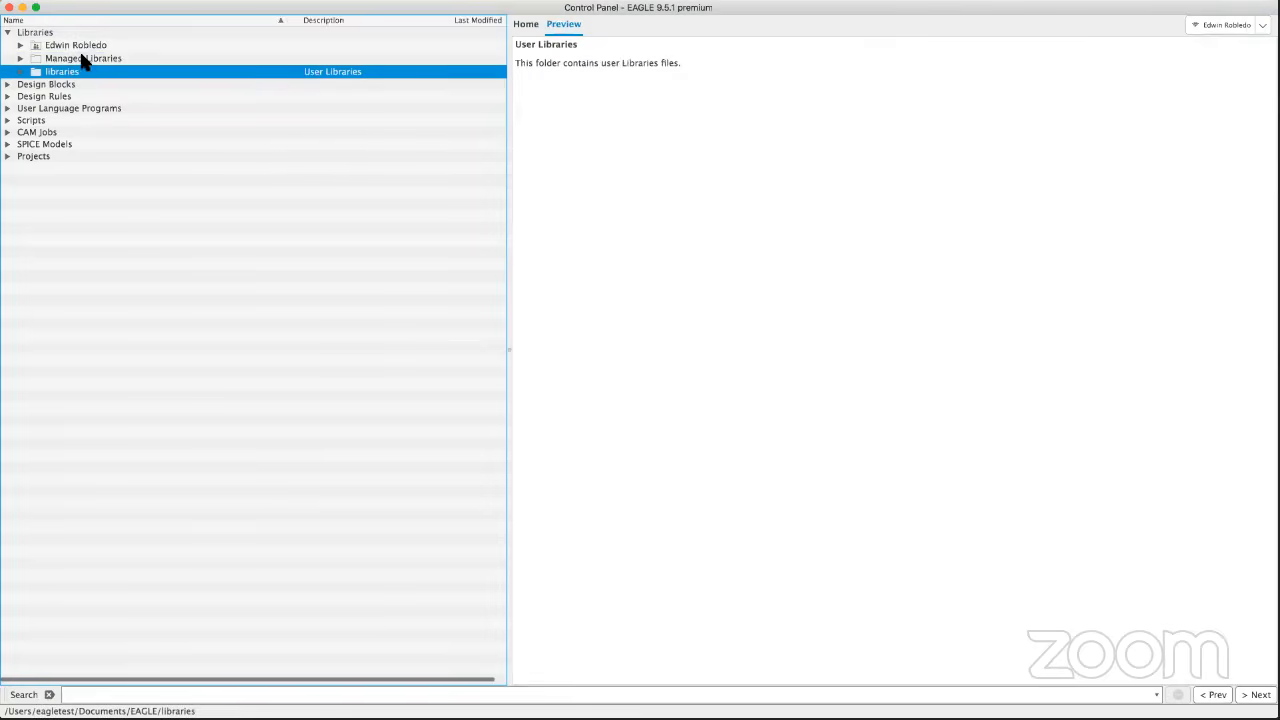
pyautogui.click(84, 48)
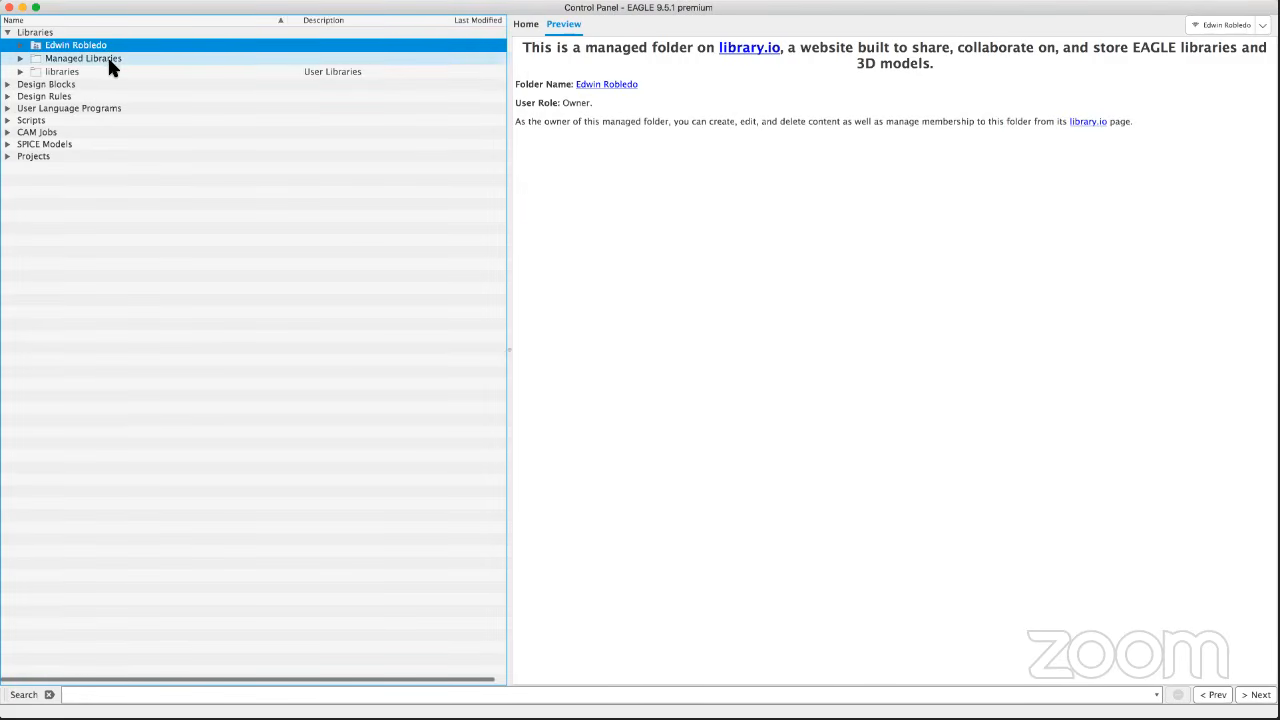
pyautogui.click(108, 62)
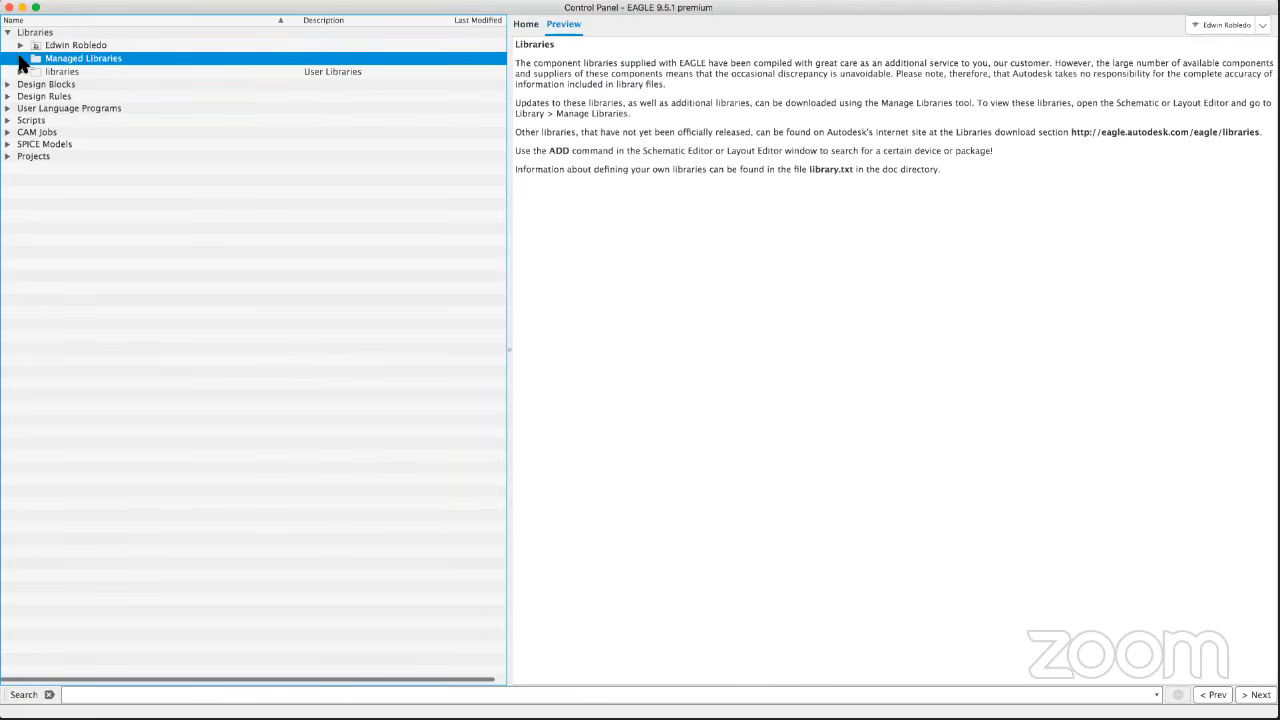
# Examine the contents of Managed Libraries, including the Eagle Pcb folder and the pcblayout folder, and collapse them again.
pyautogui.click(20, 59)
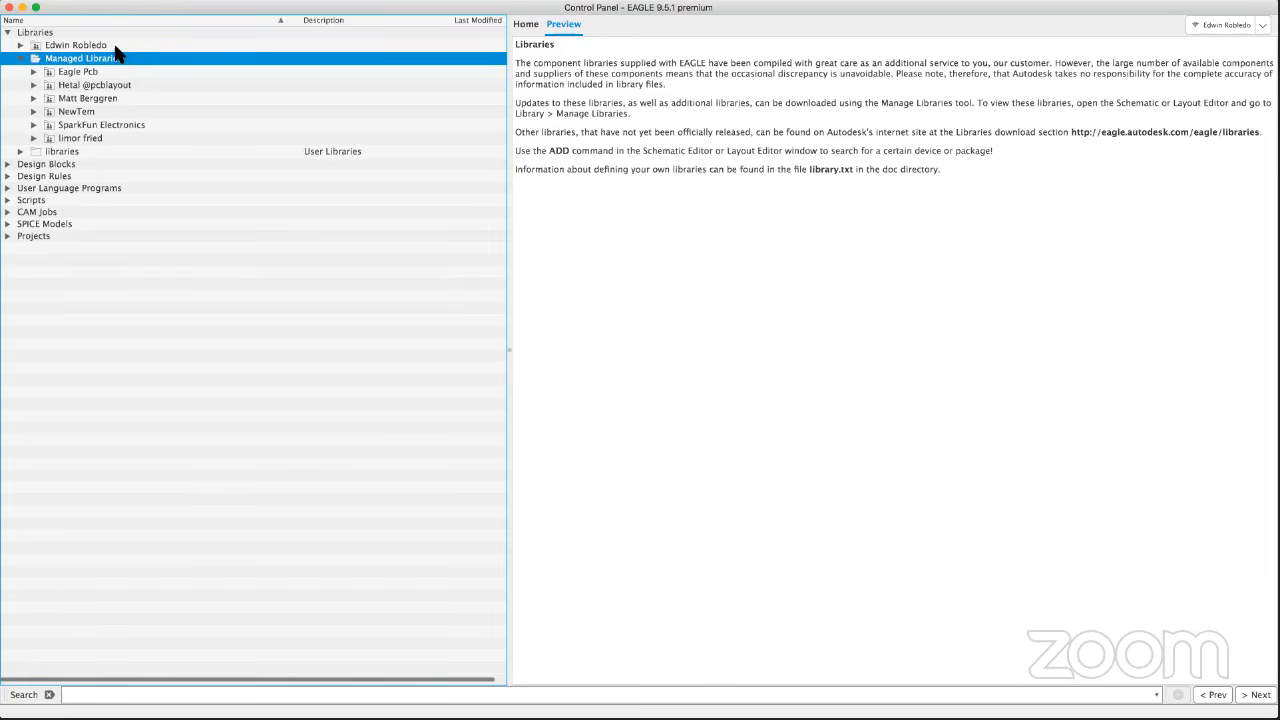
pyautogui.click(57, 74)
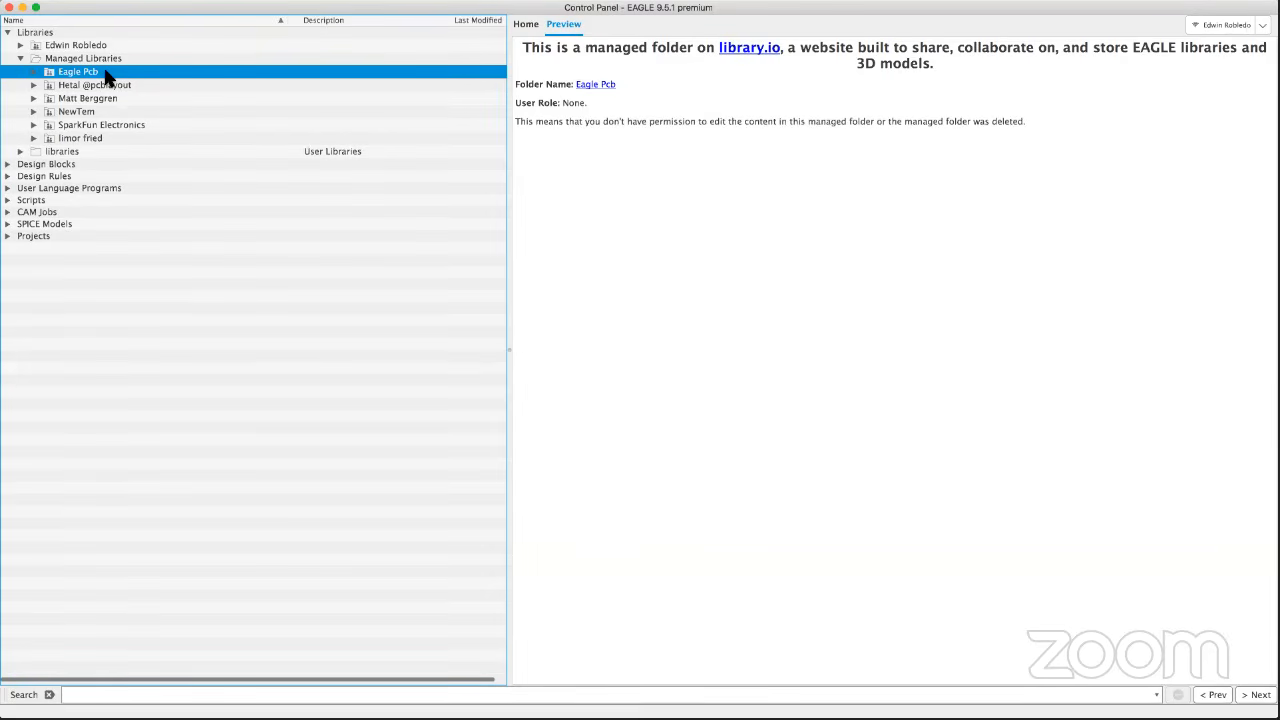
pyautogui.click(35, 72)
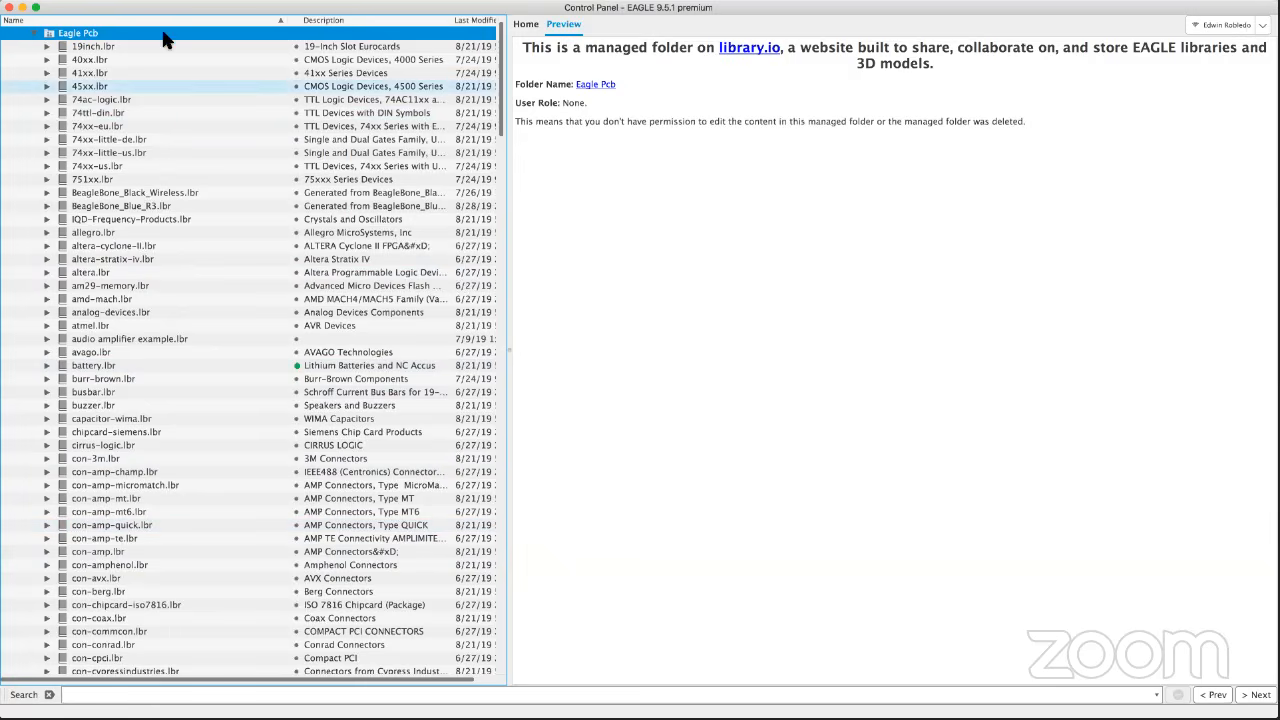
pyautogui.click(34, 33)
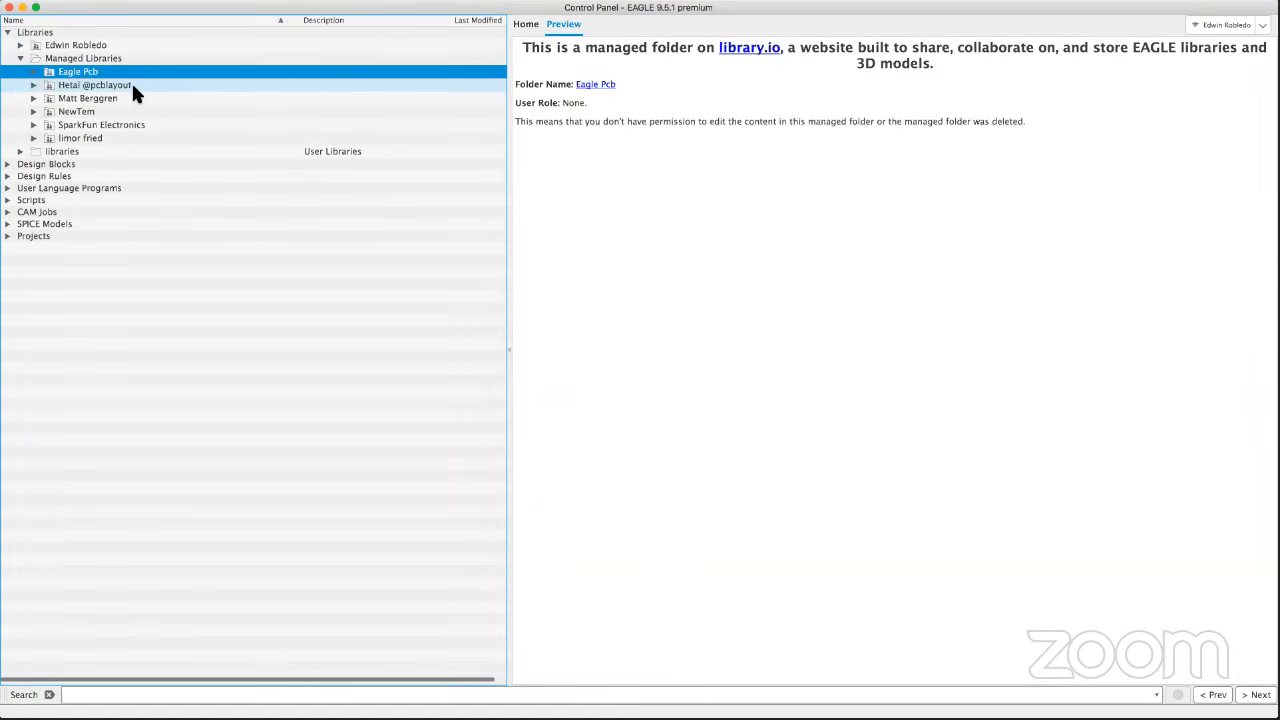
pyautogui.click(34, 86)
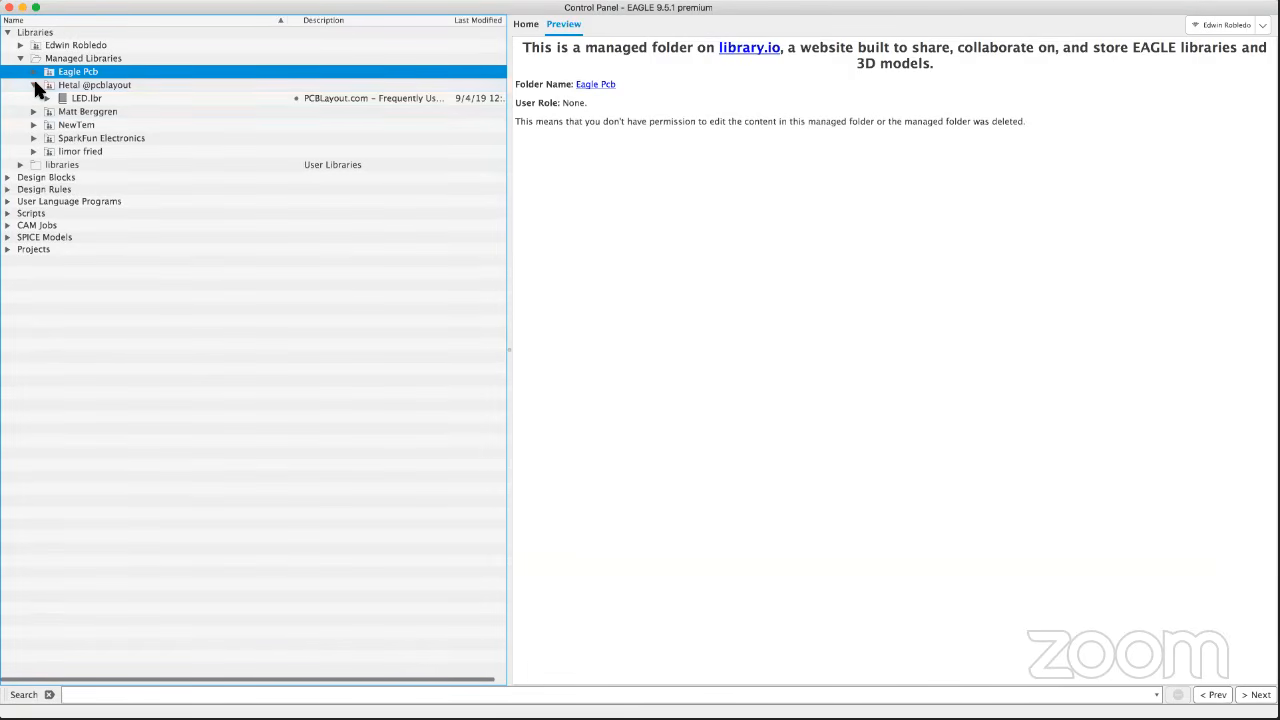
pyautogui.click(34, 86)
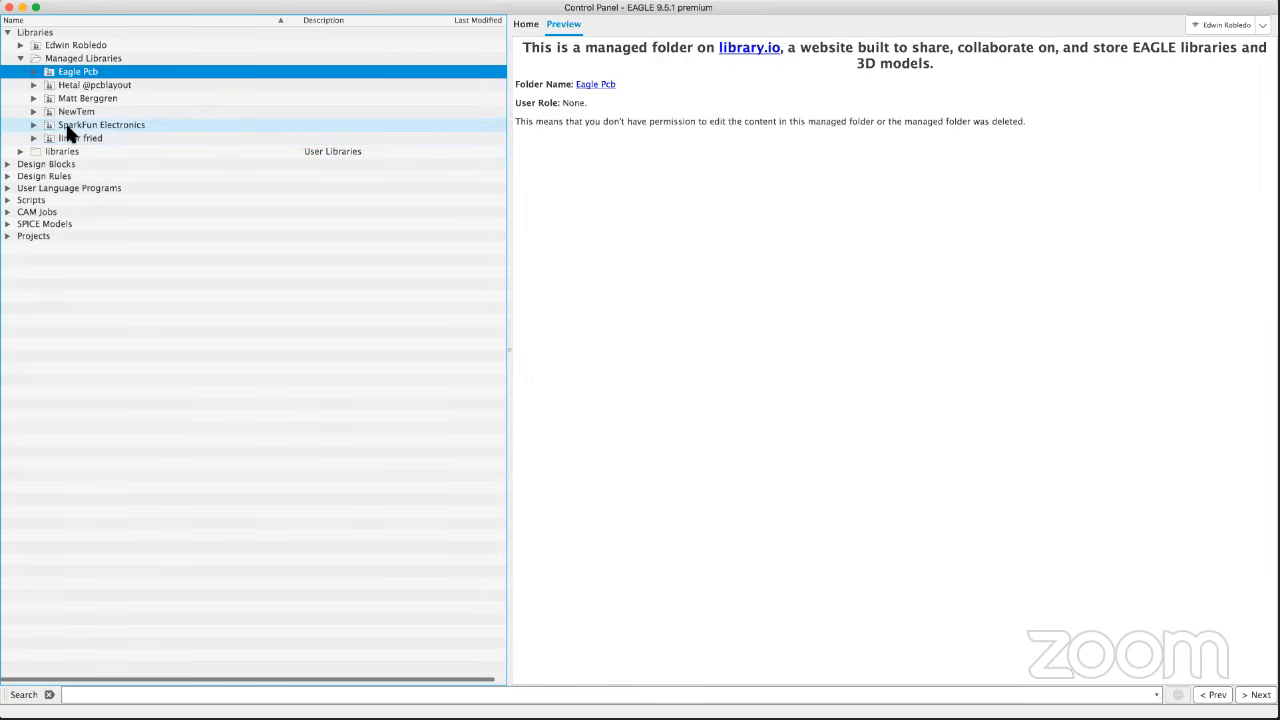
pyautogui.click(20, 58)
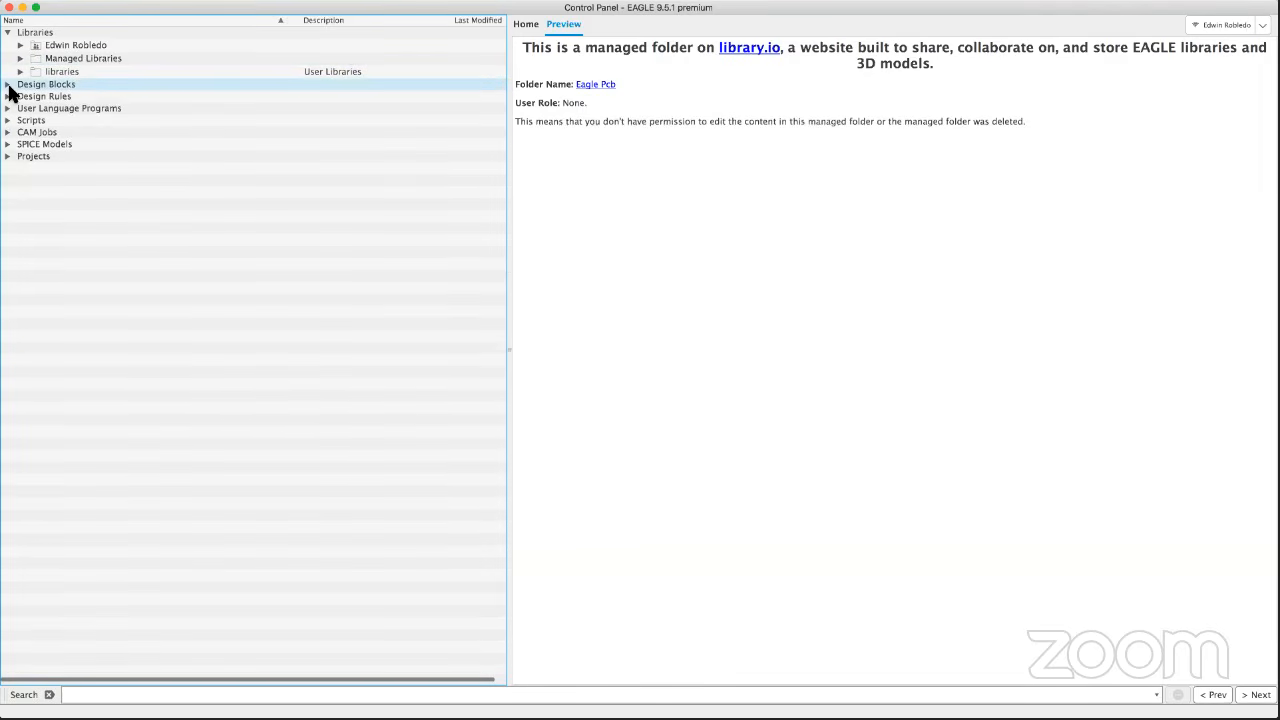
# Preview the 3V3 and 24V LM317M voltage regulators among the example design blocks, and check the Design Rules folders.
pyautogui.click(7, 85)
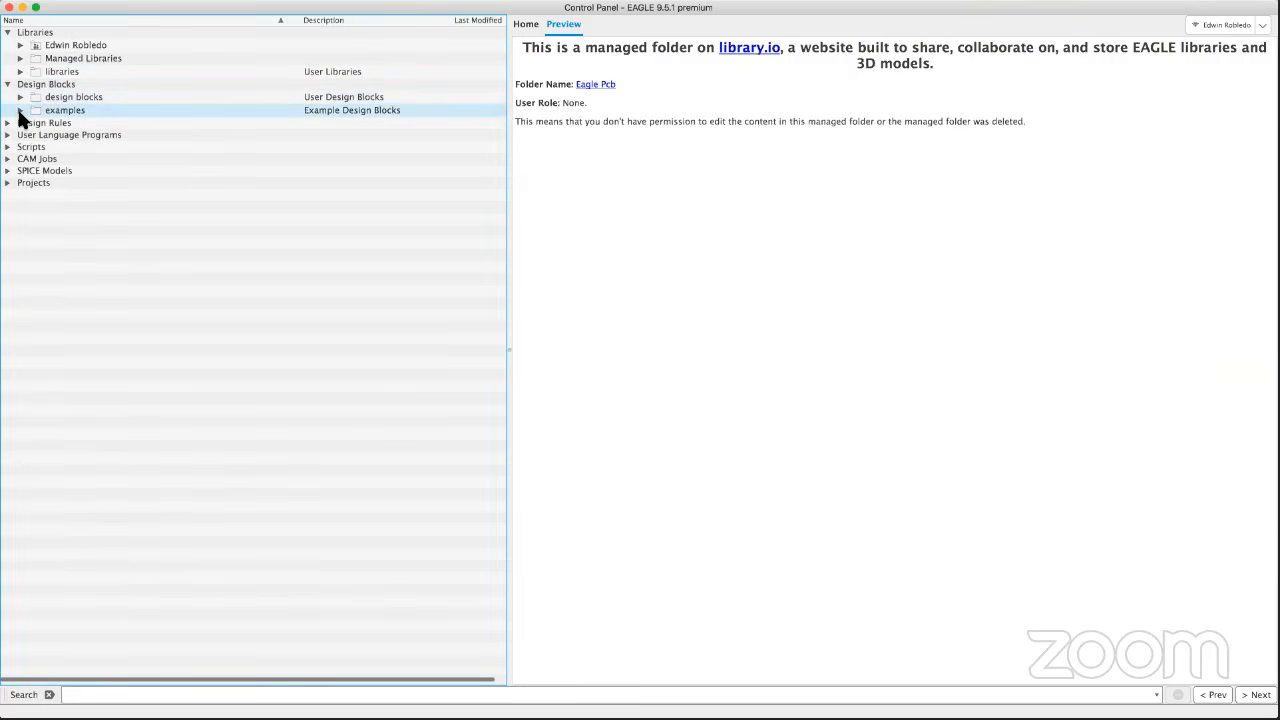
pyautogui.click(20, 110)
pyautogui.click(100, 204)
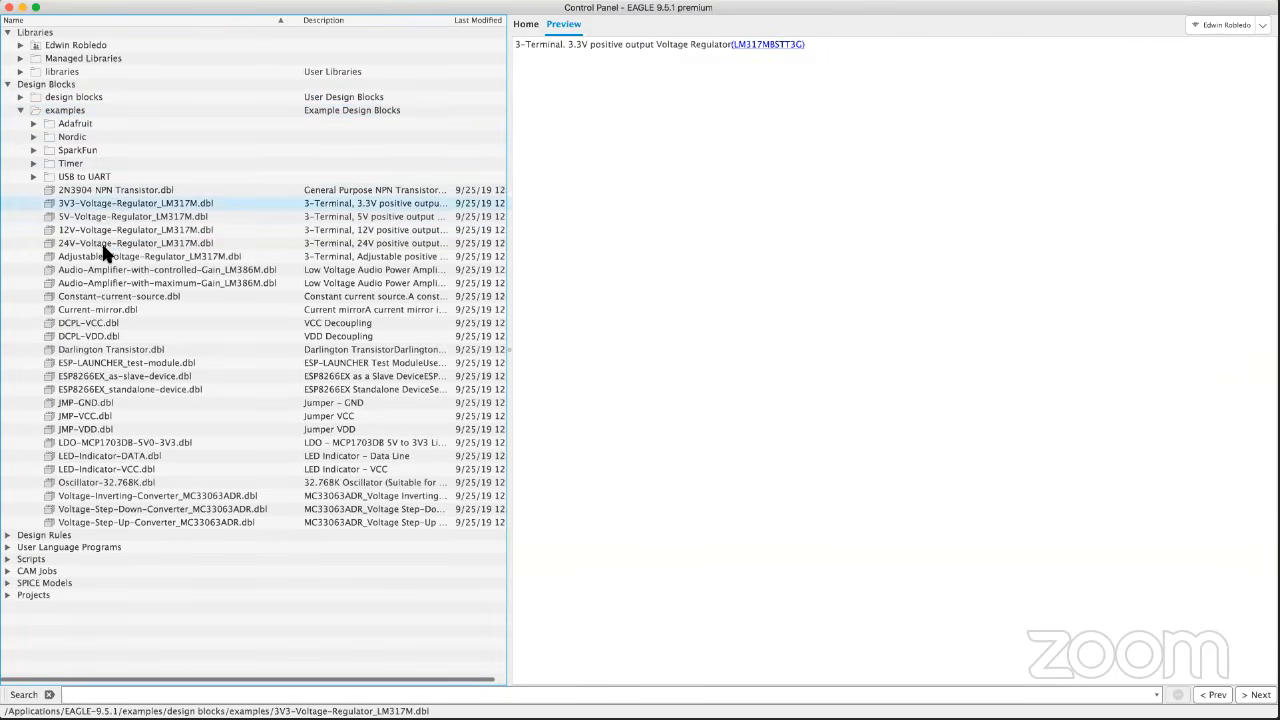
pyautogui.click(102, 243)
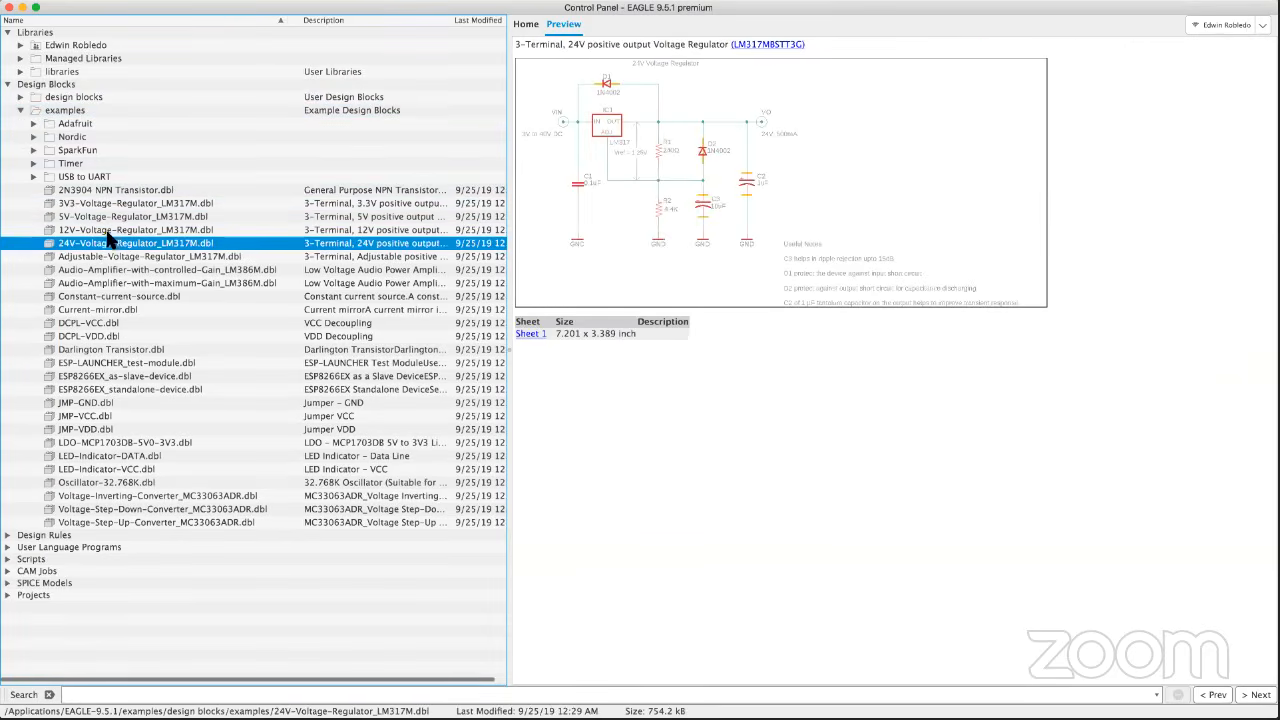
pyautogui.click(20, 110)
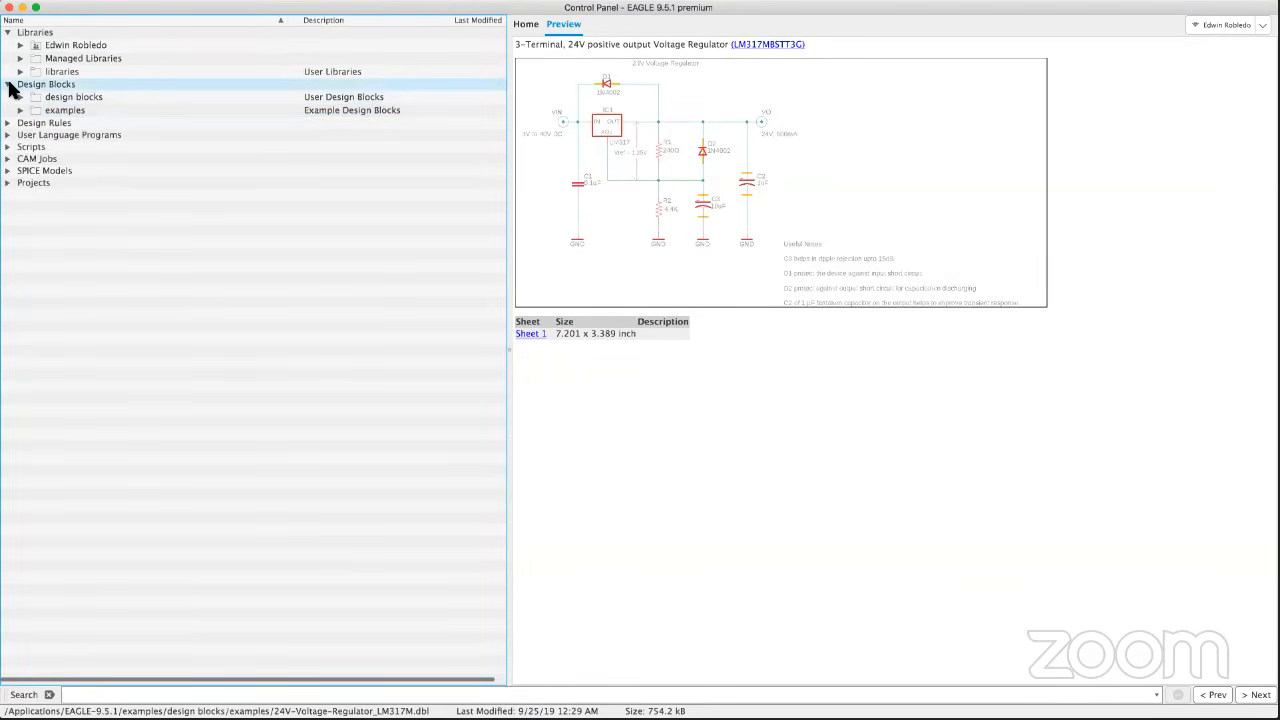
pyautogui.click(8, 84)
pyautogui.click(8, 96)
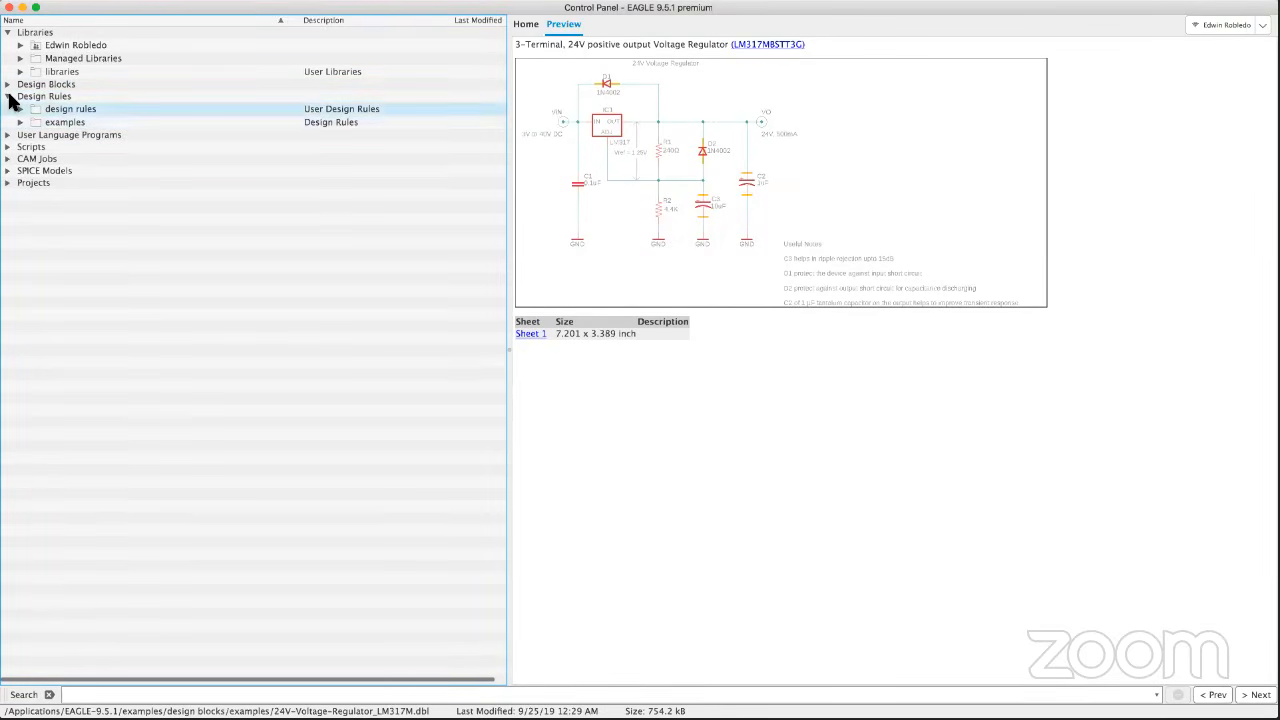
pyautogui.click(8, 96)
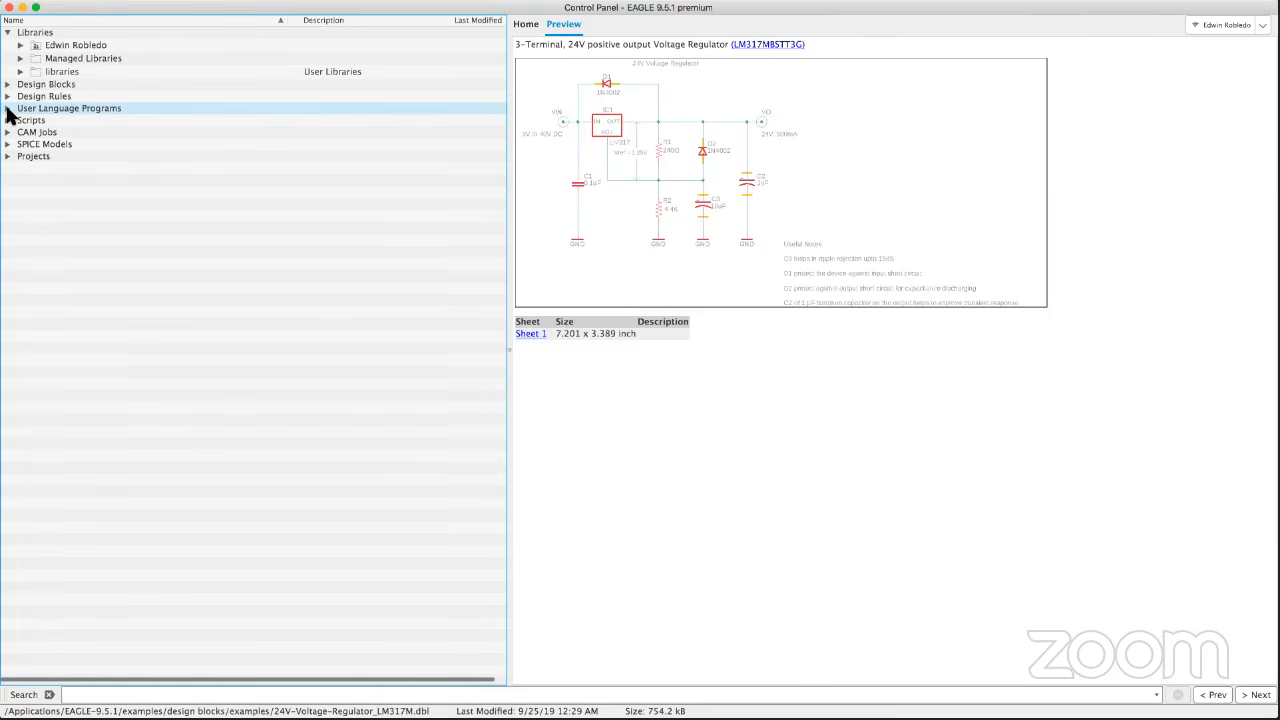
# Browse the example CAM jobs, including the Legacy folder, and view the description of example_1_layer.cam.
pyautogui.click(52, 133)
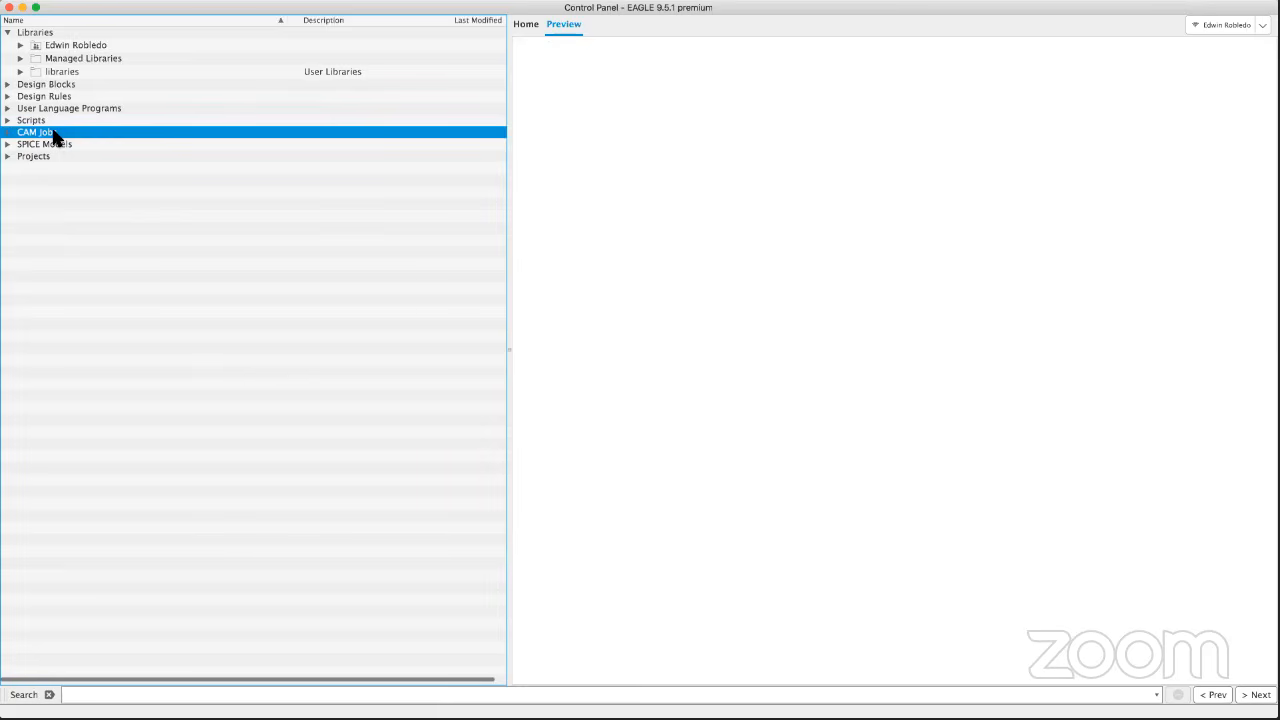
pyautogui.click(8, 133)
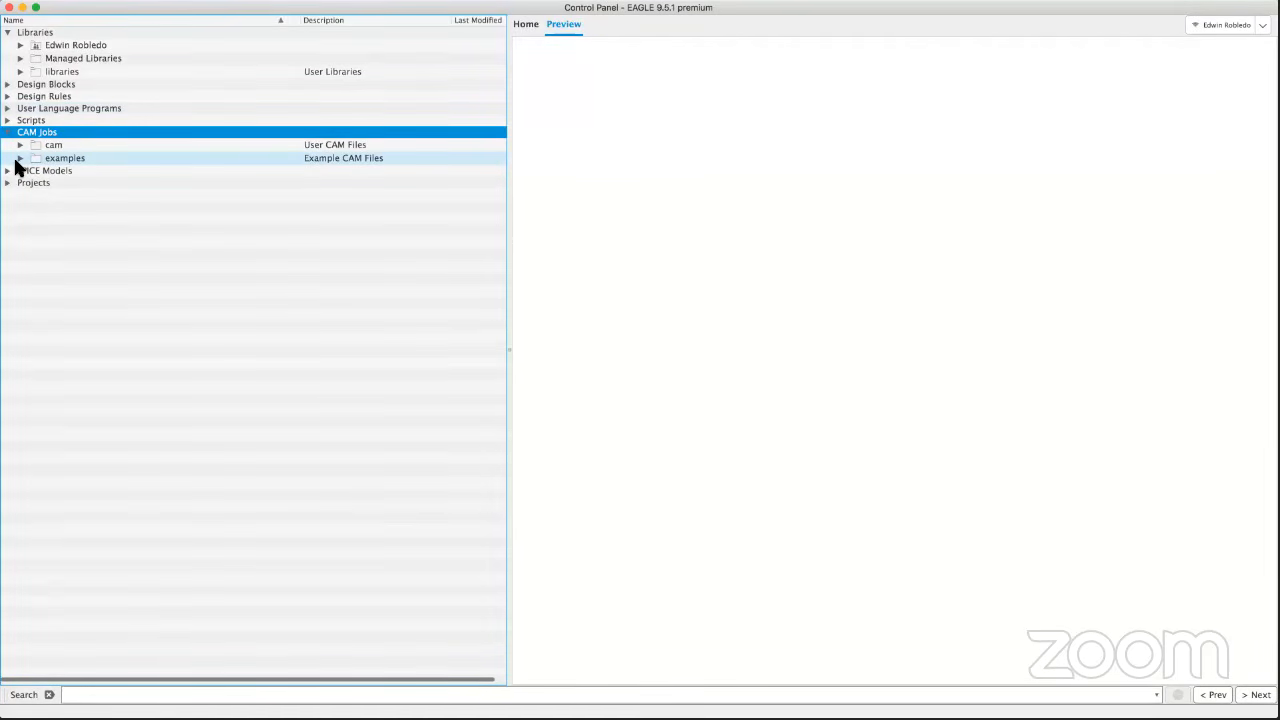
pyautogui.click(16, 165)
pyautogui.click(19, 160)
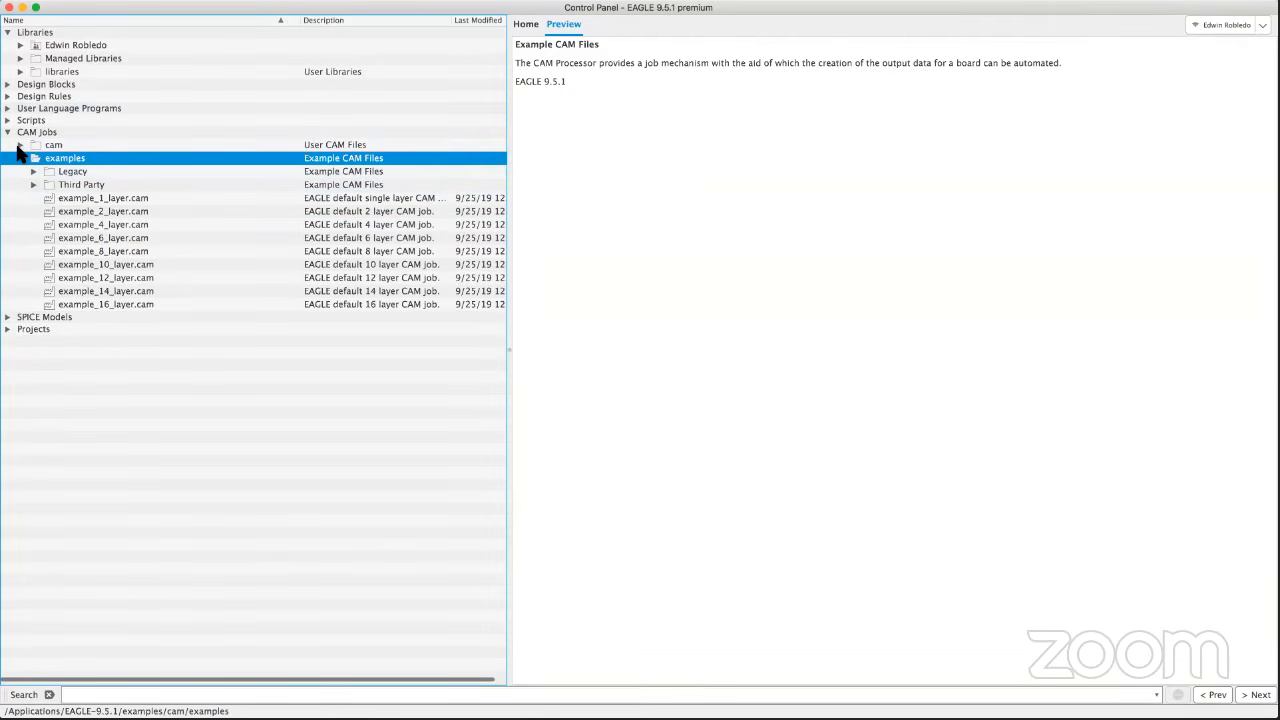
pyautogui.click(33, 171)
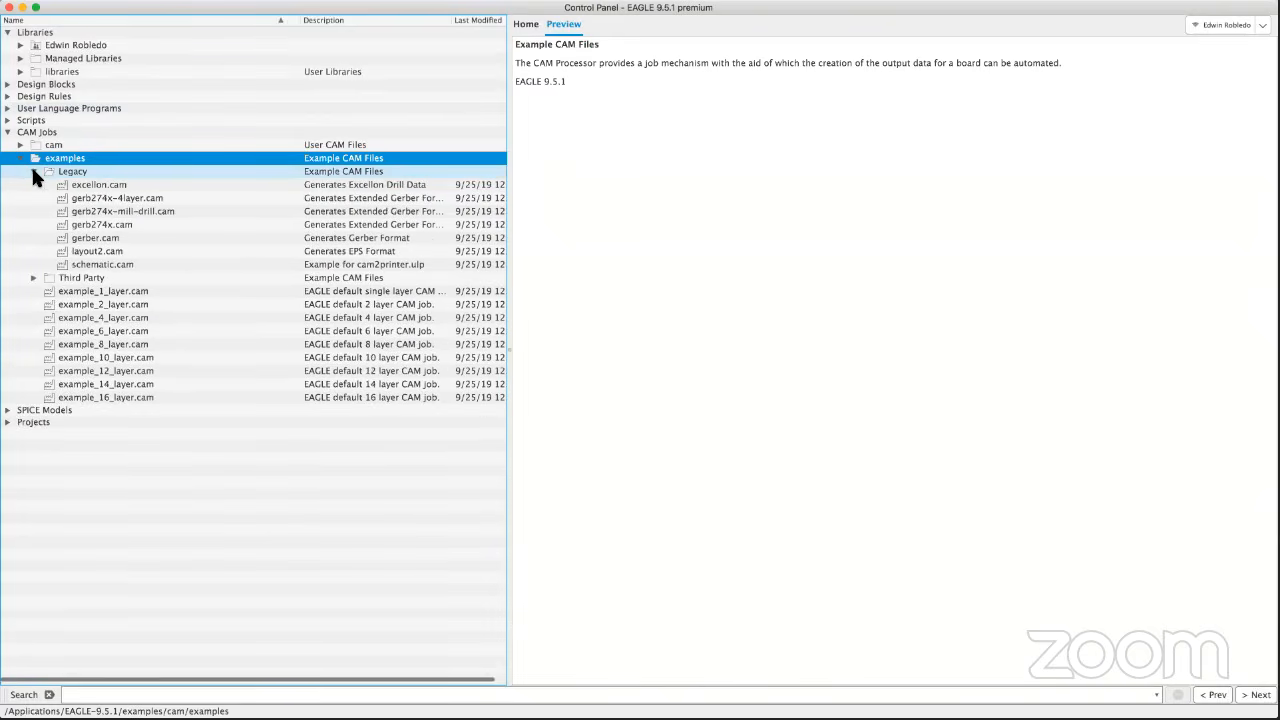
pyautogui.click(132, 292)
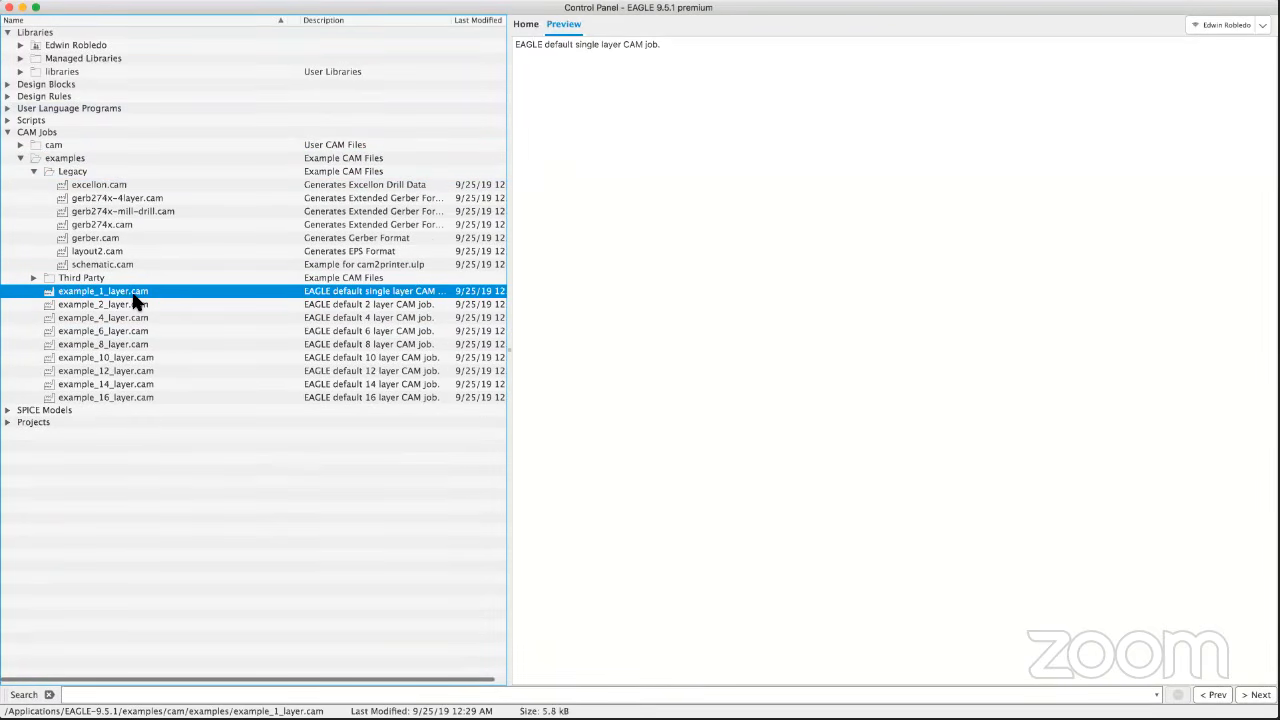
pyautogui.click(20, 158)
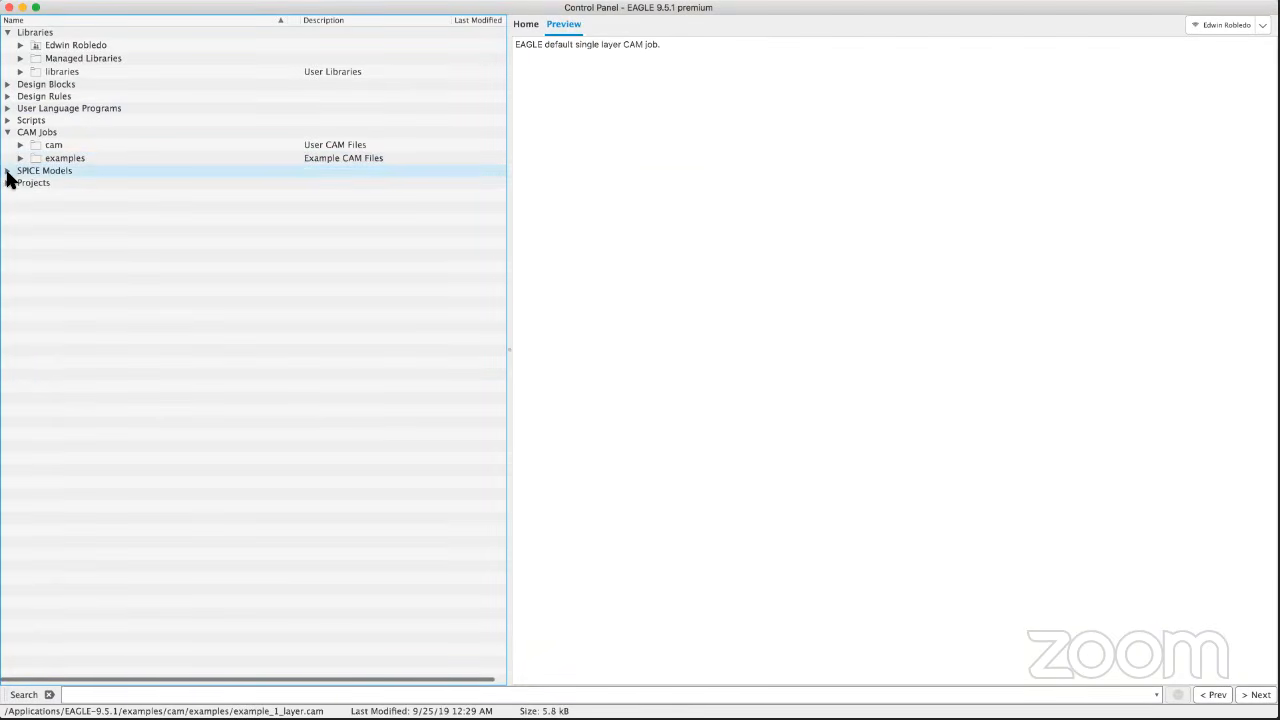
# View the folders under SPICE Models, and collapse both the CAM Jobs and SPICE Models categories.
pyautogui.click(7, 172)
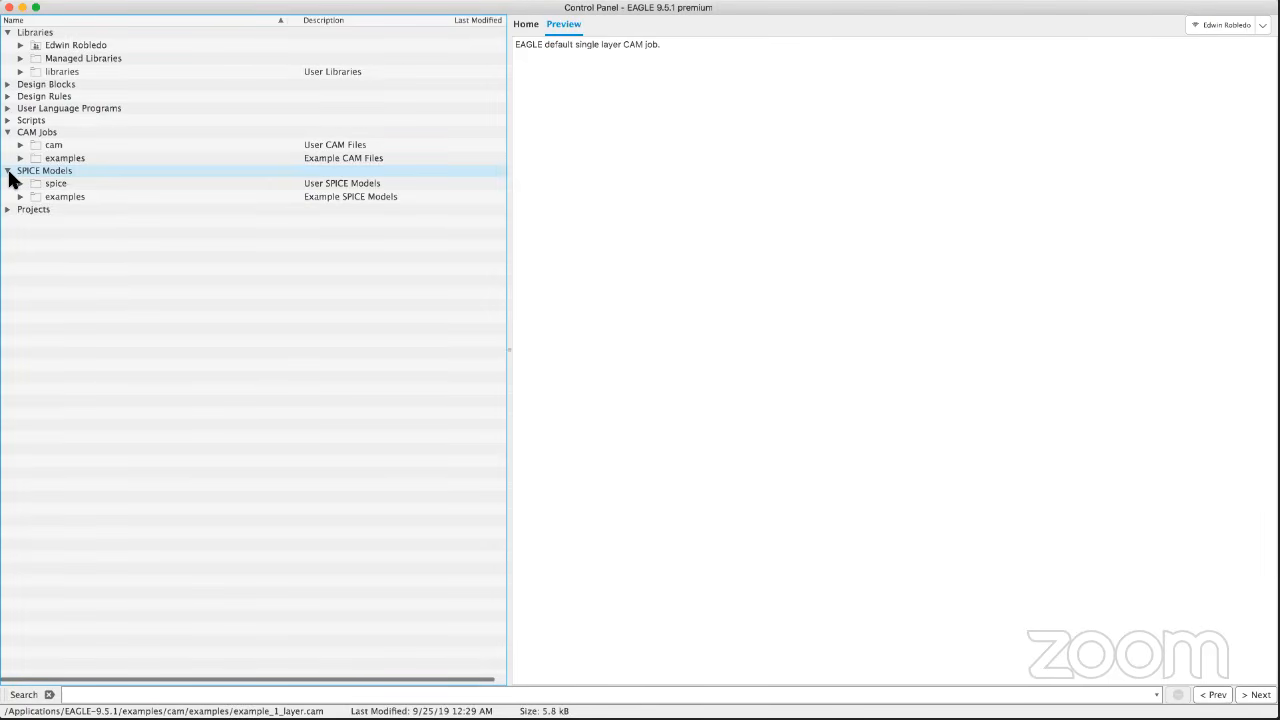
pyautogui.click(8, 133)
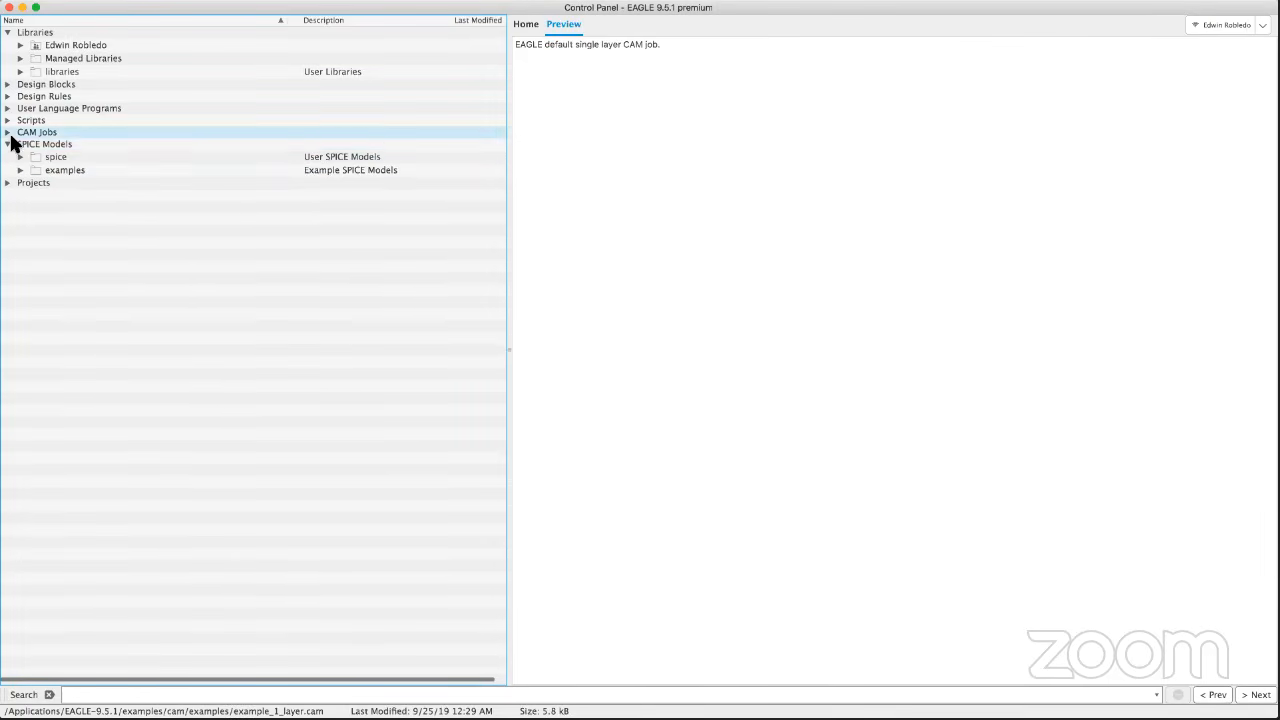
pyautogui.click(12, 143)
pyautogui.click(8, 146)
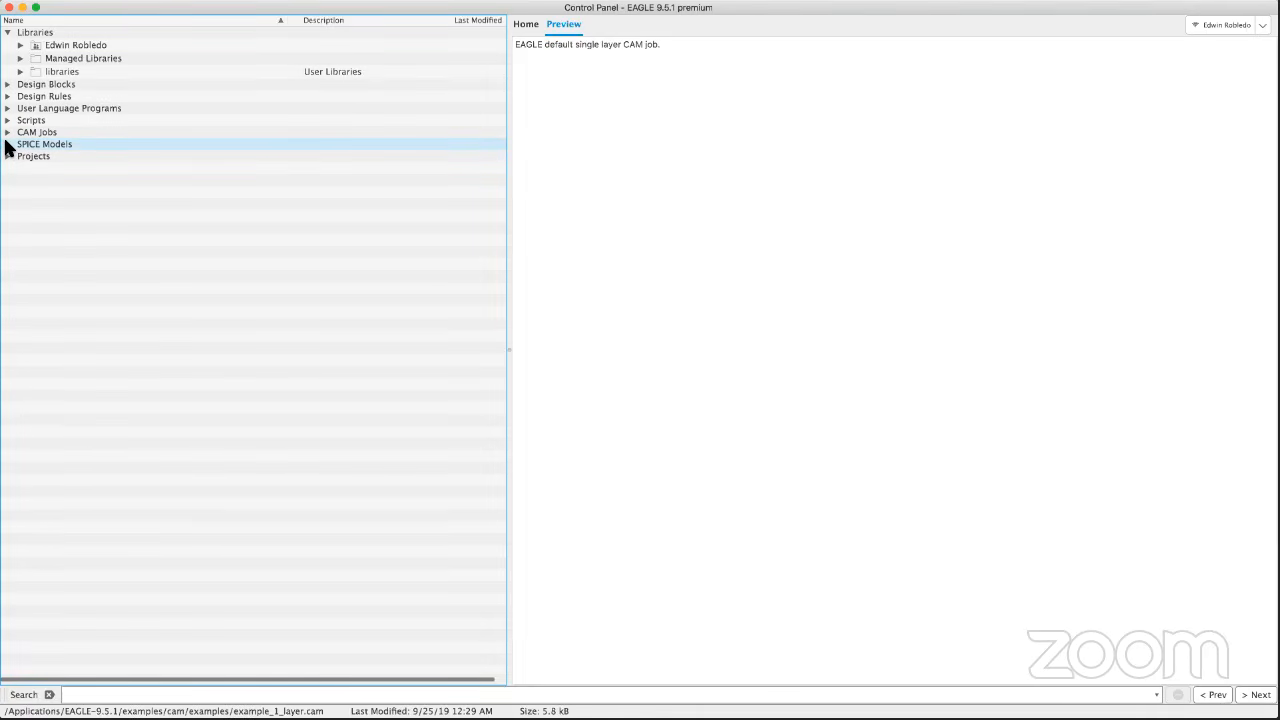
# Create a new project named Webinar2019 in the Projects folder.
pyautogui.click(22, 156)
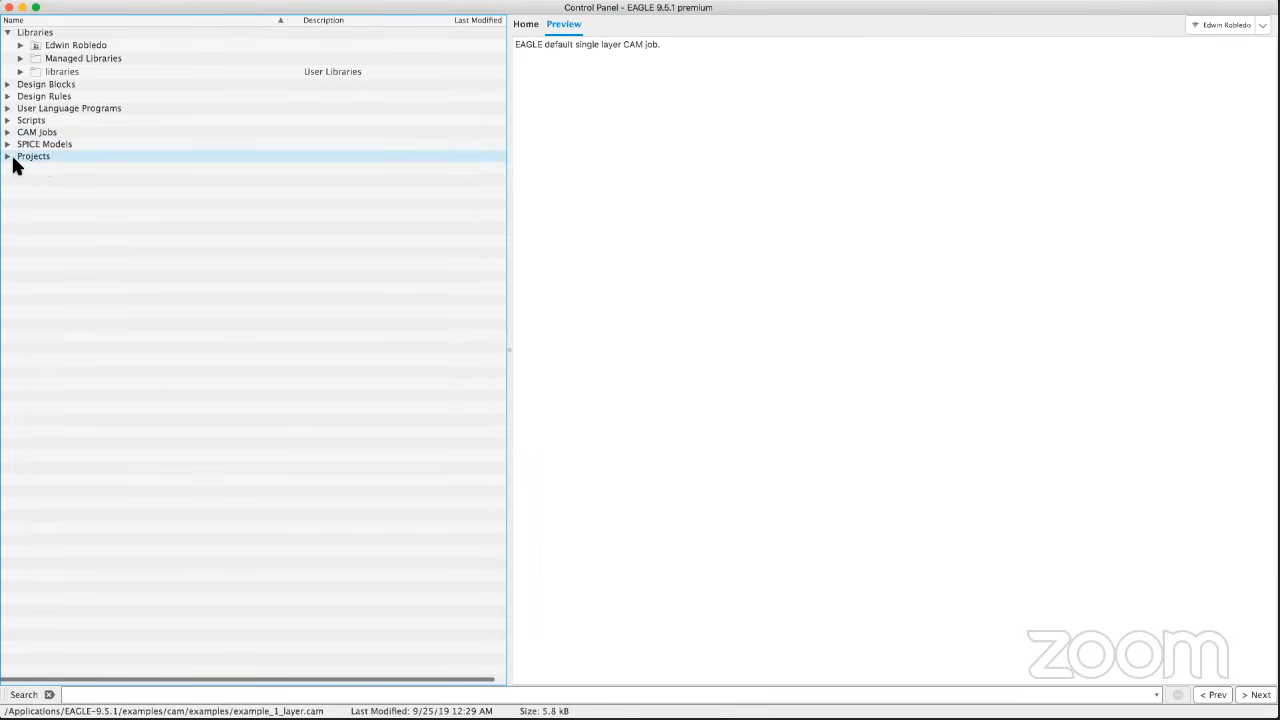
pyautogui.click(7, 158)
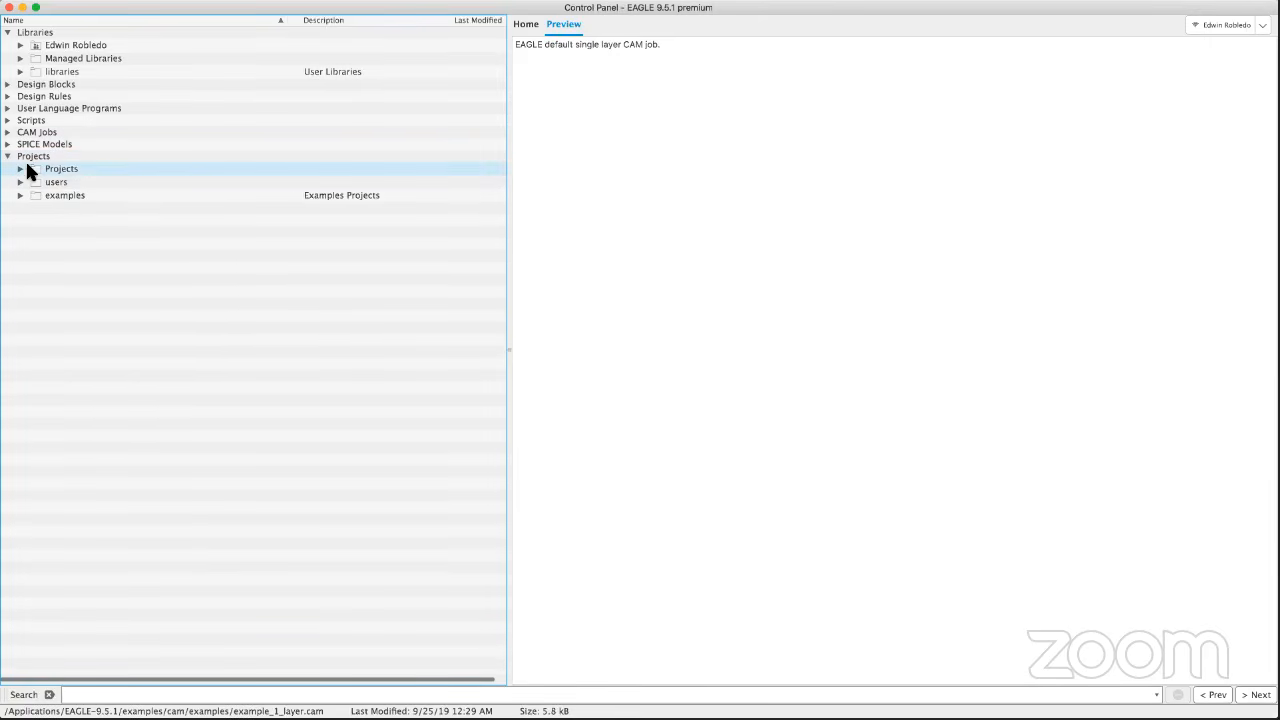
pyautogui.click(59, 170)
pyautogui.rightClick(60, 176)
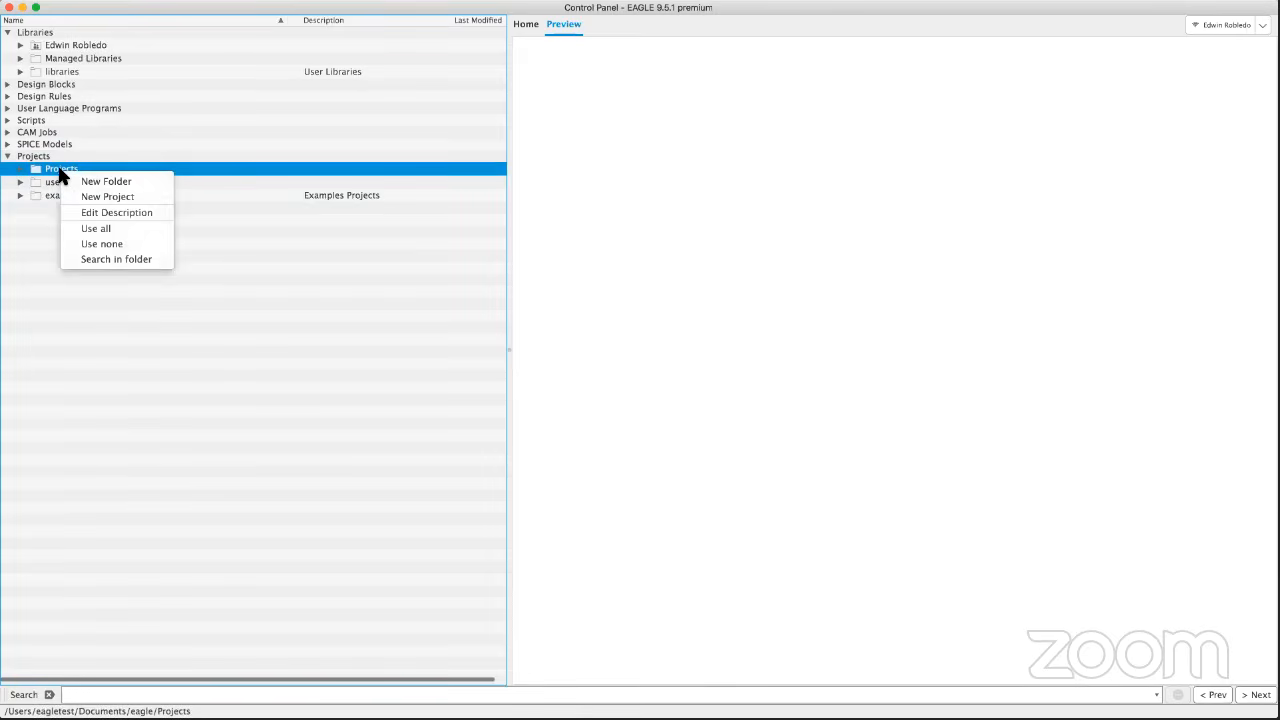
pyautogui.click(110, 199)
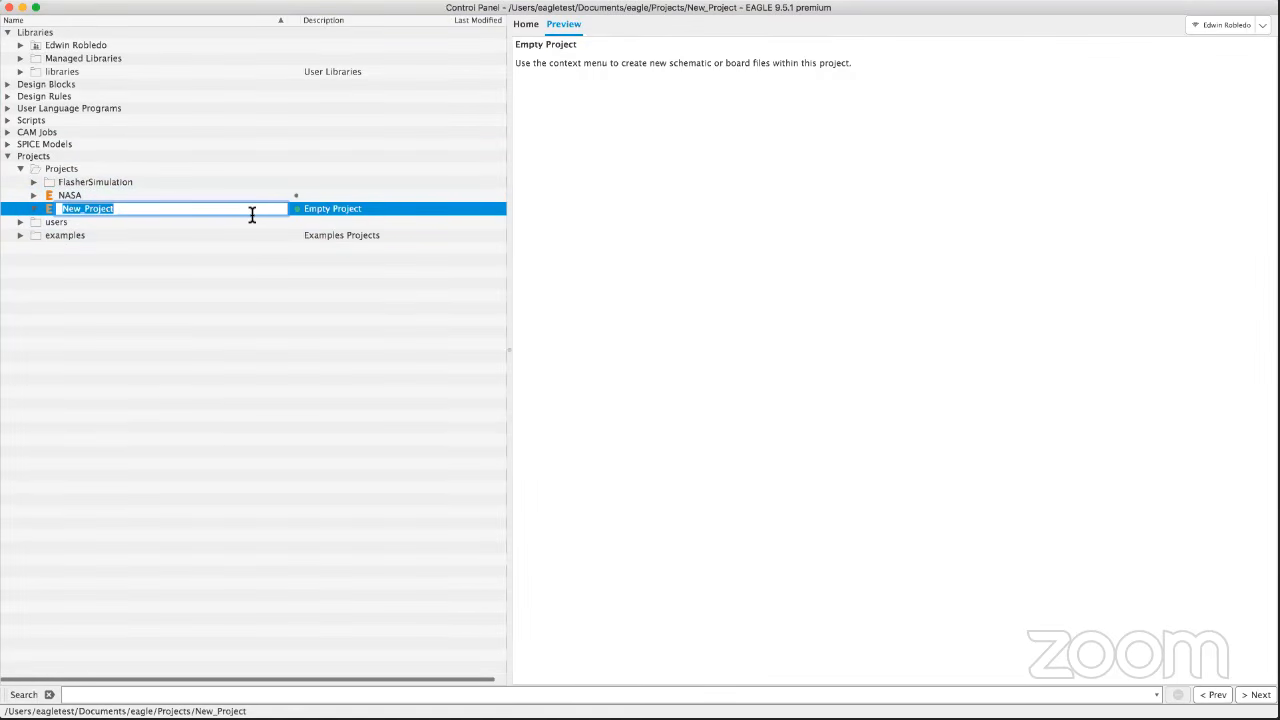
pyautogui.write('Webinar2019')
pyautogui.press('Return')
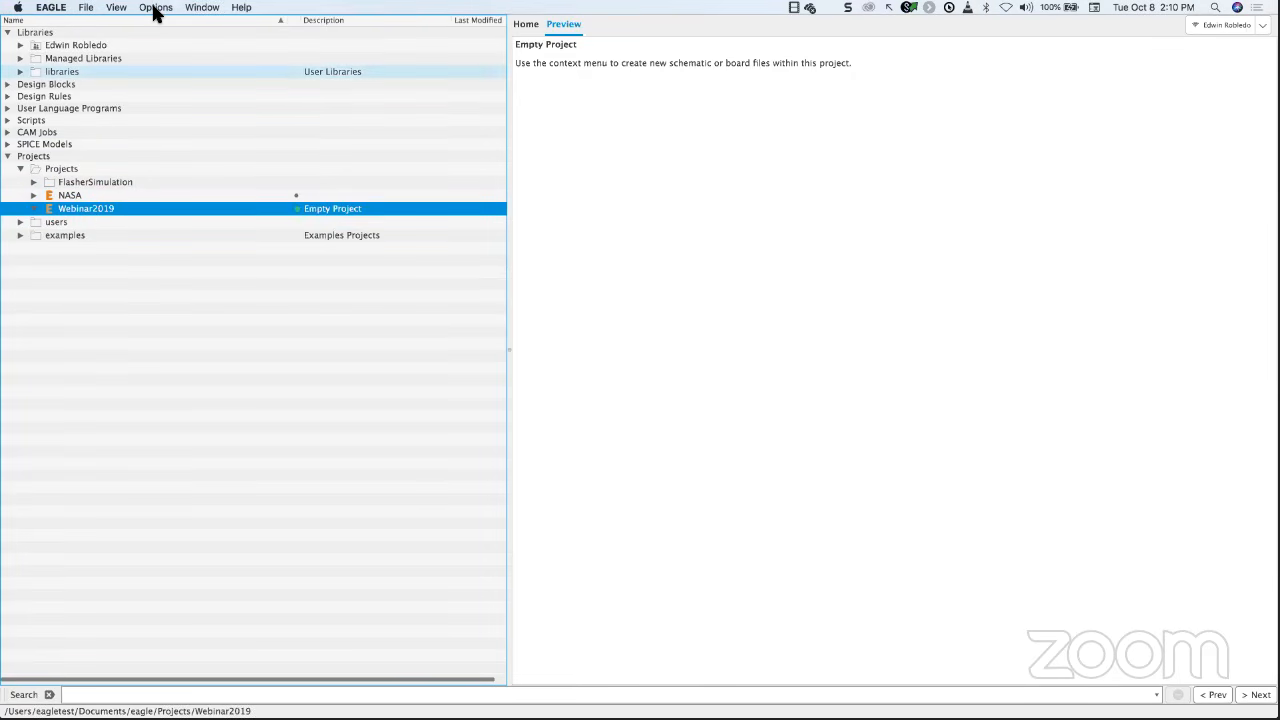
# Open the Directories settings and examine the Projects path from its beginning.
pyautogui.click(155, 8)
pyautogui.click(165, 23)
pyautogui.moveTo(145, 6); pyautogui.dragTo(331, 31)
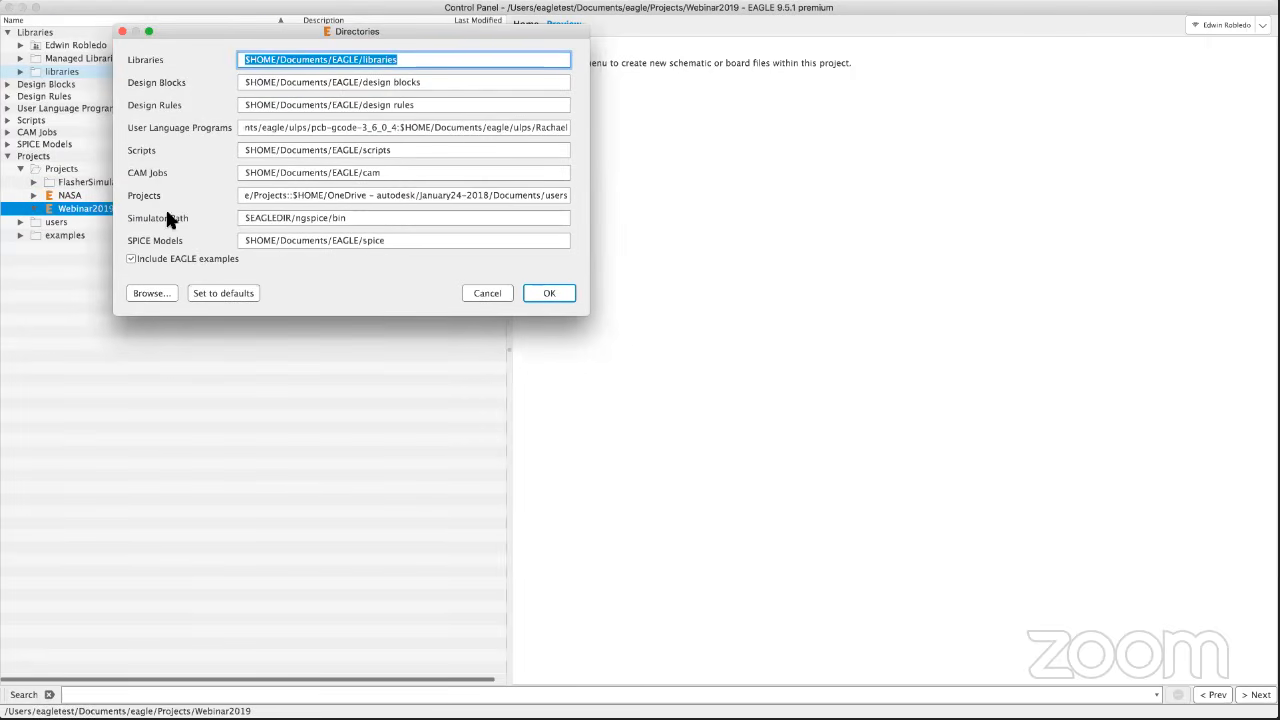
pyautogui.click(288, 196)
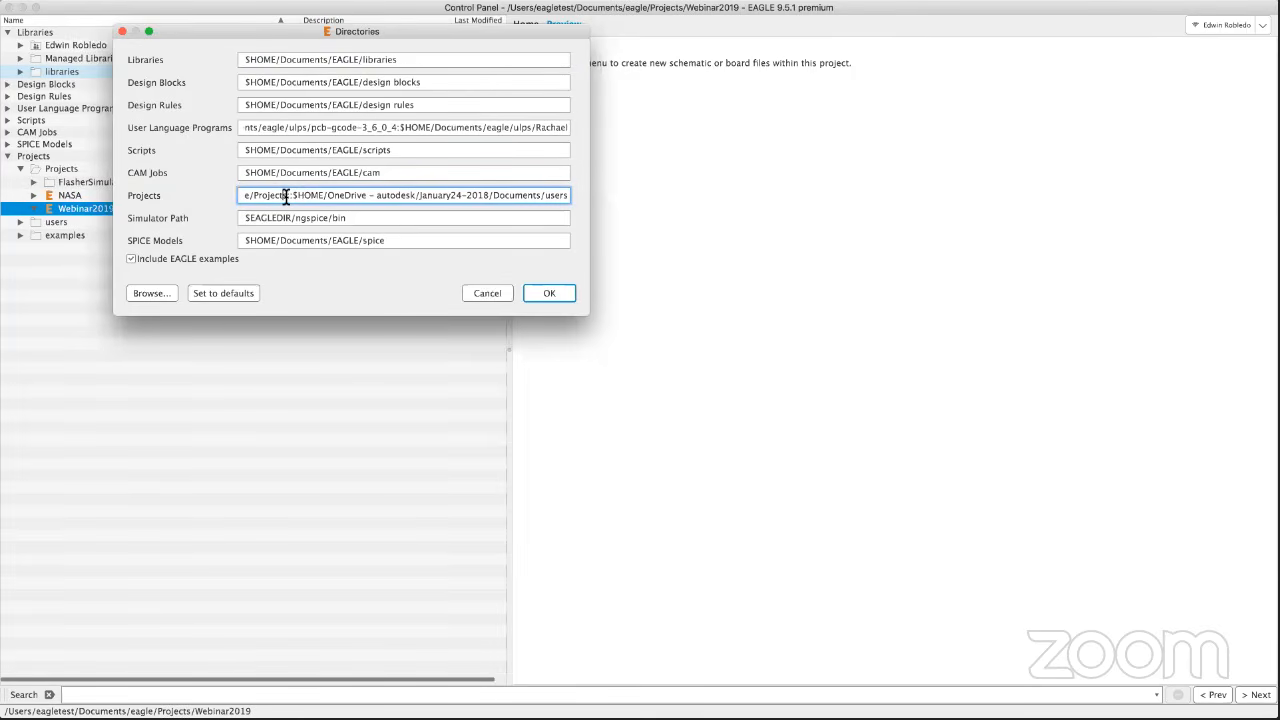
pyautogui.press('Left')
pyautogui.press('Left')
pyautogui.press('Left')
pyautogui.press('Left')
pyautogui.press('Left')
pyautogui.press('Left')
pyautogui.press('Left')
pyautogui.press('Left')
pyautogui.press('Left')
pyautogui.press('Left')
pyautogui.press('Left')
pyautogui.press('Left')
pyautogui.press('Left')
pyautogui.press('Left')
pyautogui.press('Left')
pyautogui.press('Left')
pyautogui.press('Left')
pyautogui.press('Left')
pyautogui.press('Left')
pyautogui.press('Left')
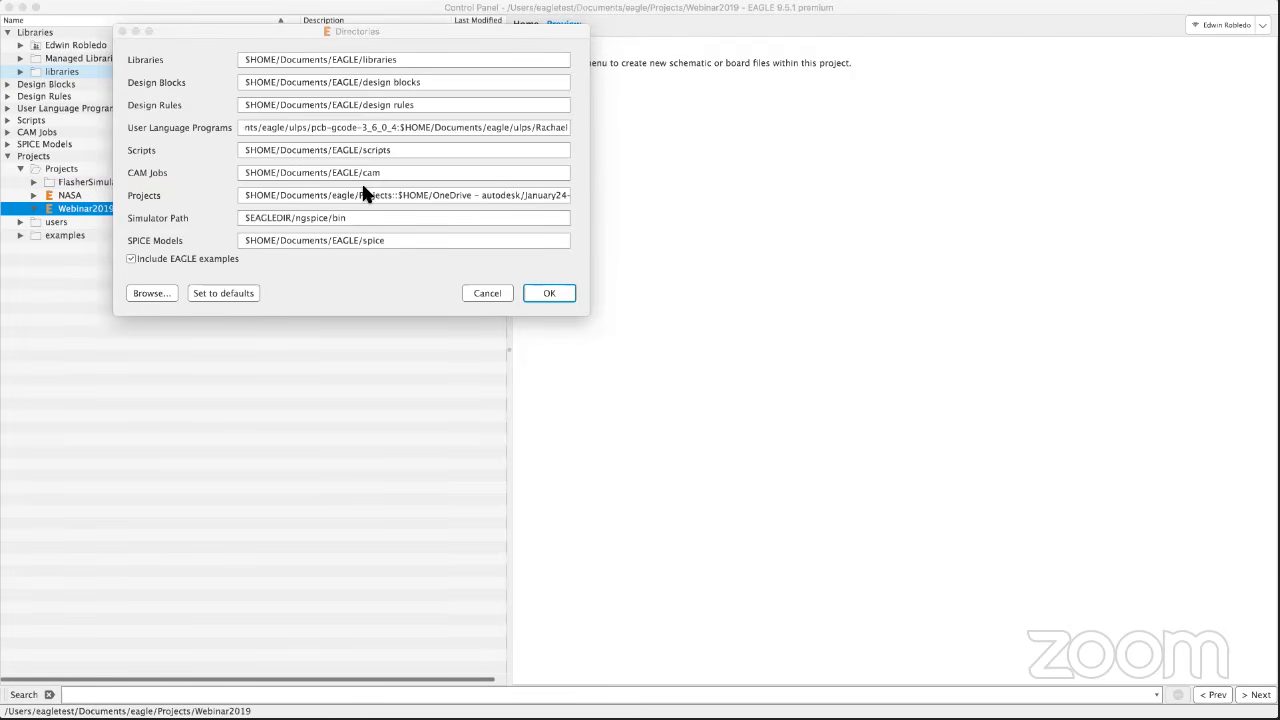
# Switch to Finder to inspect the Webinar2019 folder inside eagle/Projects, and close Finder and the Directories settings without changes.
pyautogui.moveTo(0, 110); pyautogui.dragTo(604, 96)
pyautogui.moveTo(407, 240); pyautogui.dragTo(480, 233)
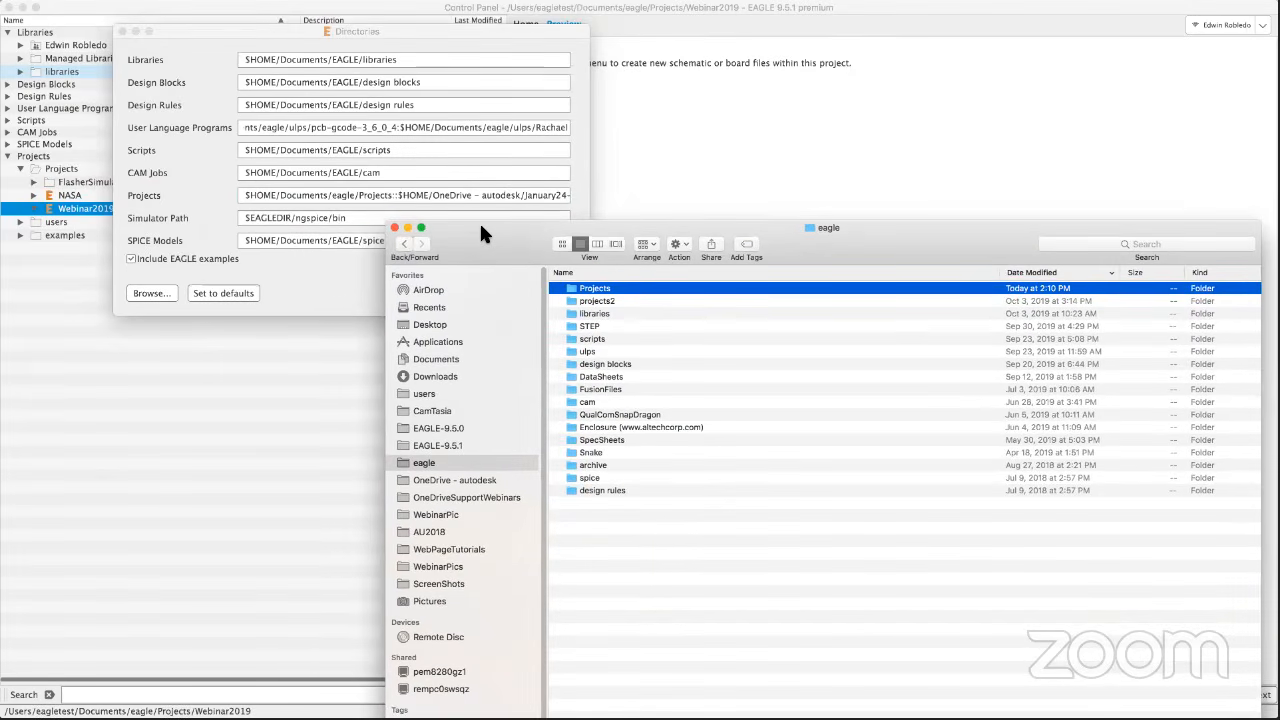
pyautogui.moveTo(664, 234); pyautogui.dragTo(680, 98)
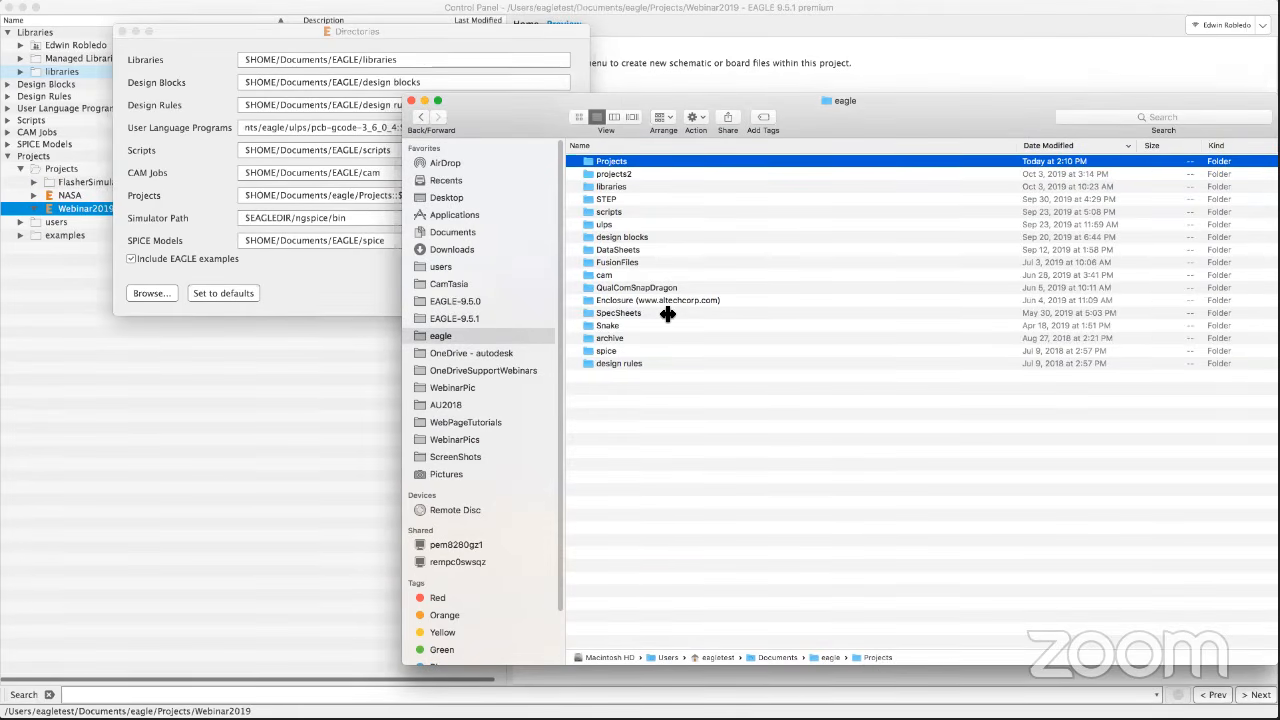
pyautogui.doubleClick(606, 163)
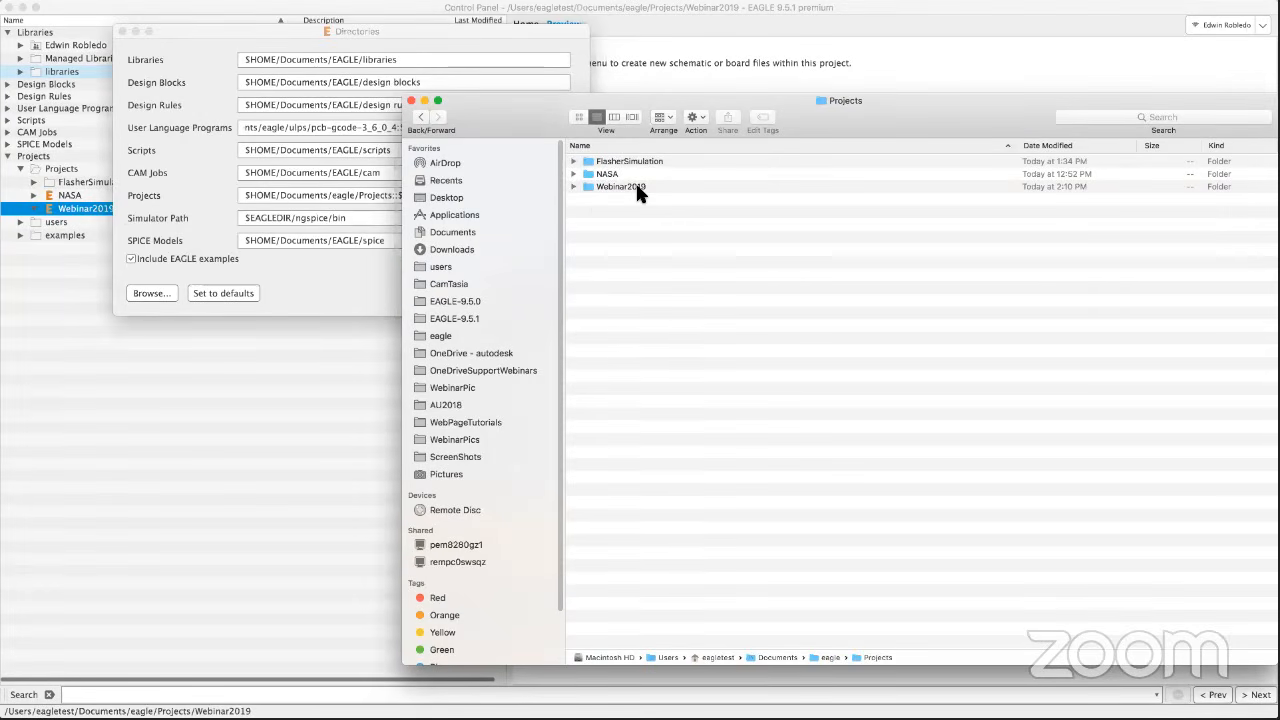
pyautogui.click(574, 187)
pyautogui.click(574, 187)
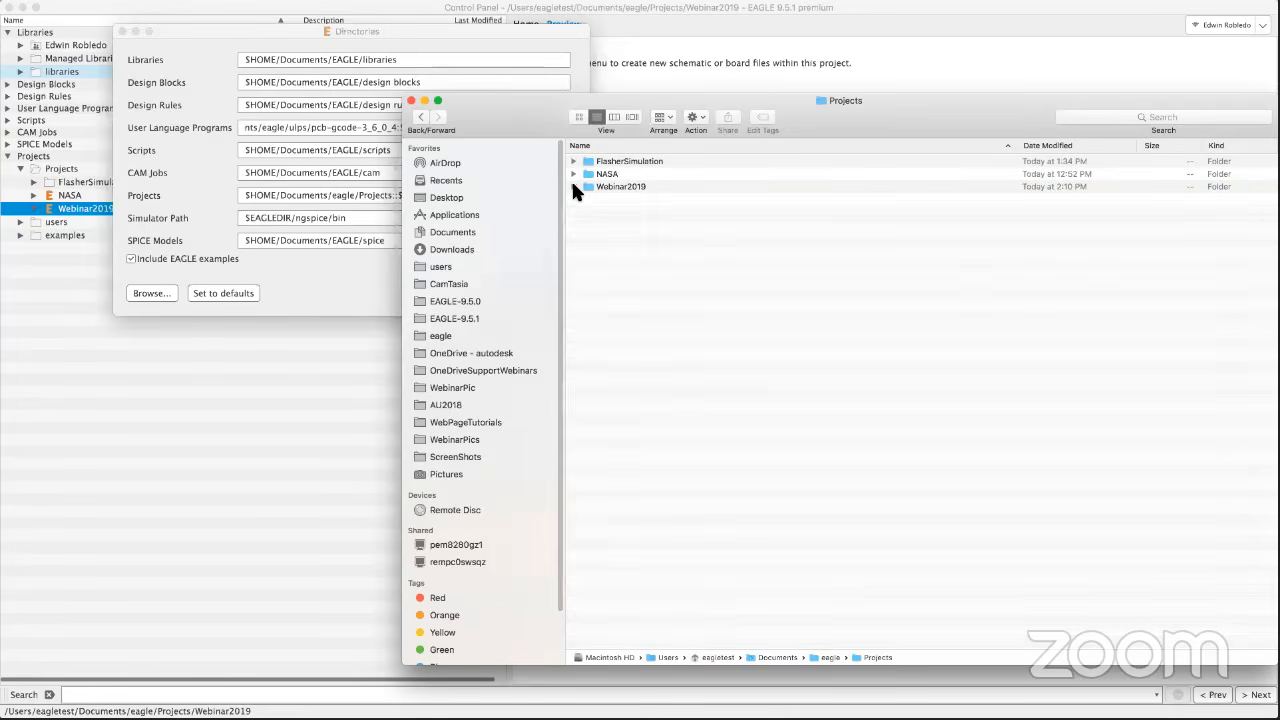
pyautogui.moveTo(513, 100); pyautogui.dragTo(495, 110)
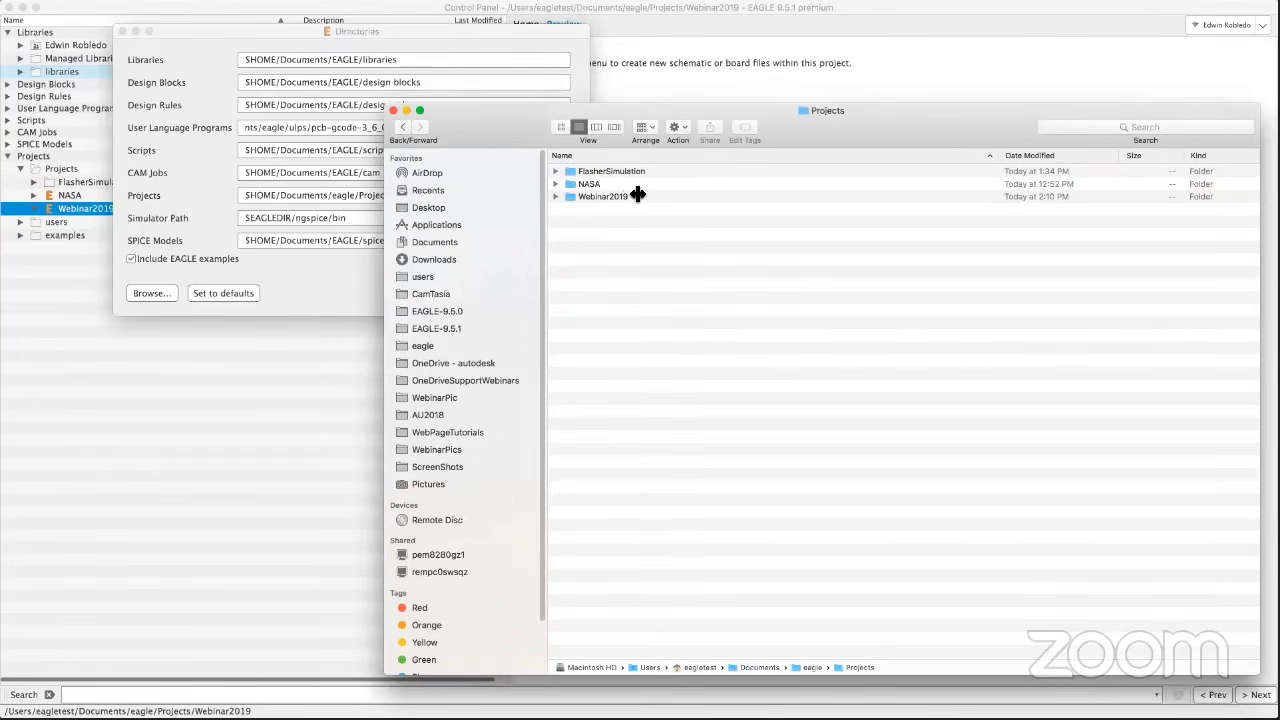
pyautogui.click(393, 111)
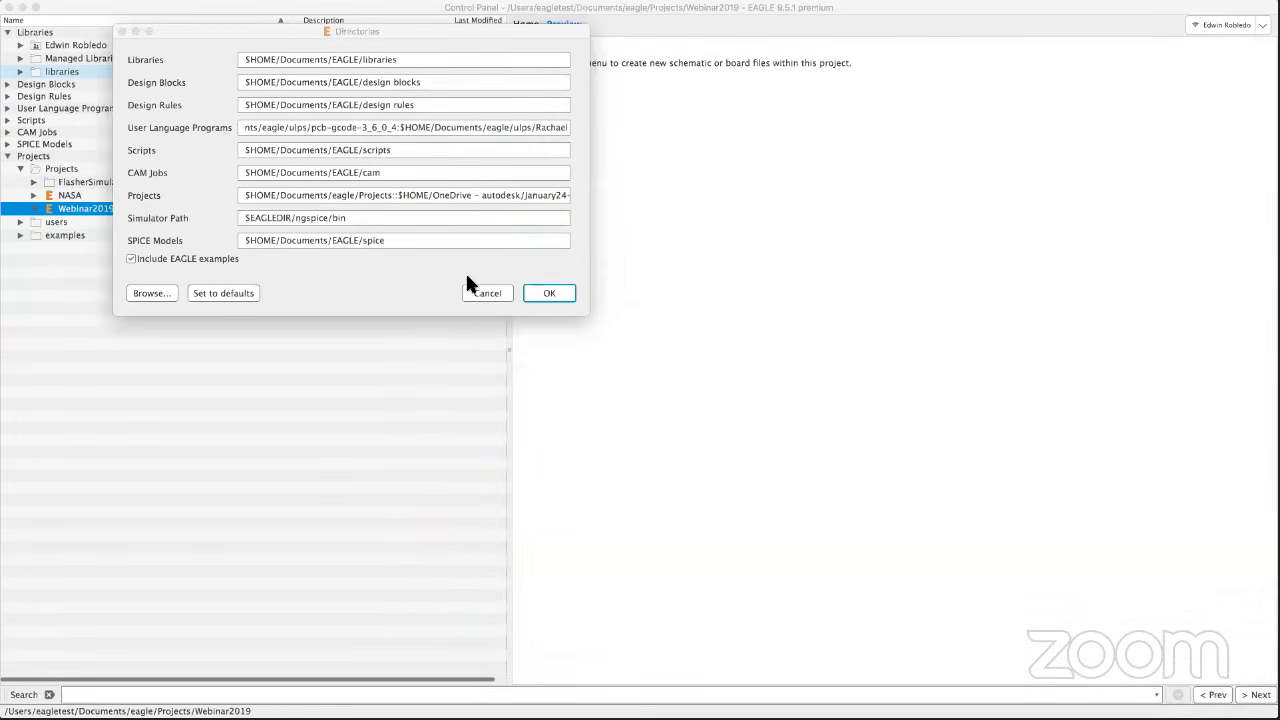
pyautogui.click(487, 293)
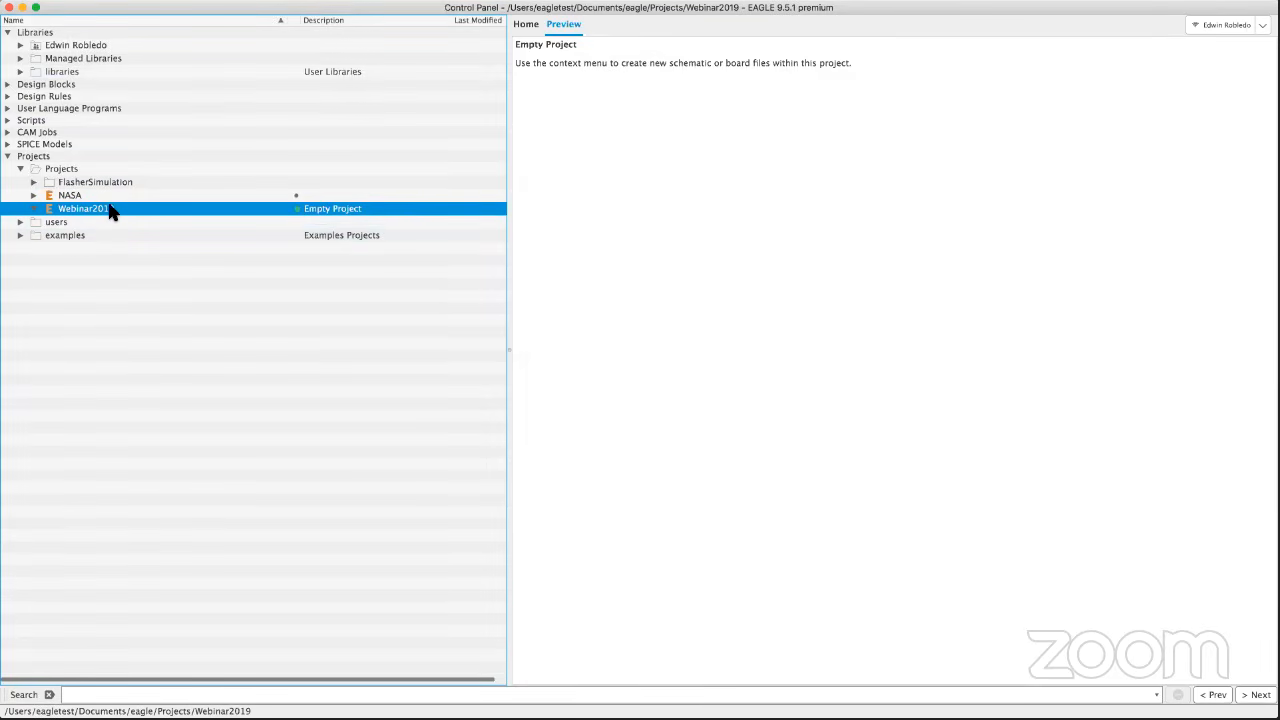
# Expand the Eagle Pcb managed libraries, preview the description of 19inch.lbr, and collapse the Eagle Pcb folder.
pyautogui.click(20, 59)
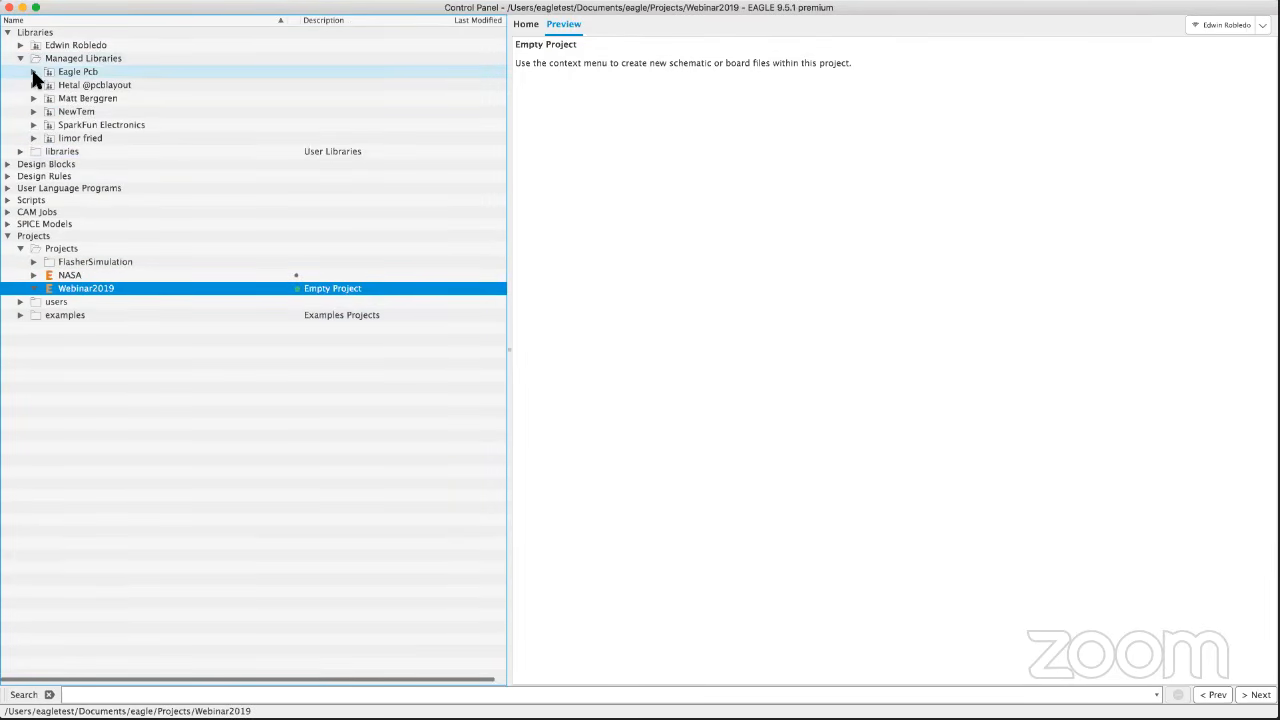
pyautogui.click(33, 68)
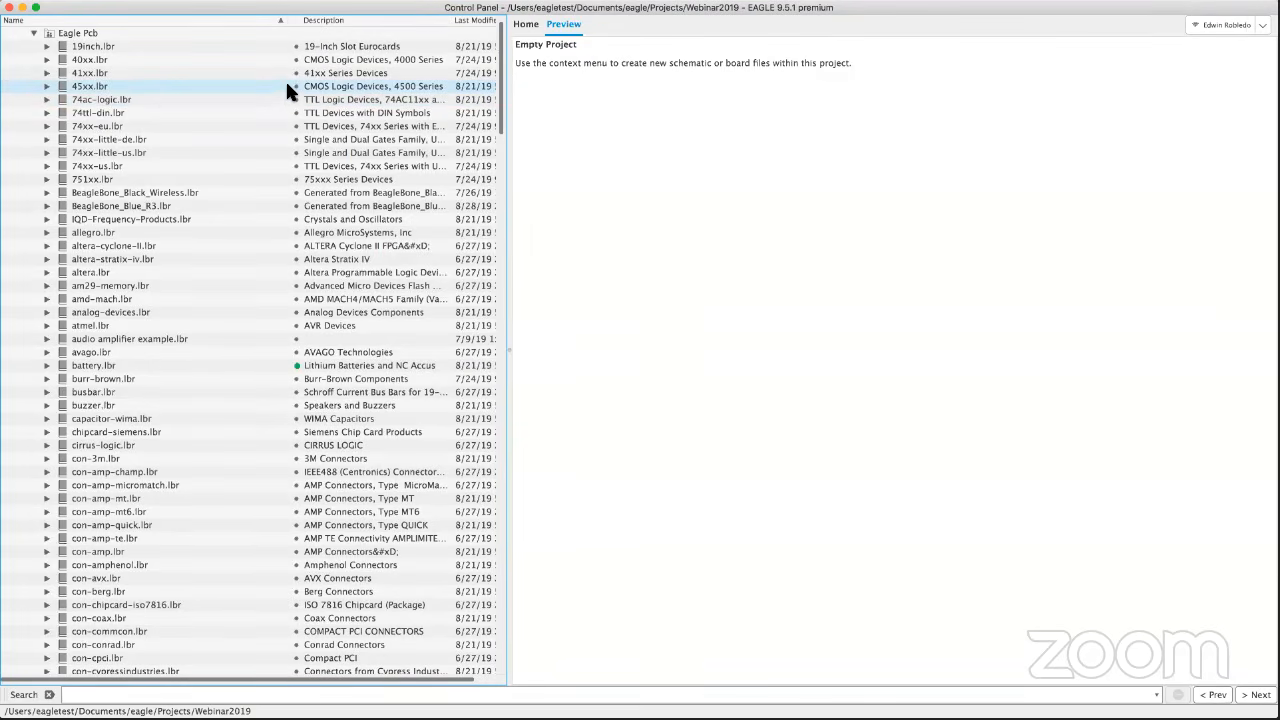
pyautogui.click(295, 46)
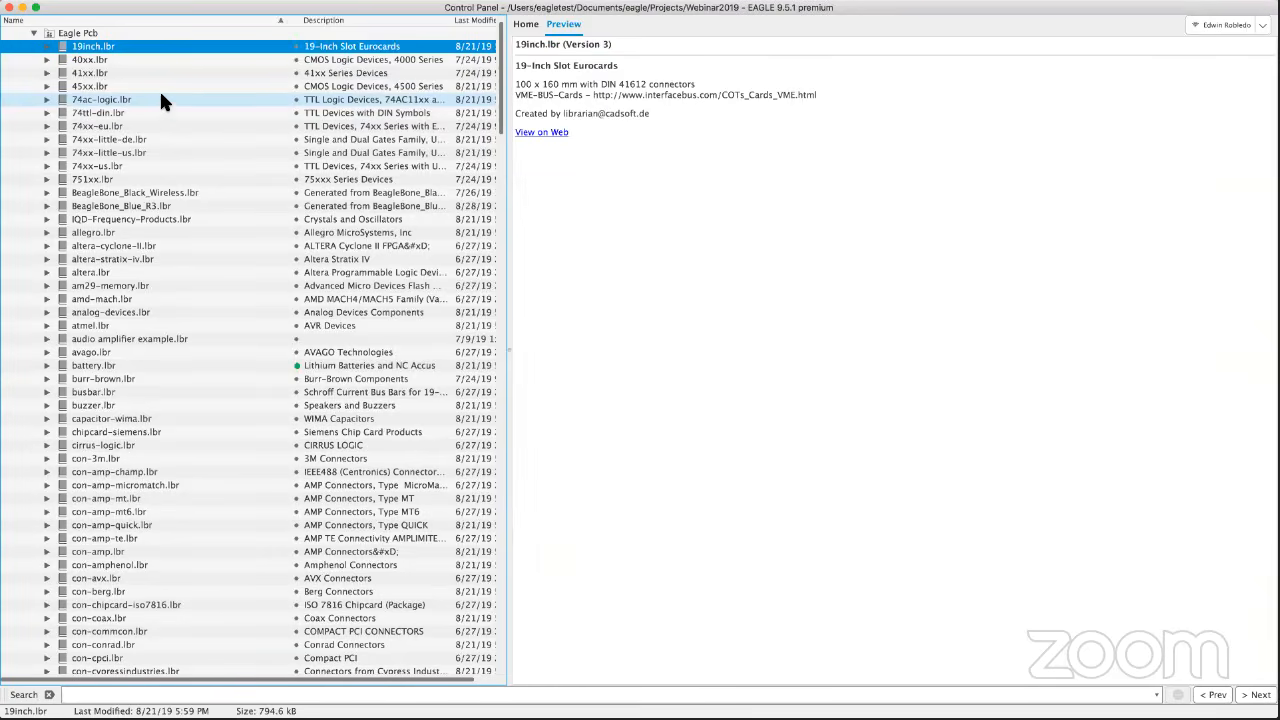
pyautogui.click(33, 33)
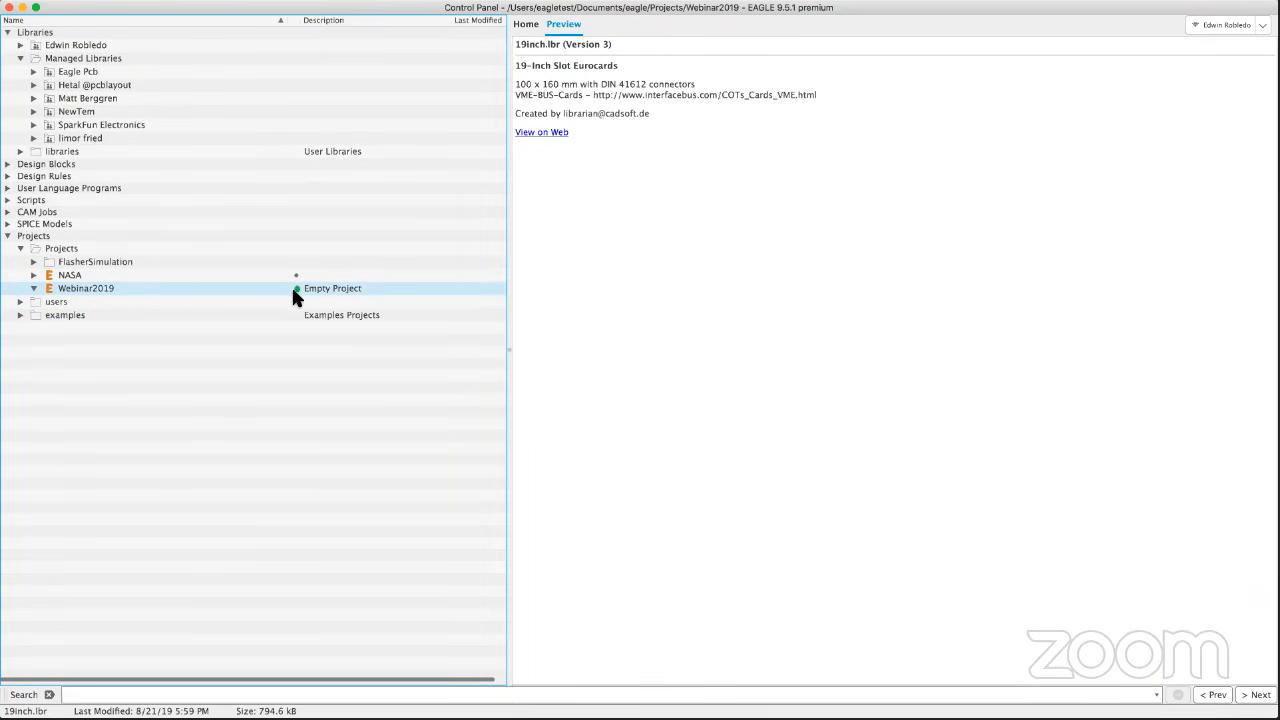
# Create a new schematic in the Webinar2019 project.
pyautogui.click(127, 291)
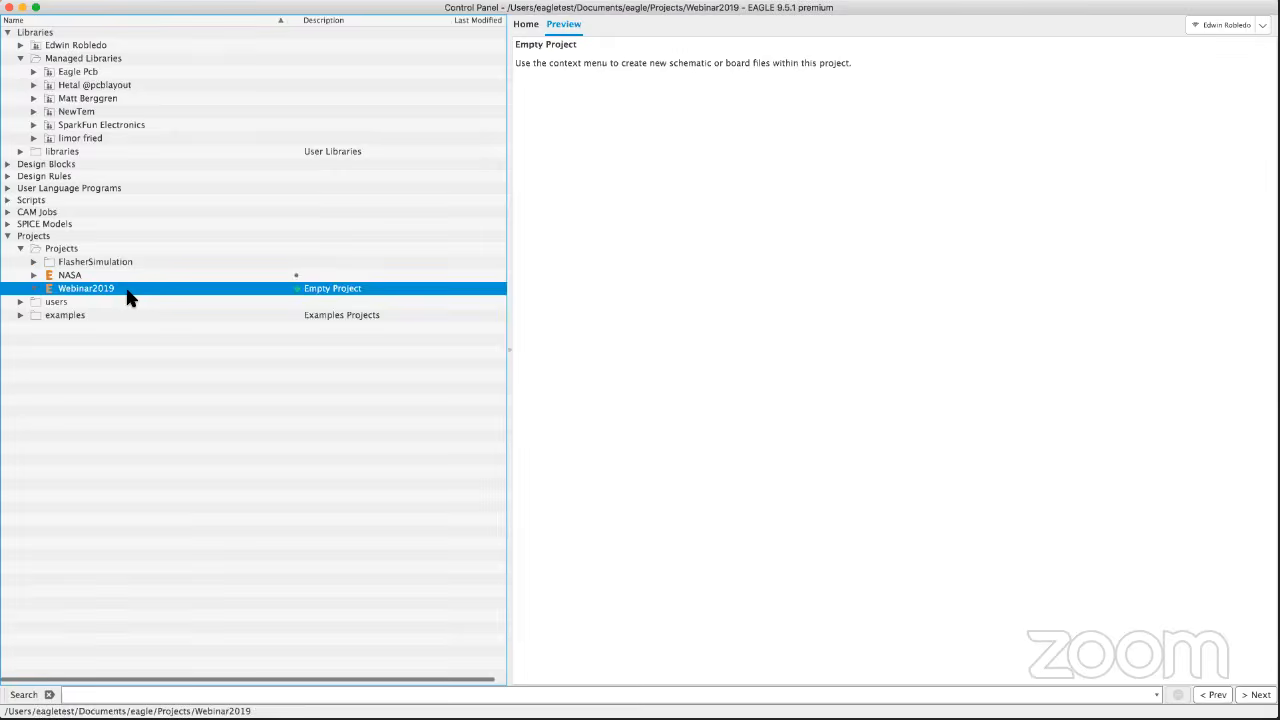
pyautogui.rightClick(127, 291)
pyautogui.moveTo(158, 318)
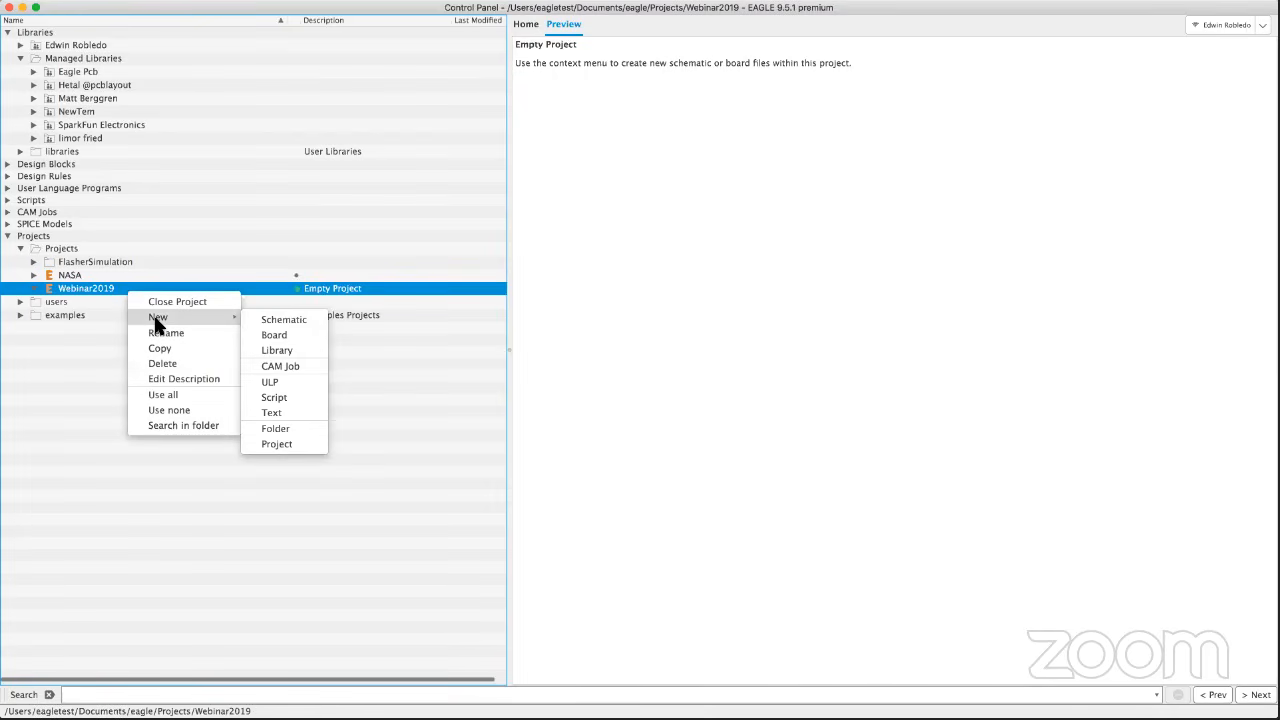
pyautogui.click(268, 322)
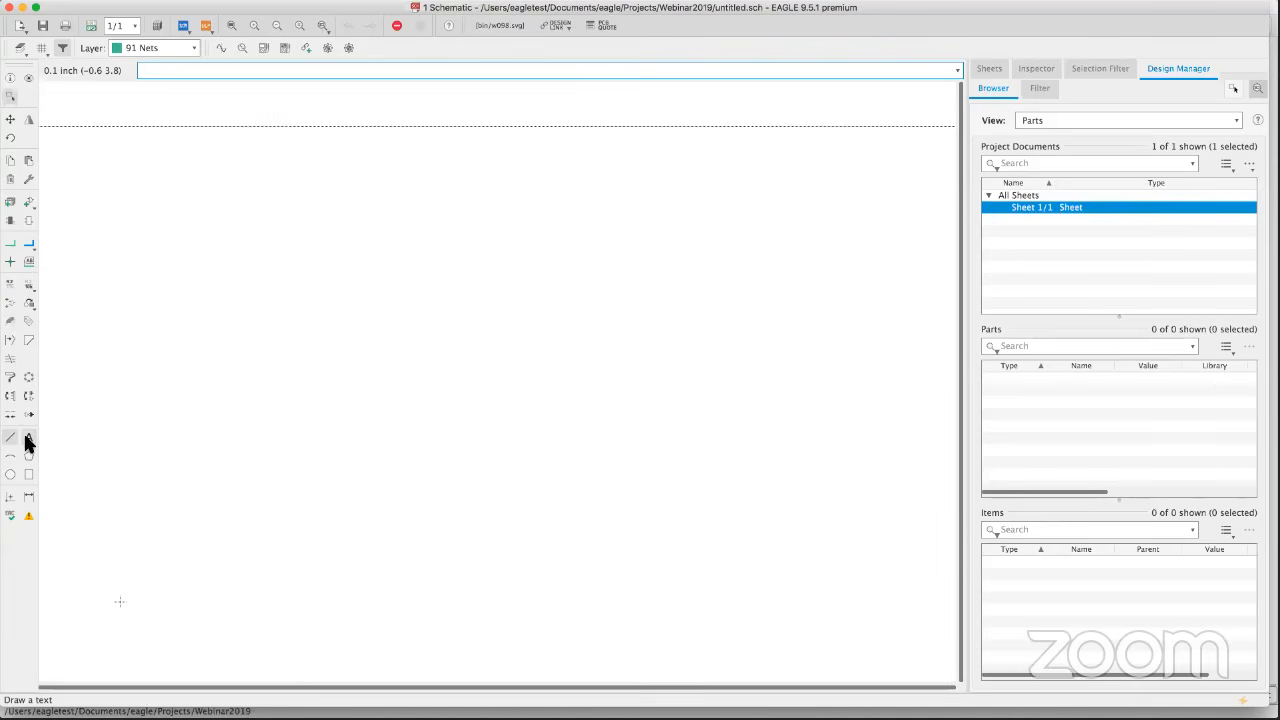
# Activate the Group tool in the empty schematic.
pyautogui.click(12, 97)
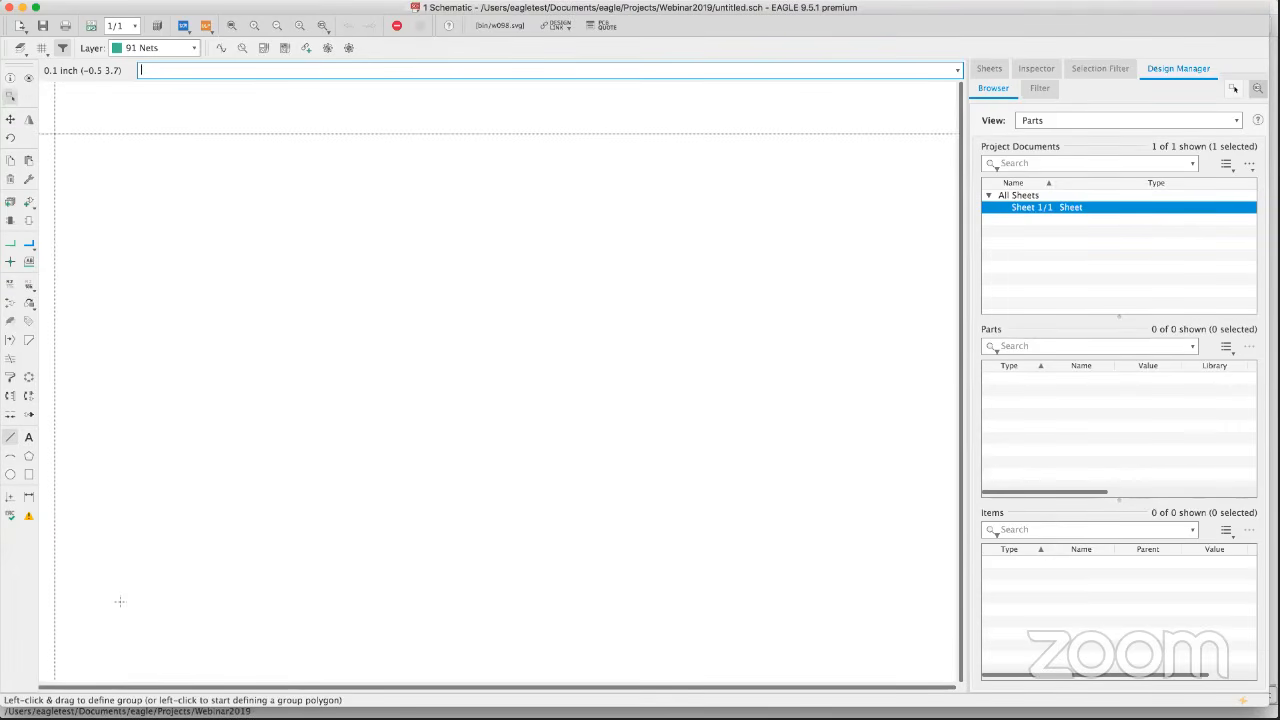
pyautogui.scroll(3, 119, 601)
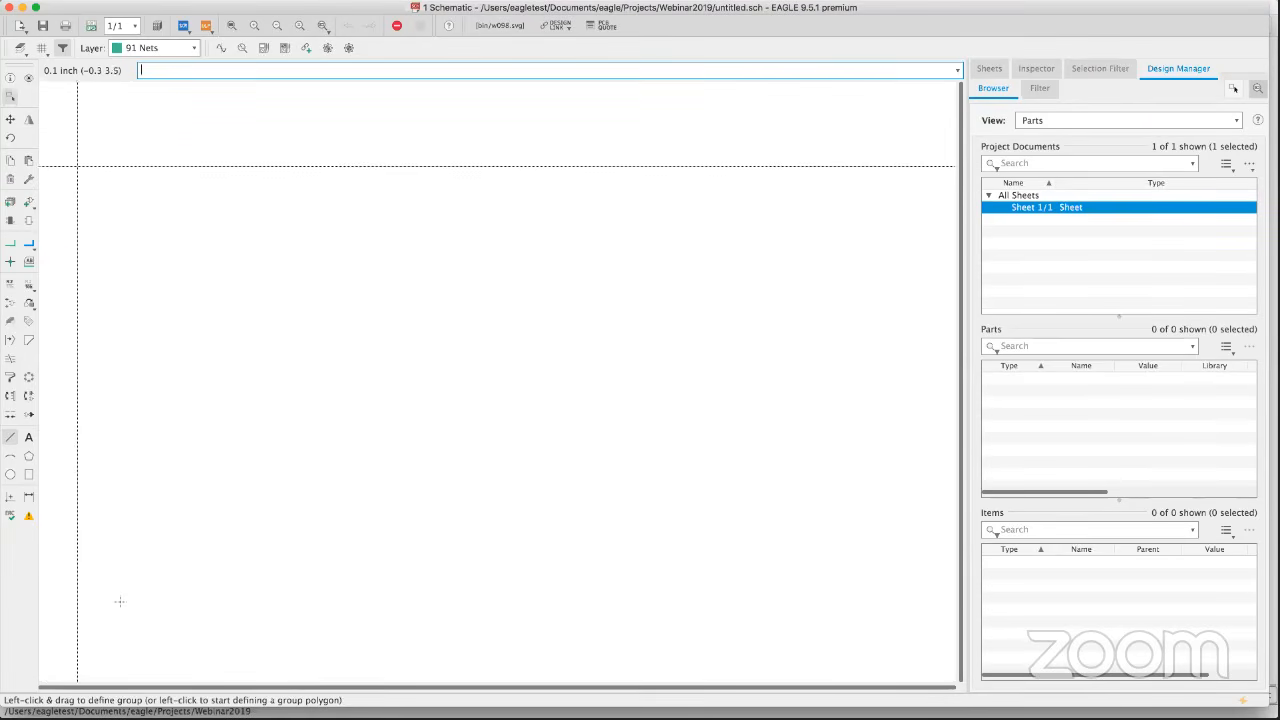
pyautogui.scroll(5, 119, 601)
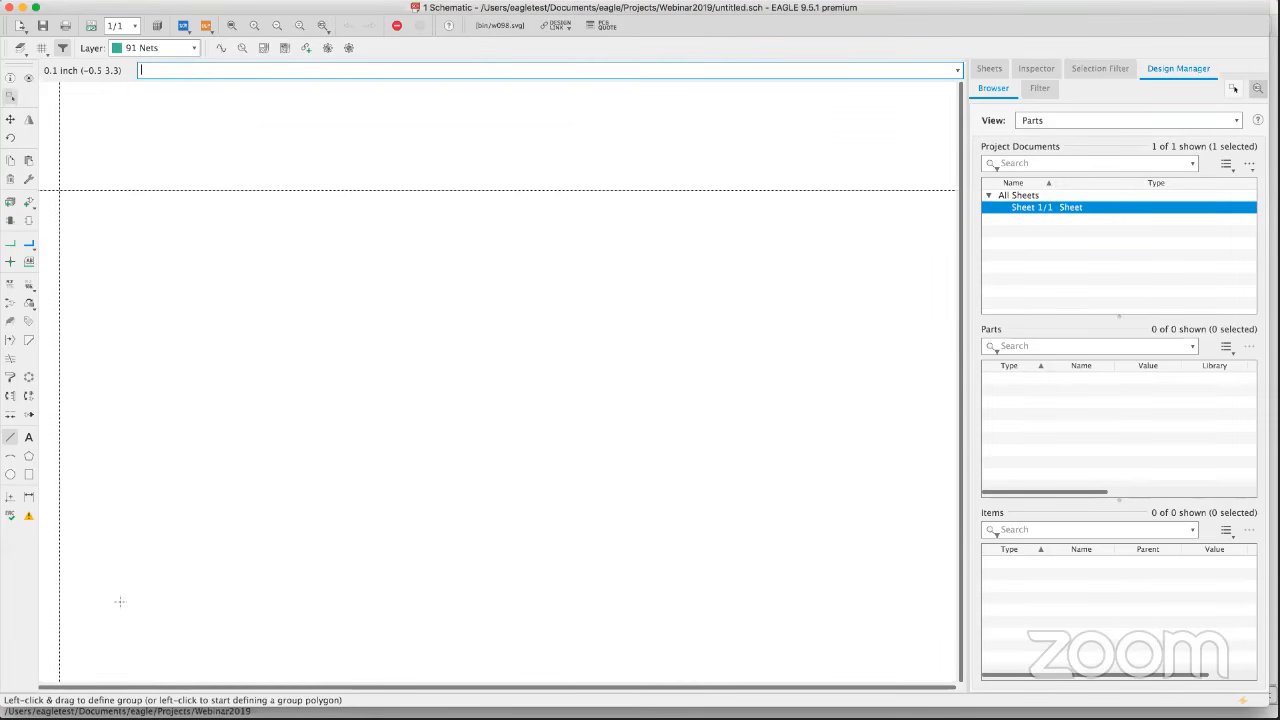
# View the libraries offered by the Add part tool, and close its dialog without choosing a part.
pyautogui.click(28, 205)
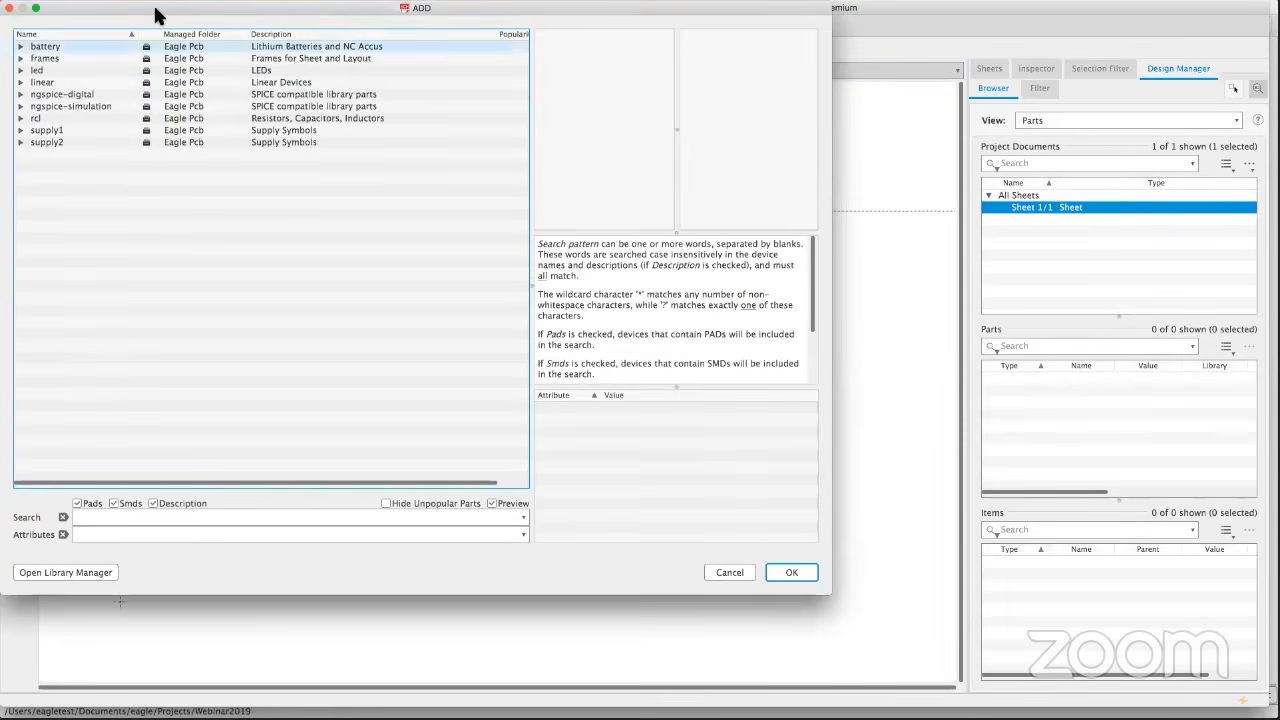
pyautogui.moveTo(153, 5); pyautogui.dragTo(288, 71)
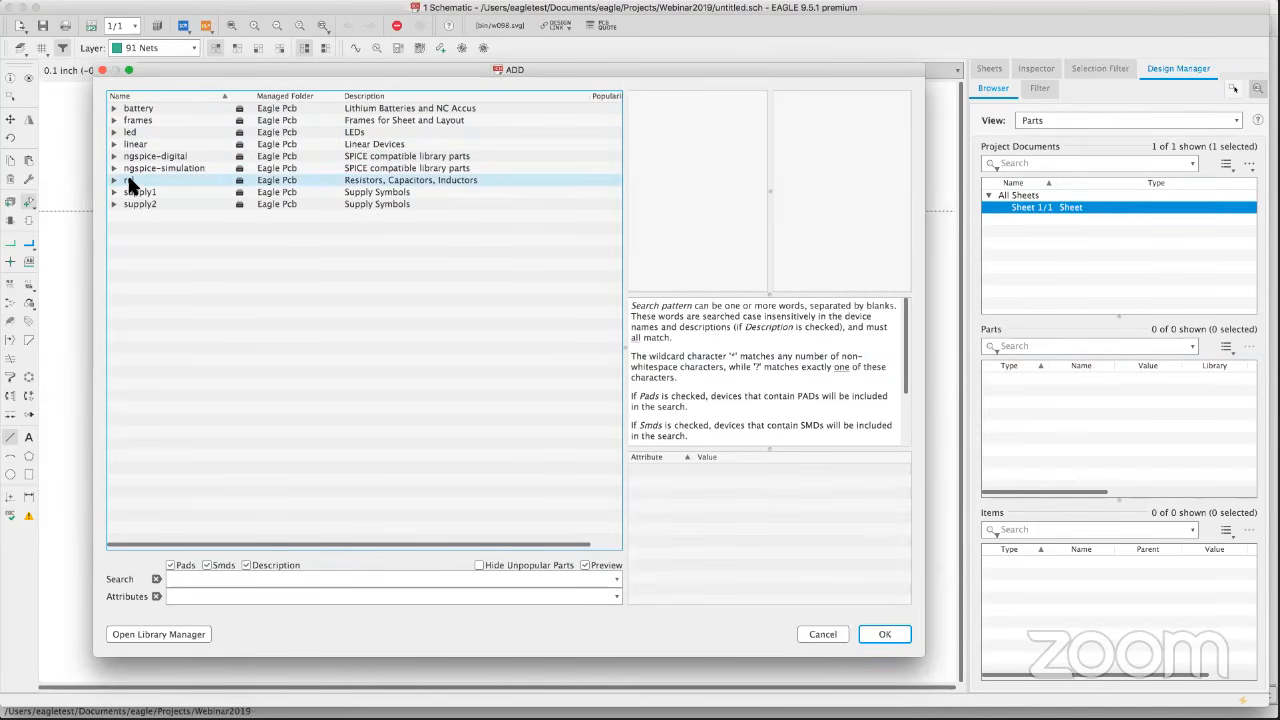
pyautogui.click(102, 70)
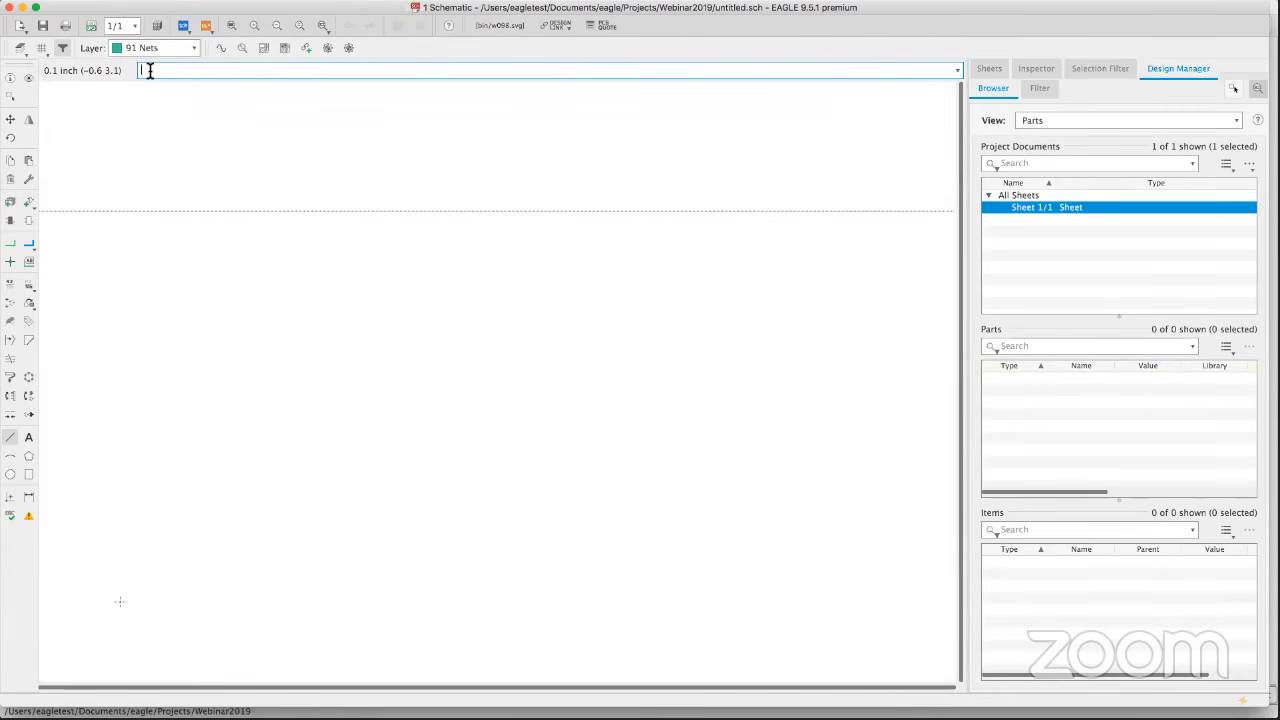
# Run the add command from the command line, and reposition and narrow the ADD dialog over the schematic.
pyautogui.write('add')
pyautogui.press('Return')
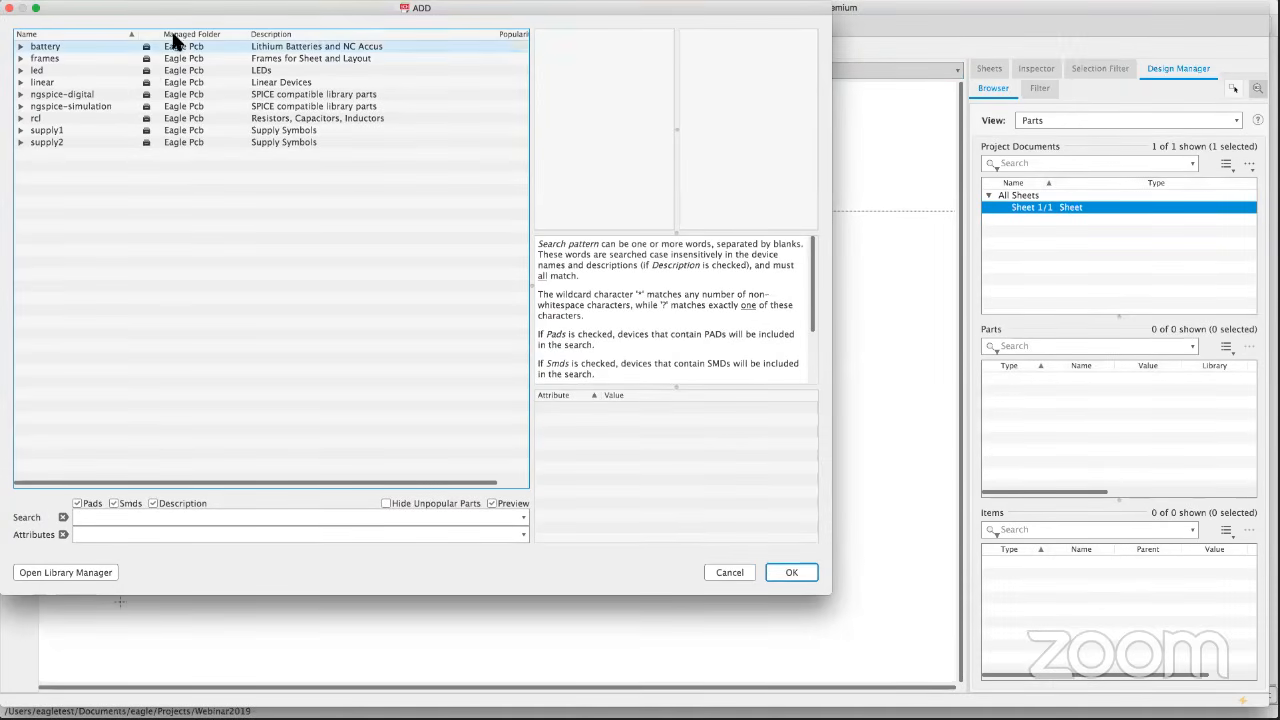
pyautogui.moveTo(168, 13); pyautogui.dragTo(288, 80)
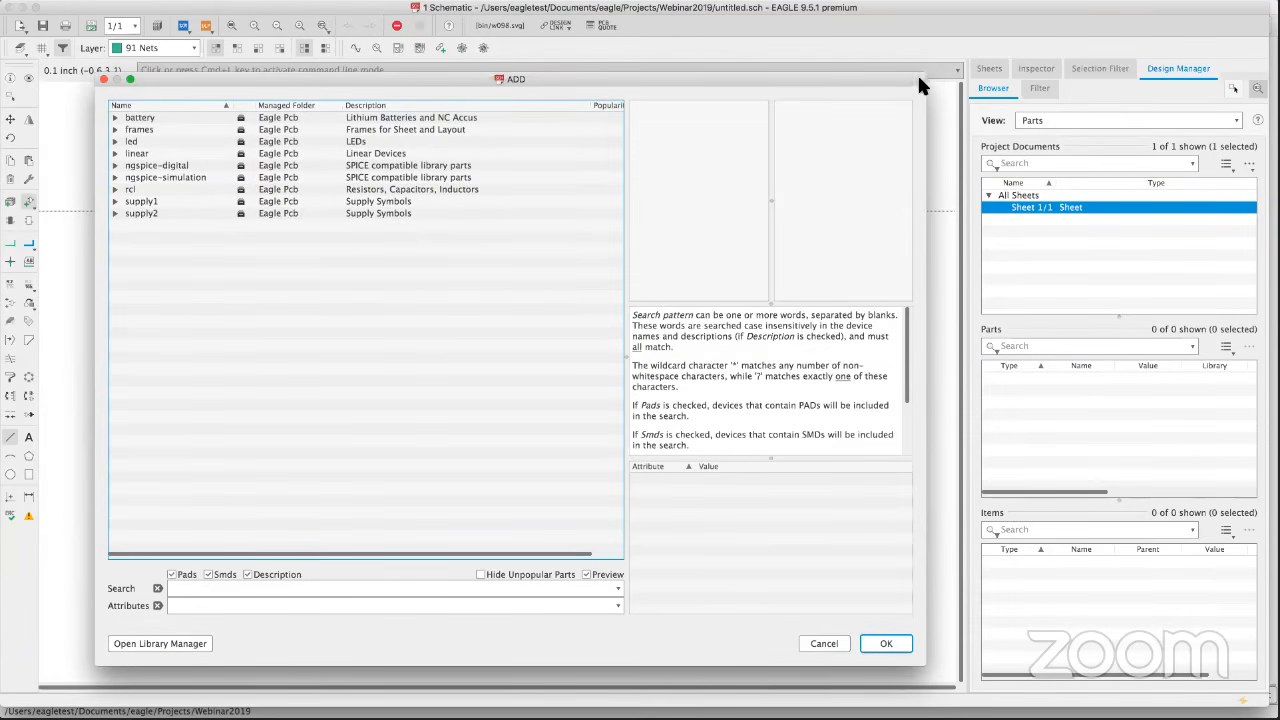
pyautogui.moveTo(921, 75); pyautogui.dragTo(851, 74)
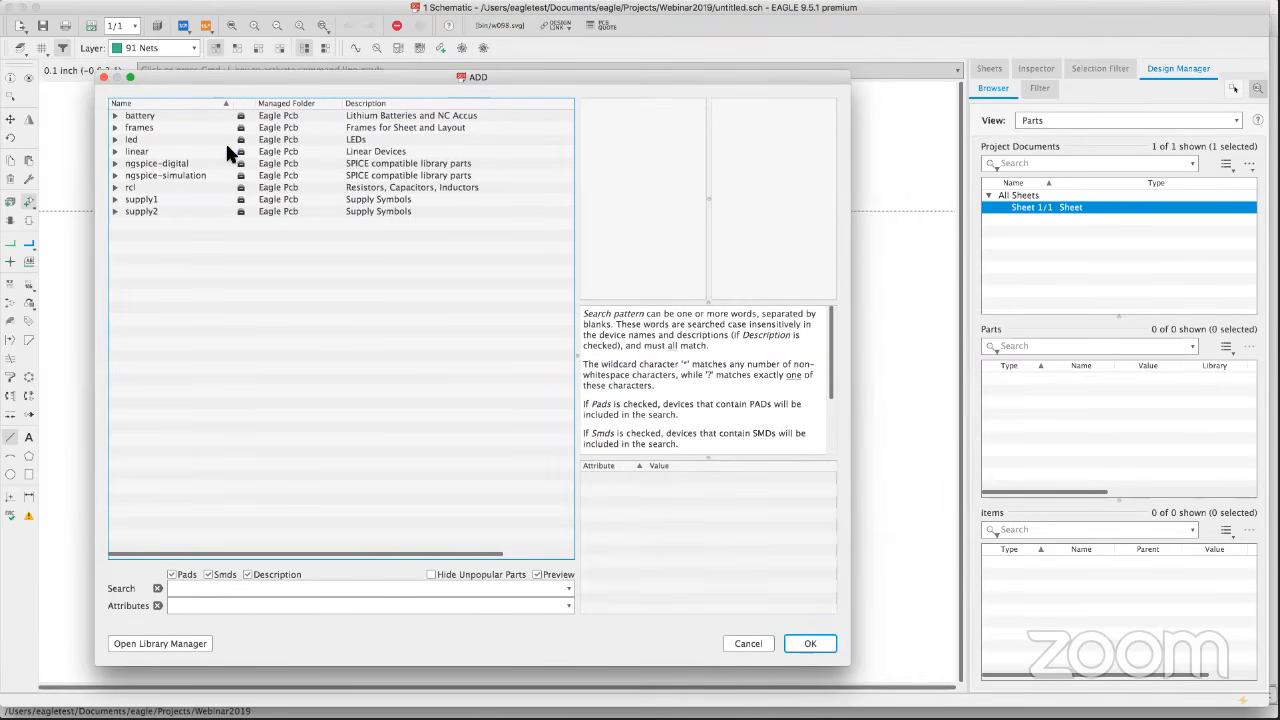
pyautogui.moveTo(274, 80); pyautogui.dragTo(253, 70)
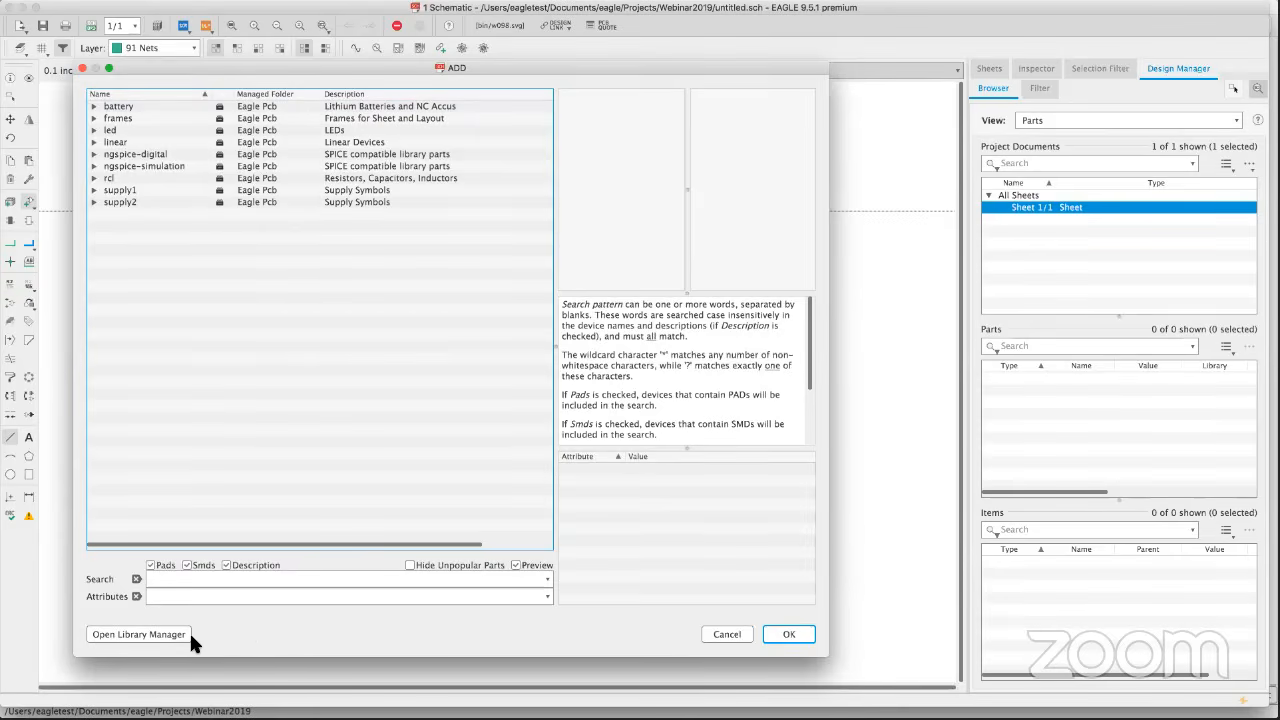
# Open the Library Manager and view the In Use and Available libraries.
pyautogui.click(143, 630)
pyautogui.moveTo(195, 117); pyautogui.dragTo(427, 49)
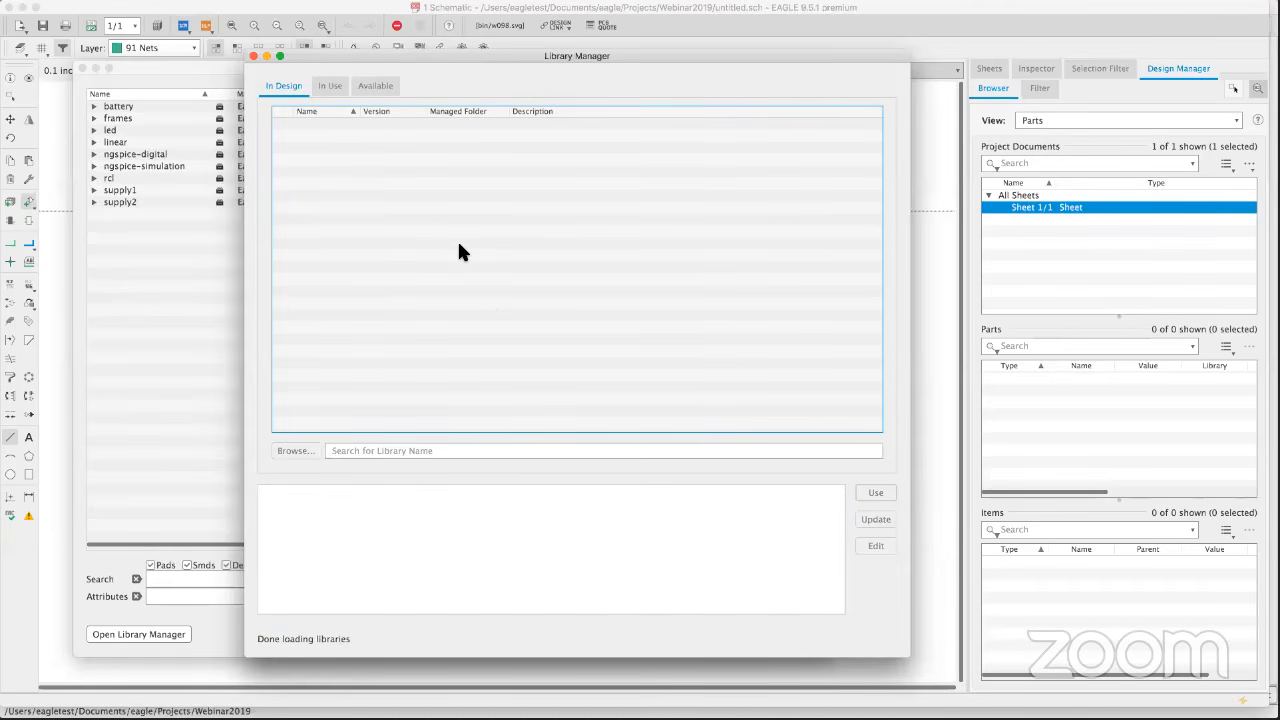
pyautogui.click(327, 81)
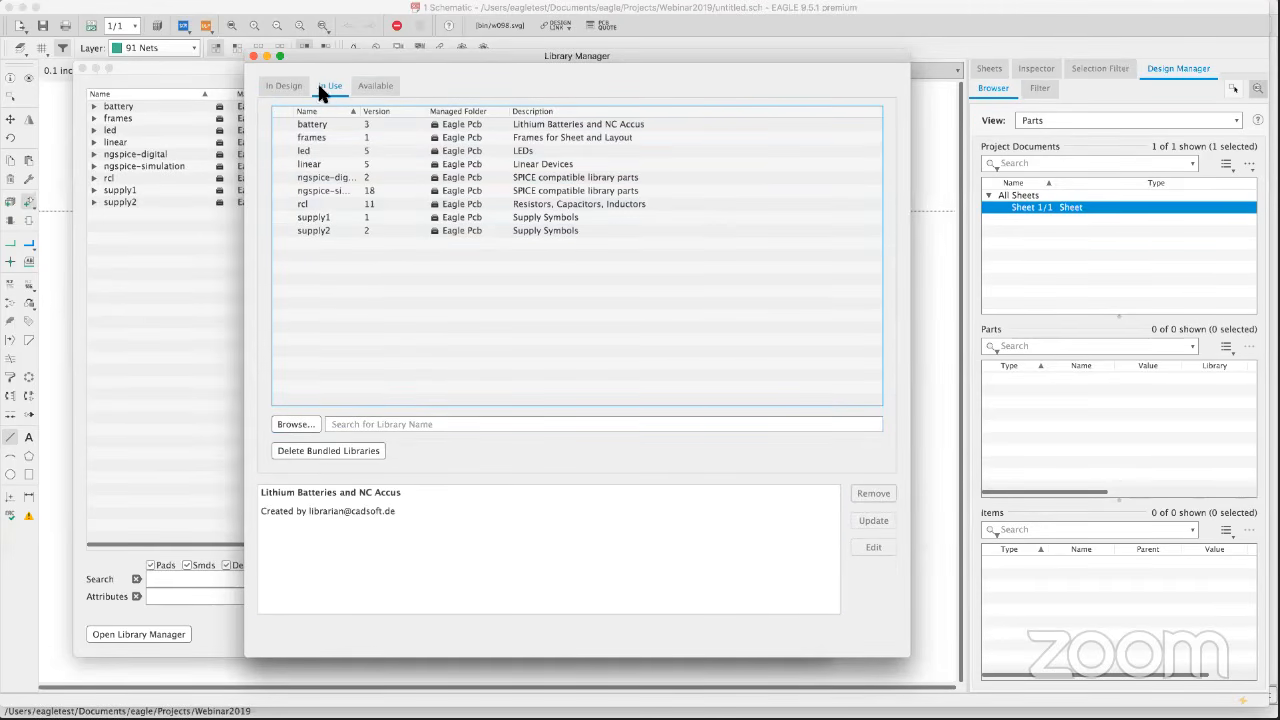
pyautogui.click(378, 88)
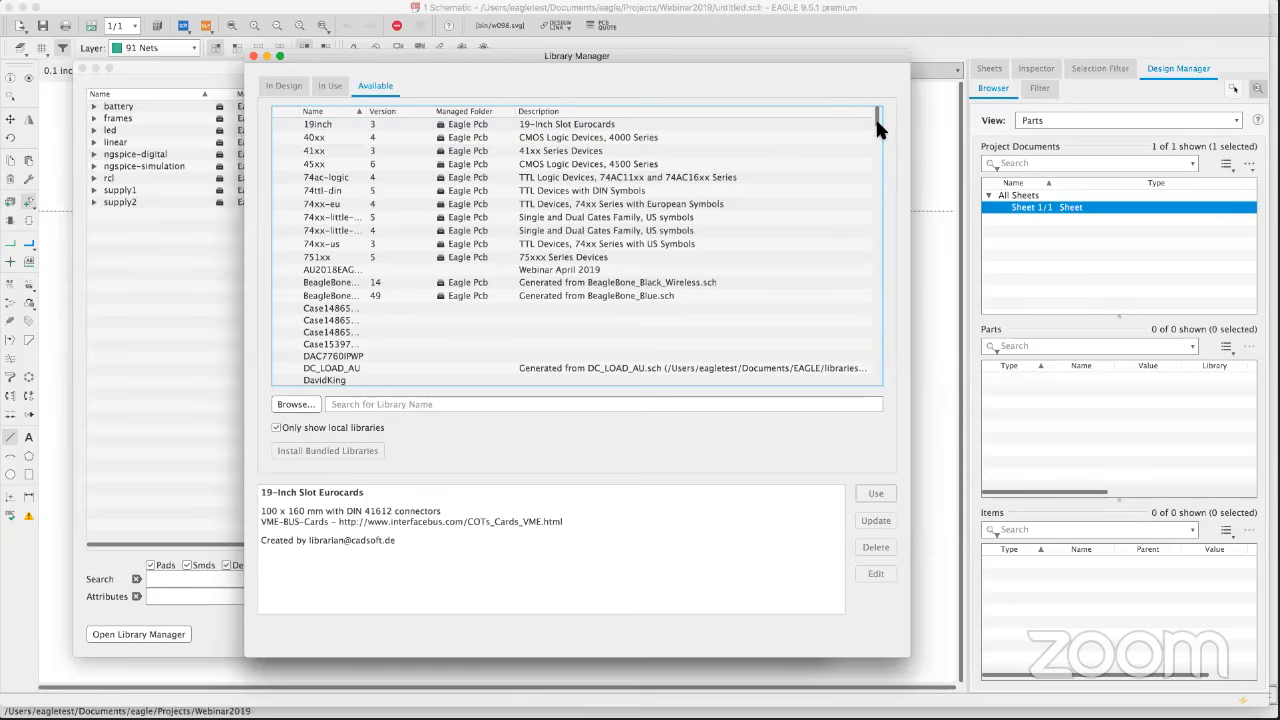
# Sort the available libraries by managed folder, widen the Name column, and look through the list as far as the SparkFun libraries.
pyautogui.click(464, 111)
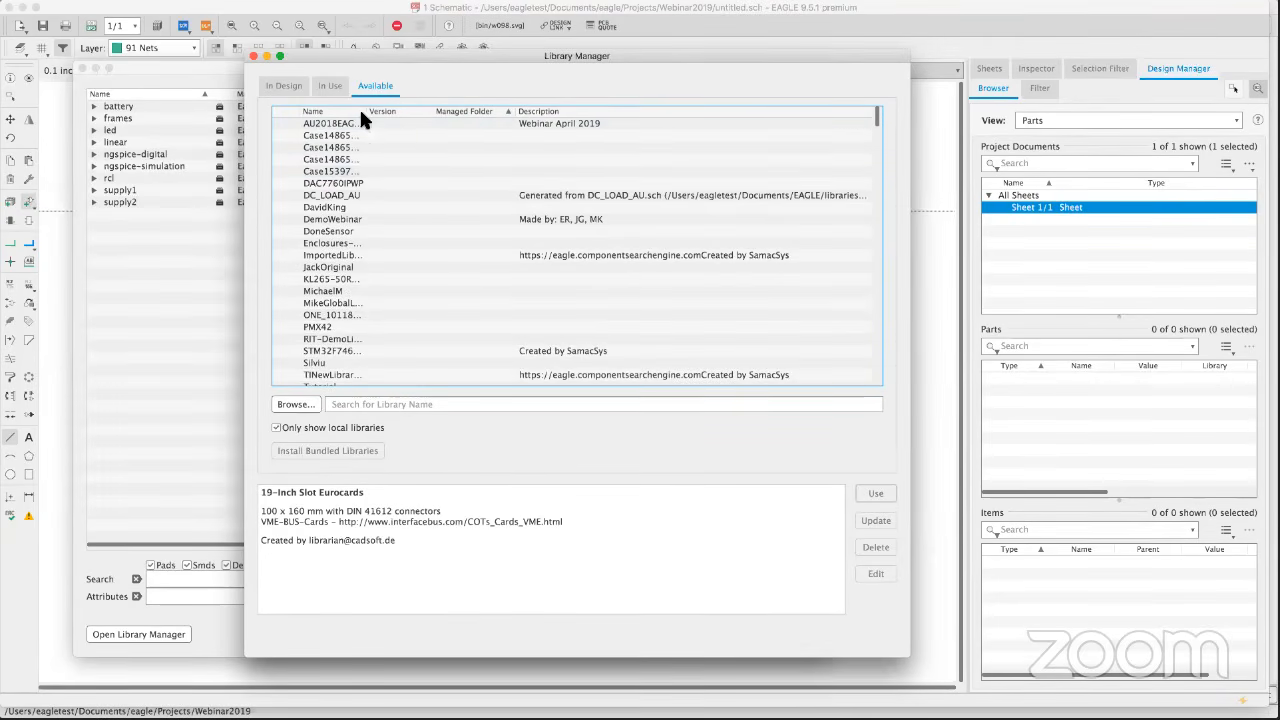
pyautogui.moveTo(368, 116); pyautogui.dragTo(398, 116)
pyautogui.scroll(-5, 545, 225)
pyautogui.scroll(-5, 547, 233)
pyautogui.scroll(-5, 547, 228)
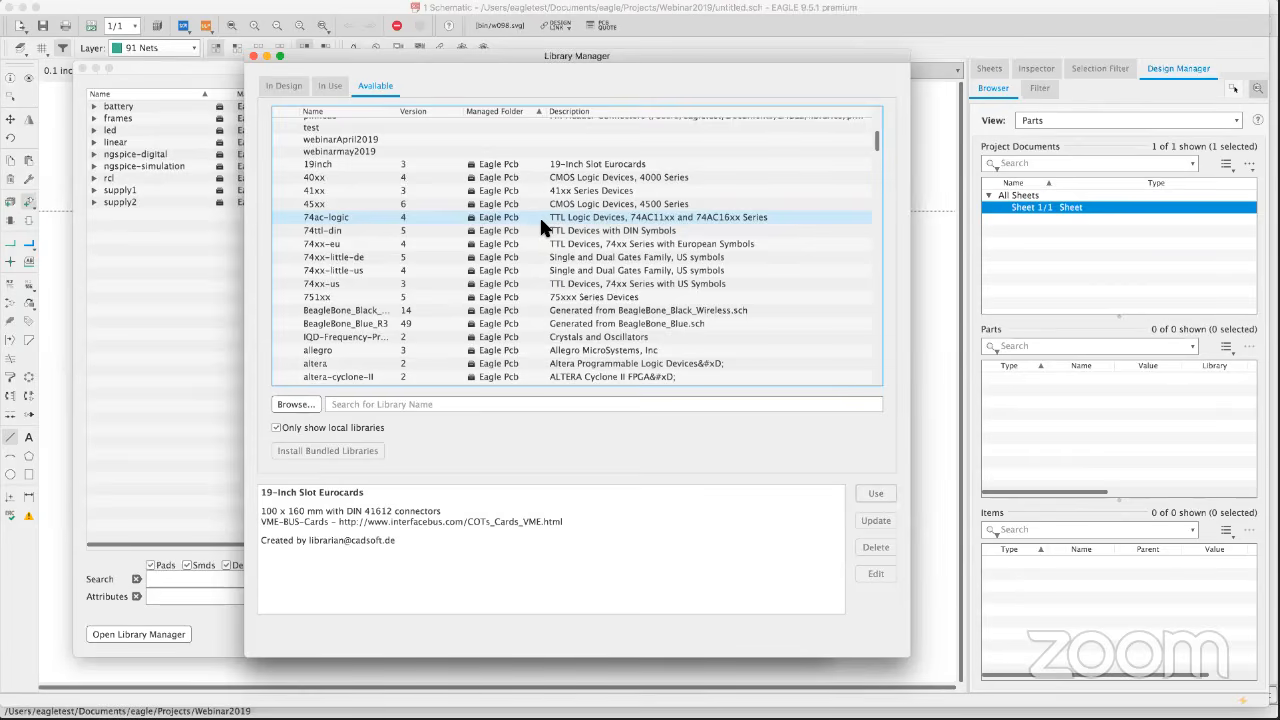
pyautogui.scroll(-6, 525, 235)
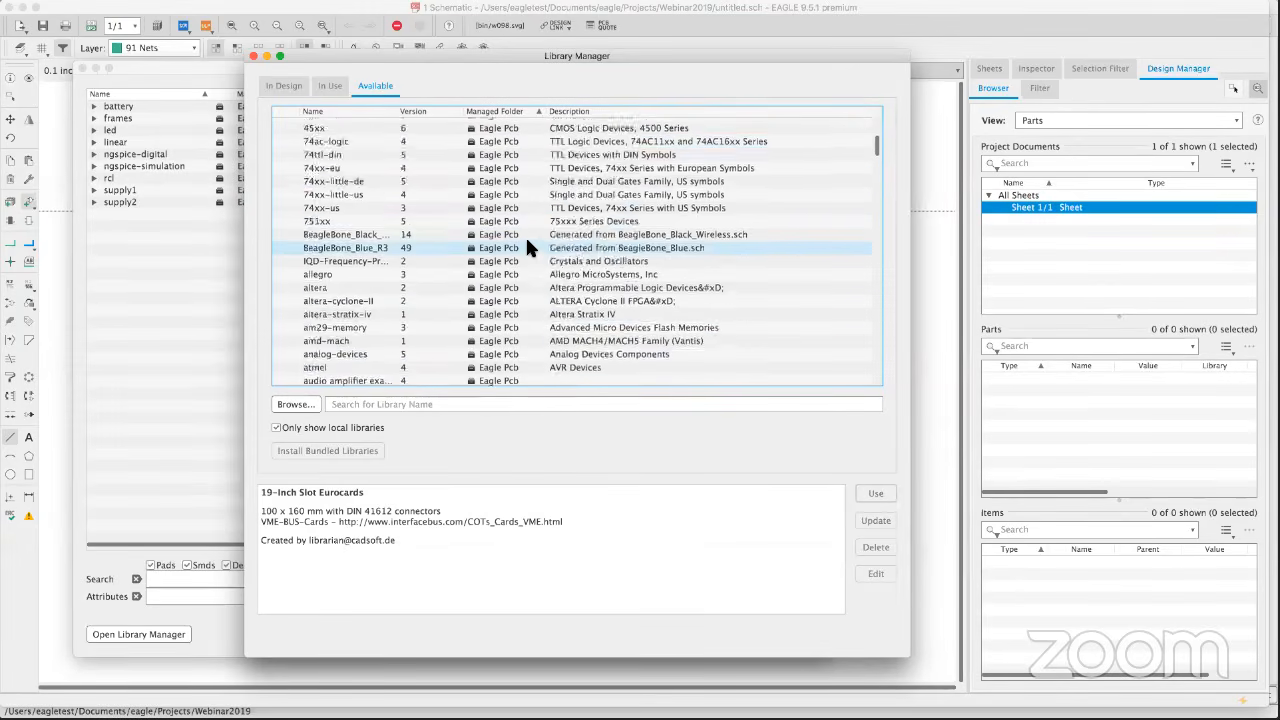
pyautogui.scroll(-15, 470, 313)
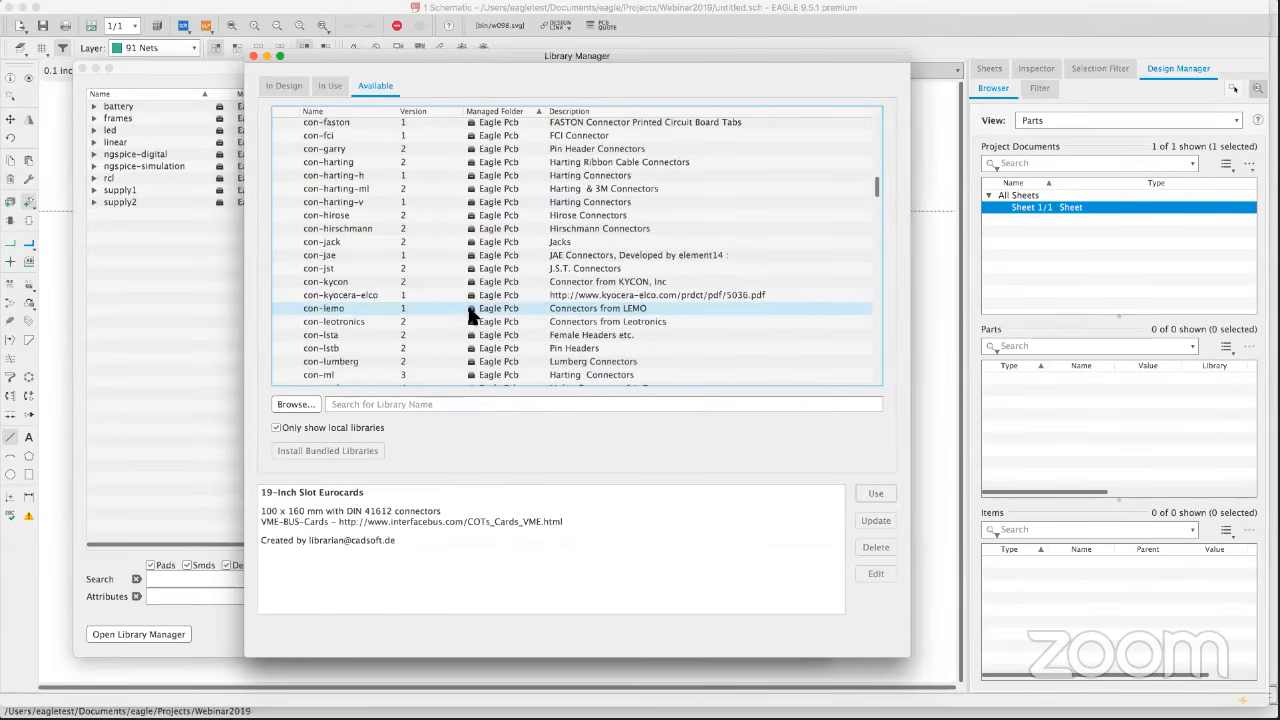
pyautogui.scroll(-15, 497, 313)
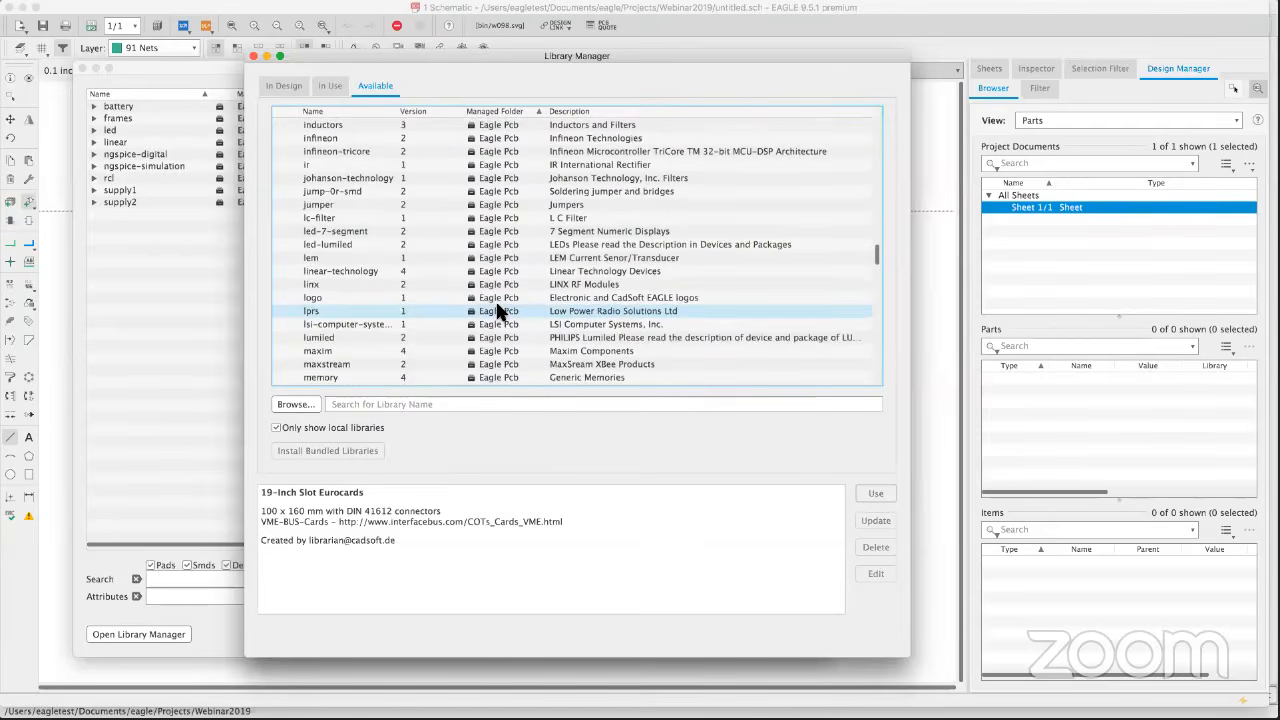
pyautogui.scroll(-20, 487, 325)
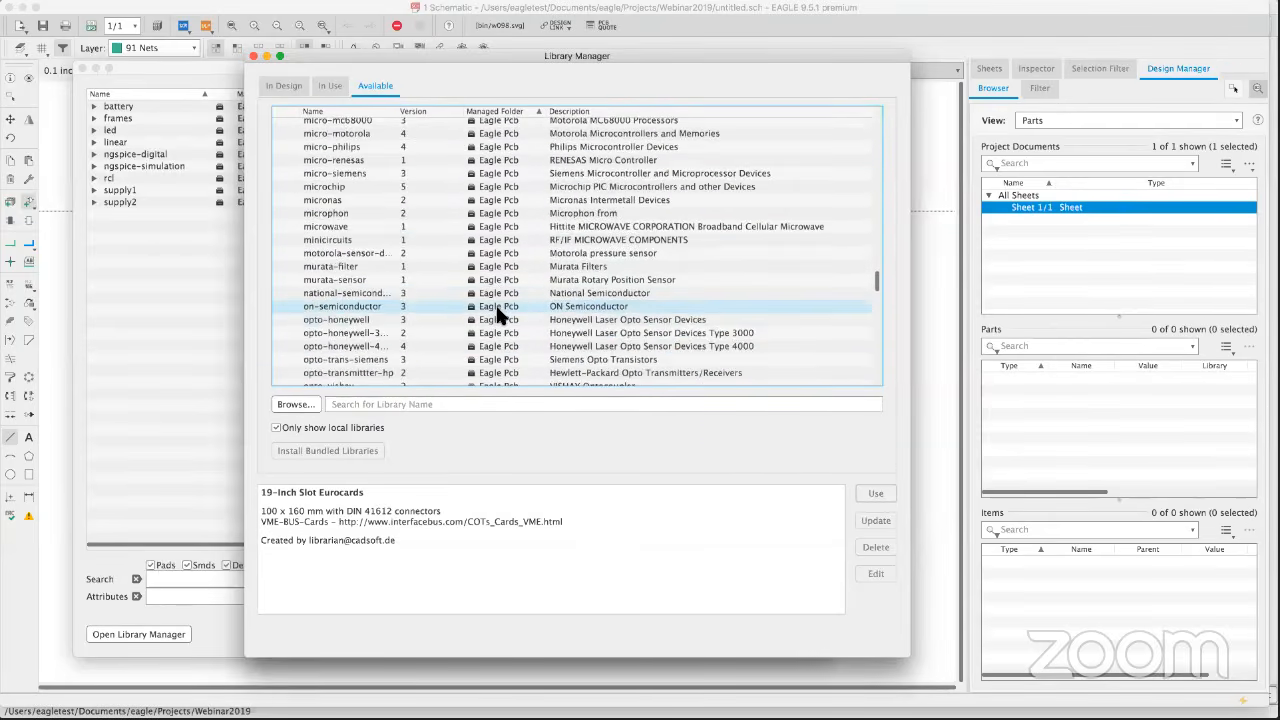
pyautogui.scroll(-20, 499, 313)
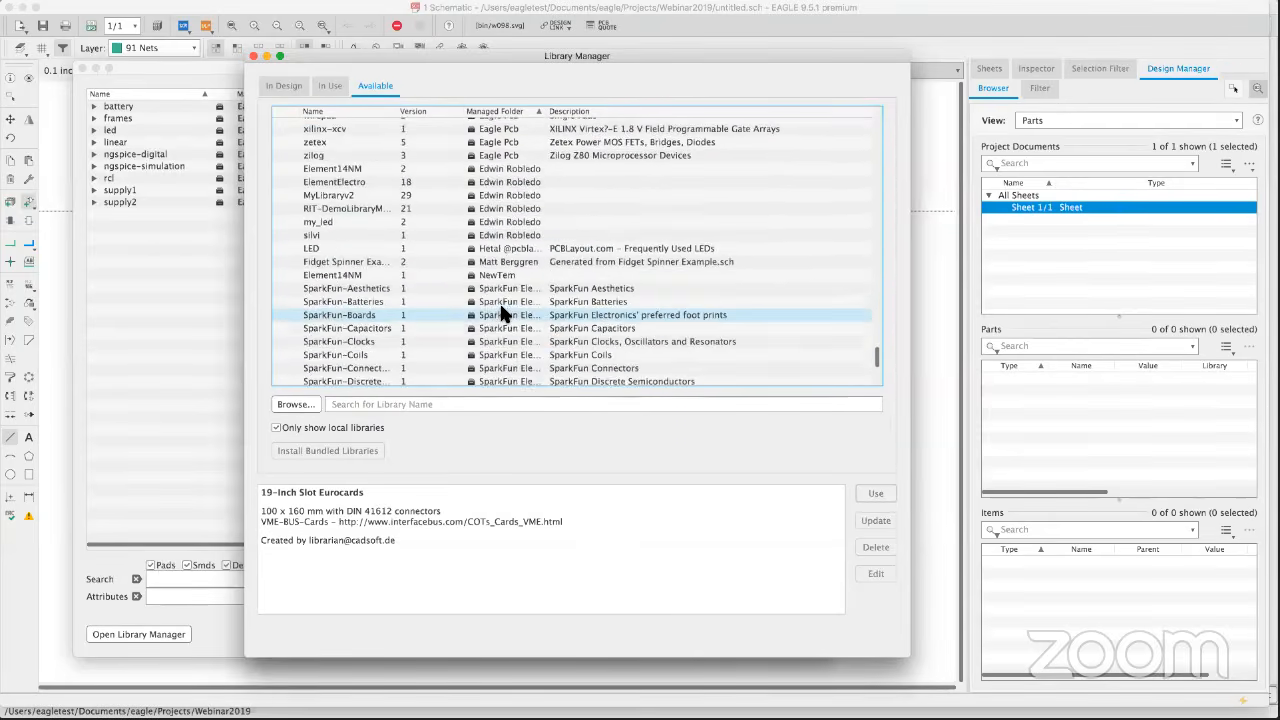
pyautogui.scroll(-8, 505, 293)
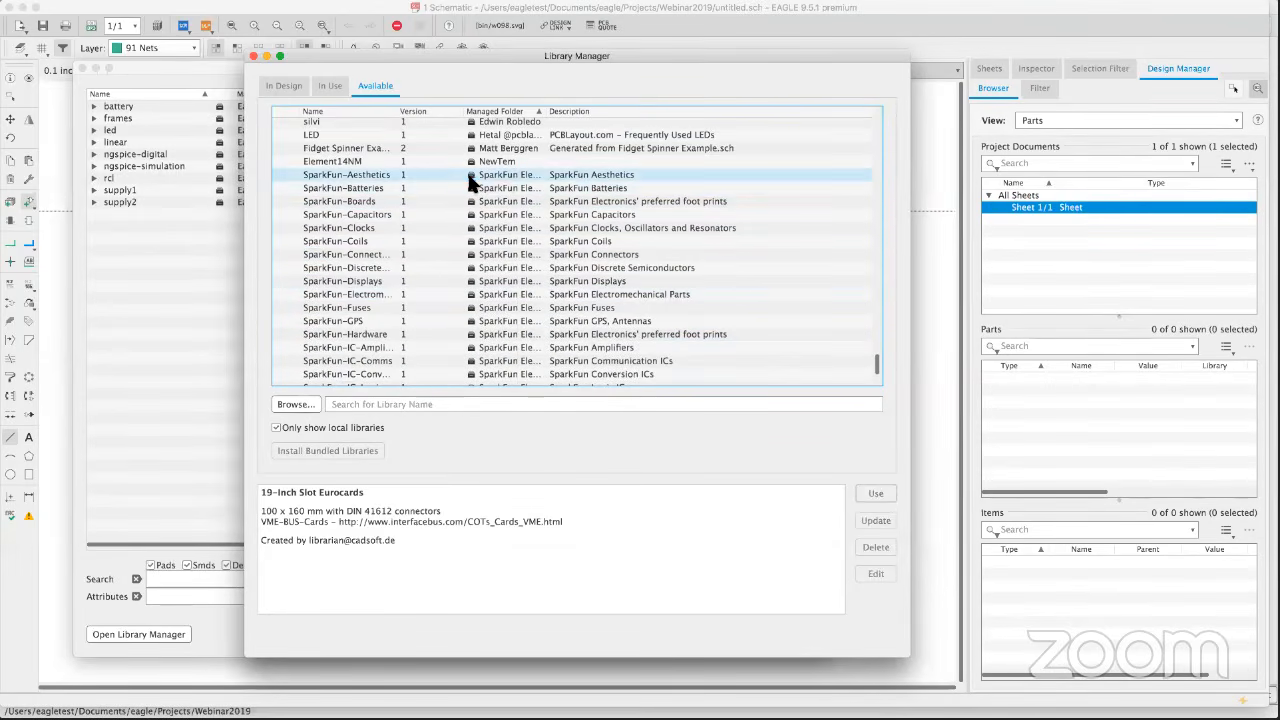
# Widen the Managed Folder column, put the SparkFun-Batteries library in use, and check the list of libraries in use.
pyautogui.click(342, 176)
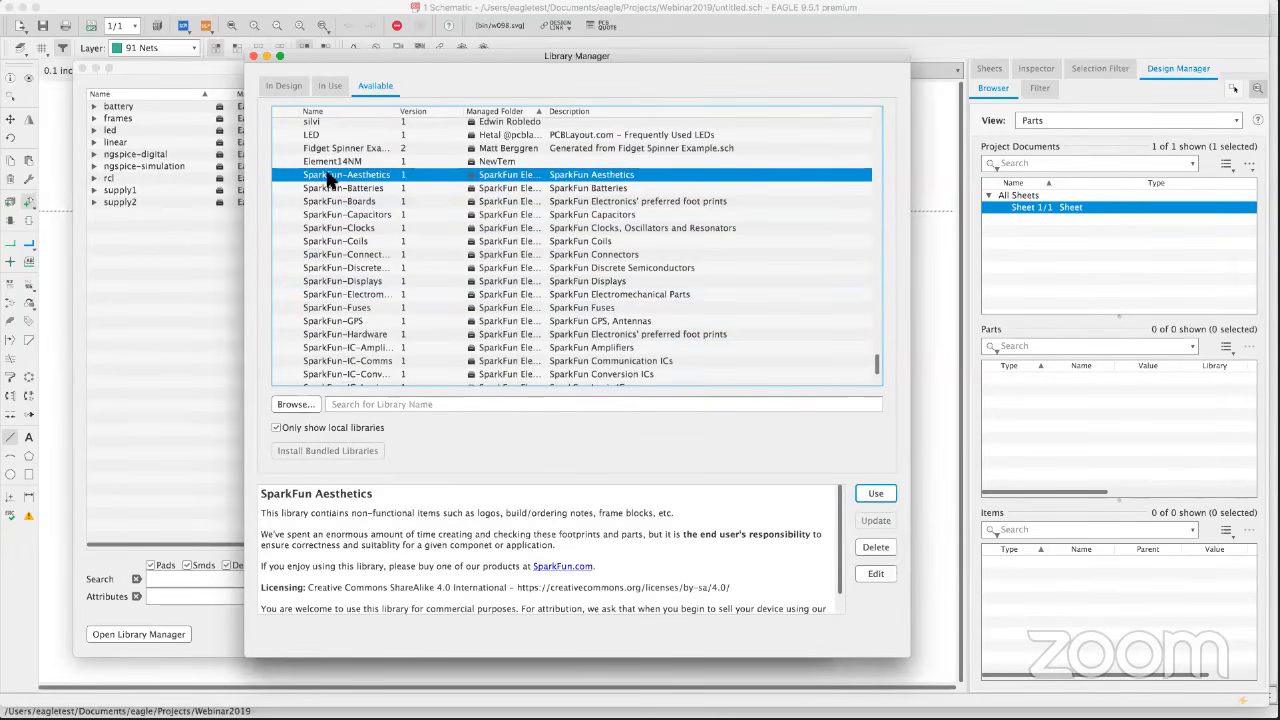
pyautogui.click(871, 494)
pyautogui.moveTo(547, 111); pyautogui.dragTo(664, 111)
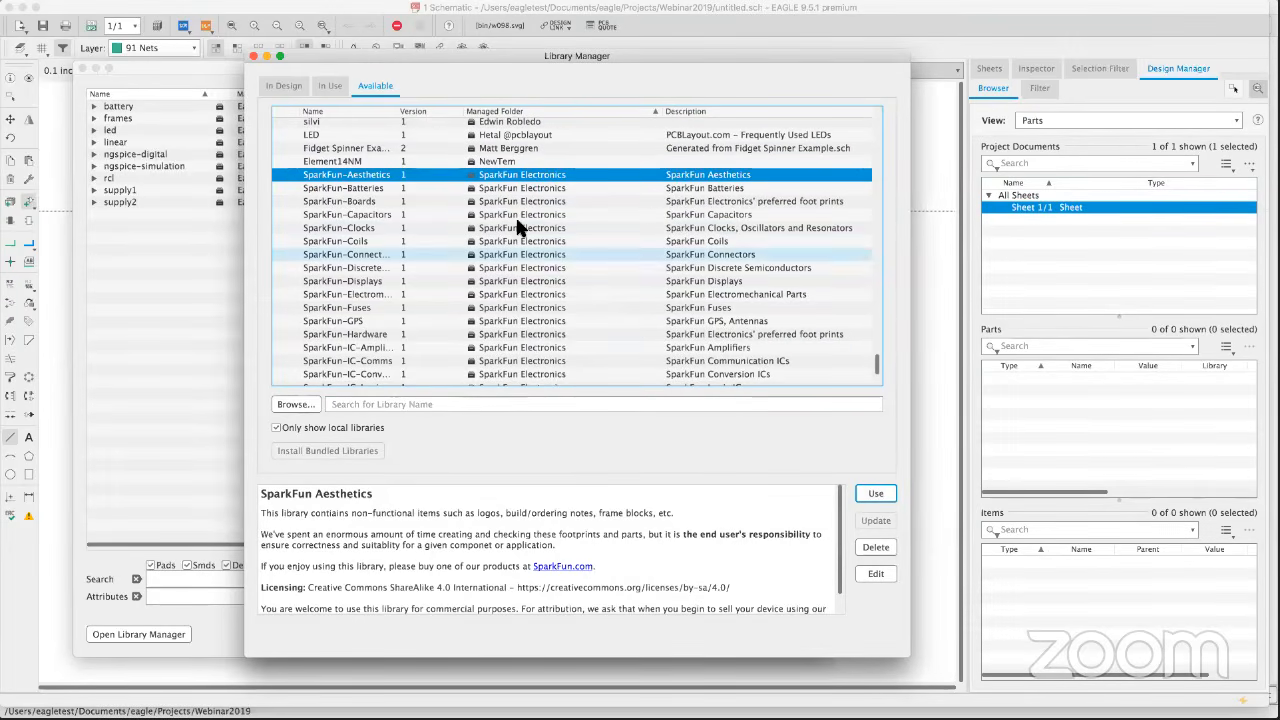
pyautogui.click(512, 192)
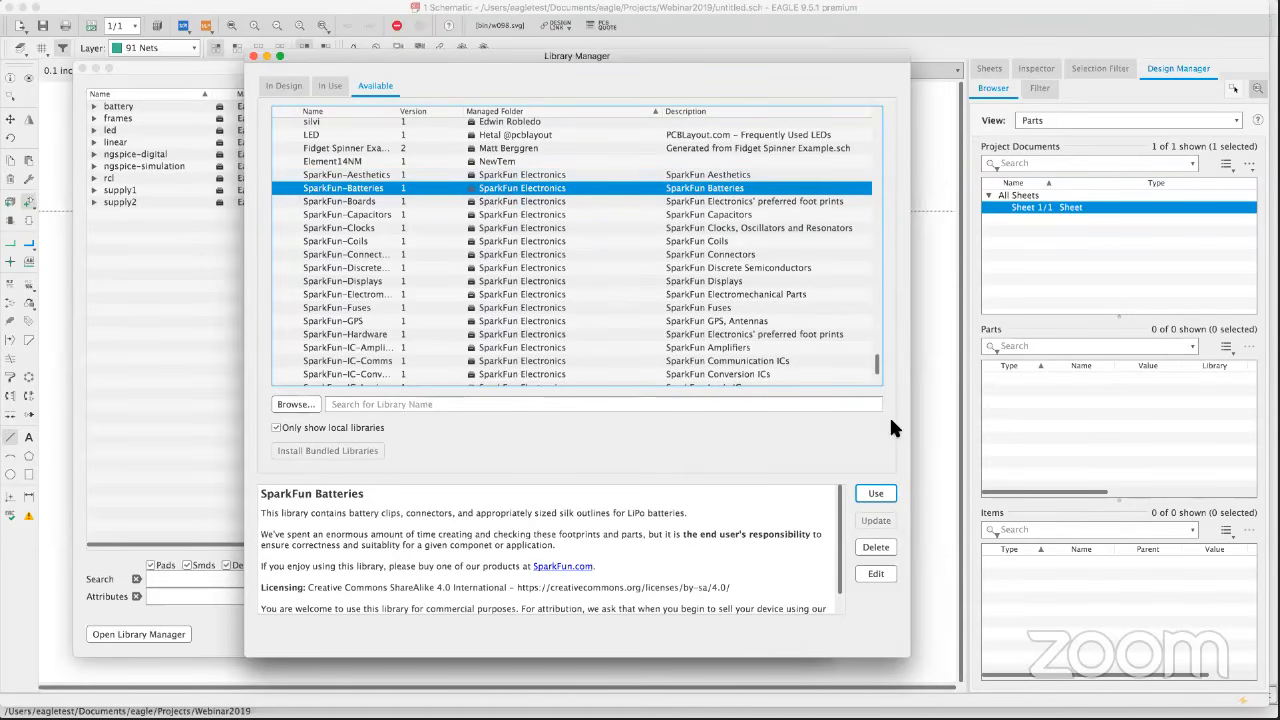
pyautogui.click(879, 492)
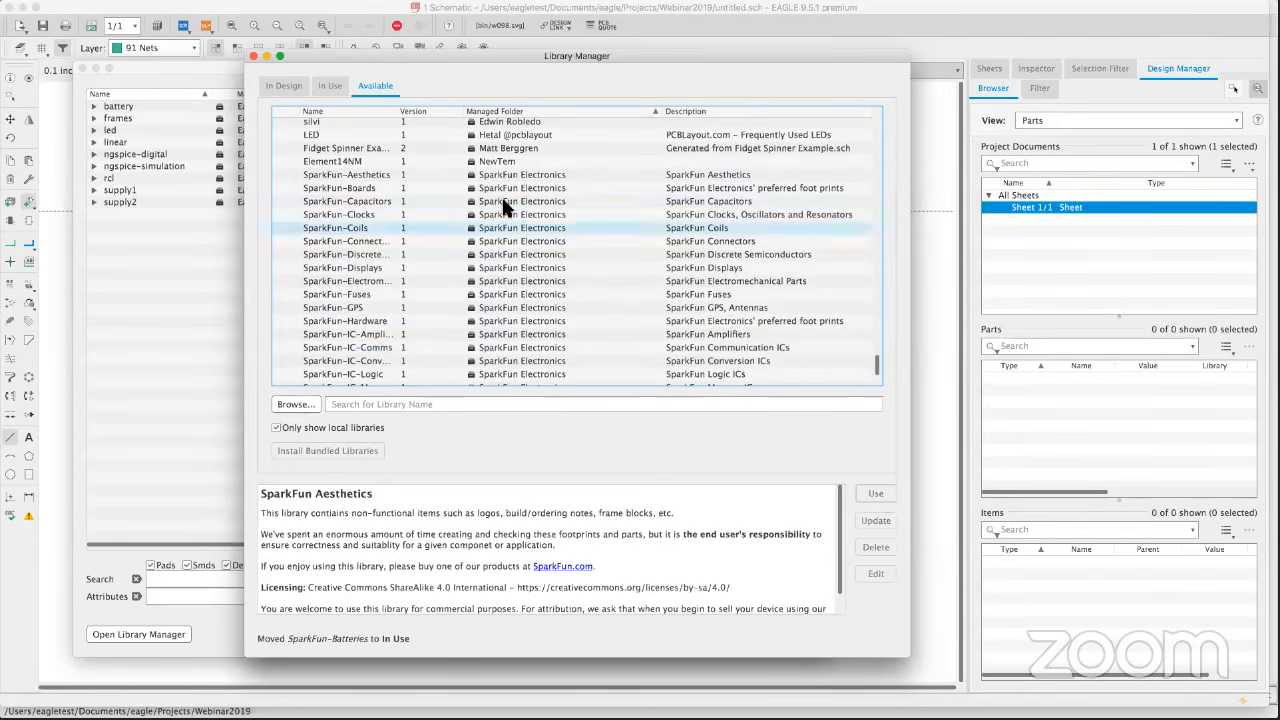
pyautogui.click(331, 86)
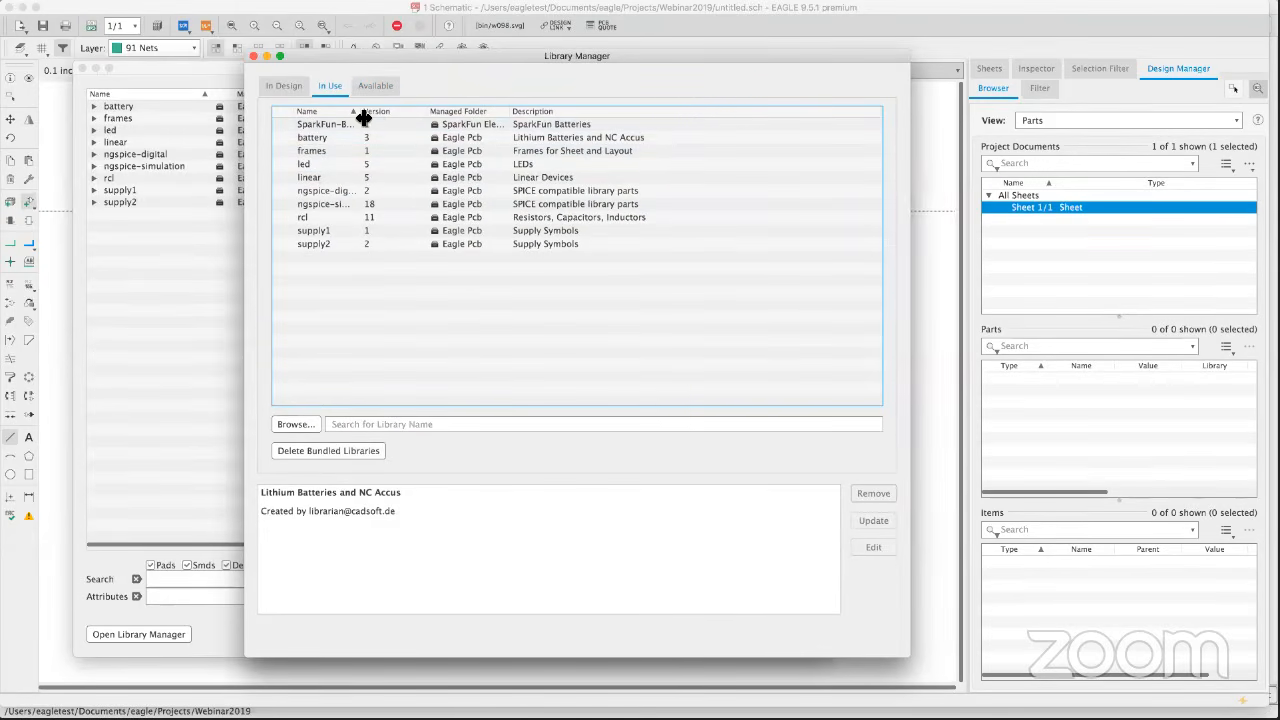
pyautogui.moveTo(358, 111); pyautogui.dragTo(425, 111)
# Find the con-neutrik_ag library among the available libraries and update it.
pyautogui.click(375, 86)
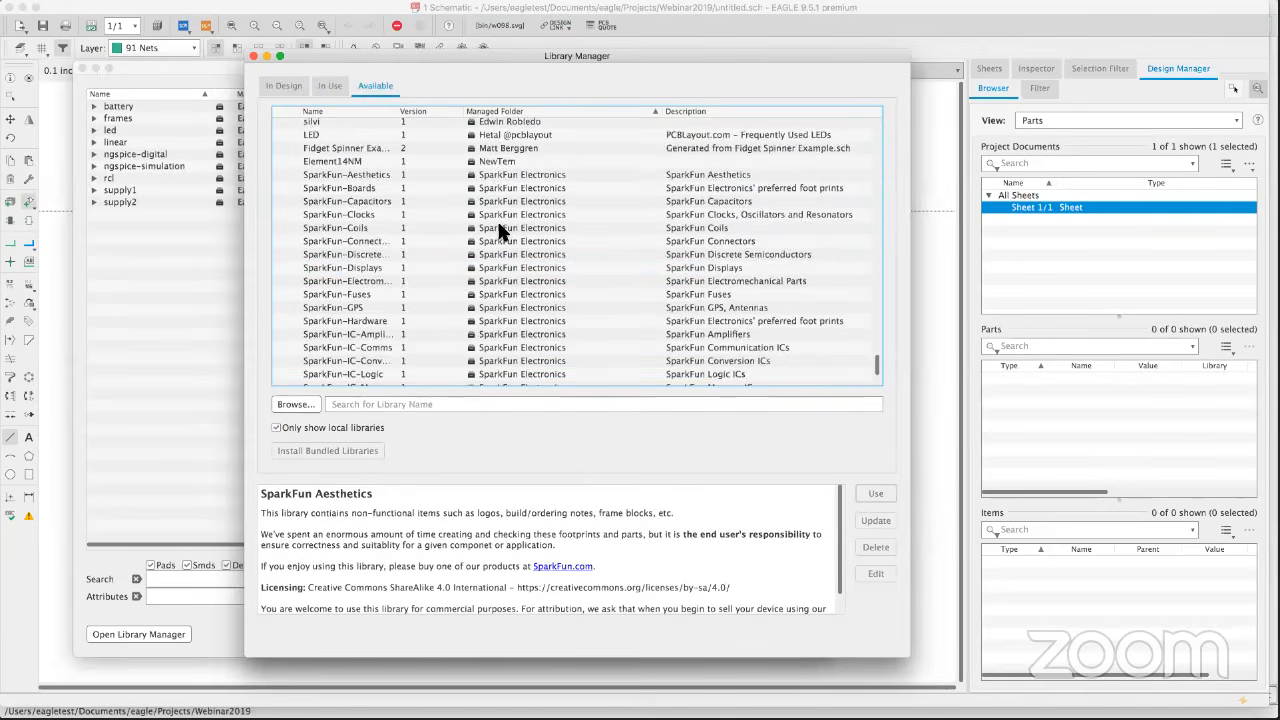
pyautogui.scroll(-10, 470, 287)
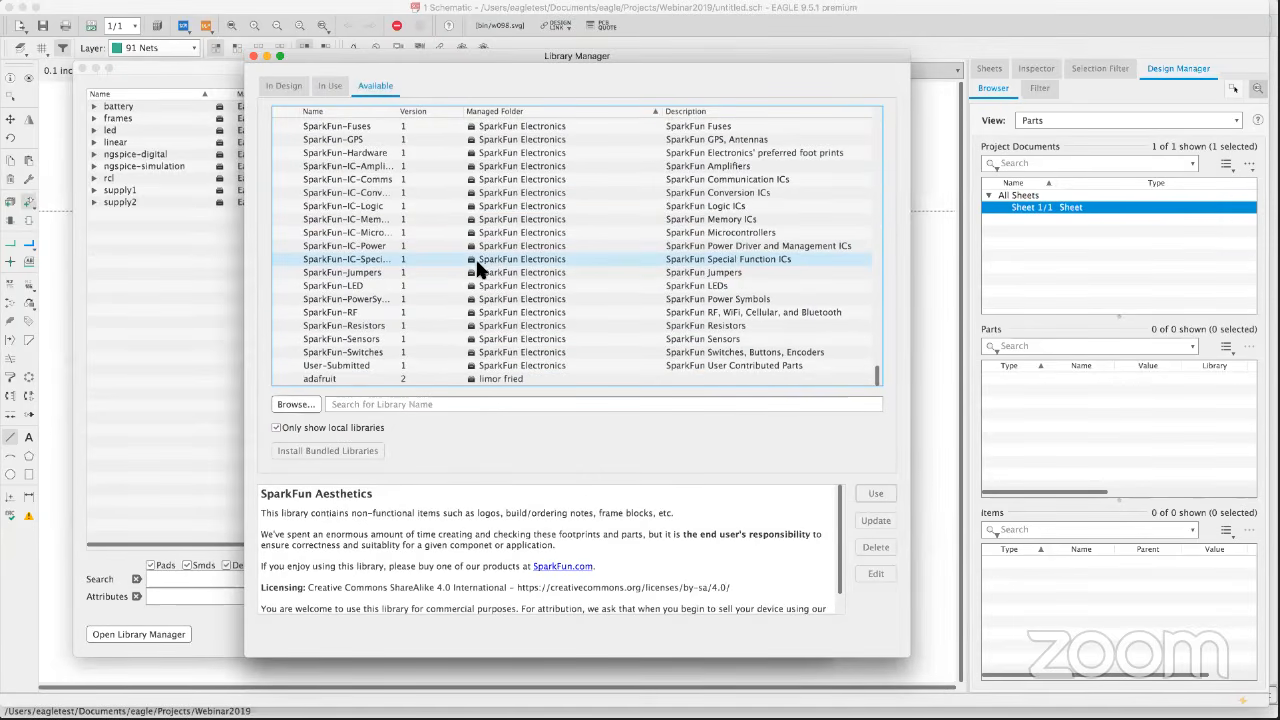
pyautogui.scroll(15, 355, 240)
pyautogui.scroll(20, 355, 237)
pyautogui.scroll(10, 351, 236)
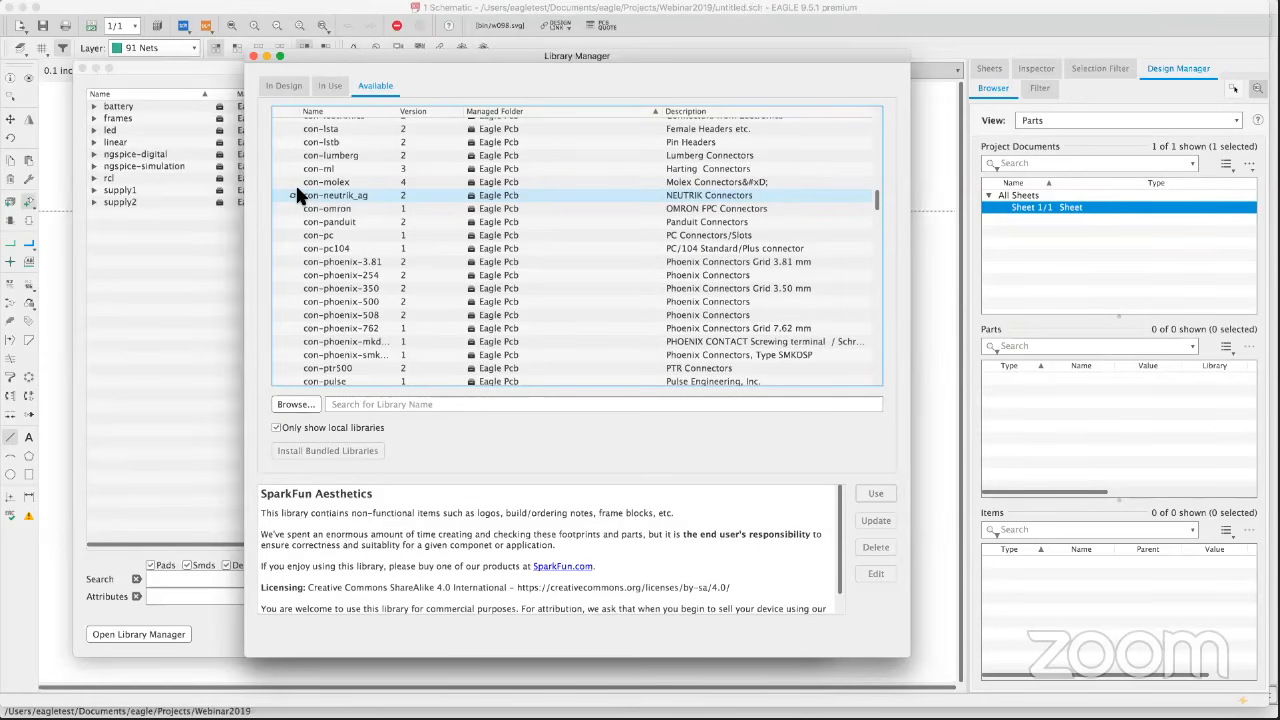
pyautogui.click(297, 190)
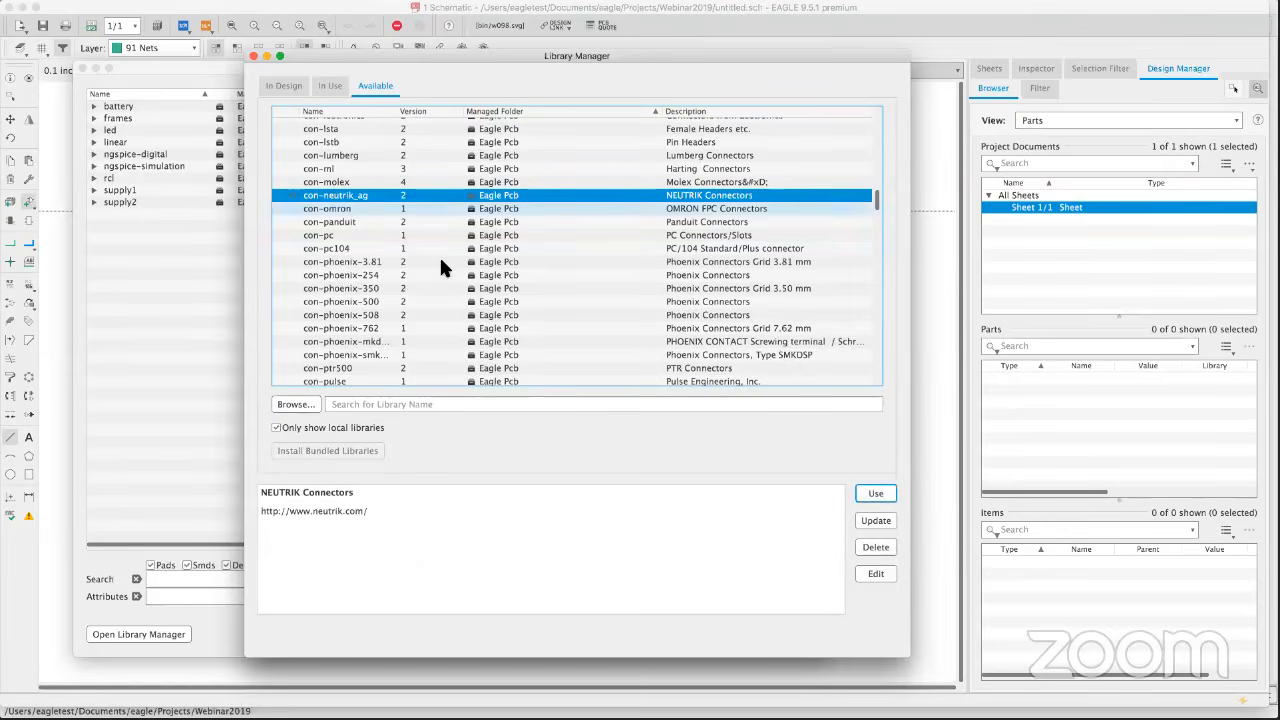
pyautogui.click(876, 521)
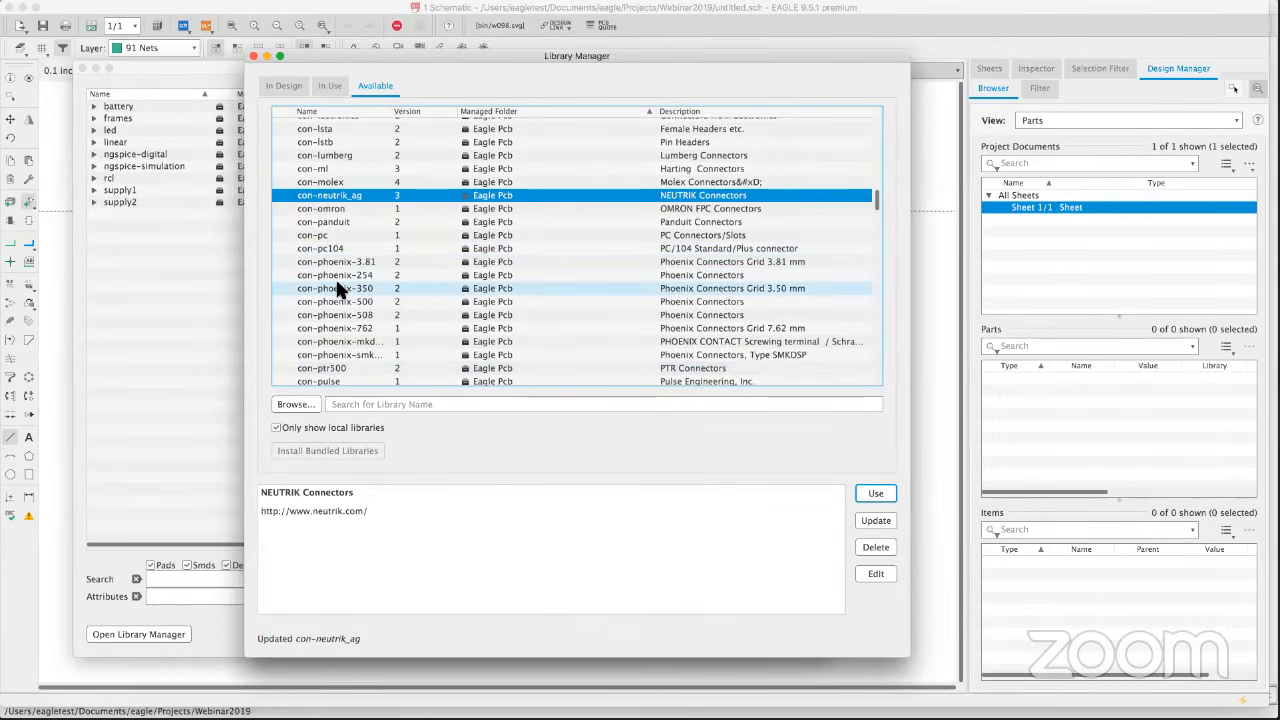
# Close the Library Manager, view the SparkFun-Batteries library's description in the ADD dialog, and reposition the dialog.
pyautogui.scroll(10, 341, 275)
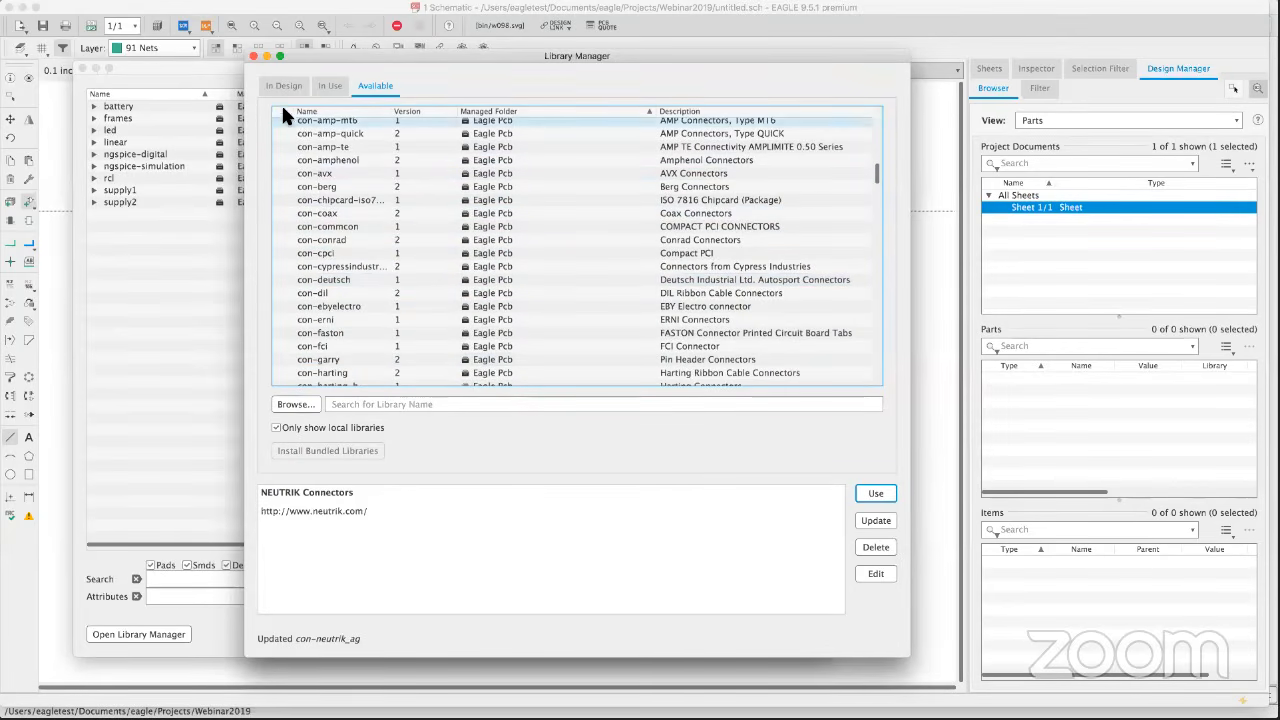
pyautogui.click(707, 533)
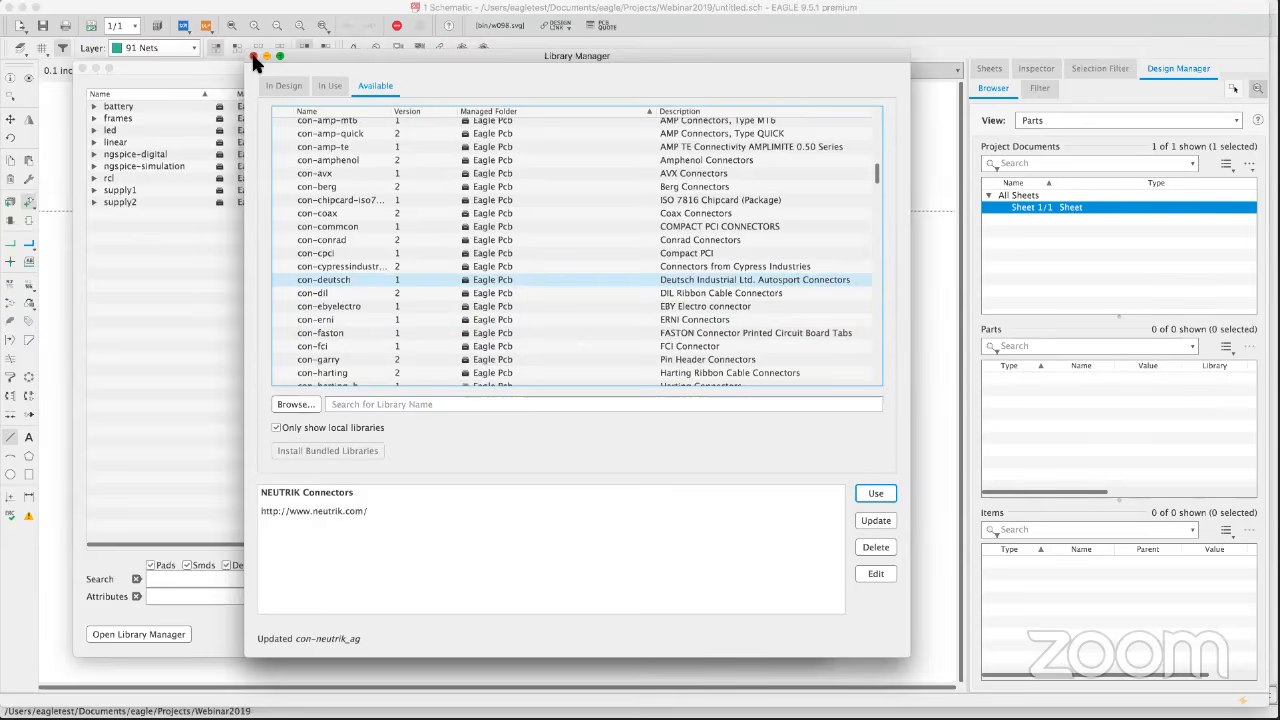
pyautogui.click(254, 56)
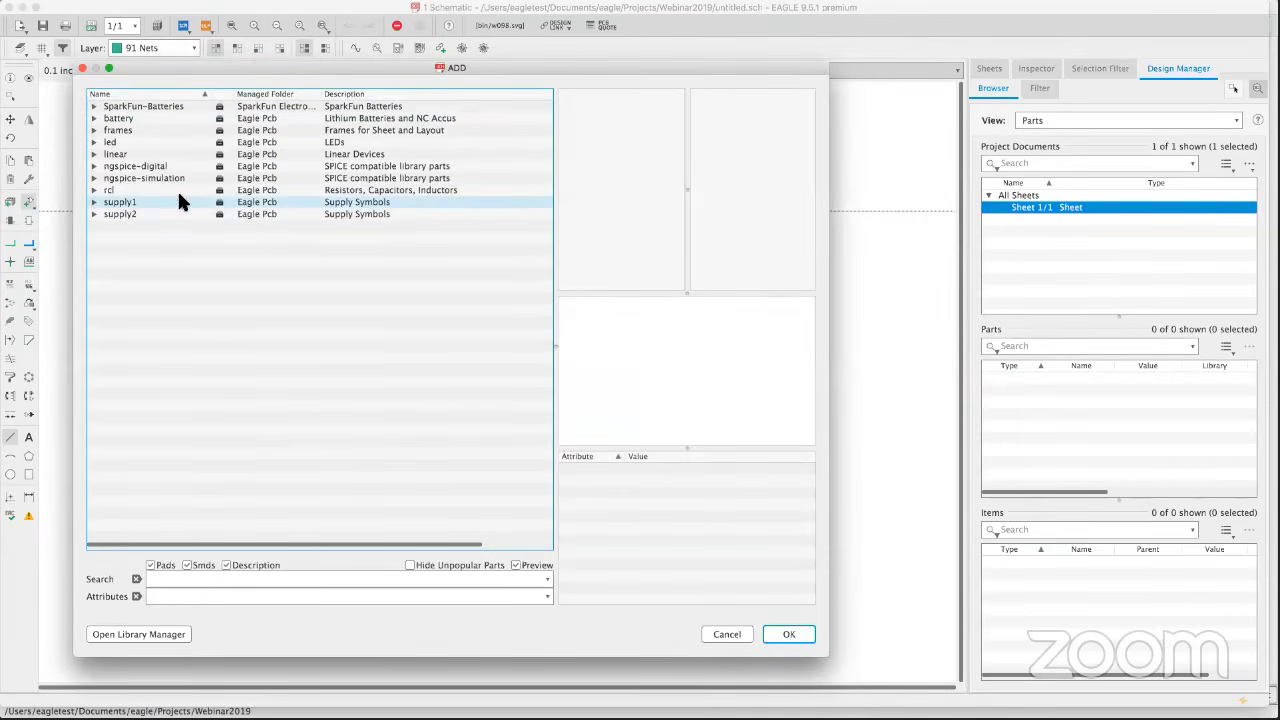
pyautogui.click(140, 108)
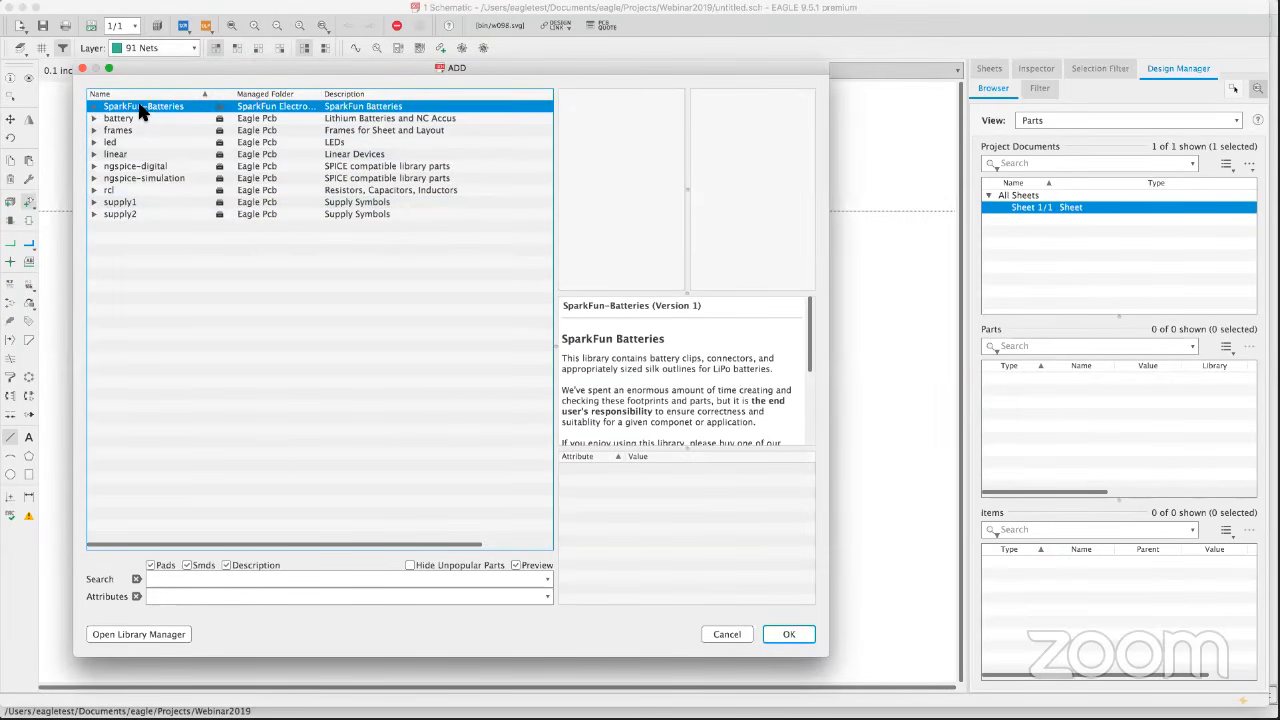
pyautogui.moveTo(167, 66); pyautogui.dragTo(210, 68)
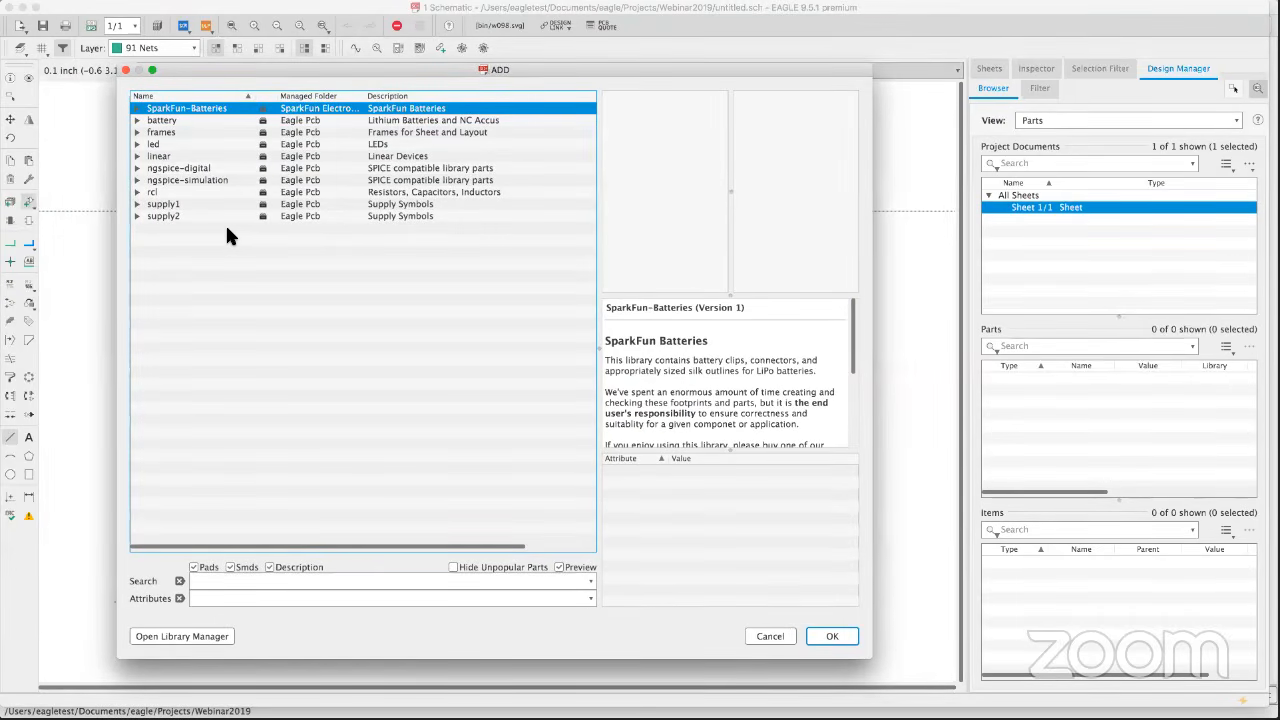
# Add the FRAME_A_L drawing frame from the frames library with its lower-left corner at the schematic origin, and stop placing copies.
pyautogui.click(136, 132)
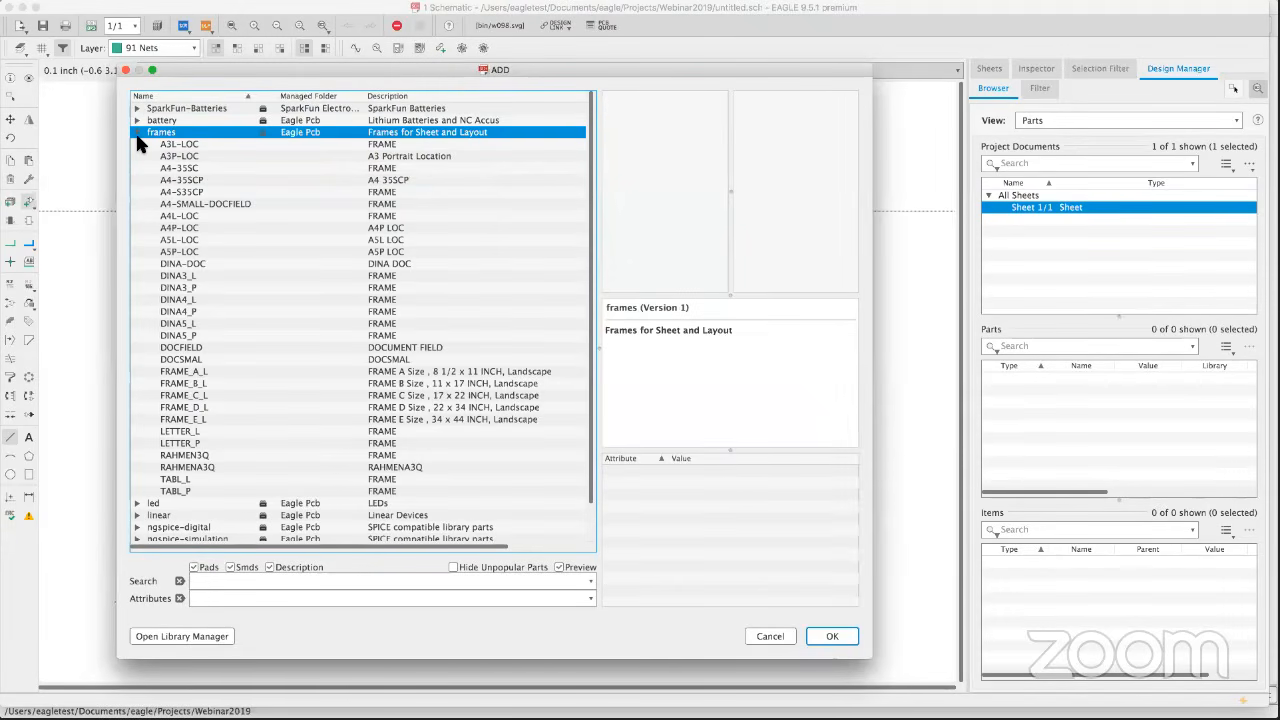
pyautogui.click(190, 372)
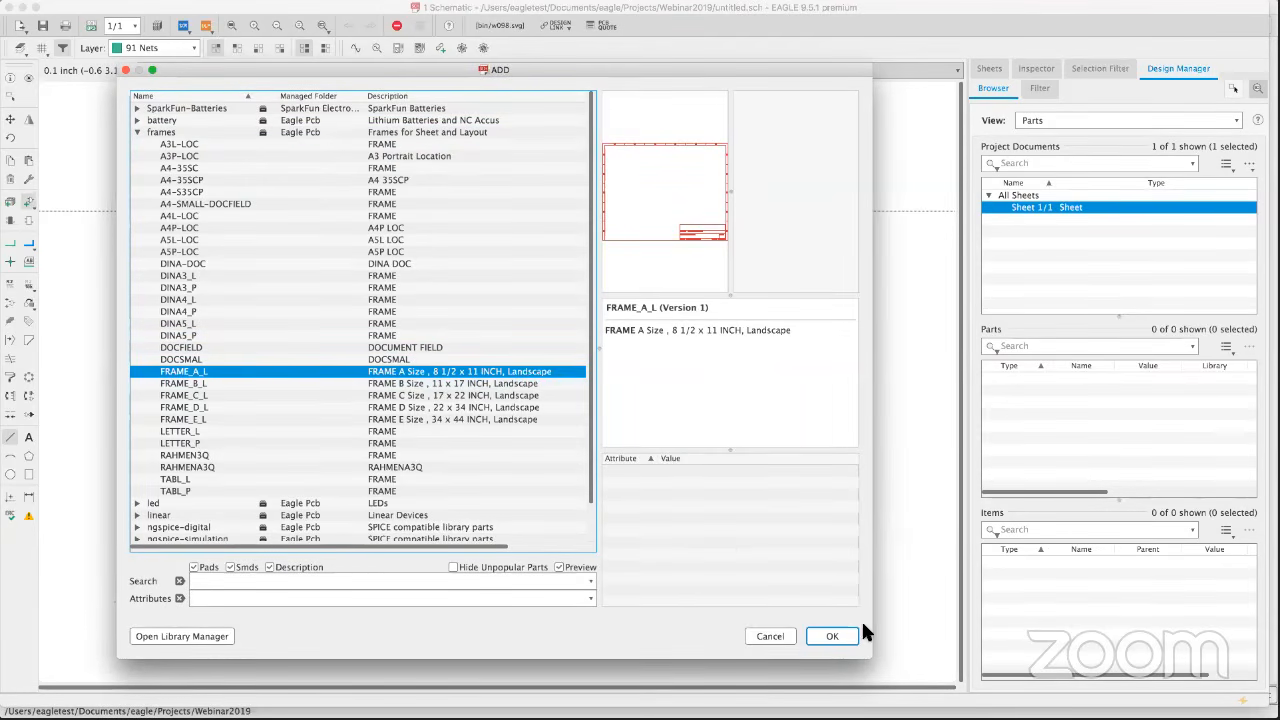
pyautogui.click(831, 636)
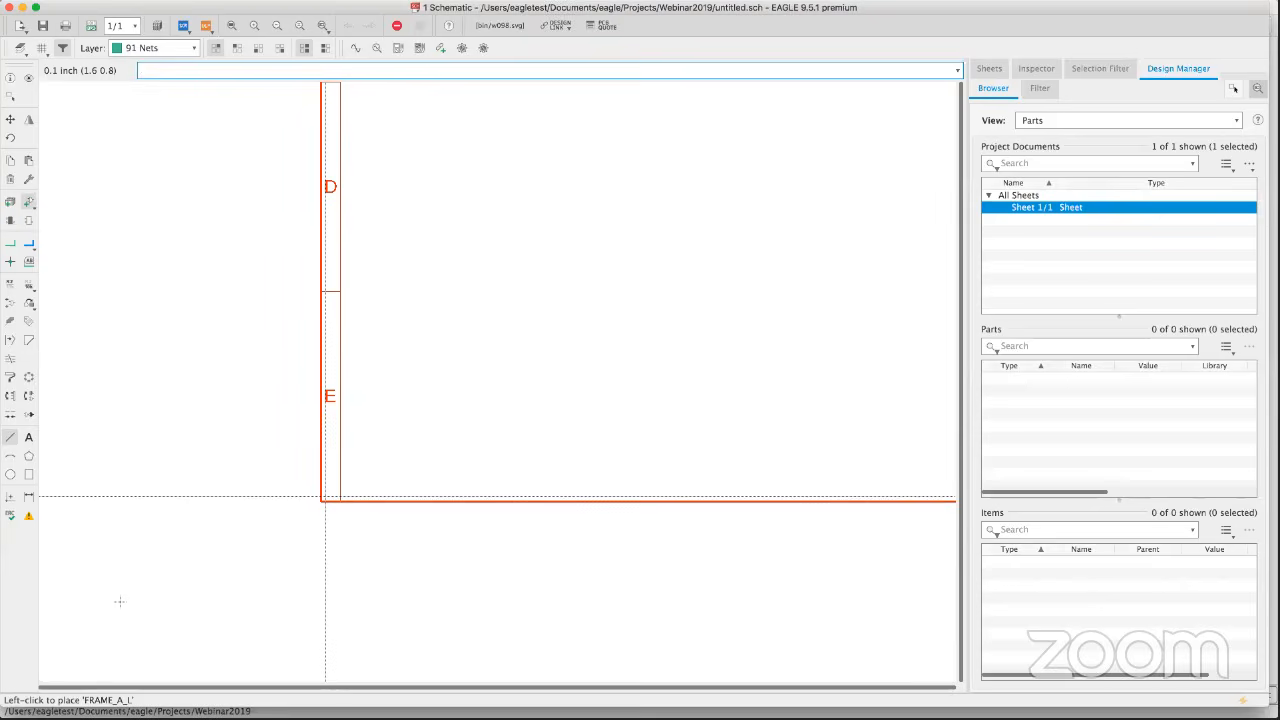
pyautogui.scroll(-2, 318, 501)
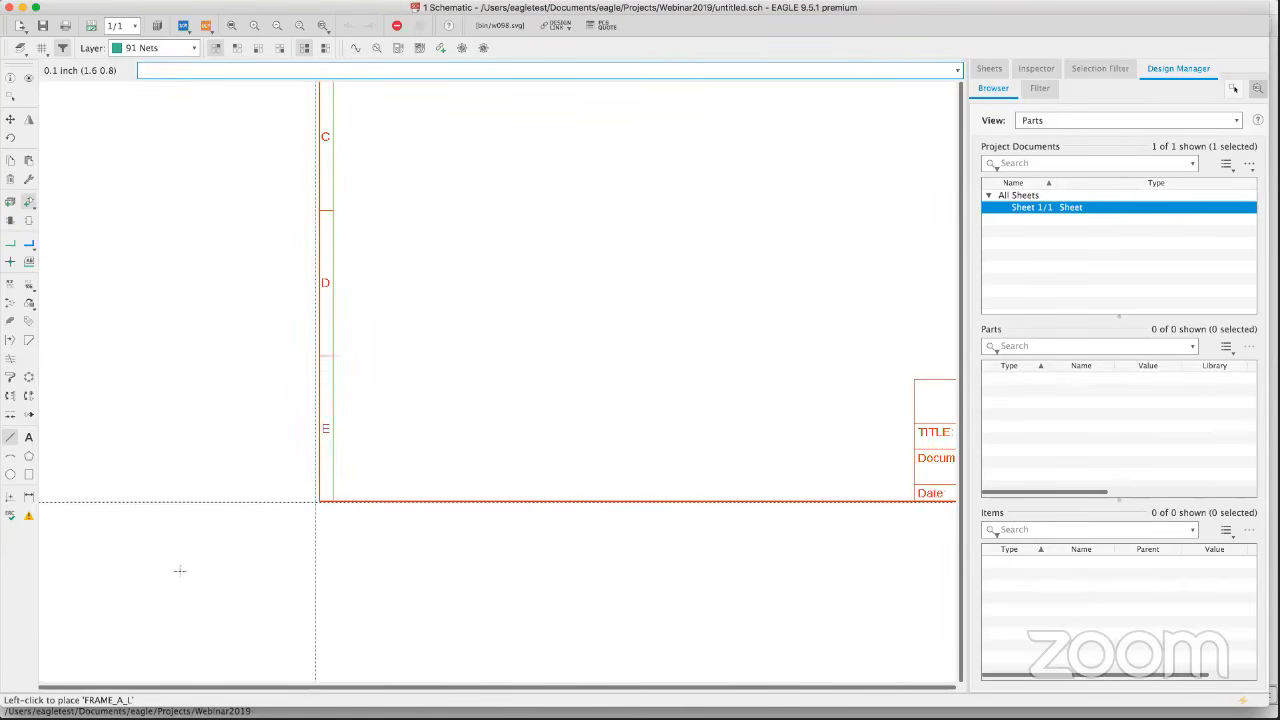
pyautogui.scroll(-3, 316, 501)
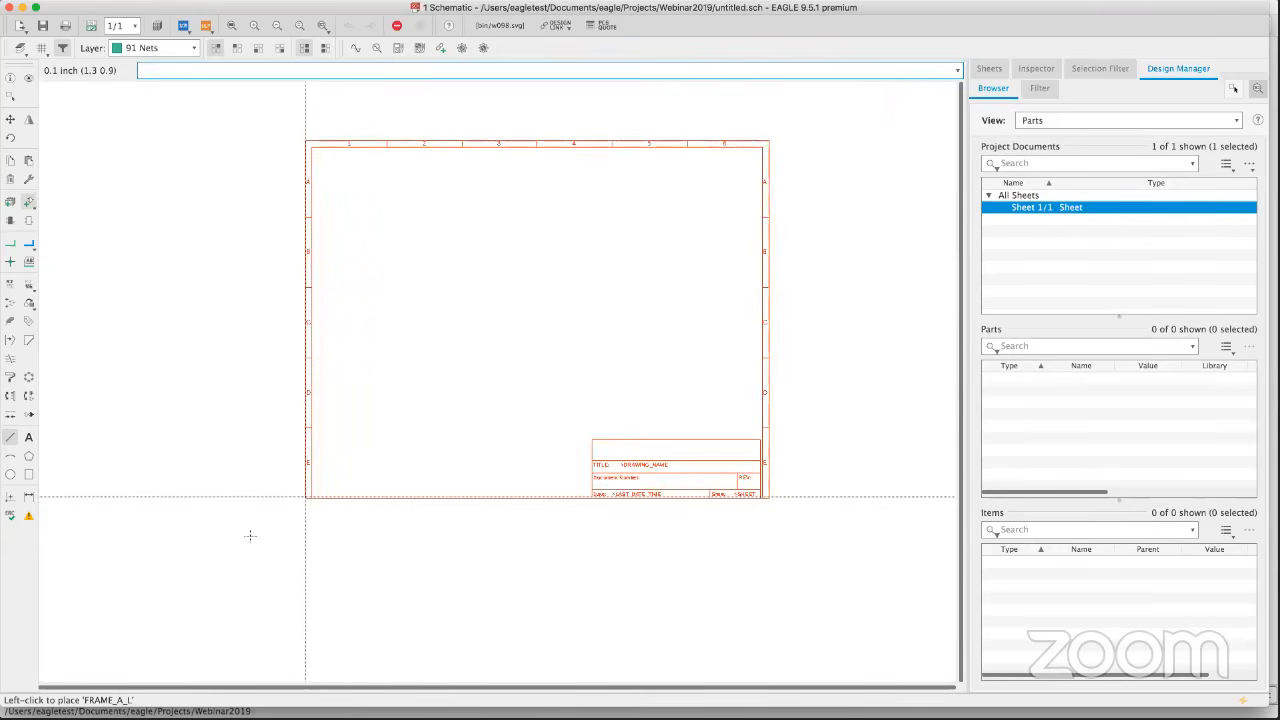
pyautogui.scroll(5, 250, 536)
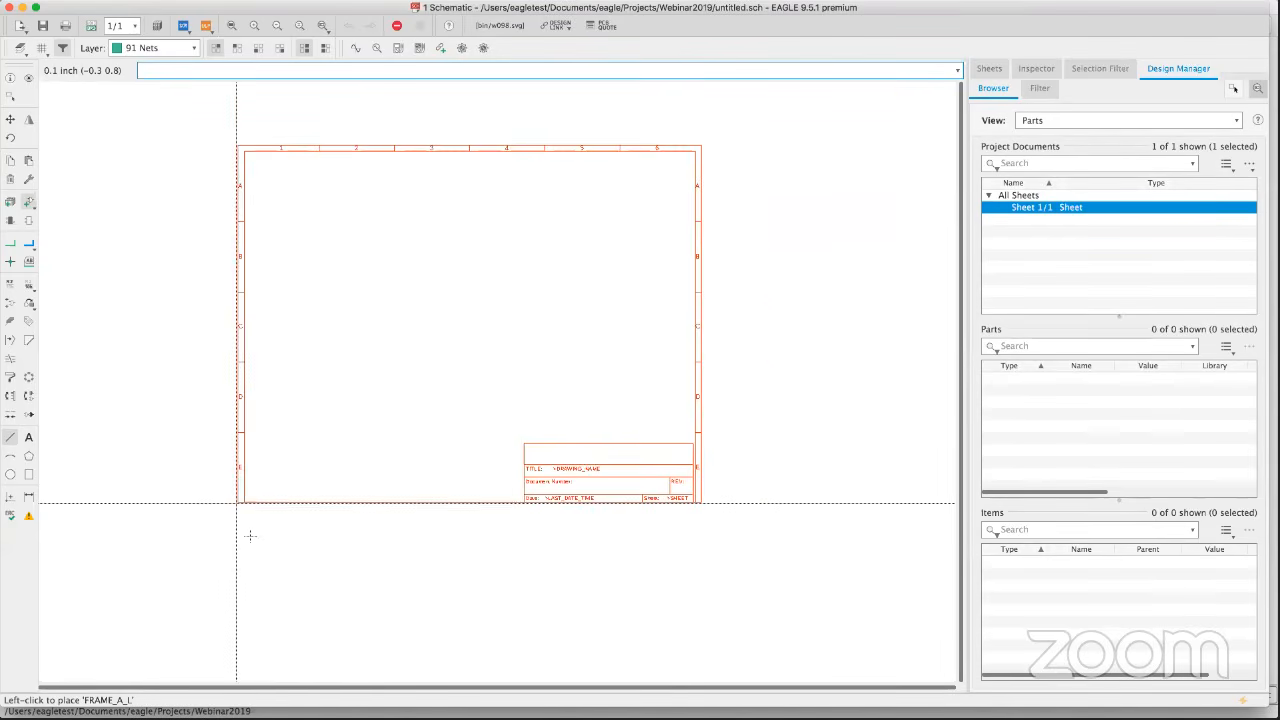
pyautogui.hscroll(2, 250, 536)
pyautogui.scroll(2, 250, 536)
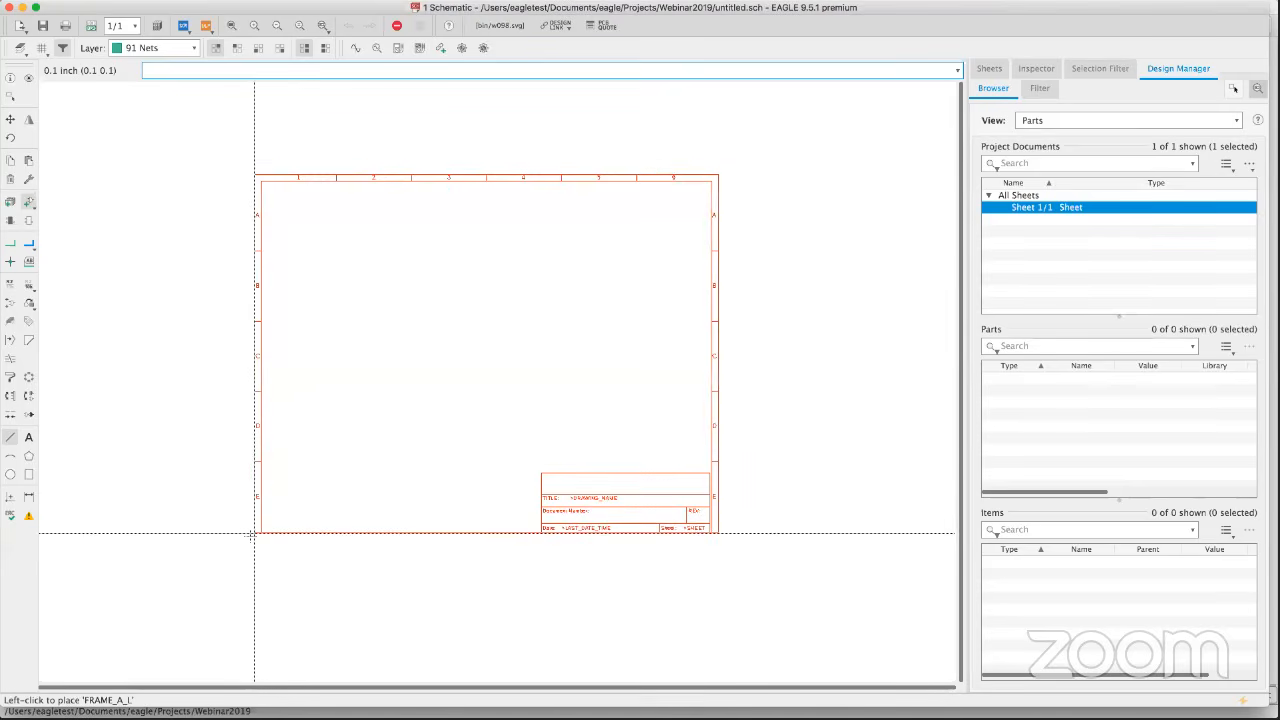
pyautogui.click(251, 536)
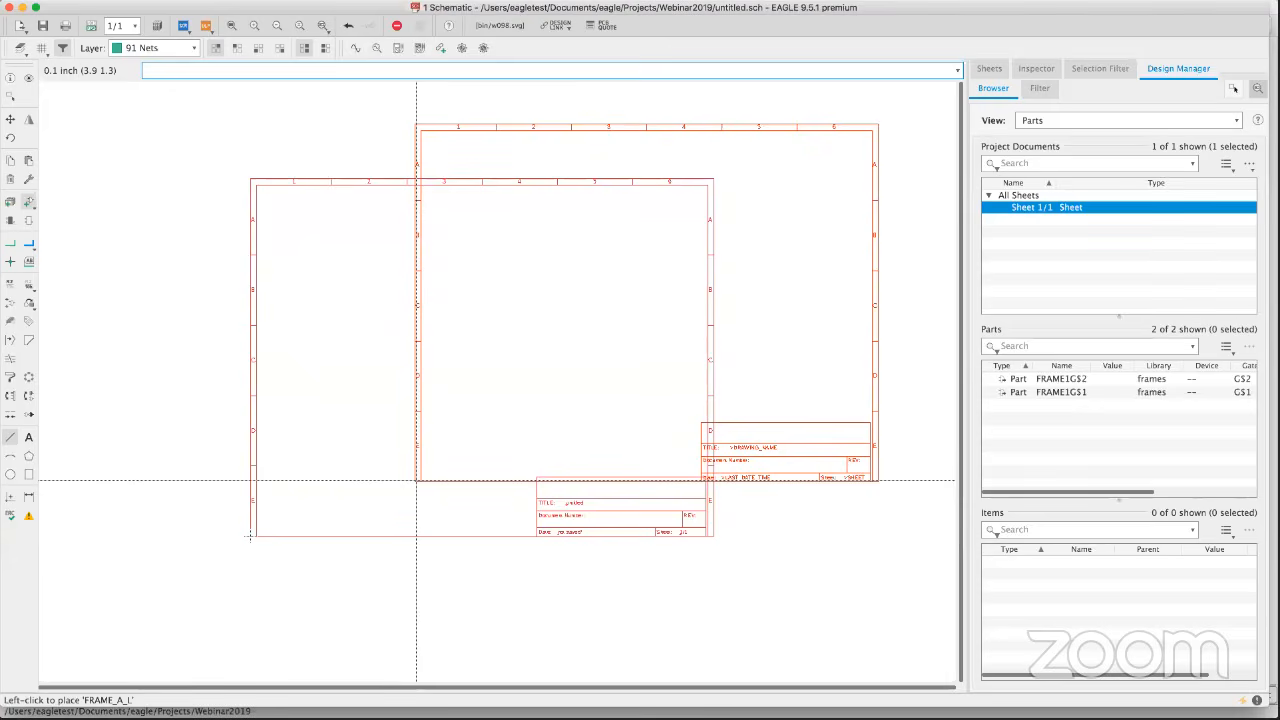
pyautogui.press('Escape')
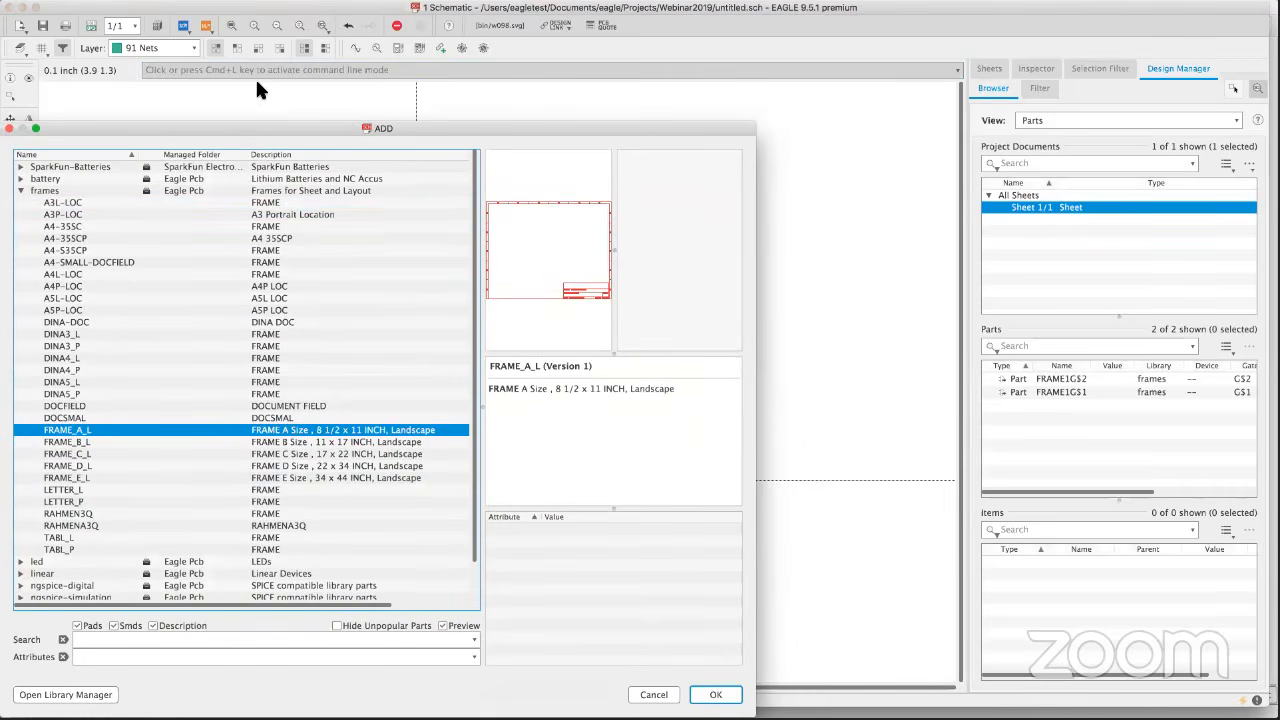
# Reposition the ADD dialog and search the libraries in use for 555.
pyautogui.moveTo(228, 130); pyautogui.dragTo(373, 61)
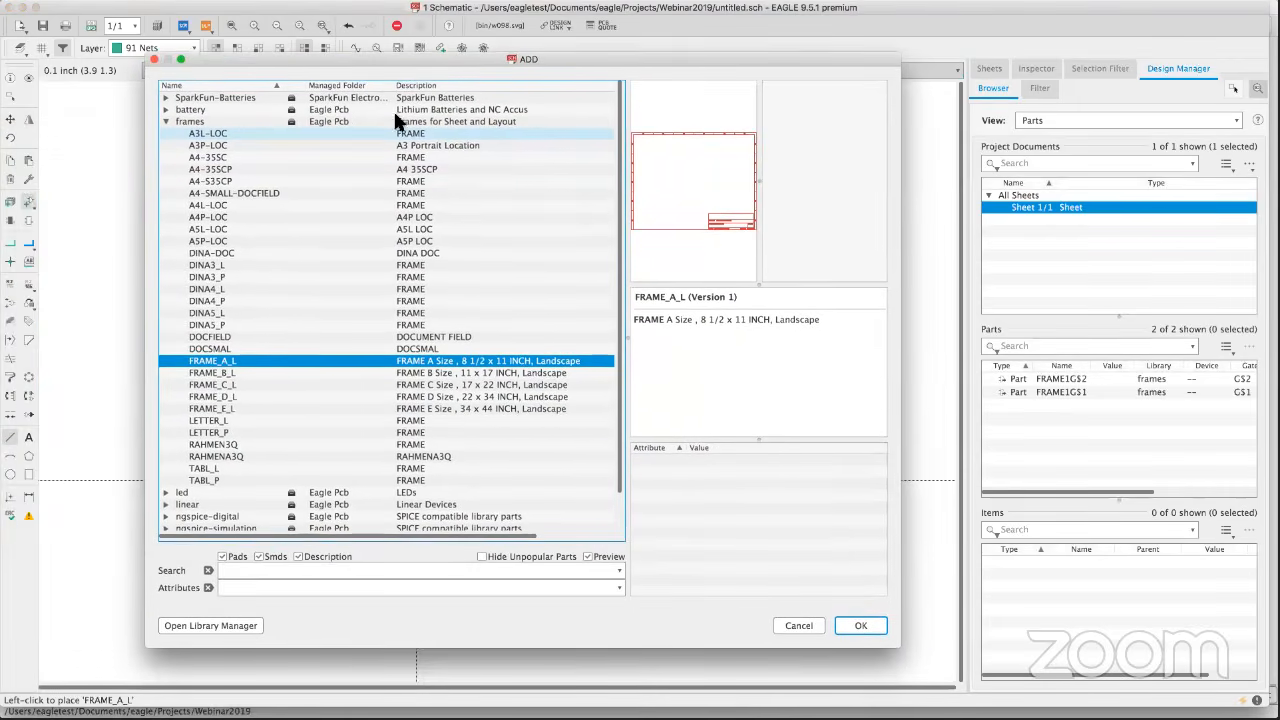
pyautogui.click(259, 571)
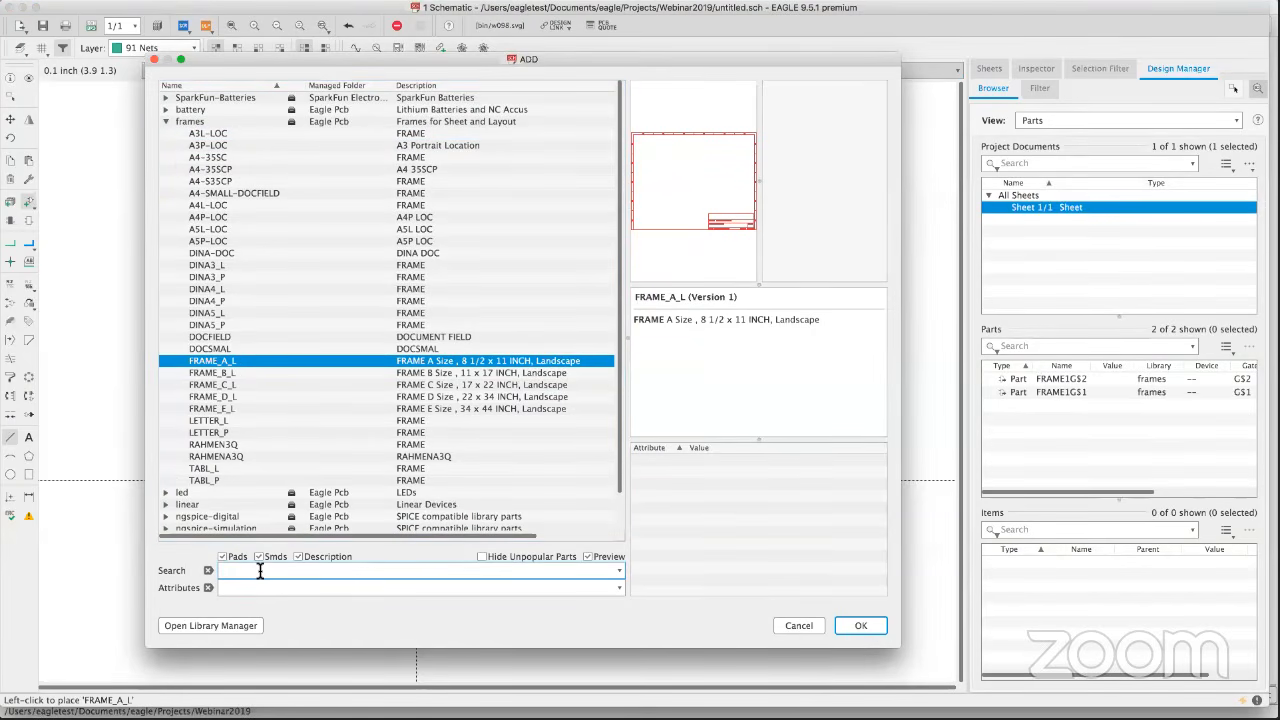
pyautogui.write('555')
pyautogui.press('Return')
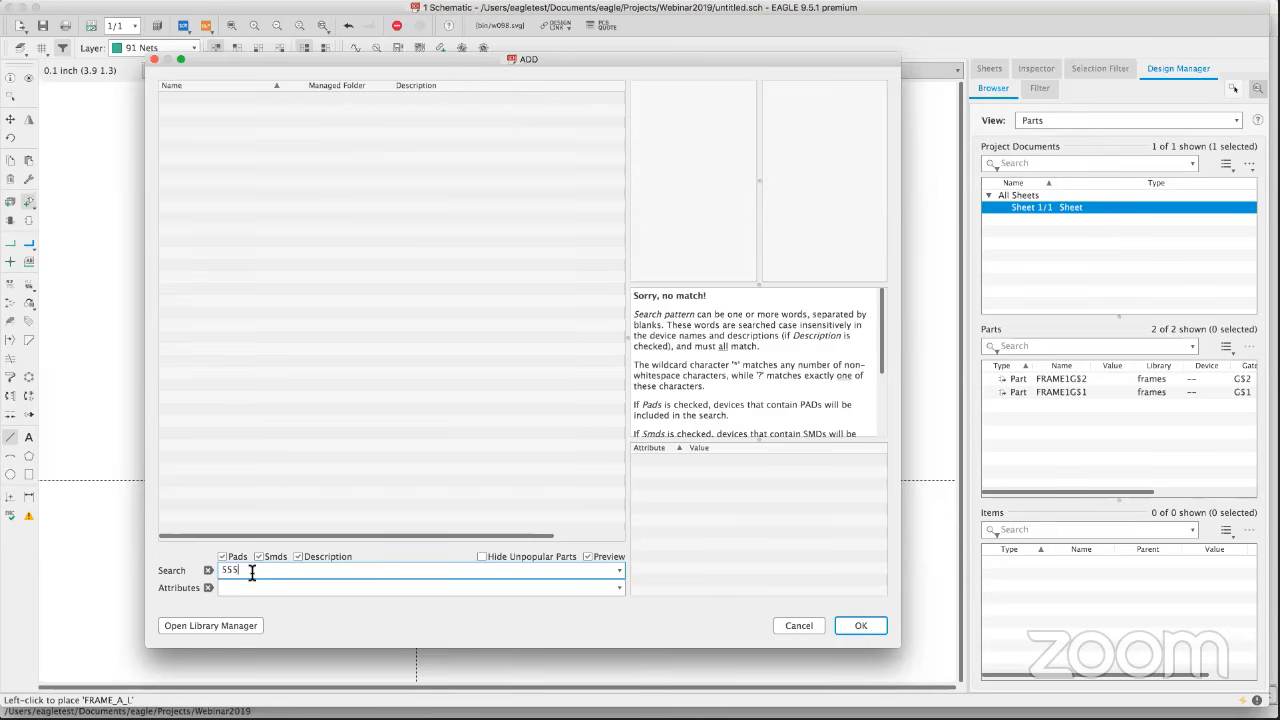
# Search the libraries in use for *555? and choose the NE555N timer with the DIL08 package from the linear library for placement.
pyautogui.write('*555')
pyautogui.write('7')
pyautogui.press('Return')
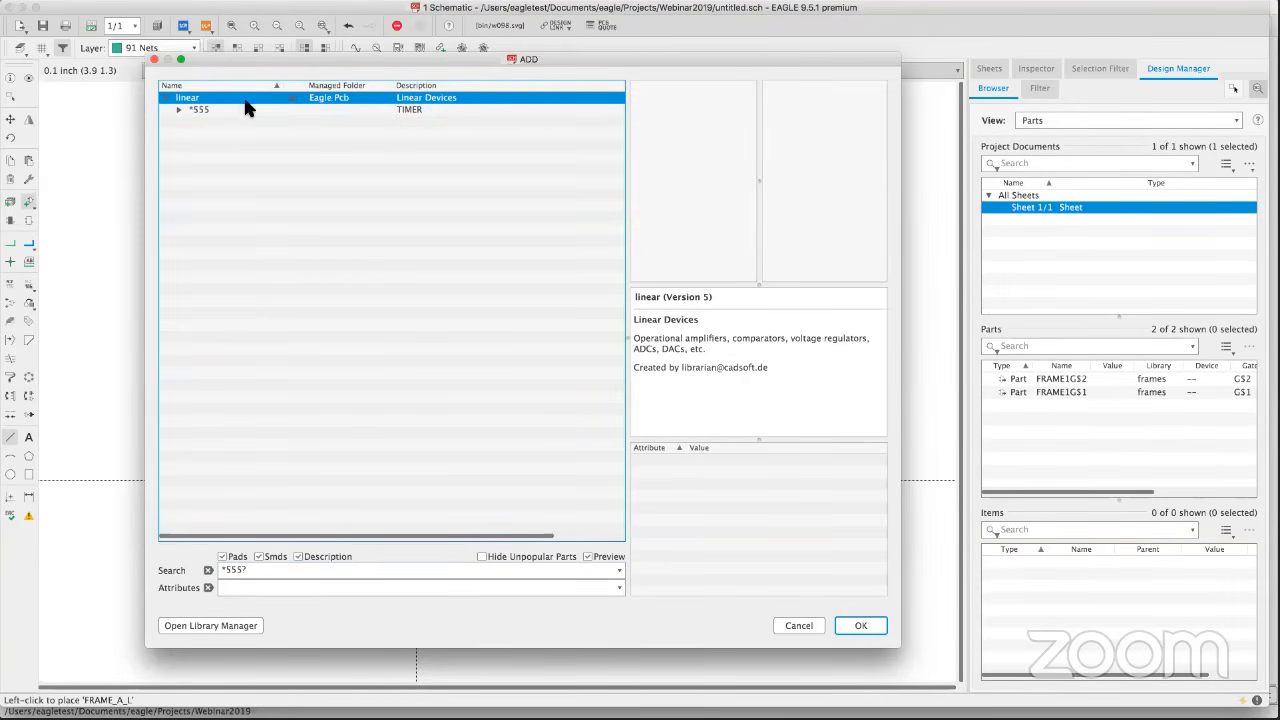
pyautogui.doubleClick(178, 110)
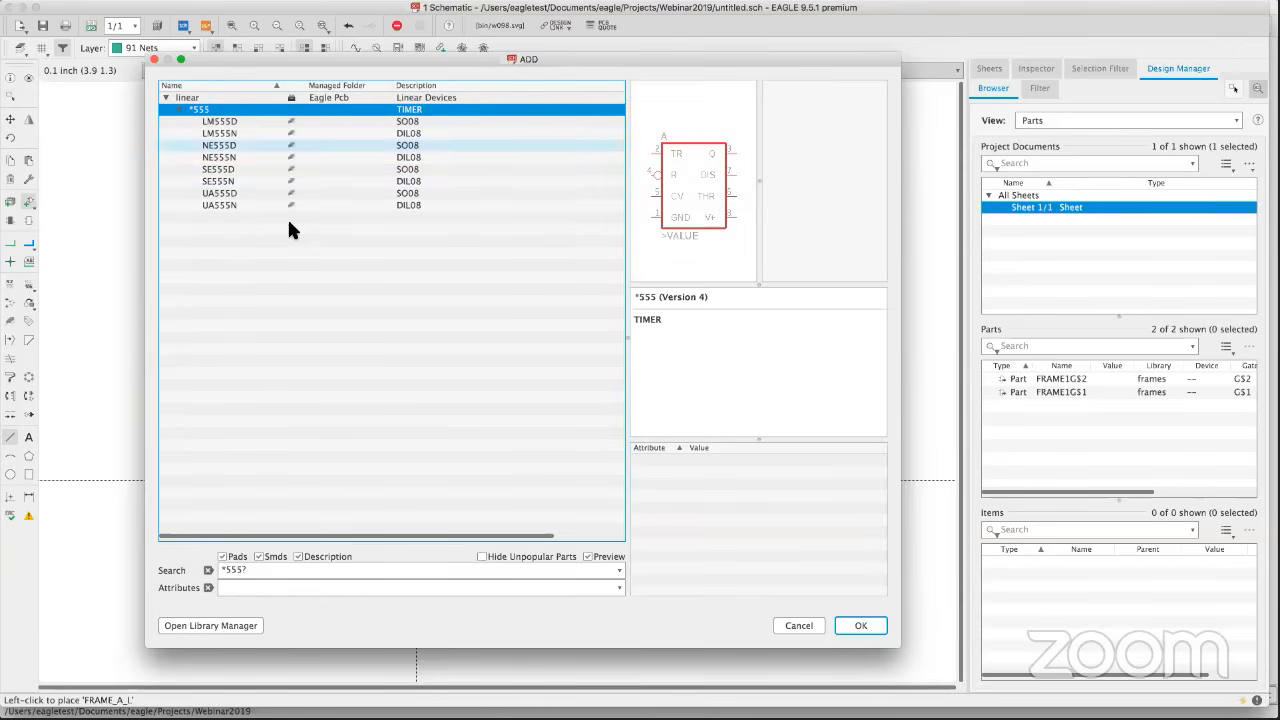
pyautogui.click(219, 156)
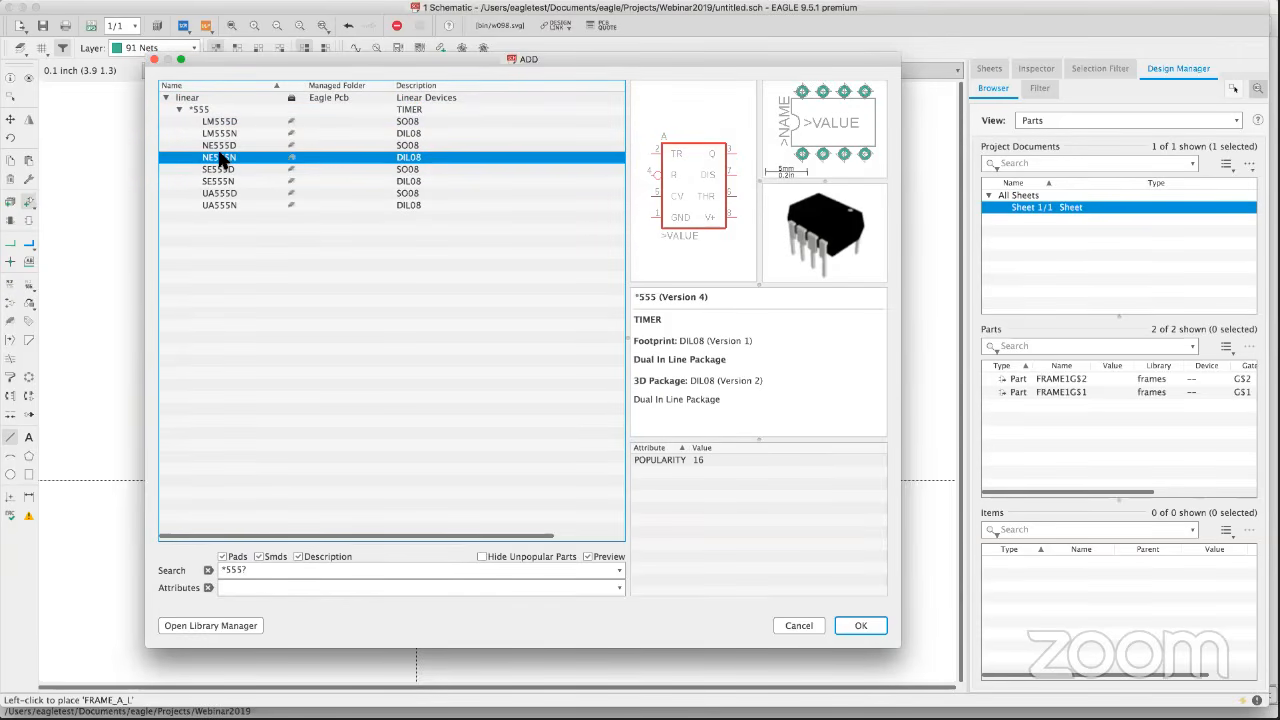
pyautogui.click(219, 148)
pyautogui.click(219, 158)
pyautogui.click(861, 626)
# Rotate the NE555N by 180°, mirror it, place one copy inside the frame at about (5.2 4.9) inch, and stop placing copies.
pyautogui.scroll(2, 514, 449)
pyautogui.scroll(3, 445, 327)
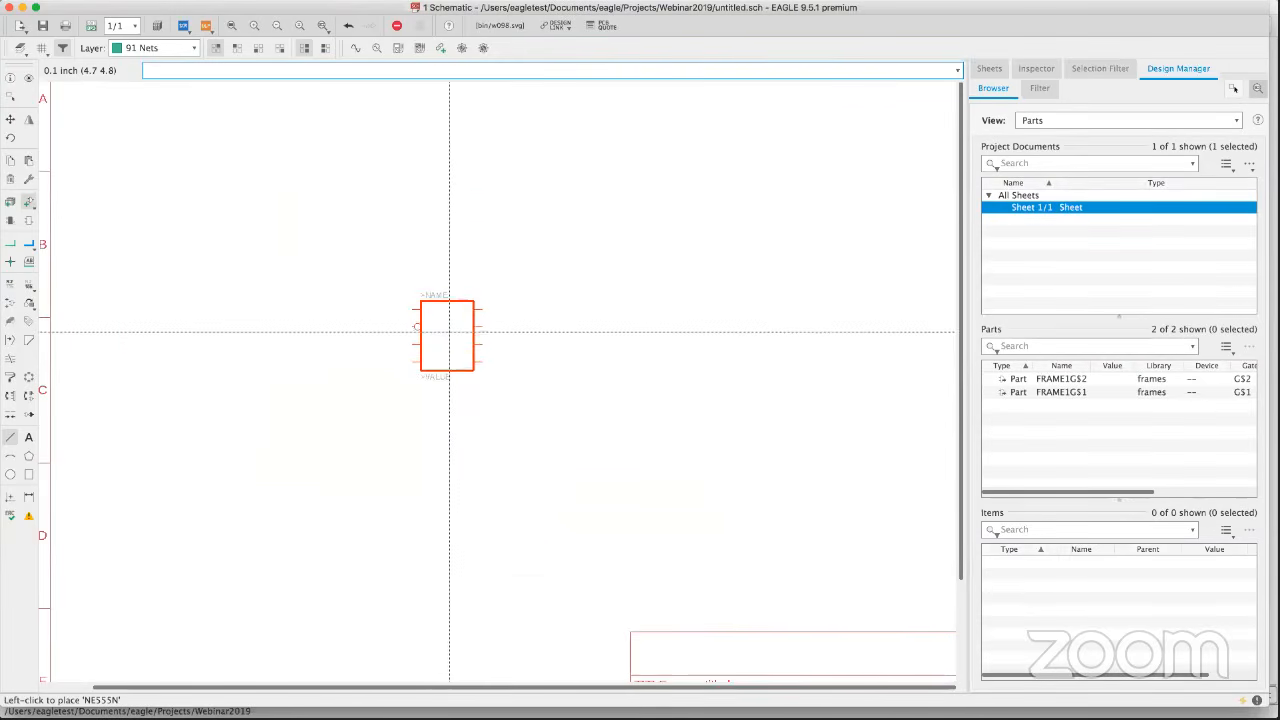
pyautogui.scroll(1, 470, 332)
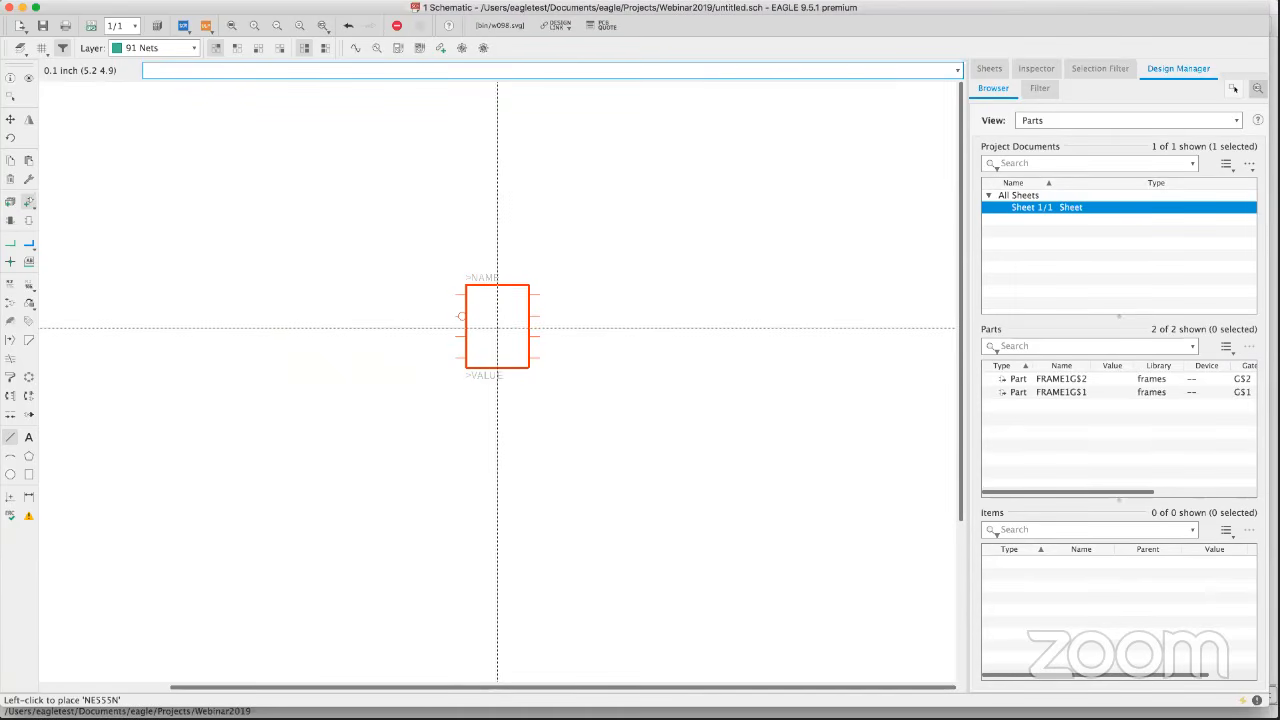
pyautogui.rightClick(497, 328)
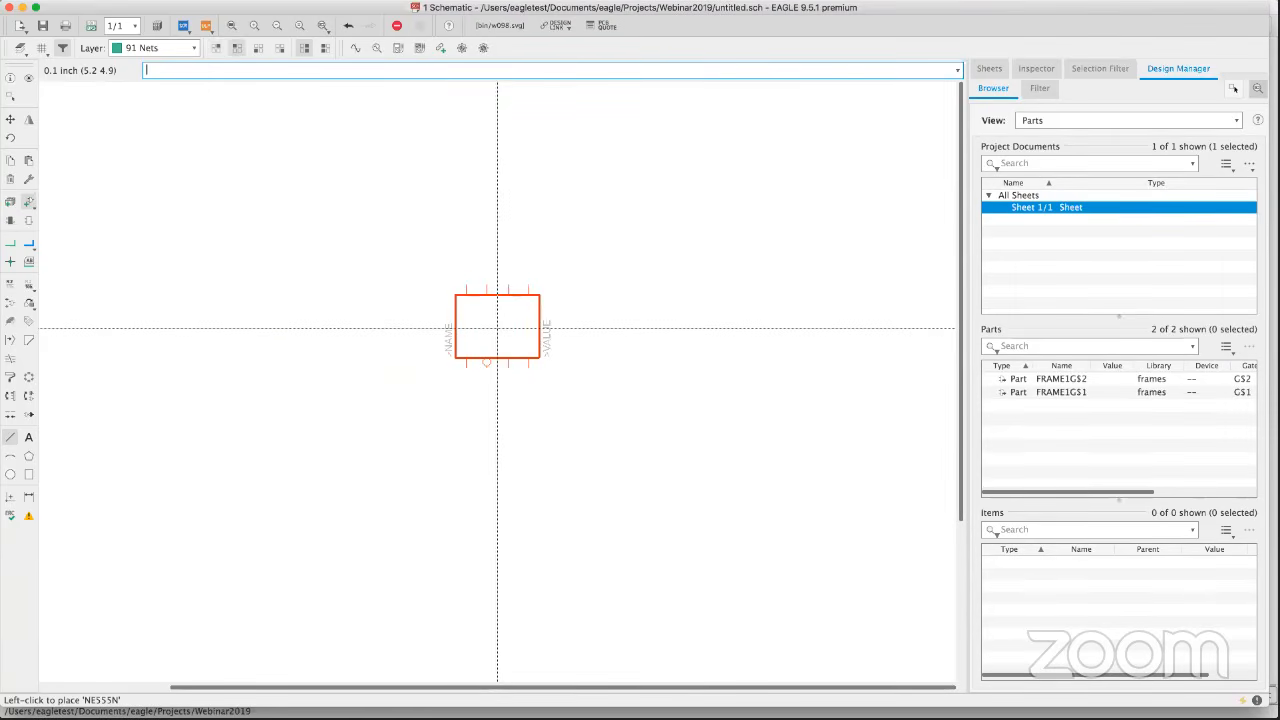
pyautogui.rightClick(497, 328)
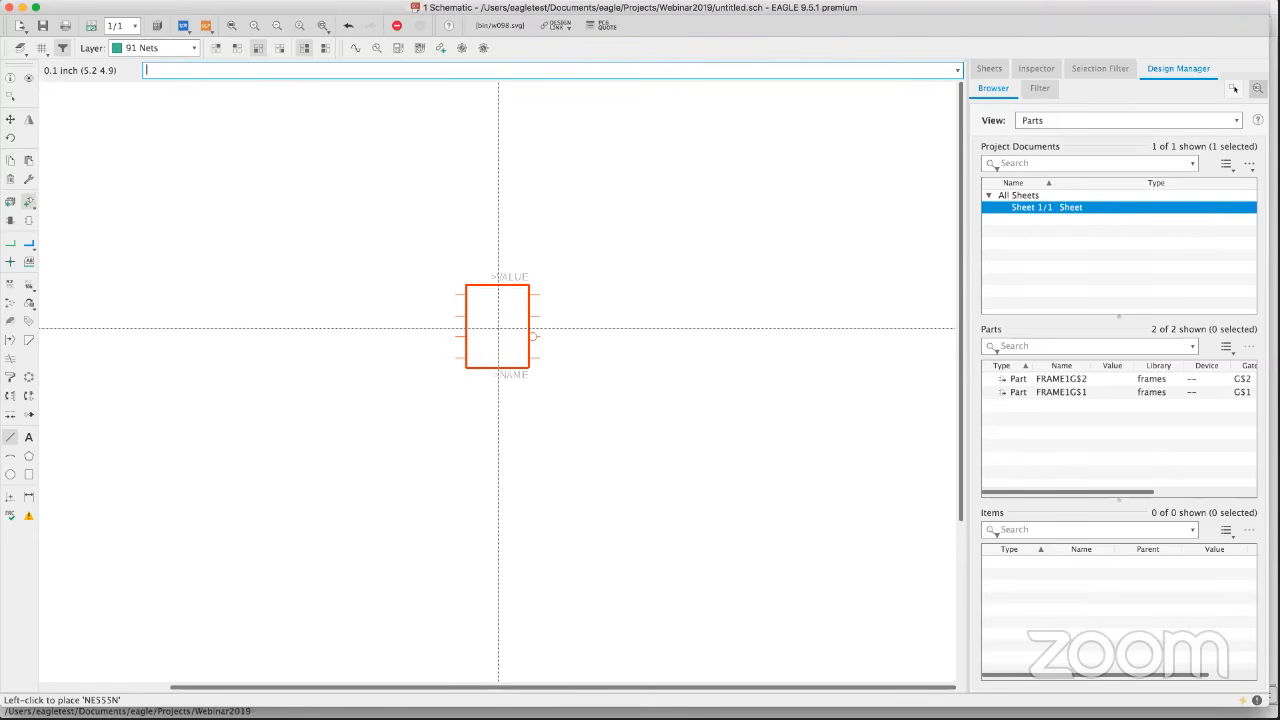
pyautogui.middleClick(498, 328)
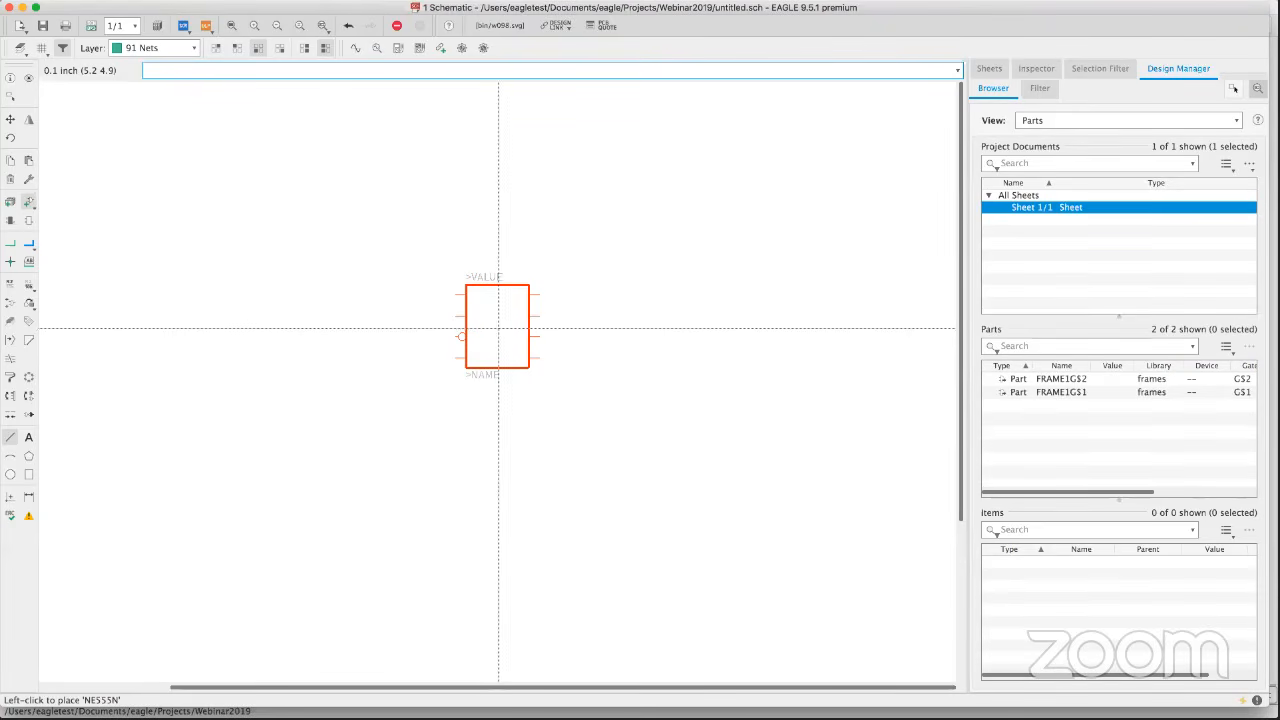
pyautogui.click(499, 328)
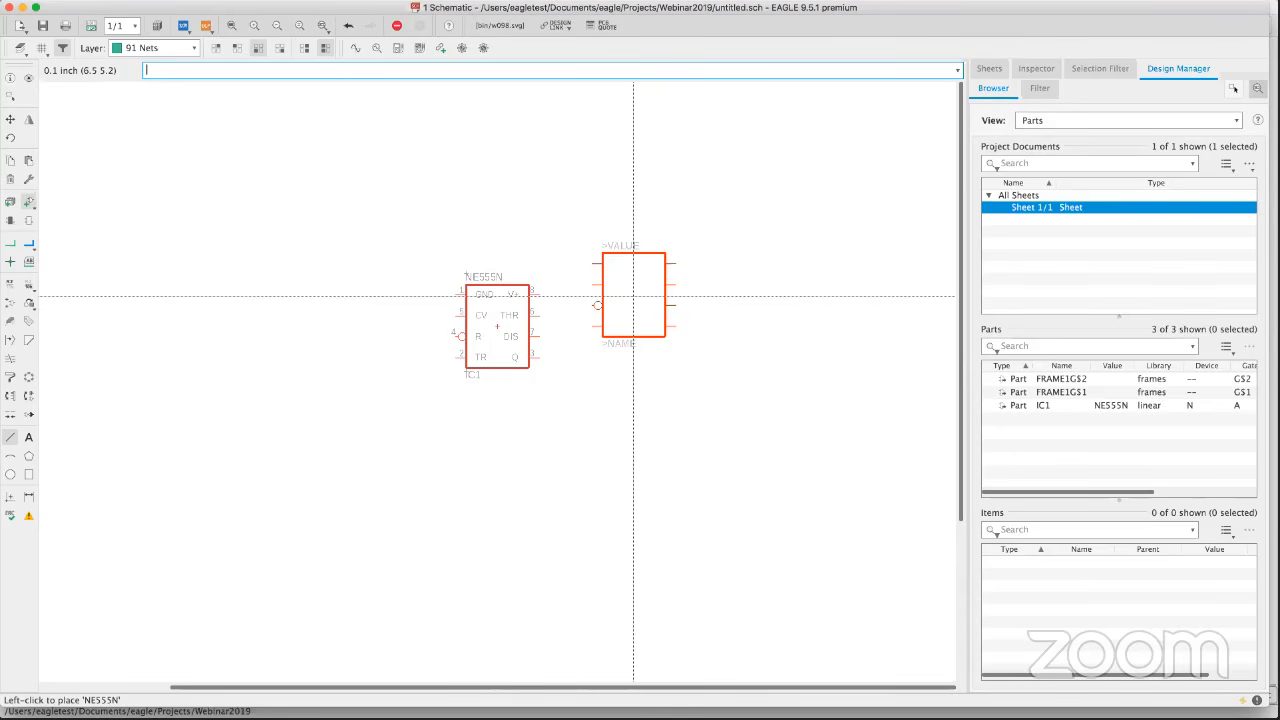
pyautogui.press('Escape')
# Reposition the ADD dialog, clear the part search, and list the R-US_ resistor variants of the rcl library down to the R0603 group.
pyautogui.moveTo(240, 124); pyautogui.dragTo(352, 84)
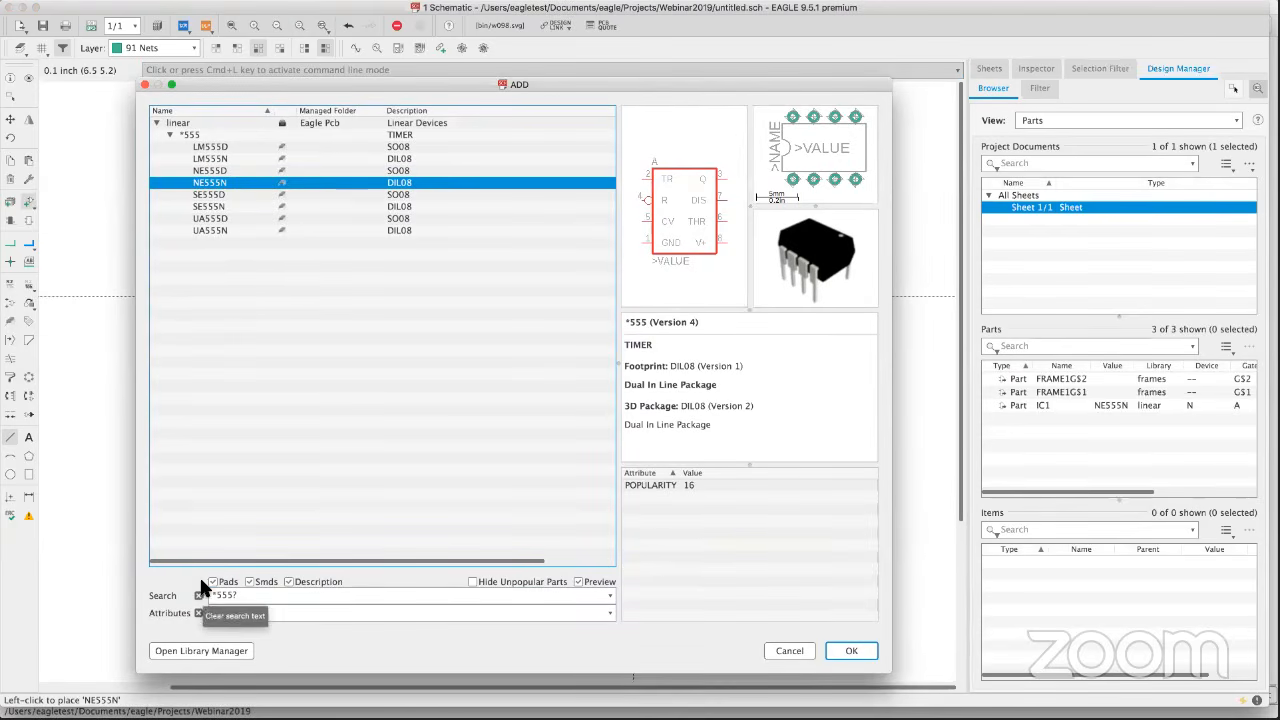
pyautogui.click(199, 597)
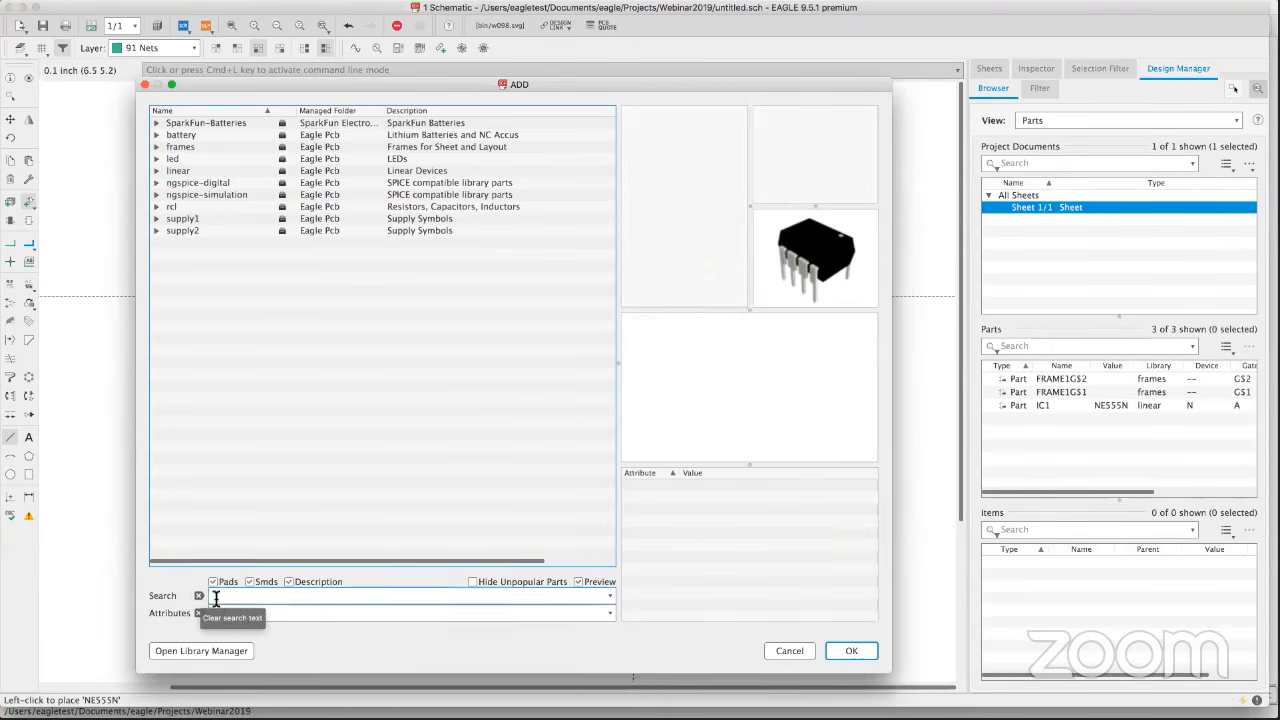
pyautogui.click(156, 207)
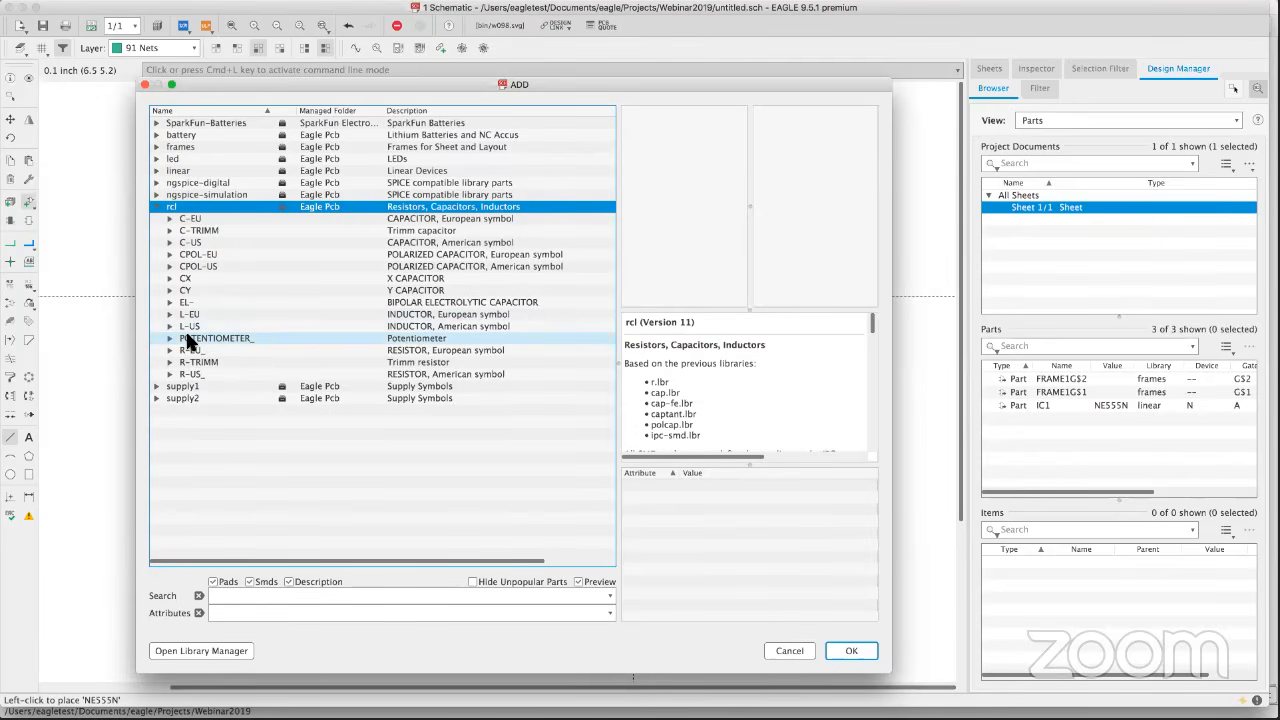
pyautogui.click(169, 377)
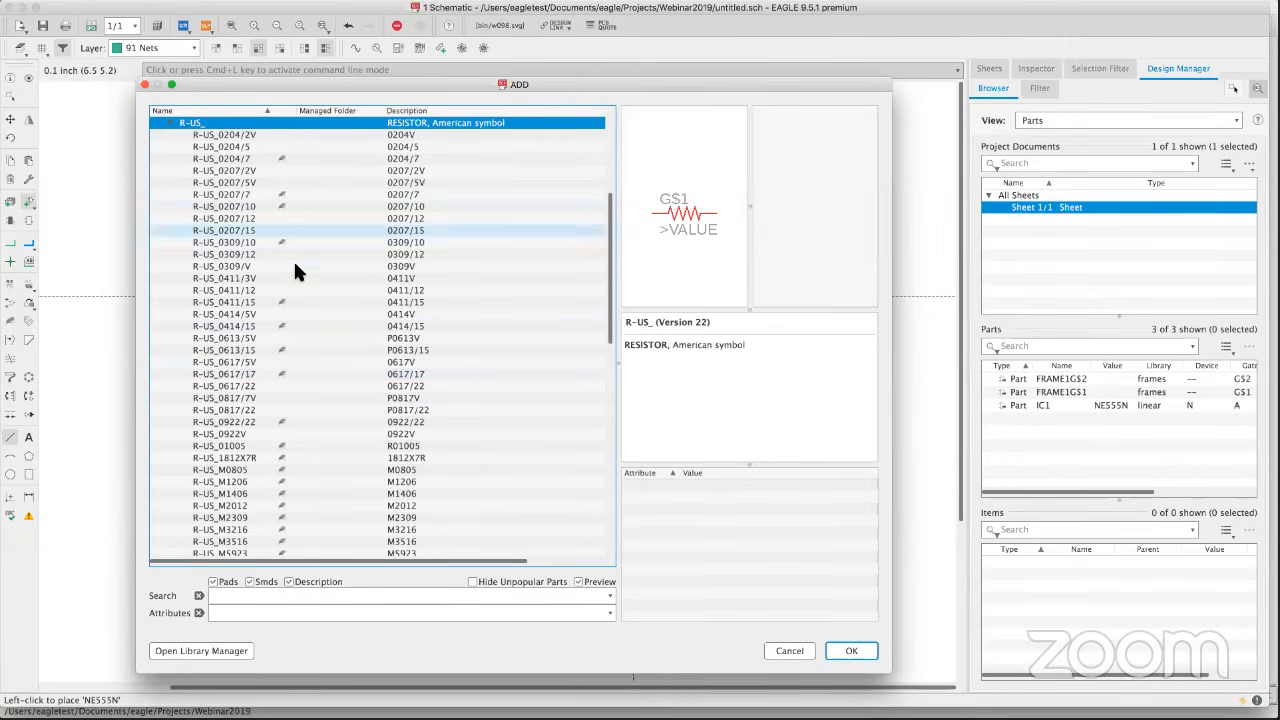
pyautogui.scroll(-5, 299, 262)
pyautogui.scroll(-7, 303, 266)
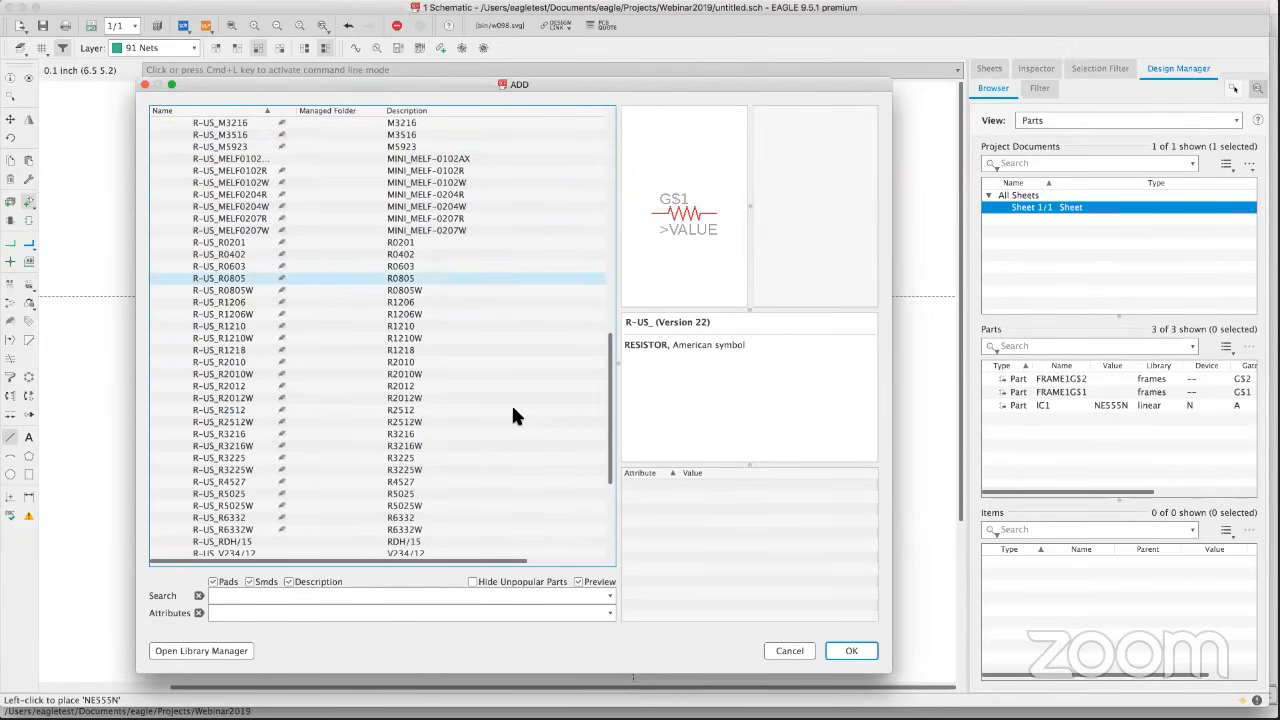
# Resize the columns of the part list so that the Popularity column shows in full beside Description.
pyautogui.moveTo(384, 110); pyautogui.dragTo(345, 110)
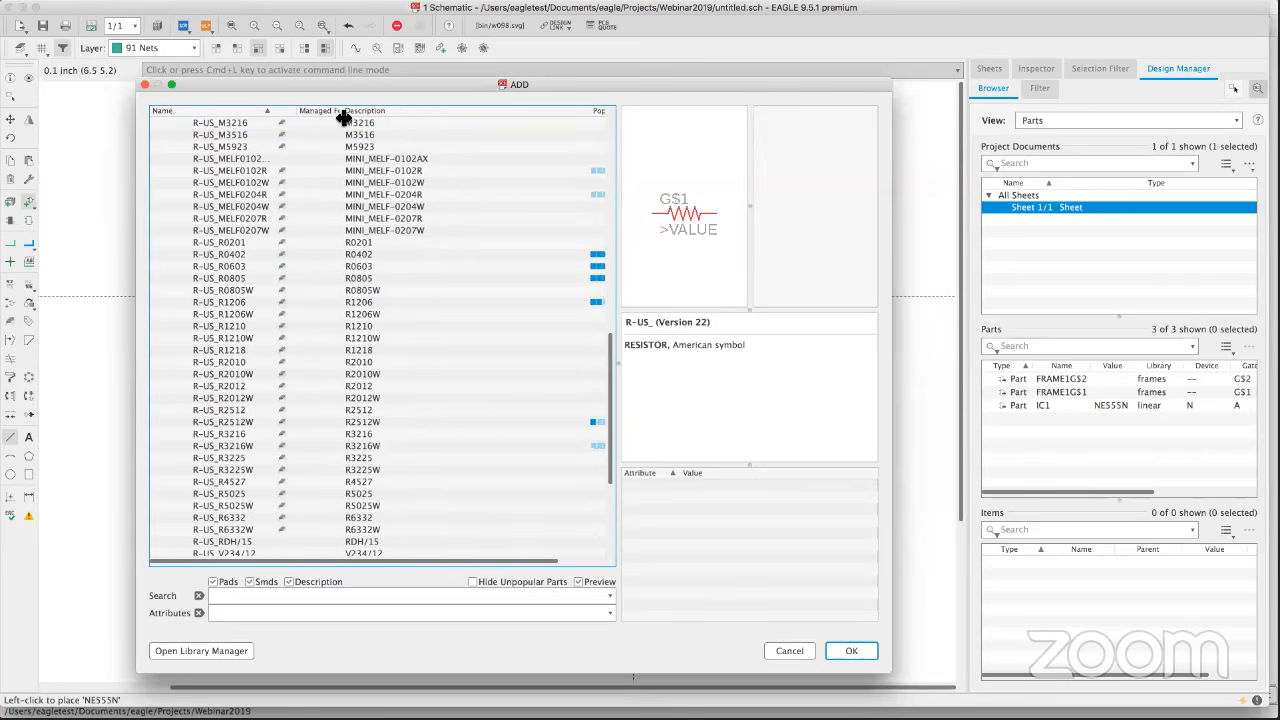
pyautogui.moveTo(595, 113); pyautogui.dragTo(484, 117)
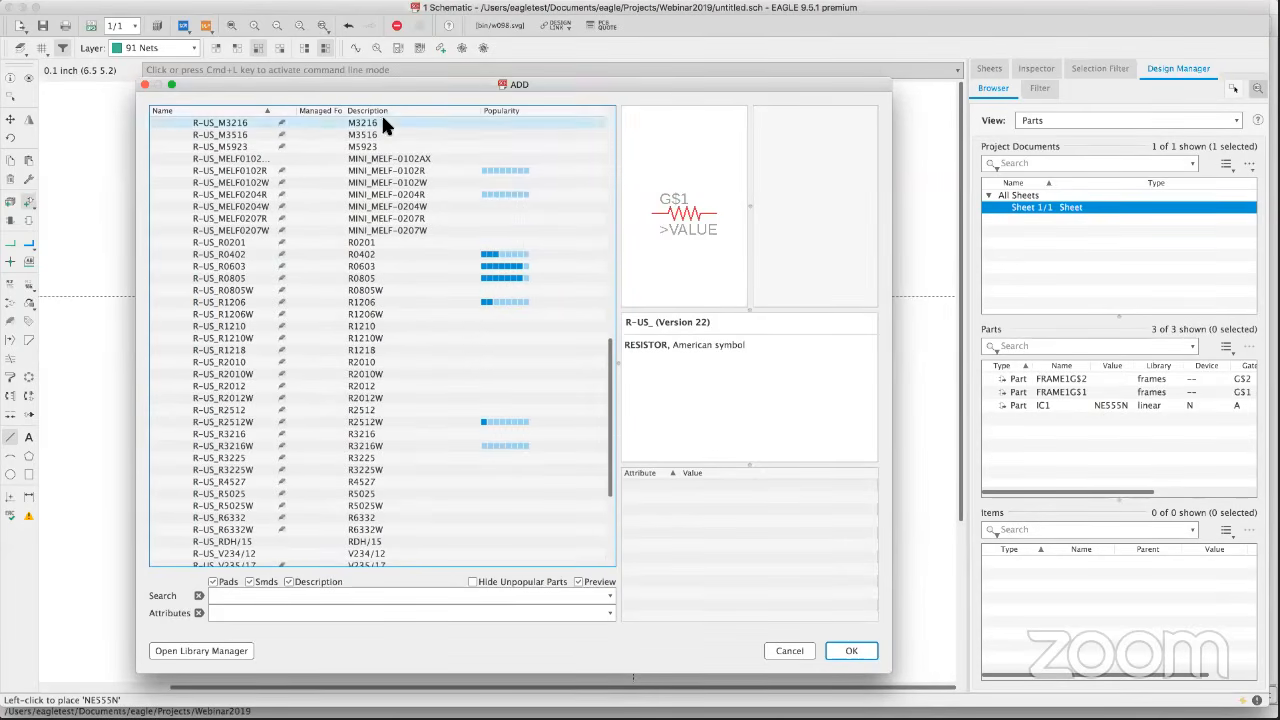
pyautogui.moveTo(345, 110); pyautogui.dragTo(373, 110)
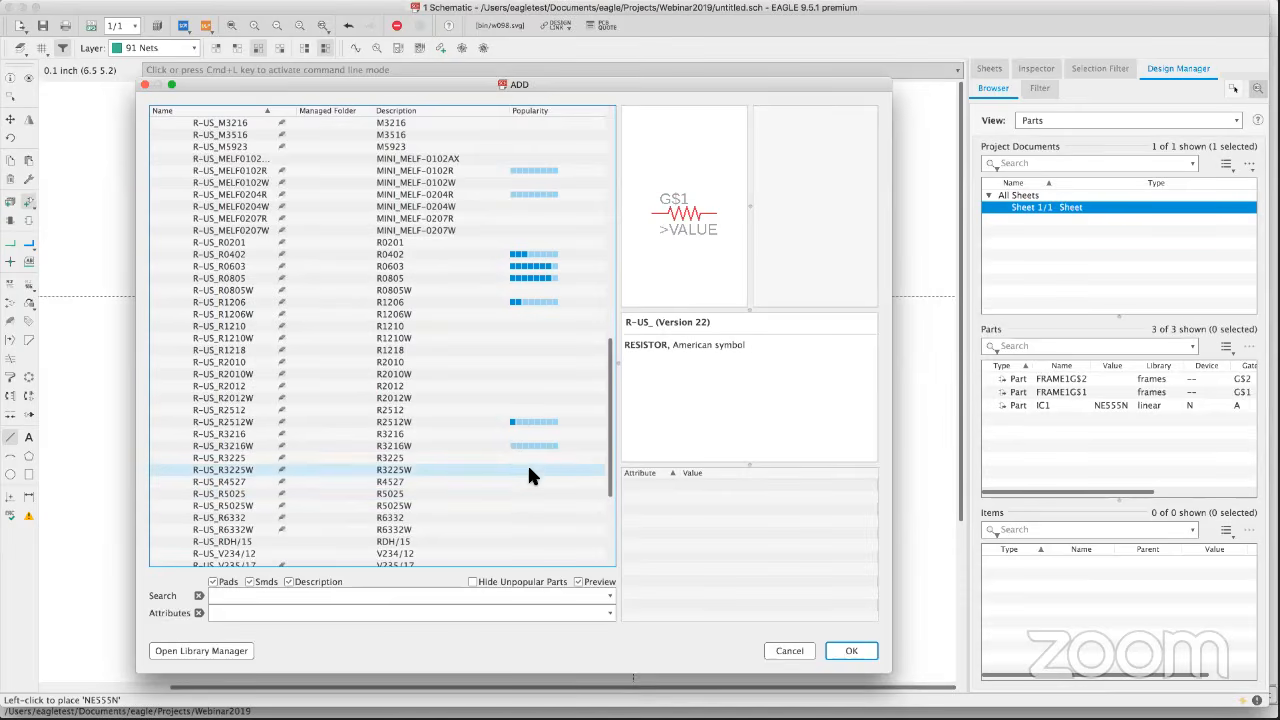
# Add four upright R-US_R0603 resistors, two stacked on each side of the NE555N, and stop placing copies.
pyautogui.click(232, 267)
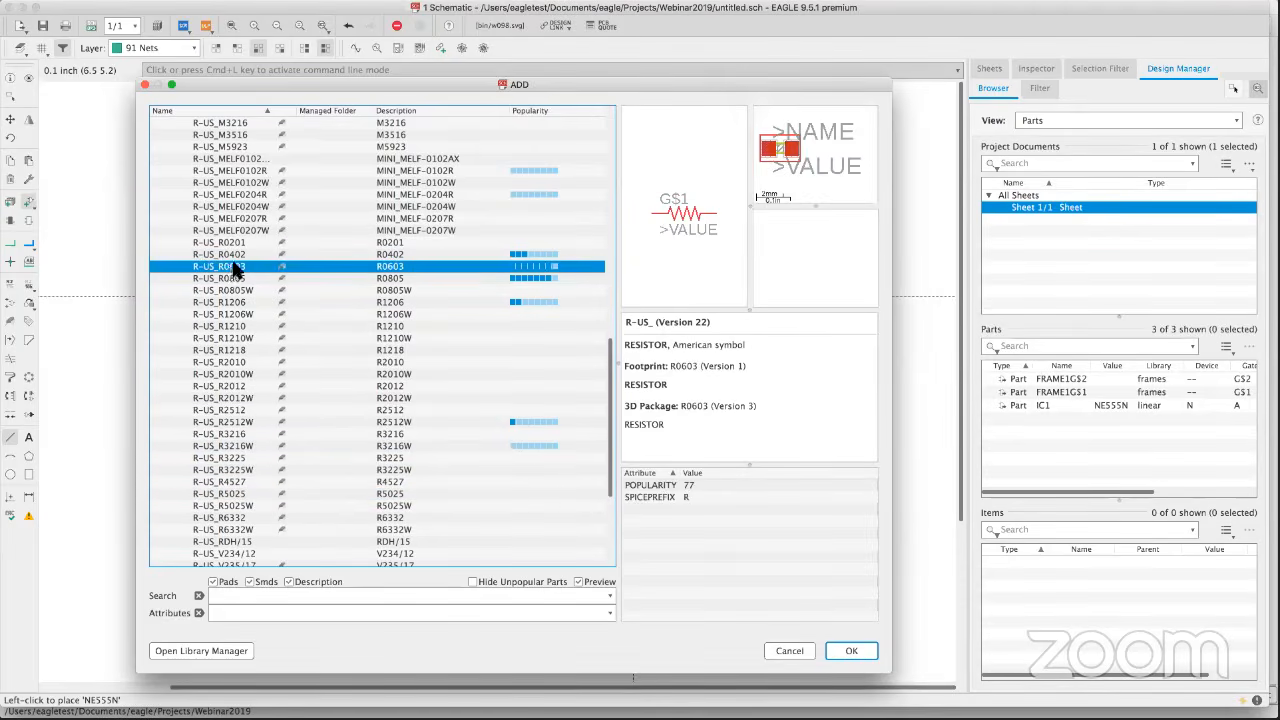
pyautogui.click(851, 650)
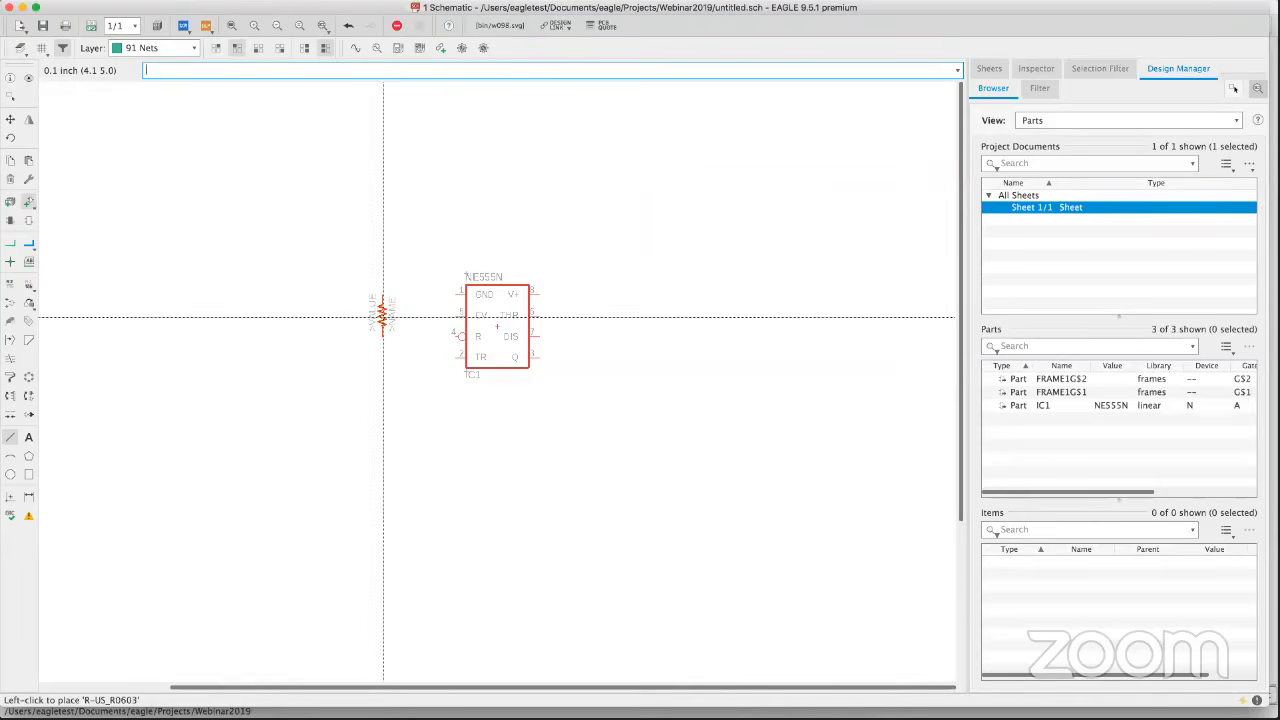
pyautogui.click(382, 316)
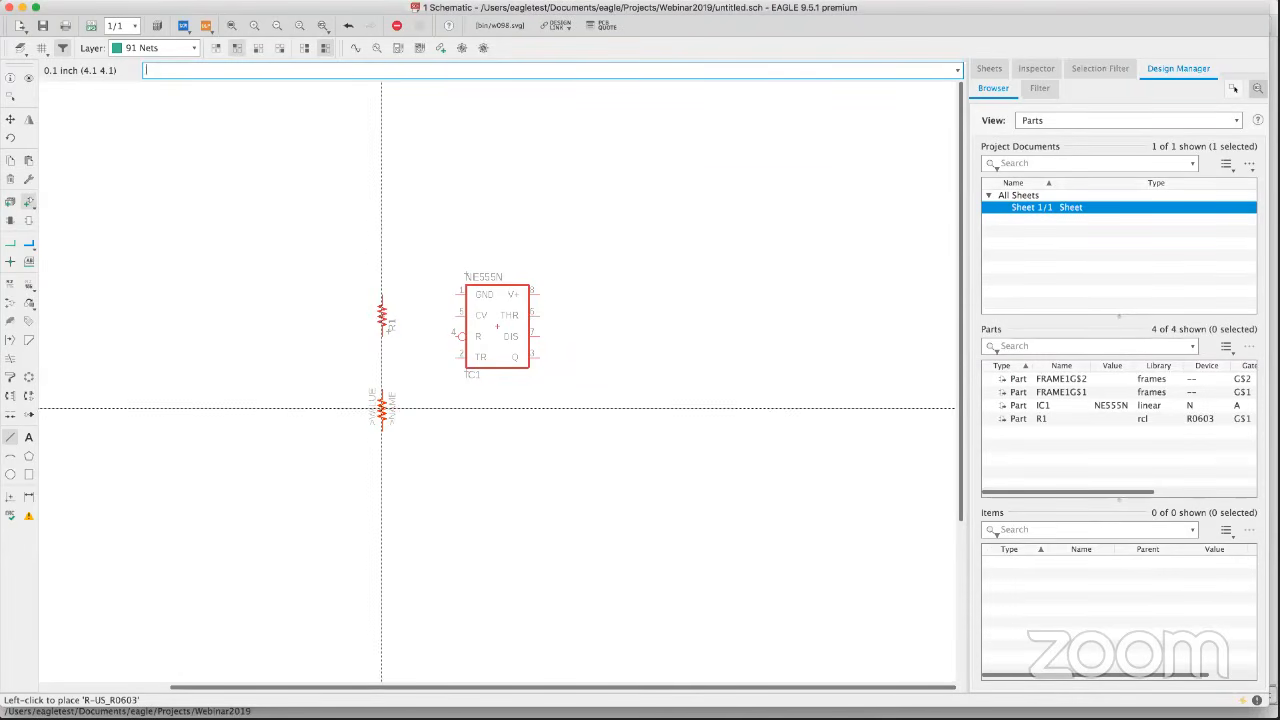
pyautogui.click(382, 418)
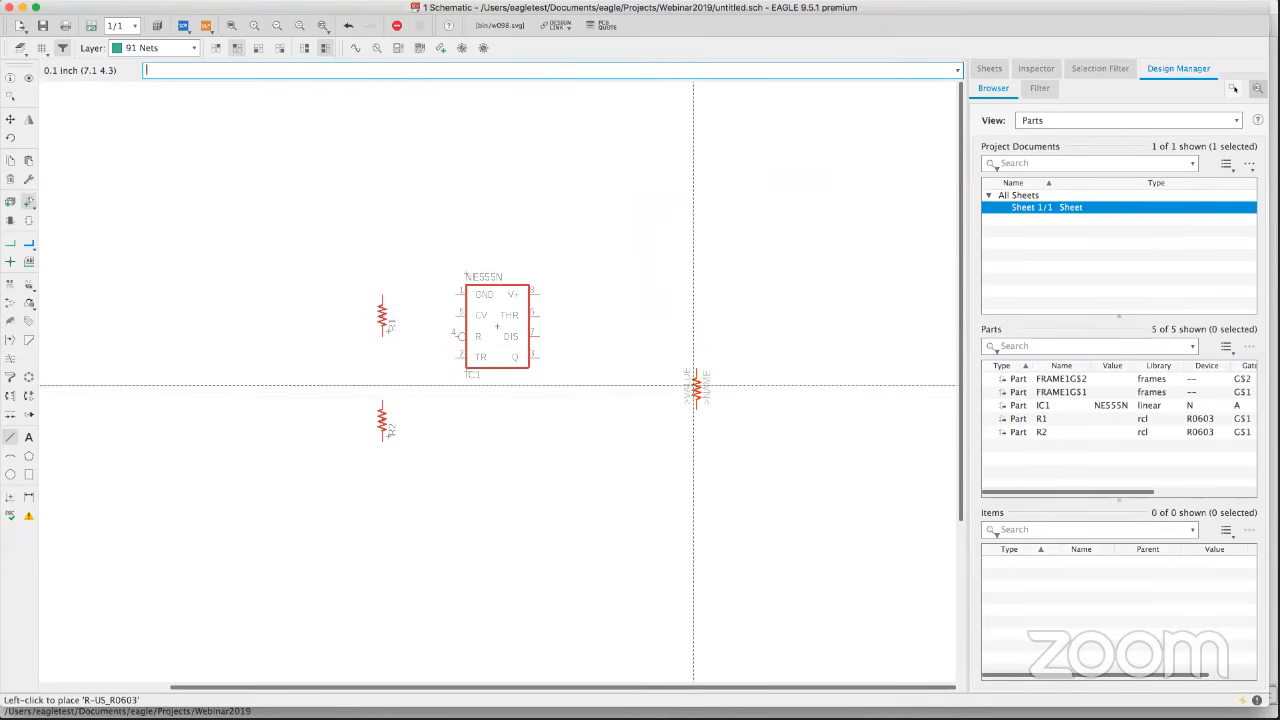
pyautogui.click(697, 292)
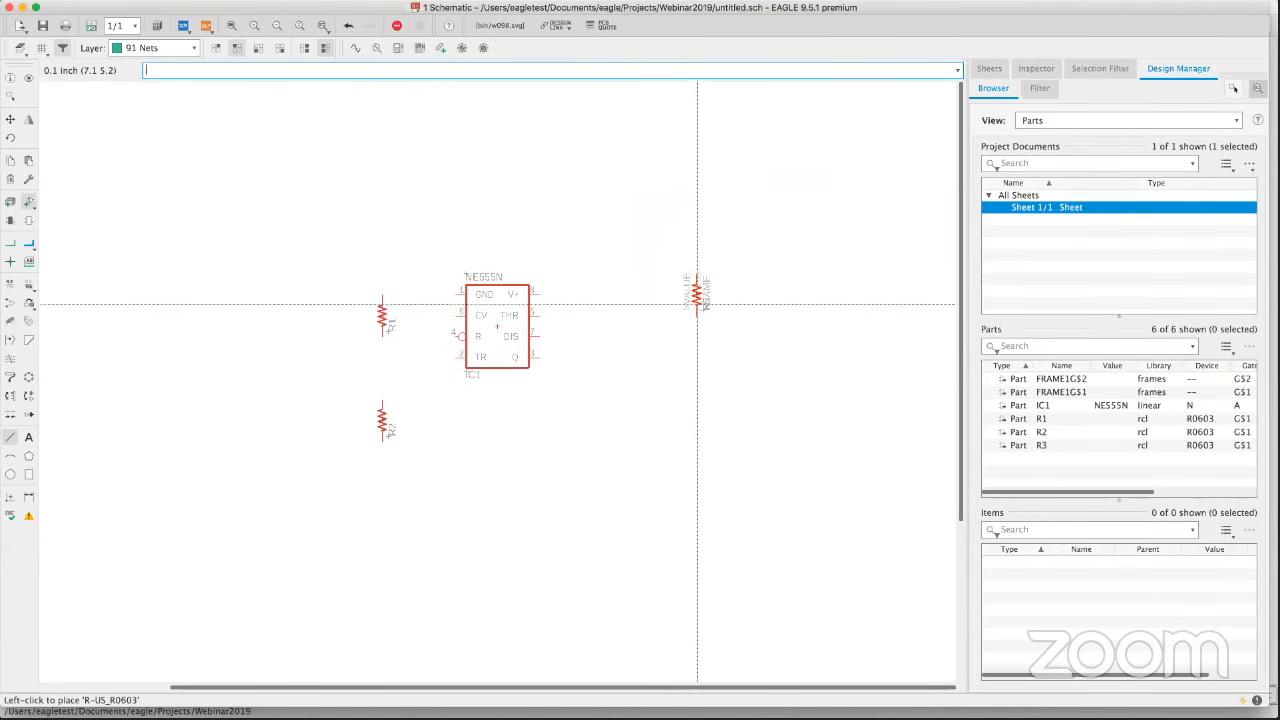
pyautogui.click(696, 418)
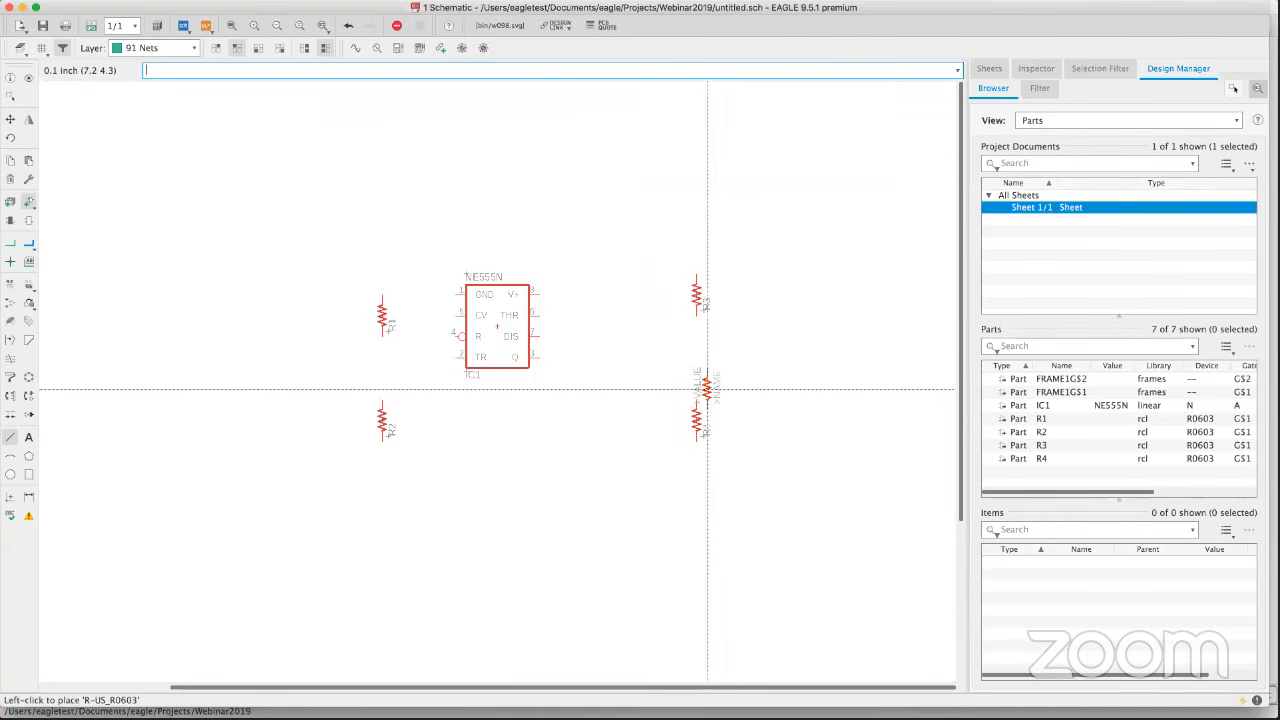
pyautogui.press('Escape')
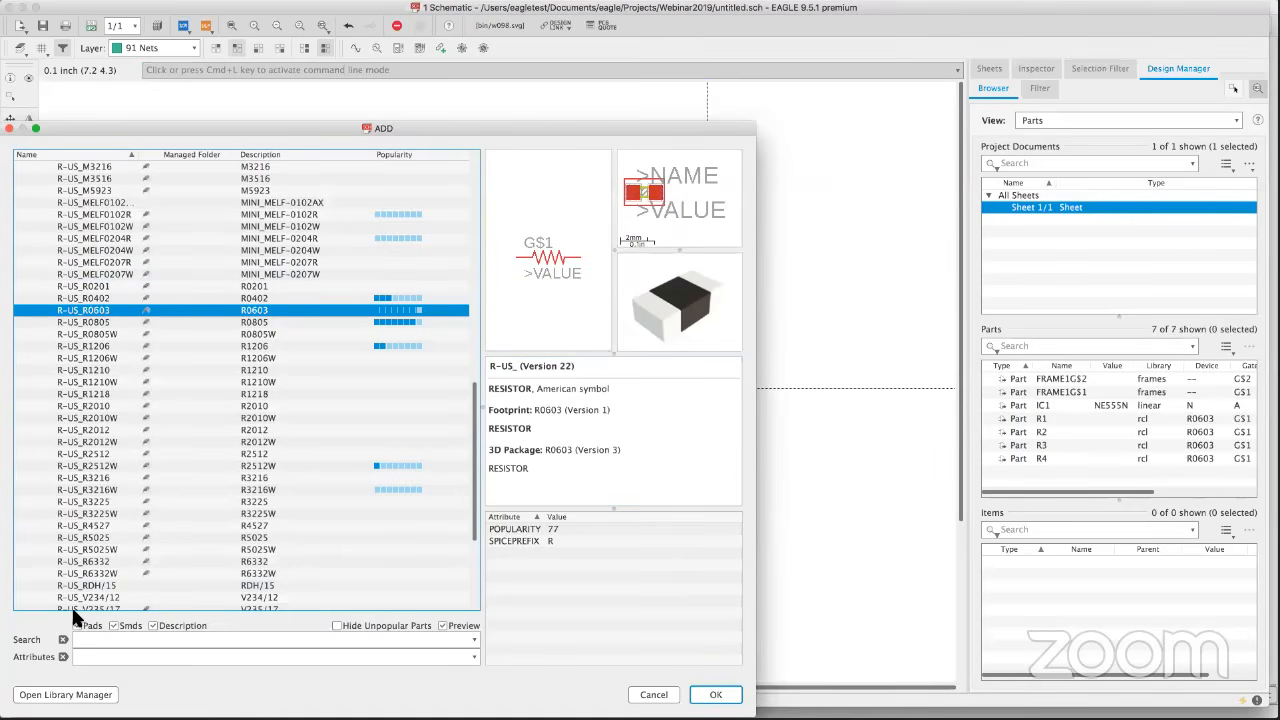
# Collapse the rcl library, reposition the ADD dialog, and list the variants of the LED device in the led library.
pyautogui.scroll(5, 96, 315)
pyautogui.scroll(6, 99, 300)
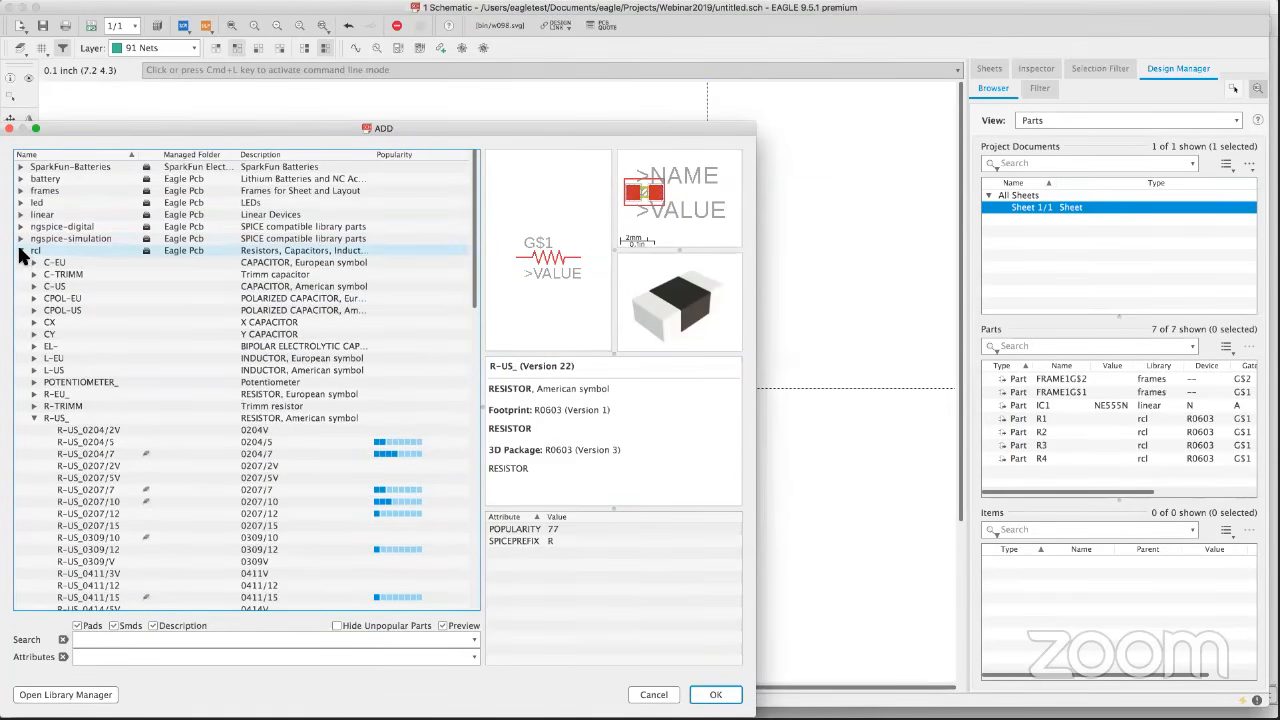
pyautogui.click(20, 250)
pyautogui.click(20, 202)
pyautogui.moveTo(159, 130); pyautogui.dragTo(288, 65)
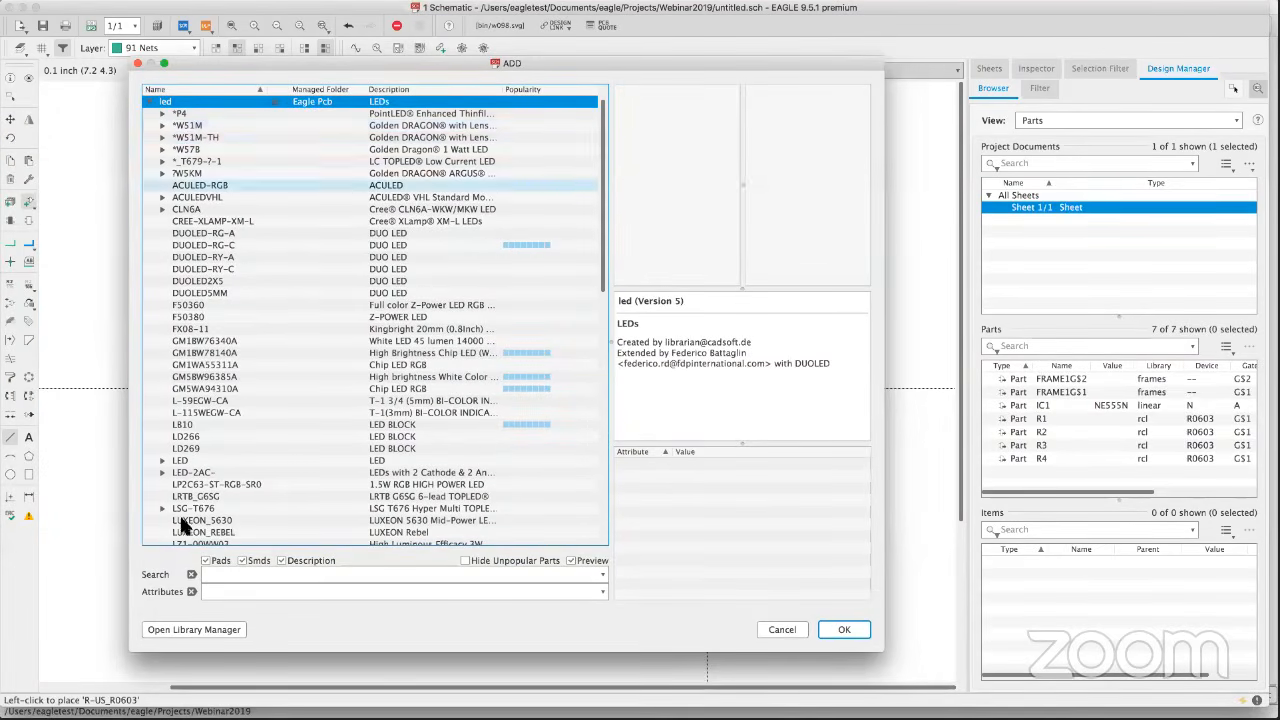
pyautogui.click(160, 459)
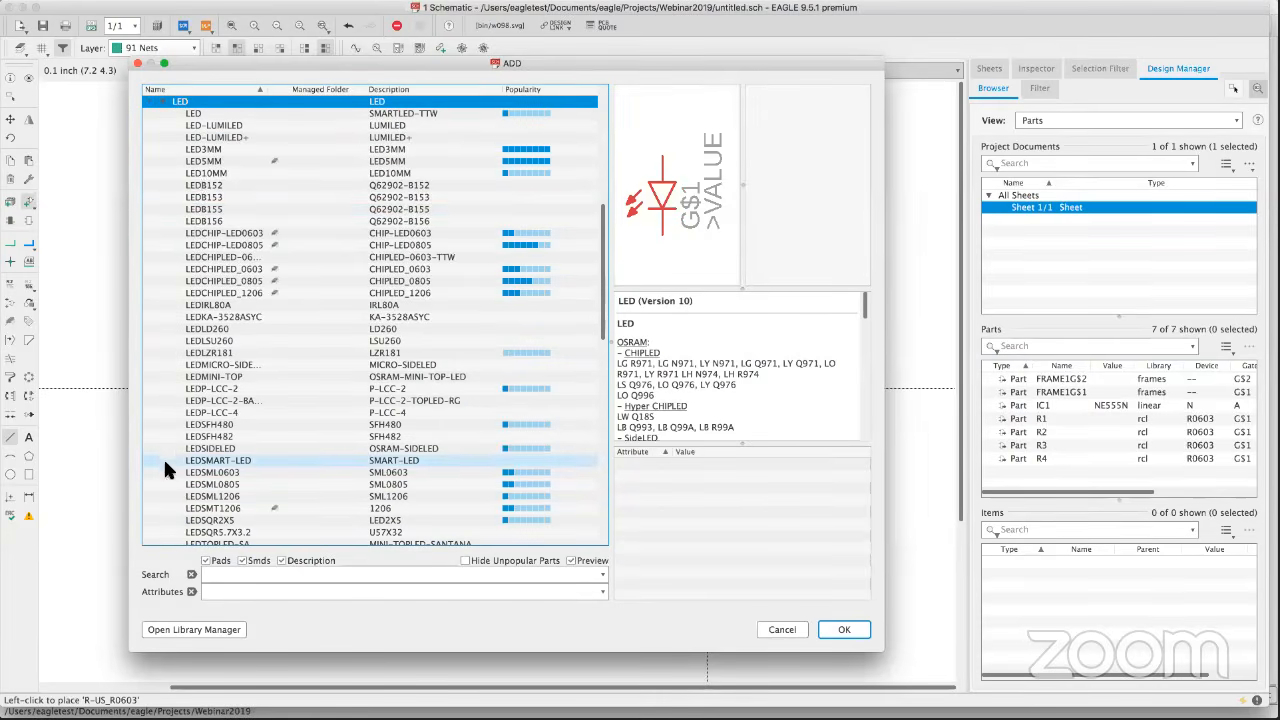
# Compare the LED5MM and LED3MM variants and choose LED5MM for placement.
pyautogui.click(207, 161)
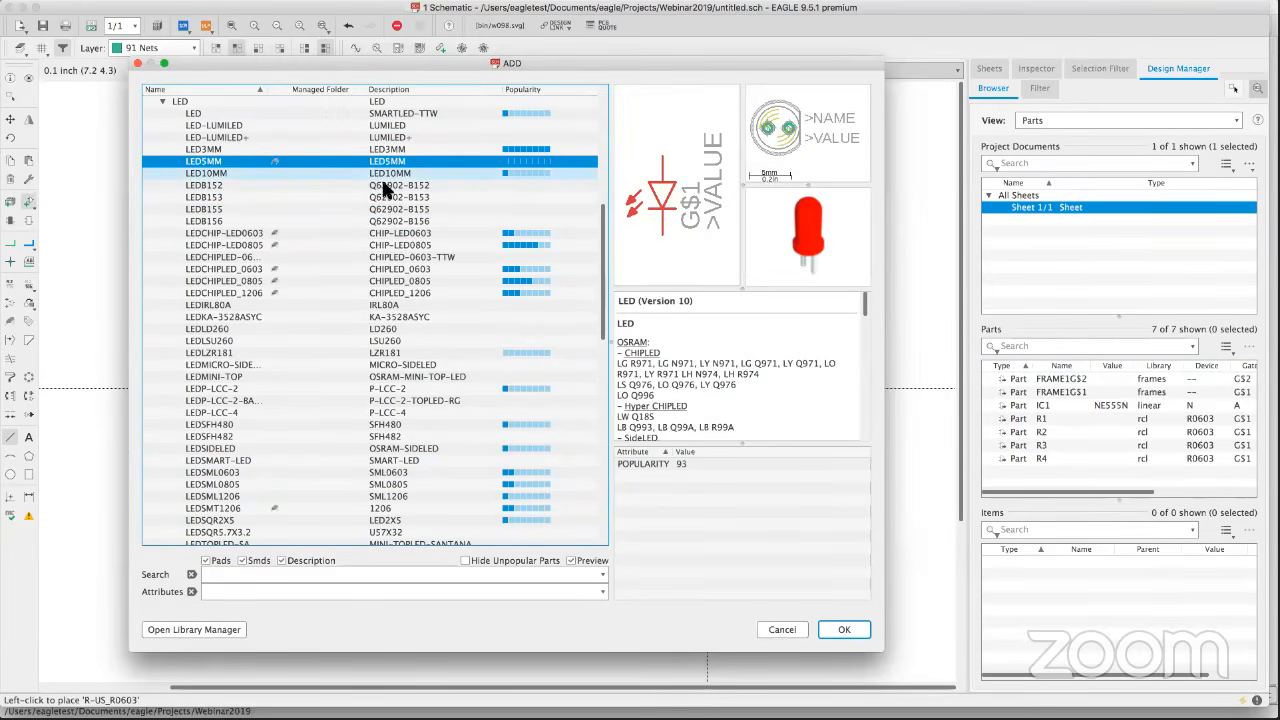
pyautogui.press('Up')
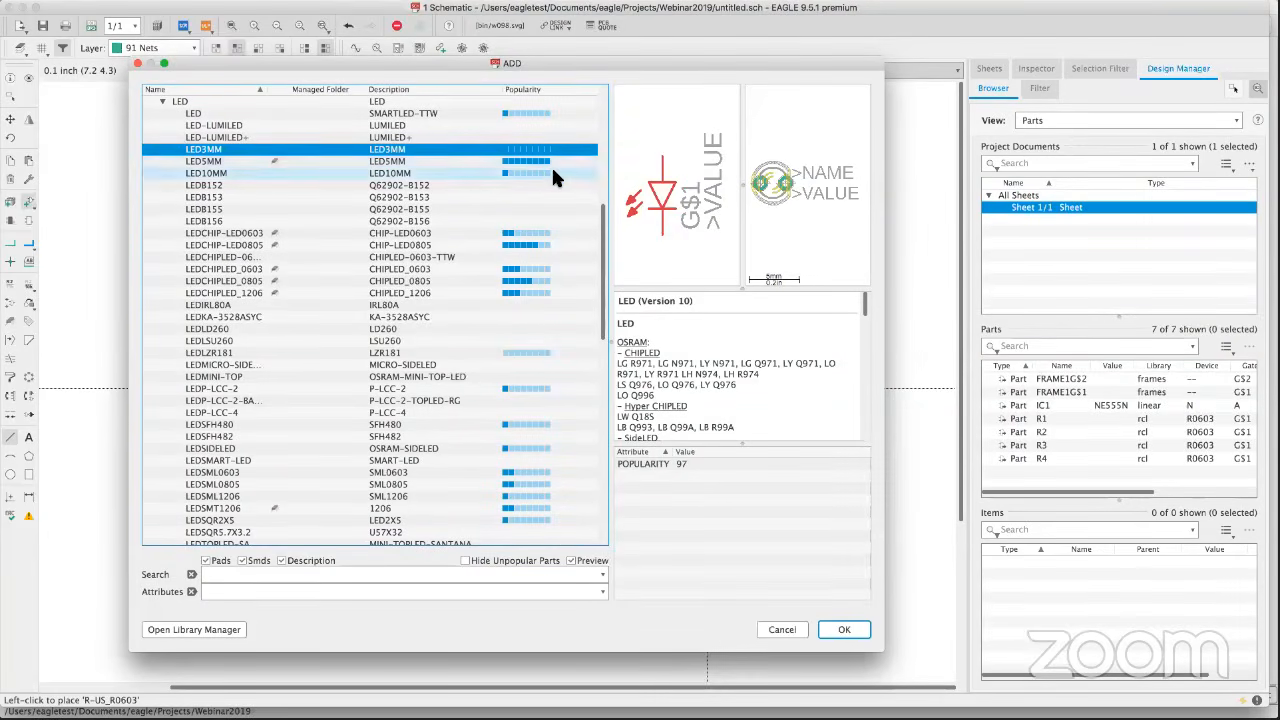
pyautogui.click(204, 161)
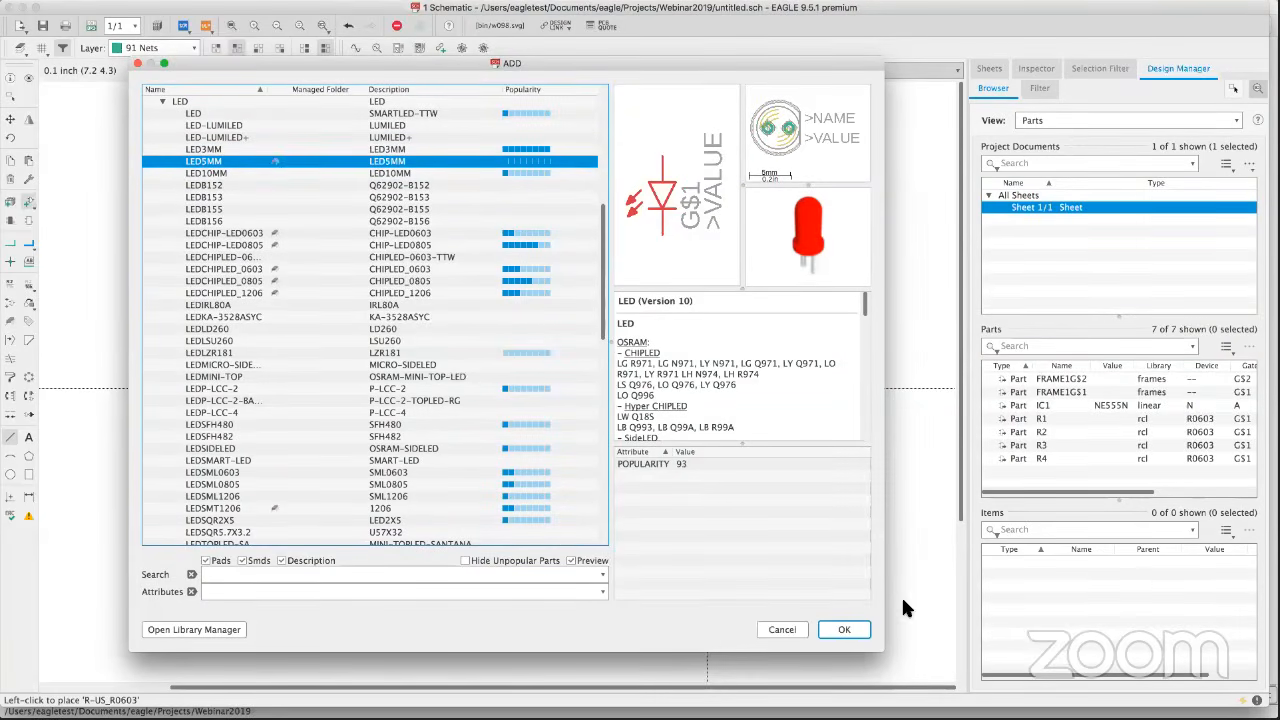
pyautogui.click(845, 629)
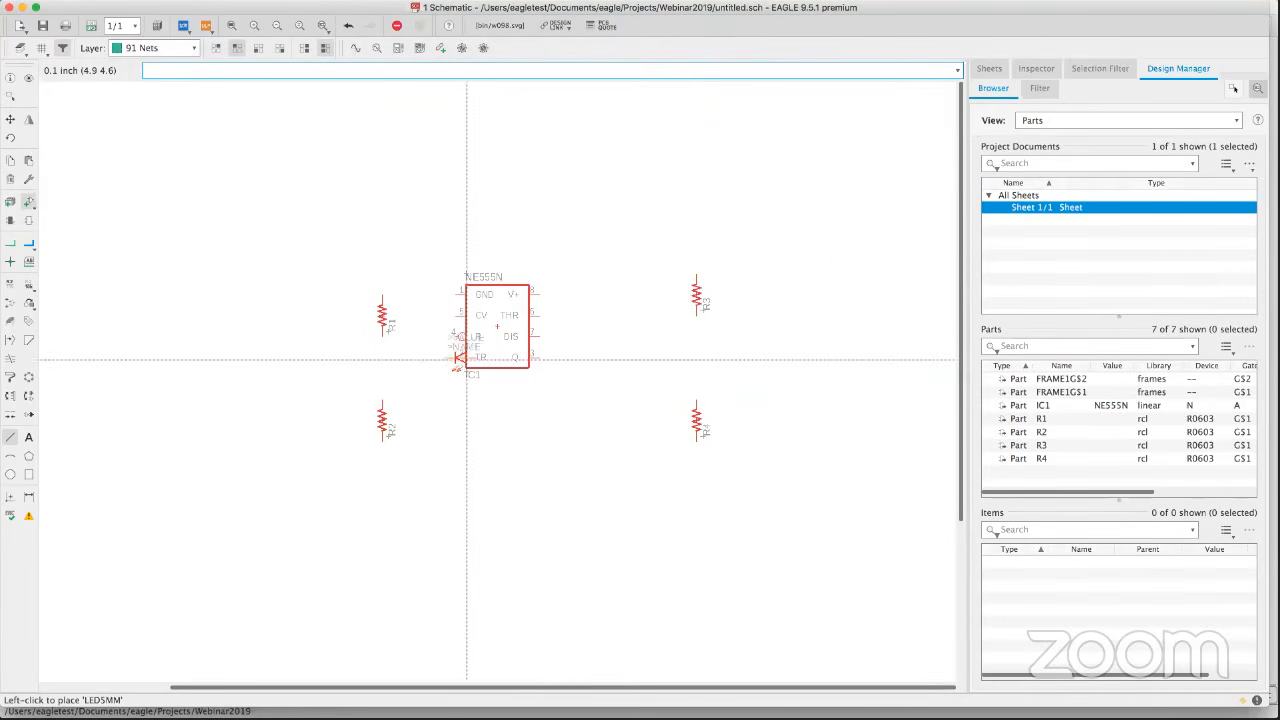
# Rotate the LED5MM upright, place one above R3 and one below R4, and stop placing copies.
pyautogui.rightClick(686, 226)
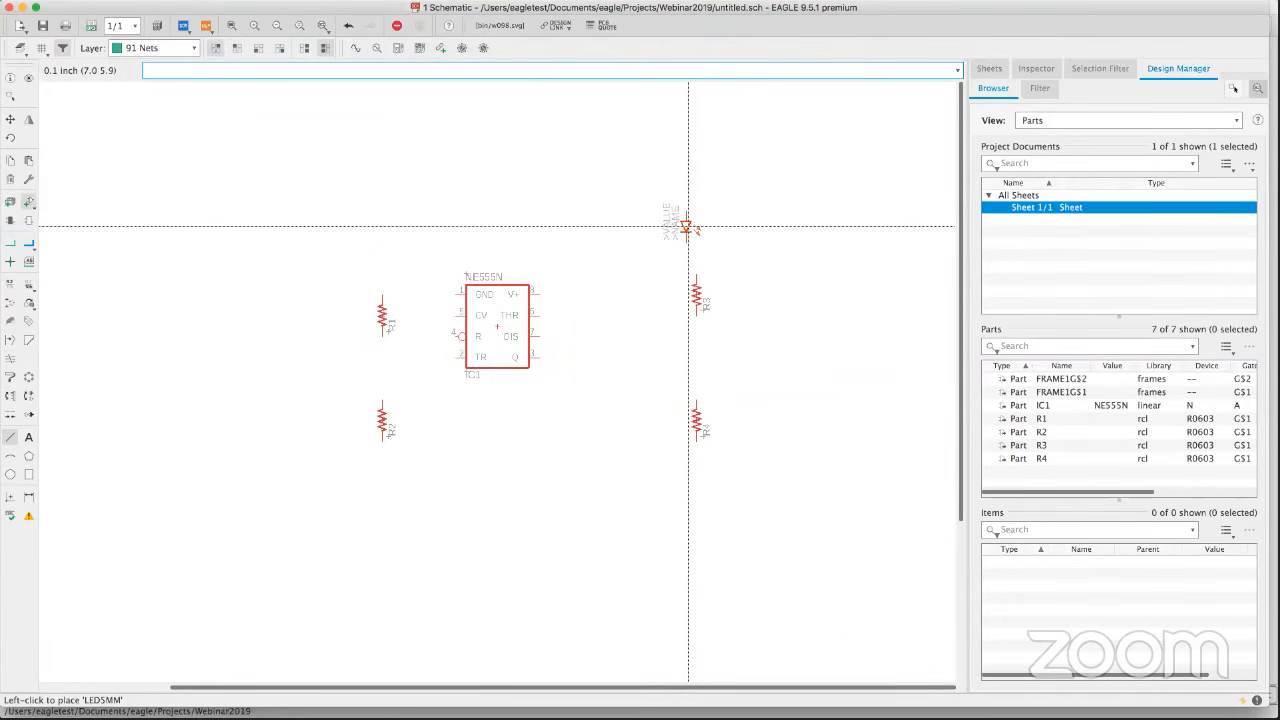
pyautogui.click(695, 221)
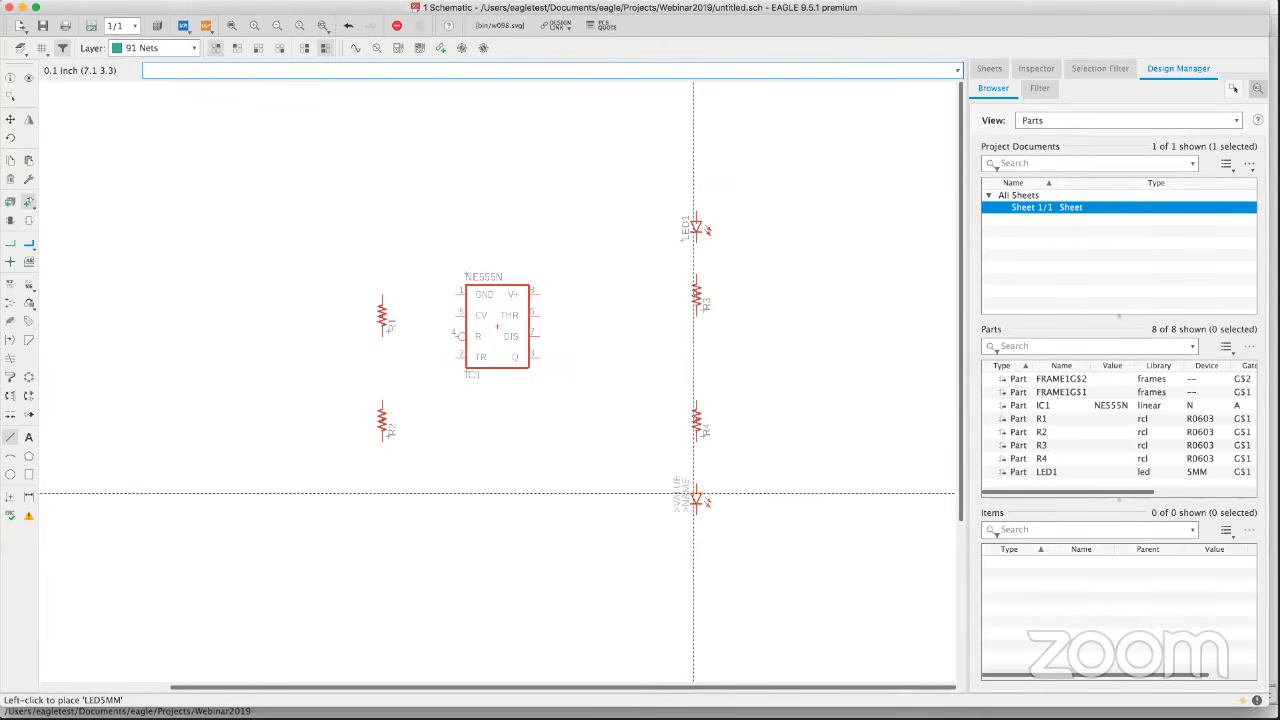
pyautogui.click(697, 493)
pyautogui.press('Escape')
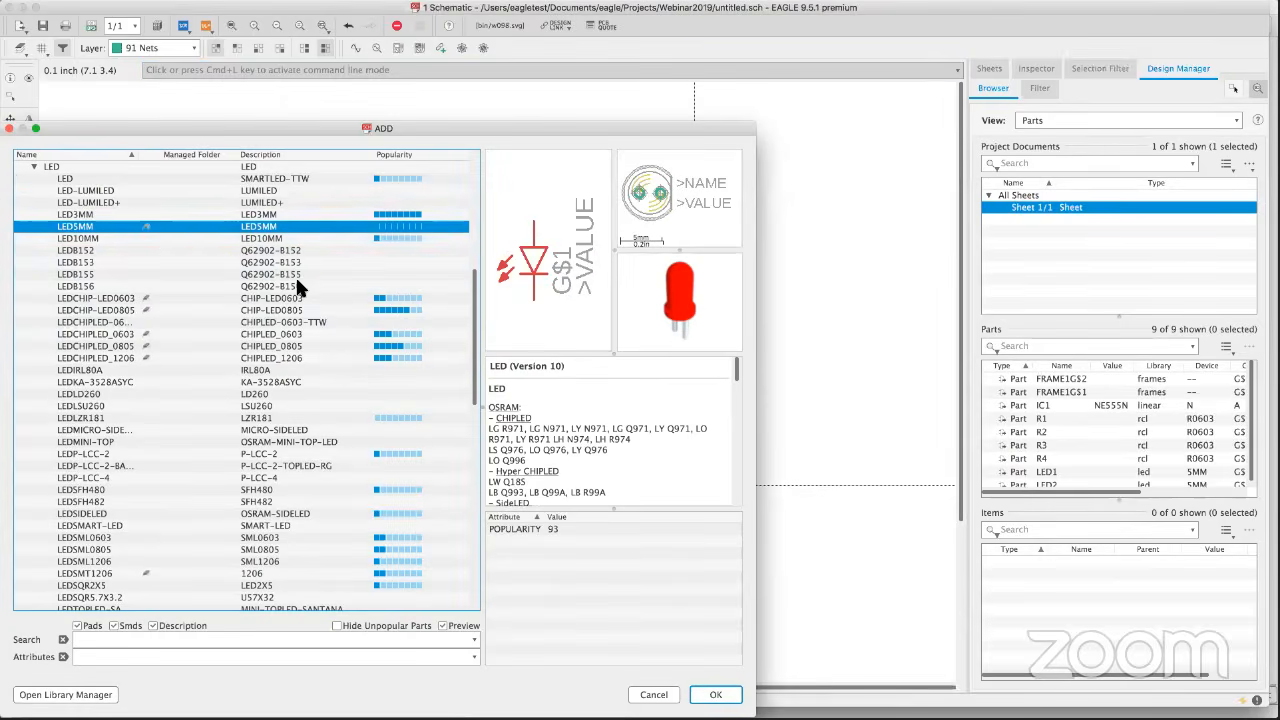
# Collapse the LED device list and the led library, and reposition the ADD dialog over the schematic.
pyautogui.click(32, 165)
pyautogui.moveTo(147, 124); pyautogui.dragTo(211, 85)
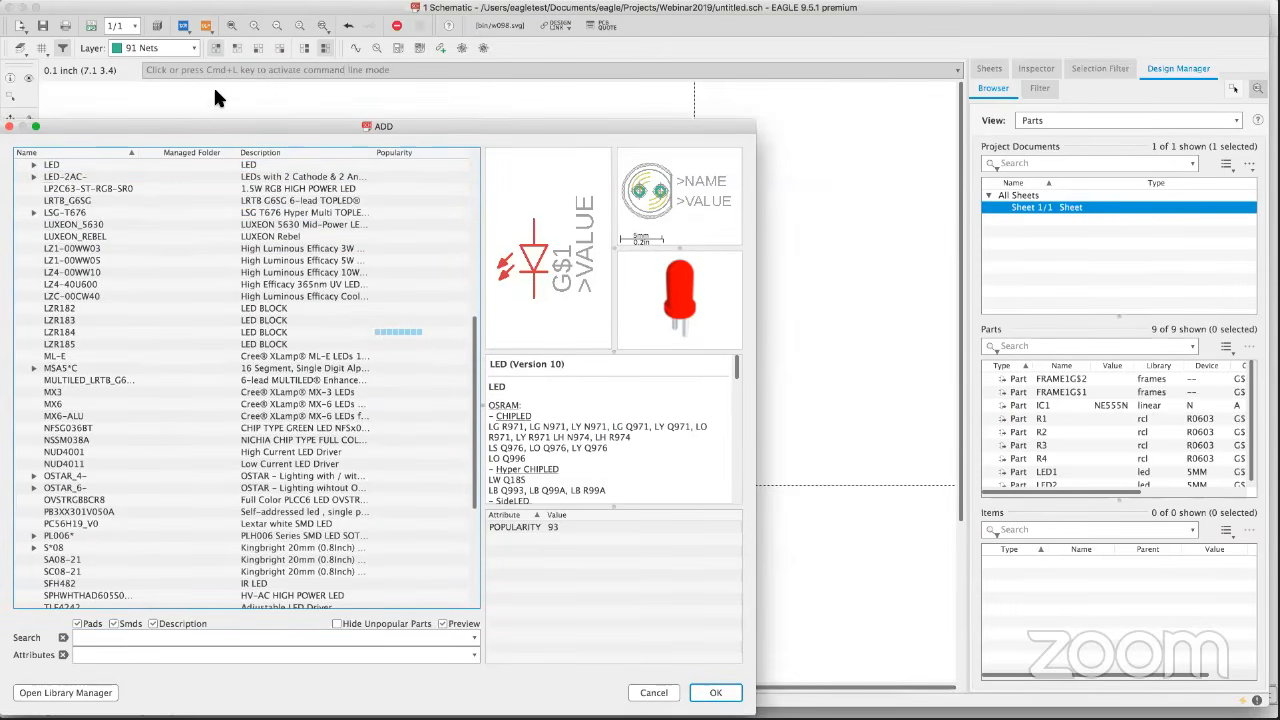
pyautogui.scroll(10, 177, 239)
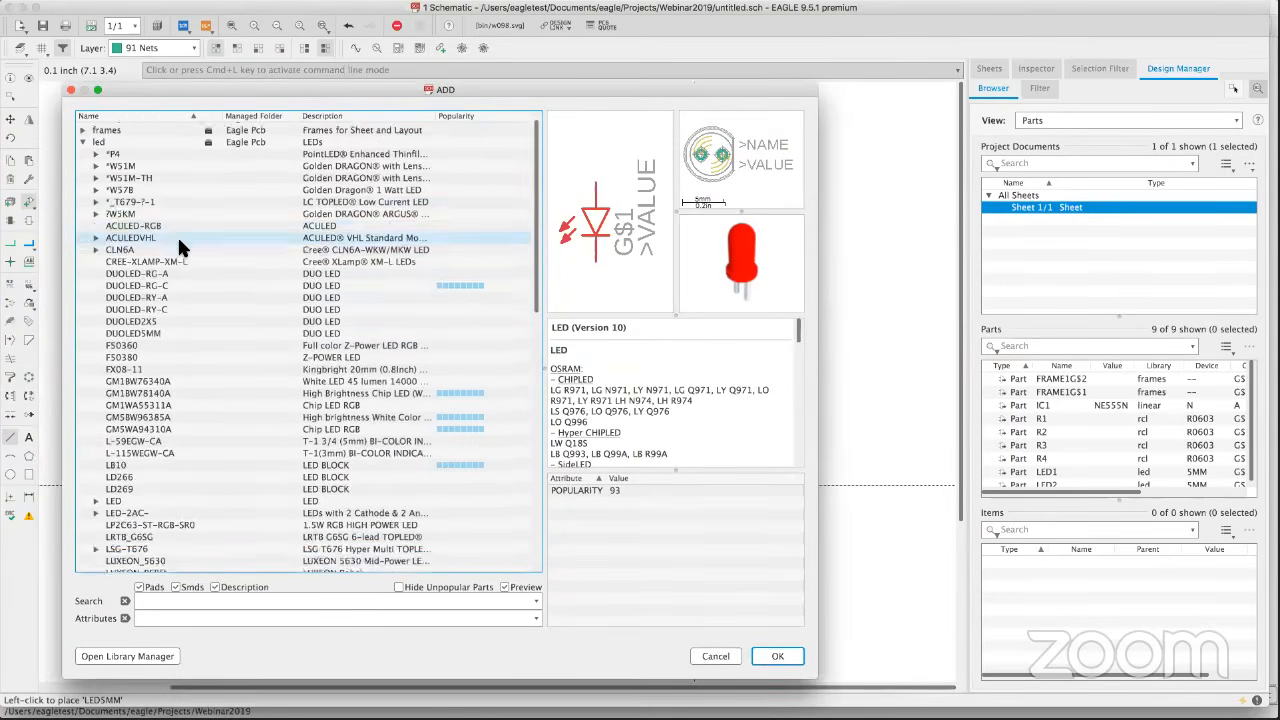
pyautogui.click(83, 163)
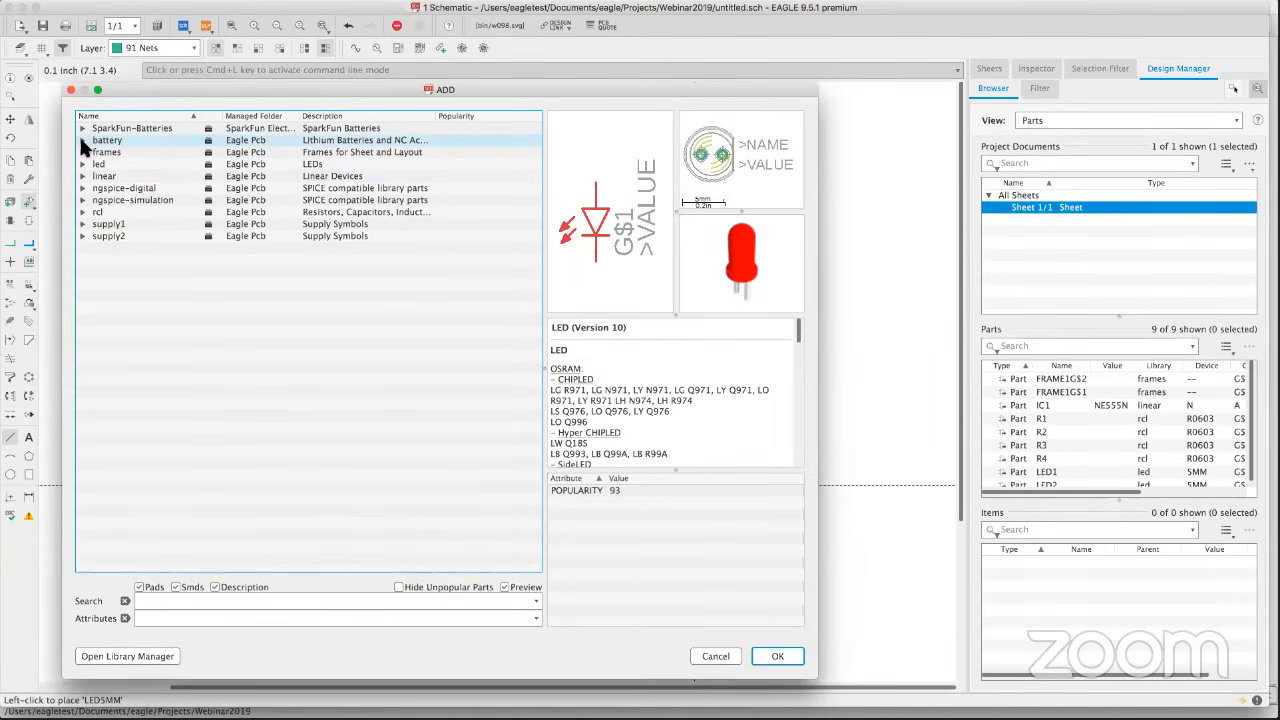
# Choose the AB9V 9-V battery clip from the battery library, place one upright beside R1 and R2, and stop placing copies.
pyautogui.click(81, 139)
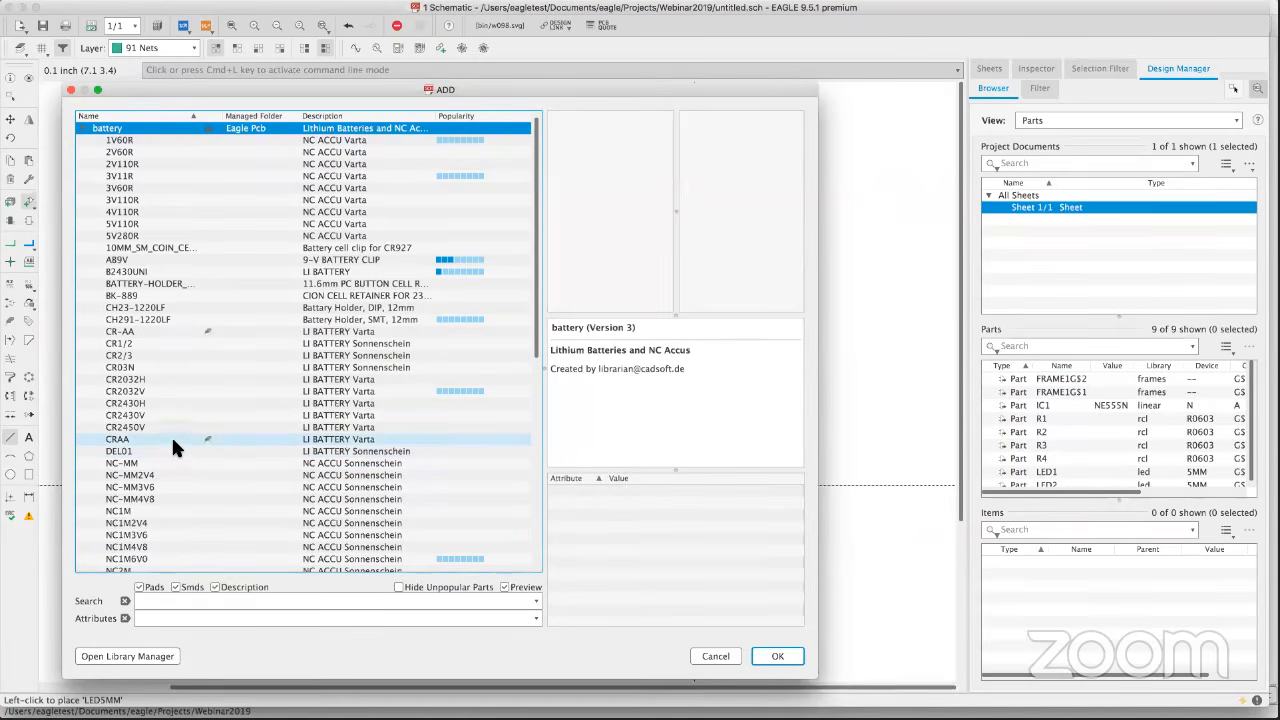
pyautogui.click(117, 262)
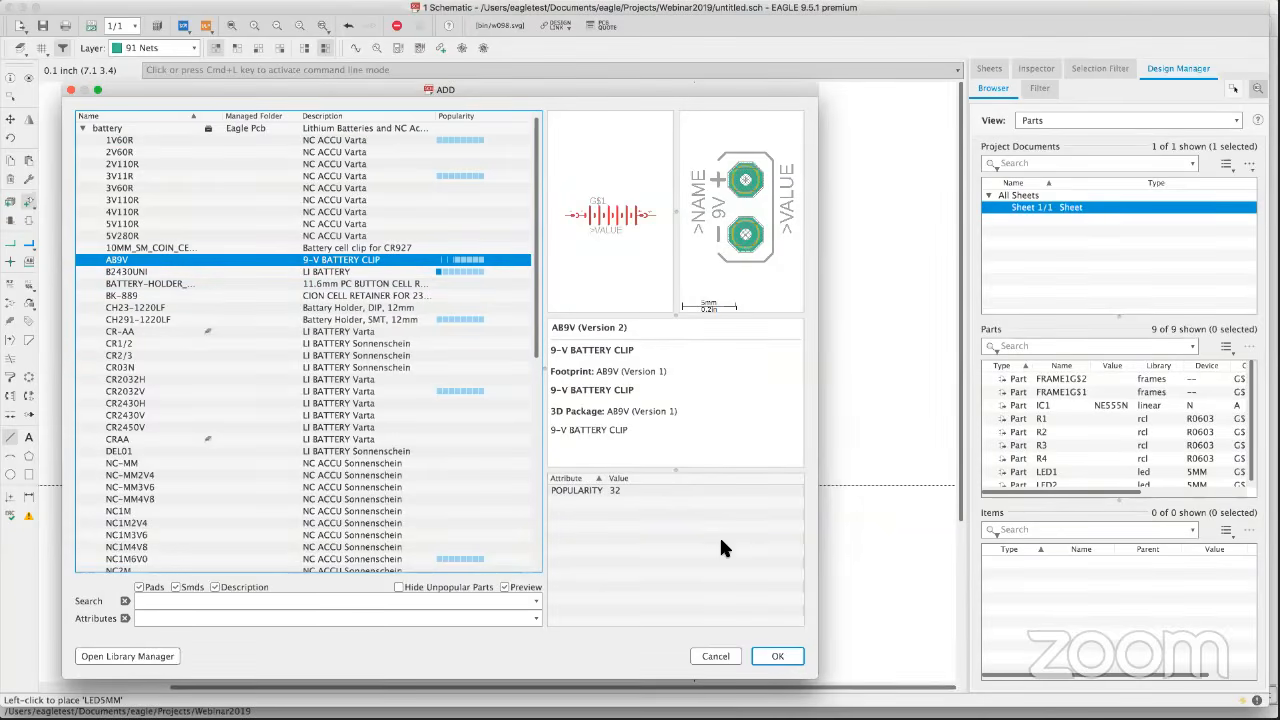
pyautogui.click(776, 656)
pyautogui.rightClick(319, 328)
pyautogui.rightClick(319, 328)
pyautogui.rightClick(318, 329)
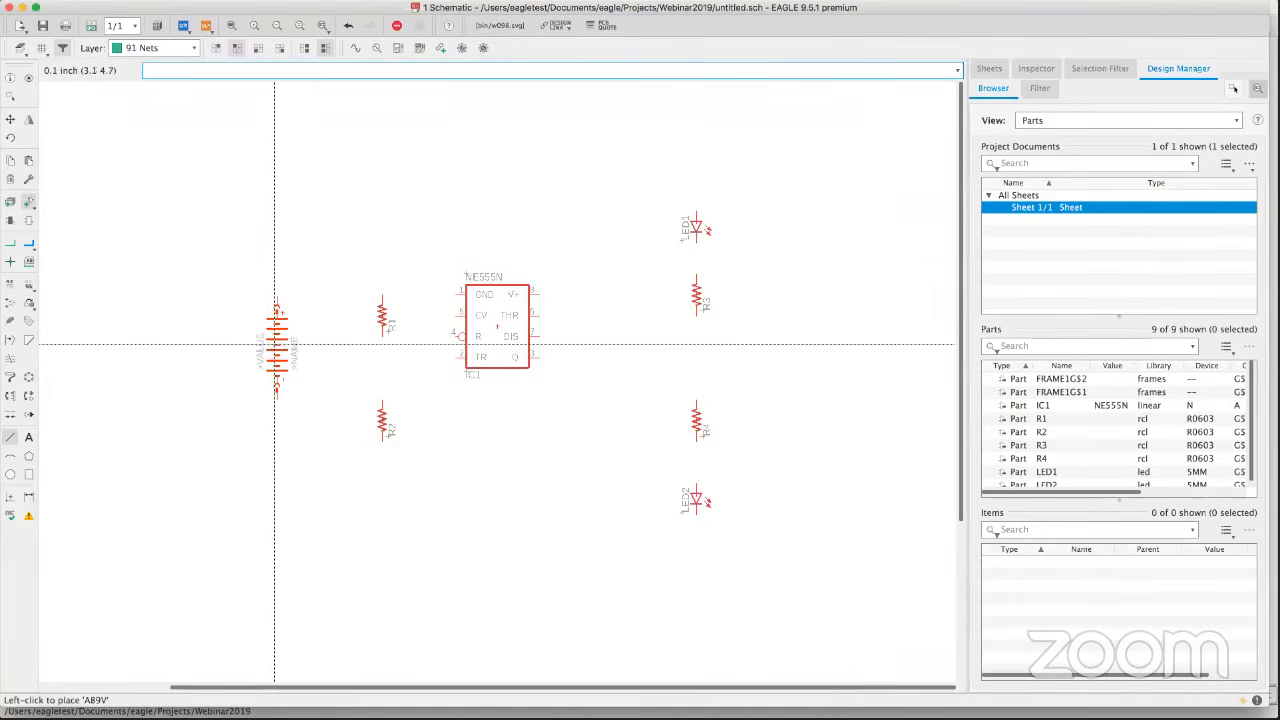
pyautogui.click(226, 349)
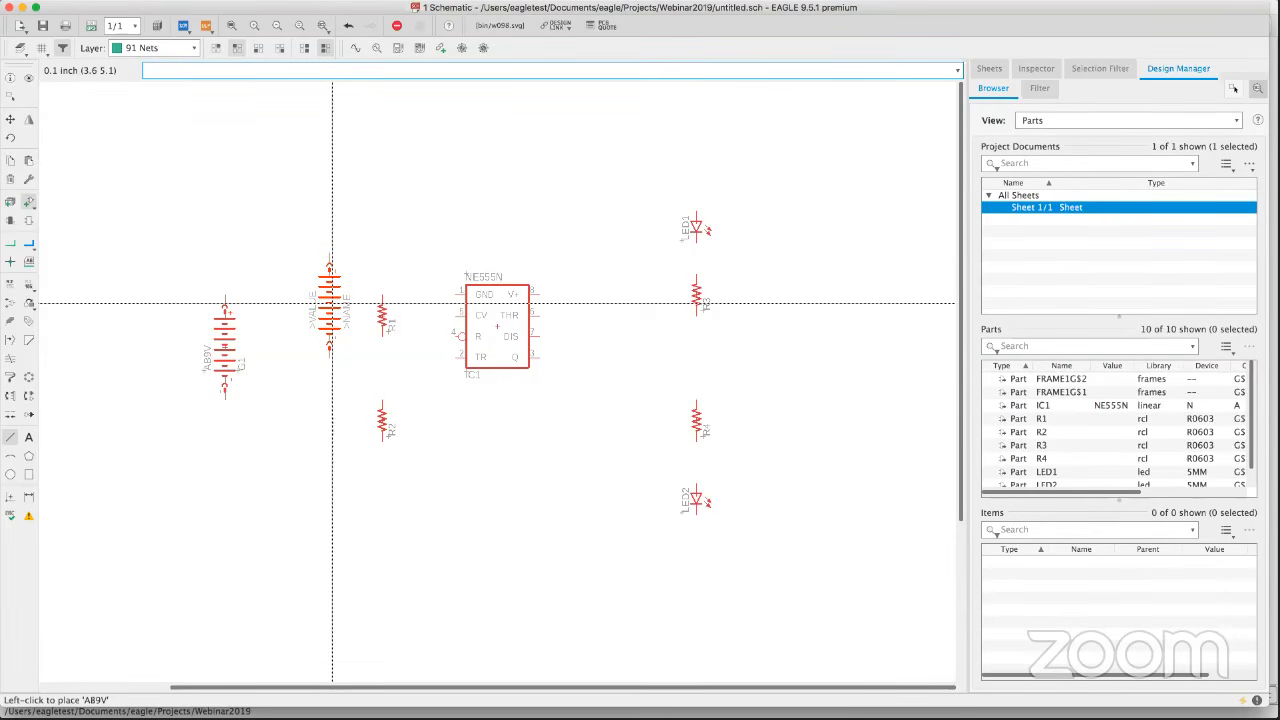
pyautogui.press('Escape')
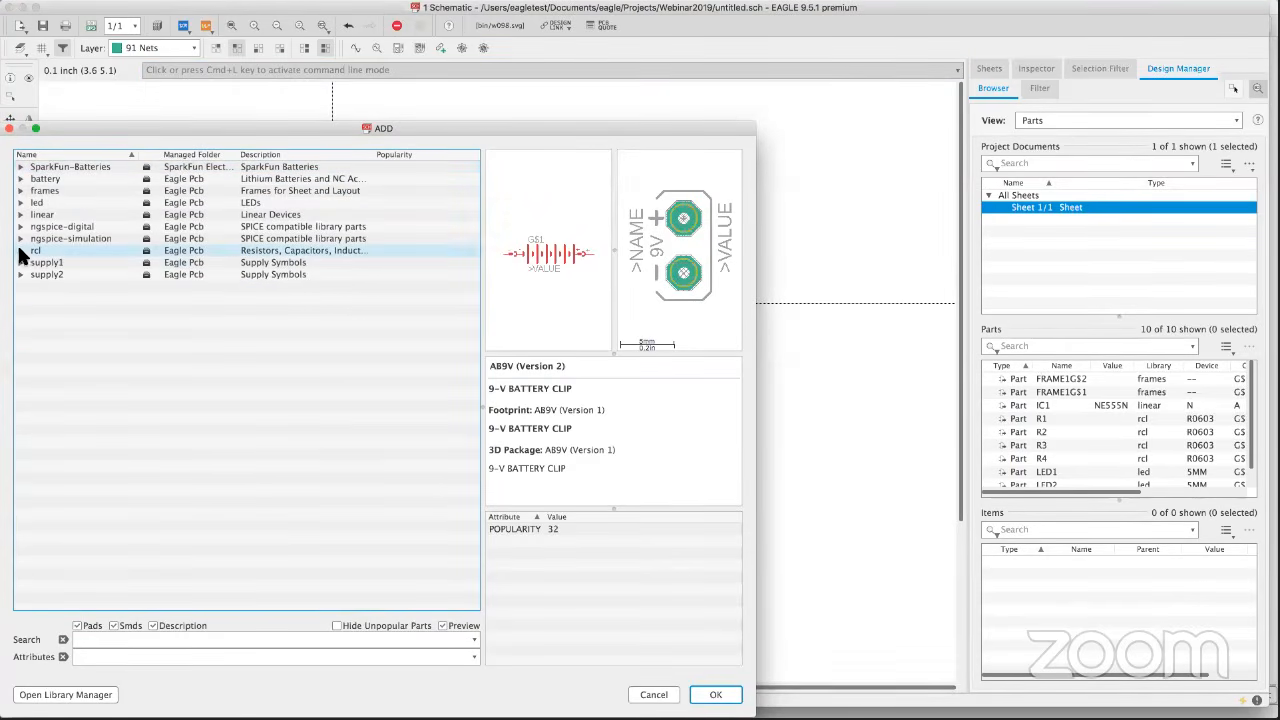
# Collapse the R-US_ list in the rcl library and choose the C-USC1206 capacitor from the C-US device for placement.
pyautogui.click(22, 251)
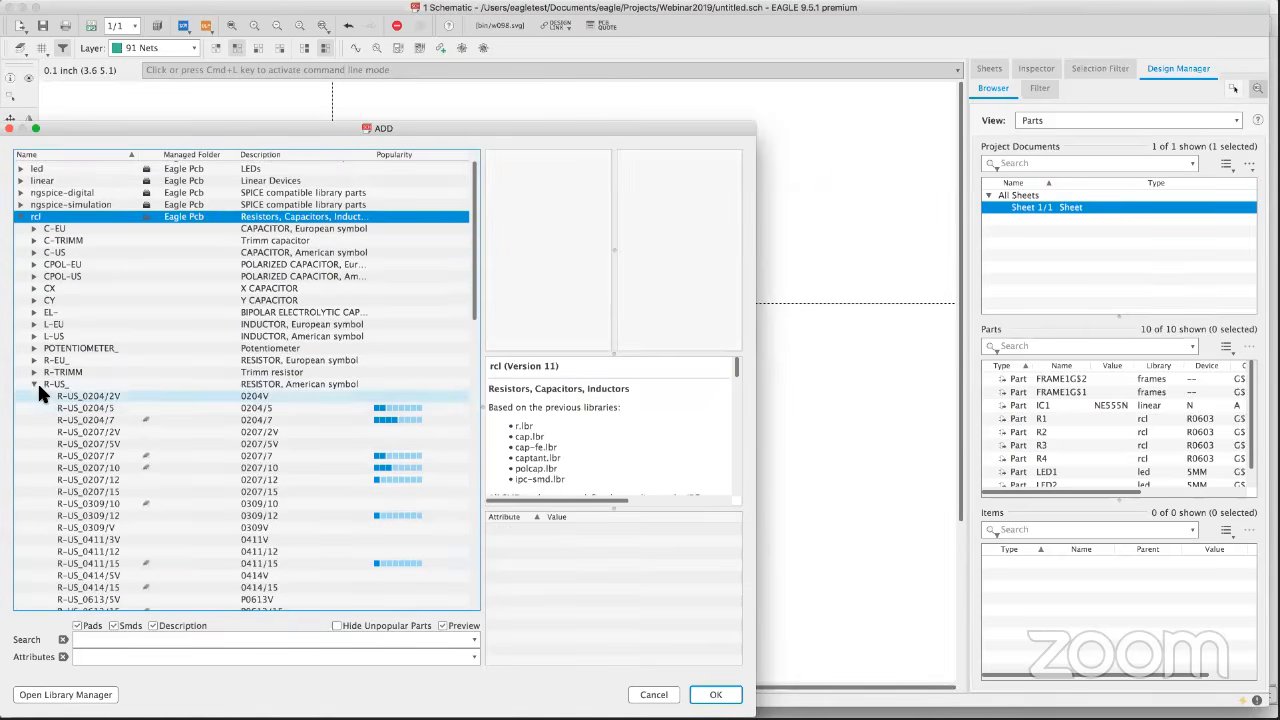
pyautogui.click(33, 381)
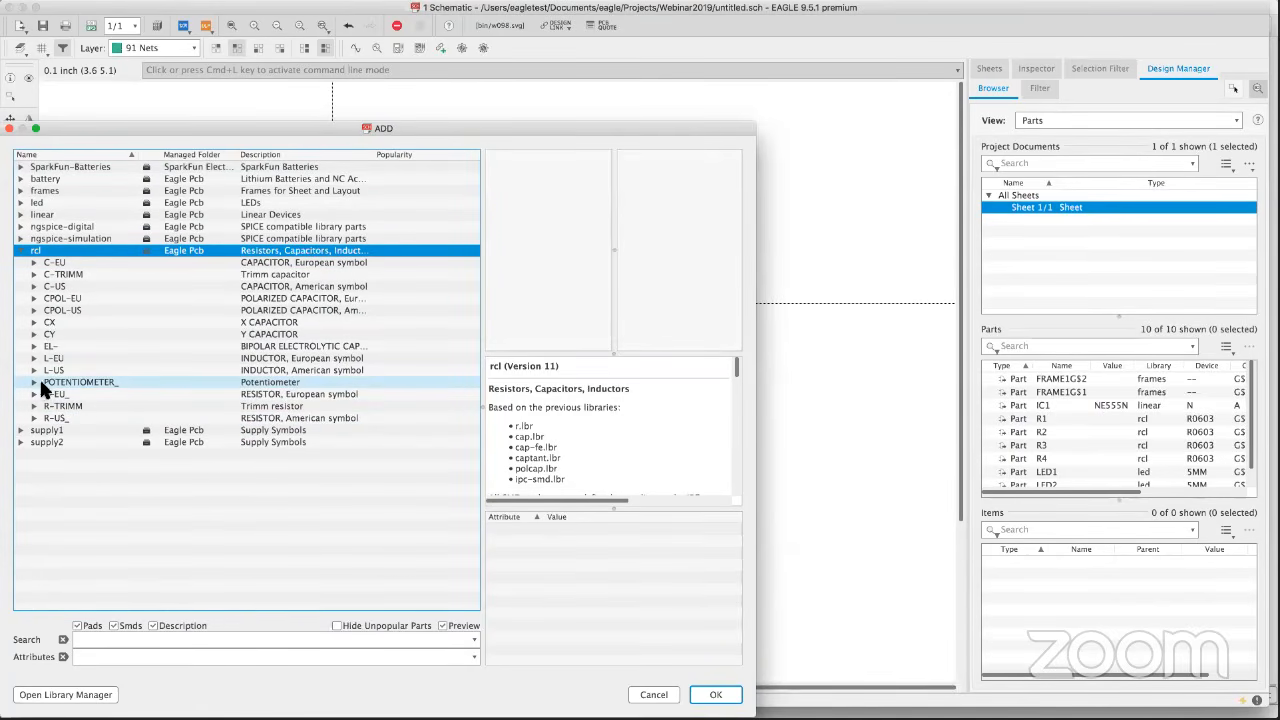
pyautogui.click(33, 286)
pyautogui.scroll(-5, 190, 405)
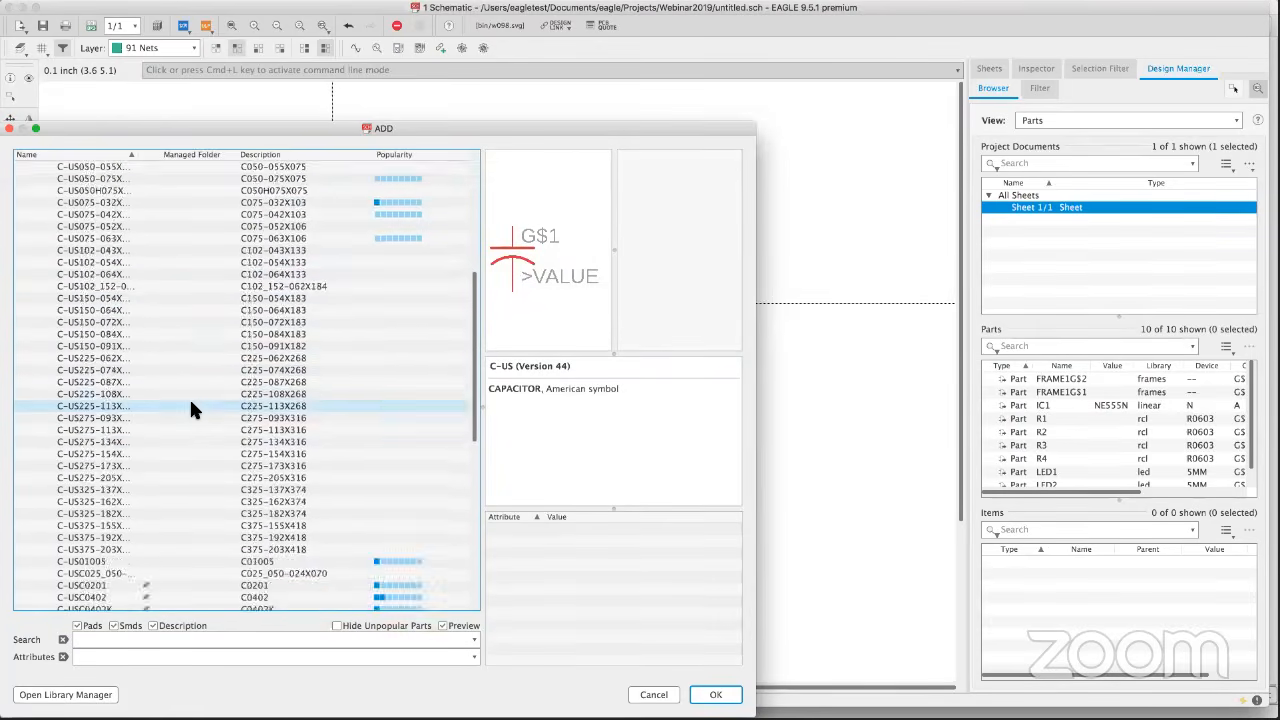
pyautogui.scroll(-5, 196, 400)
pyautogui.scroll(-7, 197, 403)
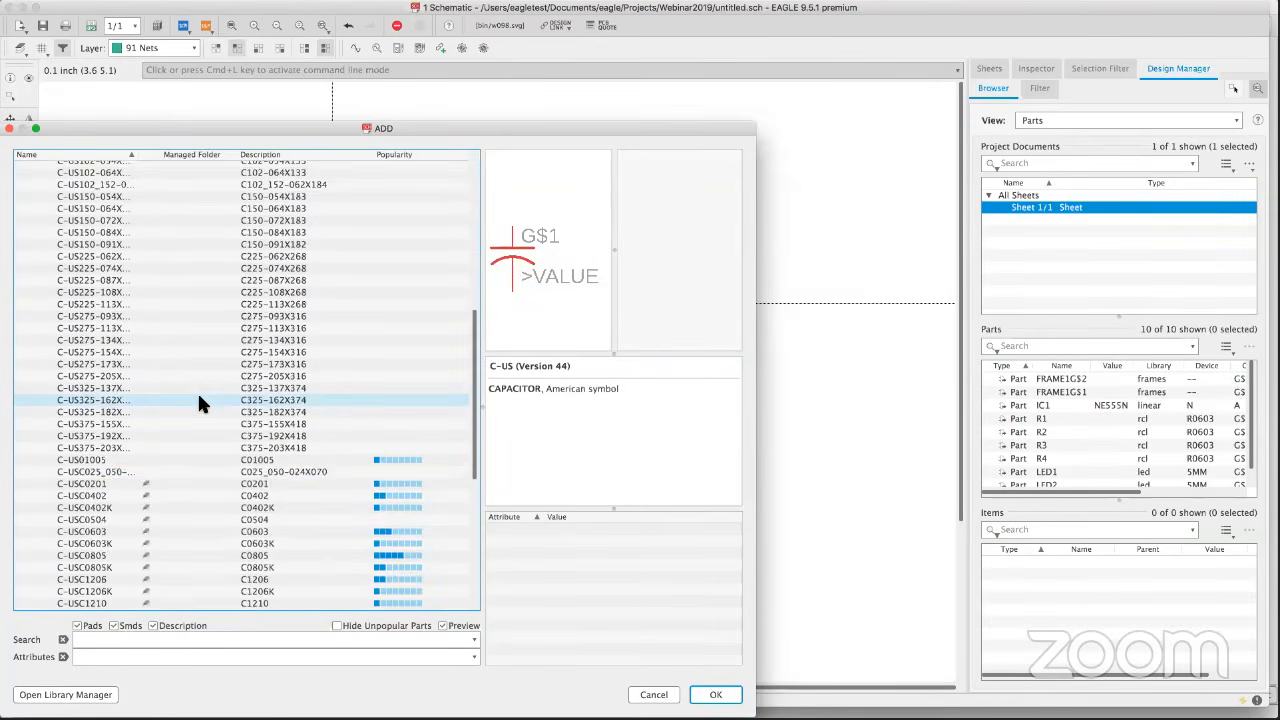
pyautogui.click(123, 479)
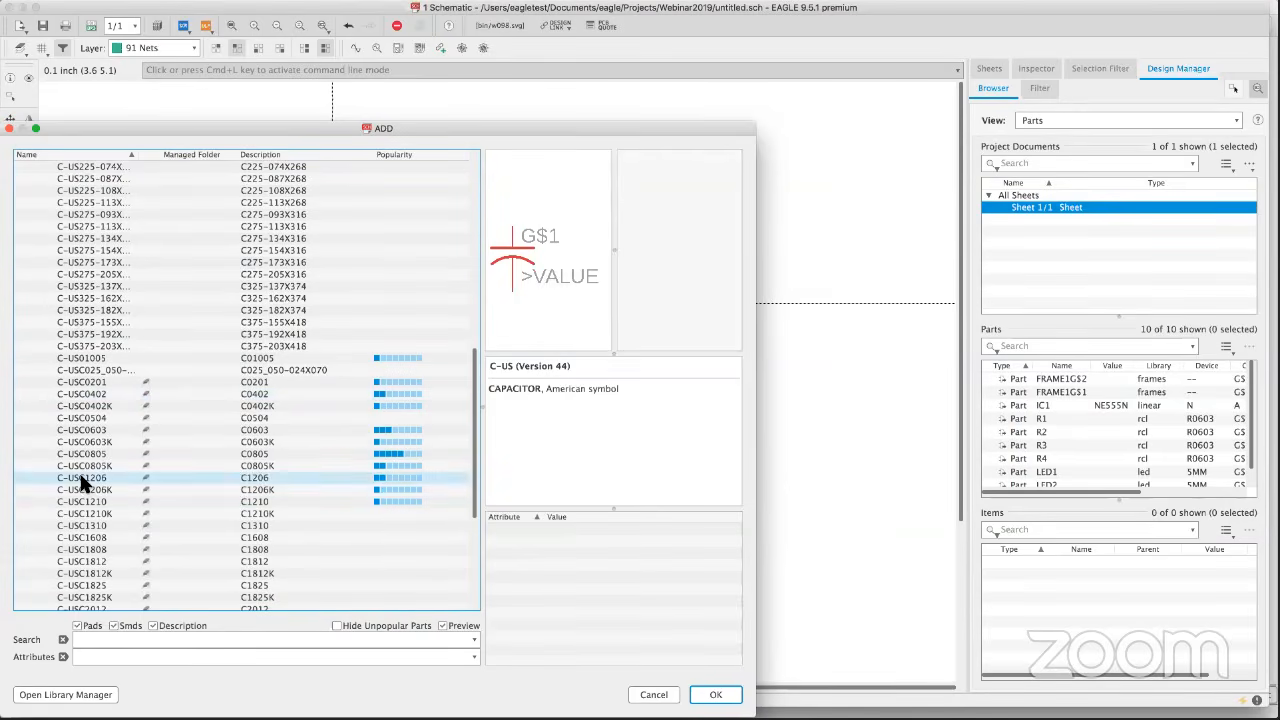
pyautogui.click(735, 695)
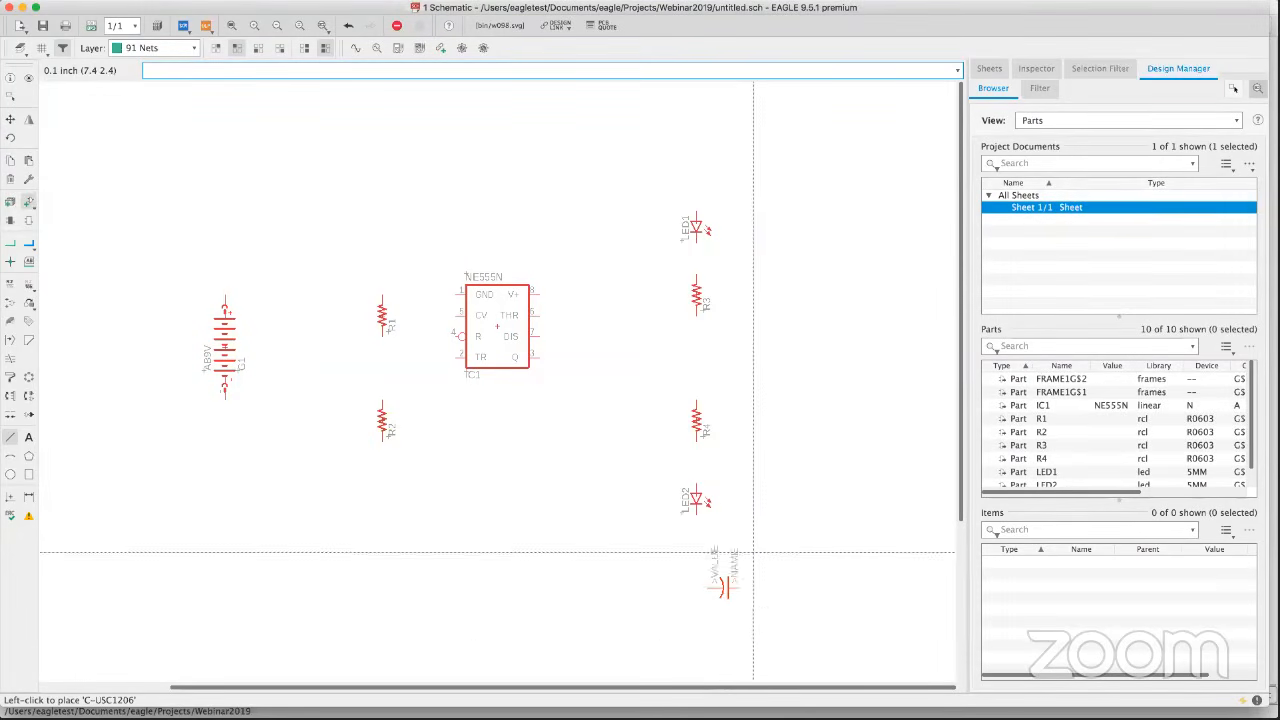
# Rotate the C-USC1206 capacitor upright and place one between R1 and the NE555N's upper corner and another below R2.
pyautogui.rightClick(568, 386)
pyautogui.rightClick(568, 386)
pyautogui.rightClick(568, 386)
pyautogui.rightClick(568, 386)
pyautogui.rightClick(568, 386)
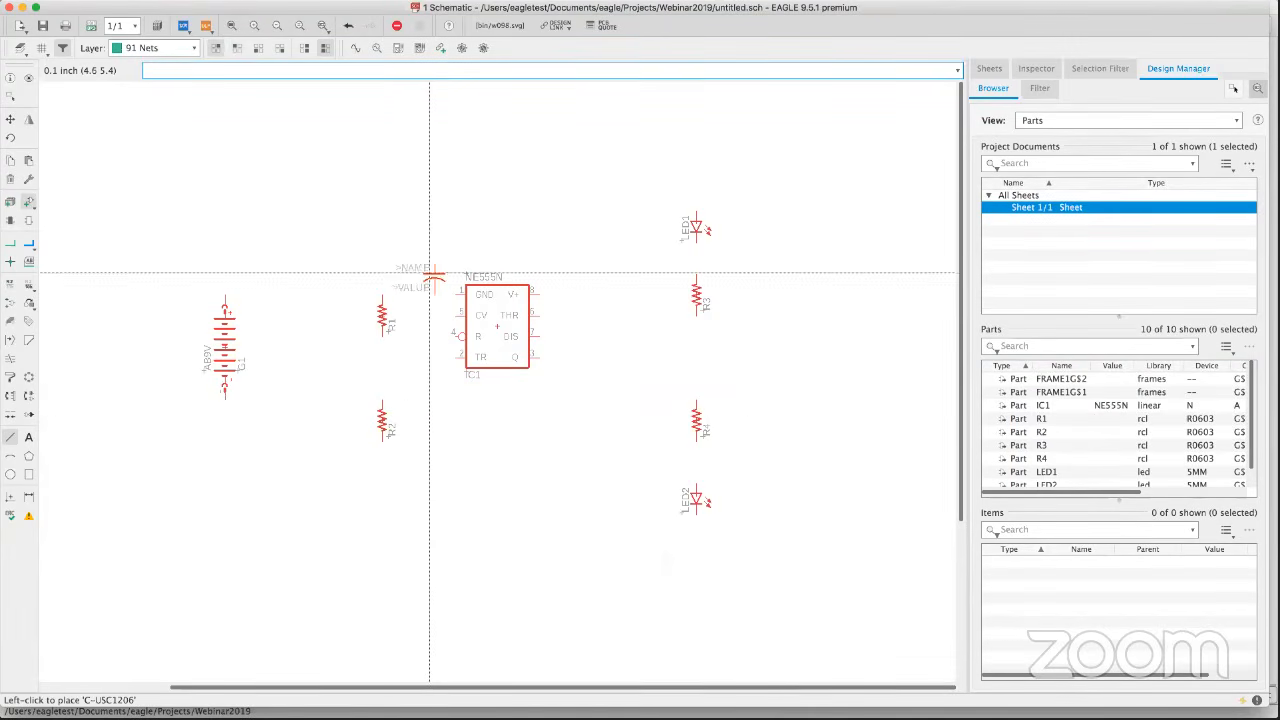
pyautogui.click(419, 281)
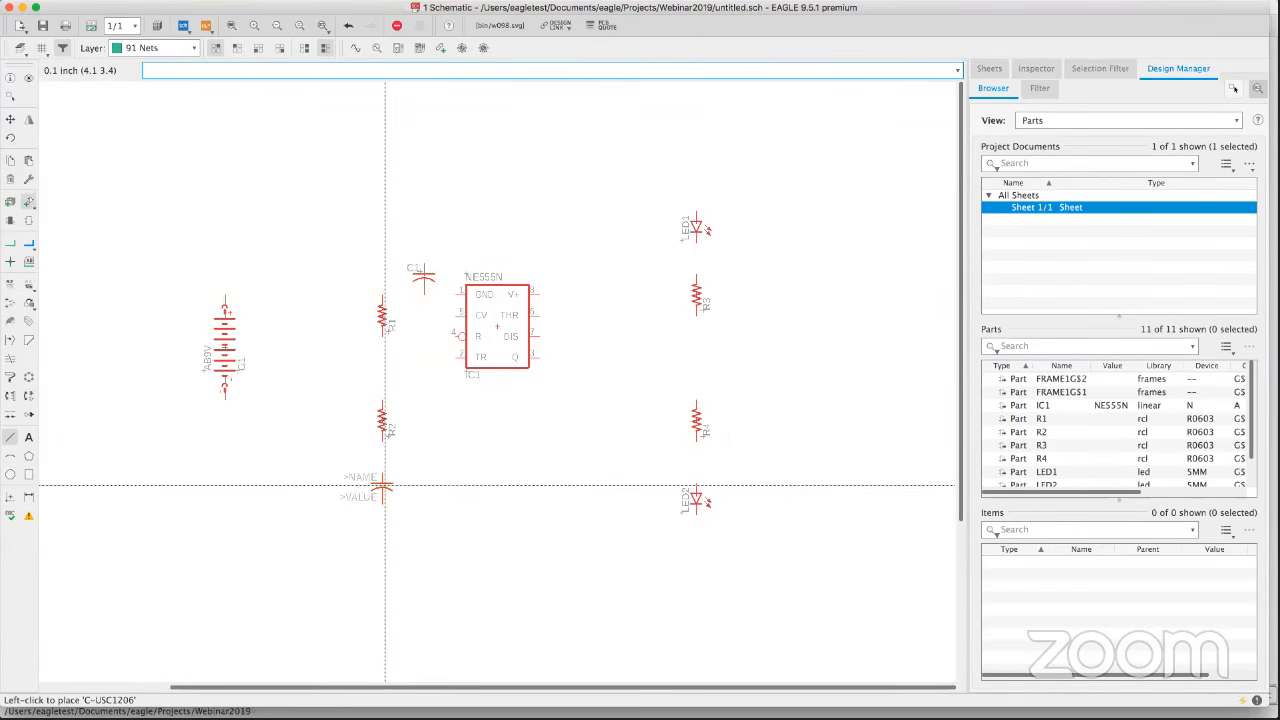
pyautogui.click(384, 487)
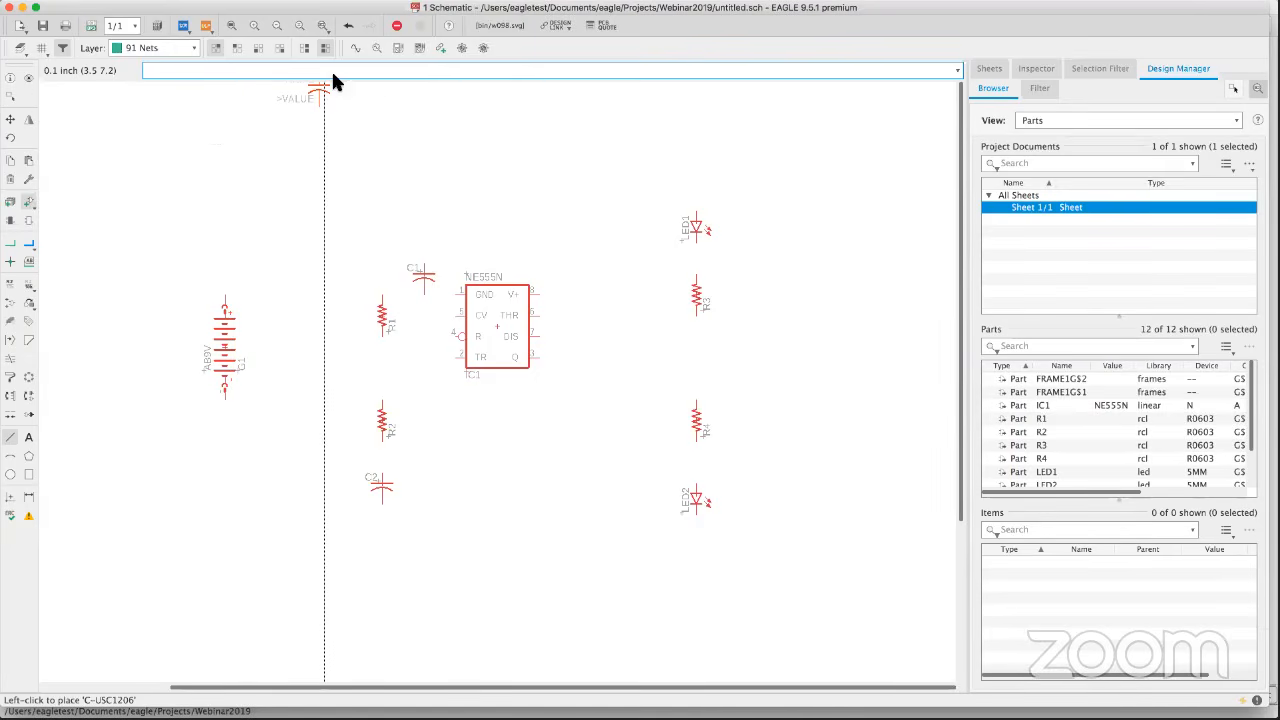
# Fit the whole framed sheet in view and stop placing capacitors.
pyautogui.click(231, 26)
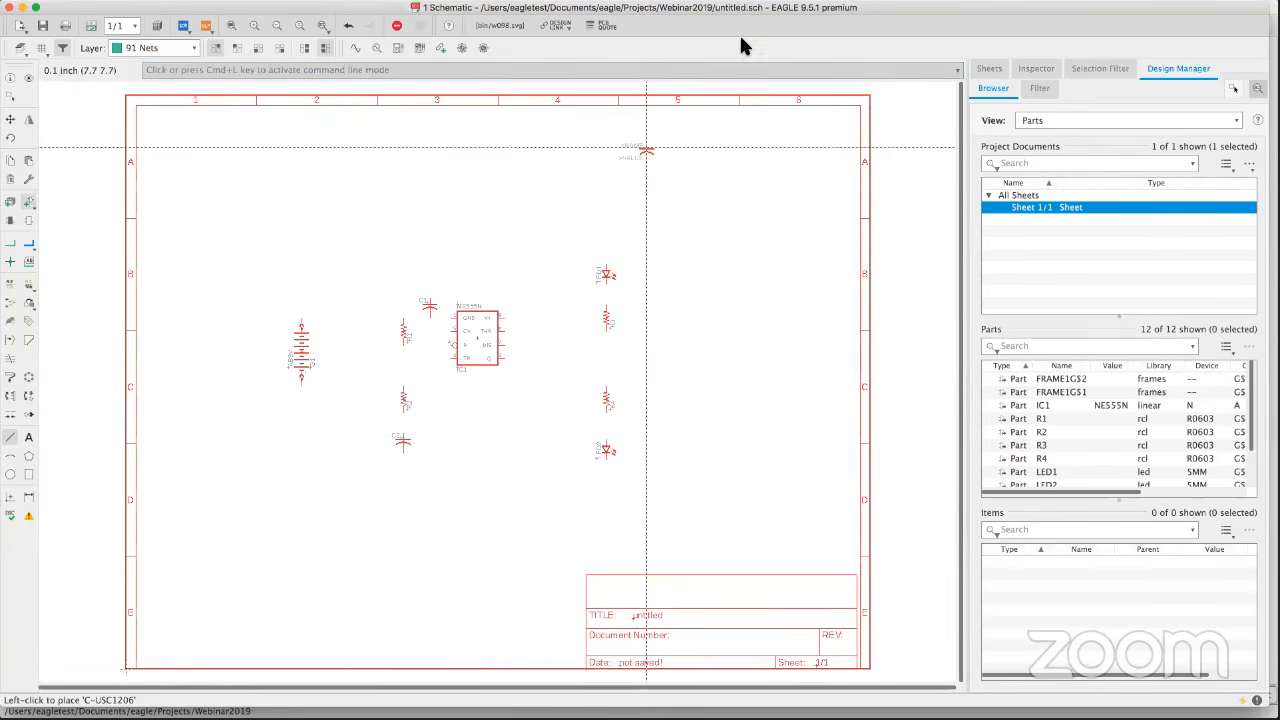
pyautogui.click(29, 119)
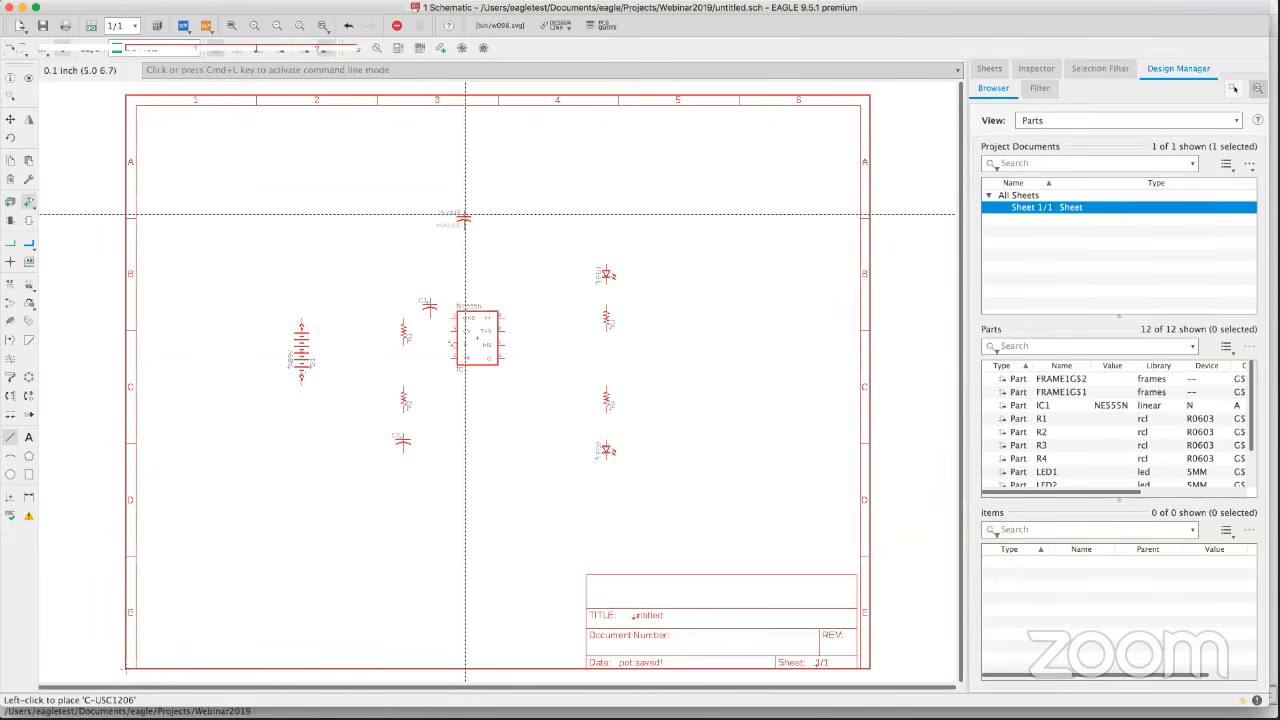
pyautogui.click(397, 28)
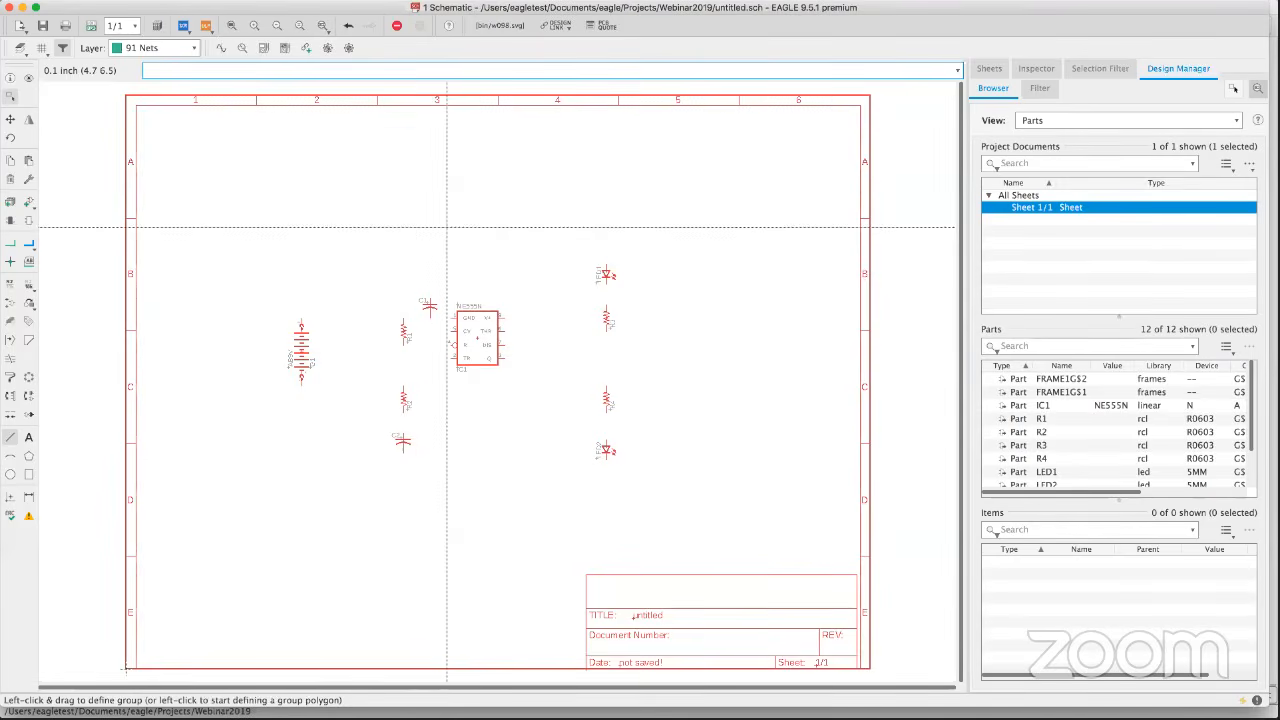
# Draw a straight net from the lower pin of R1 to the upper pin of R2.
pyautogui.scroll(2, 448, 352)
pyautogui.moveTo(448, 355); pyautogui.dragTo(439, 332, button='middle')
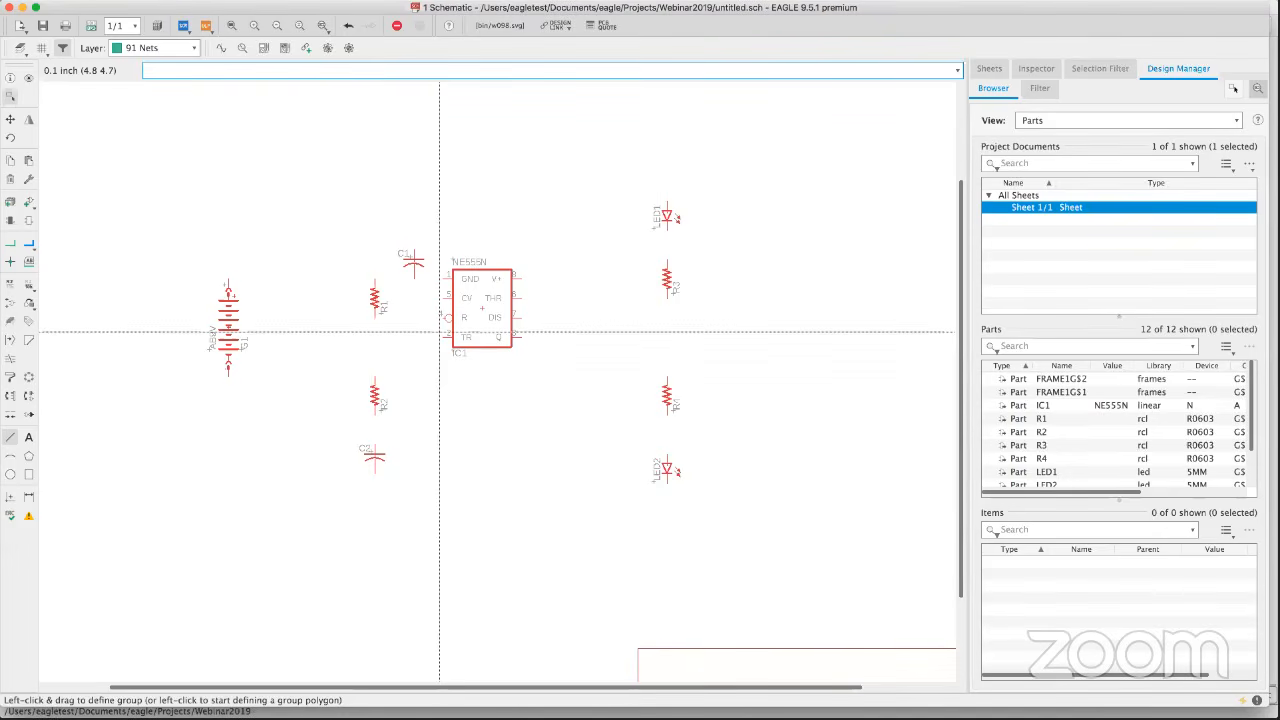
pyautogui.click(9, 249)
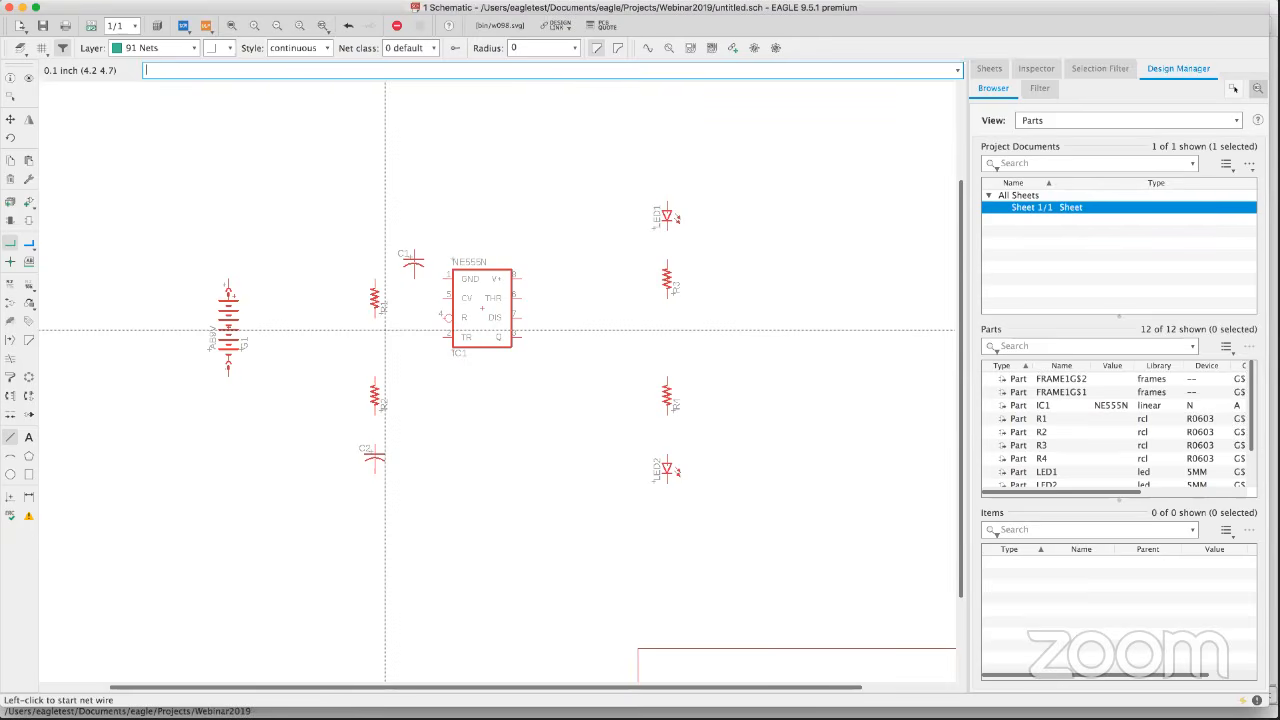
pyautogui.scroll(2, 385, 330)
pyautogui.scroll(3, 383, 335)
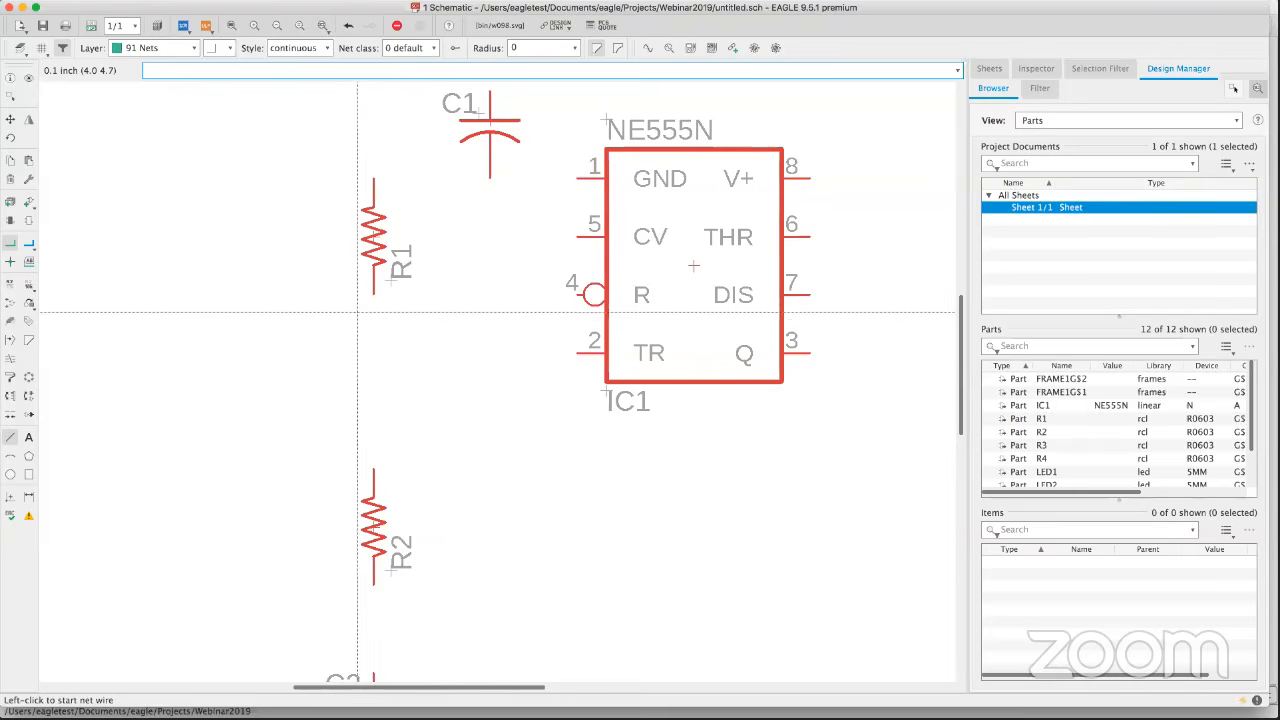
pyautogui.click(372, 298)
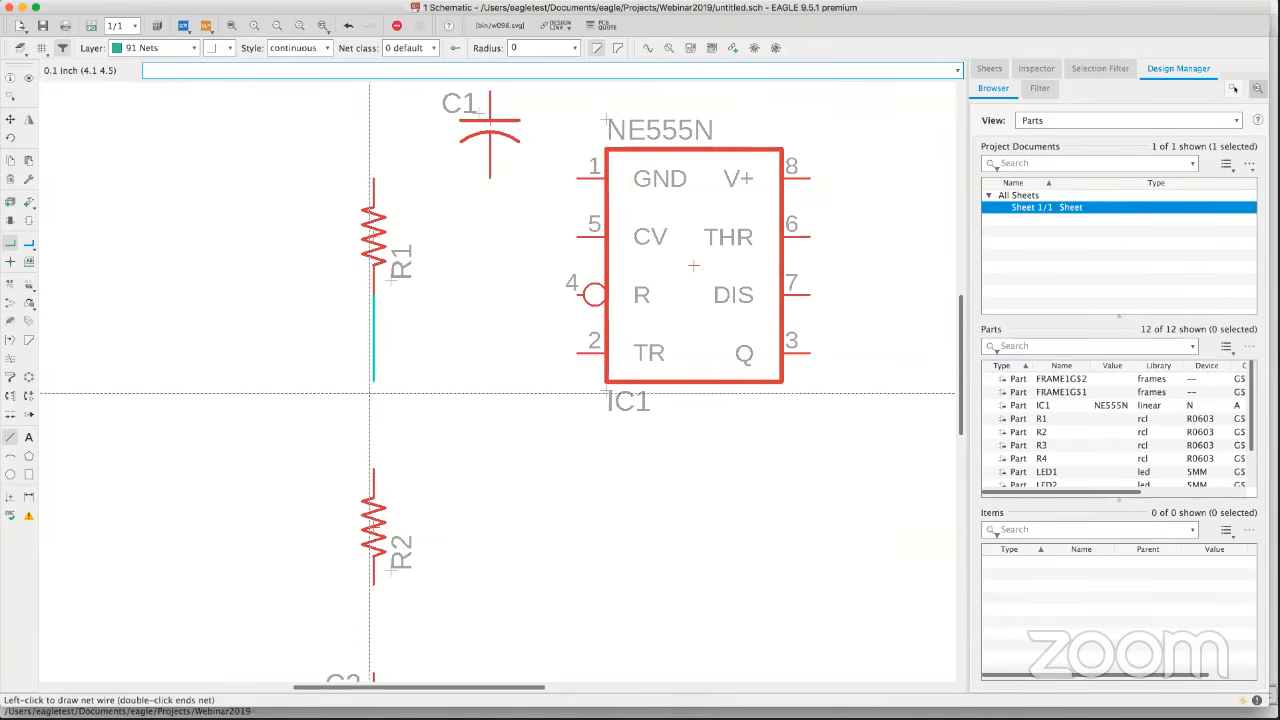
pyautogui.click(373, 466)
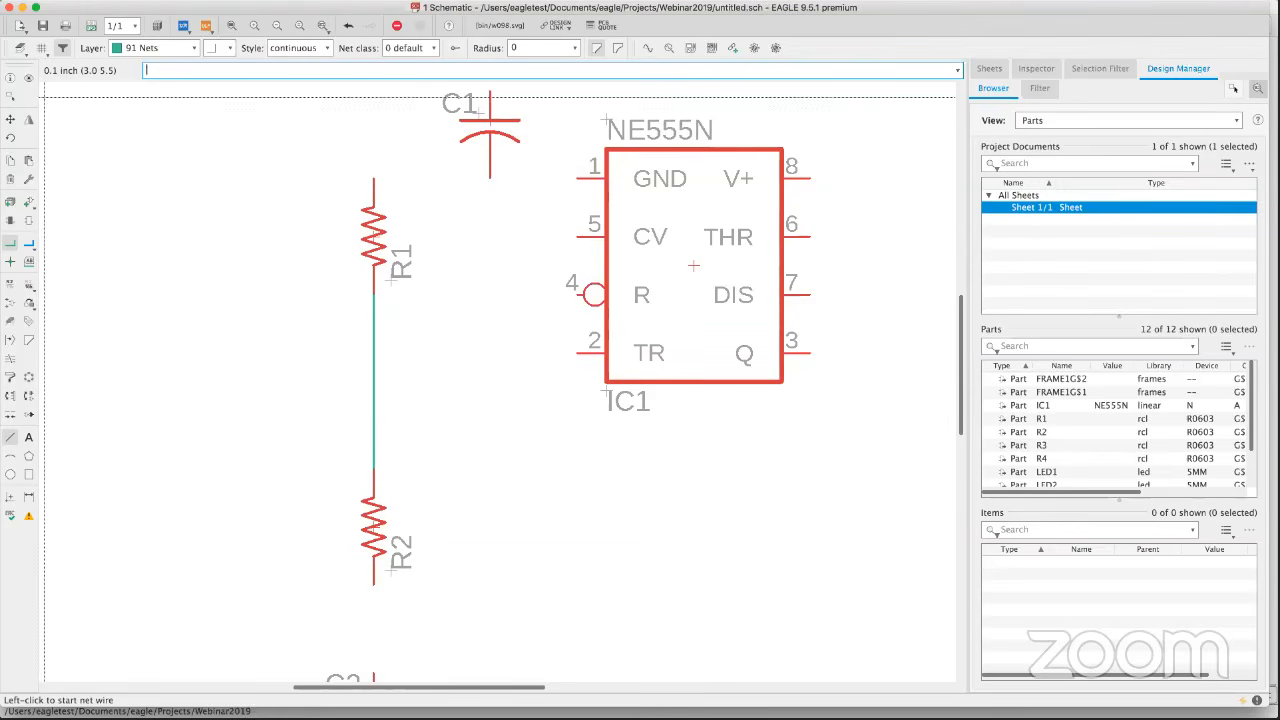
# Try the grid size in other units such as mm, return it to 0.1 inch, and accept the Grid settings.
pyautogui.click(41, 49)
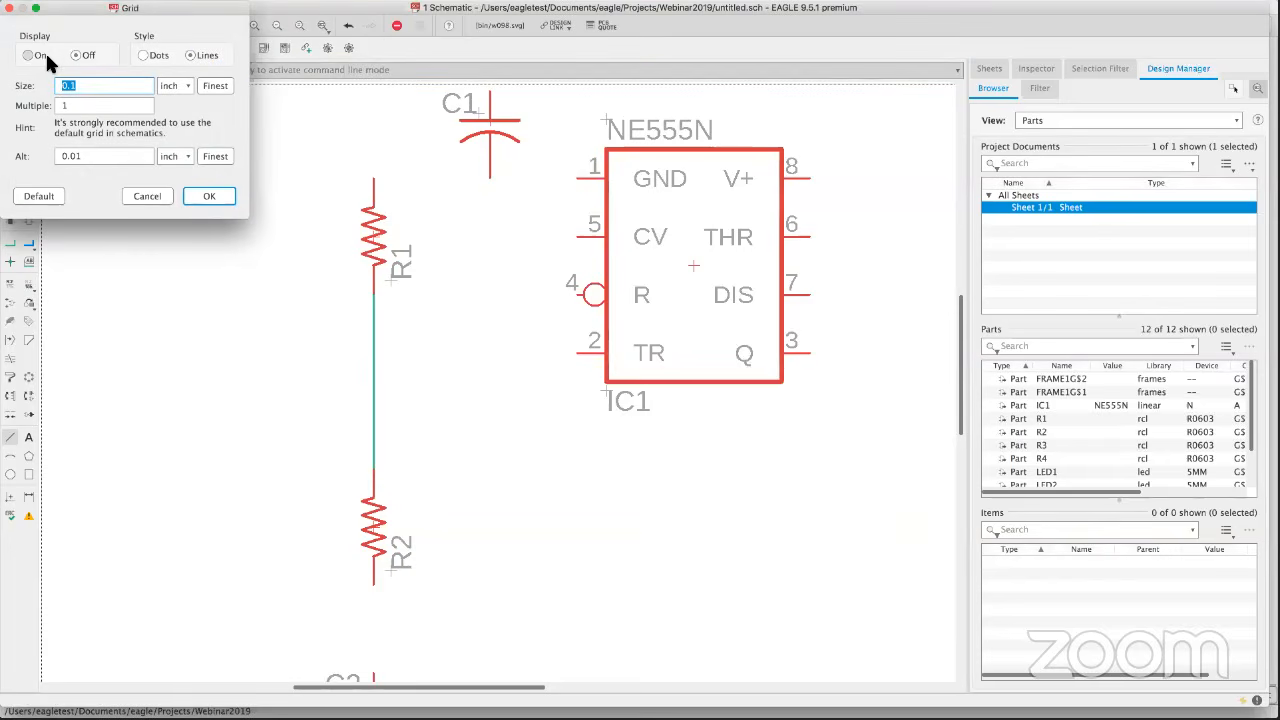
pyautogui.moveTo(51, 11); pyautogui.dragTo(421, 230)
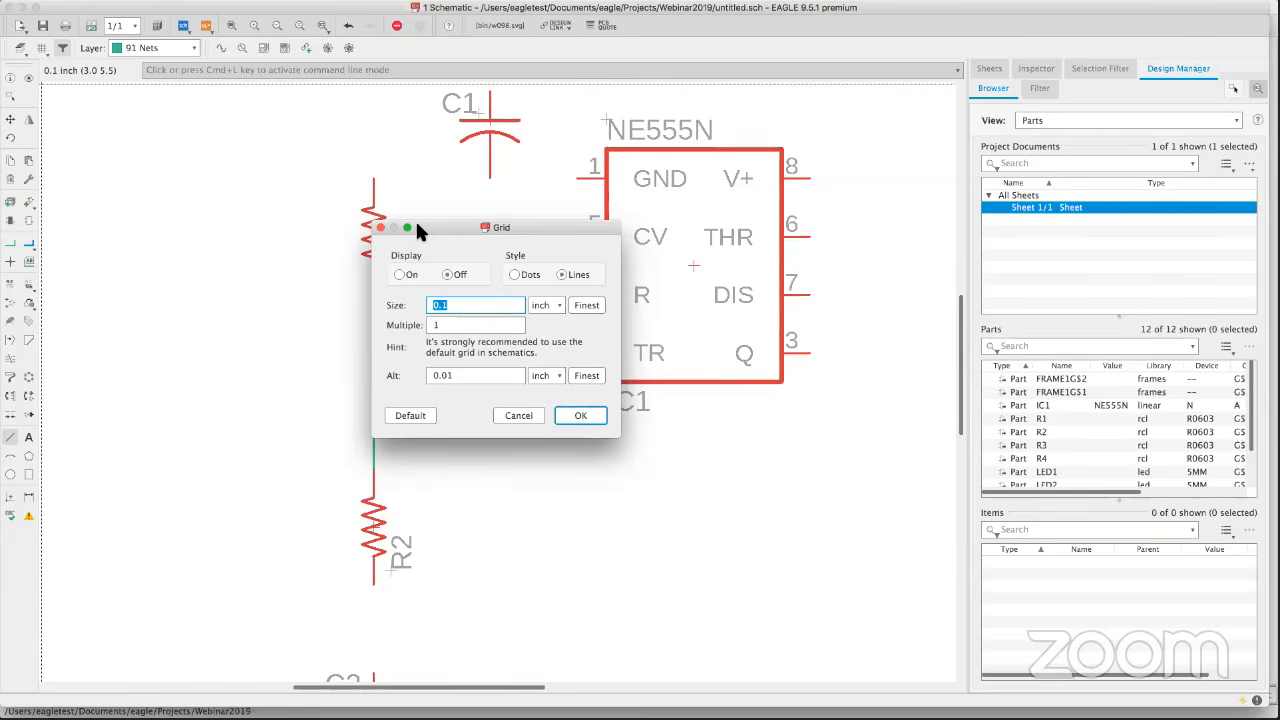
pyautogui.click(537, 305)
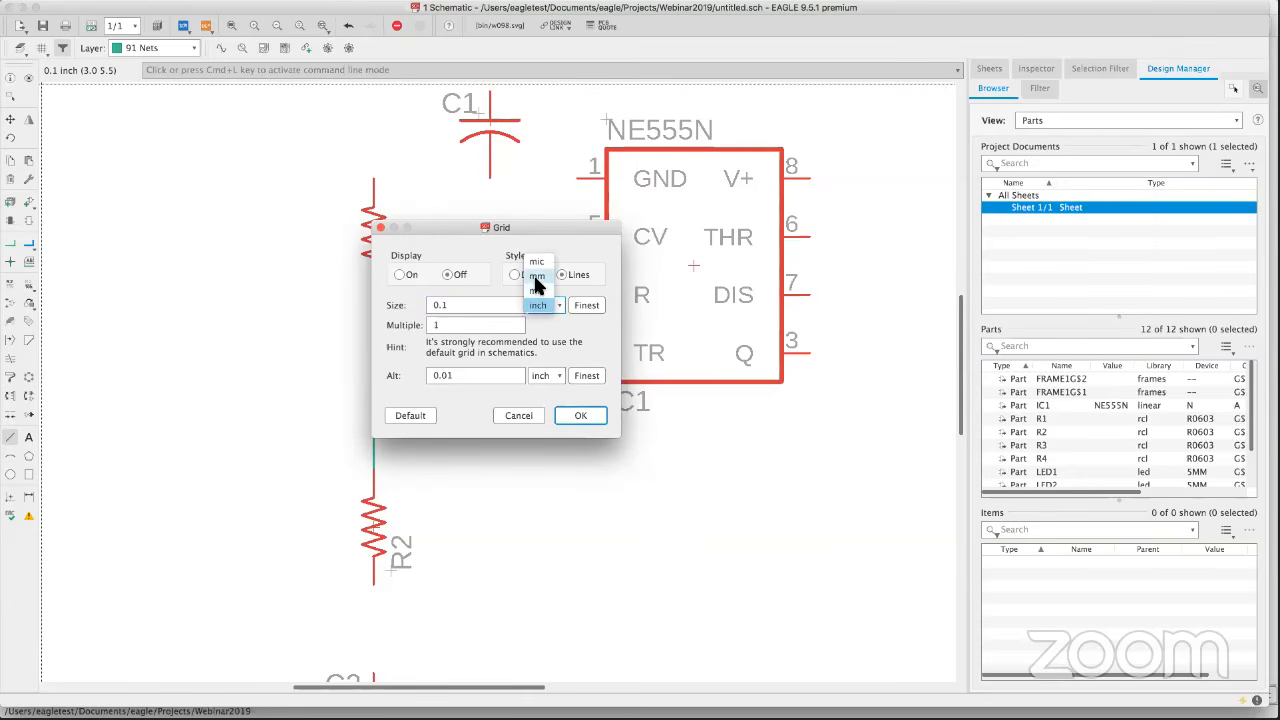
pyautogui.click(535, 277)
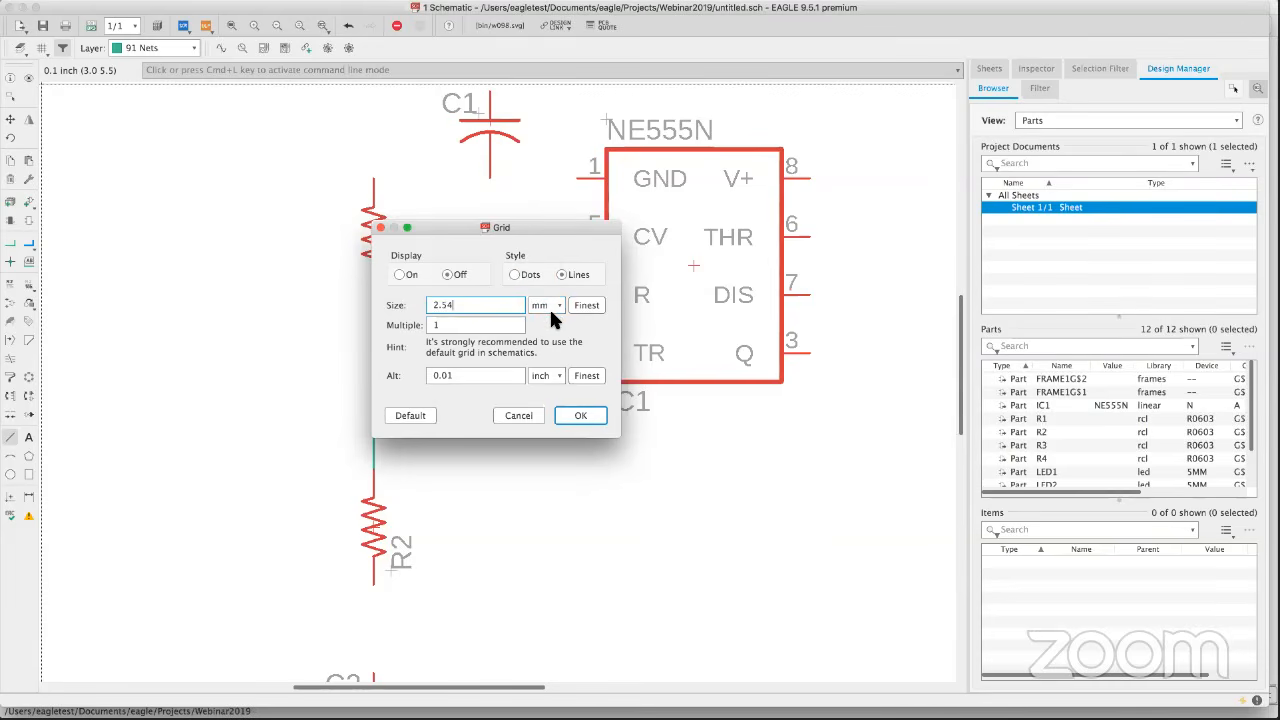
pyautogui.click(549, 310)
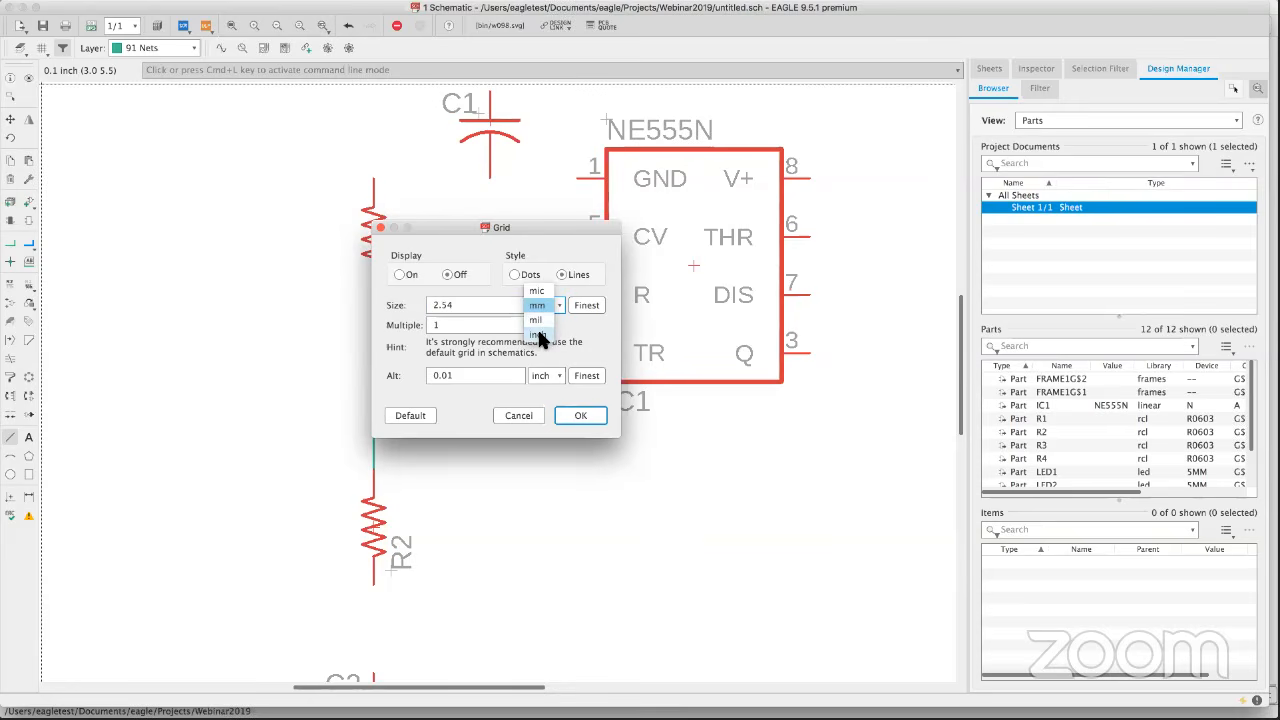
pyautogui.click(538, 319)
pyautogui.click(546, 309)
pyautogui.click(543, 317)
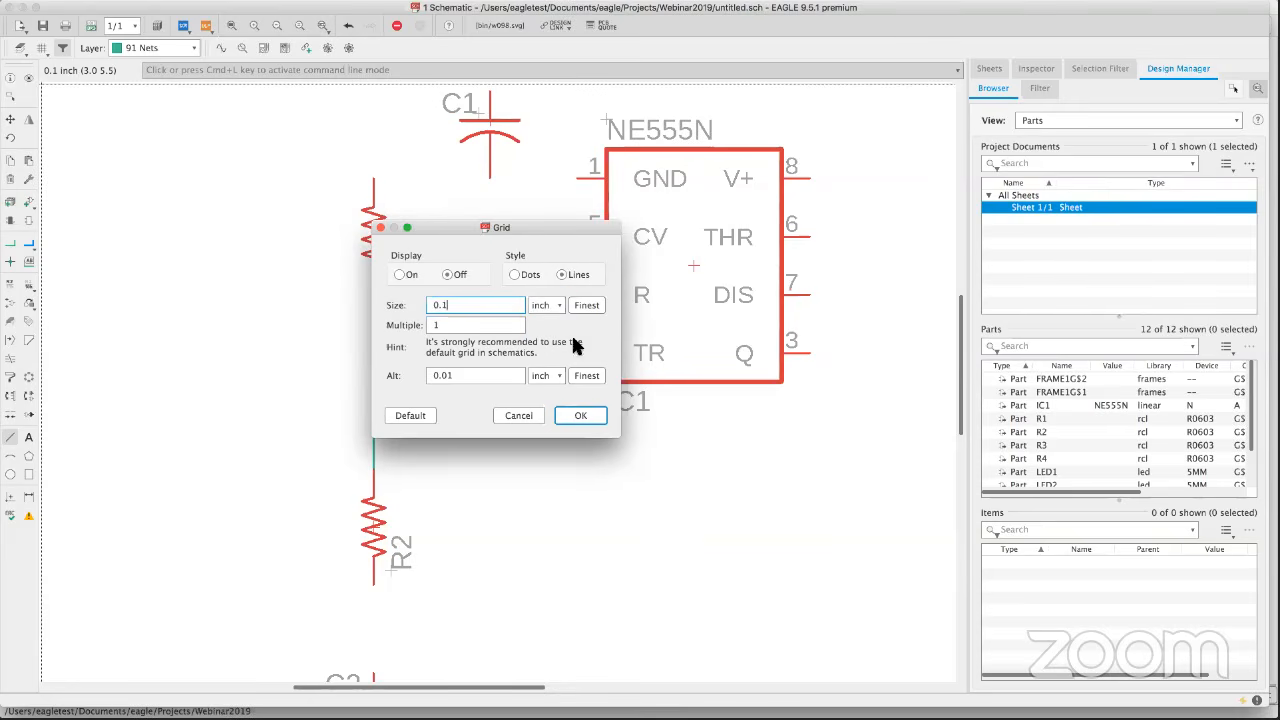
pyautogui.click(582, 416)
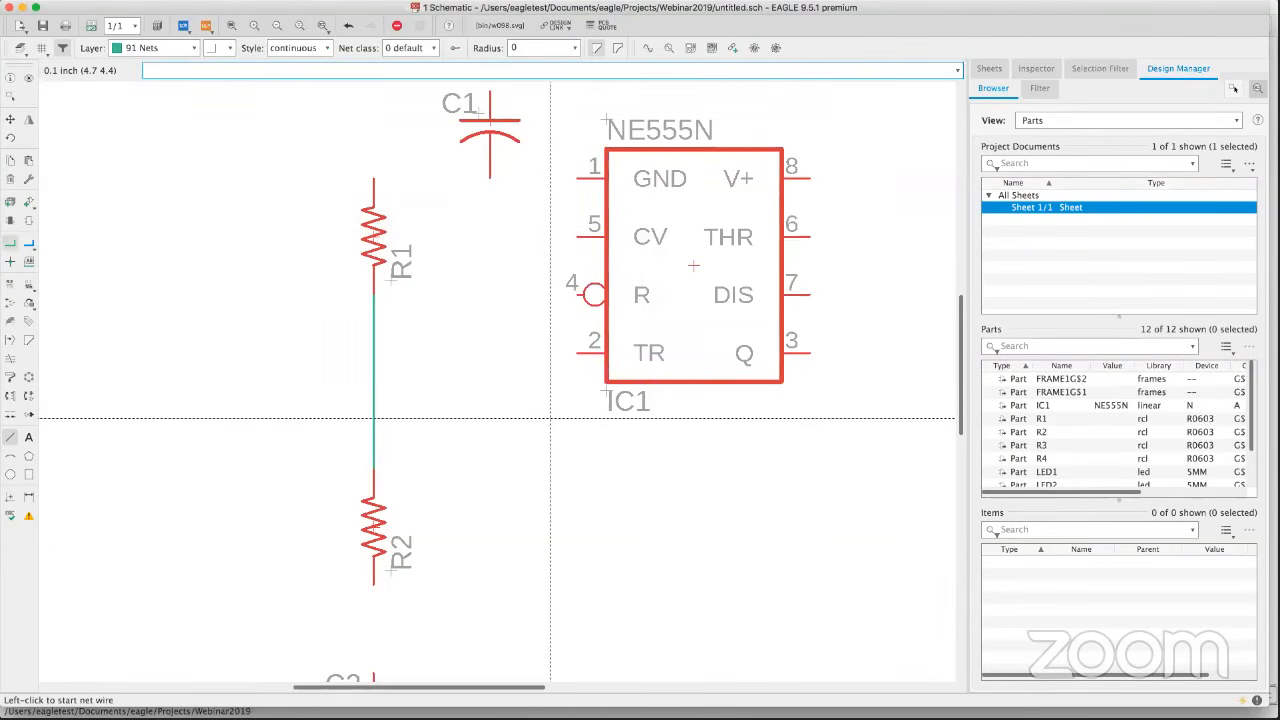
pyautogui.scroll(3, 486, 410)
pyautogui.scroll(-4, 465, 404)
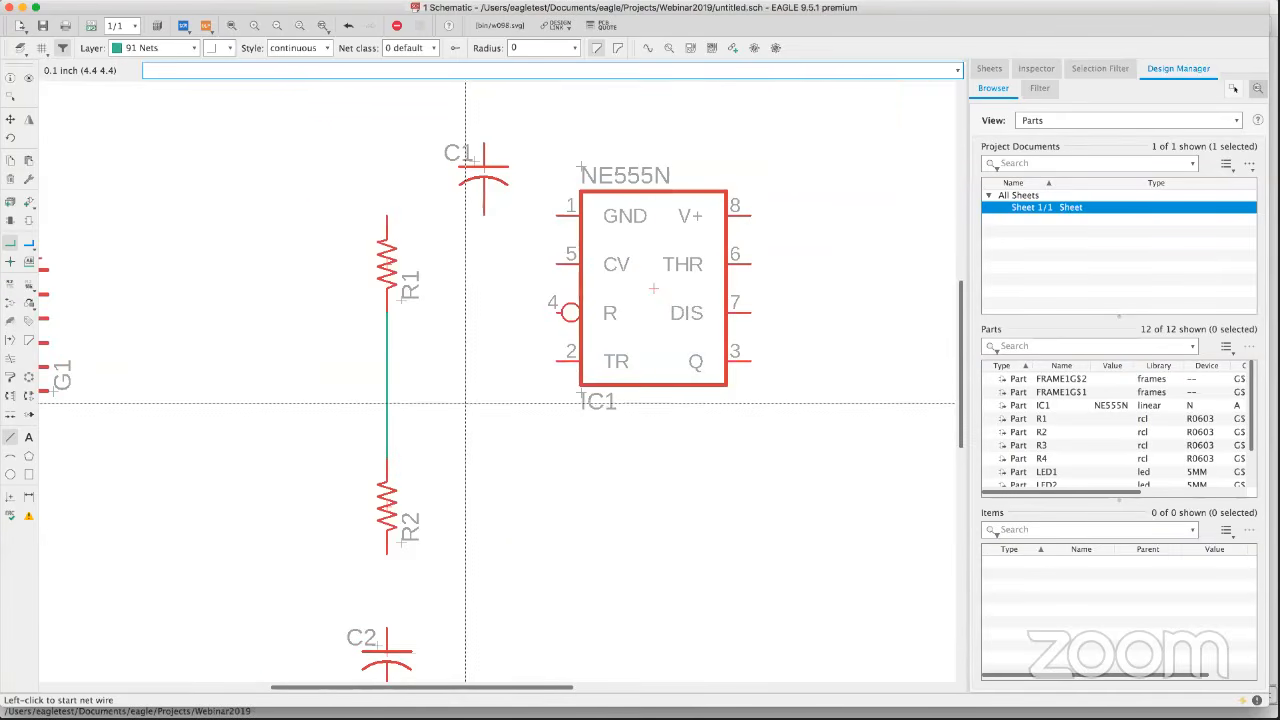
pyautogui.scroll(-2, 465, 395)
pyautogui.scroll(1, 464, 361)
pyautogui.scroll(-2, 464, 361)
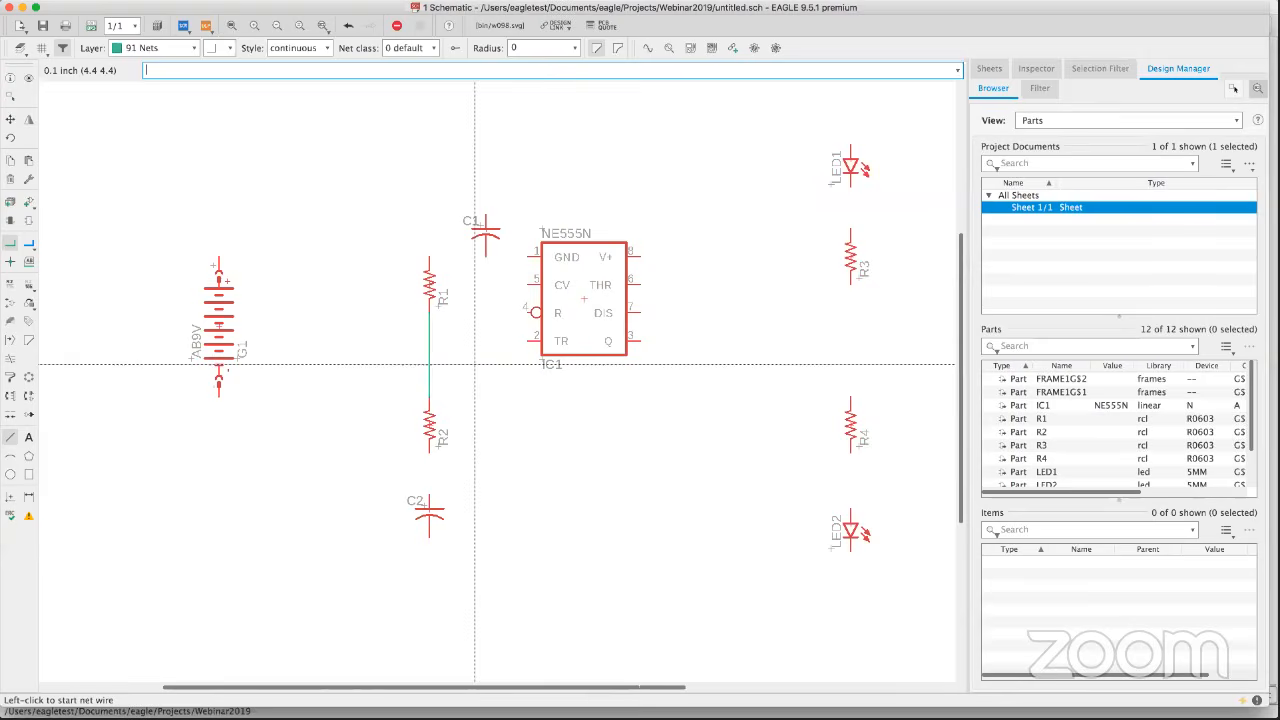
pyautogui.hscroll(2, 475, 365)
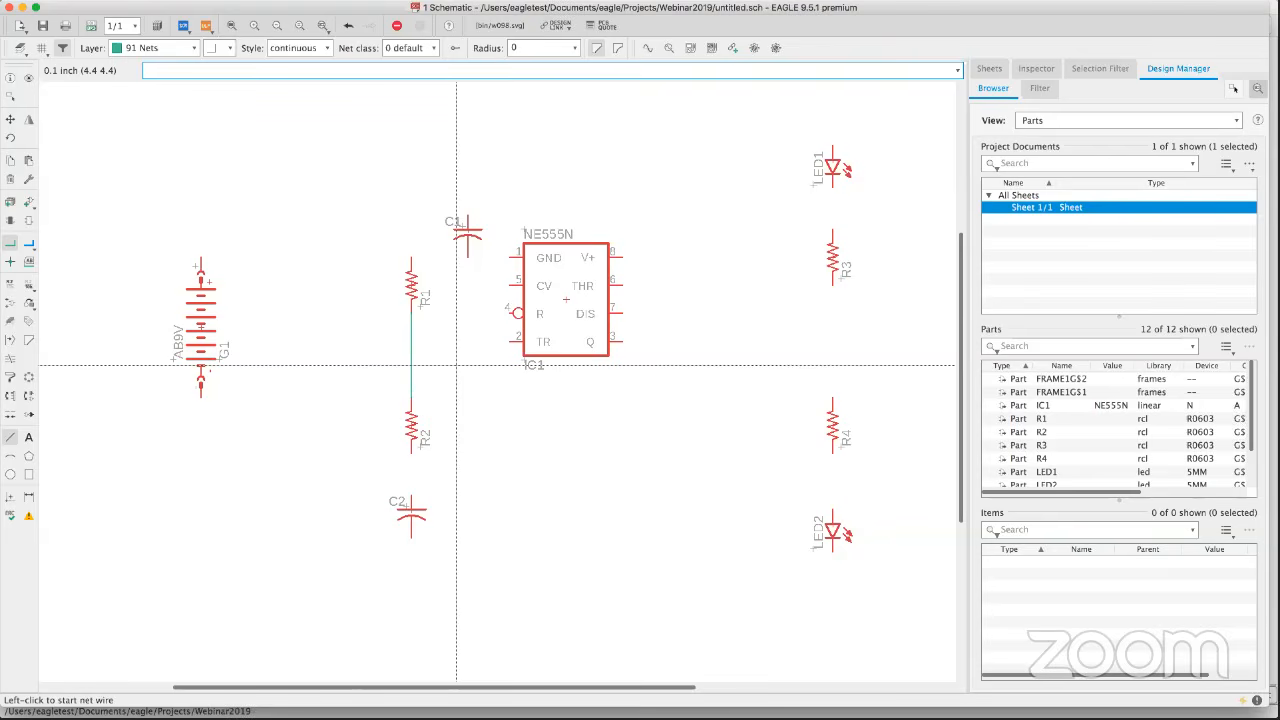
# Display the schematic grid as lines at 0.1 inch and accept the Grid settings.
pyautogui.click(40, 50)
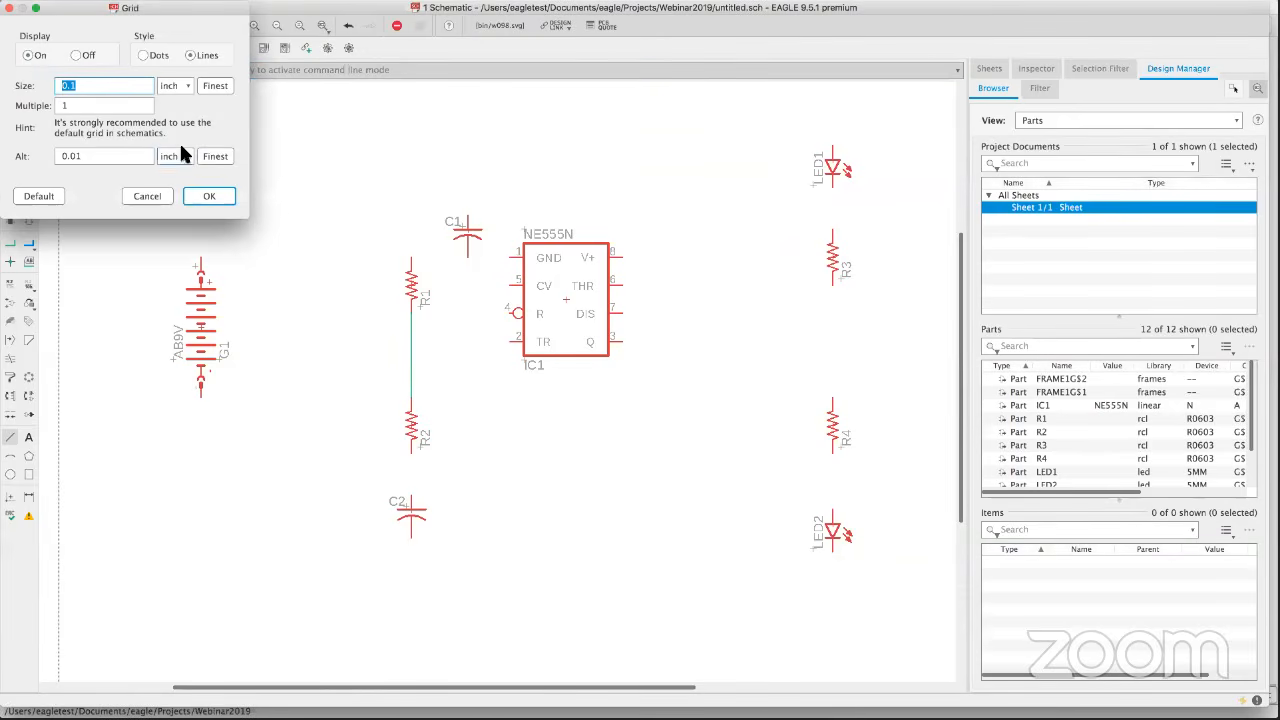
pyautogui.click(207, 196)
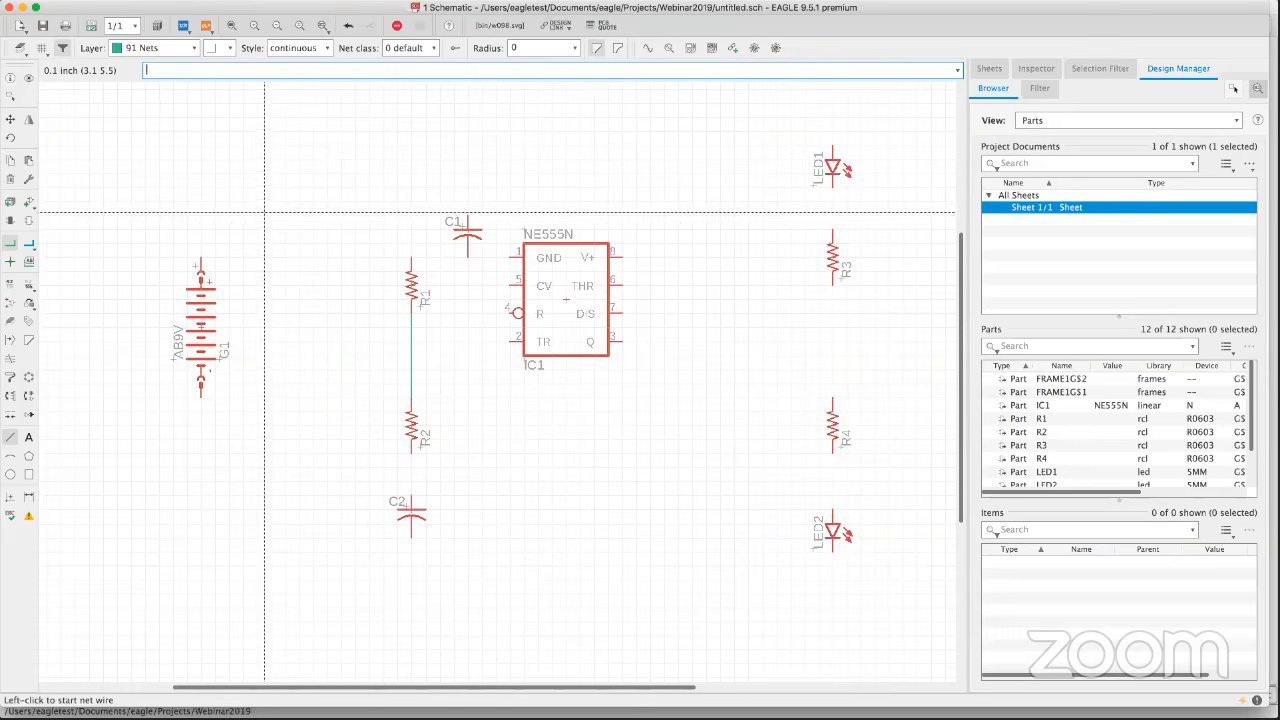
# Show layer 93 Pins, resume the Net command, and view the pins around R1 and the NE555N up close.
pyautogui.click(16, 54)
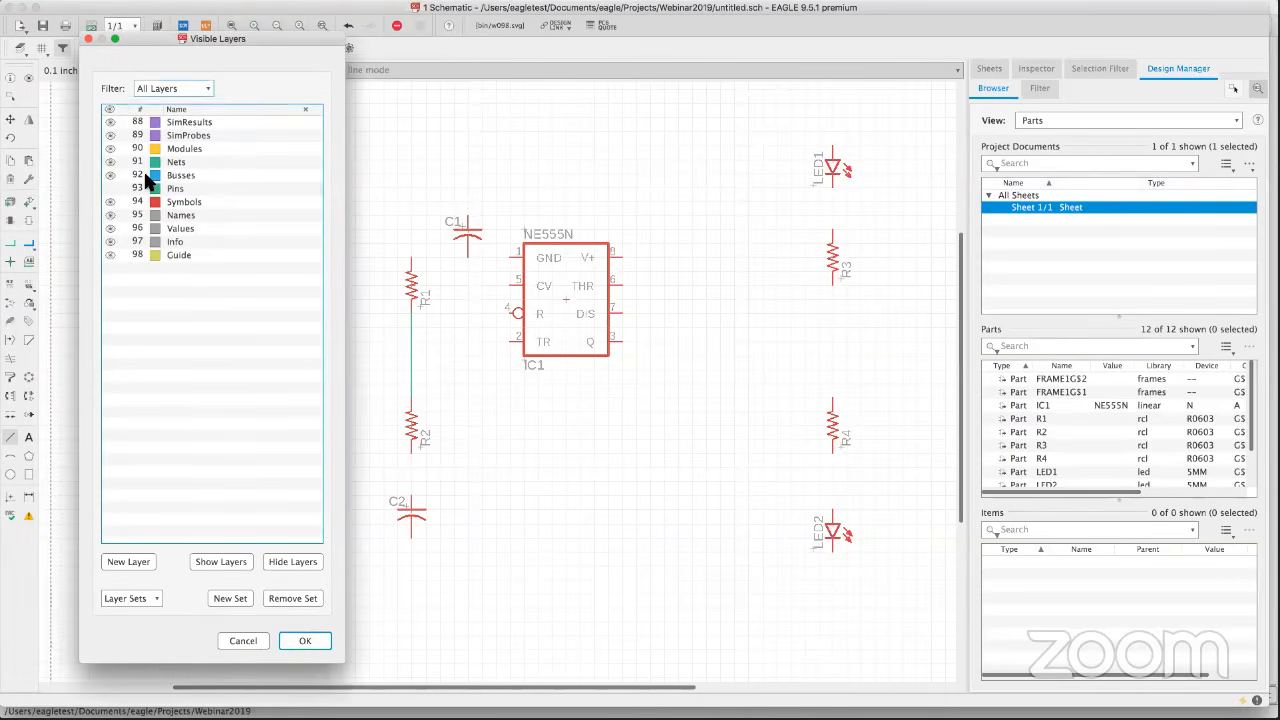
pyautogui.click(108, 188)
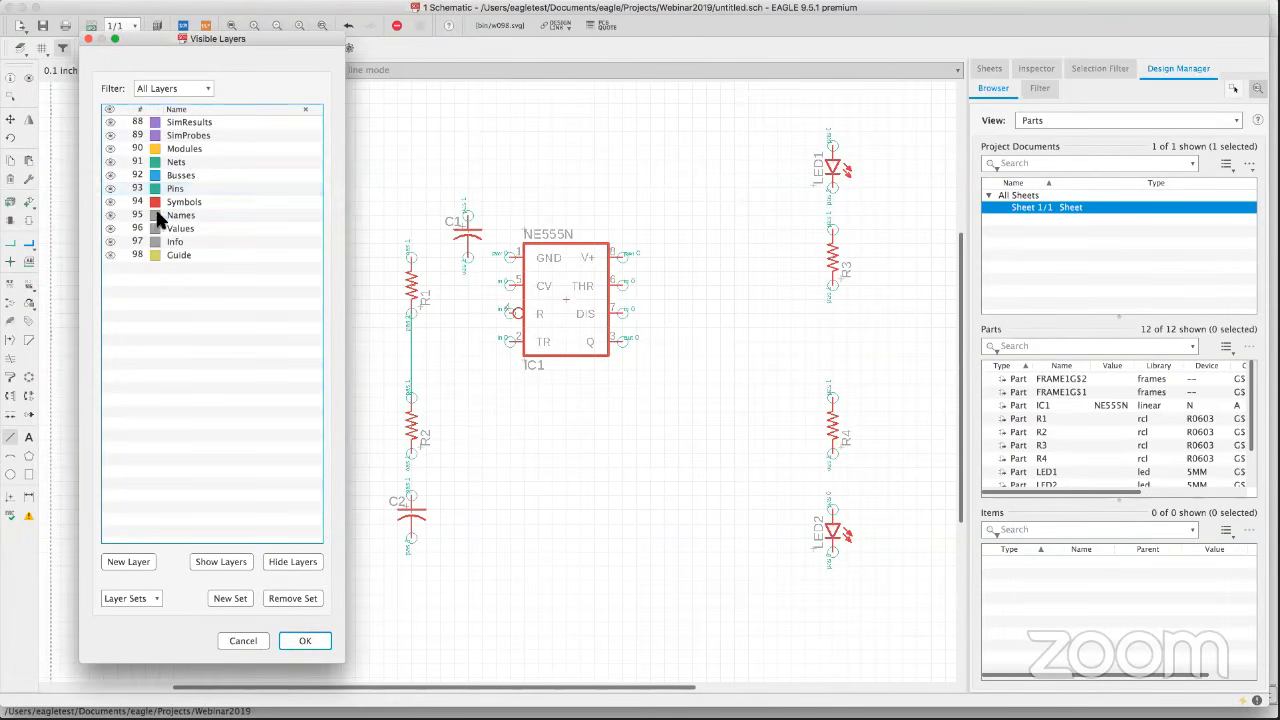
pyautogui.click(305, 640)
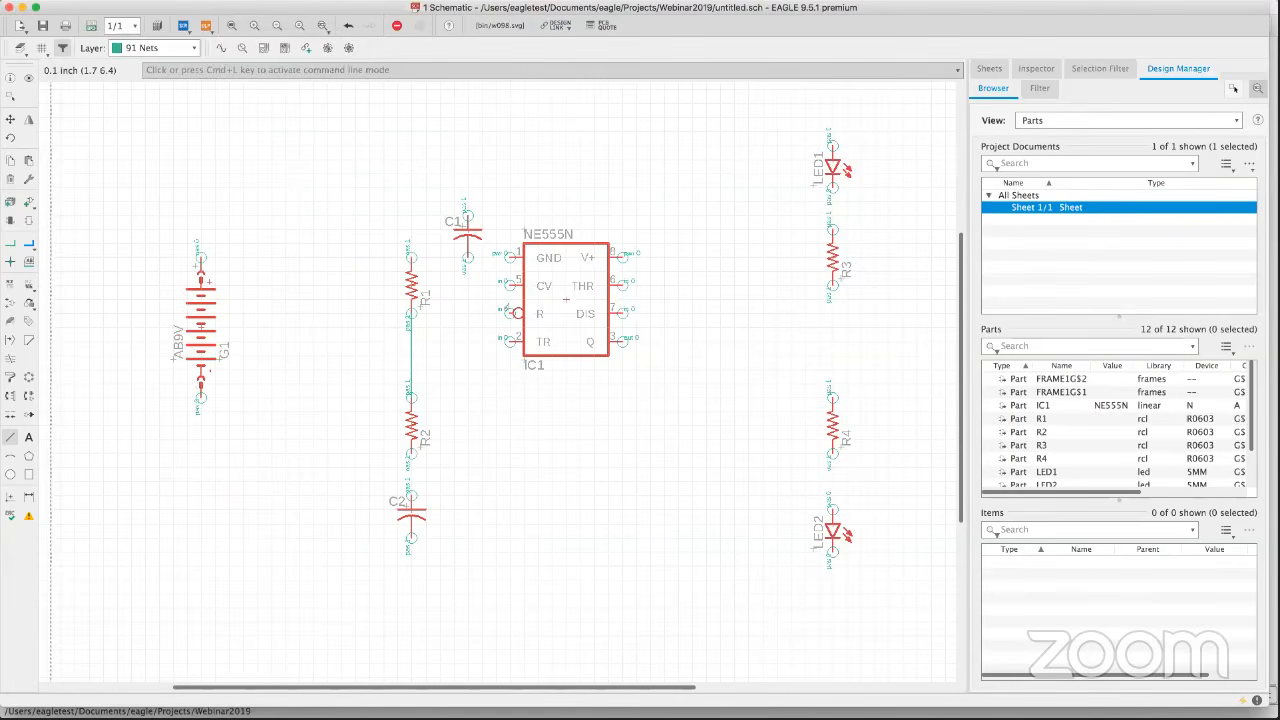
pyautogui.click(10, 243)
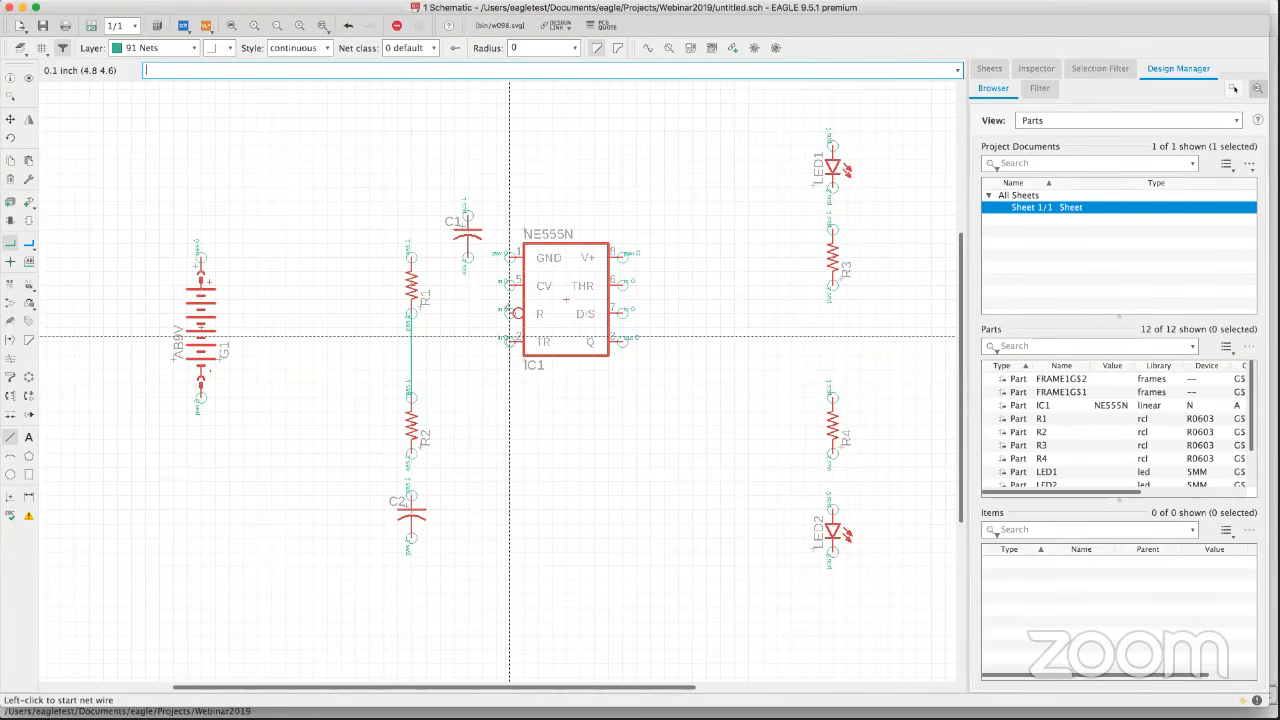
pyautogui.scroll(4, 512, 348)
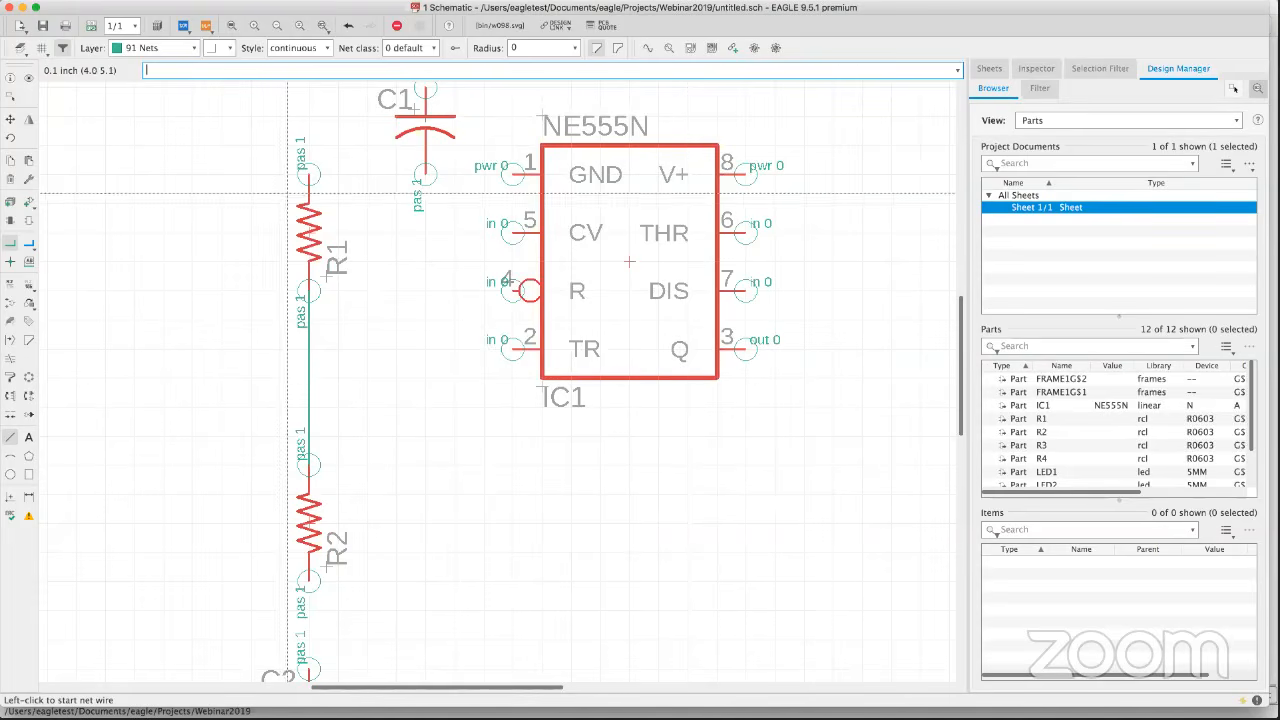
# Hide layer 93 Pins again while leaving the Symbols layer visible.
pyautogui.click(18, 55)
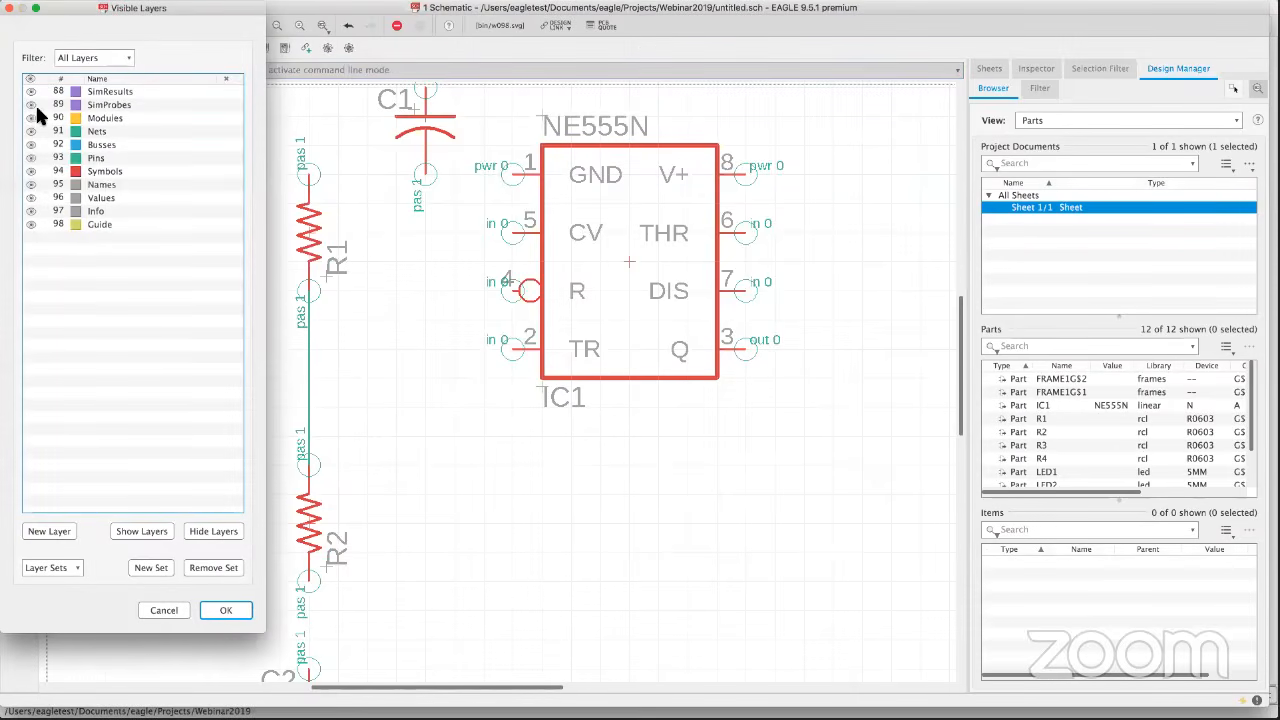
pyautogui.click(31, 174)
pyautogui.click(31, 173)
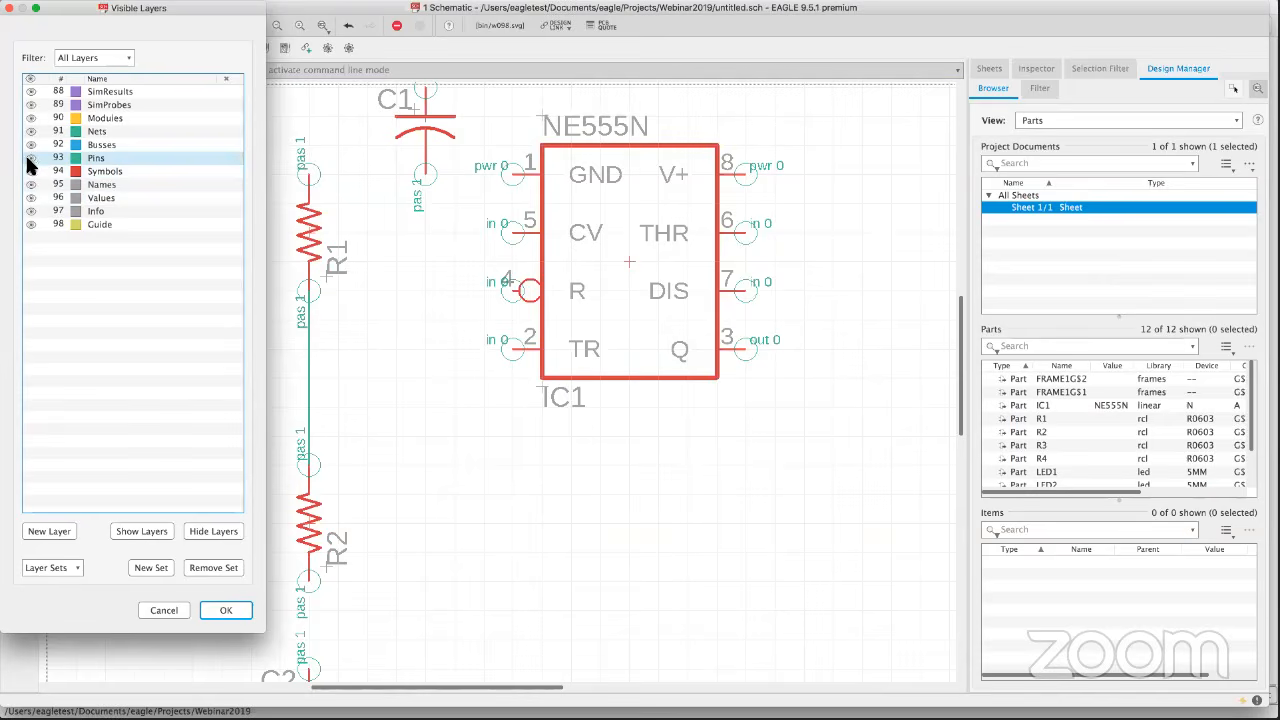
pyautogui.click(31, 158)
pyautogui.click(235, 611)
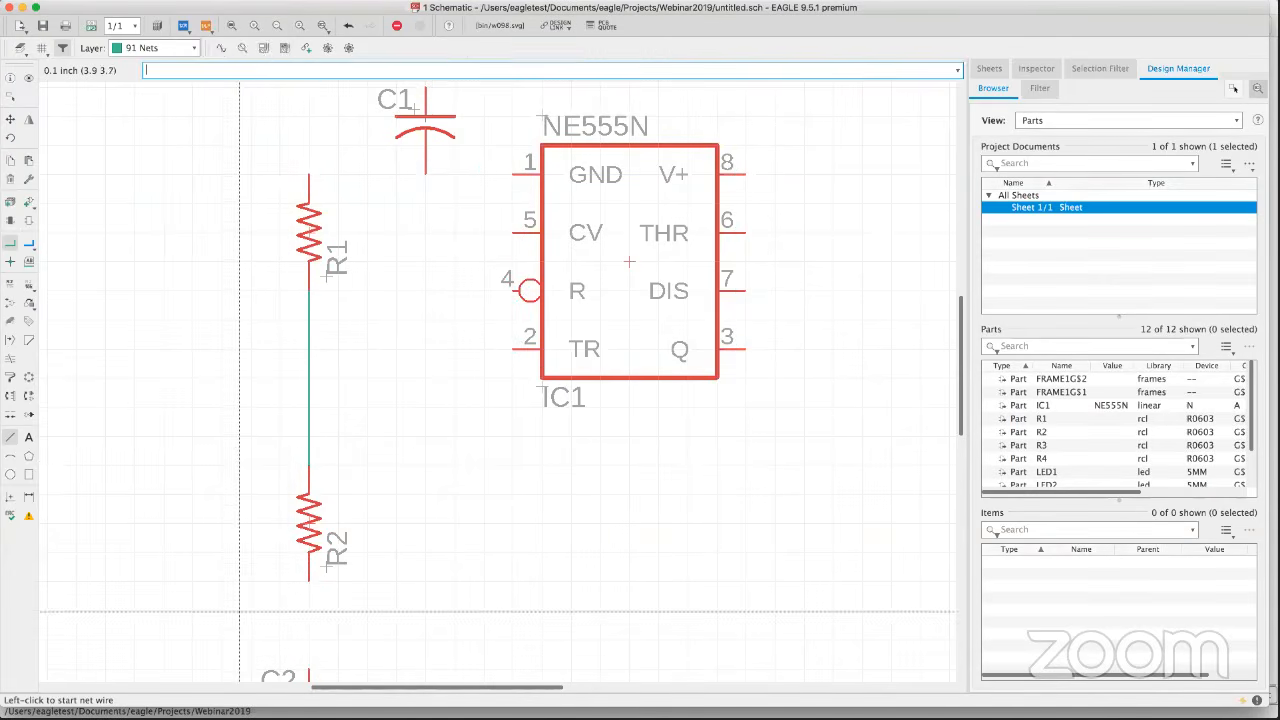
# Draw a straight net from the lower pin of R2 to the upper pin of C2.
pyautogui.scroll(5, 300, 428)
pyautogui.scroll(-8, 302, 424)
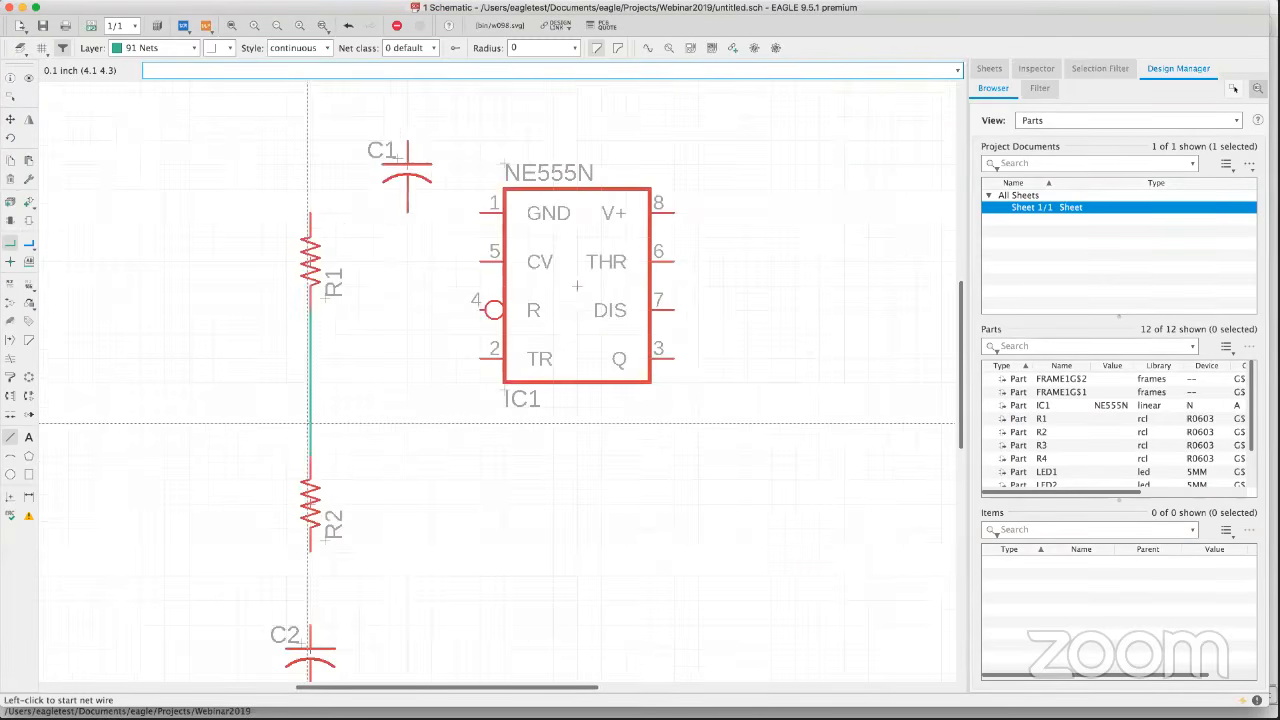
pyautogui.scroll(-1, 343, 409)
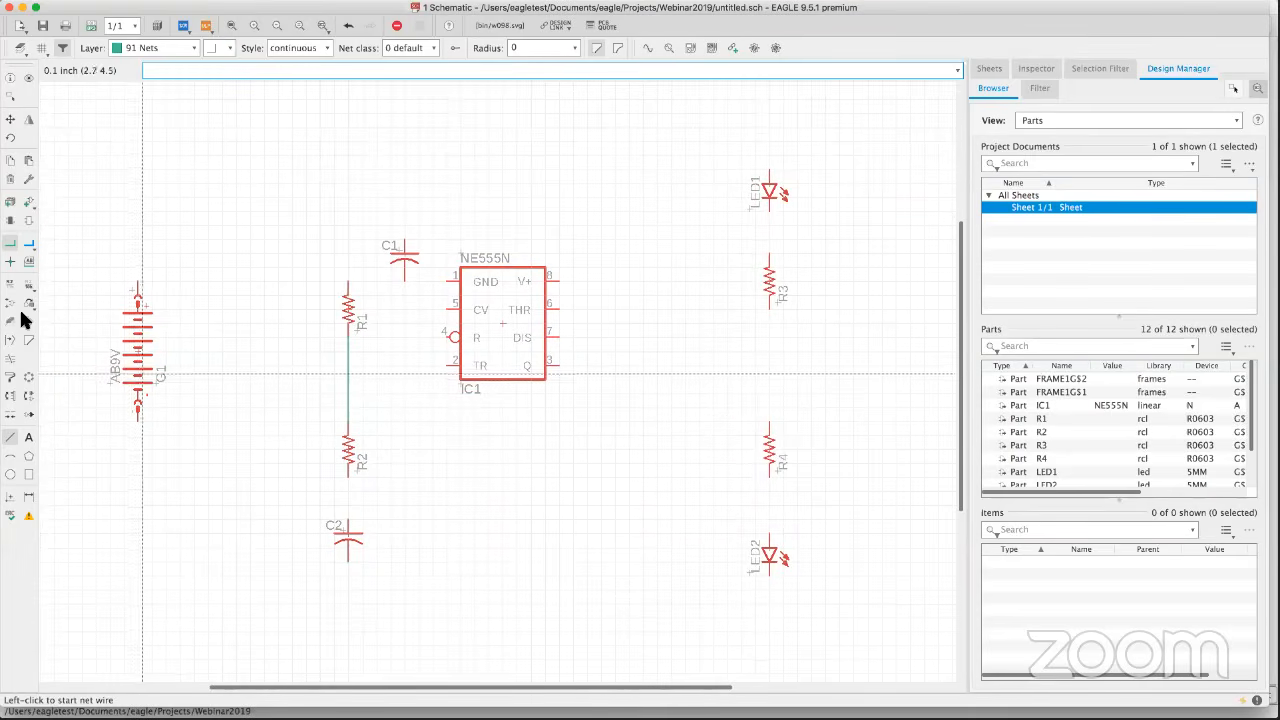
pyautogui.click(347, 481)
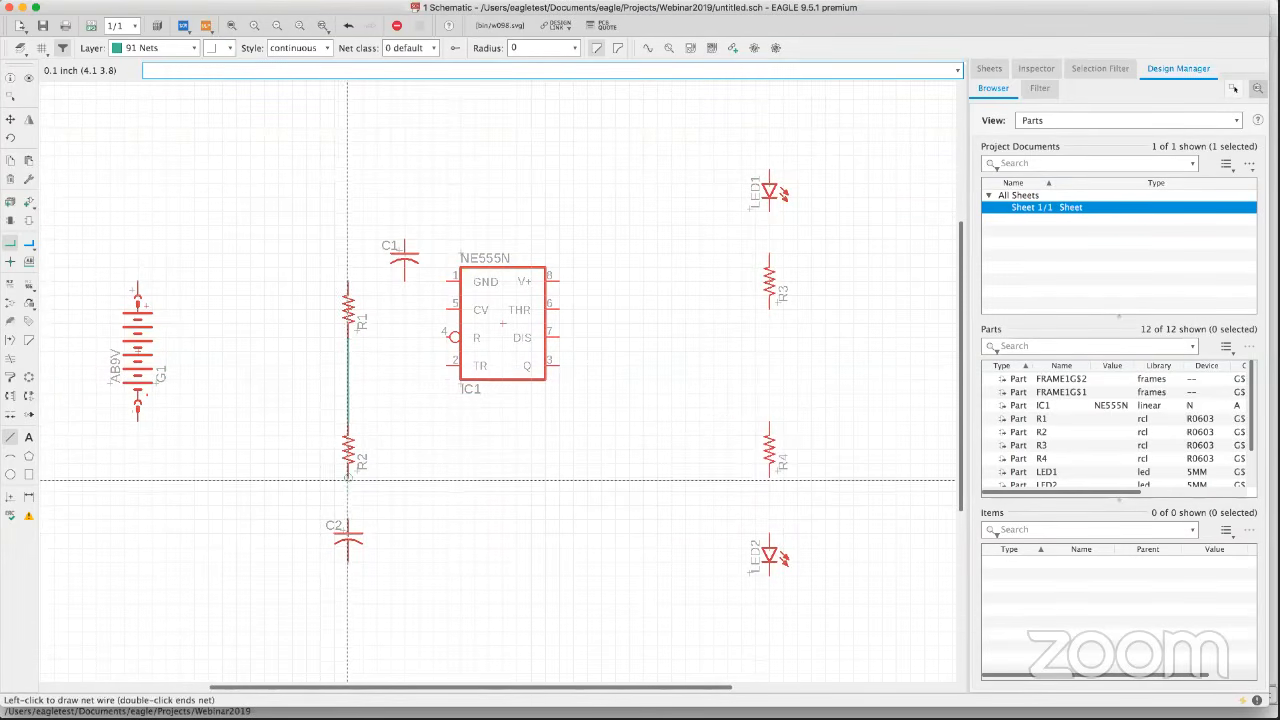
pyautogui.click(349, 518)
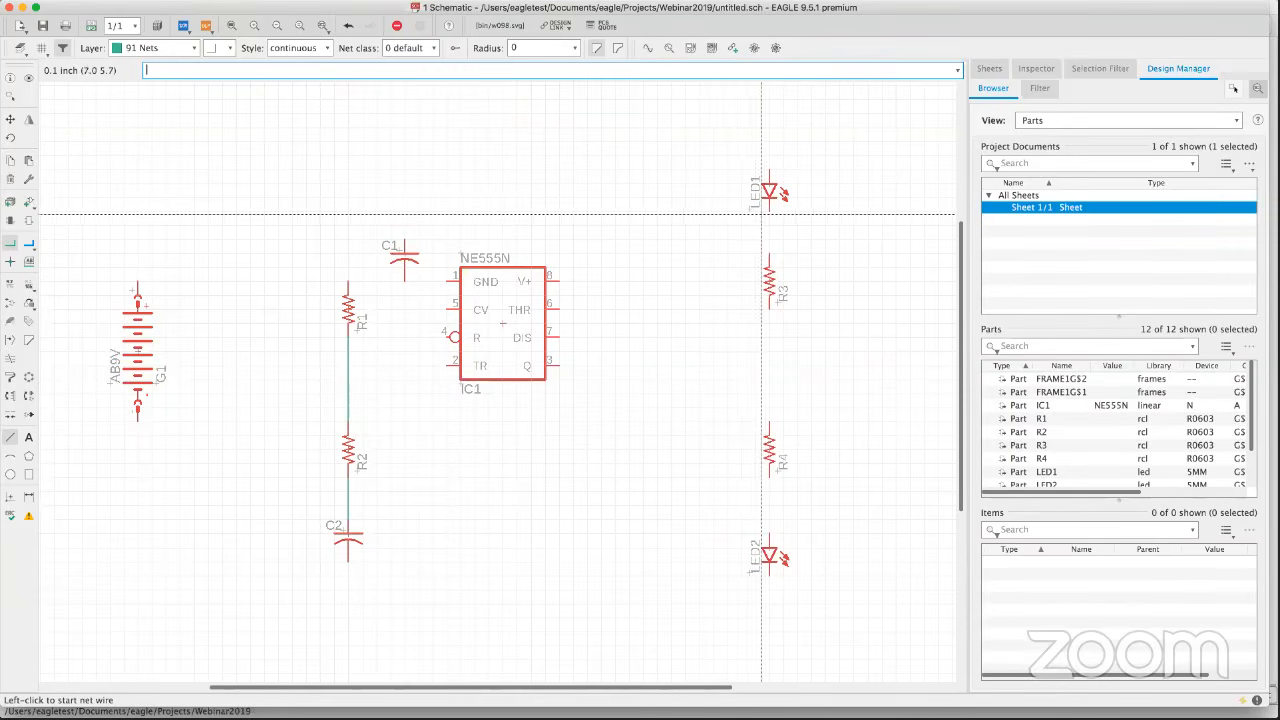
# Draw vertical nets linking LED1 to R3, R3 to R4, and R4 to LED2 in one chain.
pyautogui.click(769, 210)
pyautogui.click(769, 263)
pyautogui.click(771, 309)
pyautogui.press('Escape')
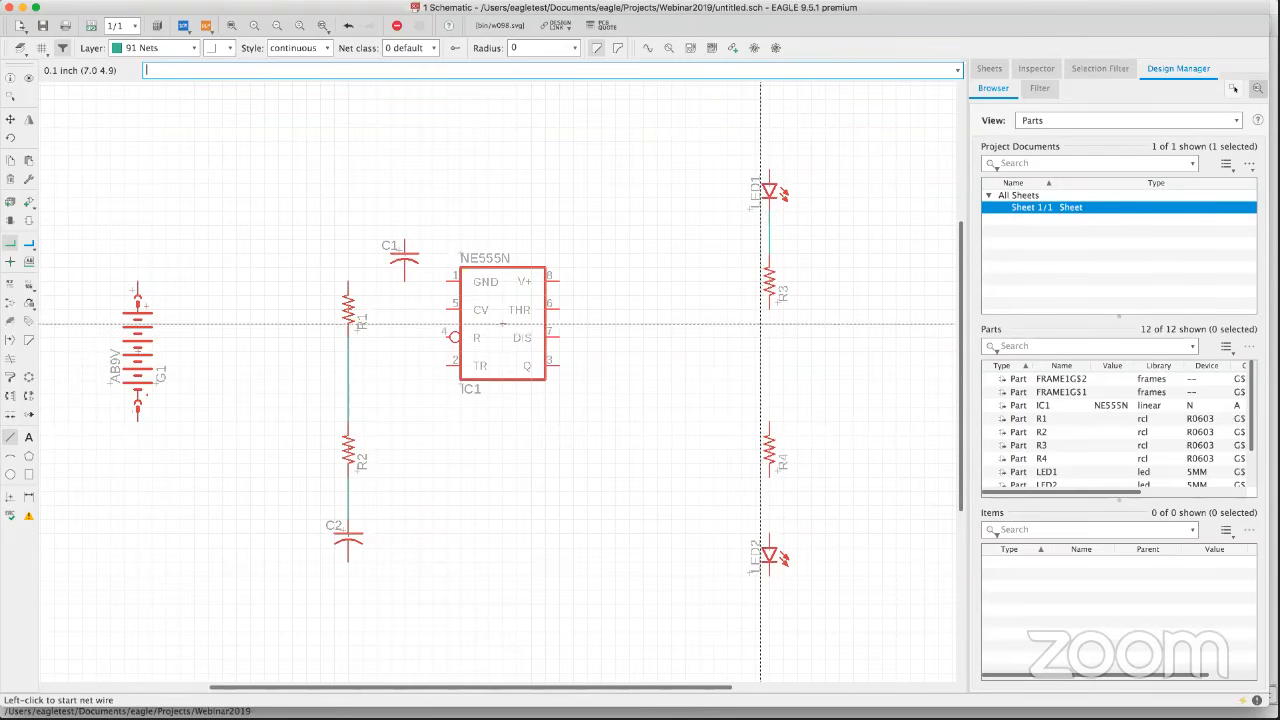
pyautogui.click(771, 311)
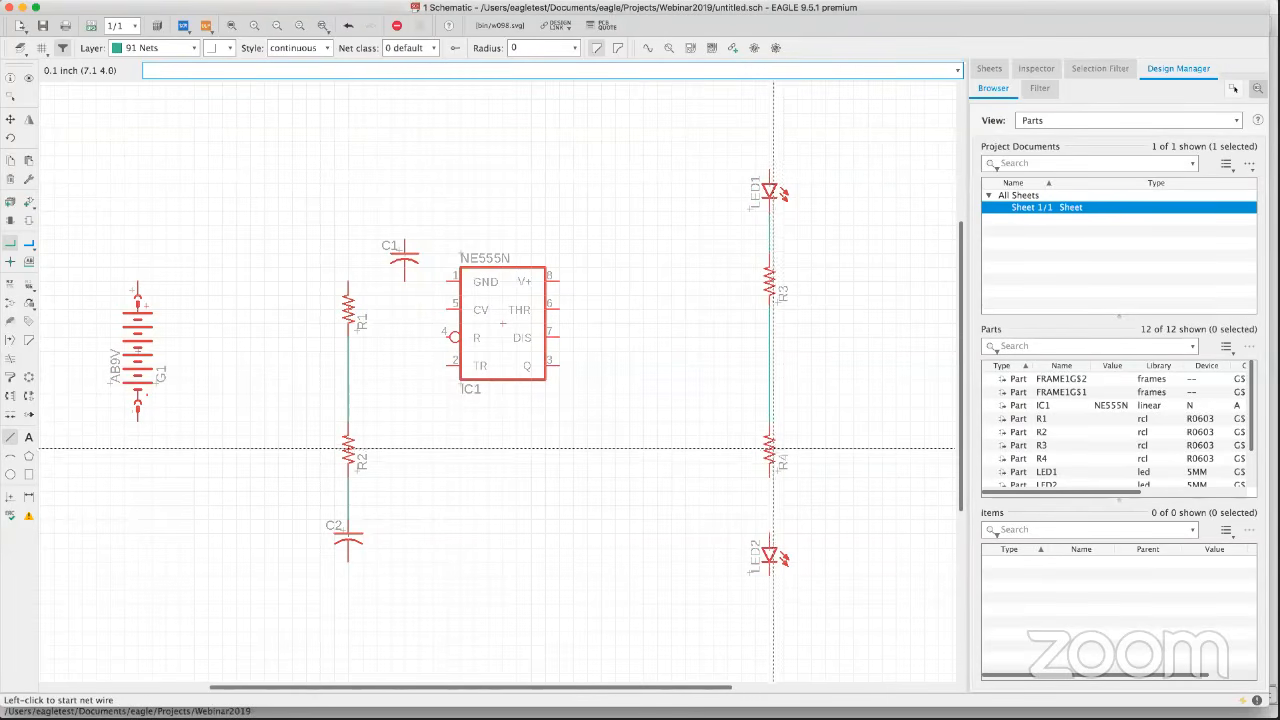
pyautogui.click(771, 531)
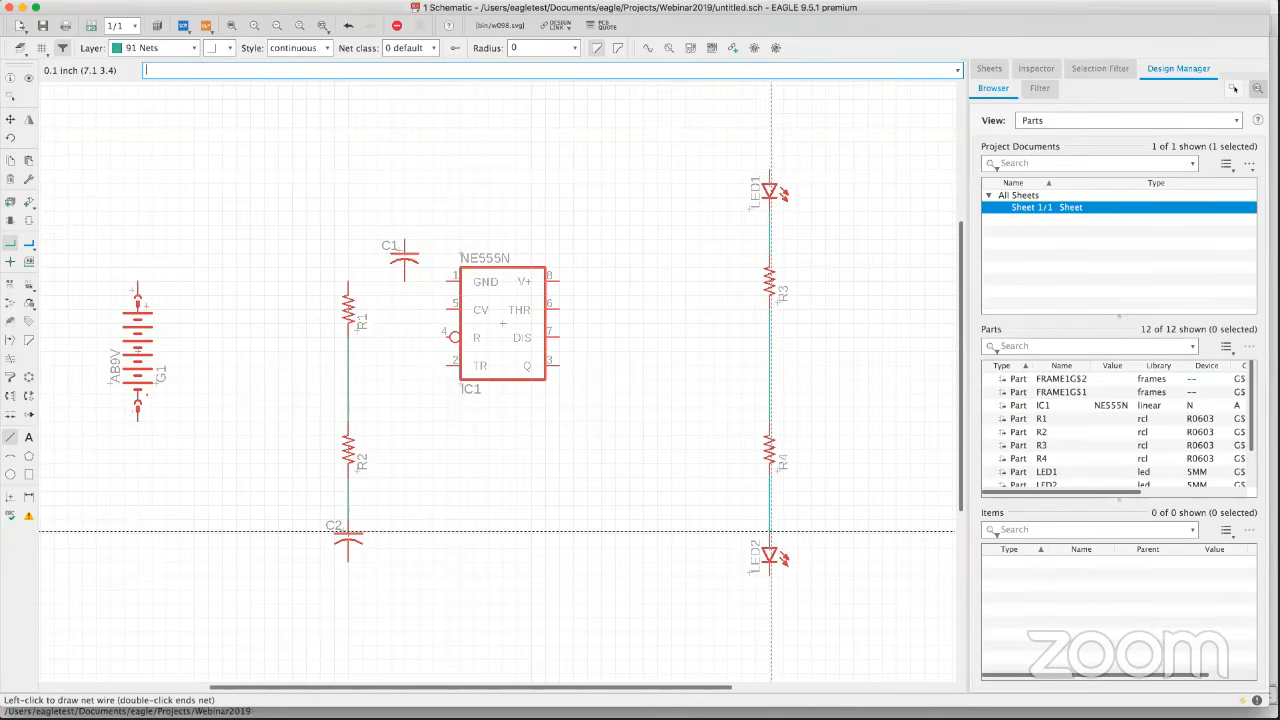
# Try connecting the NE555N's DIS pin 7 to the net between R3 and R4, and delete that net.
pyautogui.click(558, 337)
pyautogui.click(771, 338)
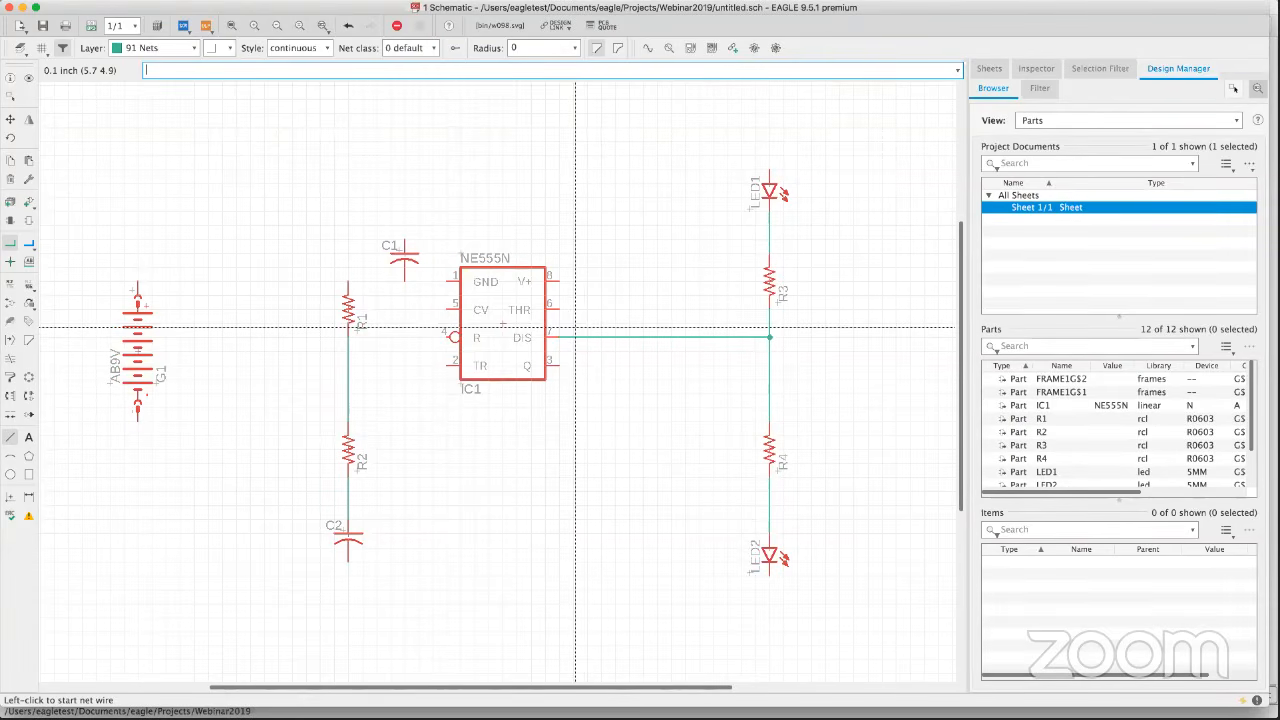
pyautogui.click(9, 180)
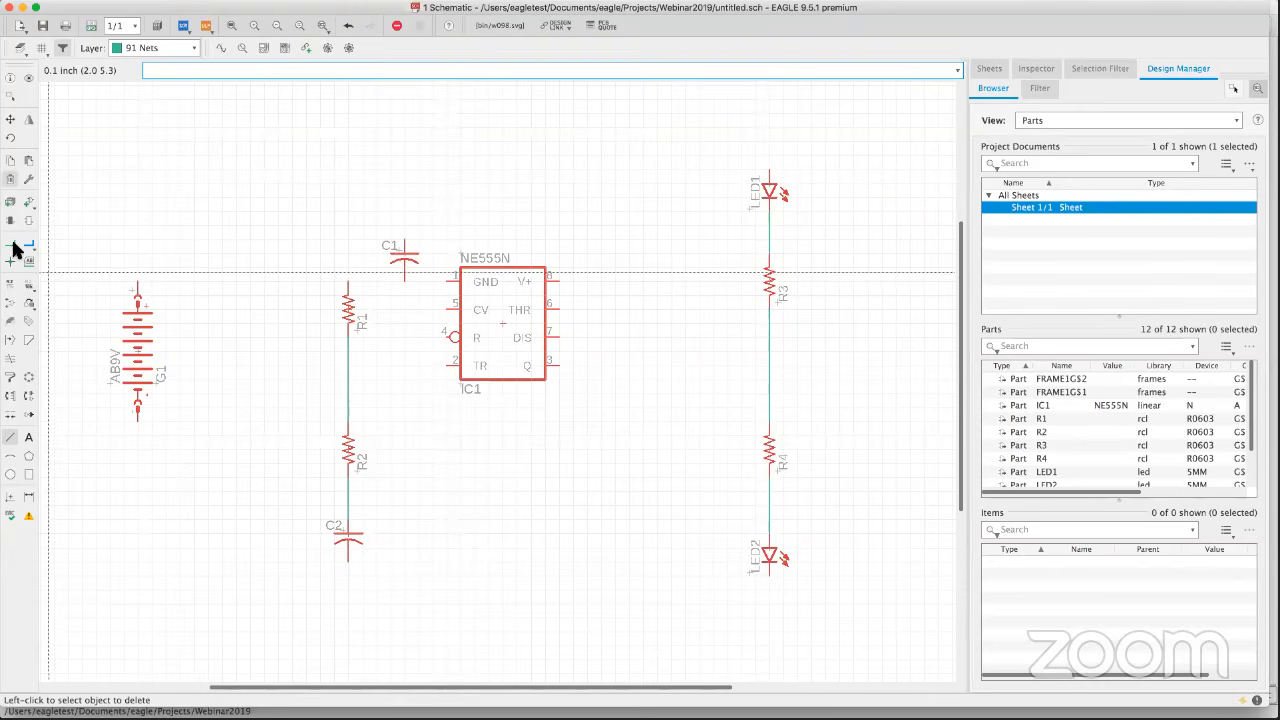
# Draw a straight net from the NE555N's Q pin 3 to the net between R3 and R4.
pyautogui.click(10, 244)
pyautogui.click(557, 366)
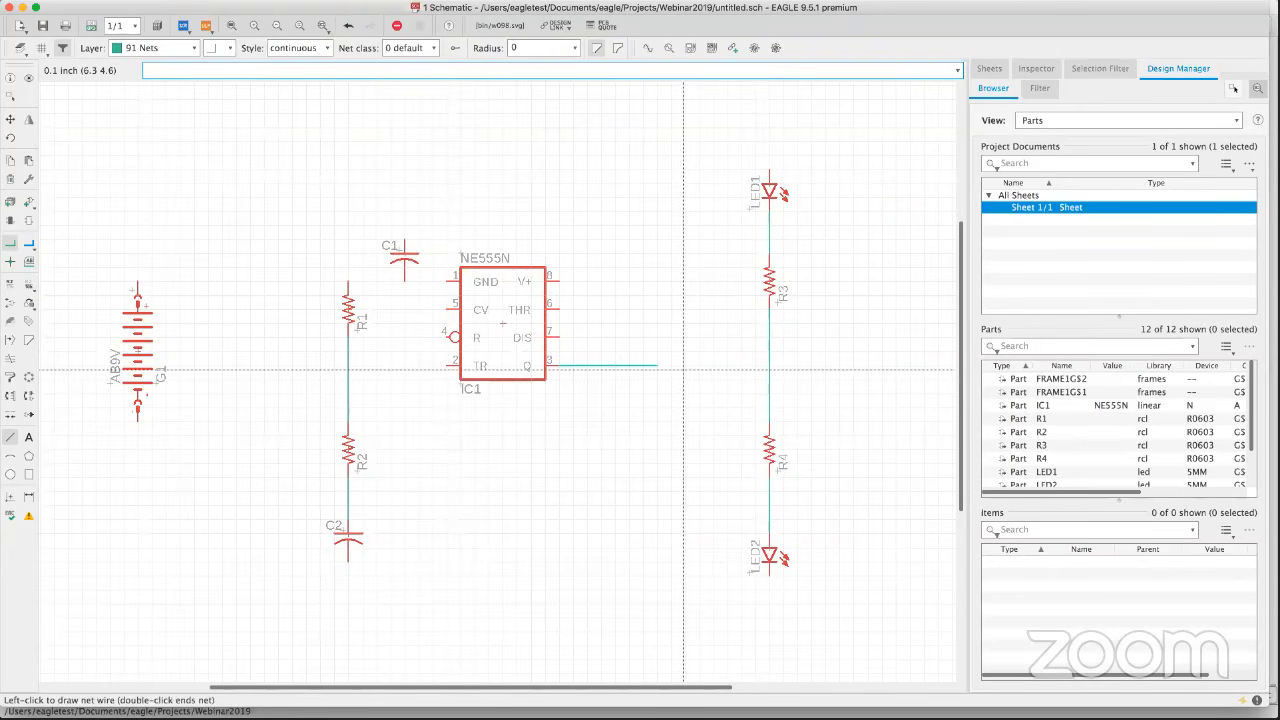
pyautogui.click(770, 366)
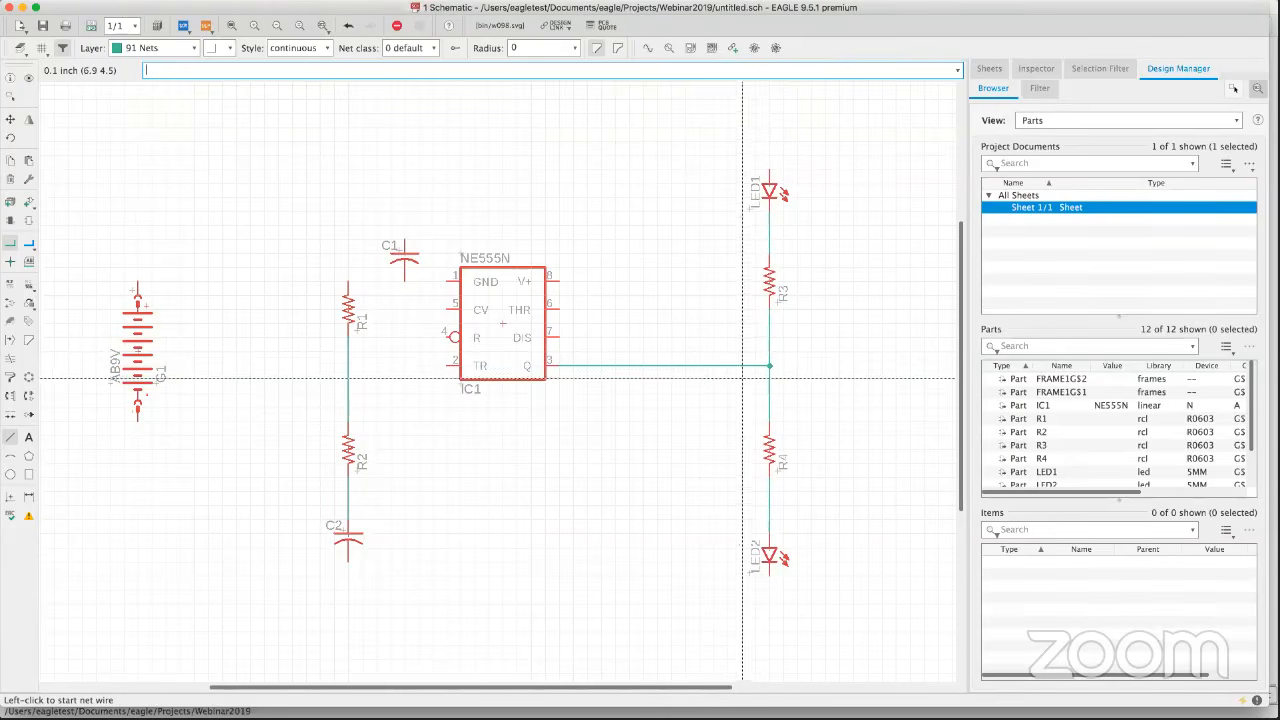
# Route a net from the NE555N's DIS pin 7 around beneath the chip to the net between R1 and R2.
pyautogui.scroll(3, 752, 372)
pyautogui.moveTo(763, 372); pyautogui.dragTo(671, 376, button='middle')
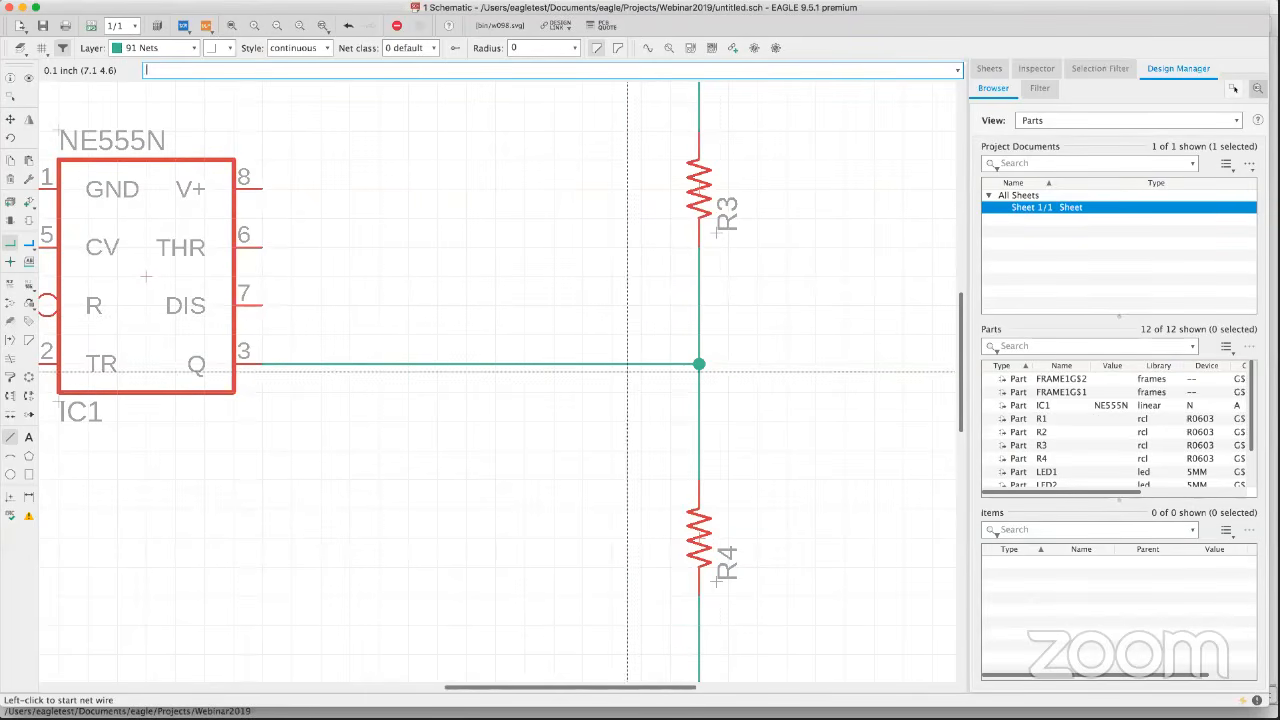
pyautogui.scroll(-2, 391, 367)
pyautogui.moveTo(391, 367); pyautogui.dragTo(642, 357, button='middle')
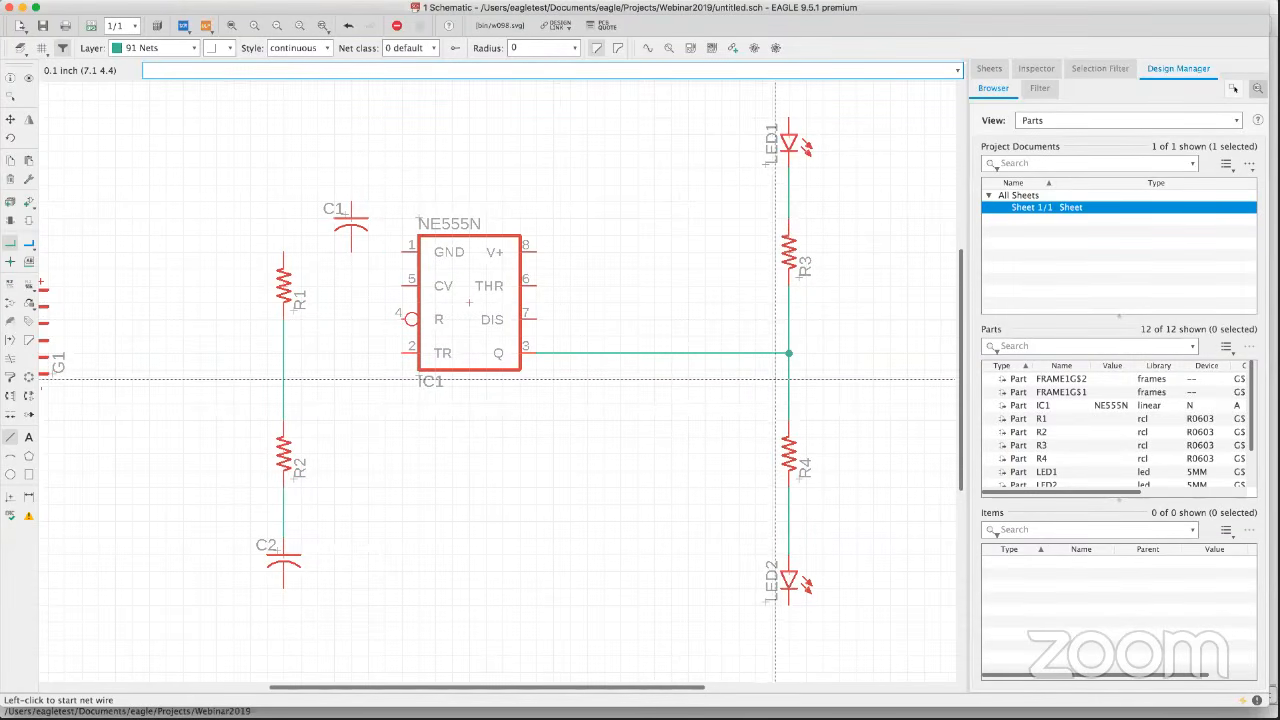
pyautogui.scroll(-5, 585, 409)
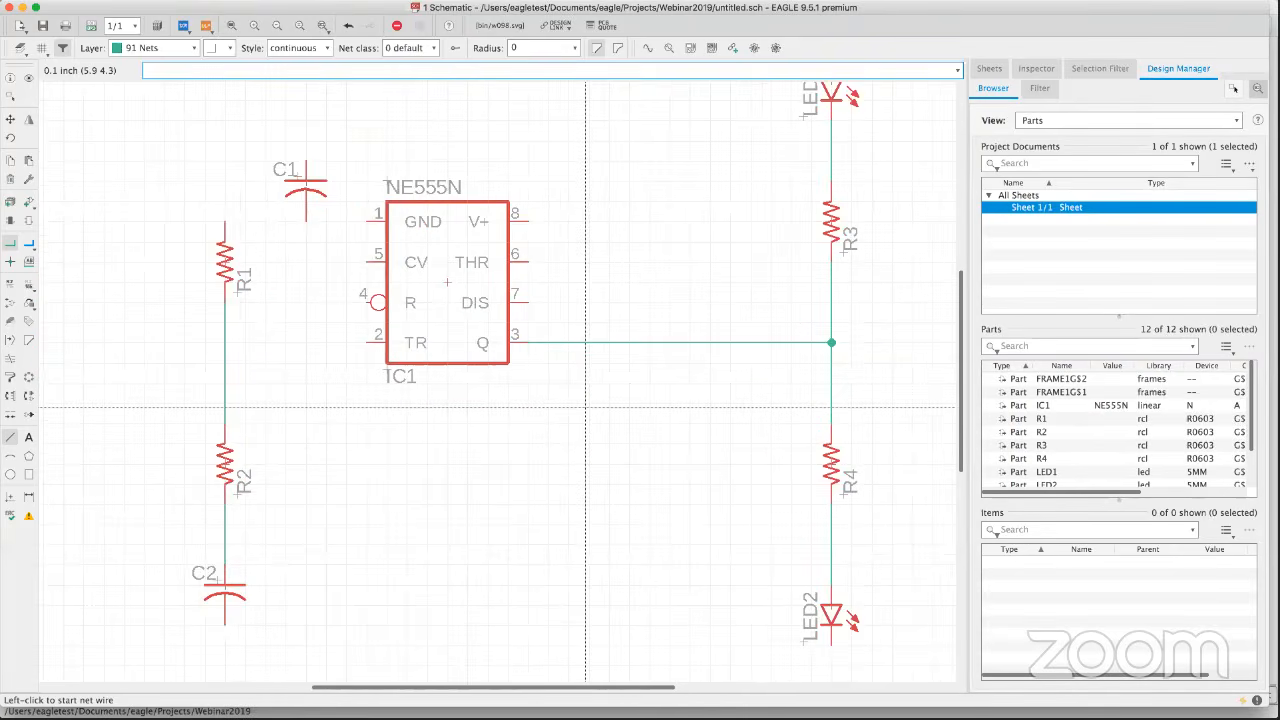
pyautogui.scroll(3, 587, 407)
pyautogui.moveTo(587, 407); pyautogui.dragTo(638, 399, button='middle')
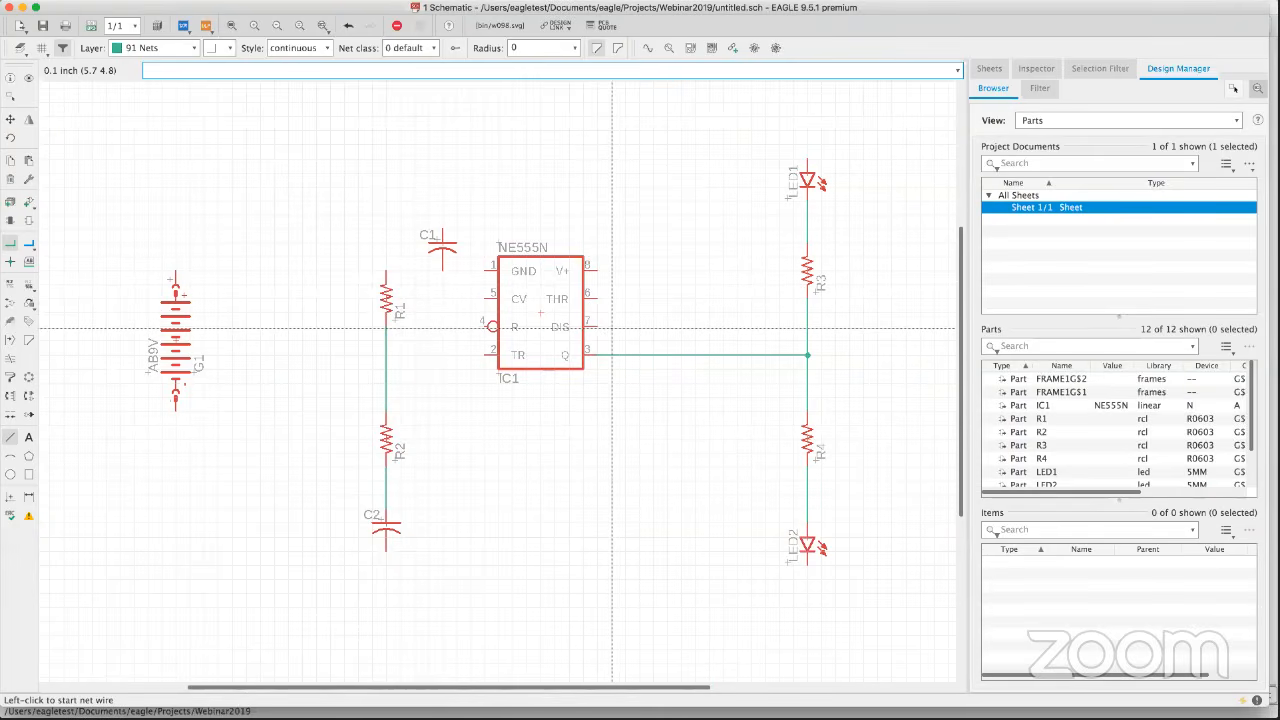
pyautogui.click(589, 327)
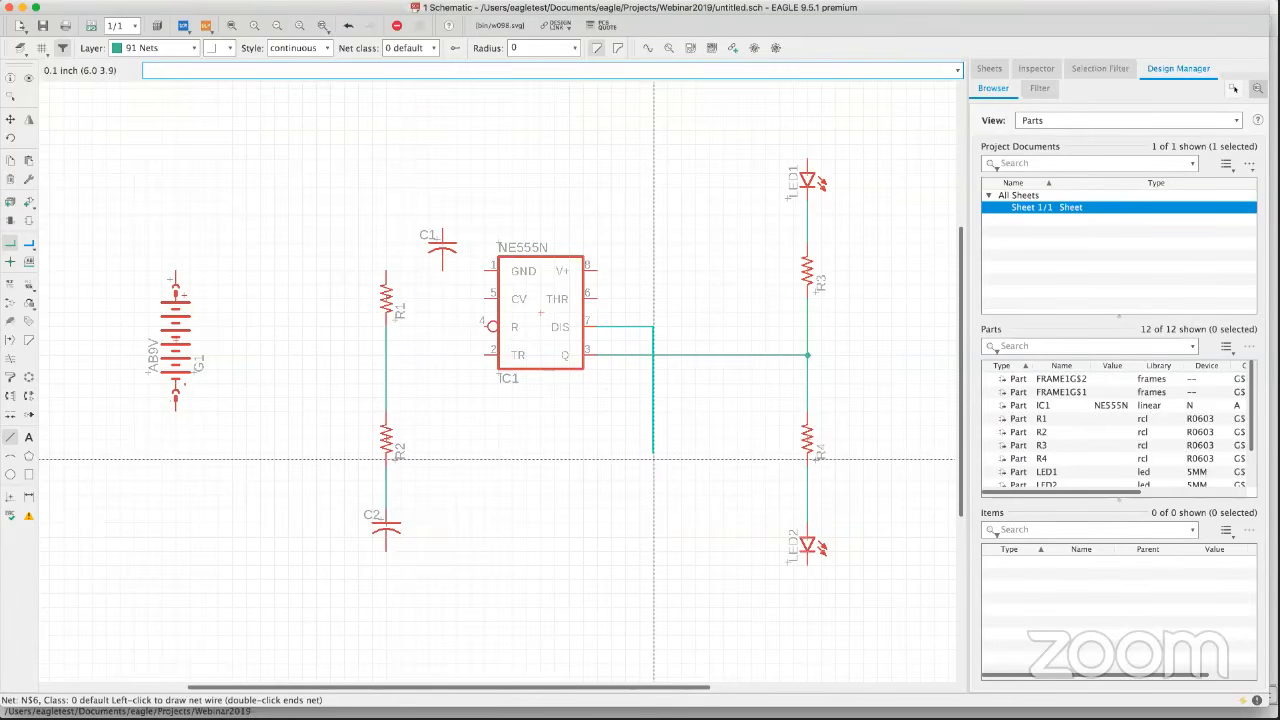
pyautogui.click(653, 454)
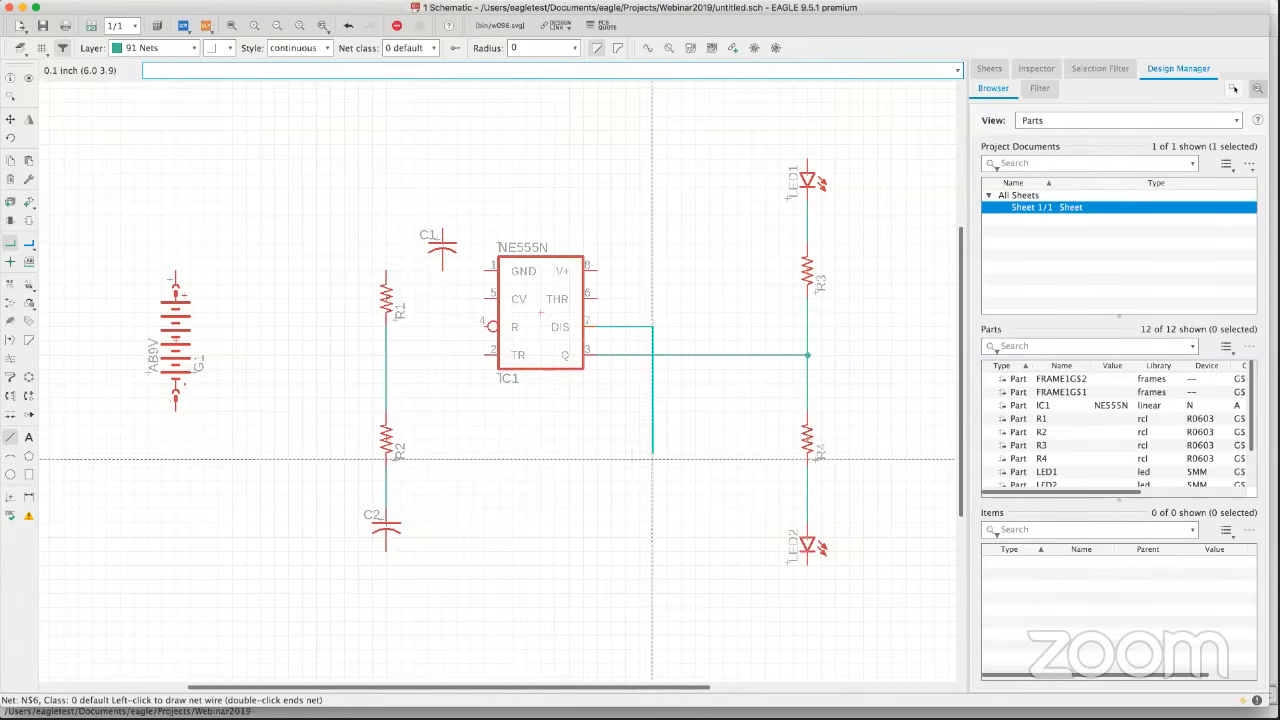
pyautogui.click(387, 396)
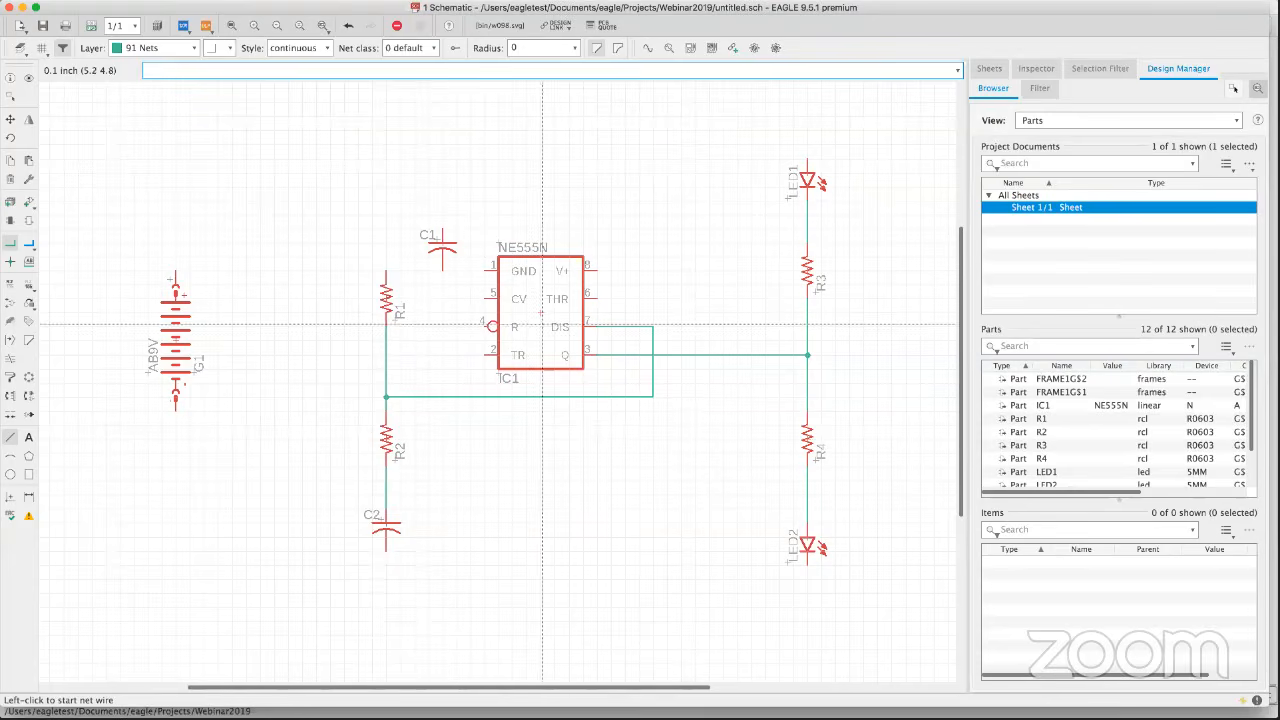
# Connect the NE555N's THR pin 6 and TR pin 2 to the net between R2 and C2.
pyautogui.click(597, 299)
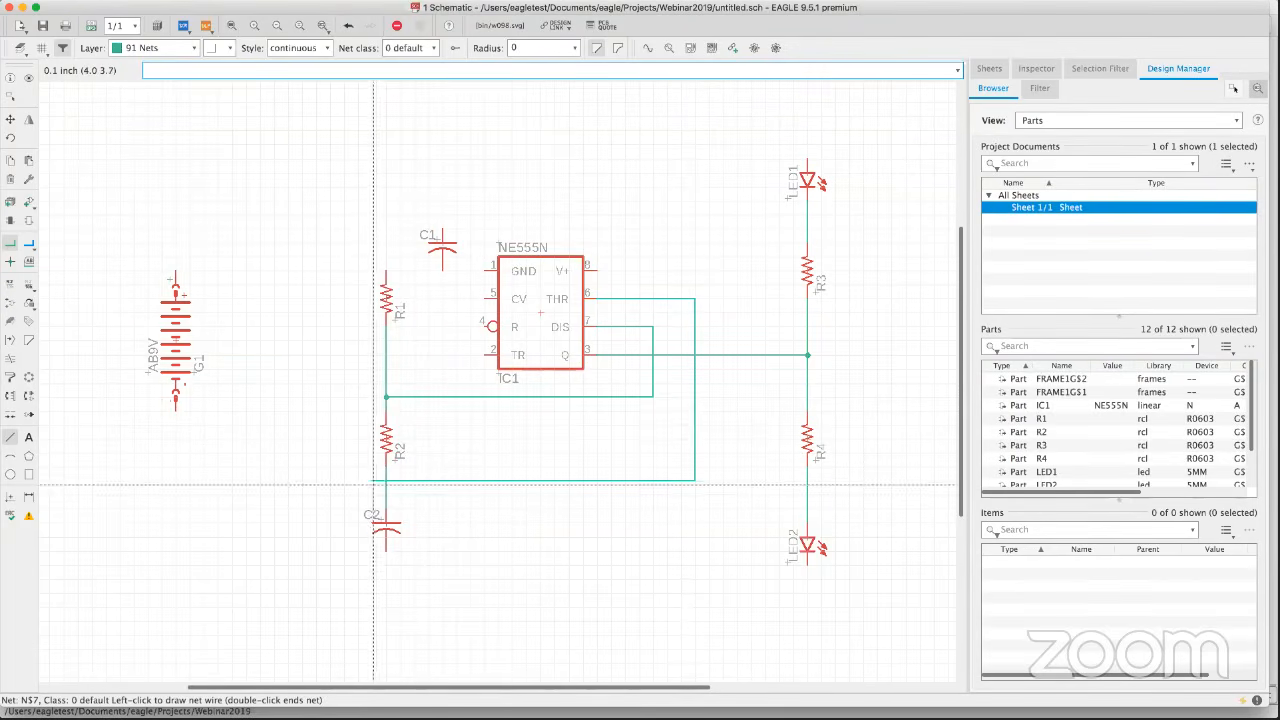
pyautogui.click(380, 485)
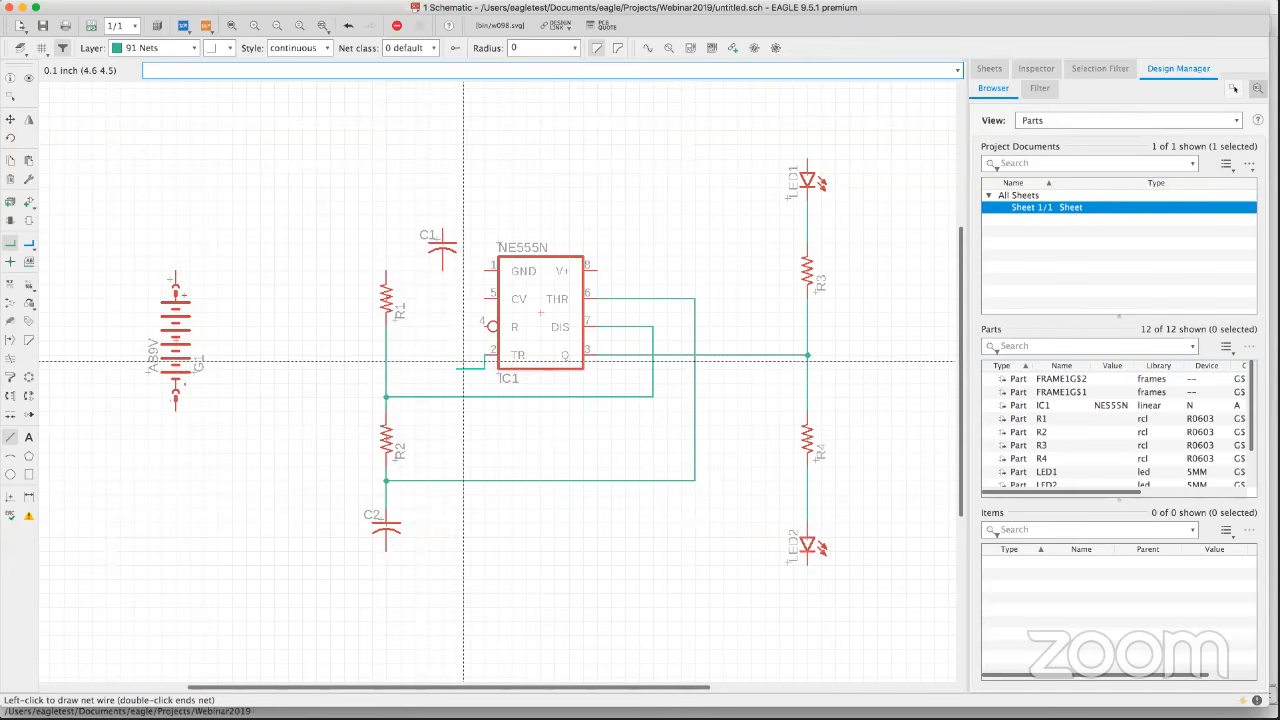
pyautogui.click(456, 481)
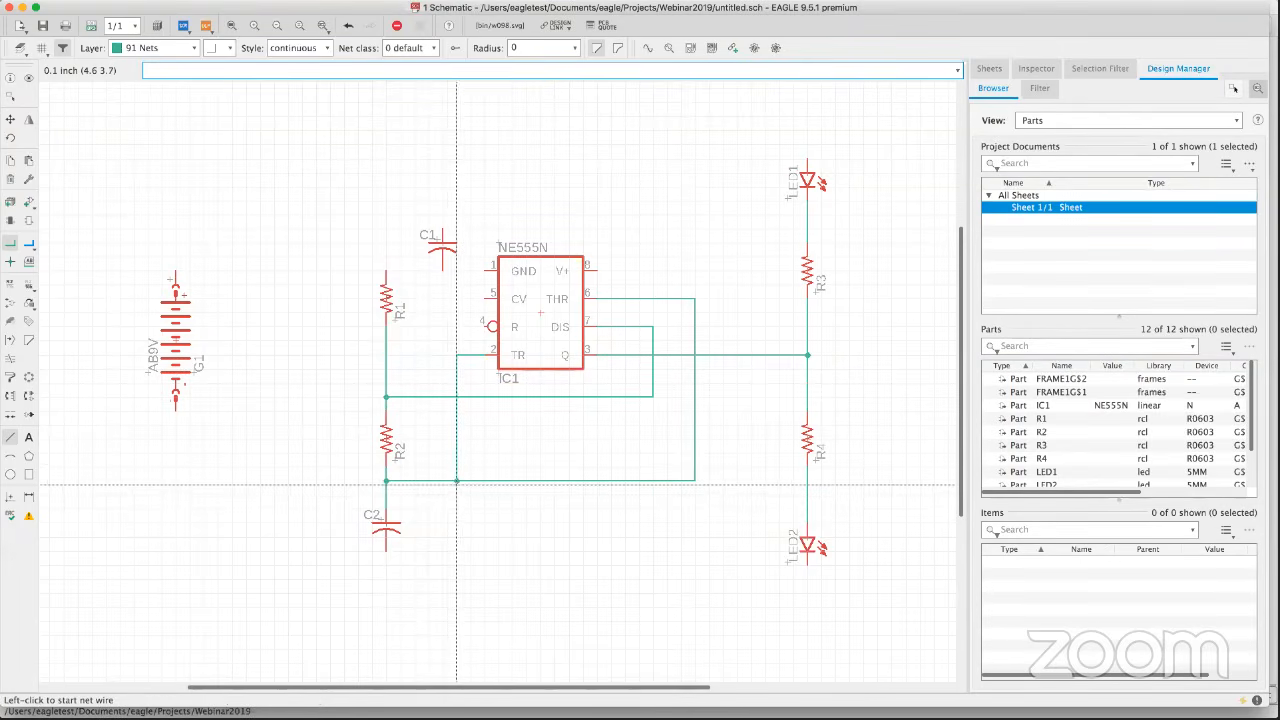
# Try a net from the lower pin of C1 to the NE555N's GND pin 1, and undo it.
pyautogui.click(443, 270)
pyautogui.click(488, 270)
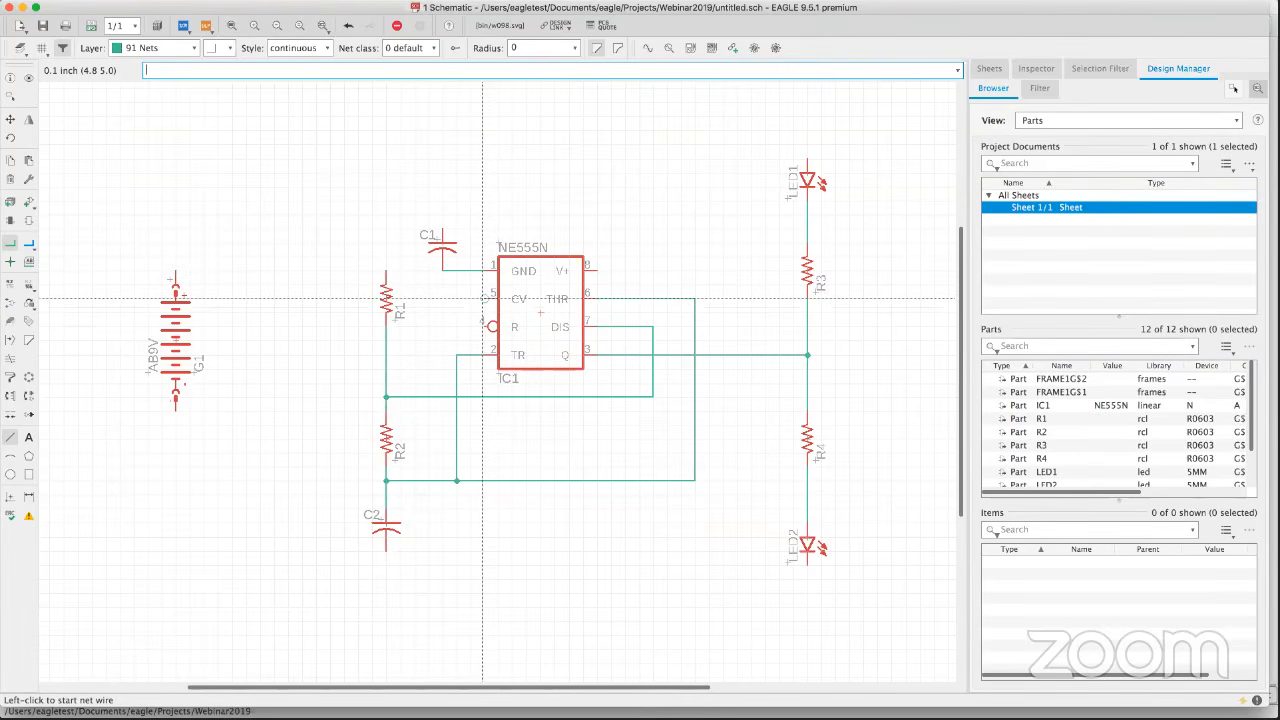
pyautogui.click(348, 25)
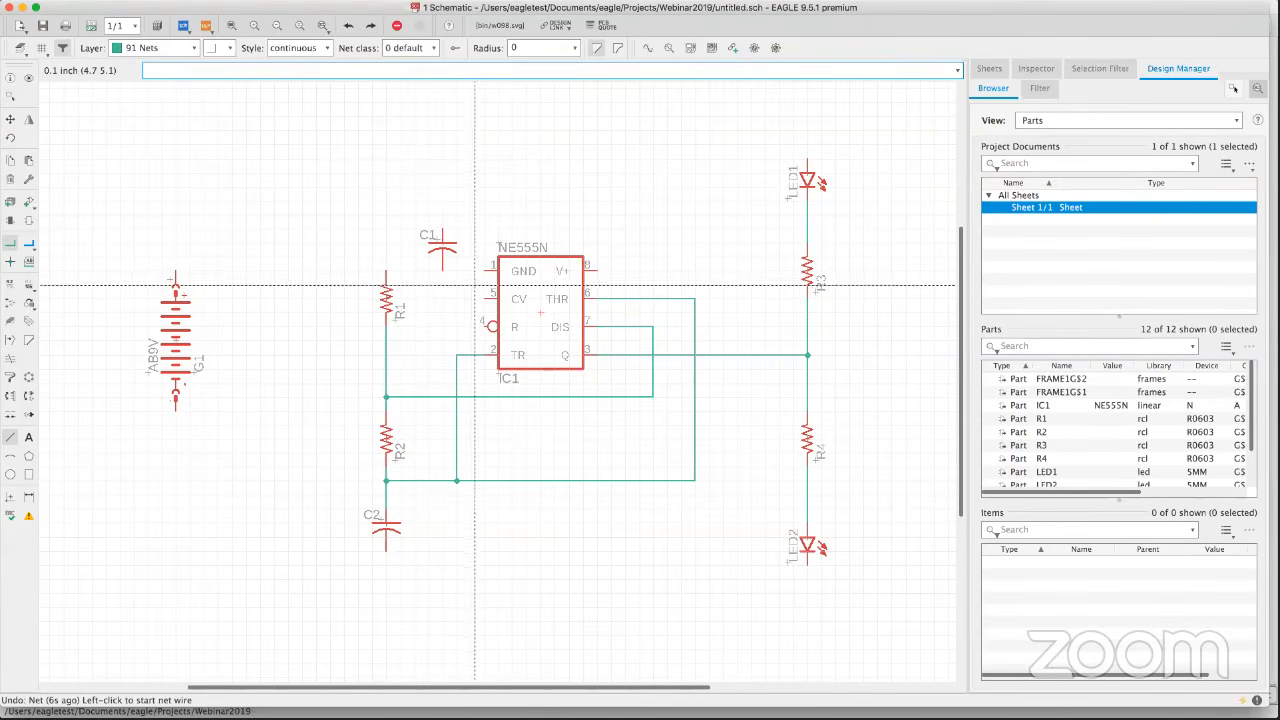
# Draw a net with one corner from the NE555N's CV pin 5 to the lower pin of C1.
pyautogui.click(489, 298)
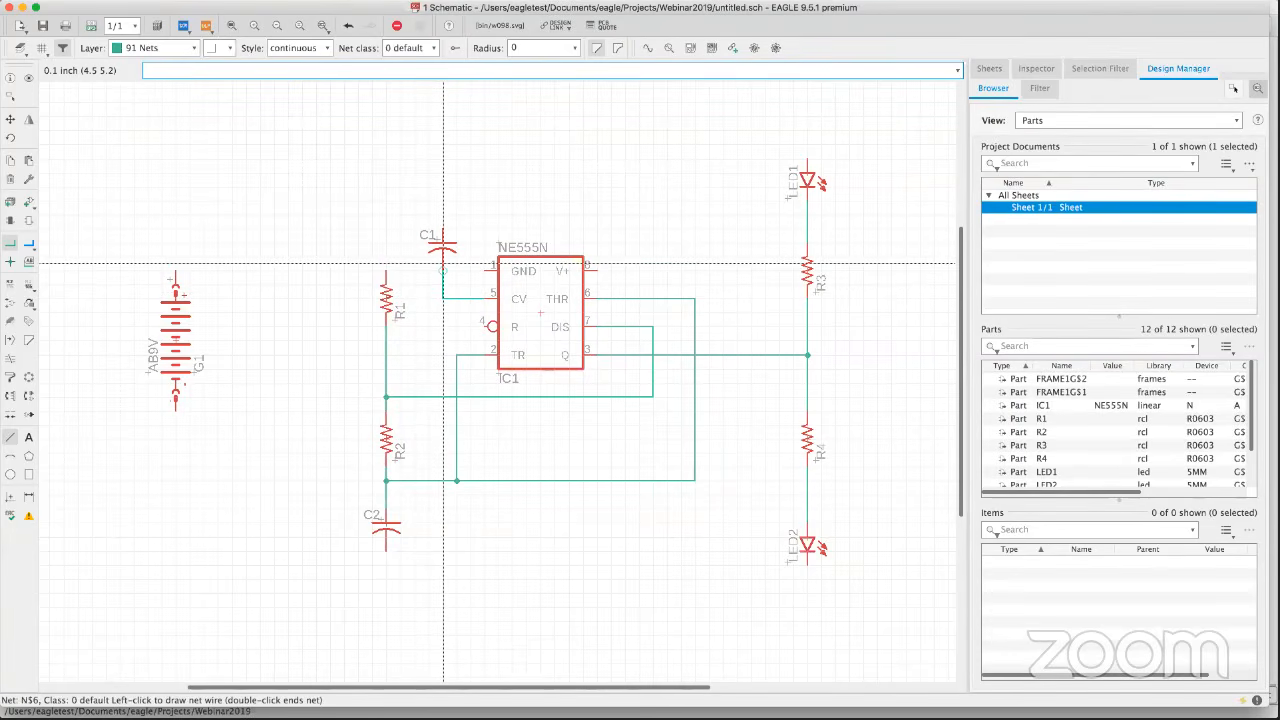
pyautogui.click(444, 264)
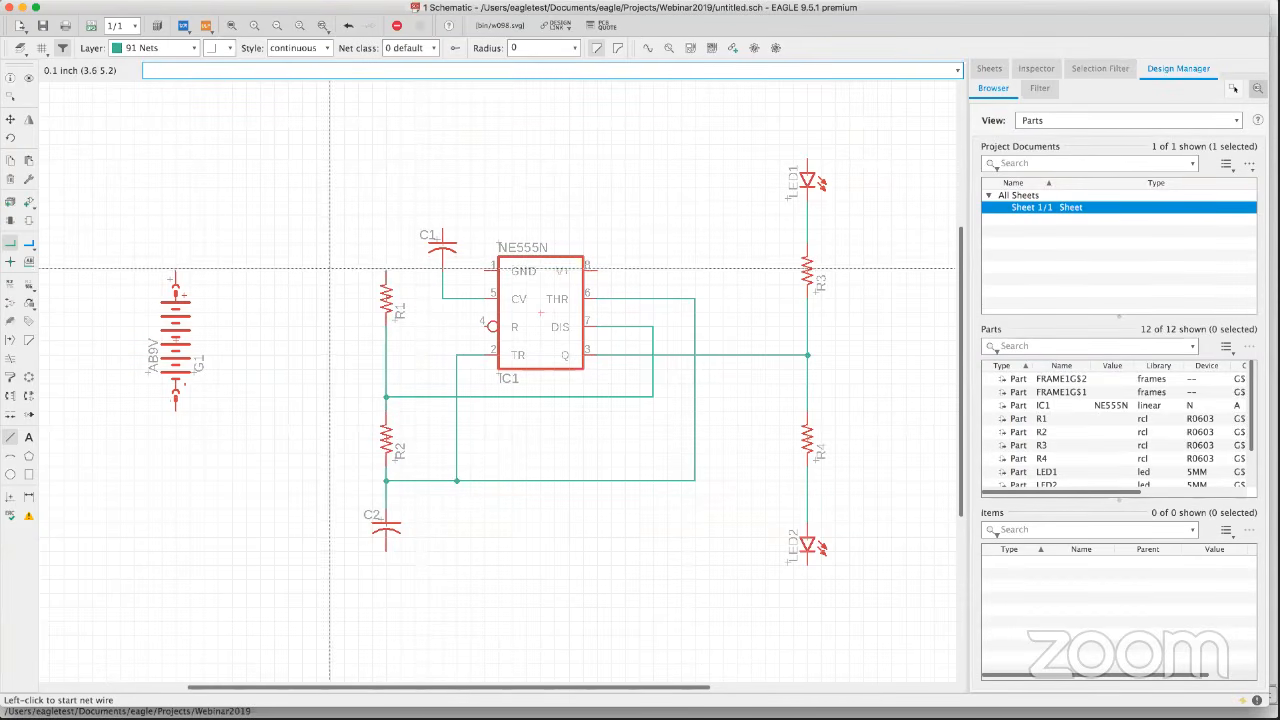
# Draw a vertical net extending upward from the upper pin of R1, ending above the level of C1.
pyautogui.click(385, 272)
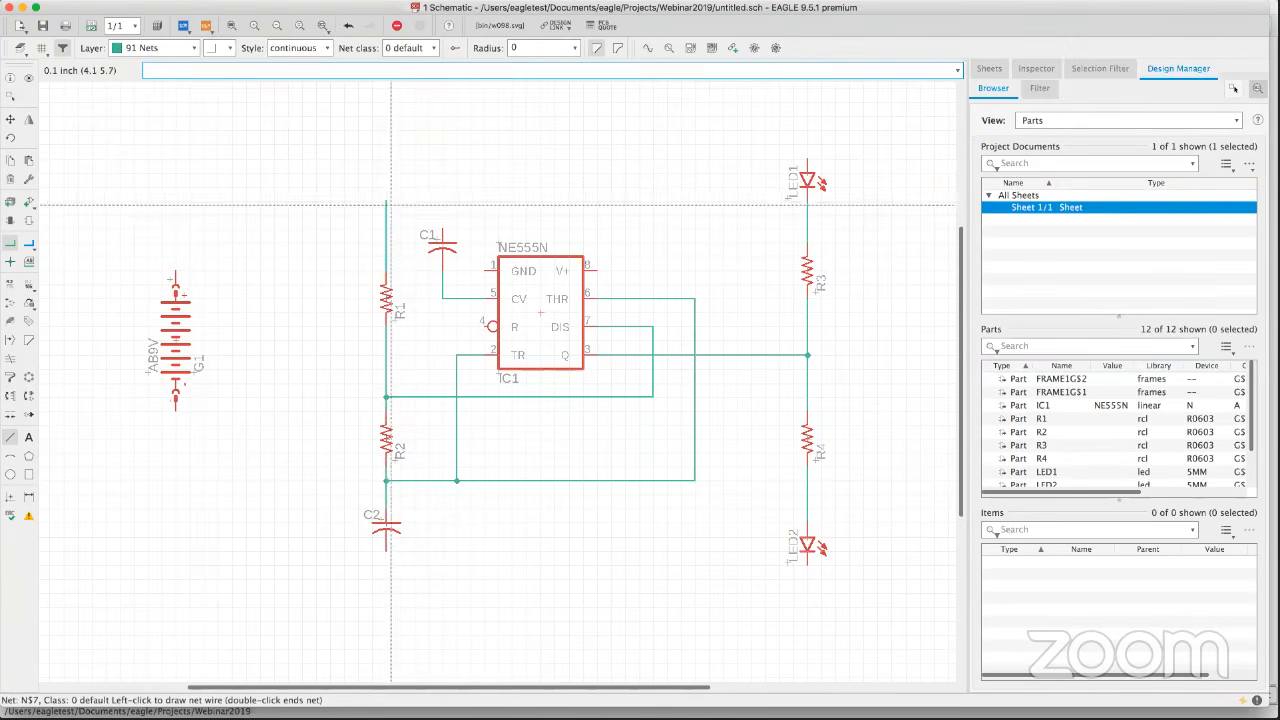
pyautogui.press('Escape')
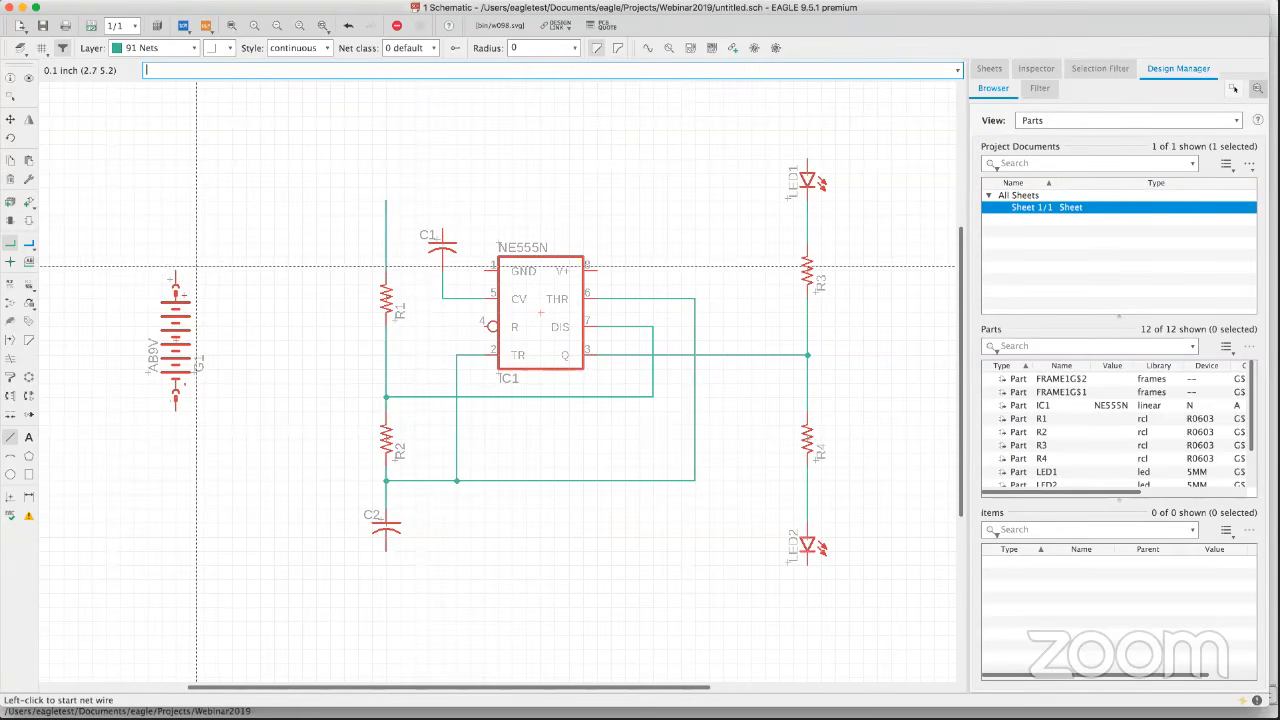
# Choose the +9V supply symbol from the supply2 library for placement.
pyautogui.click(28, 206)
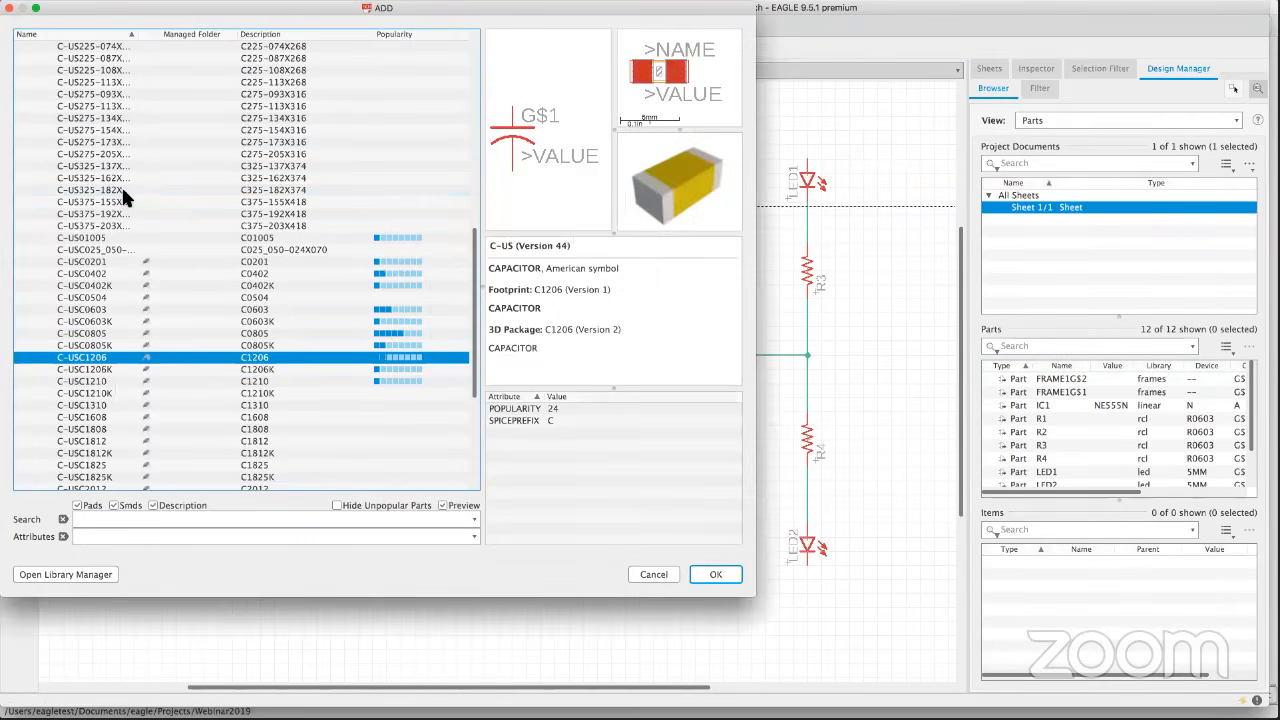
pyautogui.scroll(3, 123, 185)
pyautogui.scroll(5, 135, 190)
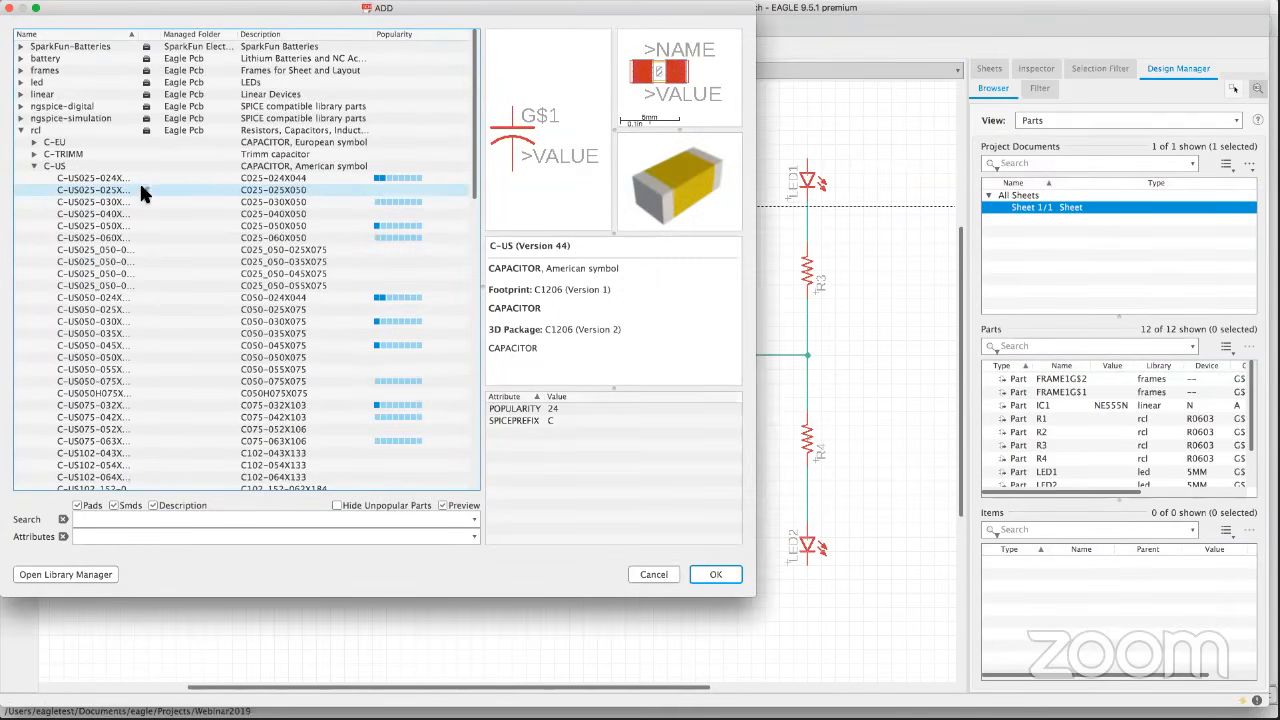
pyautogui.click(34, 166)
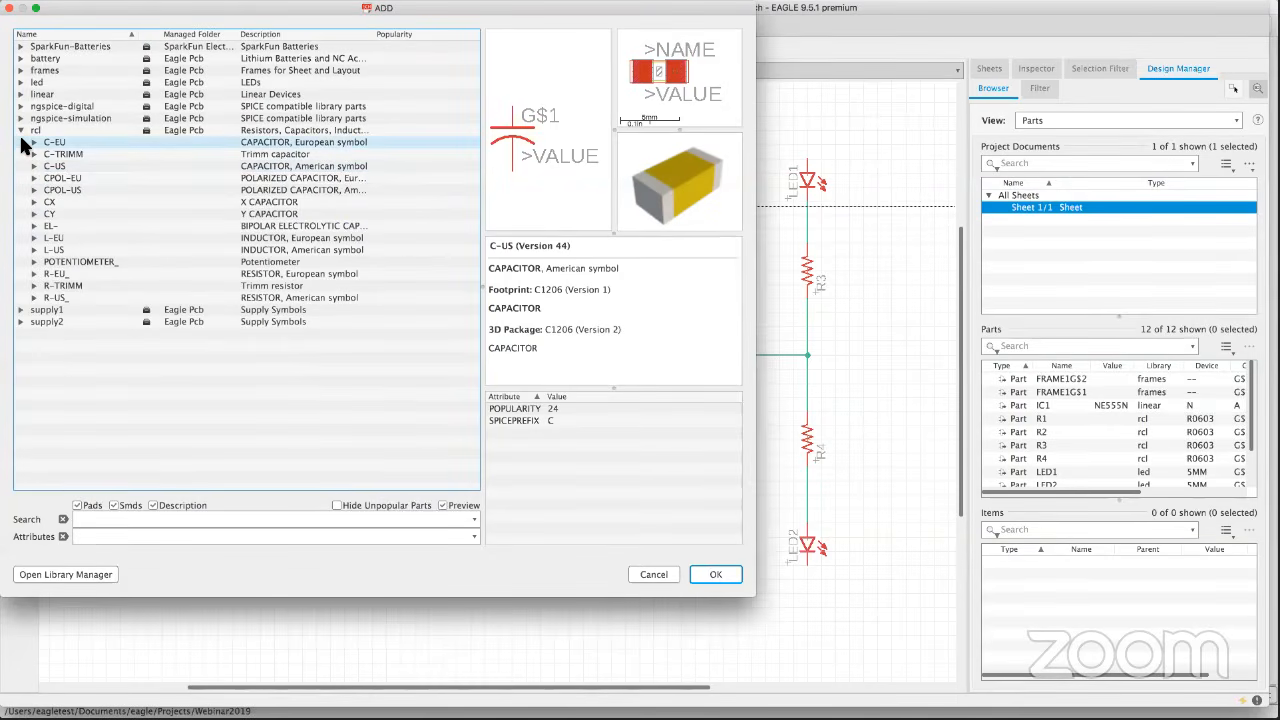
pyautogui.click(20, 130)
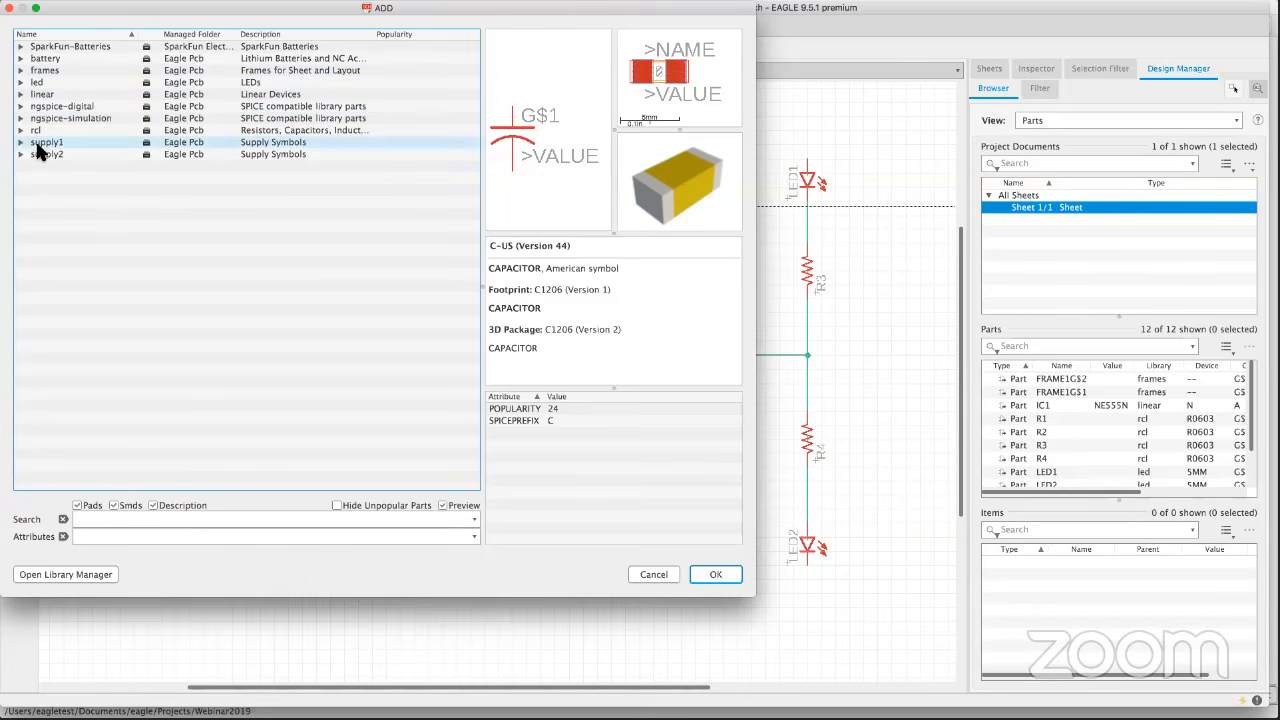
pyautogui.click(19, 153)
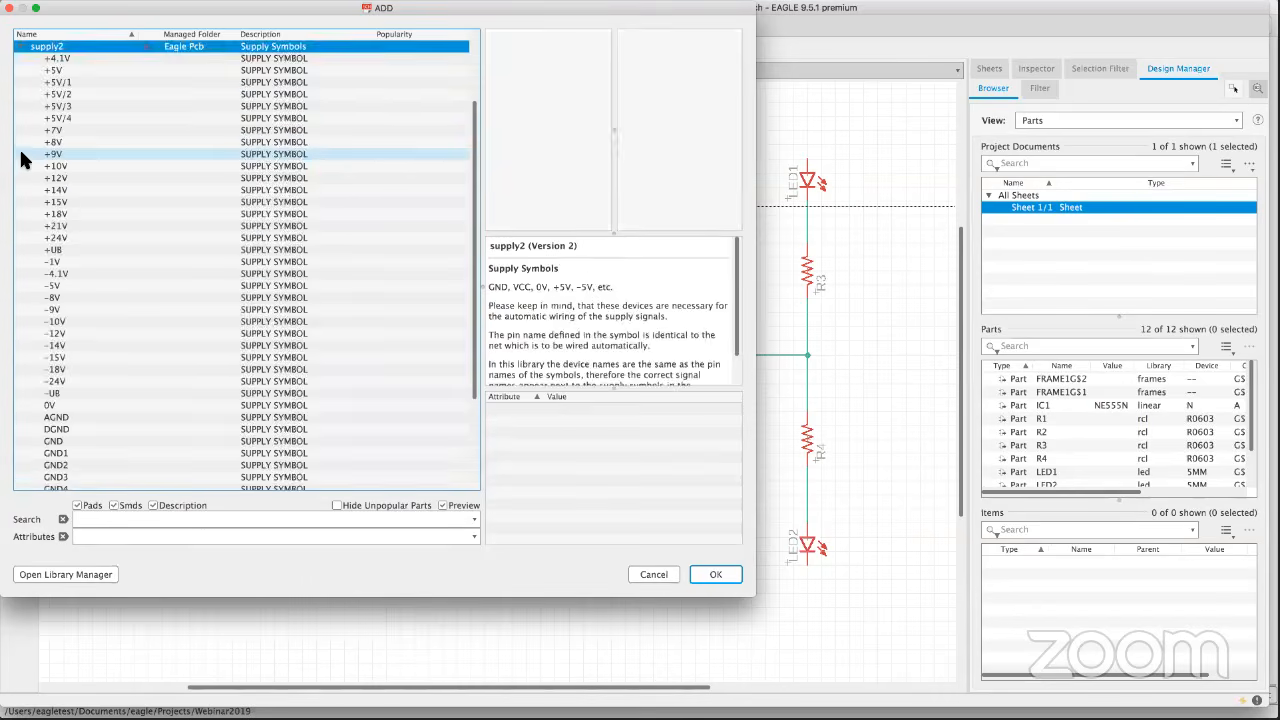
pyautogui.click(73, 160)
pyautogui.click(716, 574)
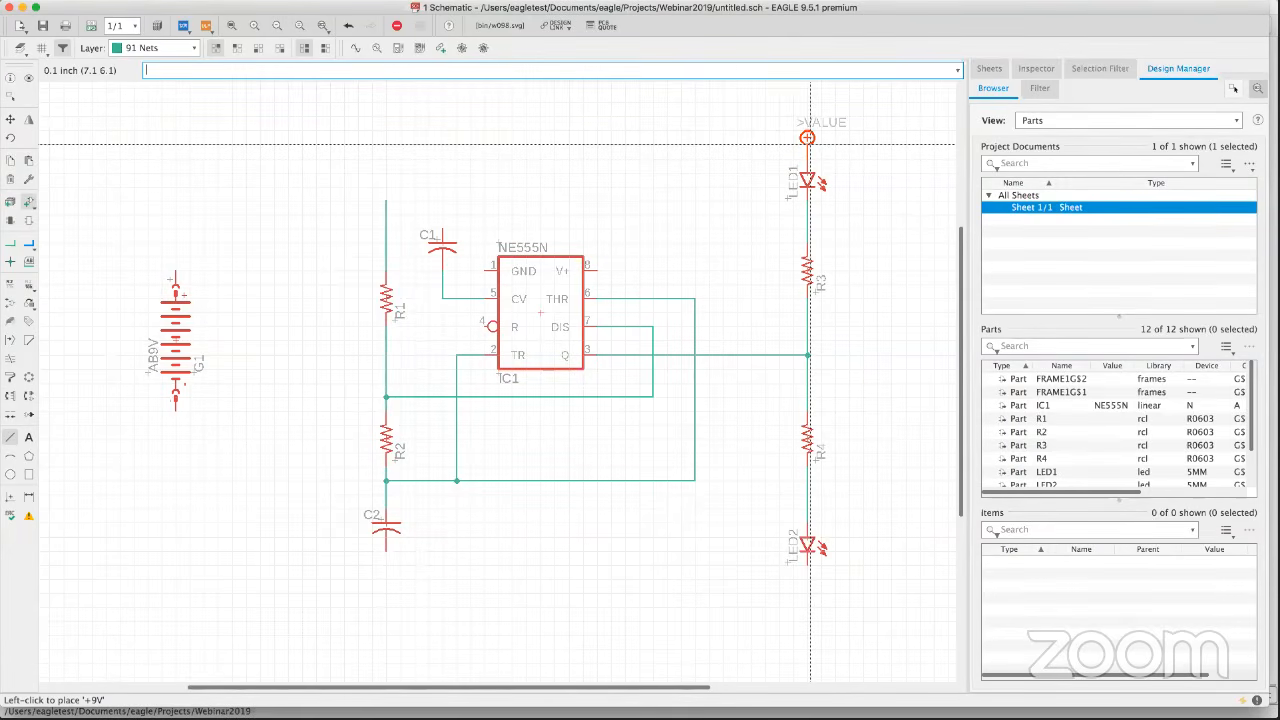
# Place +9V symbols on top of LED1, the battery clip and the net above R1, letting the supply pin rename that net.
pyautogui.click(807, 137)
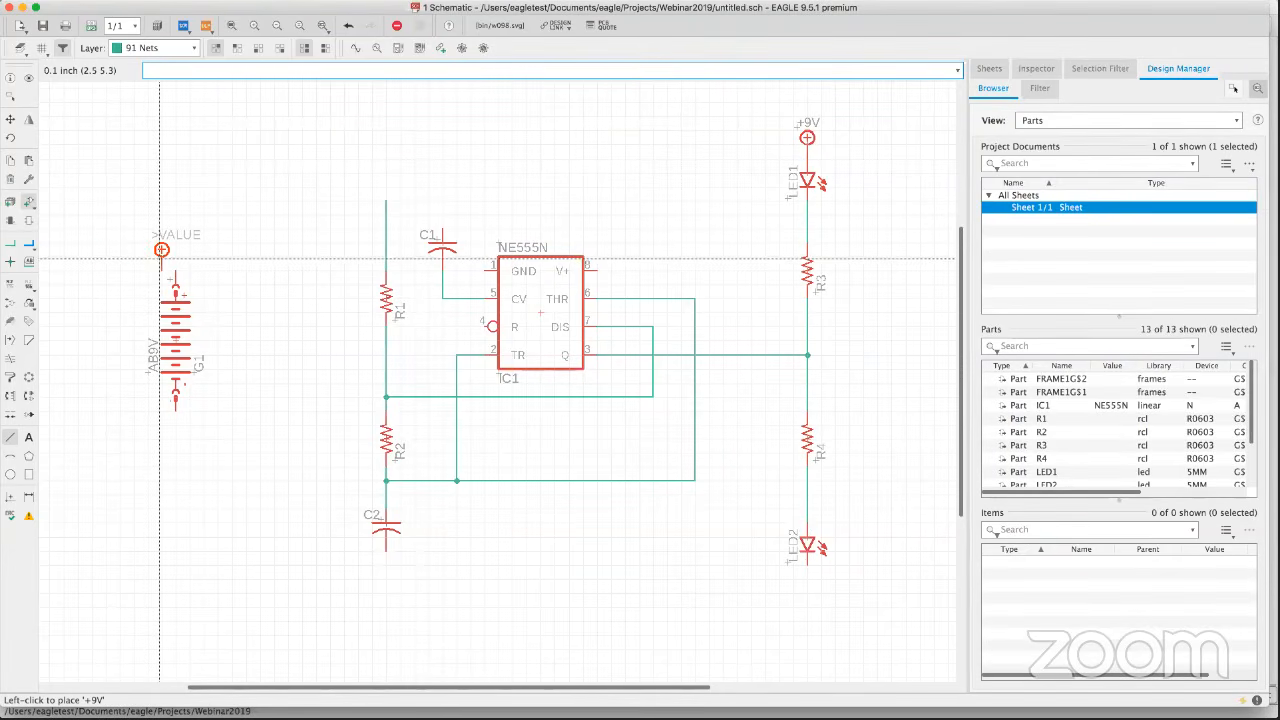
pyautogui.click(175, 249)
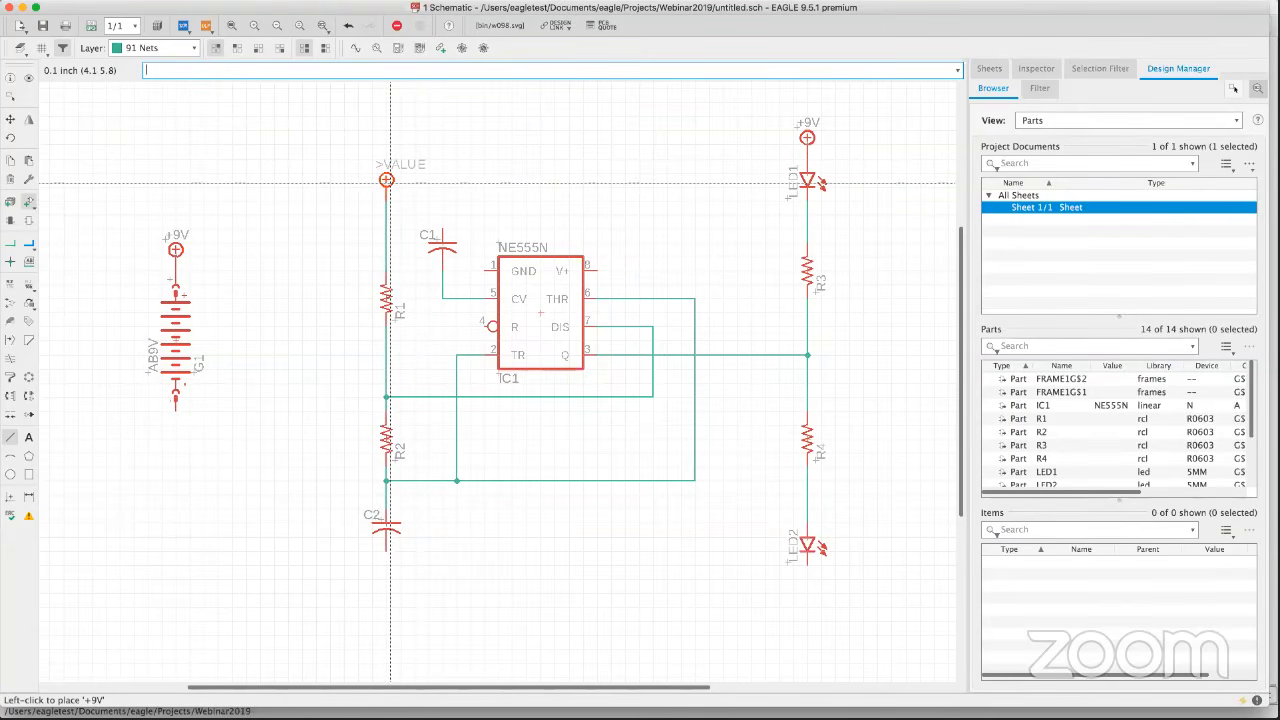
pyautogui.click(386, 180)
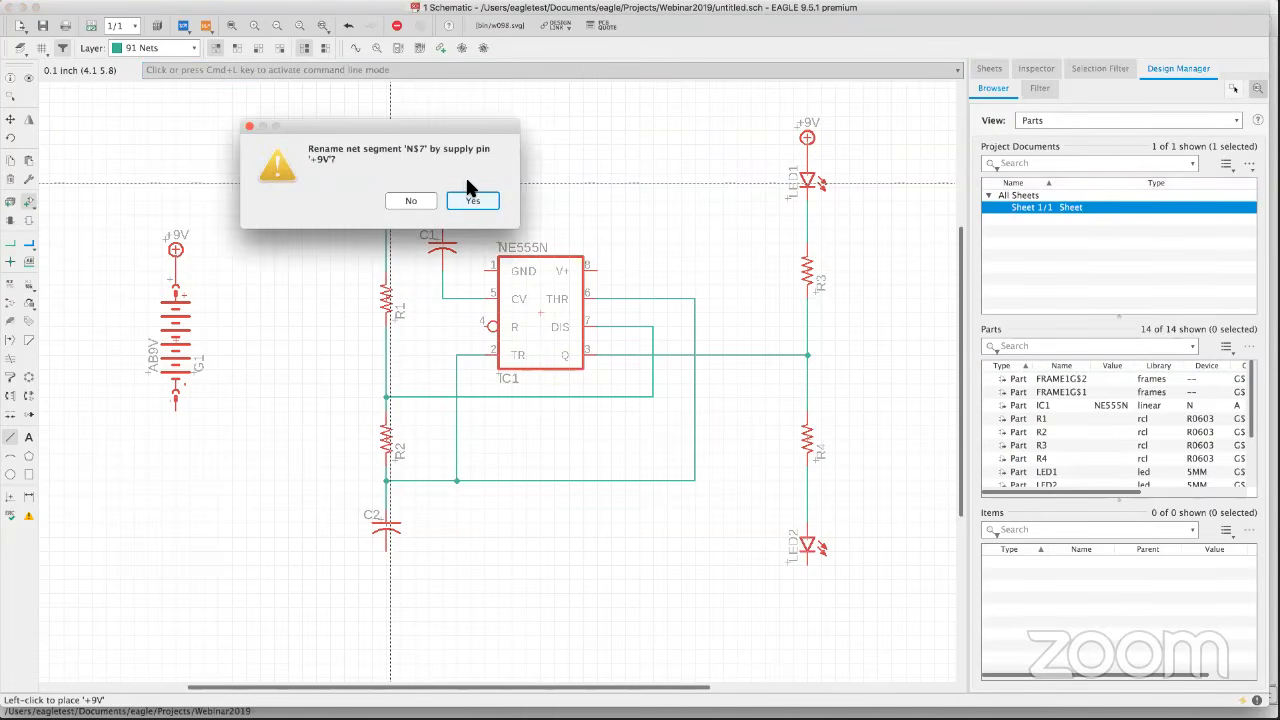
pyautogui.click(455, 200)
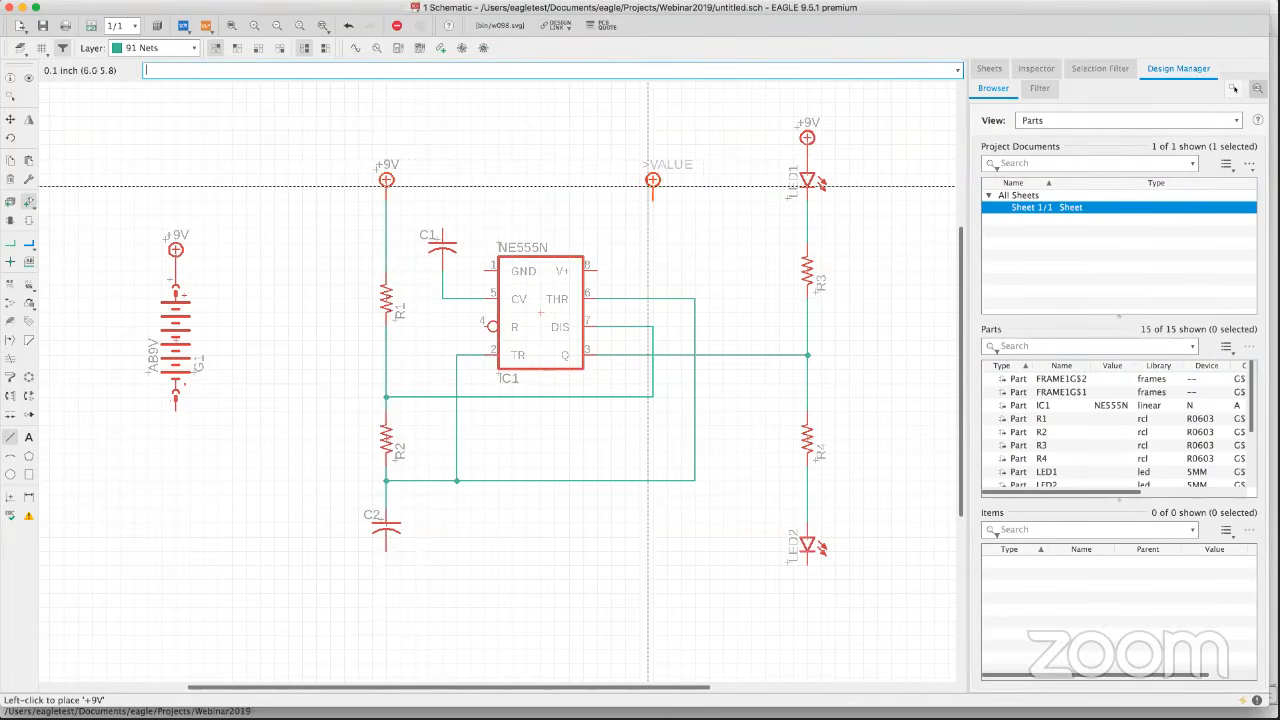
pyautogui.press('Escape')
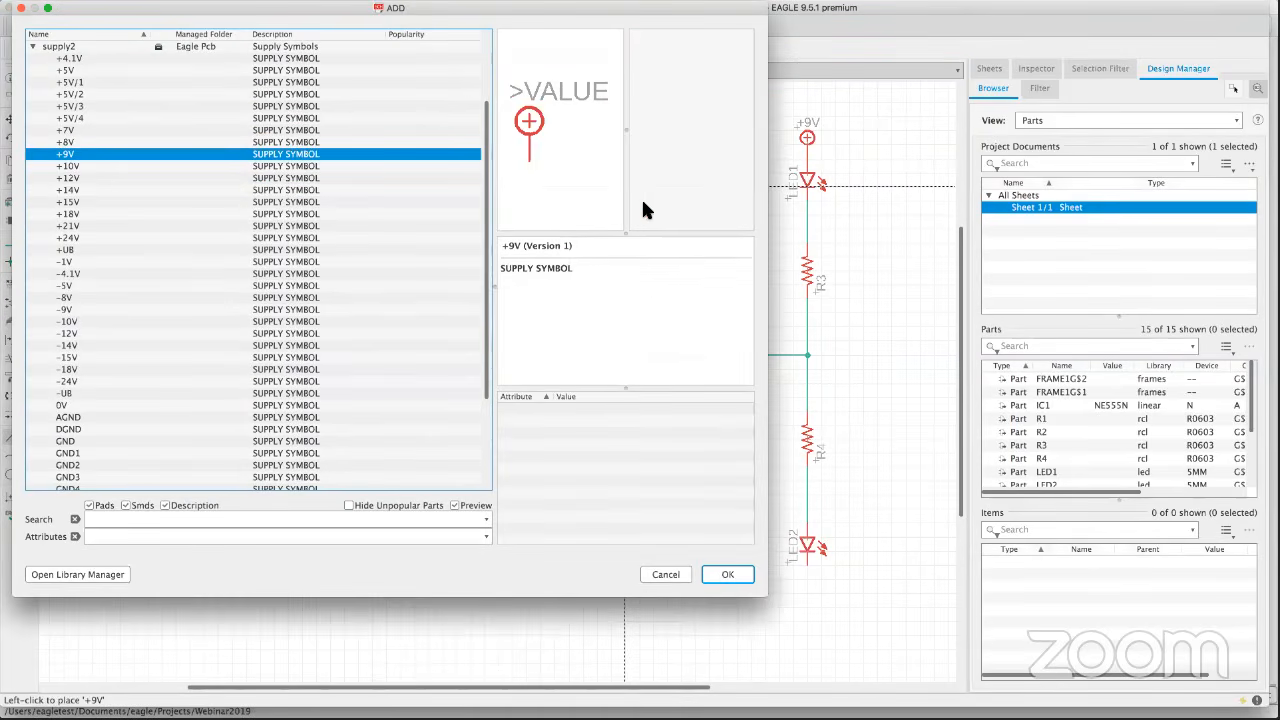
# Add GND symbols from the supply1 library below C2, below LED2, and upside down above the NE555N's GND pin 1.
pyautogui.click(32, 46)
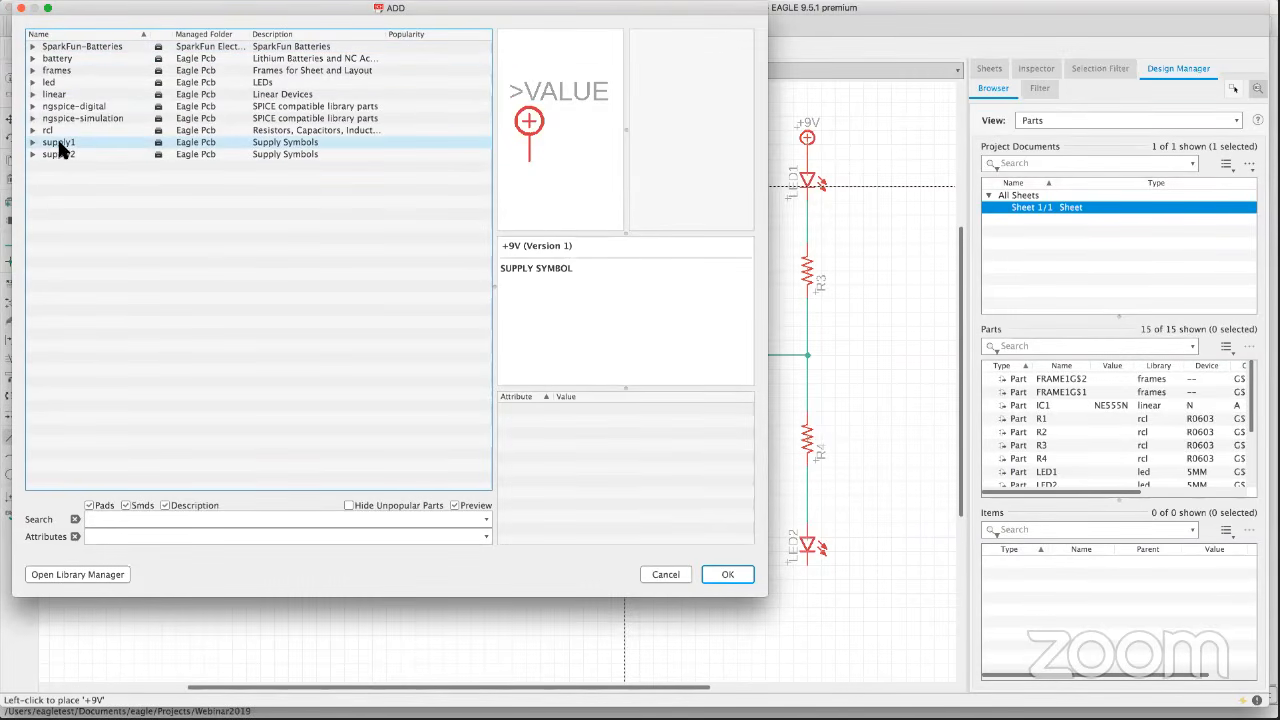
pyautogui.doubleClick(37, 145)
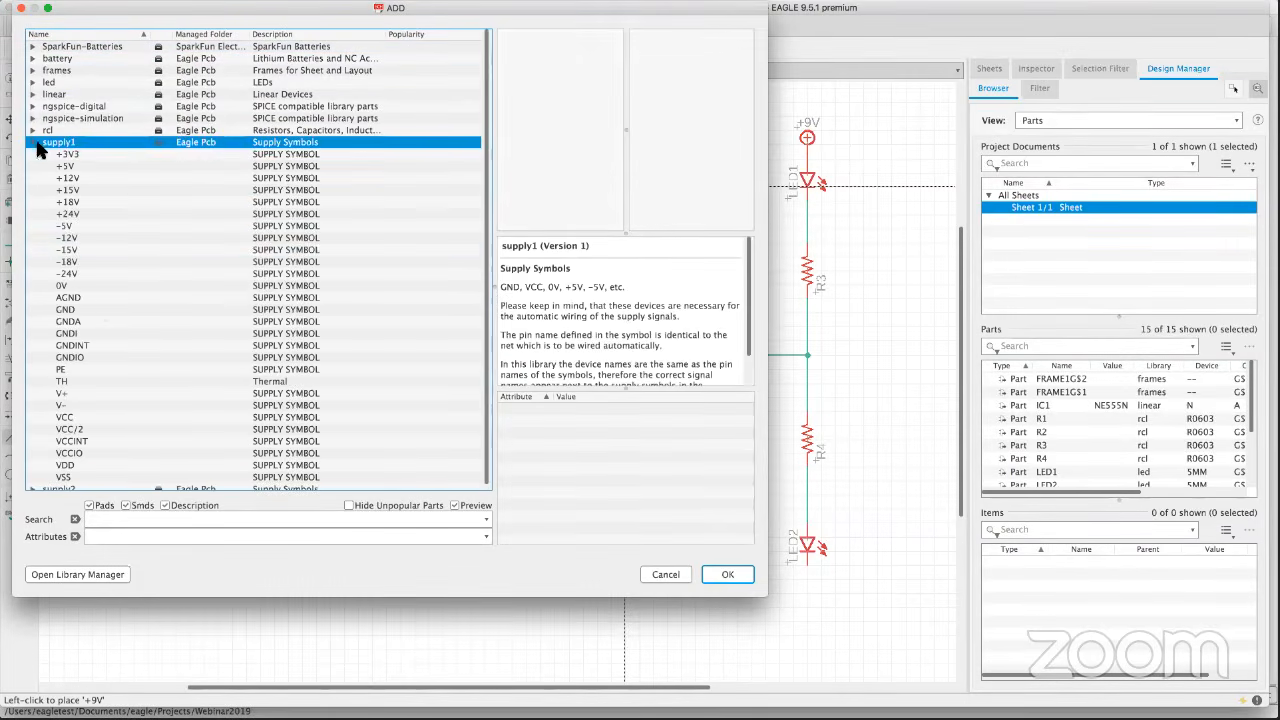
pyautogui.click(72, 309)
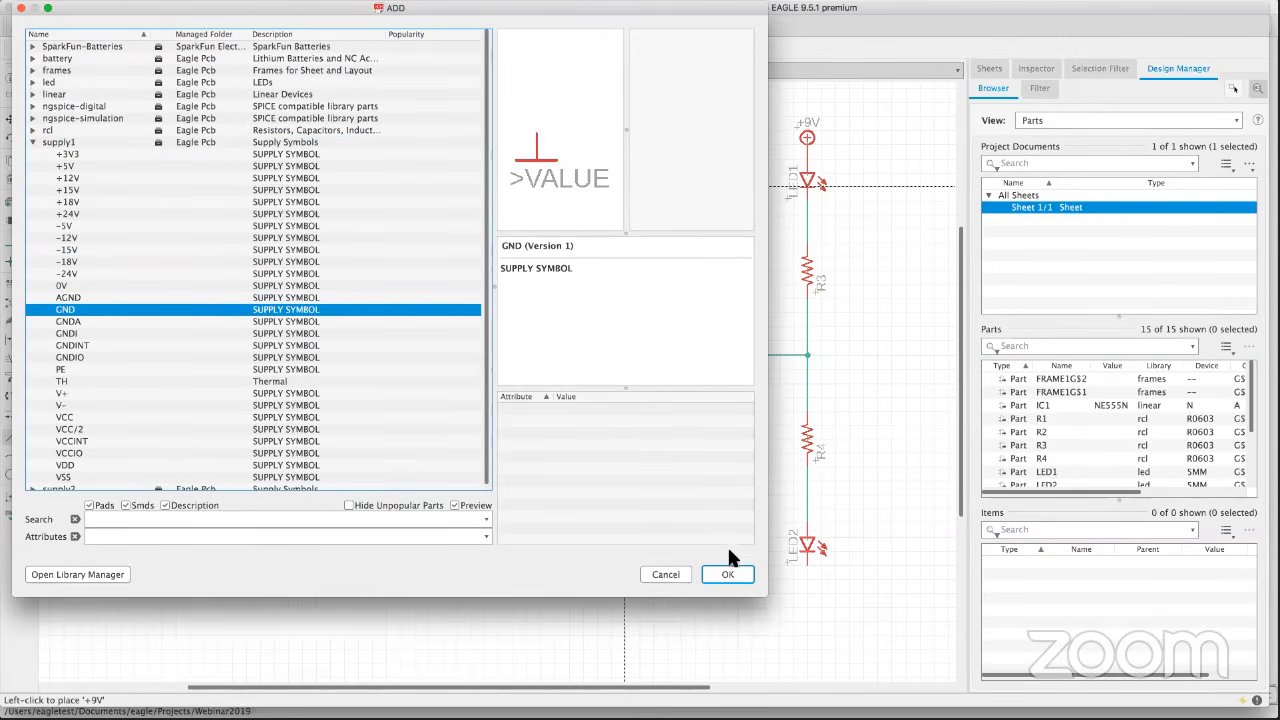
pyautogui.click(728, 574)
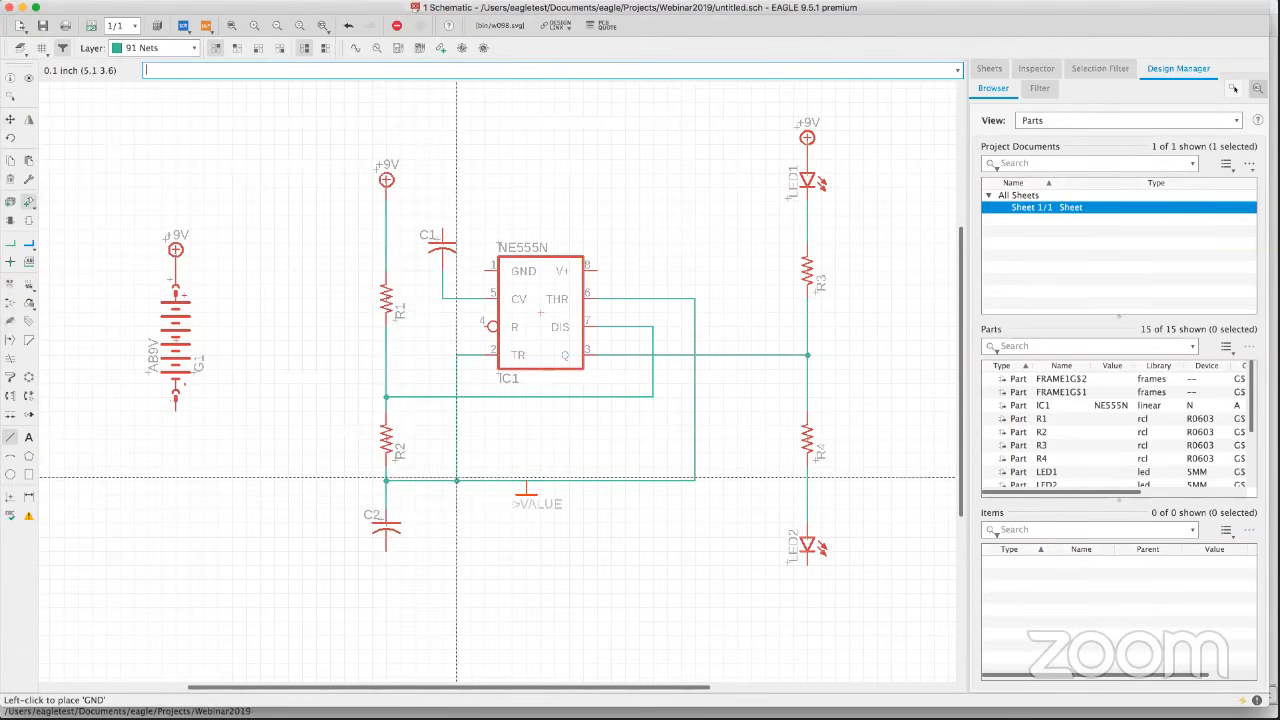
pyautogui.click(386, 556)
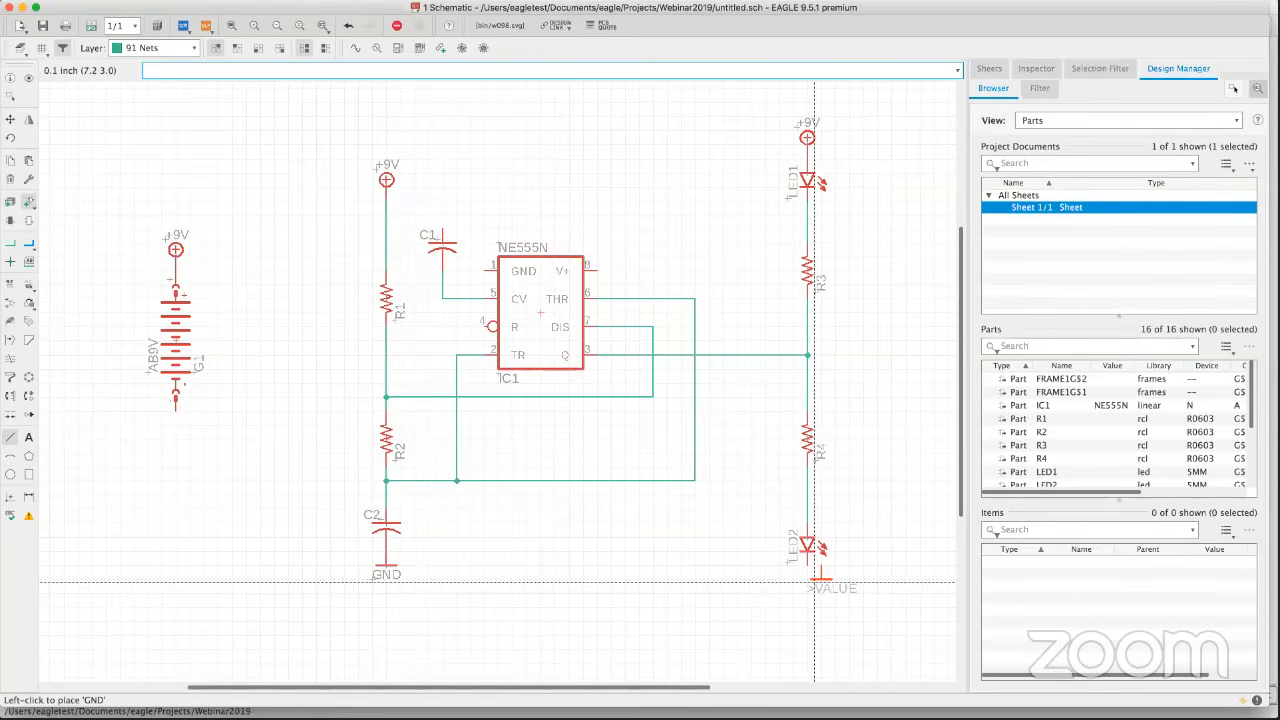
pyautogui.click(808, 580)
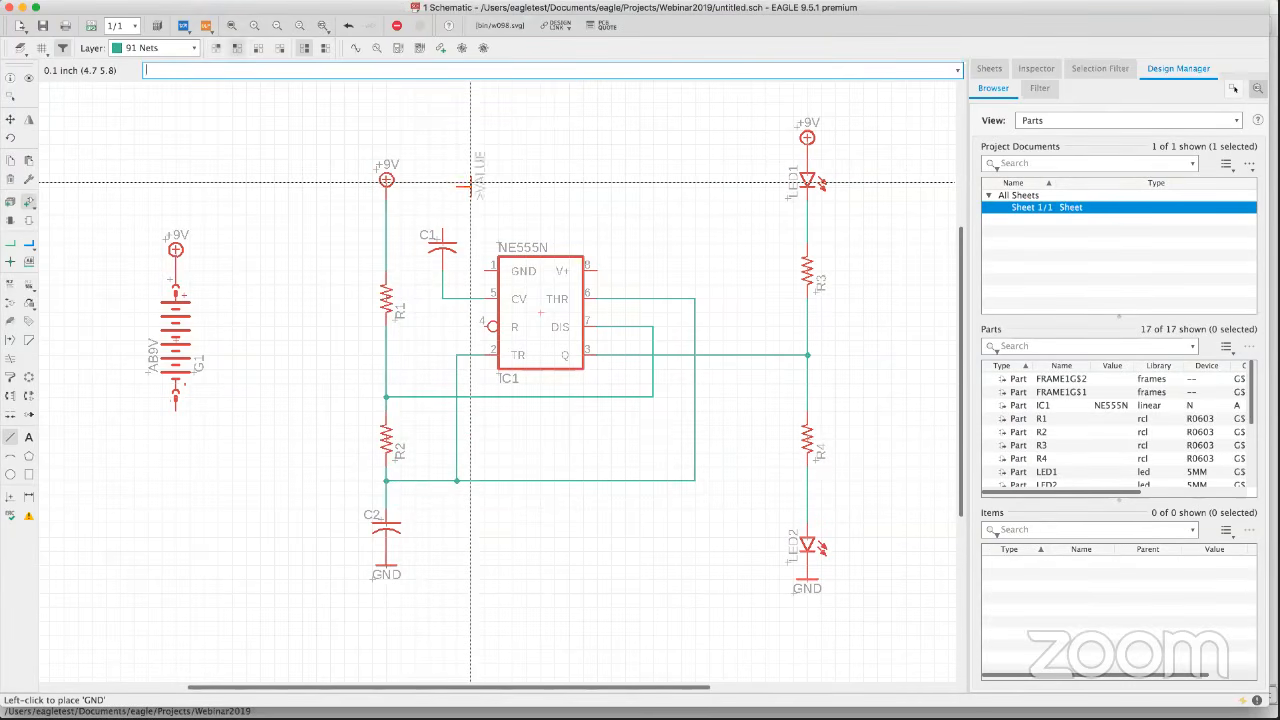
pyautogui.click(489, 187)
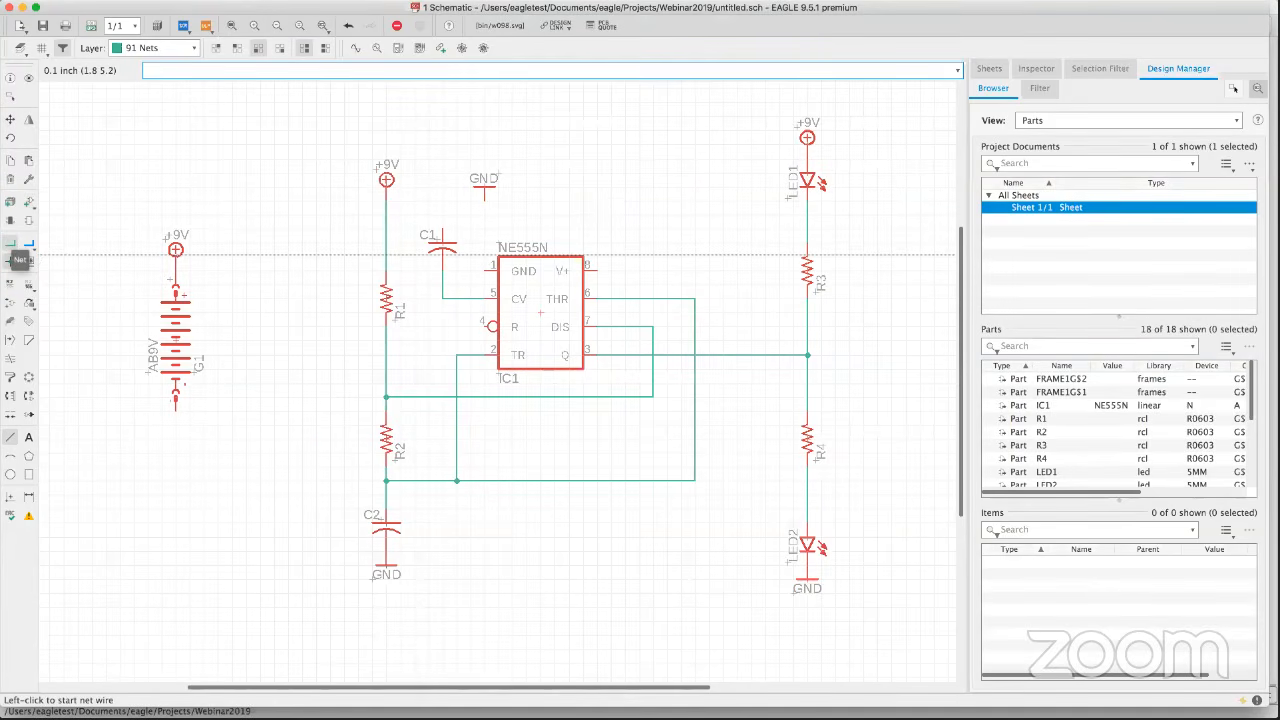
# Wire the NE555N's GND pin 1 up to the GND symbol and connect the upper pin of C1 to that net.
pyautogui.click(11, 257)
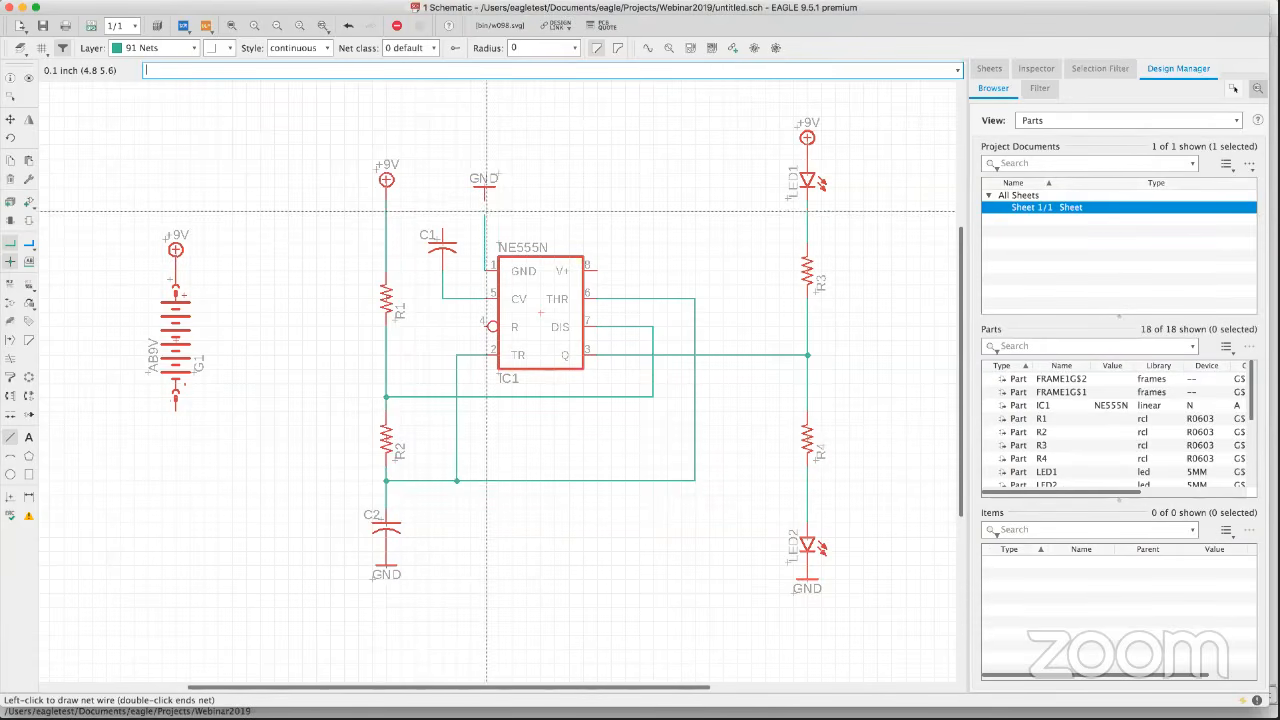
pyautogui.click(485, 192)
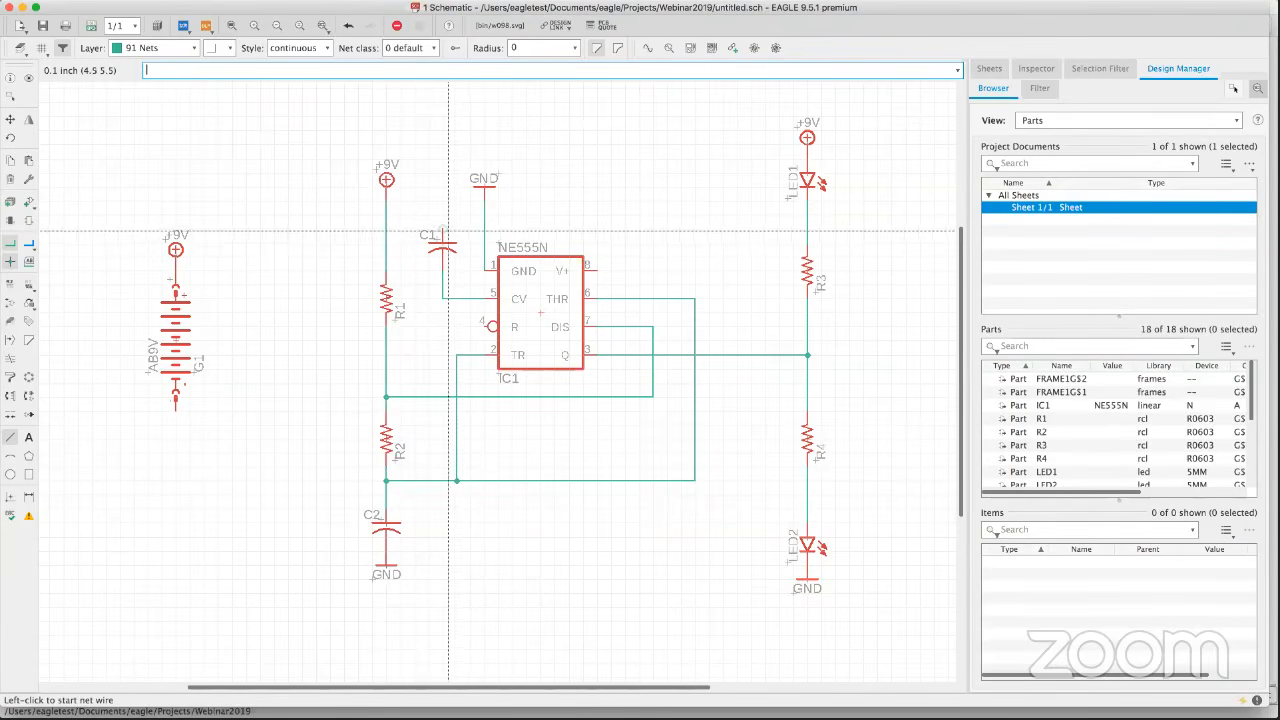
pyautogui.click(443, 230)
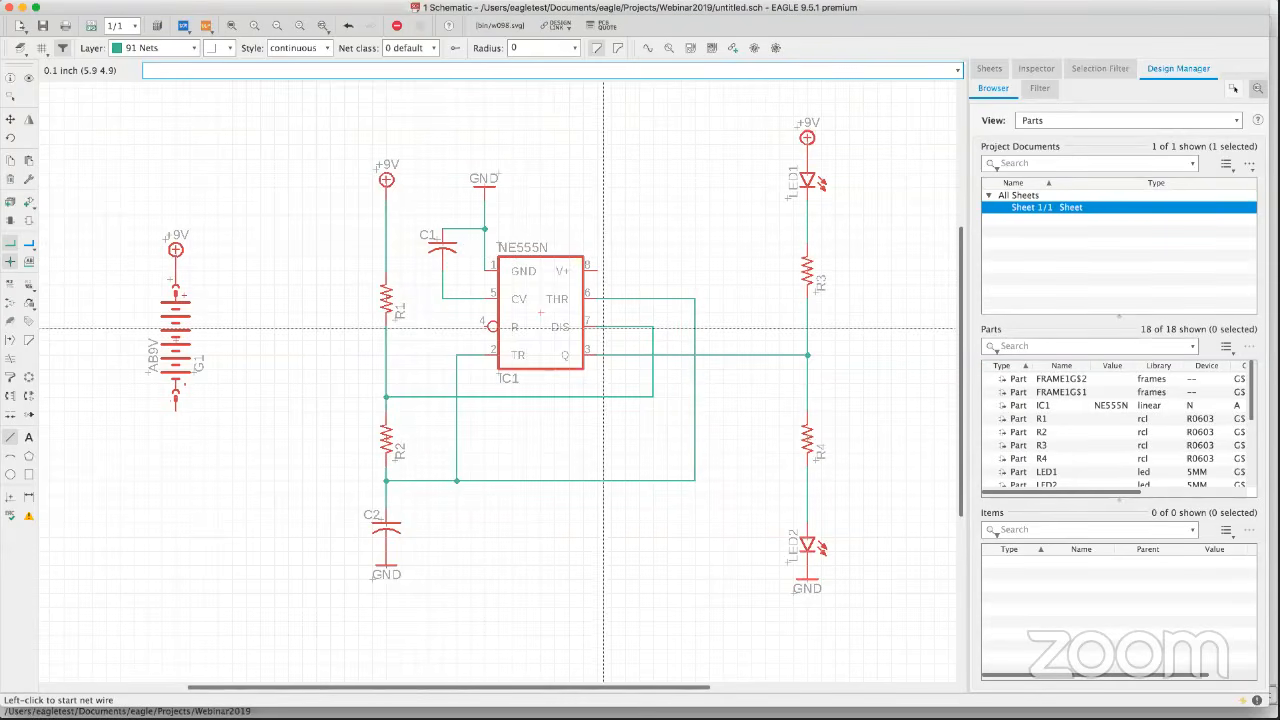
# Route a net from the NE555N's R pin 4 around C1's wiring to the +9V net at the upper pin of R1.
pyautogui.click(485, 326)
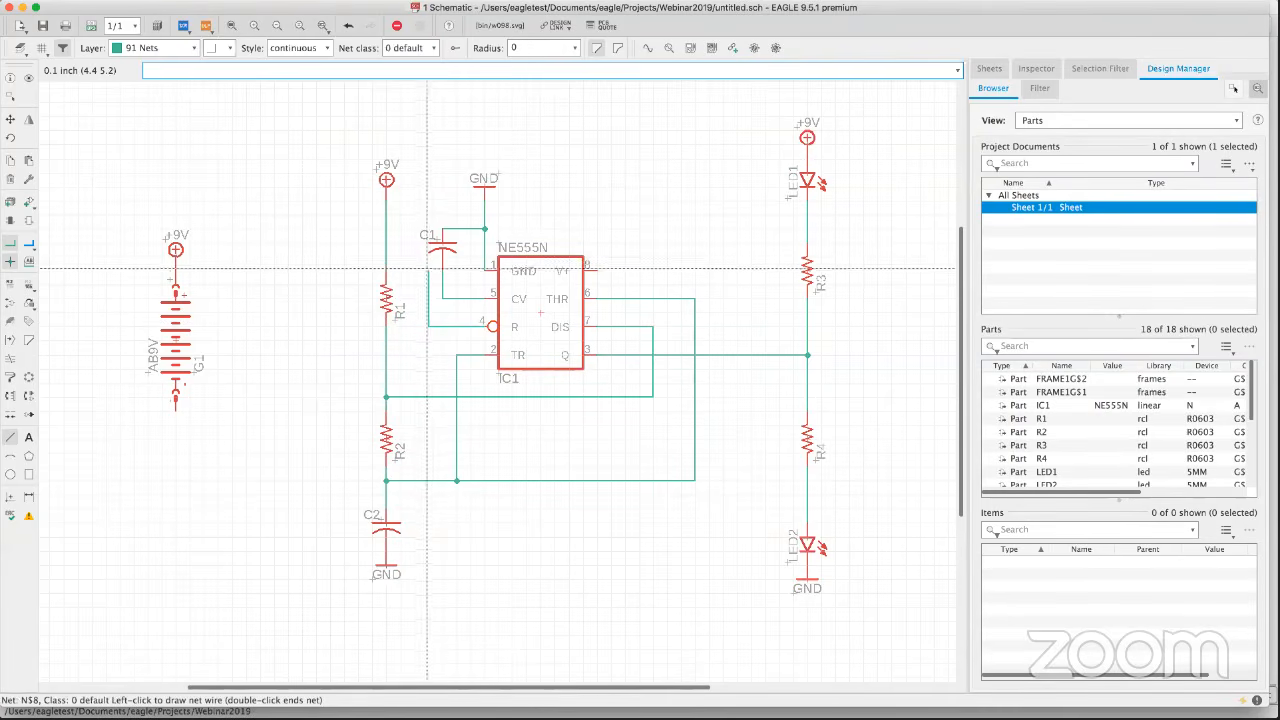
pyautogui.click(427, 267)
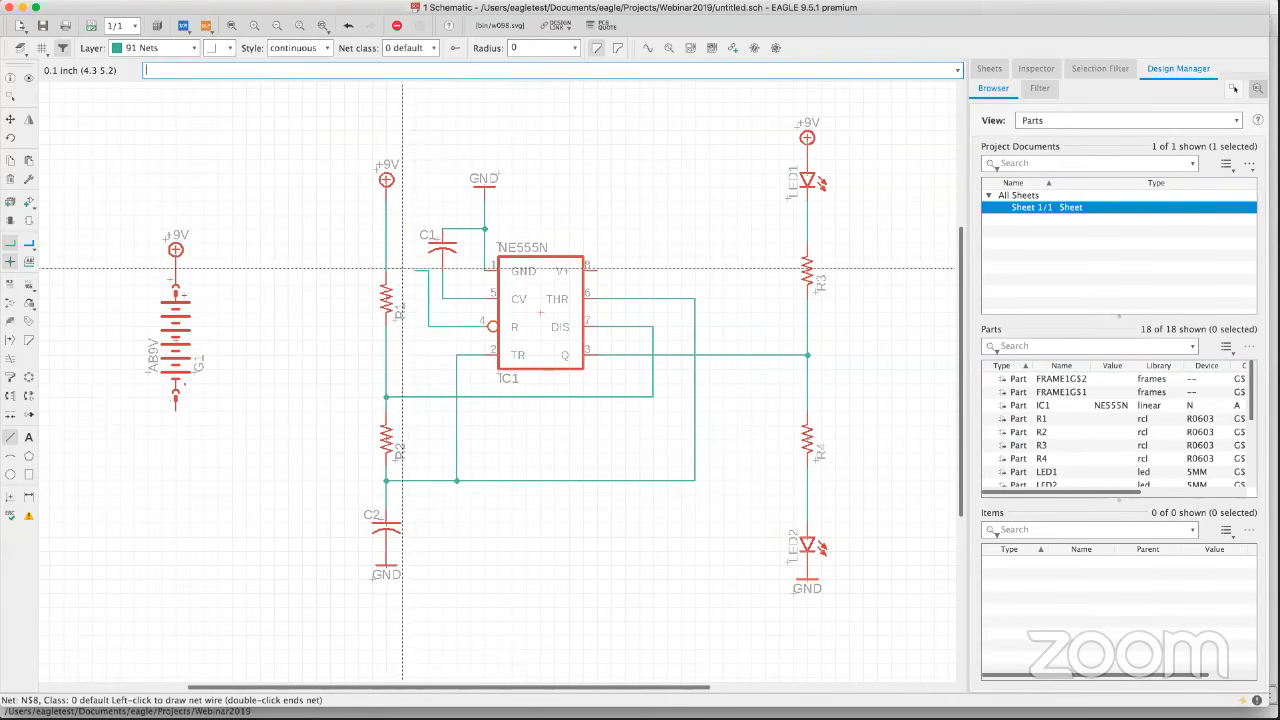
pyautogui.click(386, 269)
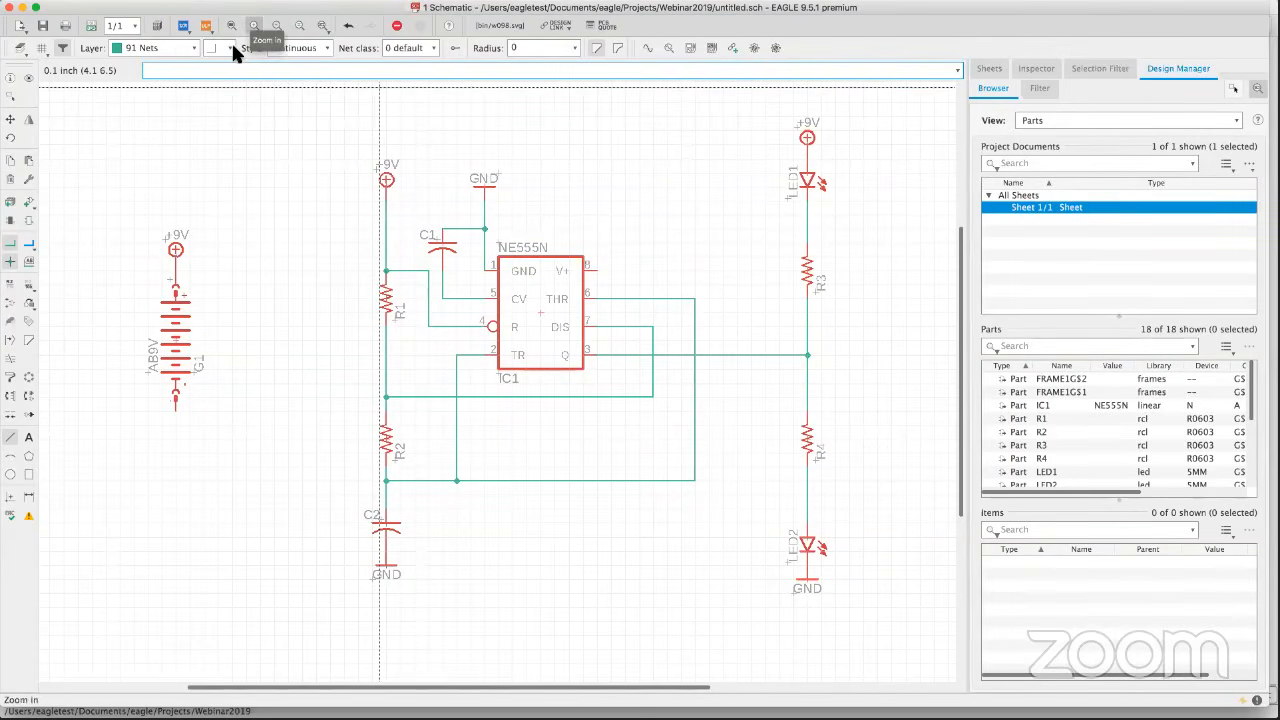
# Save the schematic as Webinat2019.sch in the Webinar2019 project folder.
pyautogui.click(43, 27)
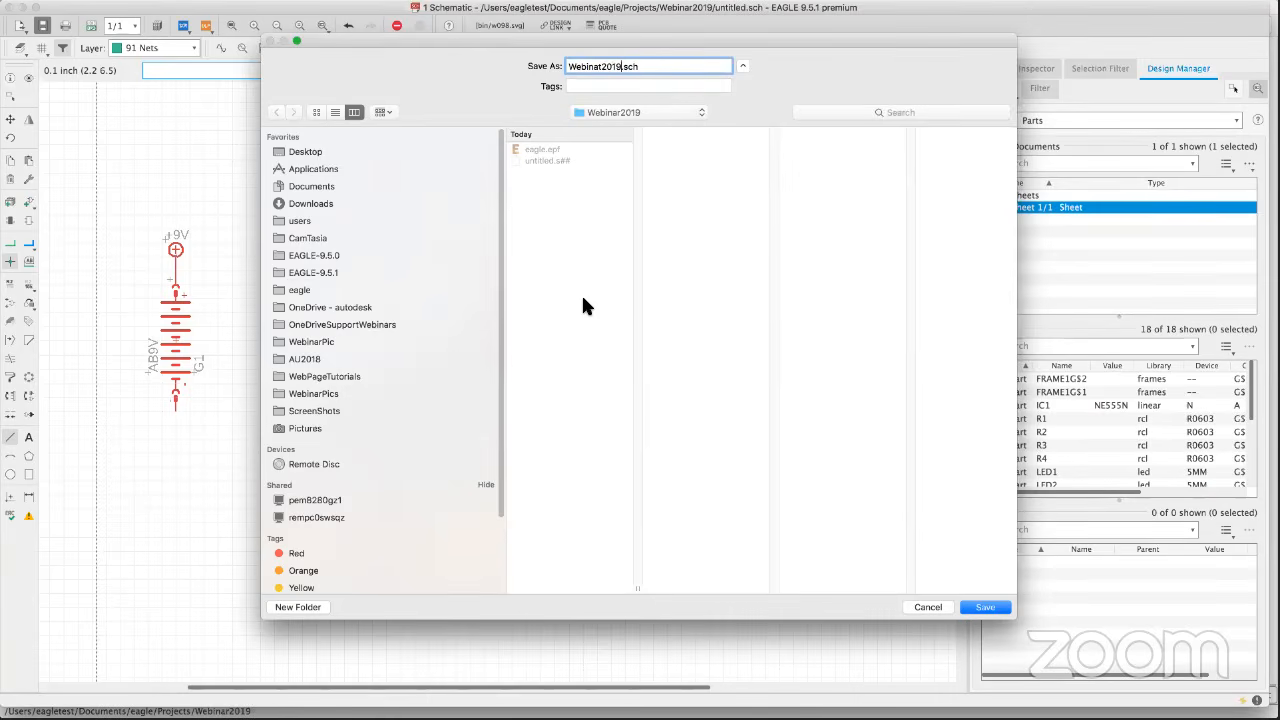
pyautogui.click(982, 608)
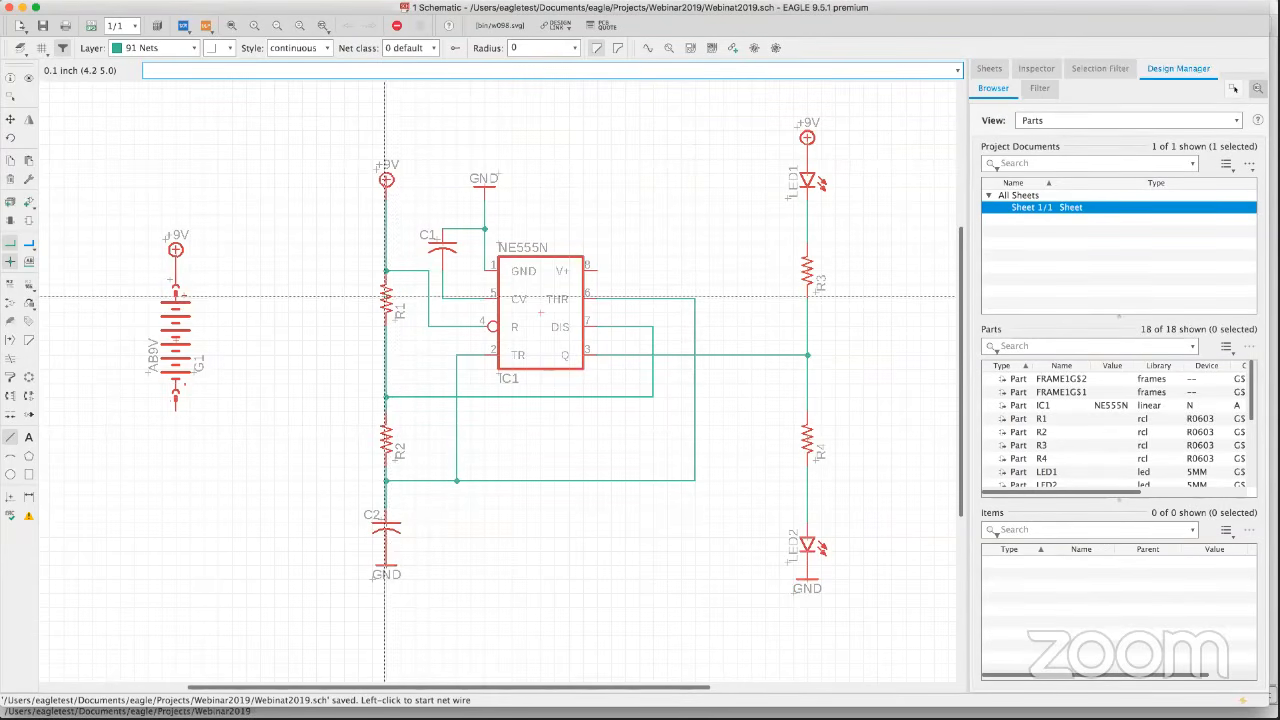
# Set the value of R1 to 1K and the value of R2 to 100K.
pyautogui.click(28, 285)
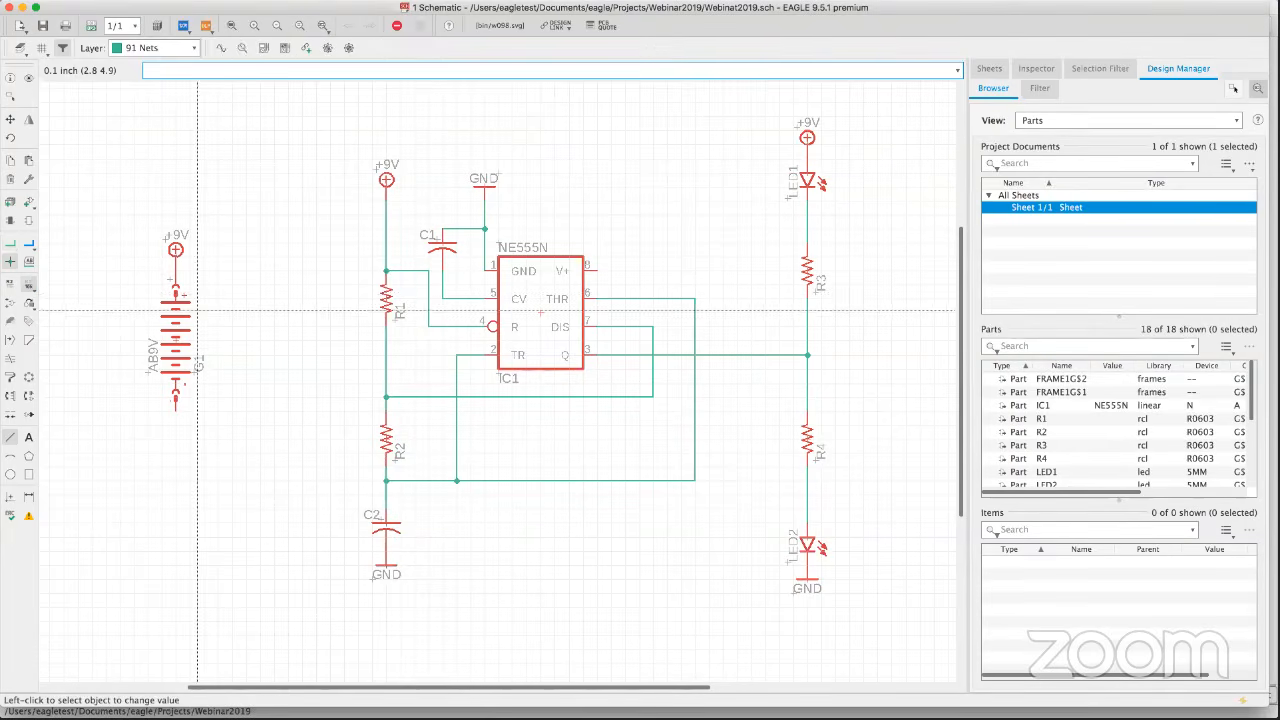
pyautogui.click(385, 305)
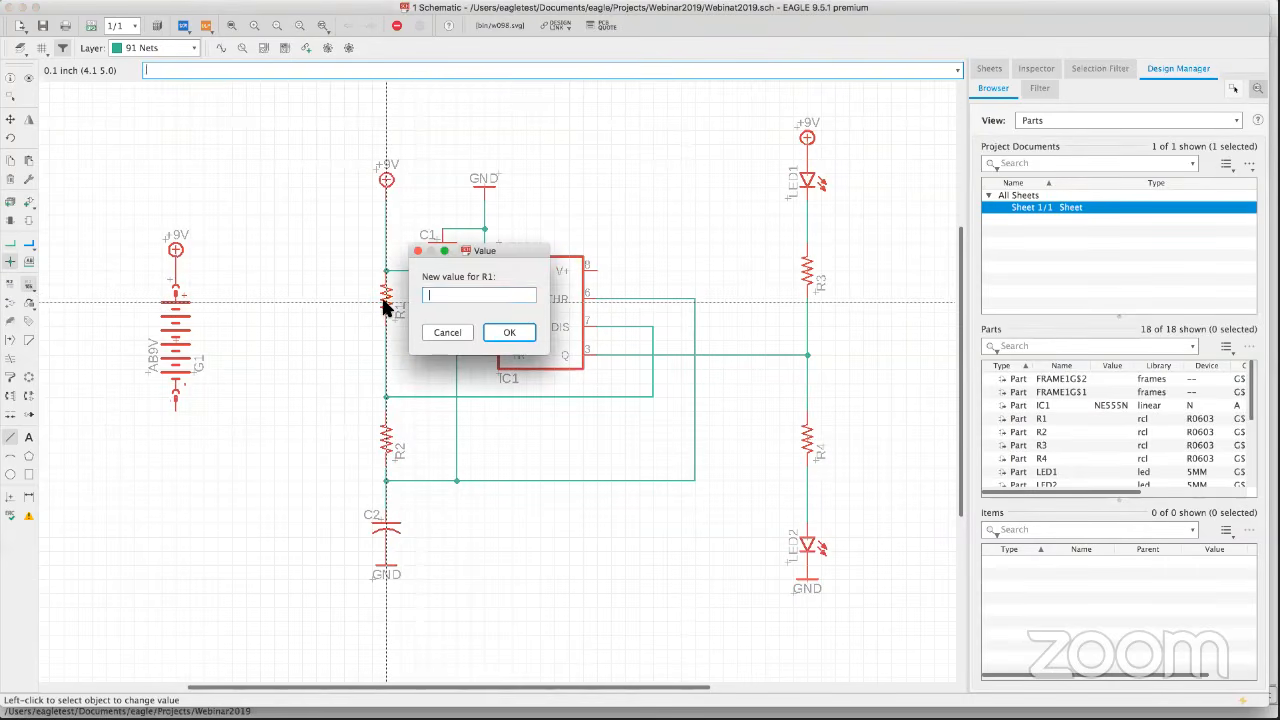
pyautogui.write('1k')
pyautogui.press('Return')
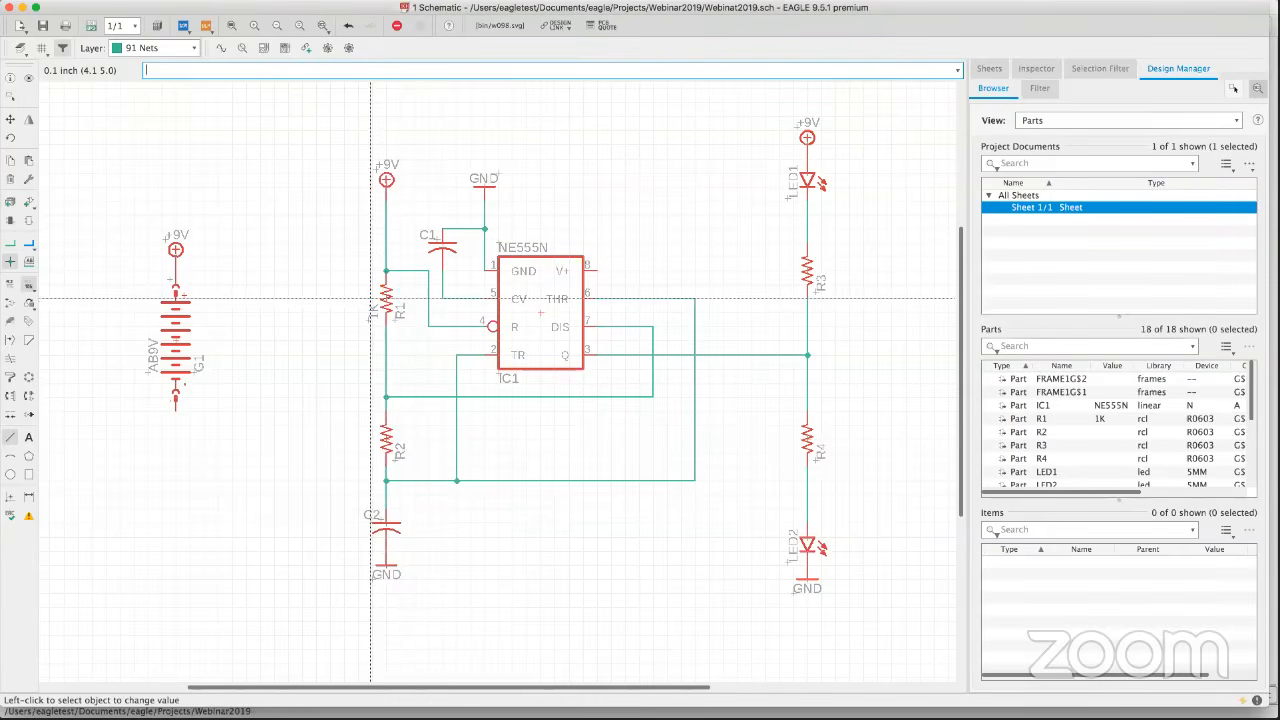
pyautogui.click(384, 446)
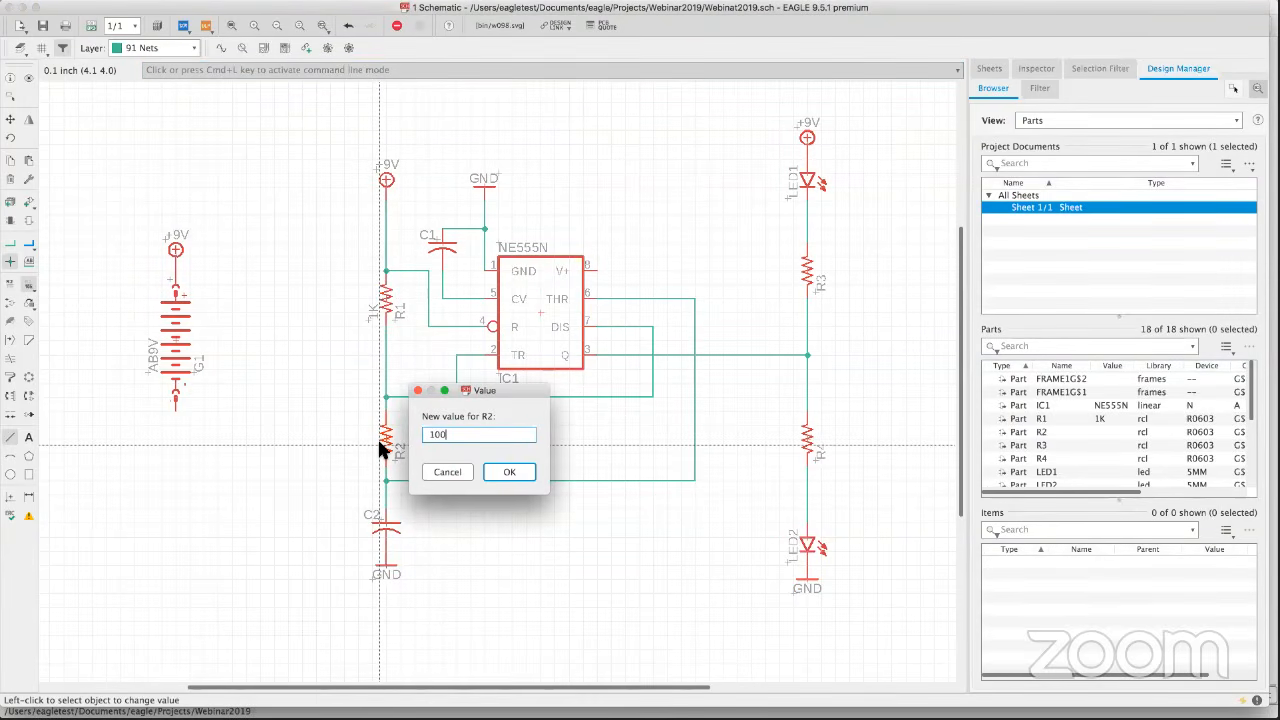
pyautogui.press('Return')
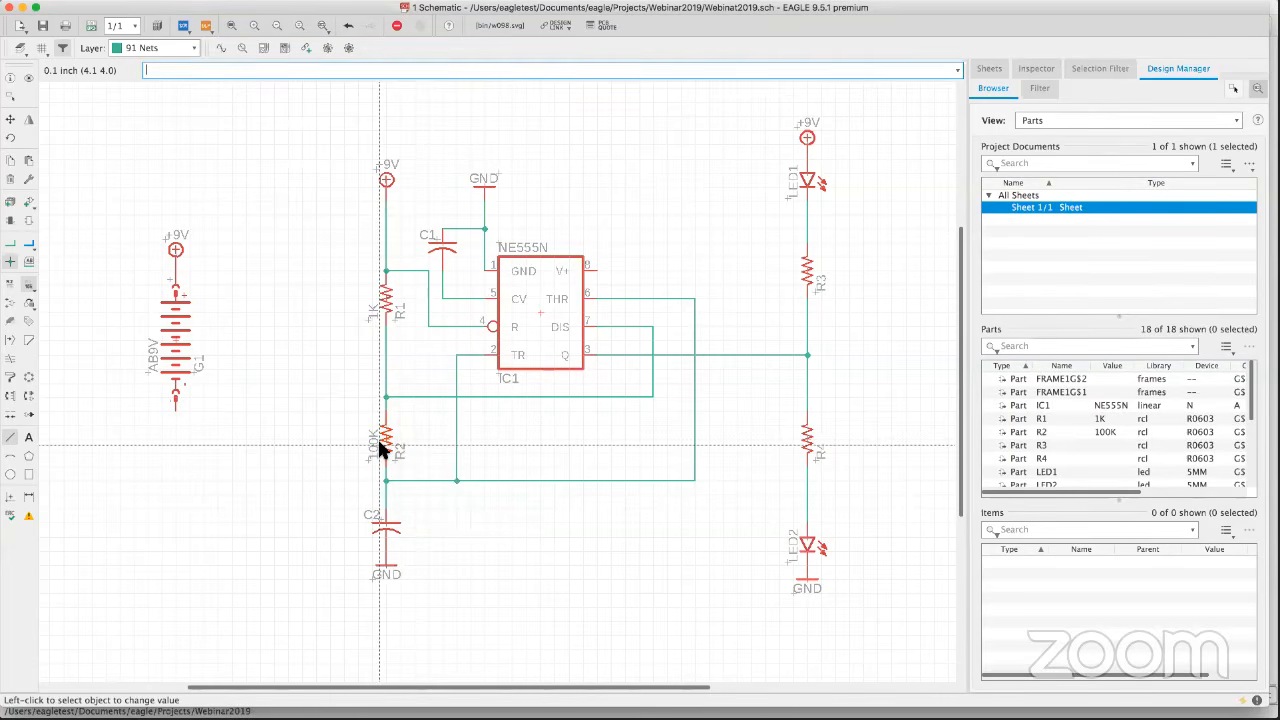
# Set the value of capacitor C2 to 1nF.
pyautogui.click(384, 522)
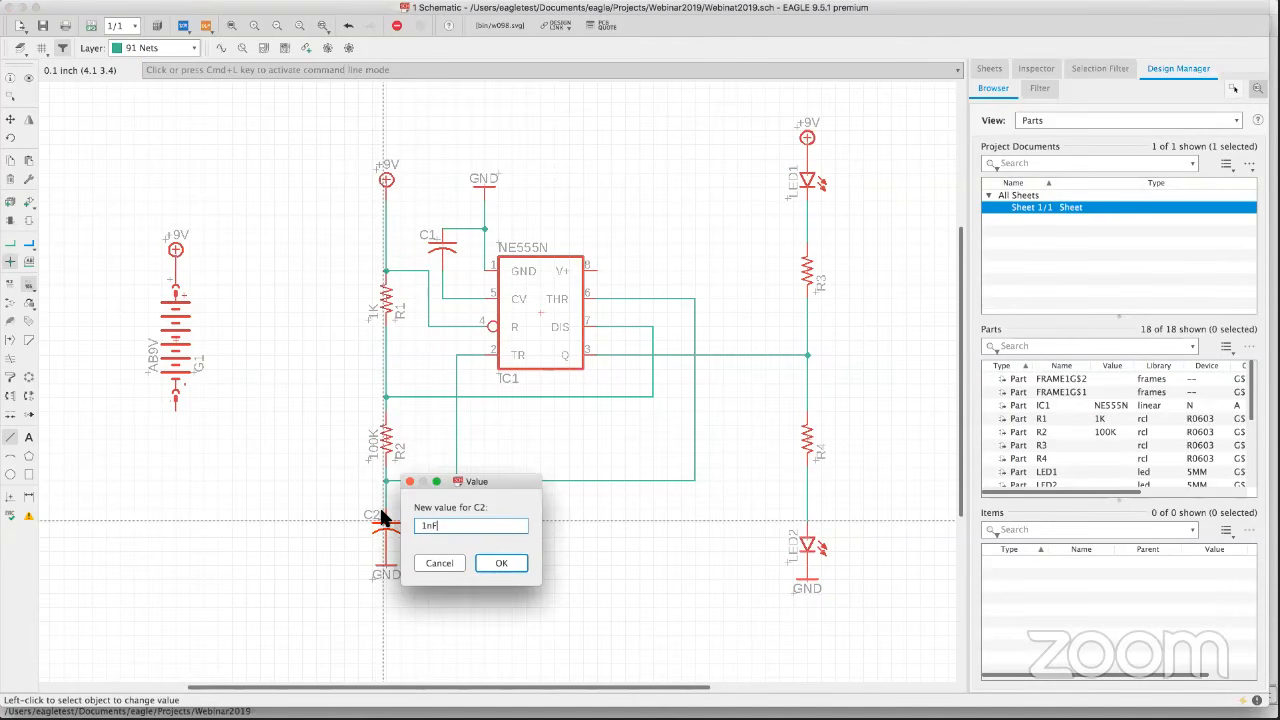
pyautogui.write('1nF')
pyautogui.press('Return')
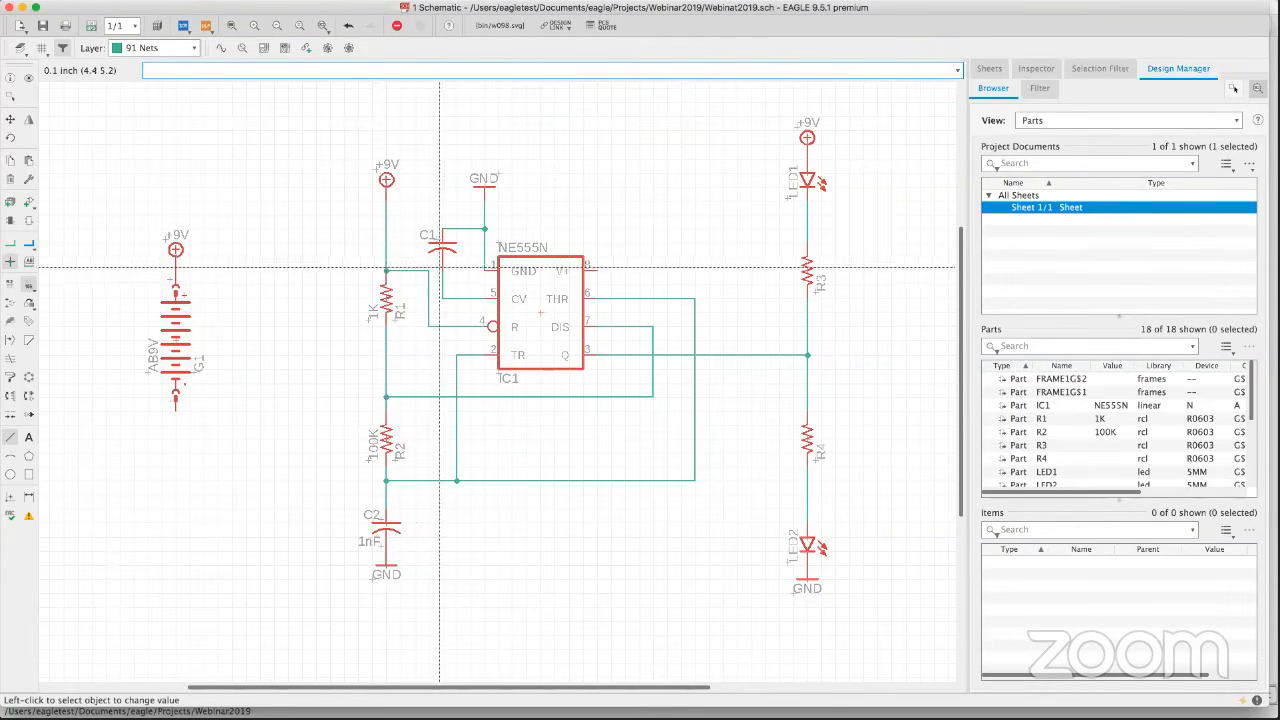
# Assign the remaining component values: 10nF for capacitor C1, 330 for resistor R3 and 300 for resistor R4.
pyautogui.click(442, 245)
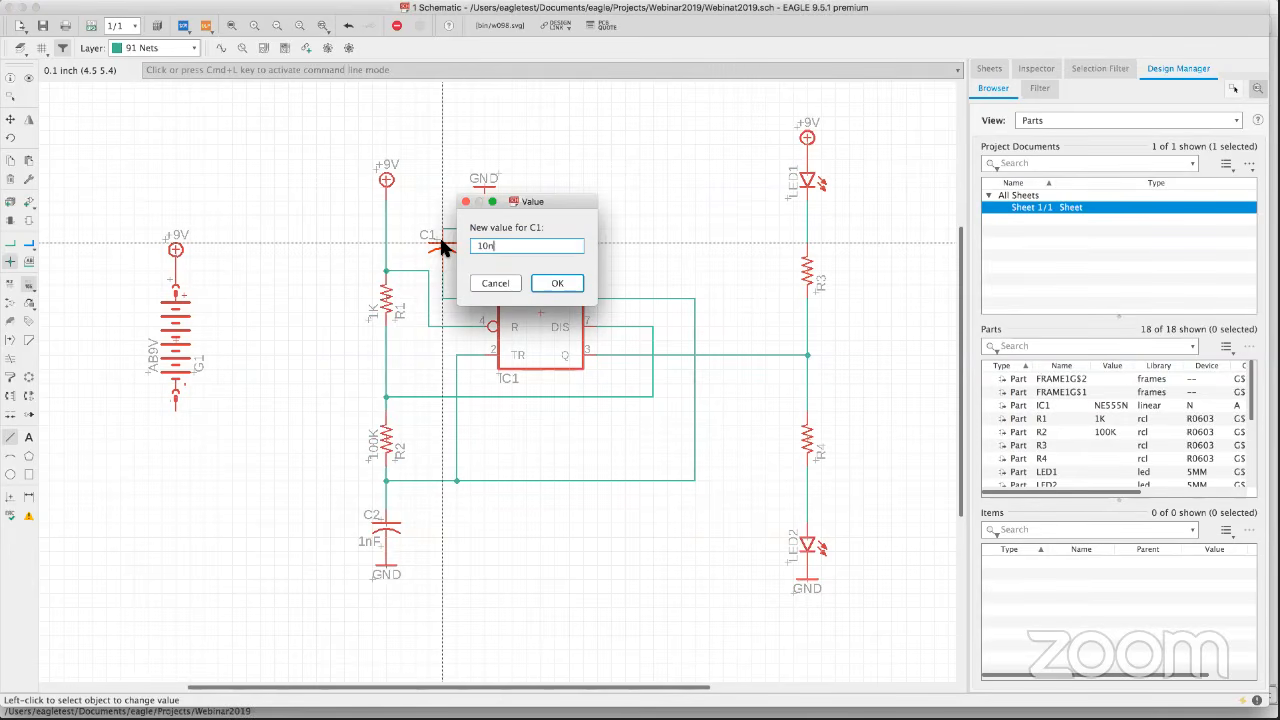
pyautogui.press('Return')
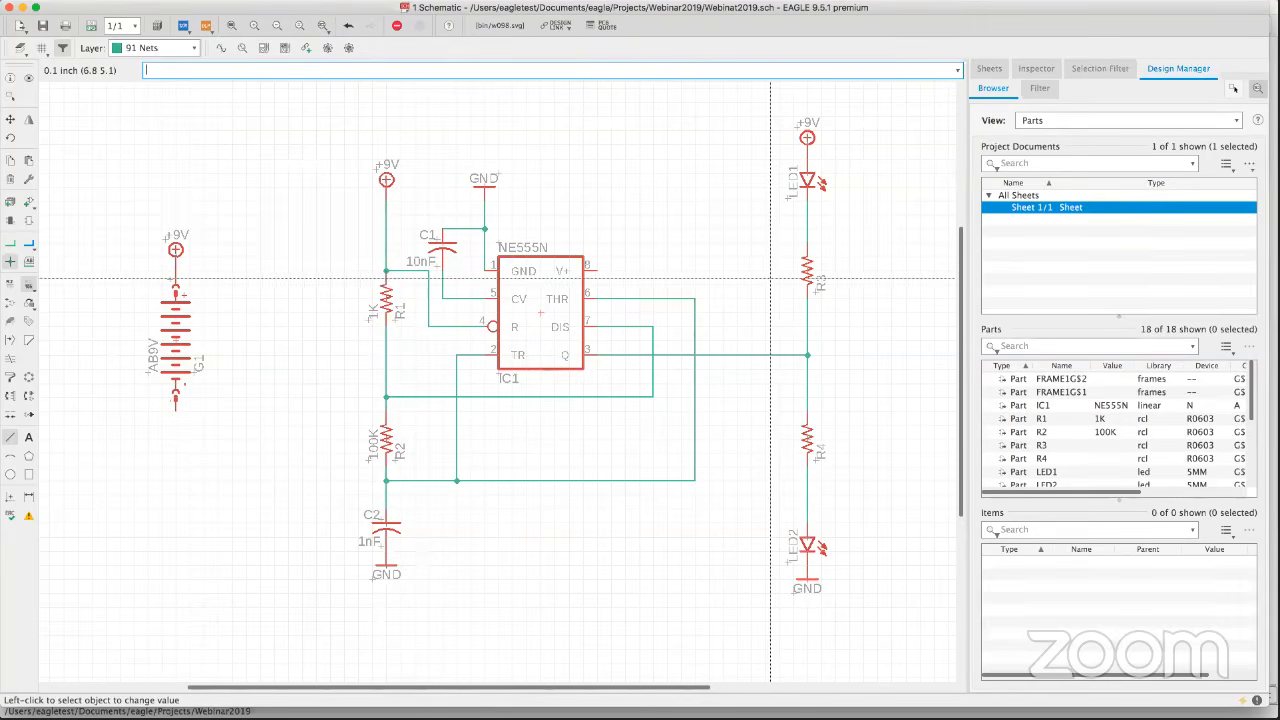
pyautogui.click(806, 271)
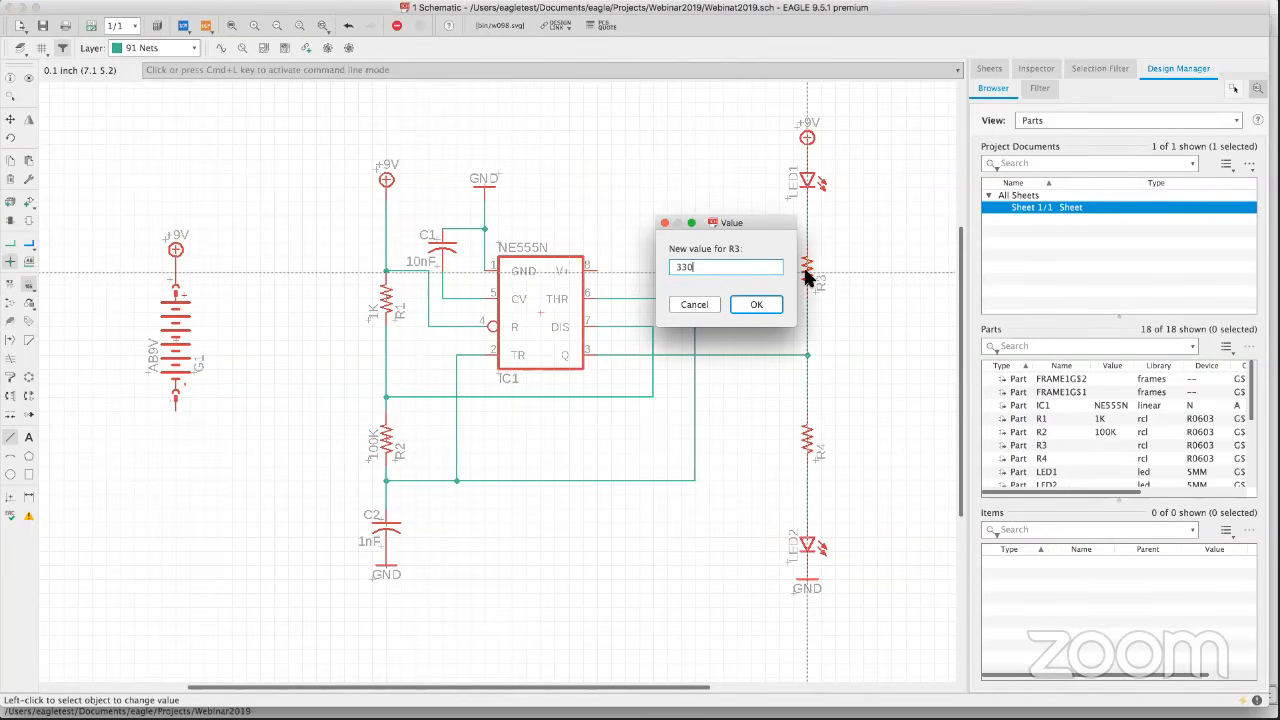
pyautogui.click(768, 304)
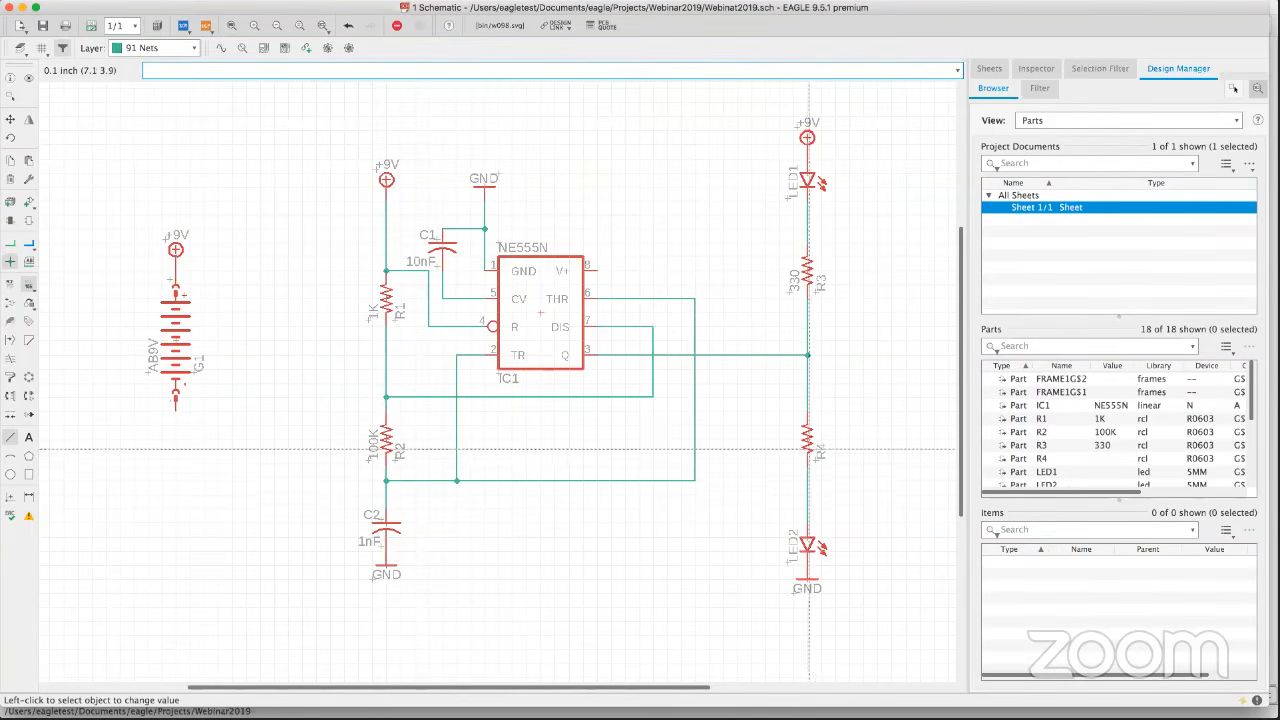
pyautogui.click(808, 441)
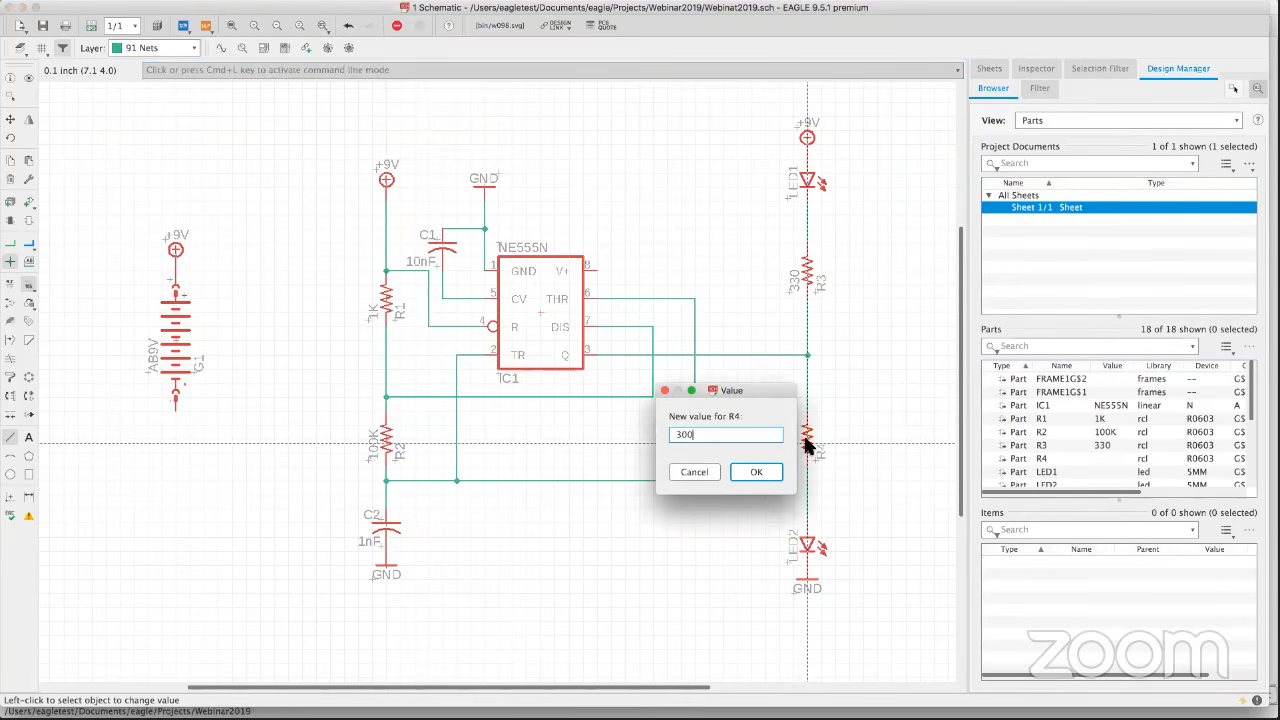
pyautogui.press('Return')
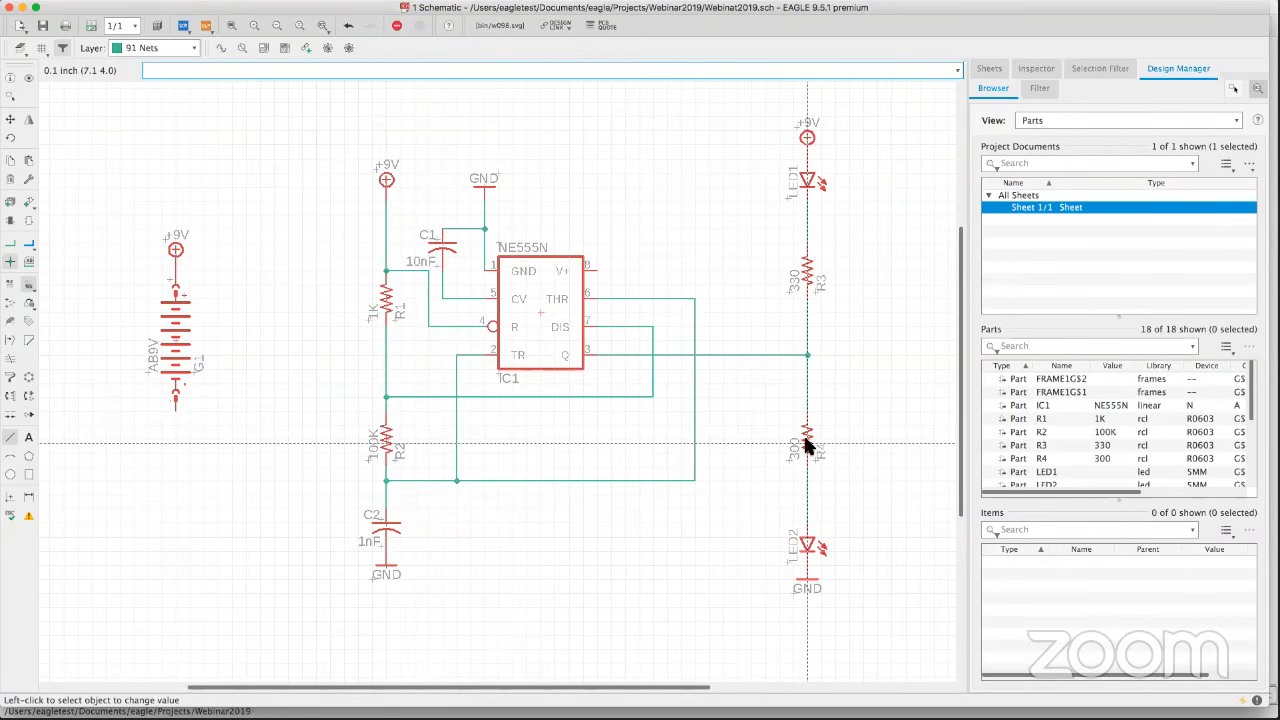
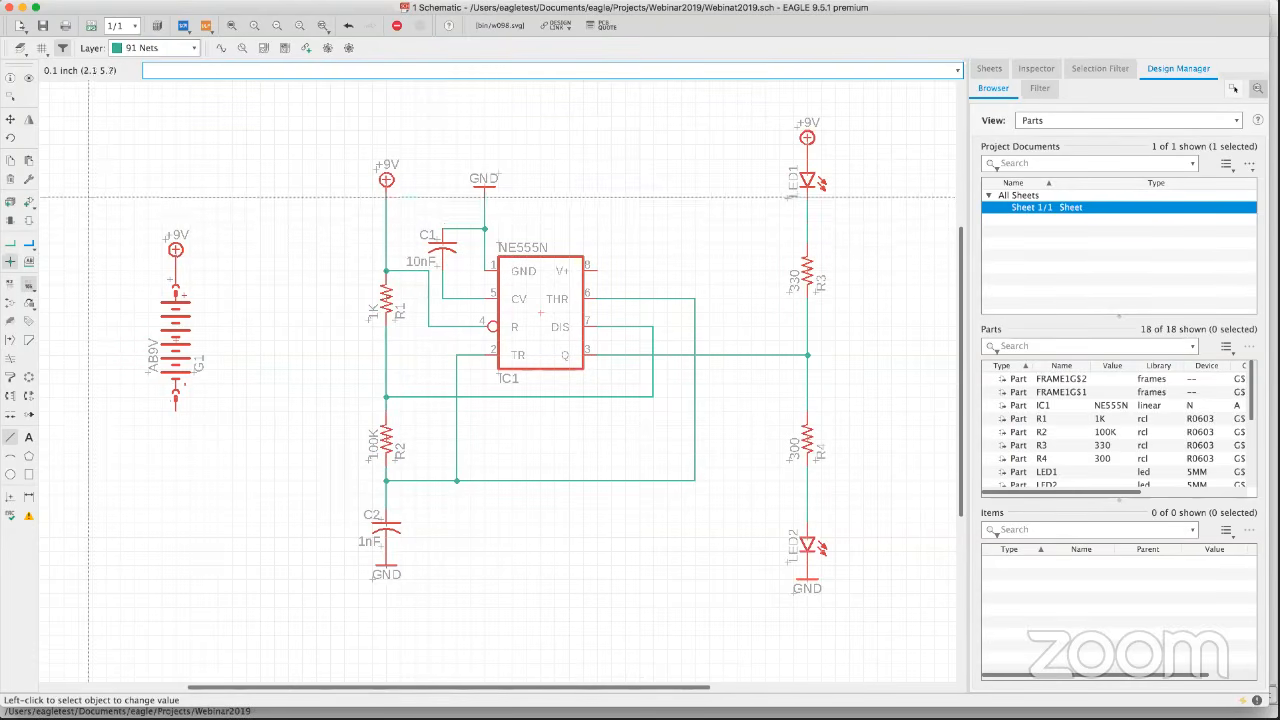
# Copy the +9V symbol from above LED1 to above the NE555N's V+ pin 8 and wire it to that pin with a net.
pyautogui.click(10, 162)
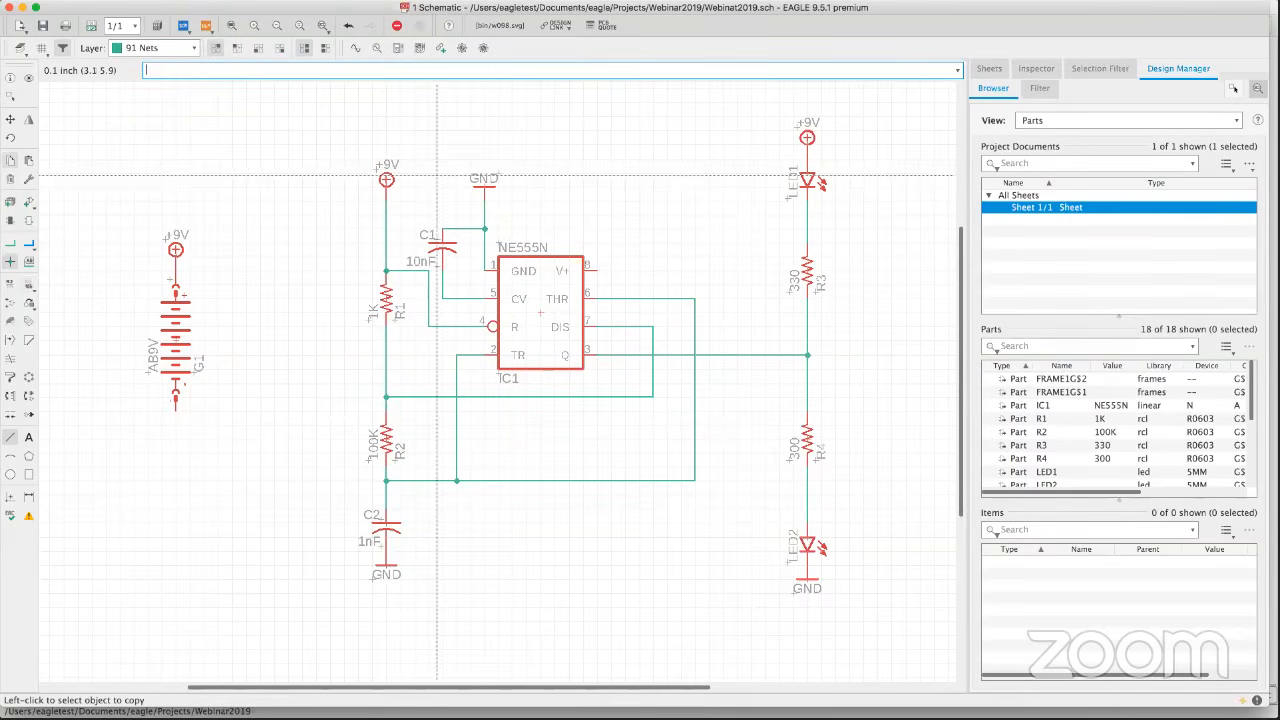
pyautogui.click(807, 140)
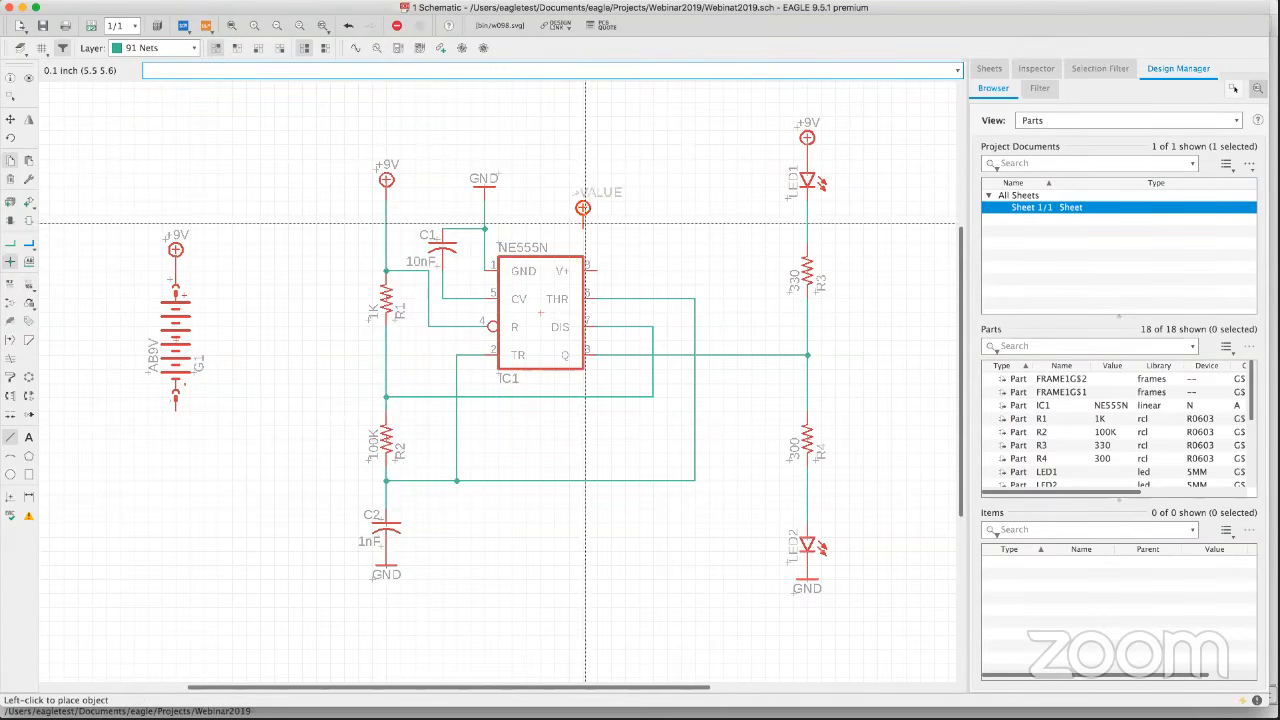
pyautogui.click(602, 215)
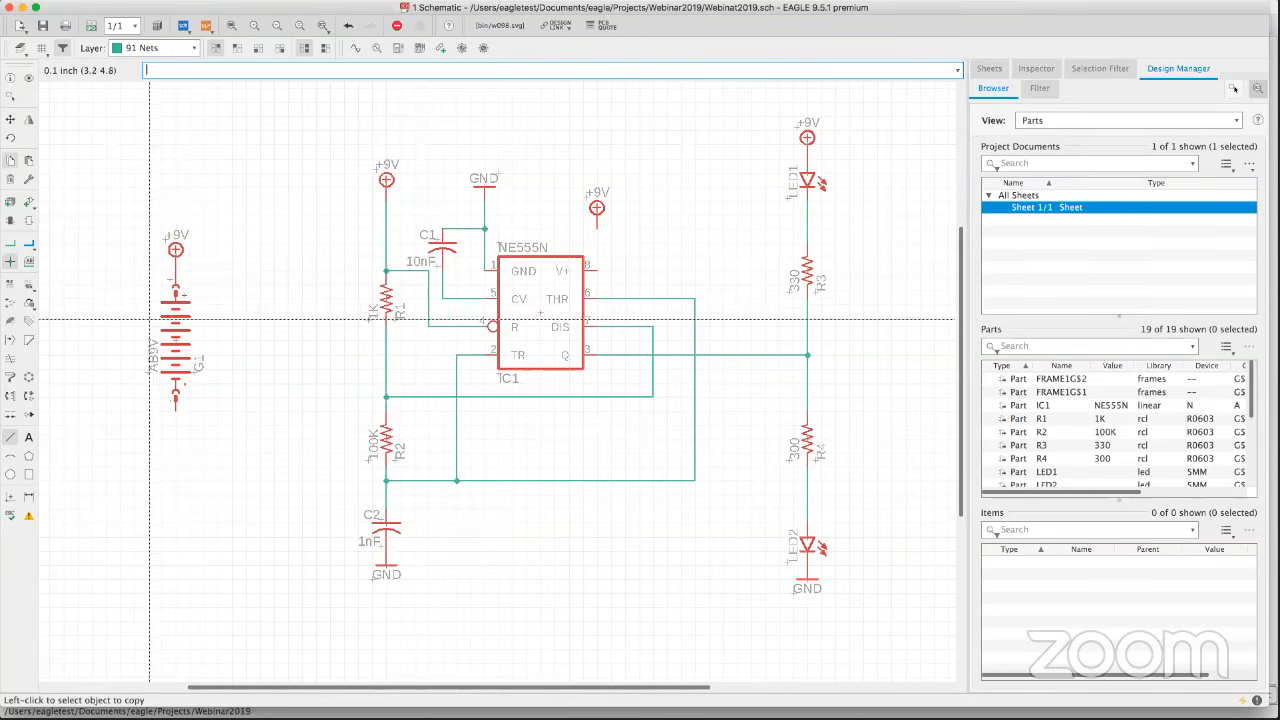
pyautogui.click(10, 244)
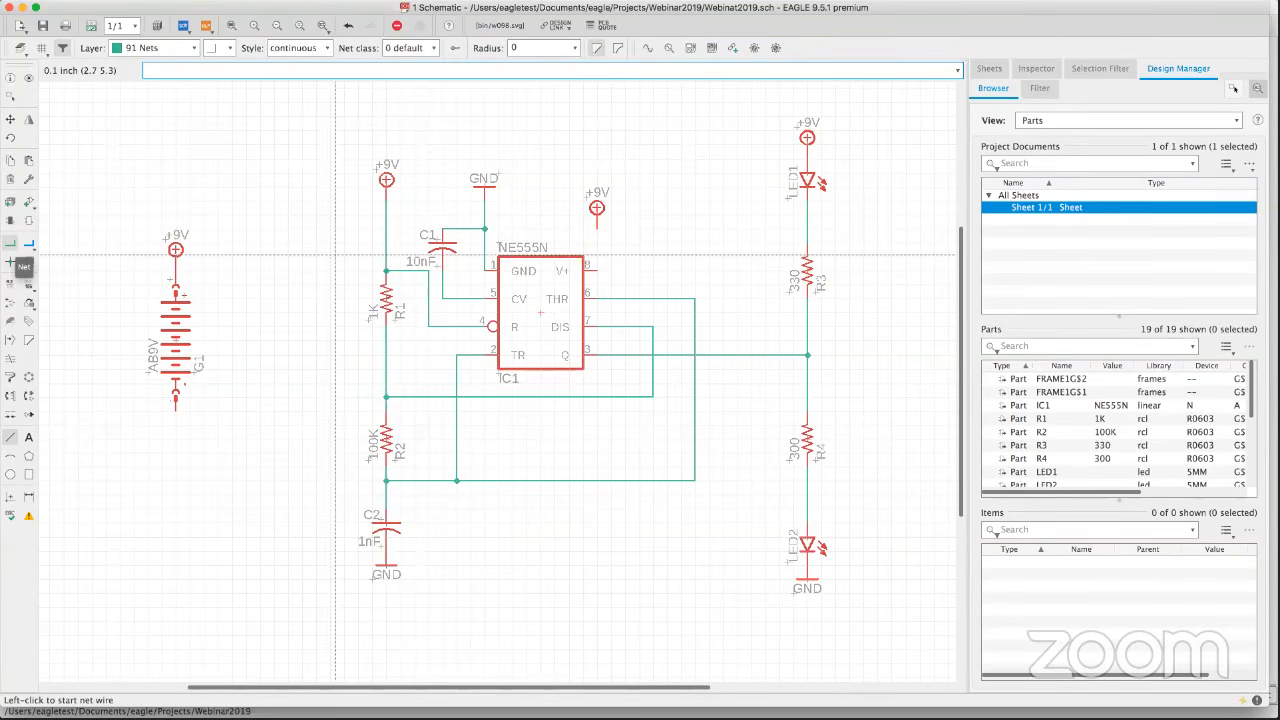
pyautogui.click(597, 218)
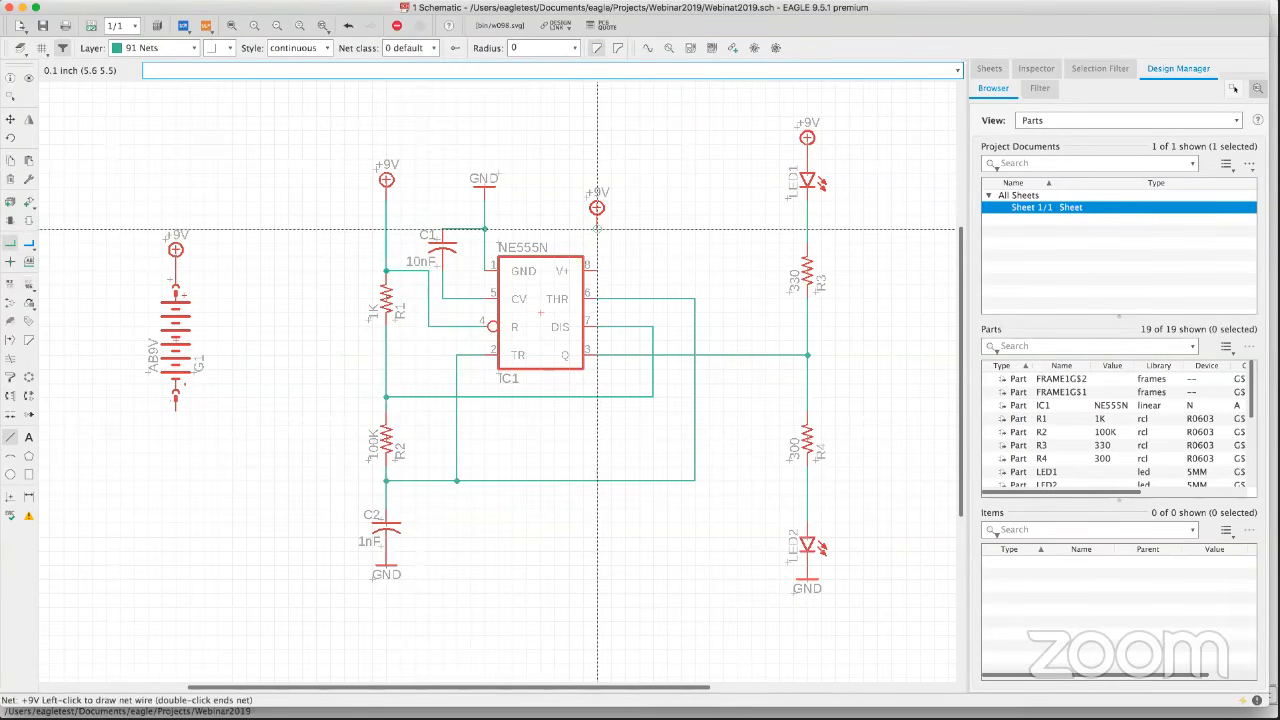
pyautogui.click(598, 266)
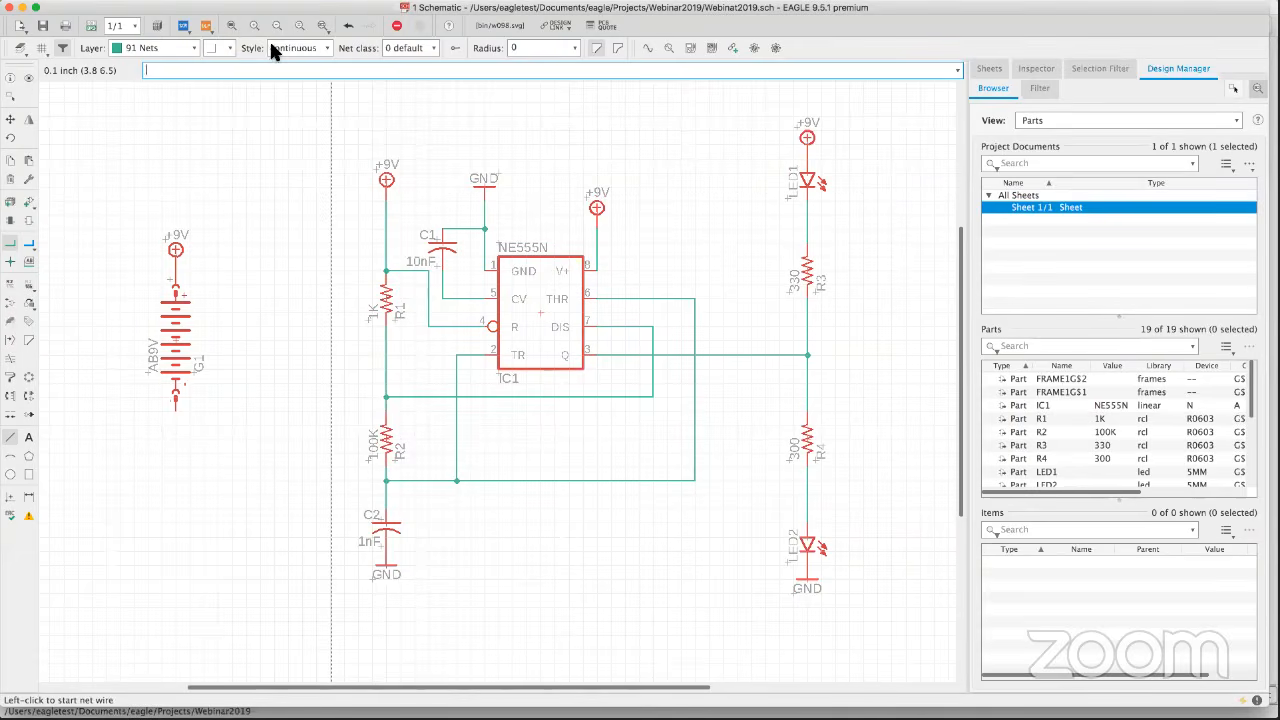
# Fit the whole sheet in view and turn off the grid display.
pyautogui.click(236, 27)
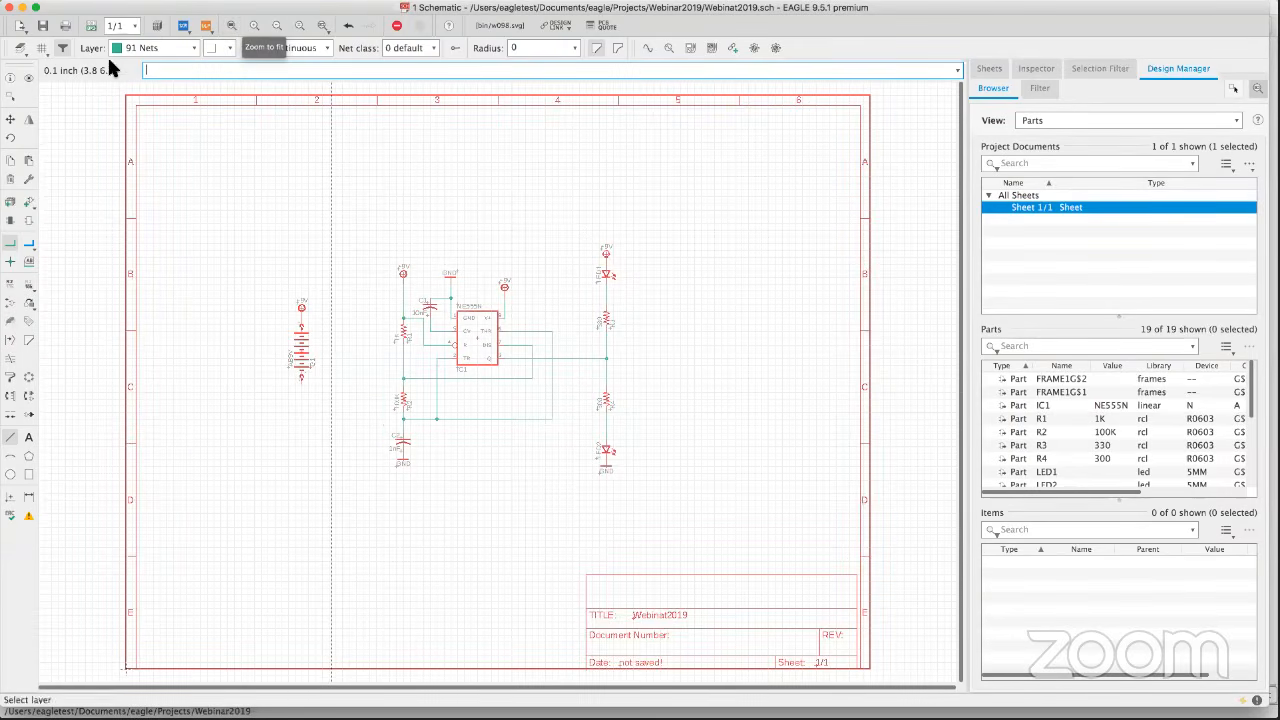
pyautogui.click(42, 52)
pyautogui.click(76, 55)
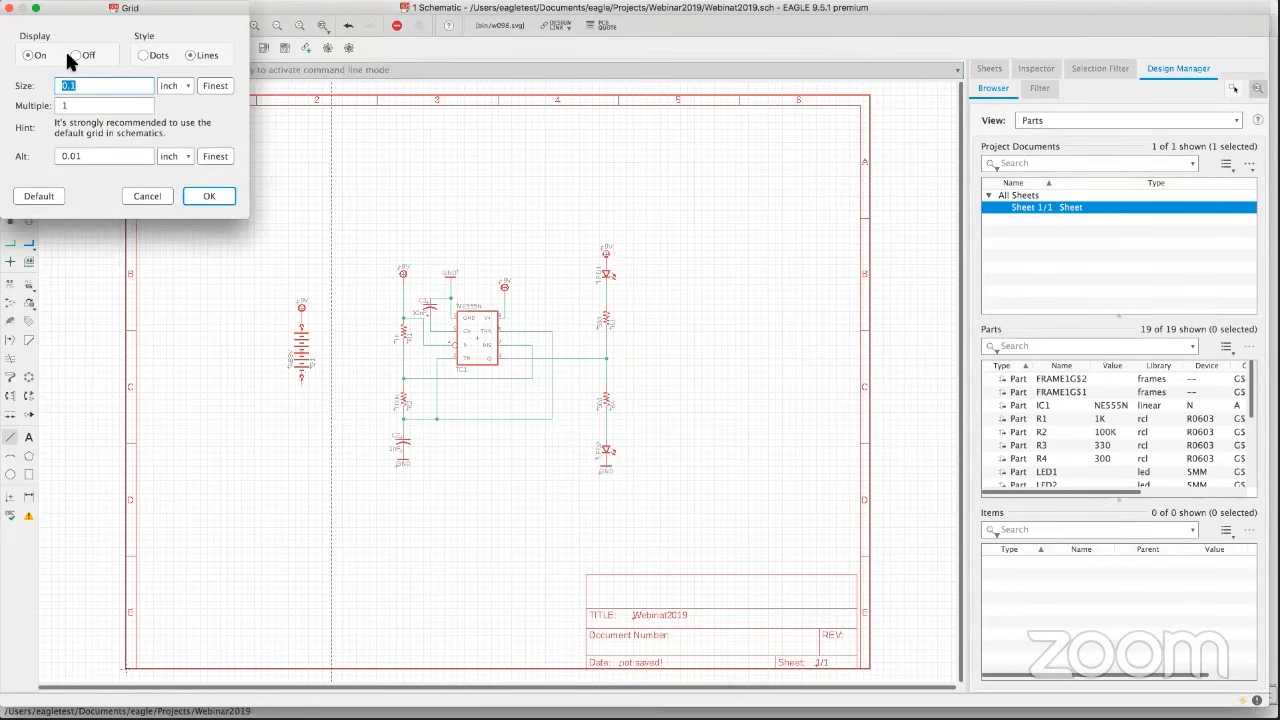
pyautogui.click(210, 196)
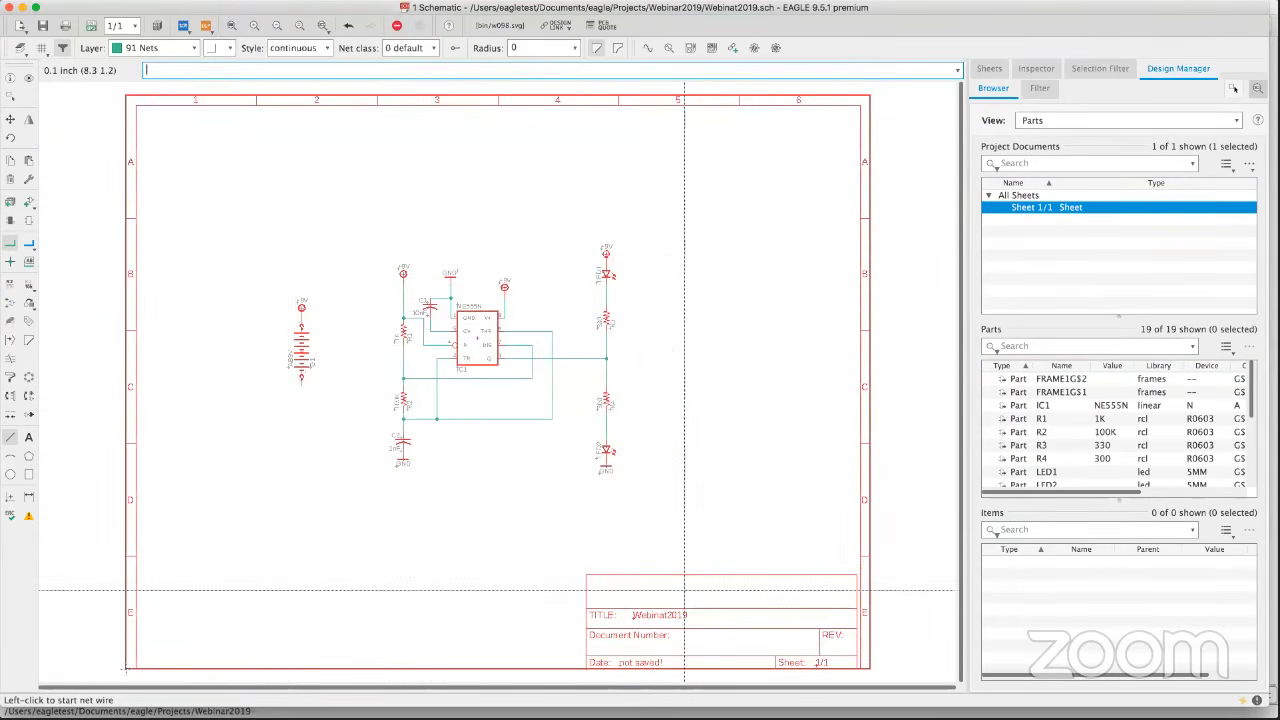
# Create a text for the title block with "Webinar October 2019" on the first line and "The Best Crowd Ever" on the second.
pyautogui.moveTo(691, 591); pyautogui.dragTo(690, 586, button='middle')
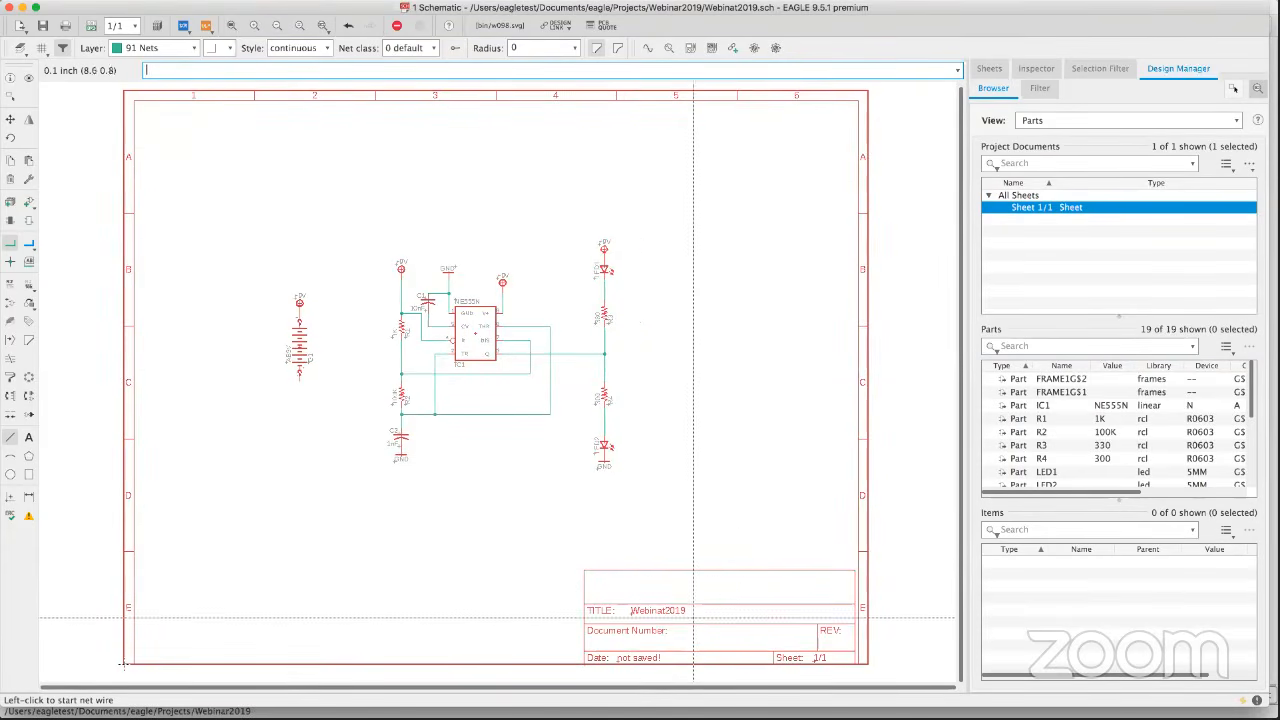
pyautogui.scroll(3, 661, 620)
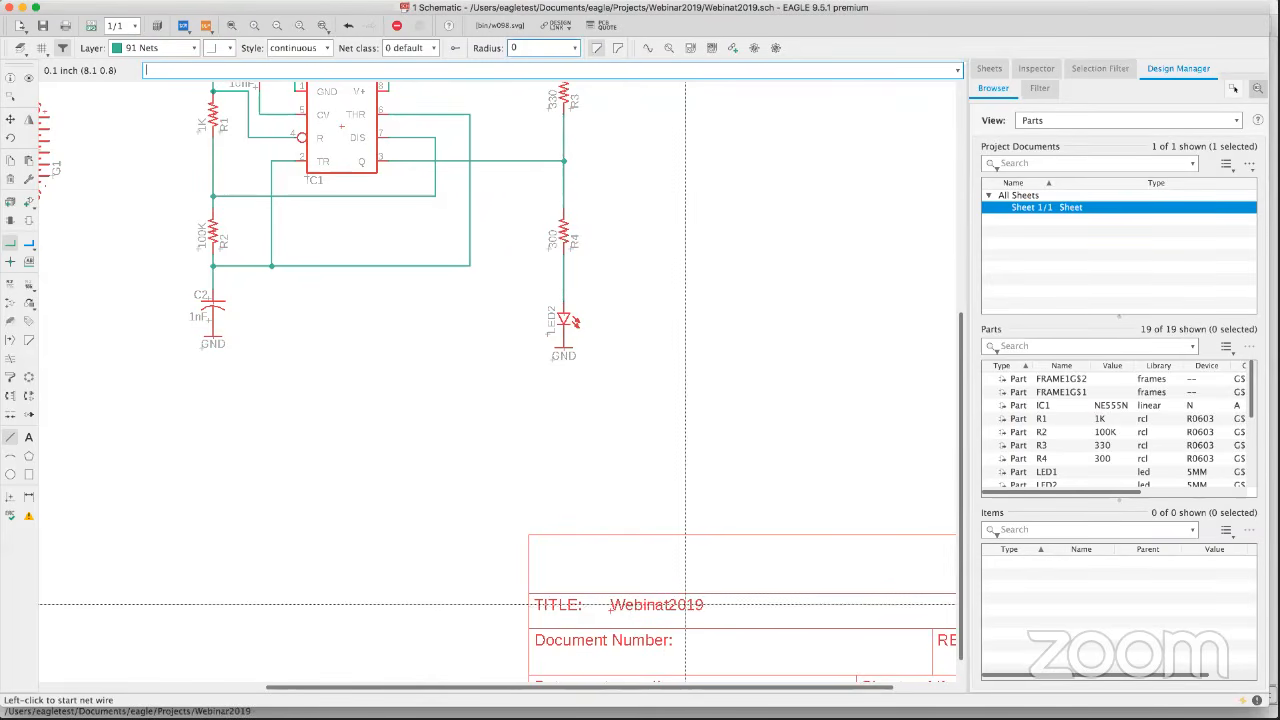
pyautogui.scroll(1, 680, 592)
pyautogui.scroll(-3, 686, 598)
pyautogui.moveTo(686, 601); pyautogui.dragTo(584, 507, button='middle')
pyautogui.scroll(1, 584, 507)
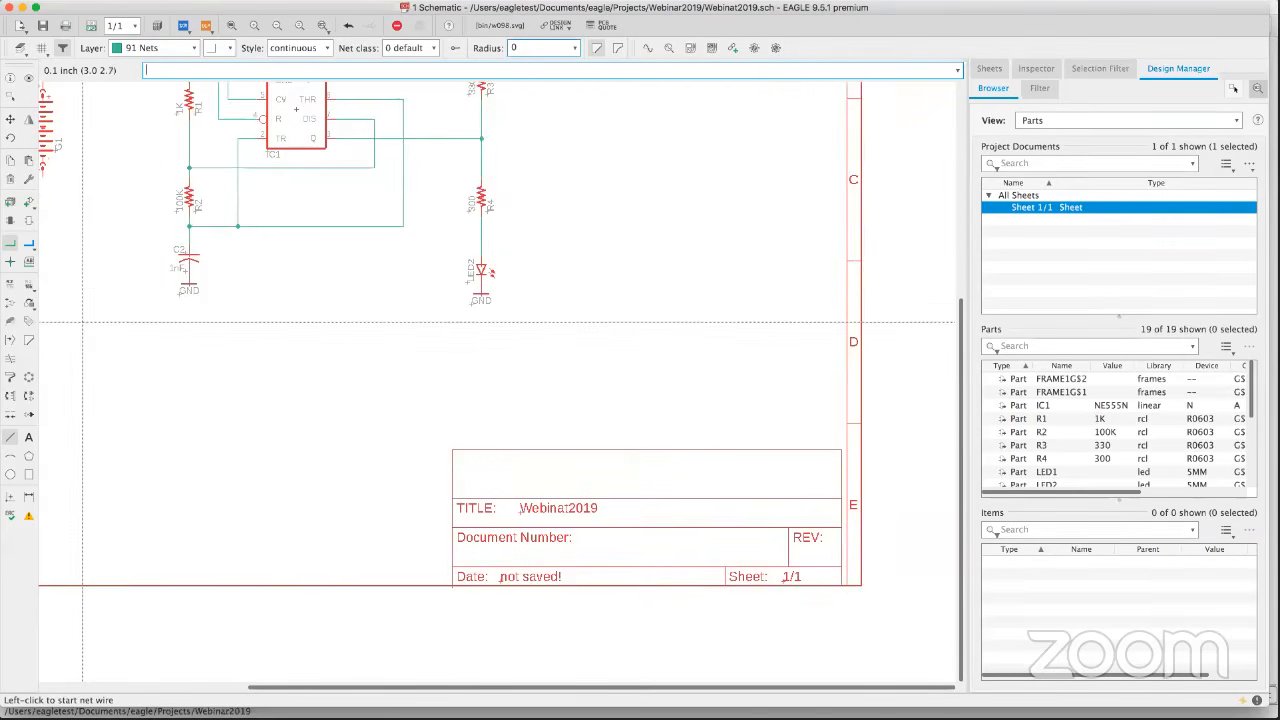
pyautogui.click(30, 438)
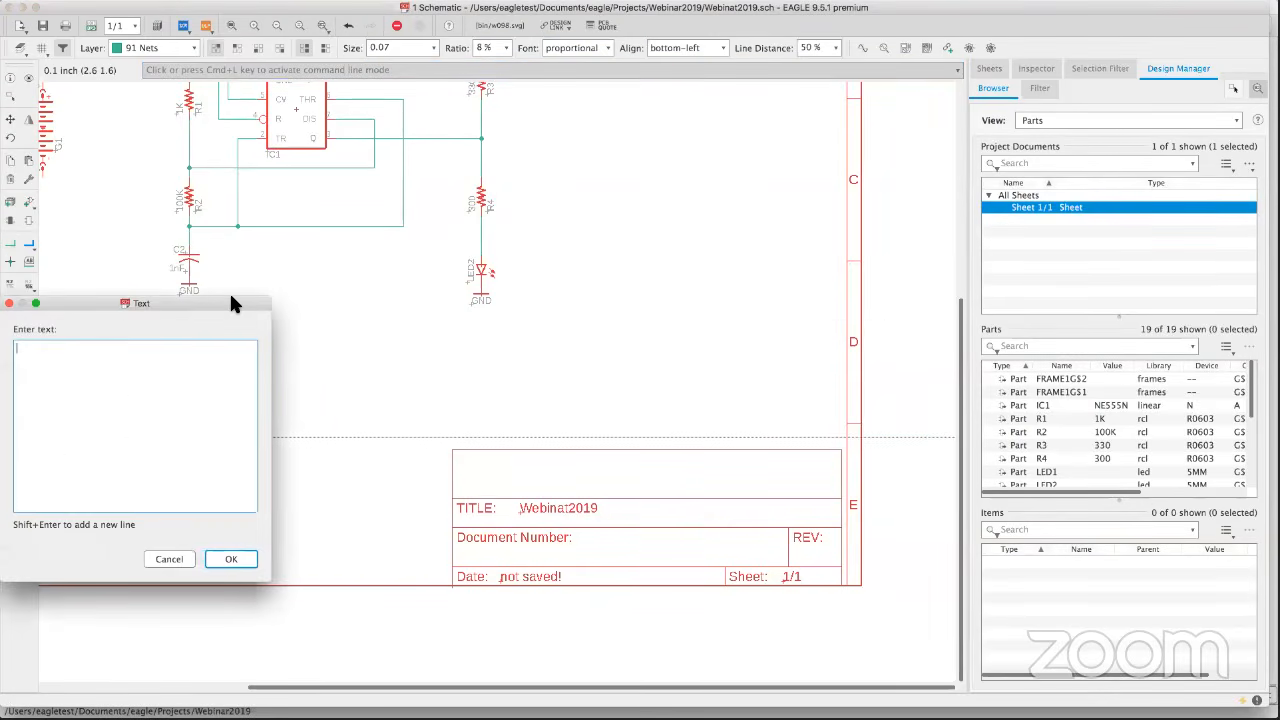
pyautogui.moveTo(114, 300); pyautogui.dragTo(450, 243)
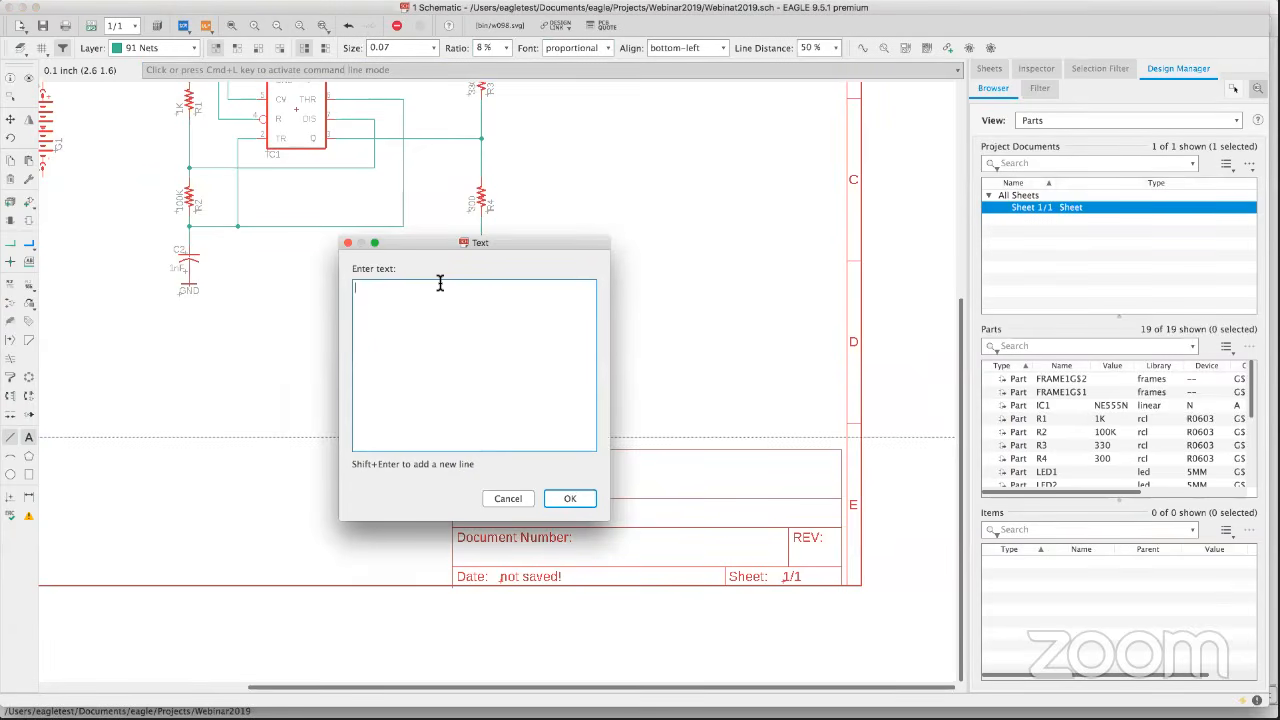
pyautogui.write('Webinar October 2019 The Best Crowd Ever')
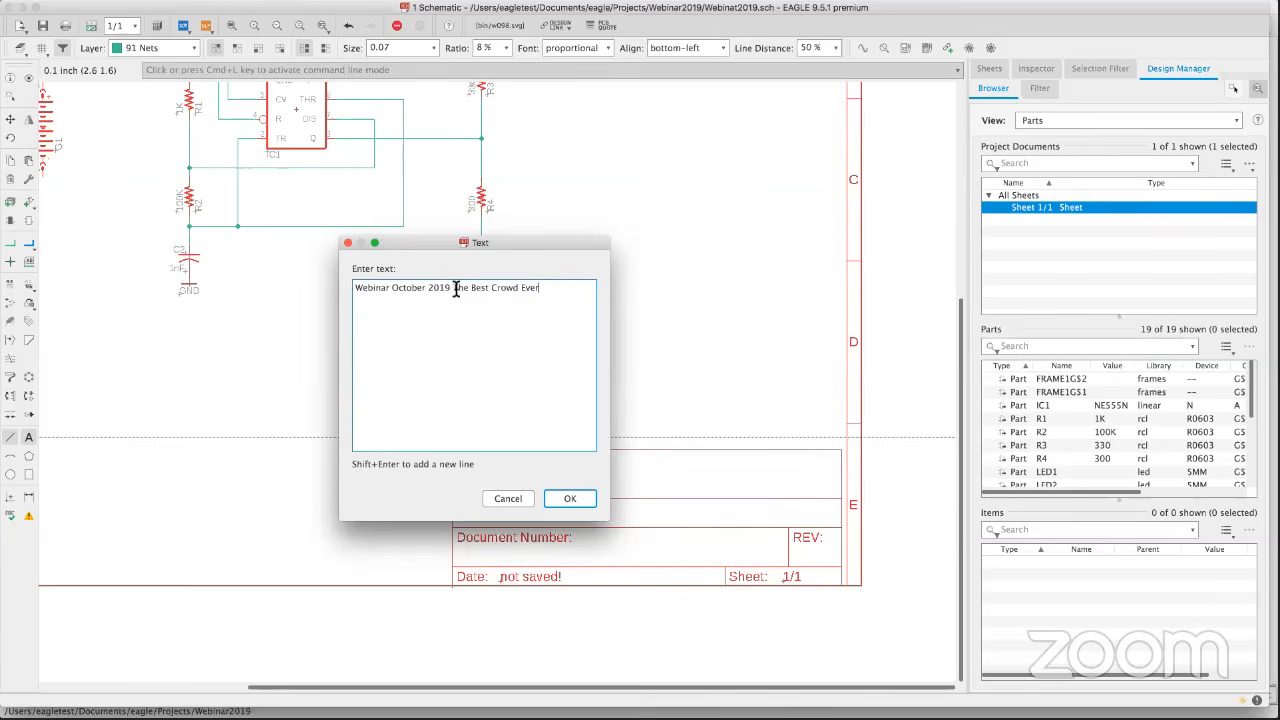
pyautogui.hotkey('shift', 'Return')
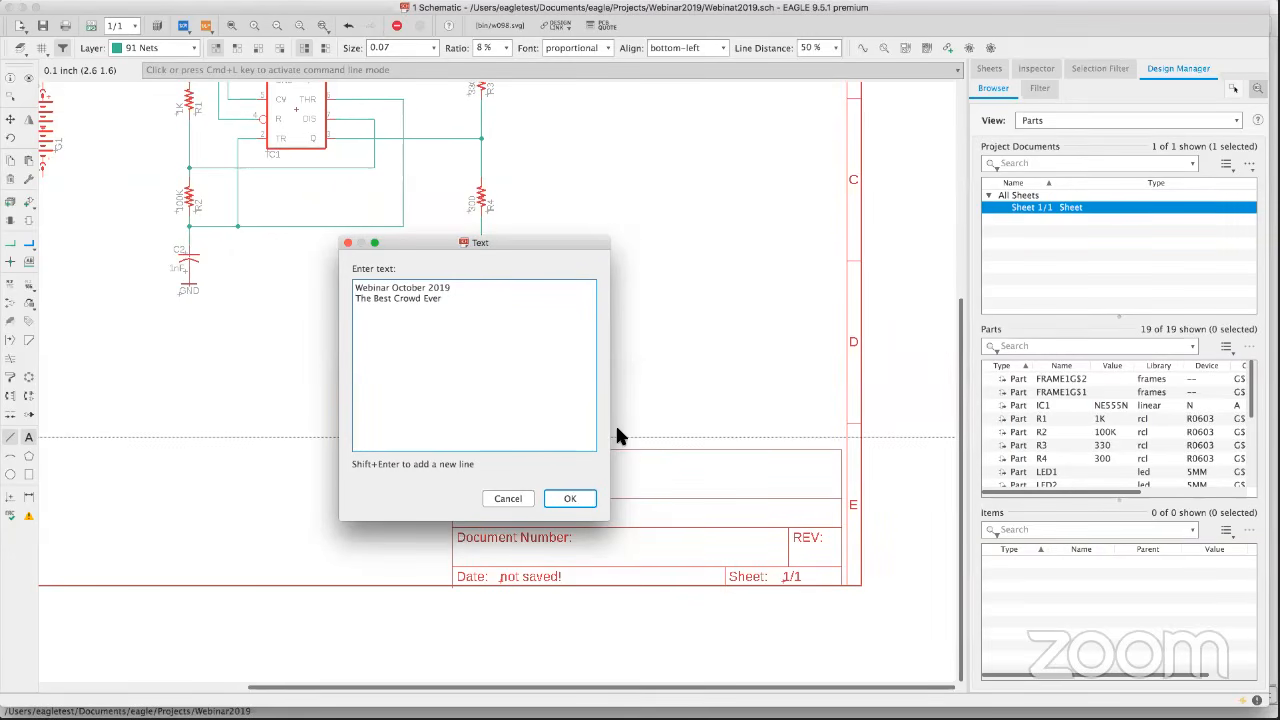
pyautogui.click(570, 498)
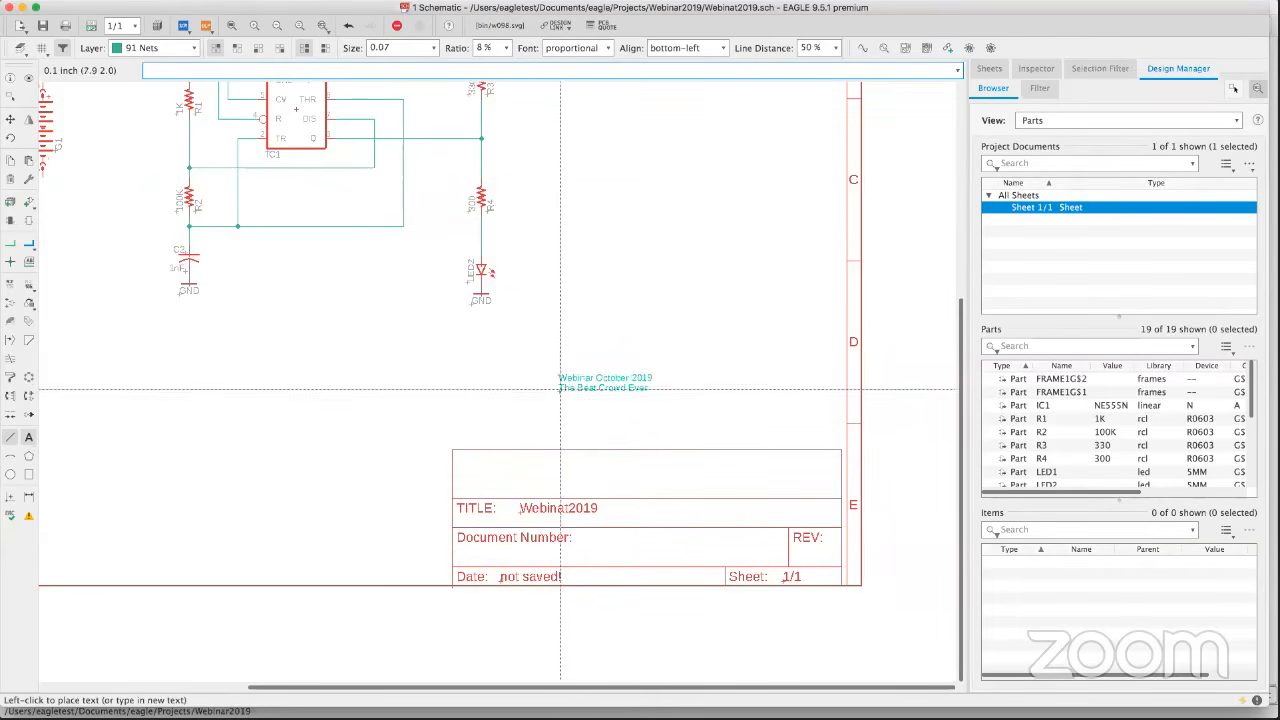
# Put the text on layer 94 Symbols and set its size to 0.15 after trying 0.2.
pyautogui.click(193, 48)
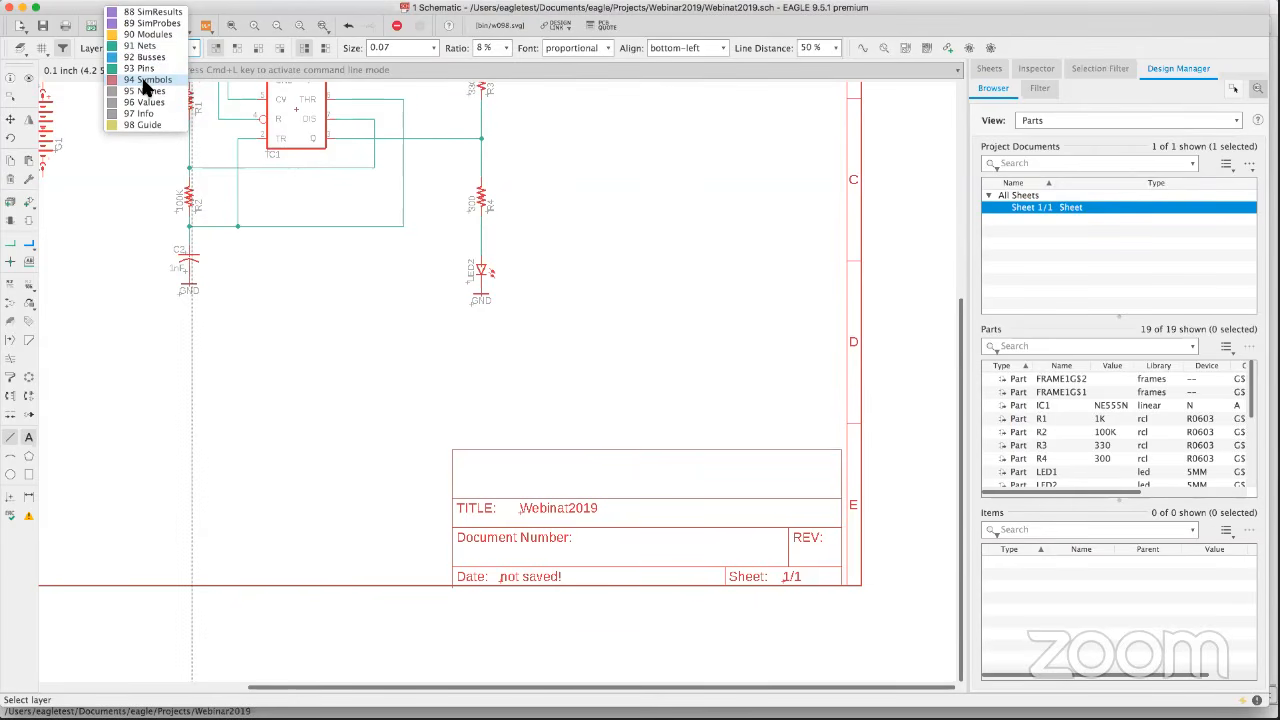
pyautogui.click(145, 83)
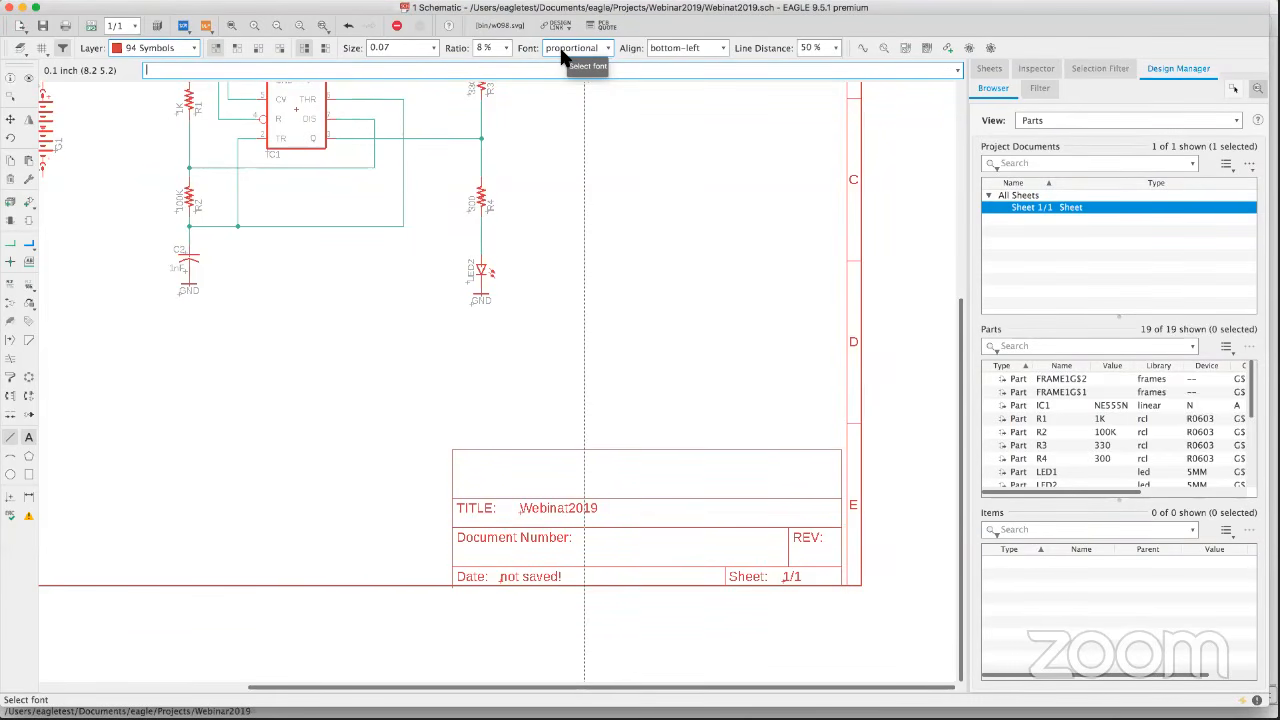
pyautogui.click(390, 51)
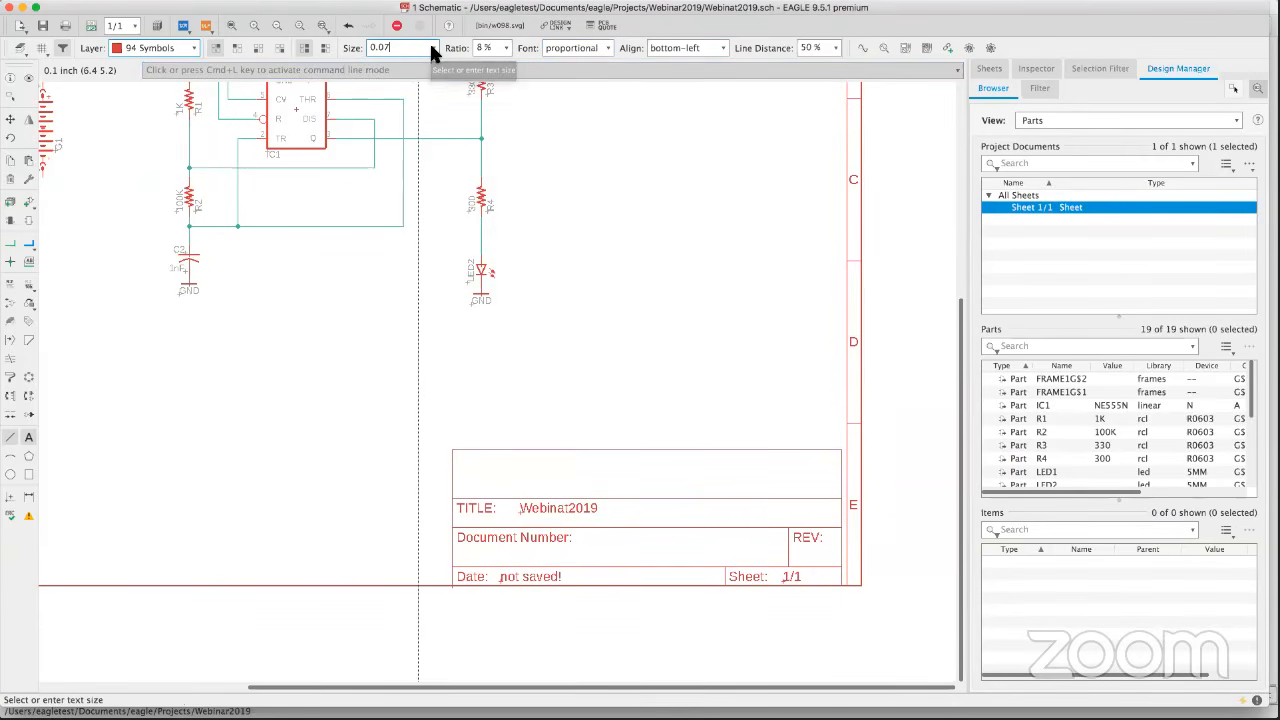
pyautogui.click(432, 47)
pyautogui.scroll(-3, 431, 120)
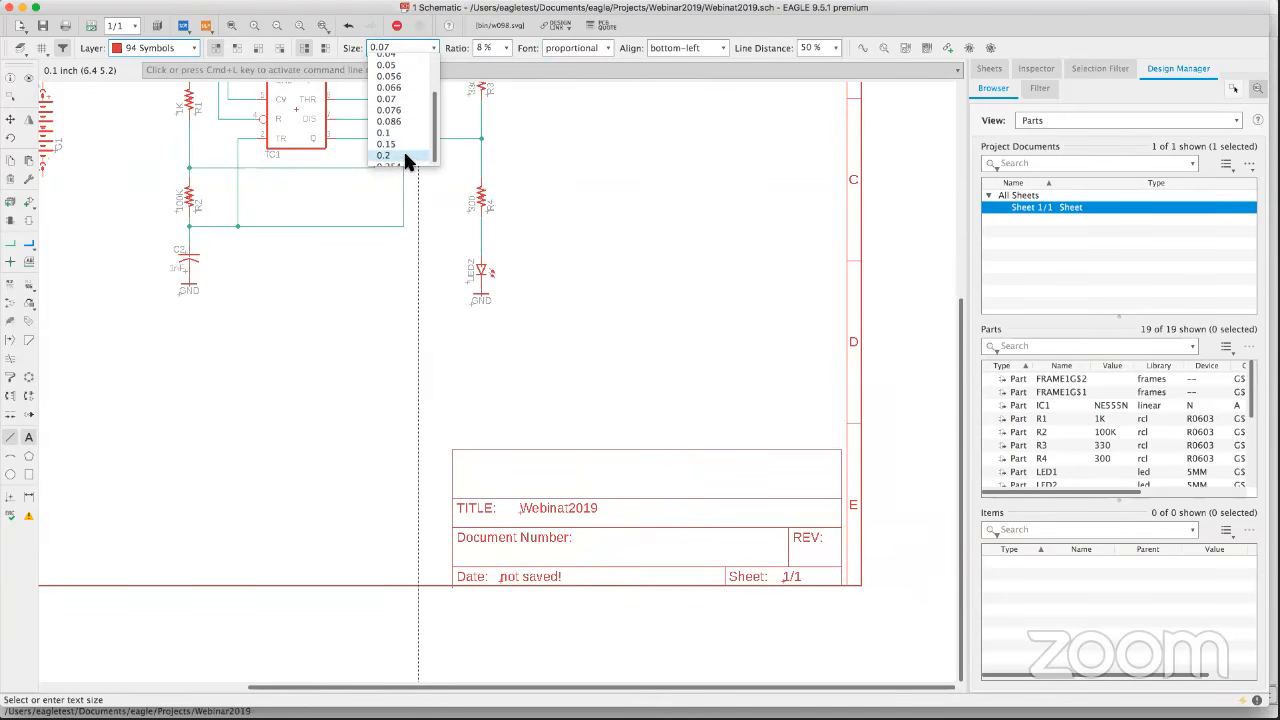
pyautogui.click(405, 157)
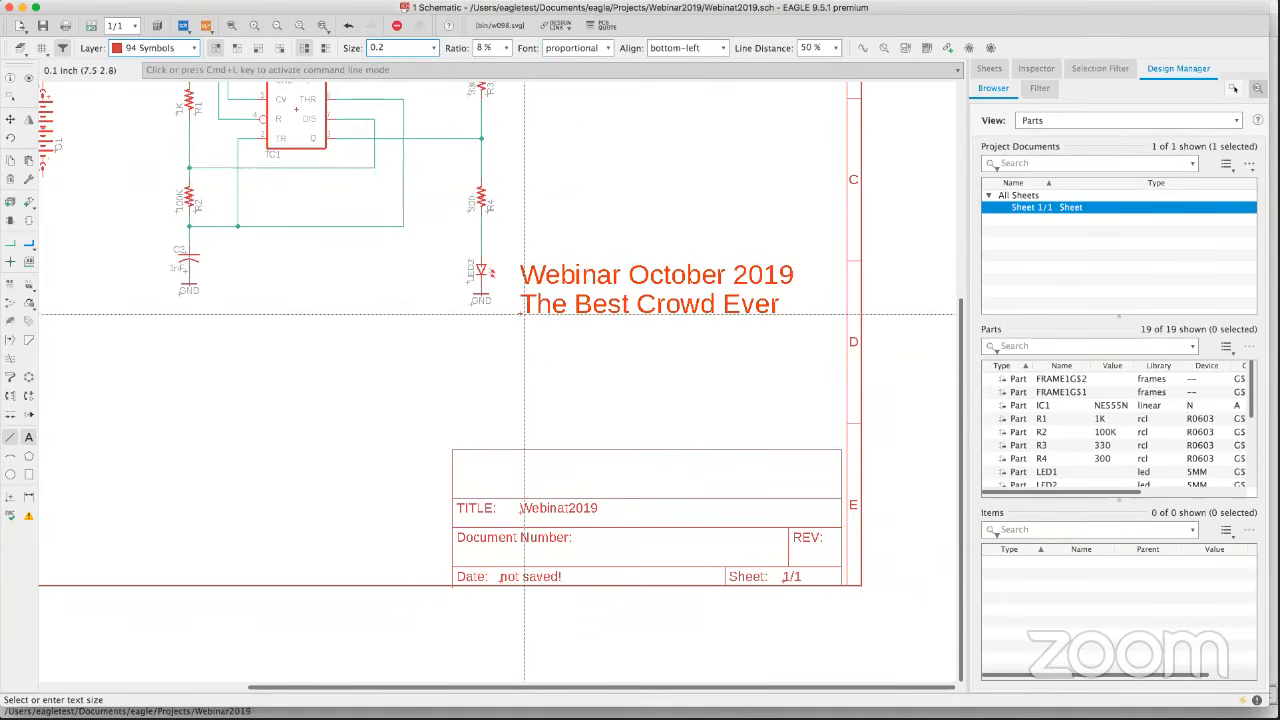
pyautogui.click(432, 47)
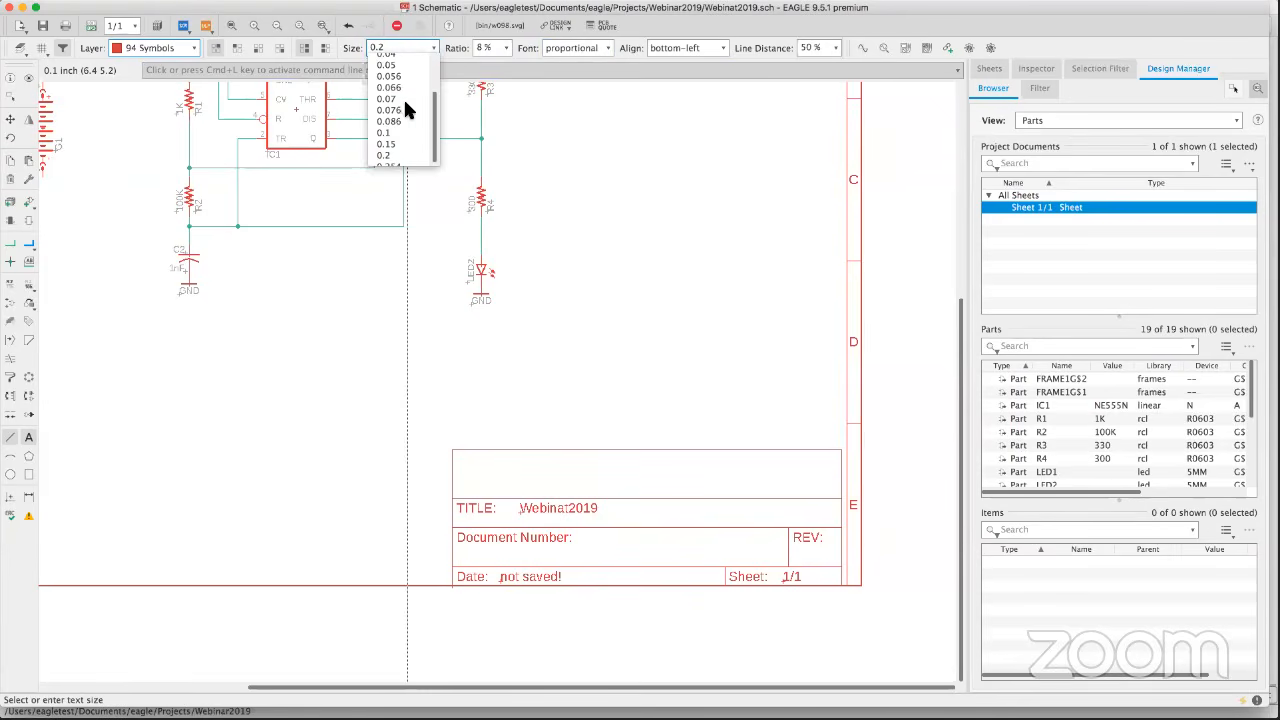
# Set the text's thickness ratio to 15 %.
pyautogui.click(506, 50)
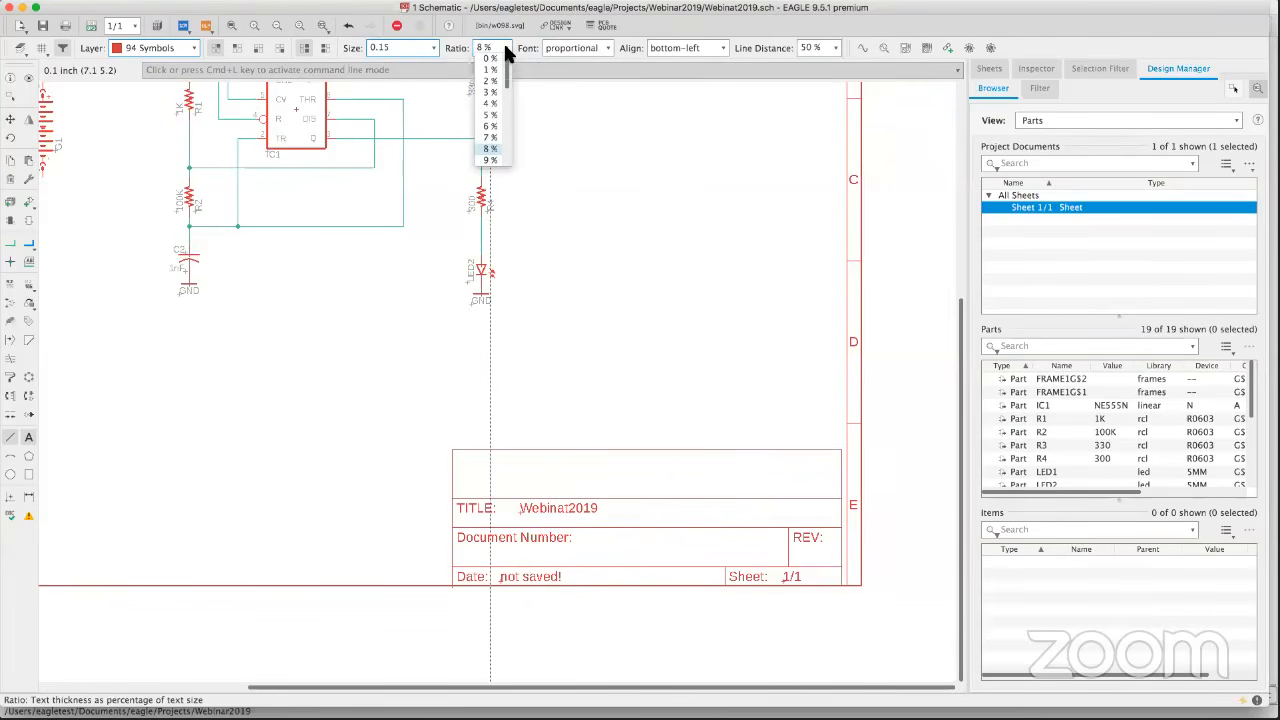
pyautogui.moveTo(505, 85); pyautogui.dragTo(510, 118)
pyautogui.click(490, 127)
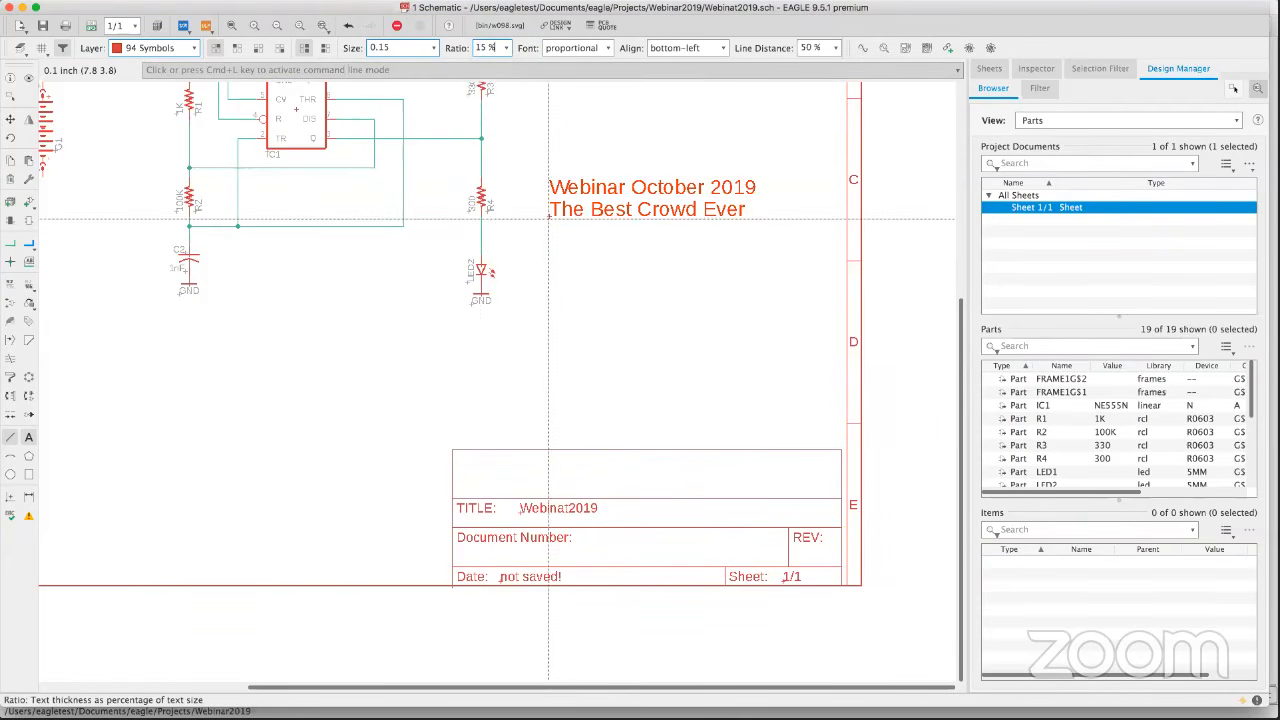
# Set the text's thickness ratio to 31 %.
pyautogui.click(505, 48)
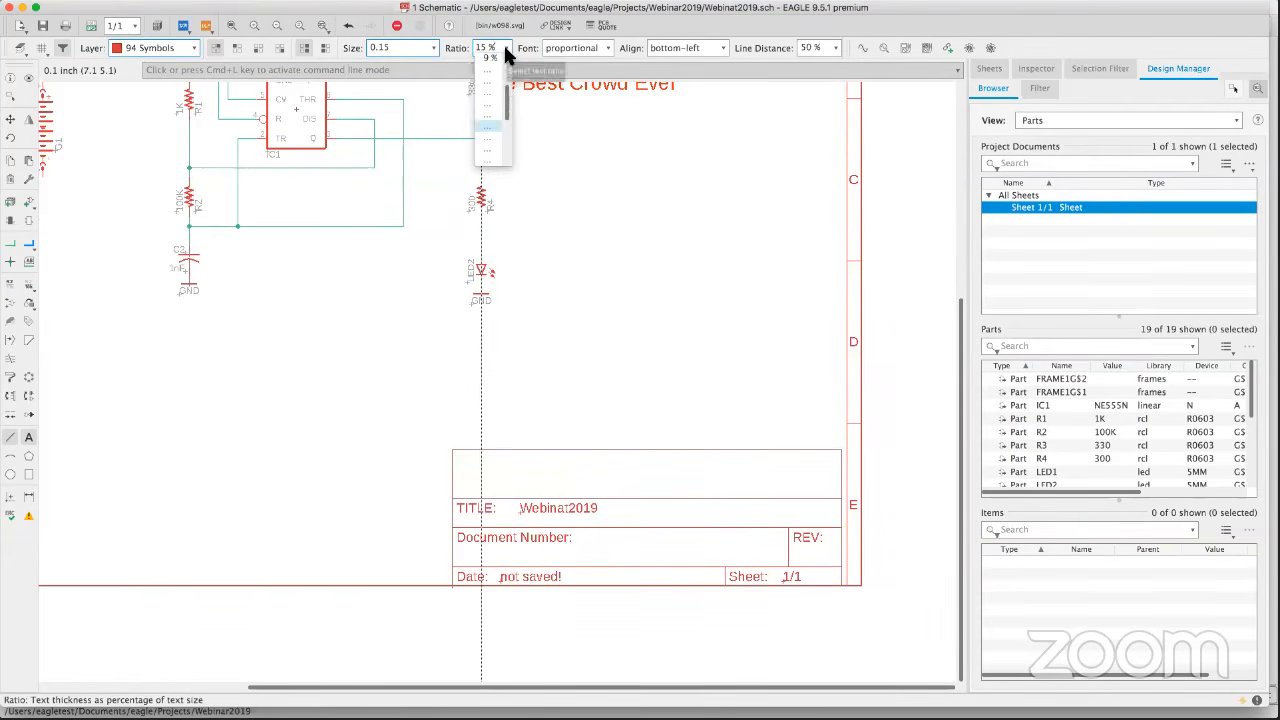
pyautogui.moveTo(505, 88); pyautogui.dragTo(510, 150)
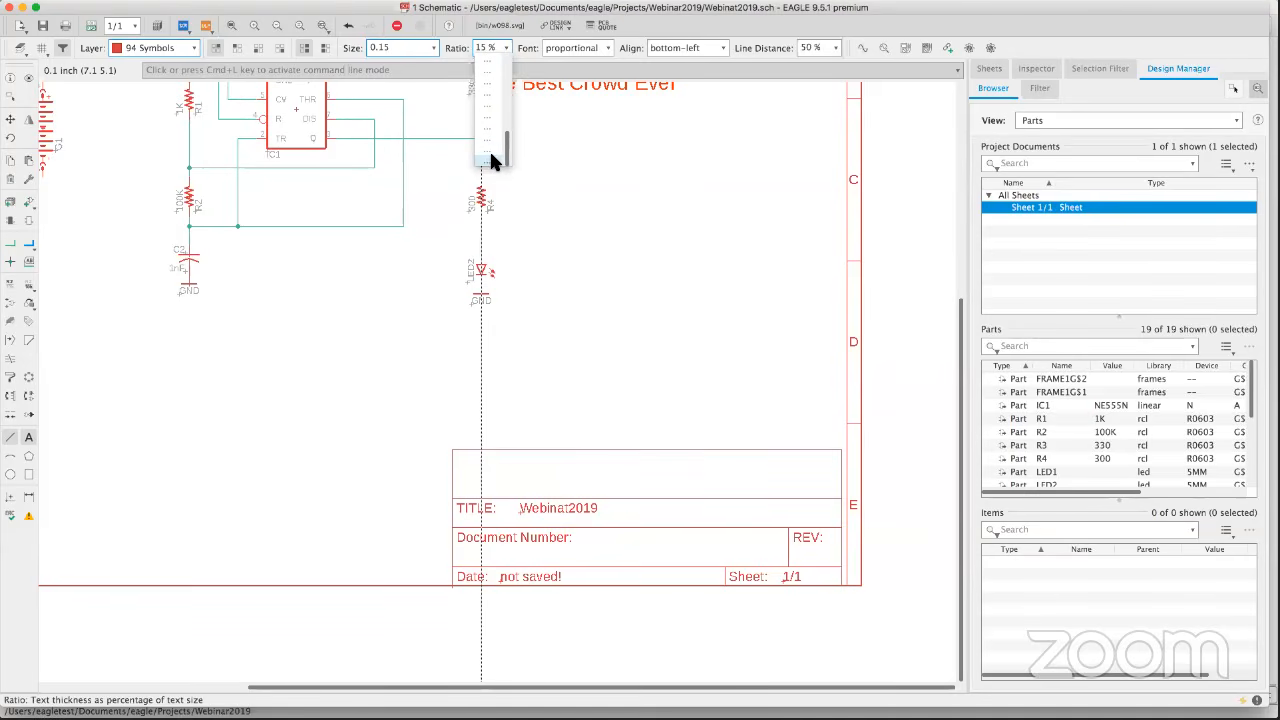
pyautogui.click(491, 162)
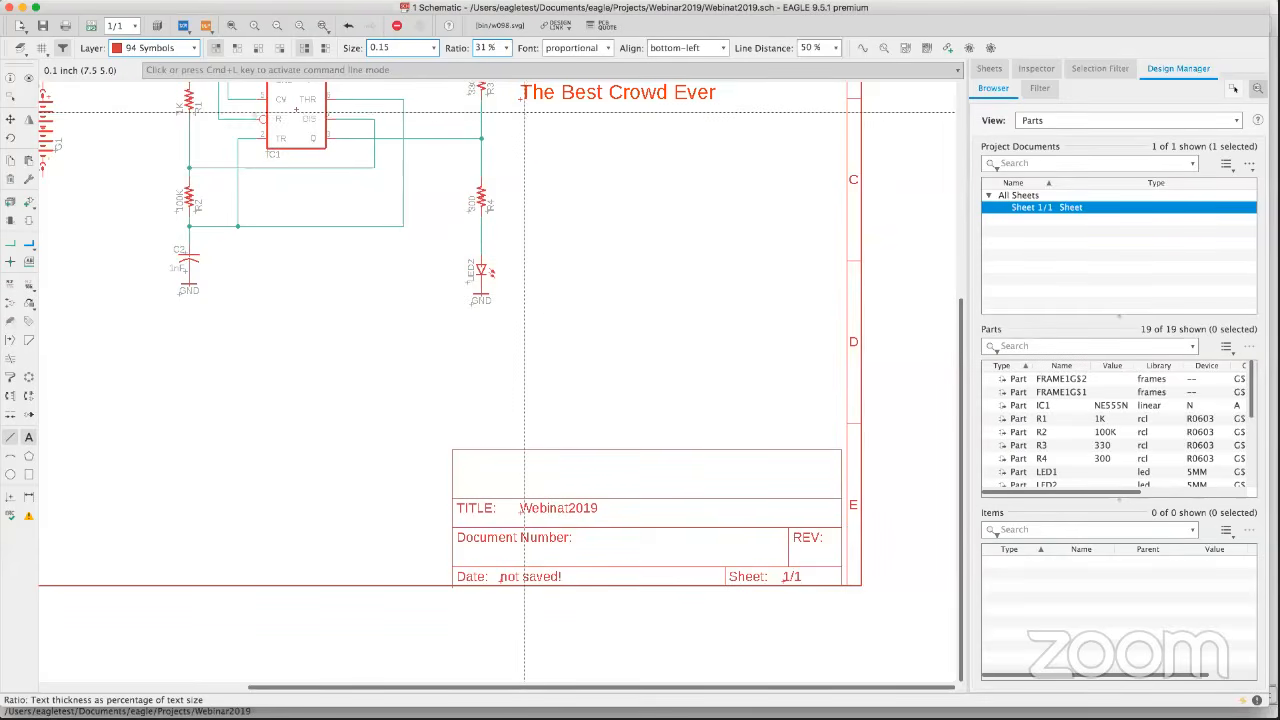
# Try to set the title block text's thickness ratio to 50 %.
pyautogui.click(506, 48)
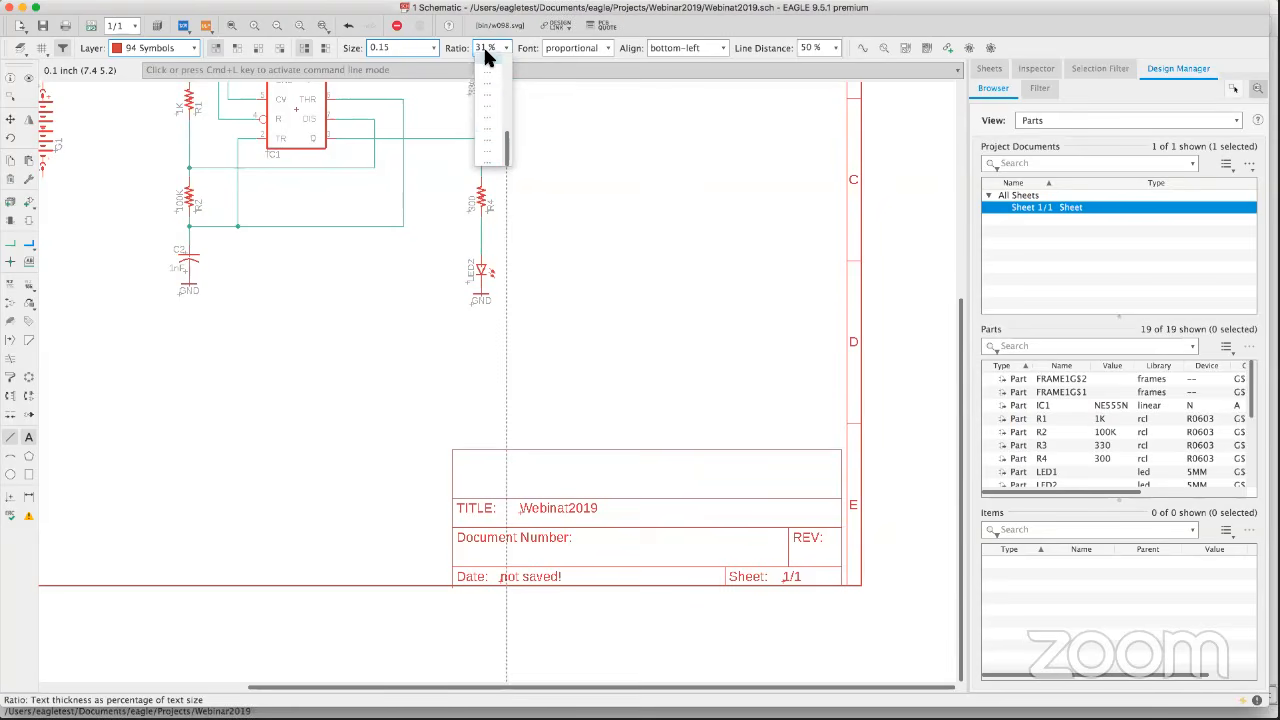
pyautogui.click(486, 55)
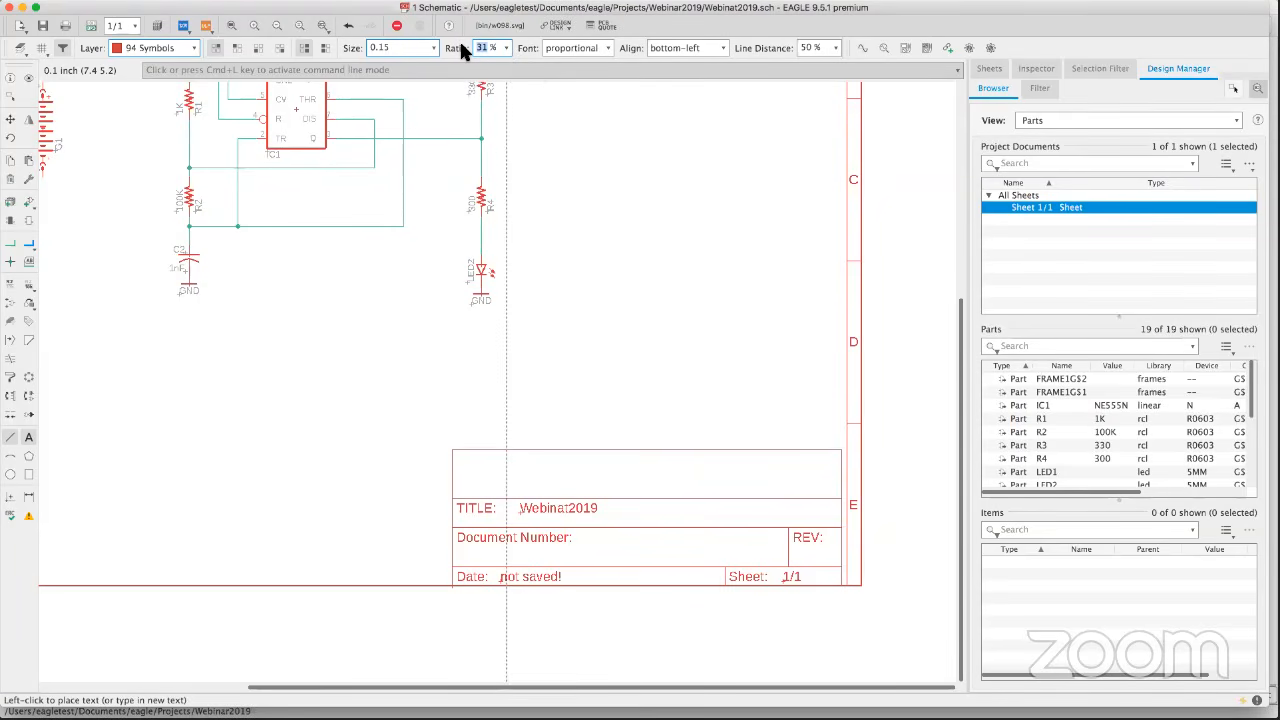
pyautogui.write('50')
pyautogui.press('Return')
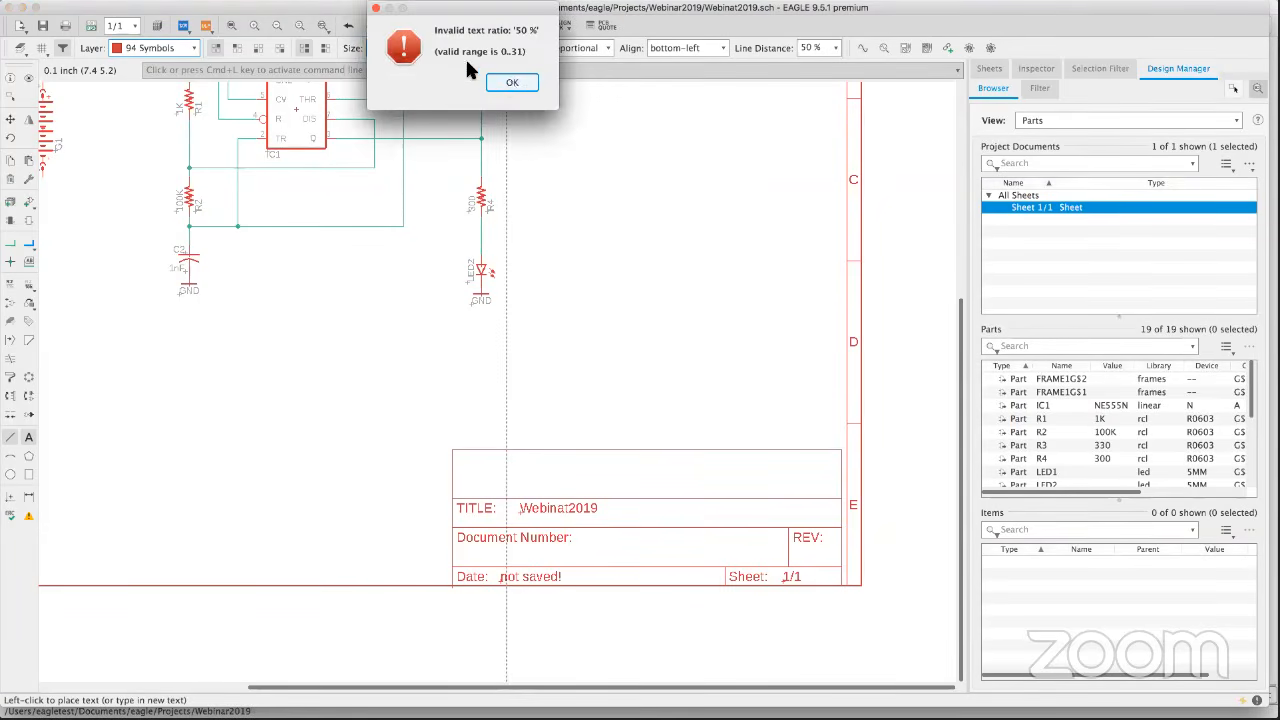
pyautogui.click(510, 84)
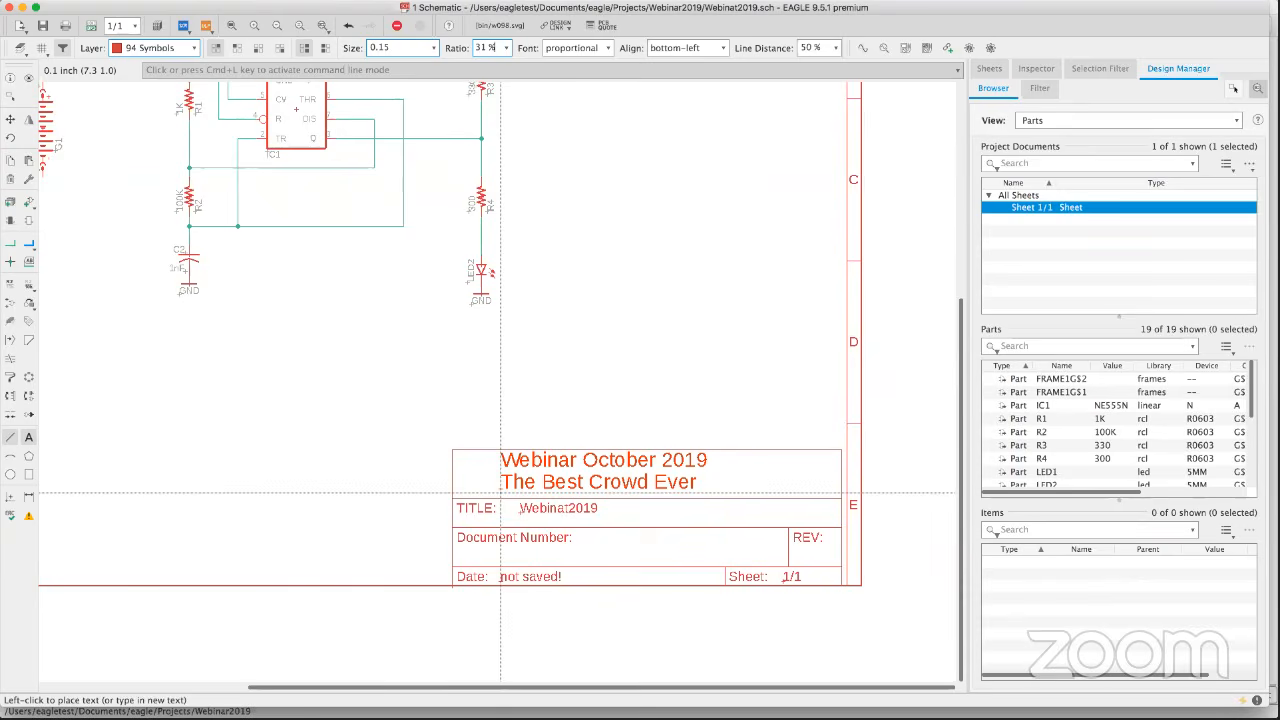
# Place the two-line webinar text in the empty box above the title block's TITLE row and end text placement.
pyautogui.click(500, 492)
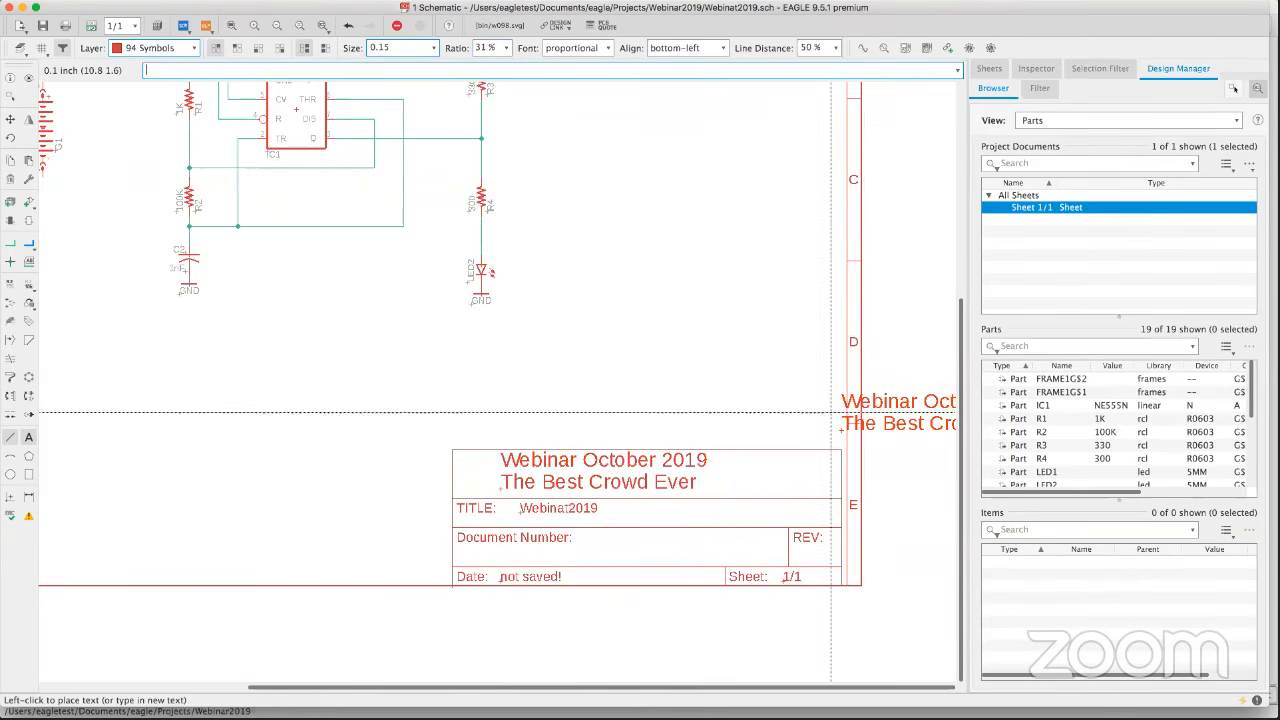
pyautogui.click(397, 25)
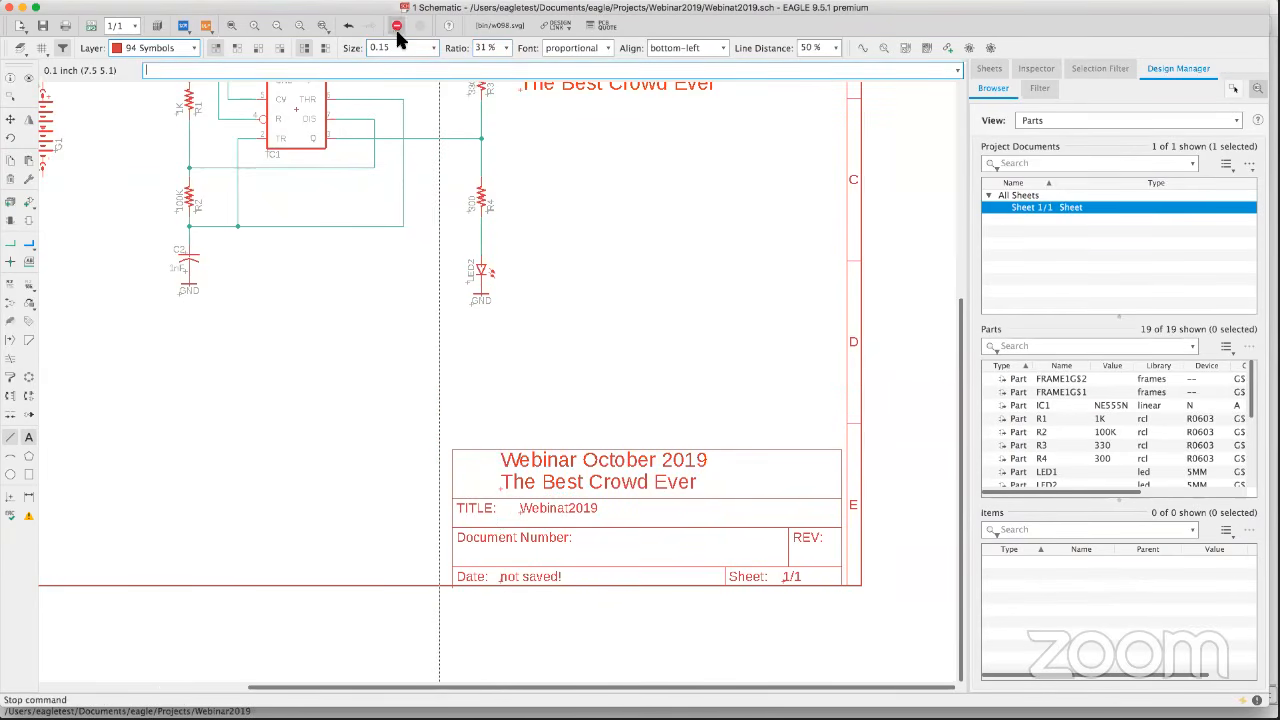
# Copy the GND symbol above IC1, rotate the copy 180°, and place it on the negative terminal of battery G1.
pyautogui.scroll(1, 581, 260)
pyautogui.scroll(-5, 581, 260)
pyautogui.scroll(3, 650, 340)
pyautogui.moveTo(683, 374); pyautogui.dragTo(679, 399, button='middle')
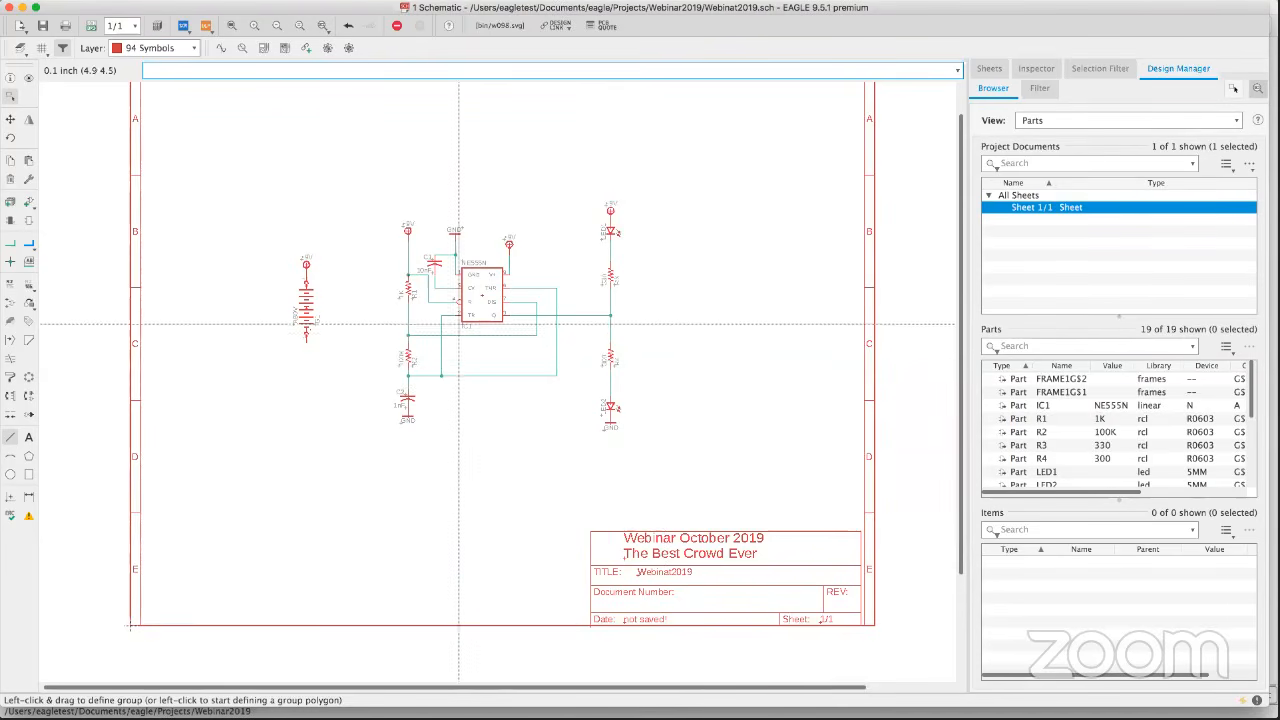
pyautogui.scroll(2, 459, 280)
pyautogui.scroll(2, 462, 270)
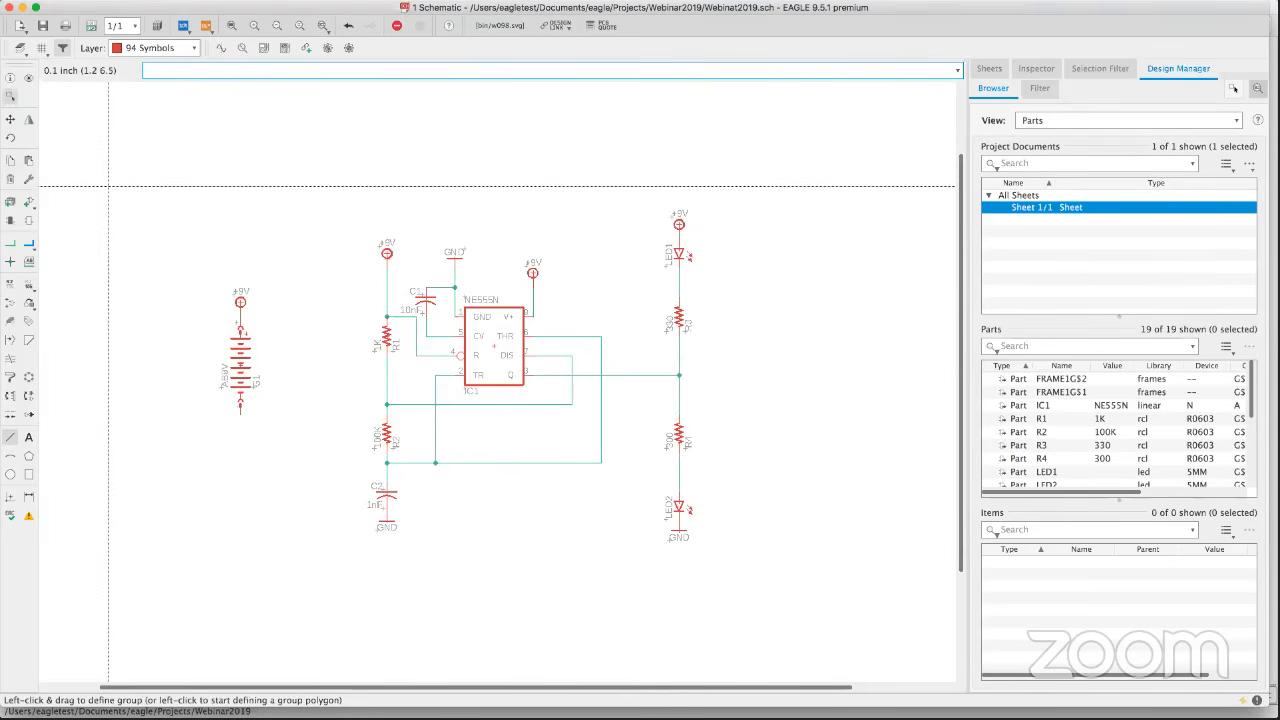
pyautogui.click(10, 160)
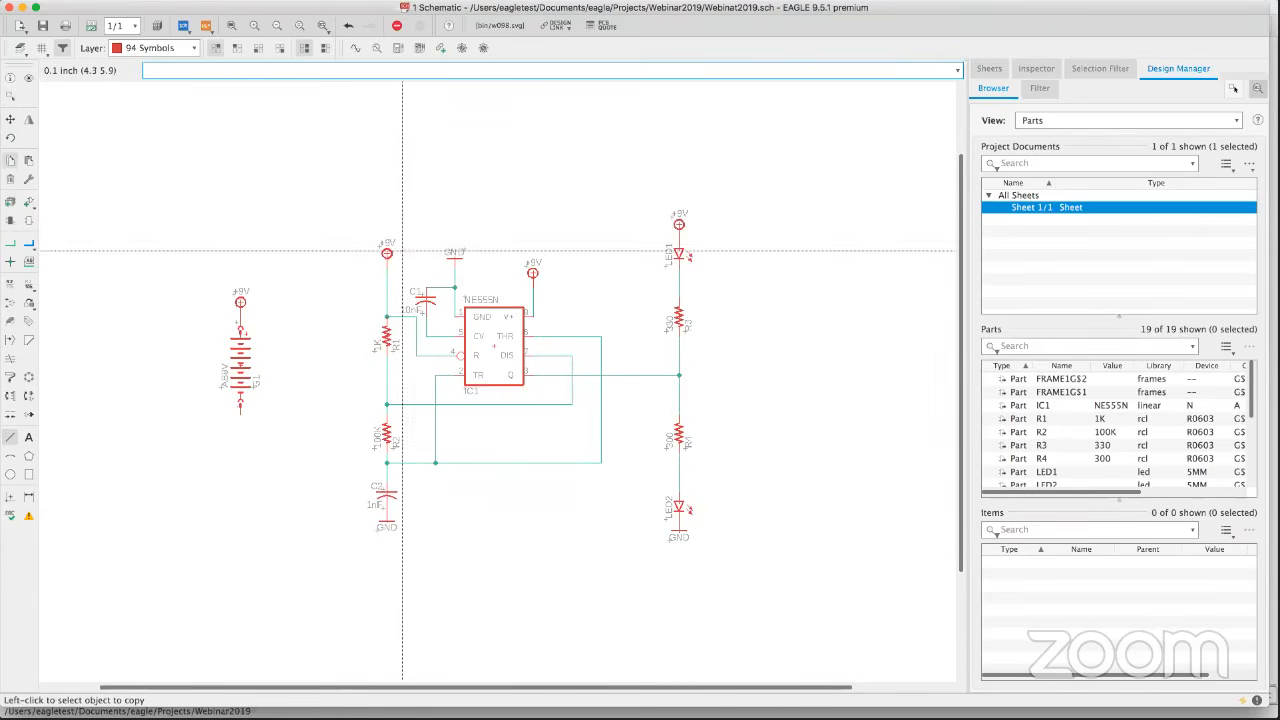
pyautogui.click(455, 259)
pyautogui.rightClick(346, 291)
pyautogui.rightClick(346, 291)
pyautogui.click(240, 421)
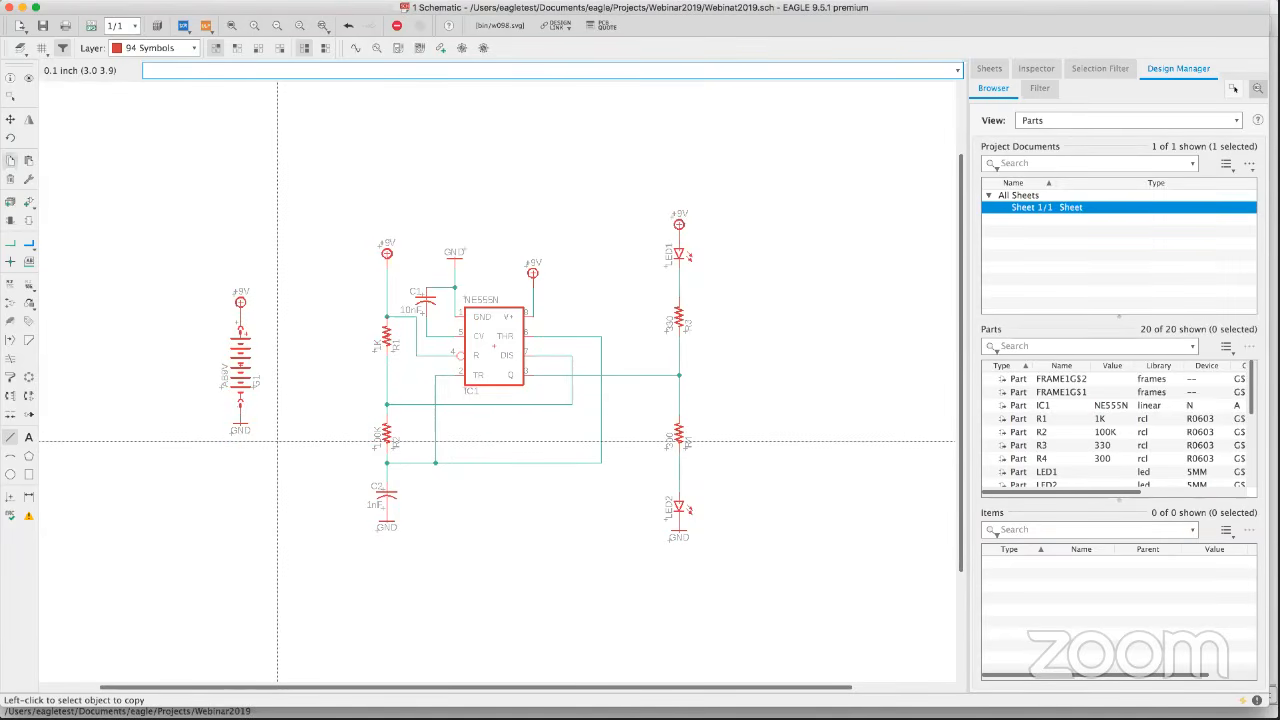
# Save the completed schematic Webinat2019.sch.
pyautogui.scroll(1, 321, 391)
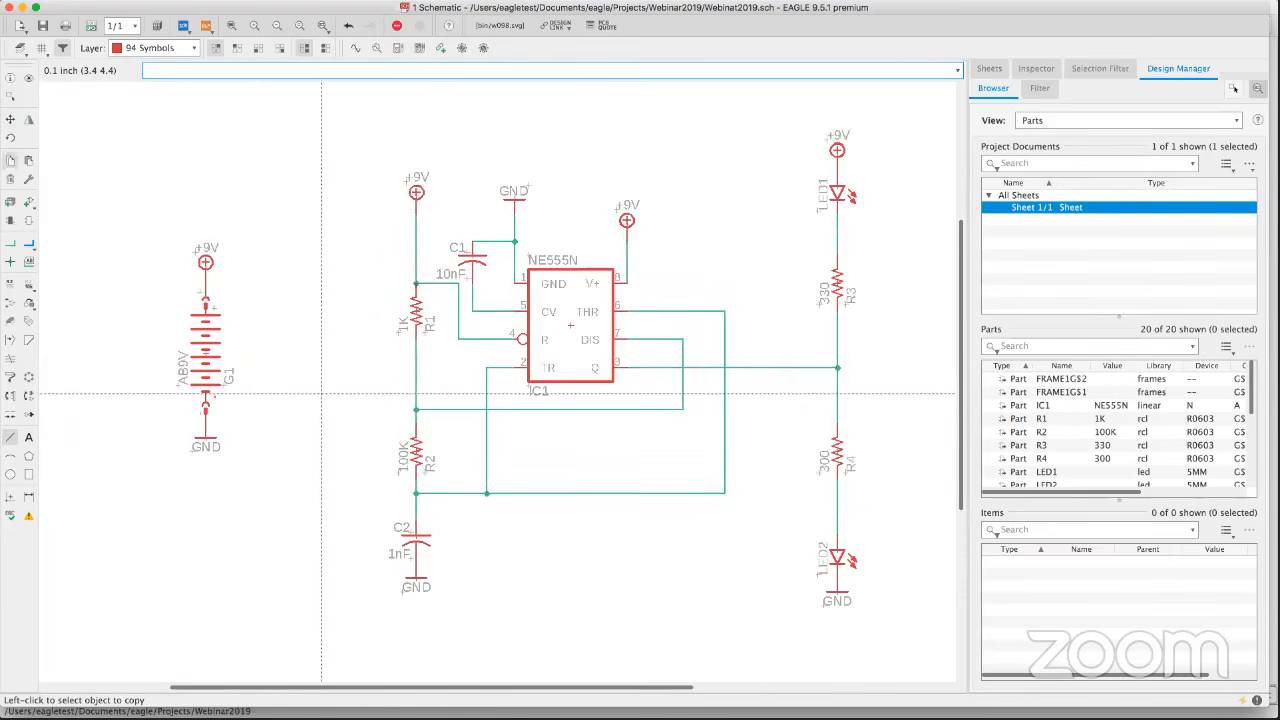
pyautogui.scroll(-3, 321, 393)
pyautogui.moveTo(321, 393); pyautogui.dragTo(296, 339, button='middle')
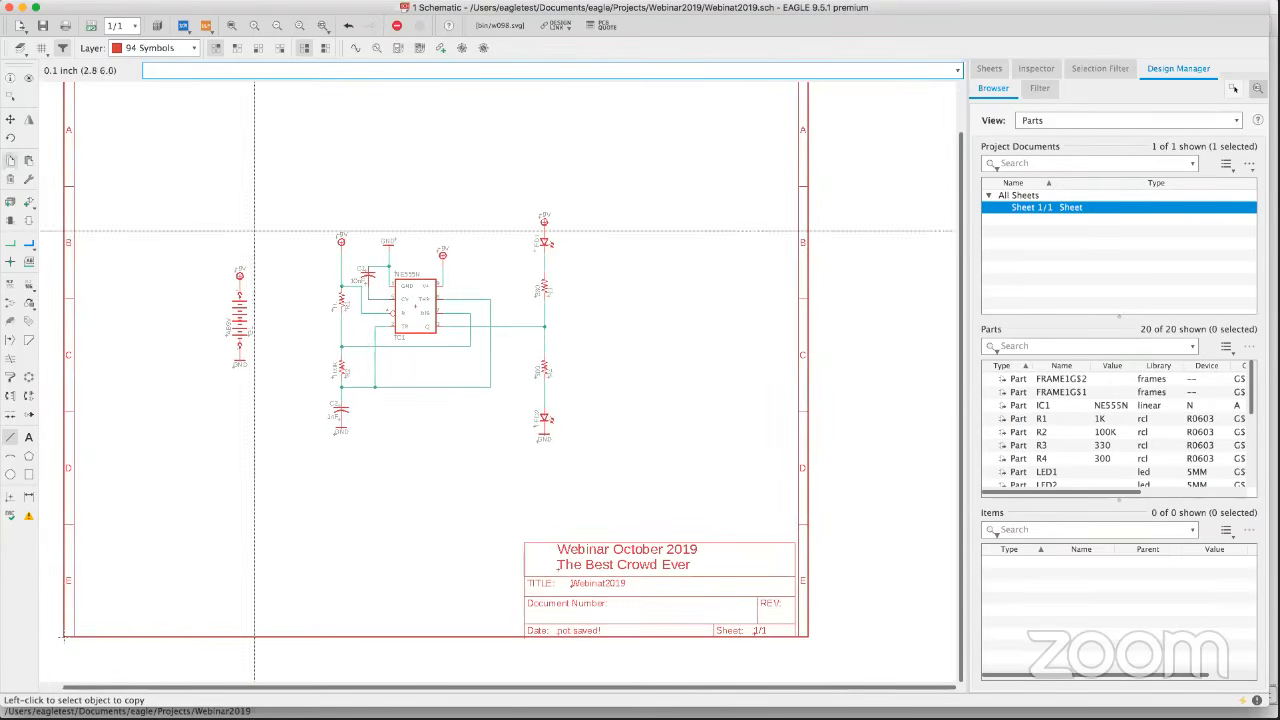
pyautogui.click(42, 25)
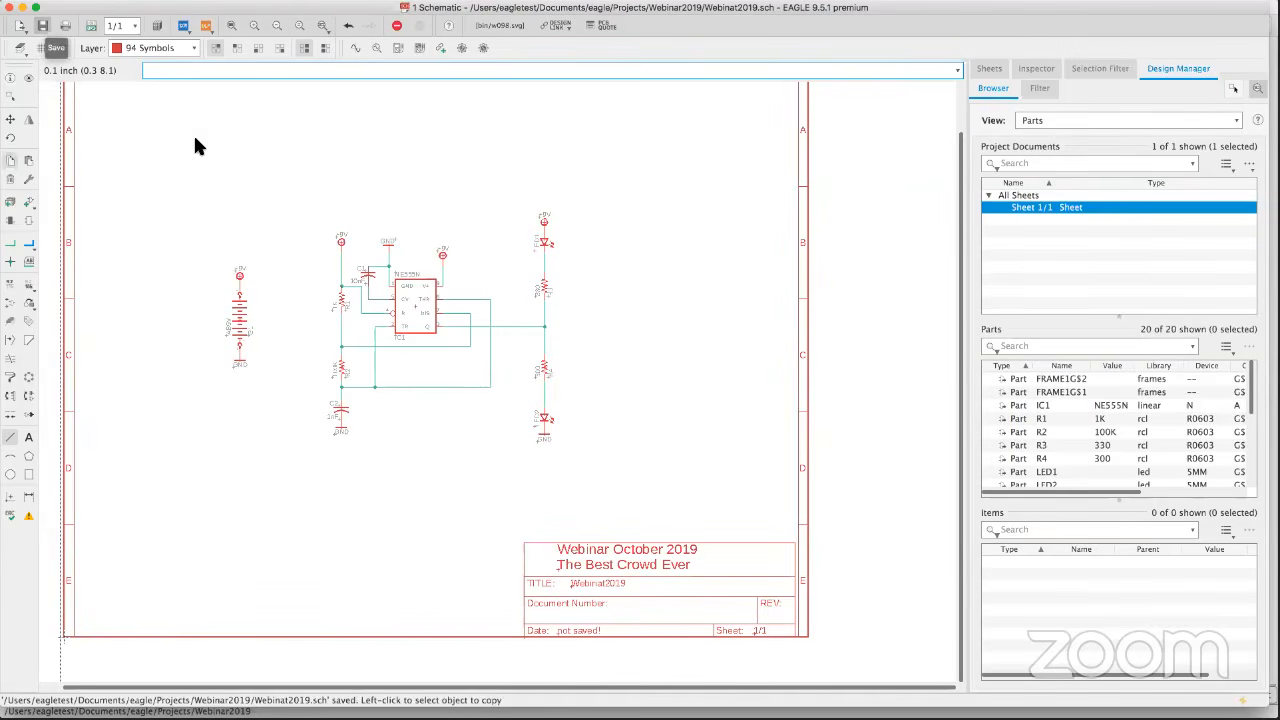
# Switch to the Control Panel and open WebinarSep2019.sch from the FlasherSimulation project folder.
pyautogui.moveTo(403, 312); pyautogui.dragTo(503, 355, button='middle')
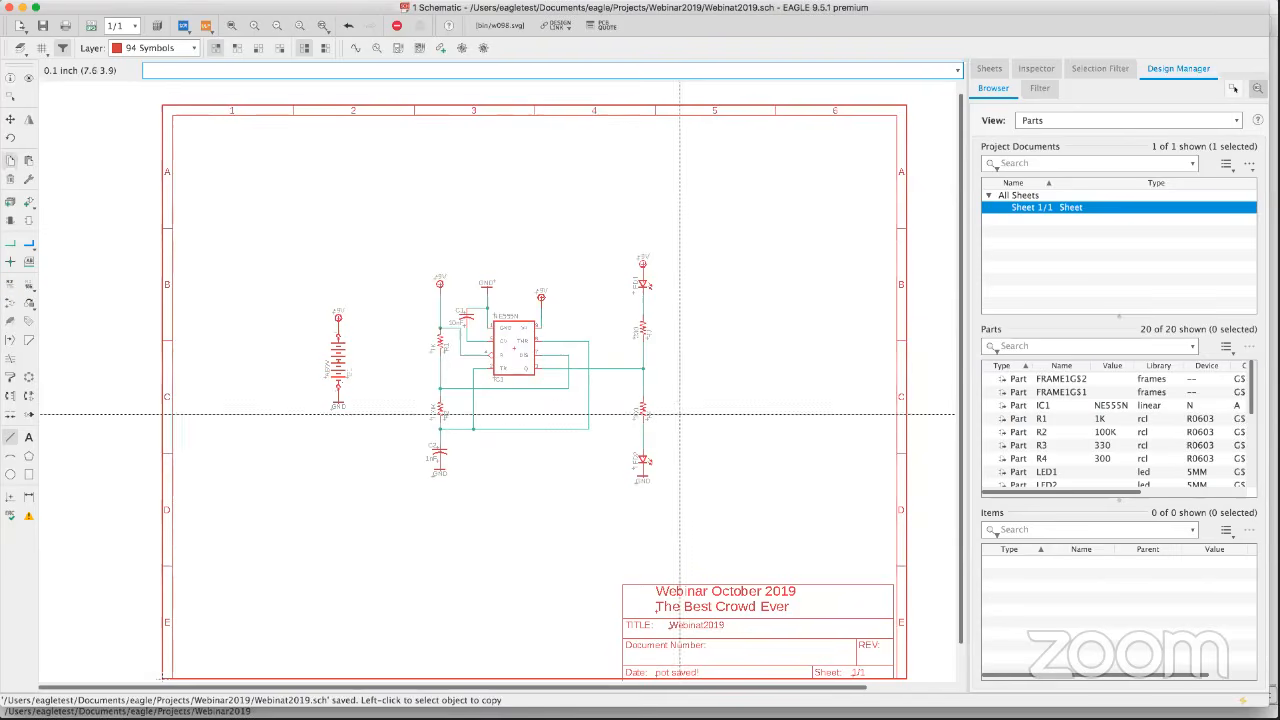
pyautogui.moveTo(672, 400); pyautogui.dragTo(636, 383, button='middle')
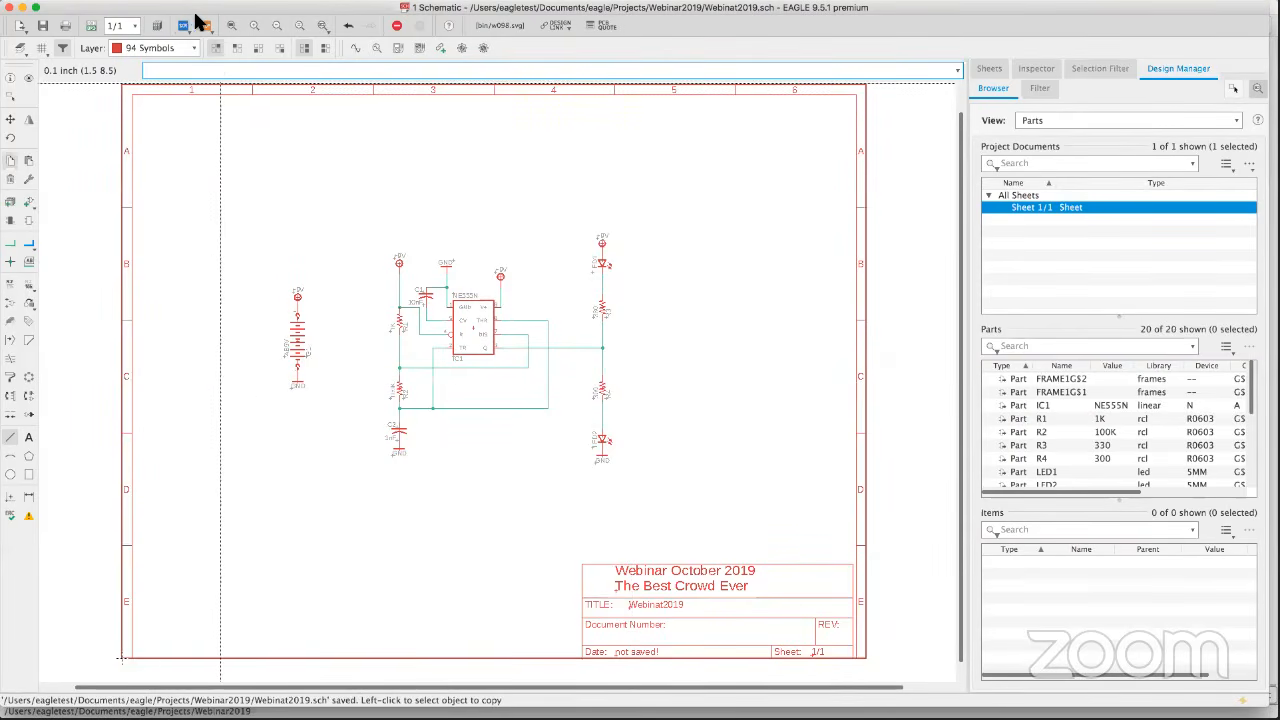
pyautogui.click(17, 8)
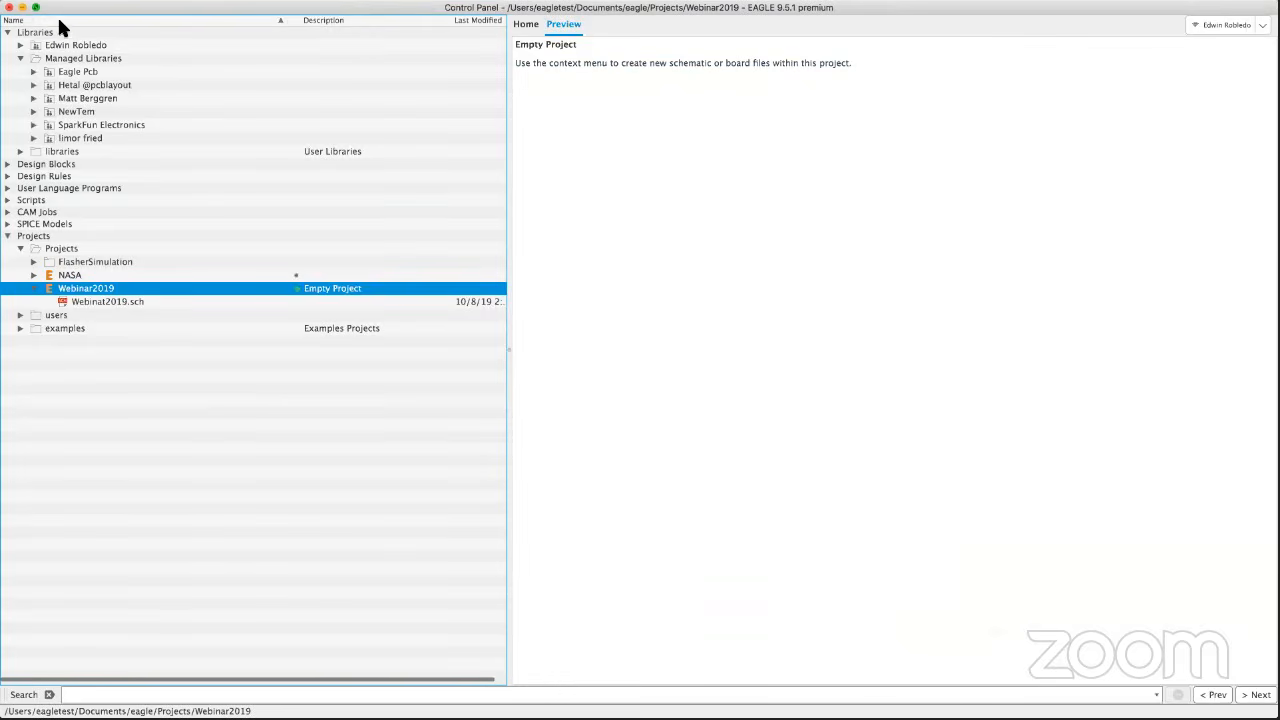
pyautogui.click(34, 288)
pyautogui.click(37, 263)
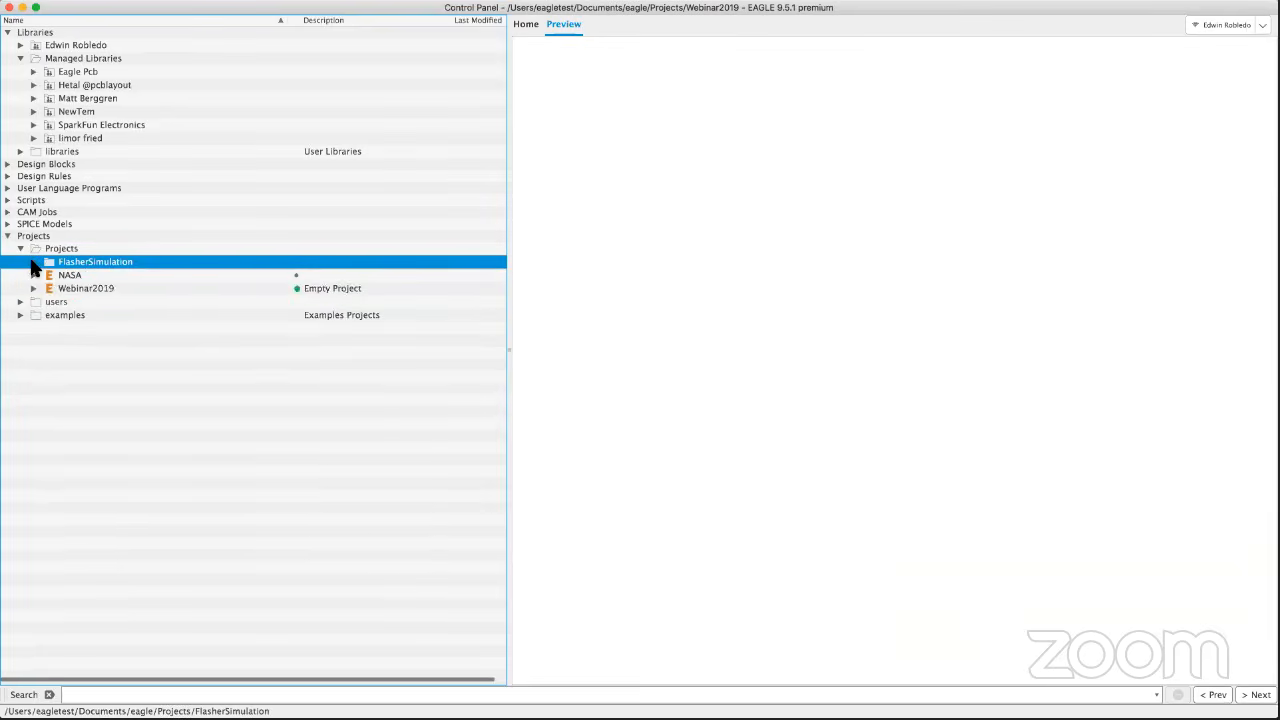
pyautogui.click(34, 262)
pyautogui.click(80, 277)
pyautogui.rightClick(98, 284)
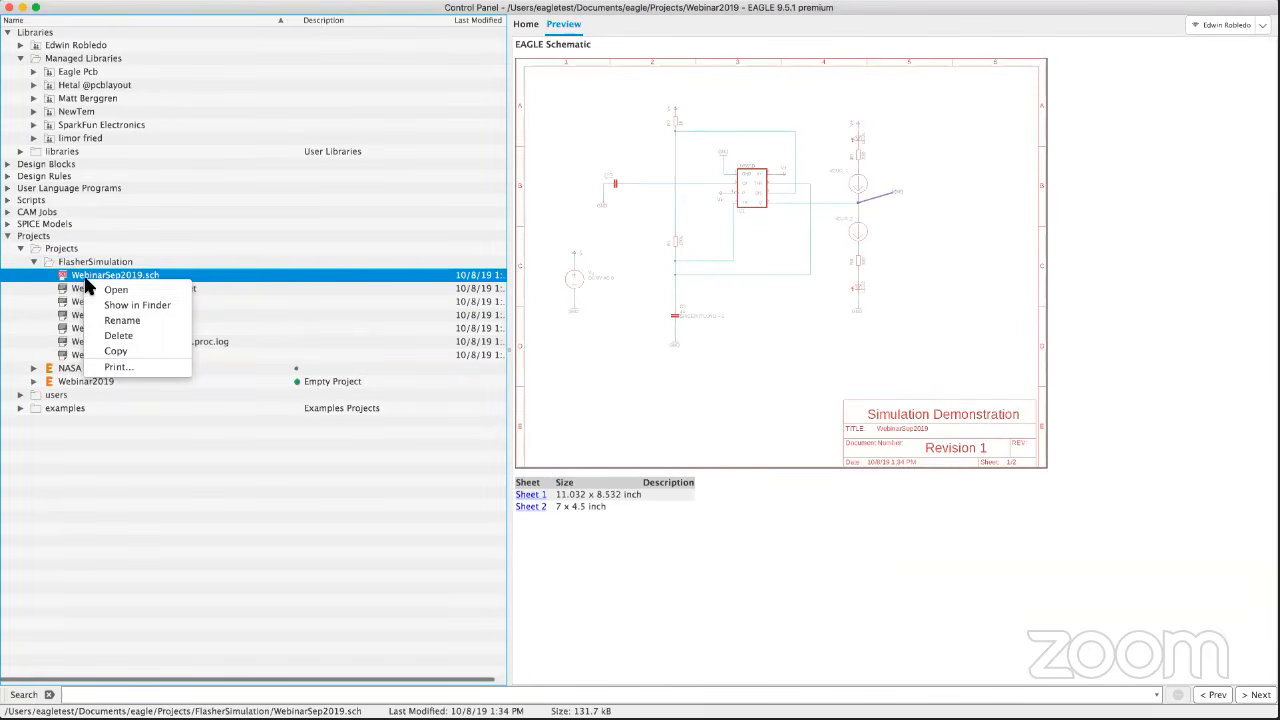
pyautogui.click(99, 292)
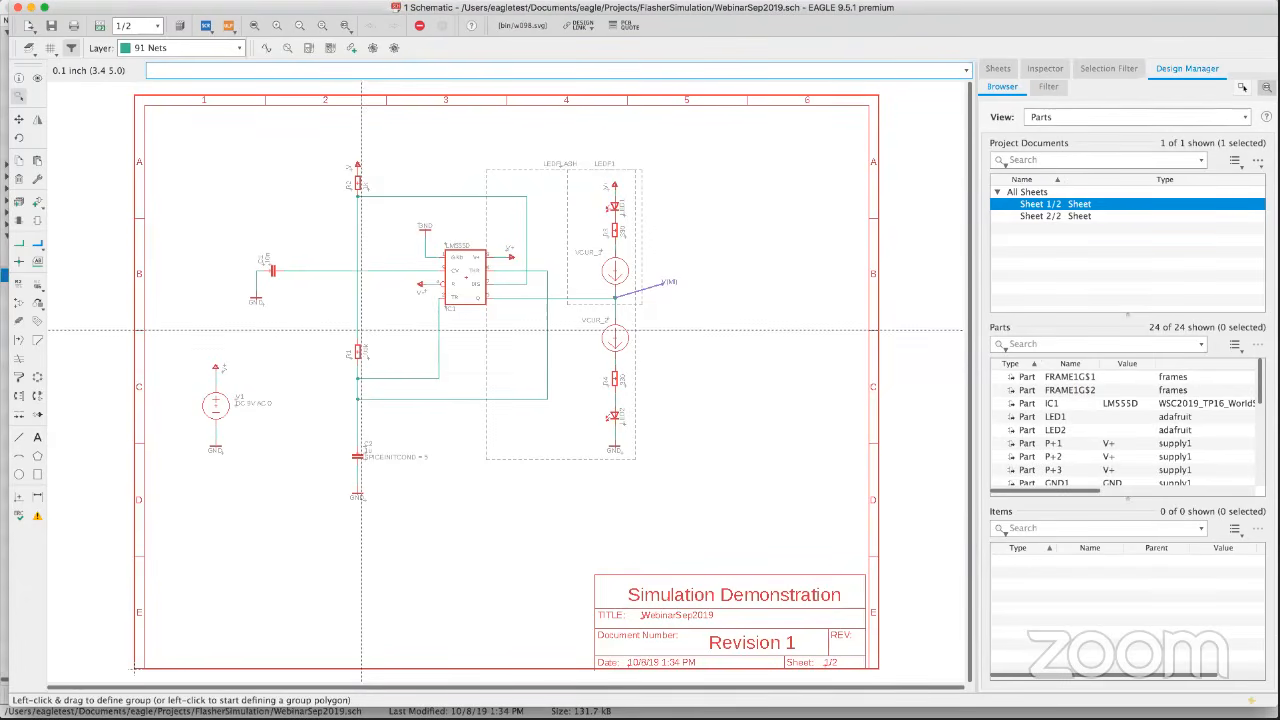
pyautogui.moveTo(457, 300); pyautogui.dragTo(430, 314, button='middle')
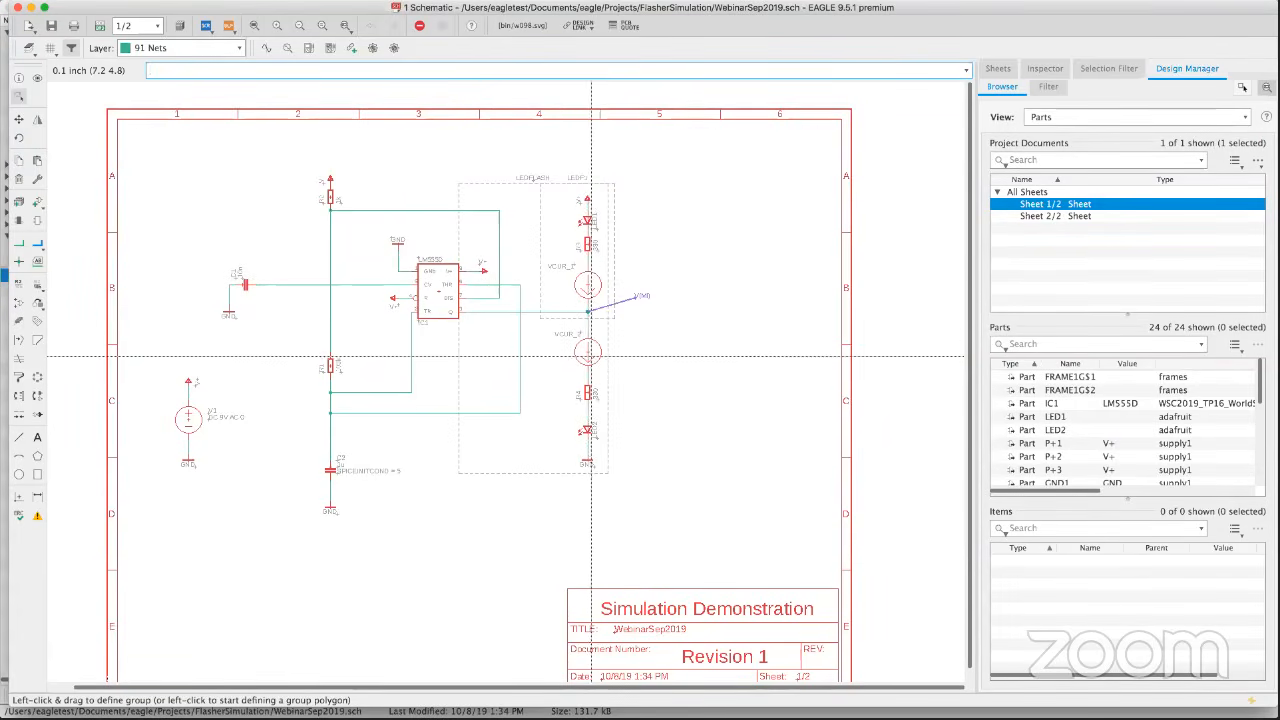
# Open the simulator for the flasher schematic and run the transient analysis with its current settings.
pyautogui.click(265, 47)
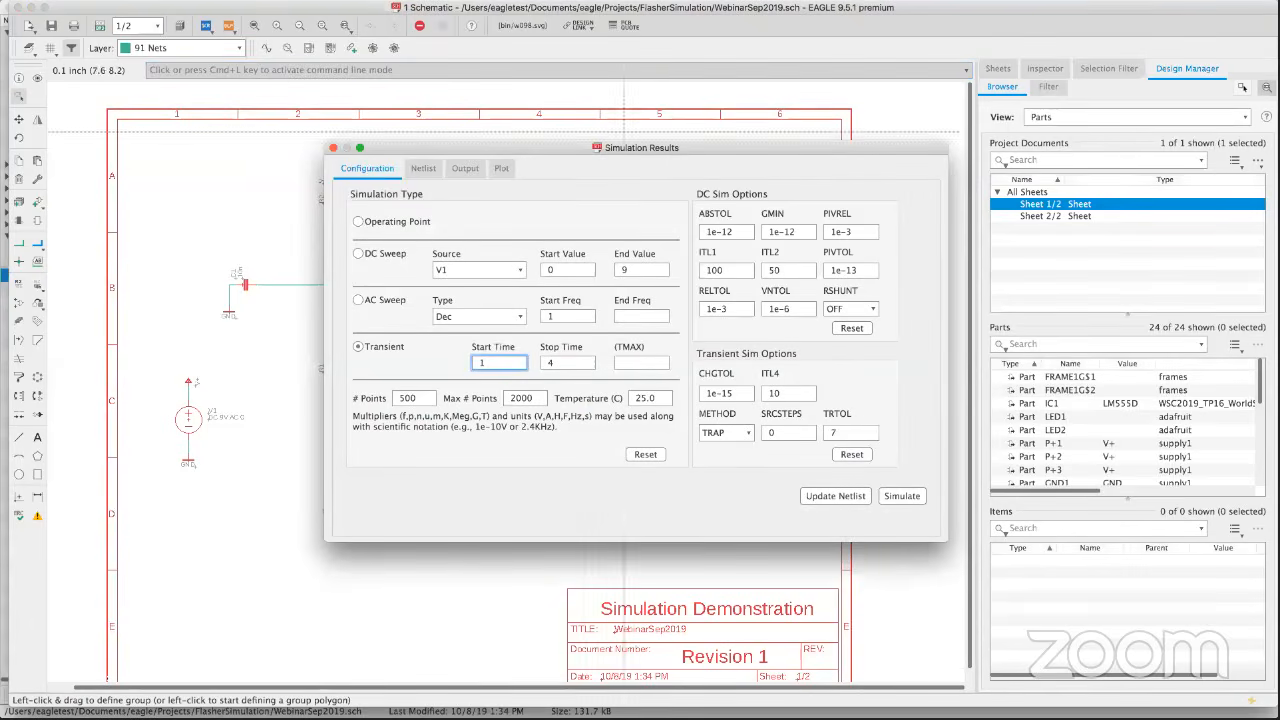
pyautogui.moveTo(671, 147); pyautogui.dragTo(501, 84)
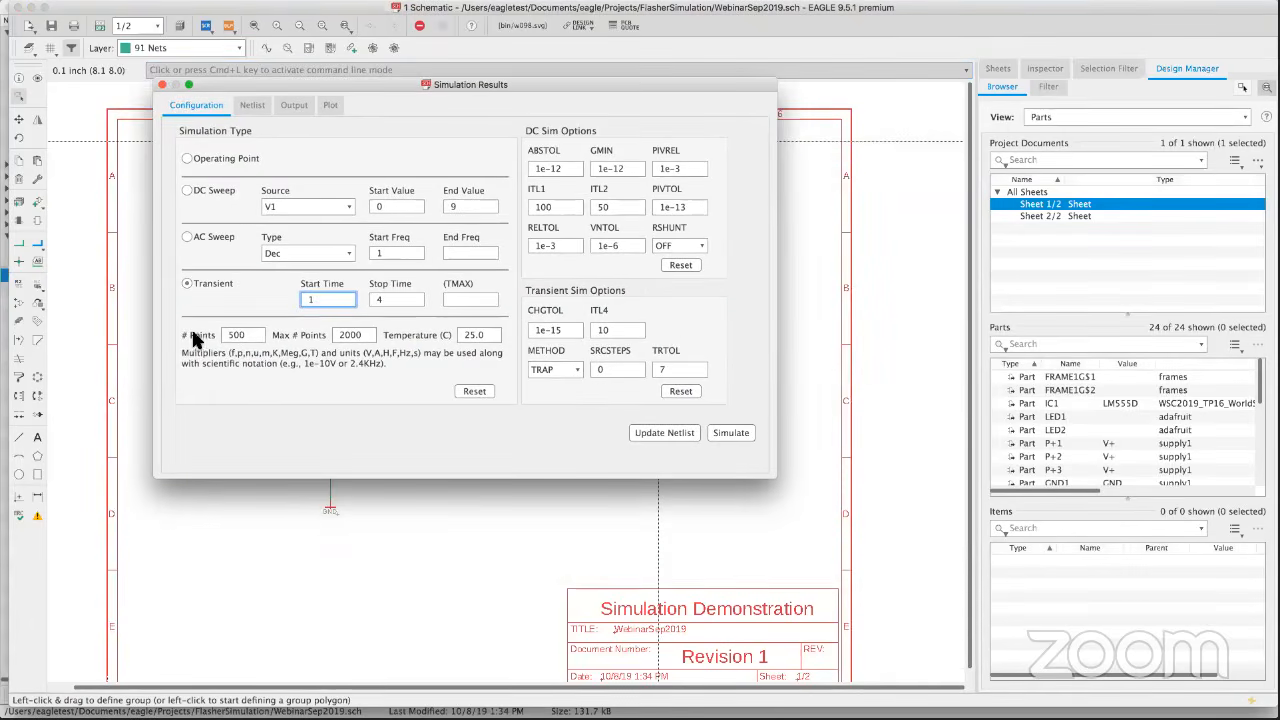
pyautogui.click(731, 435)
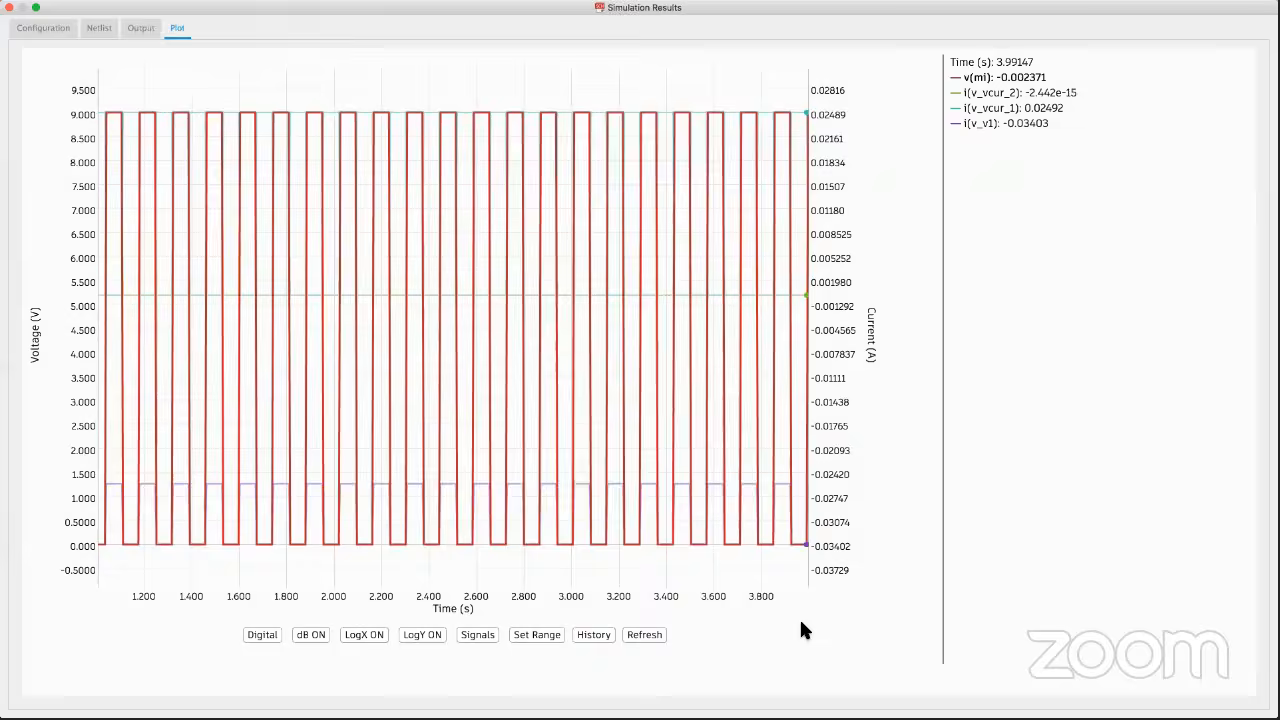
# Limit the plotted signals to i(v_vcur_2) and i(v_vcur_1) by hiding v(mi) and i(v_v1).
pyautogui.click(488, 638)
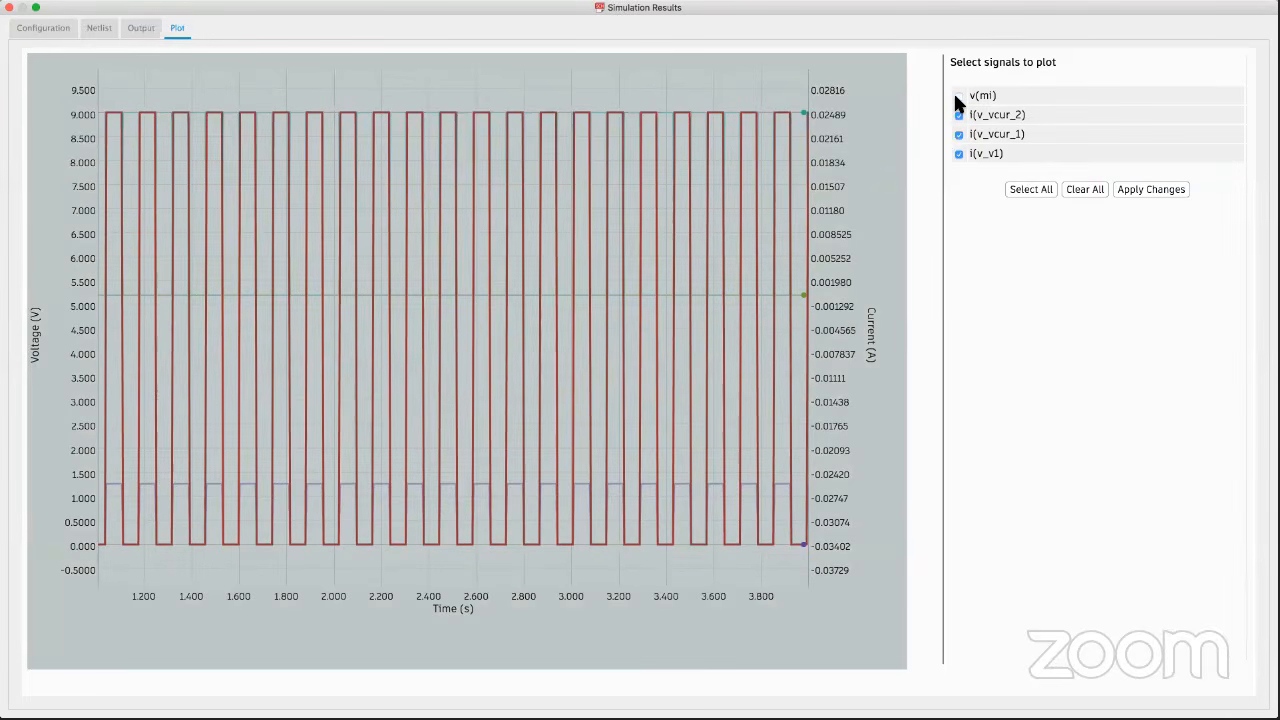
pyautogui.click(958, 153)
pyautogui.click(1135, 196)
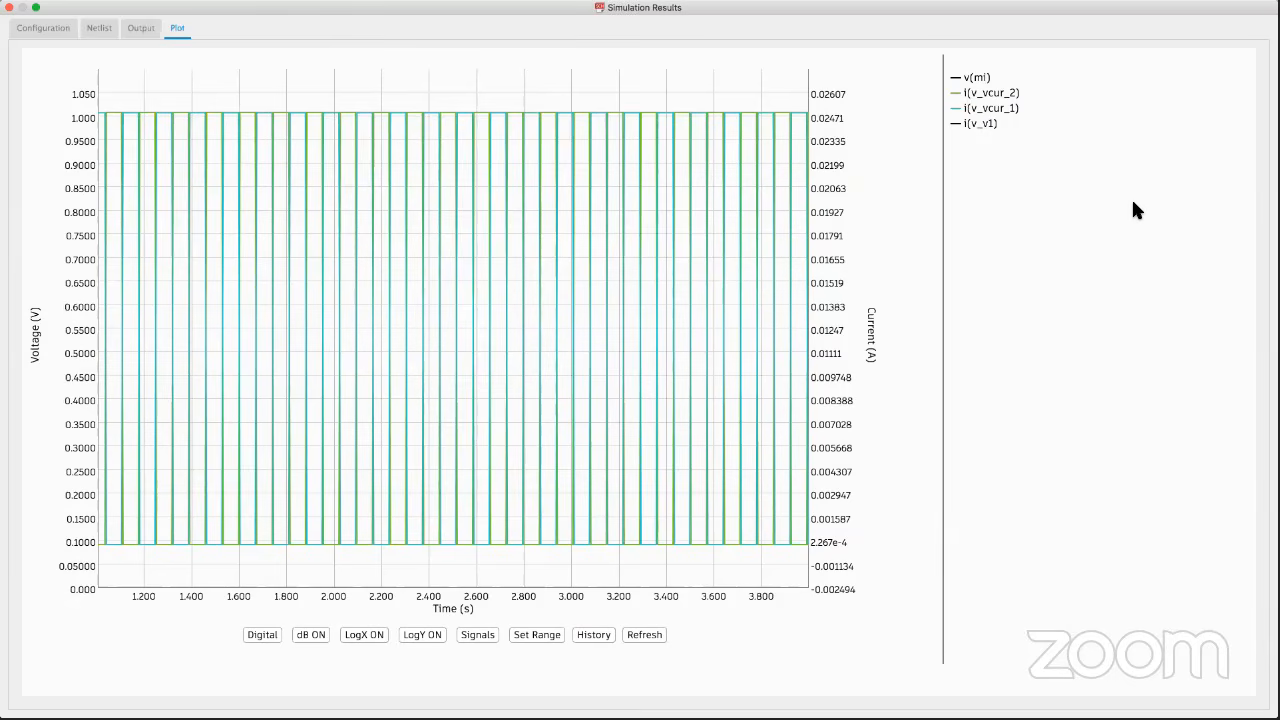
# Highlight each current trace in the plot and narrow the time range to about 1.0 to 1.2 s.
pyautogui.click(525, 295)
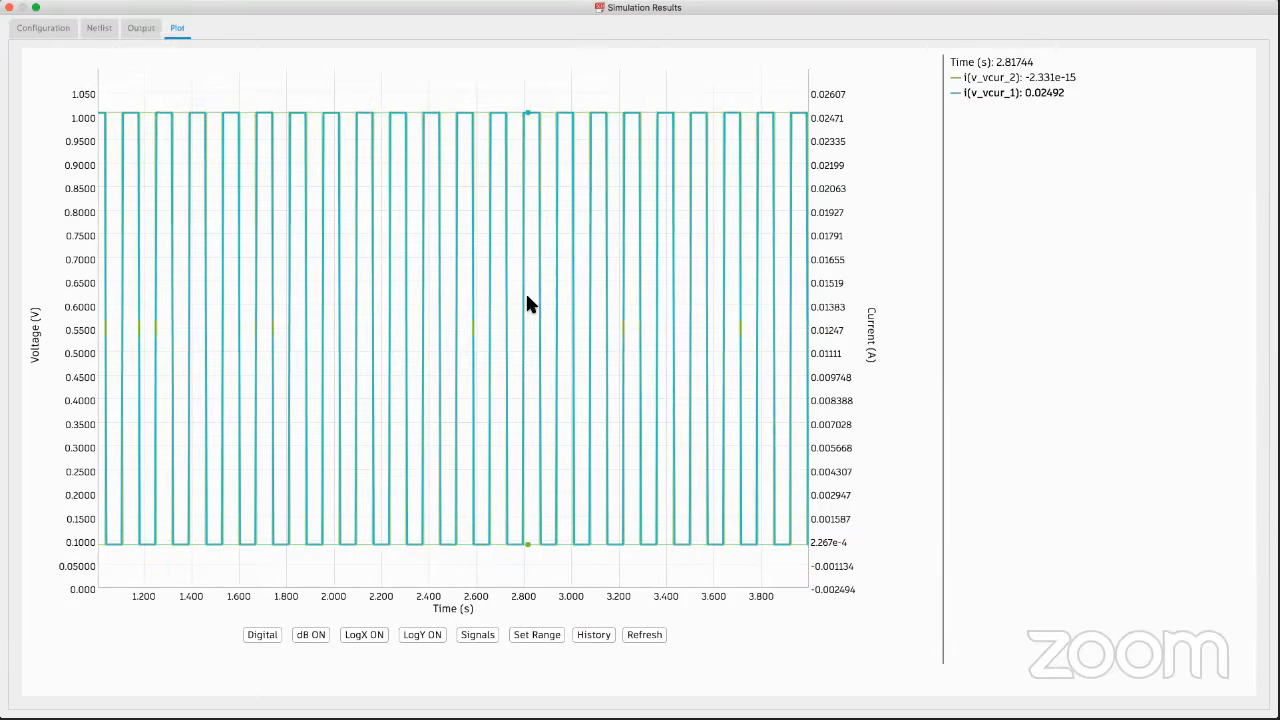
pyautogui.click(151, 86)
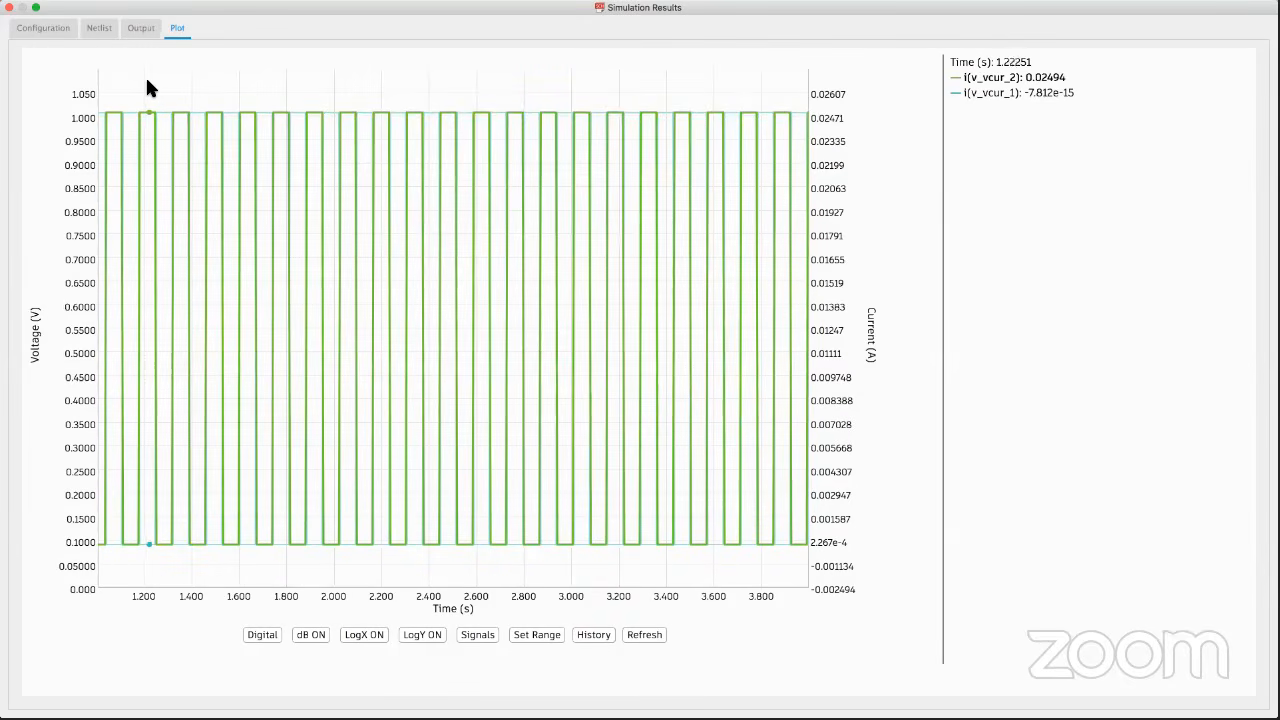
pyautogui.moveTo(151, 82)
pyautogui.mouseDown()
pyautogui.moveTo(123, 380)
pyautogui.moveTo(2, 370)
pyautogui.mouseUp()
pyautogui.moveTo(103, 490); pyautogui.dragTo(10, 108)
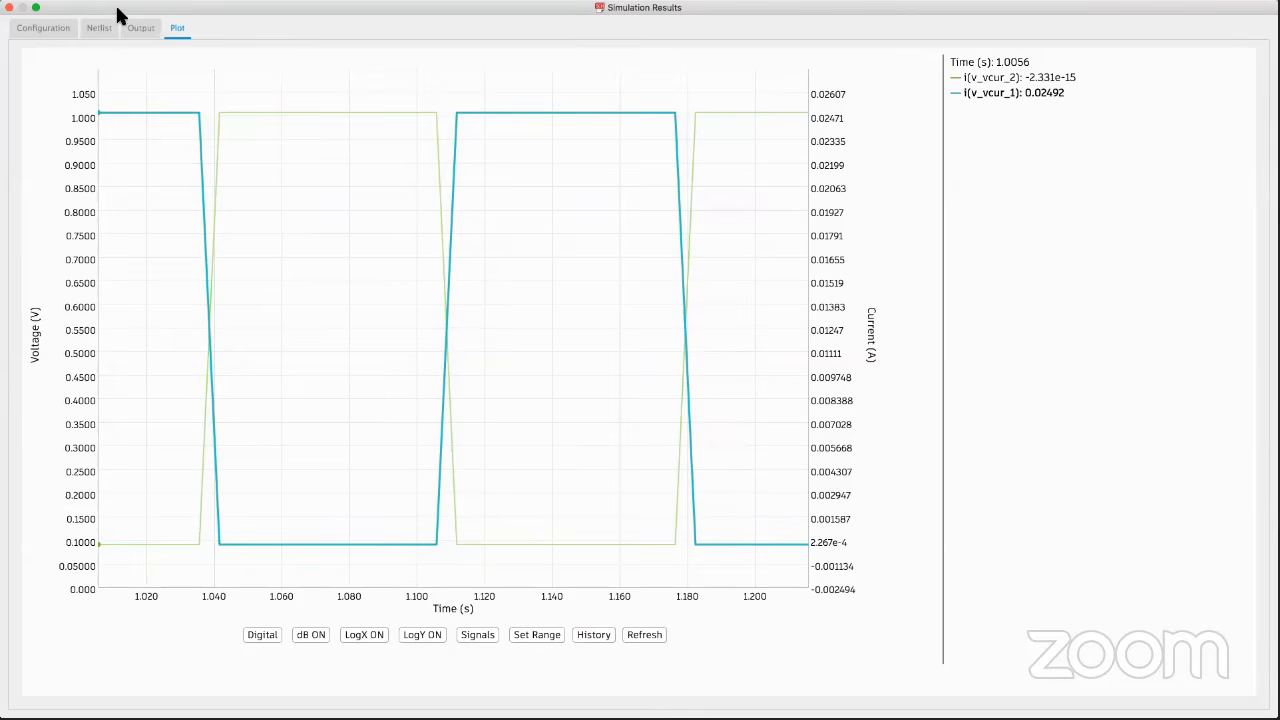
# Shrink the simulation results window and arrange it beside the schematic so the LED branches stay visible.
pyautogui.moveTo(8, 4); pyautogui.dragTo(533, 297)
pyautogui.moveTo(1019, 300); pyautogui.dragTo(568, 192)
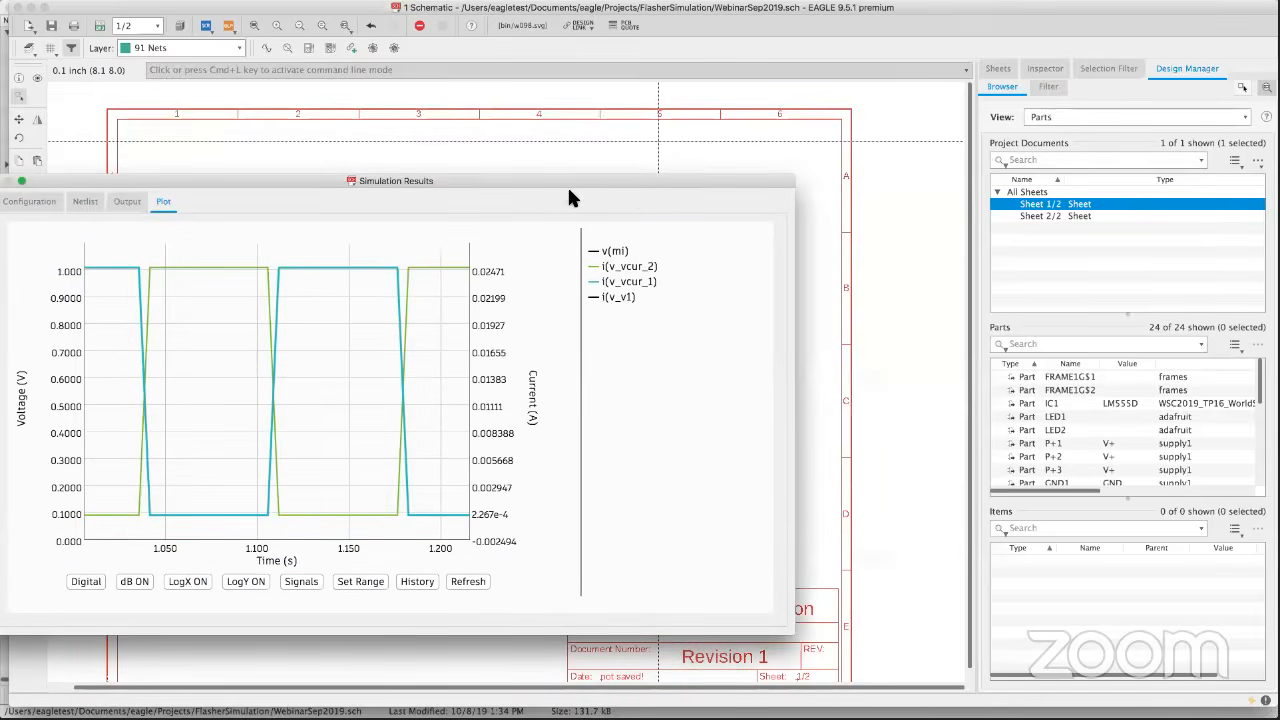
pyautogui.moveTo(787, 203); pyautogui.dragTo(650, 190)
pyautogui.moveTo(563, 179); pyautogui.dragTo(366, 194)
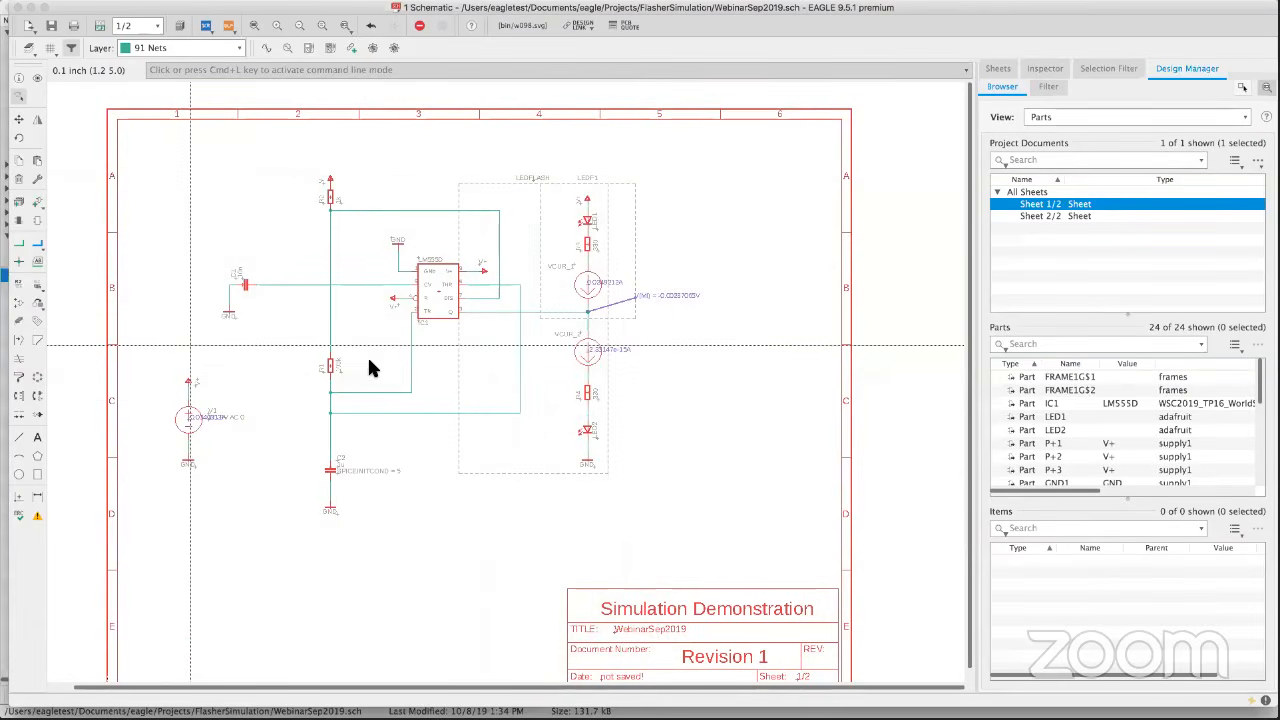
pyautogui.hscroll(-10, 343, 372)
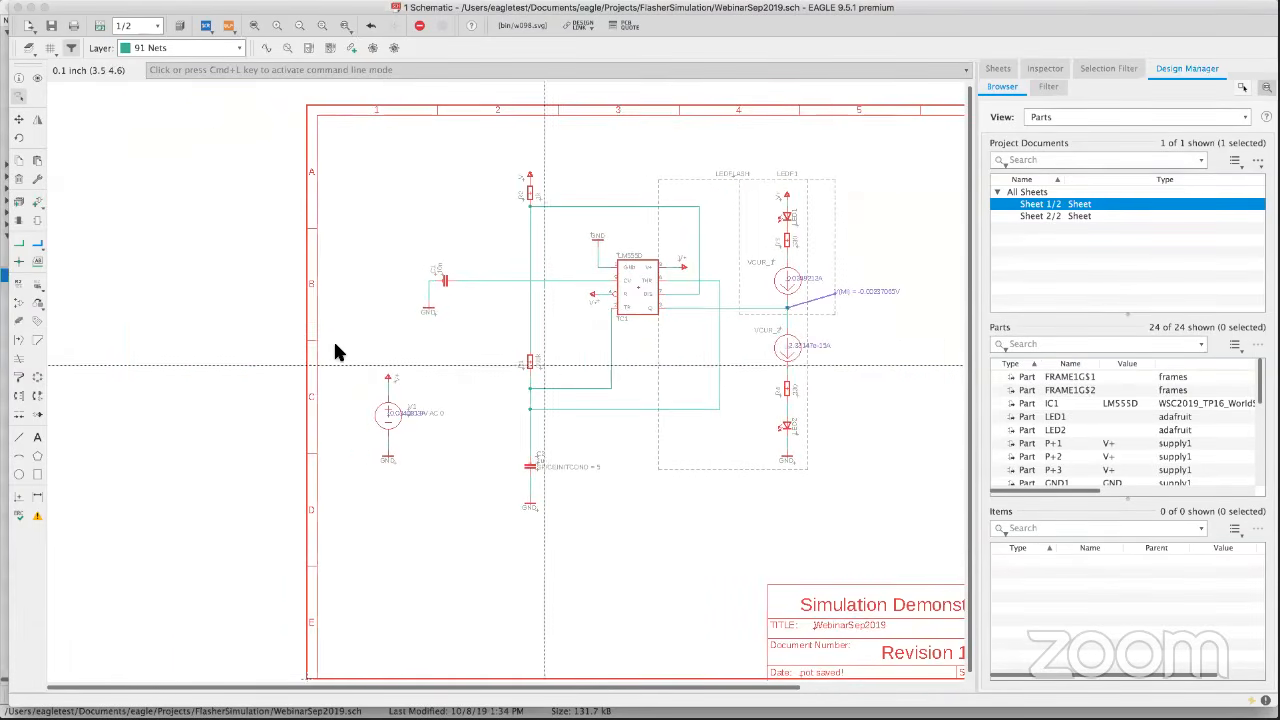
pyautogui.moveTo(5, 131); pyautogui.dragTo(233, 133)
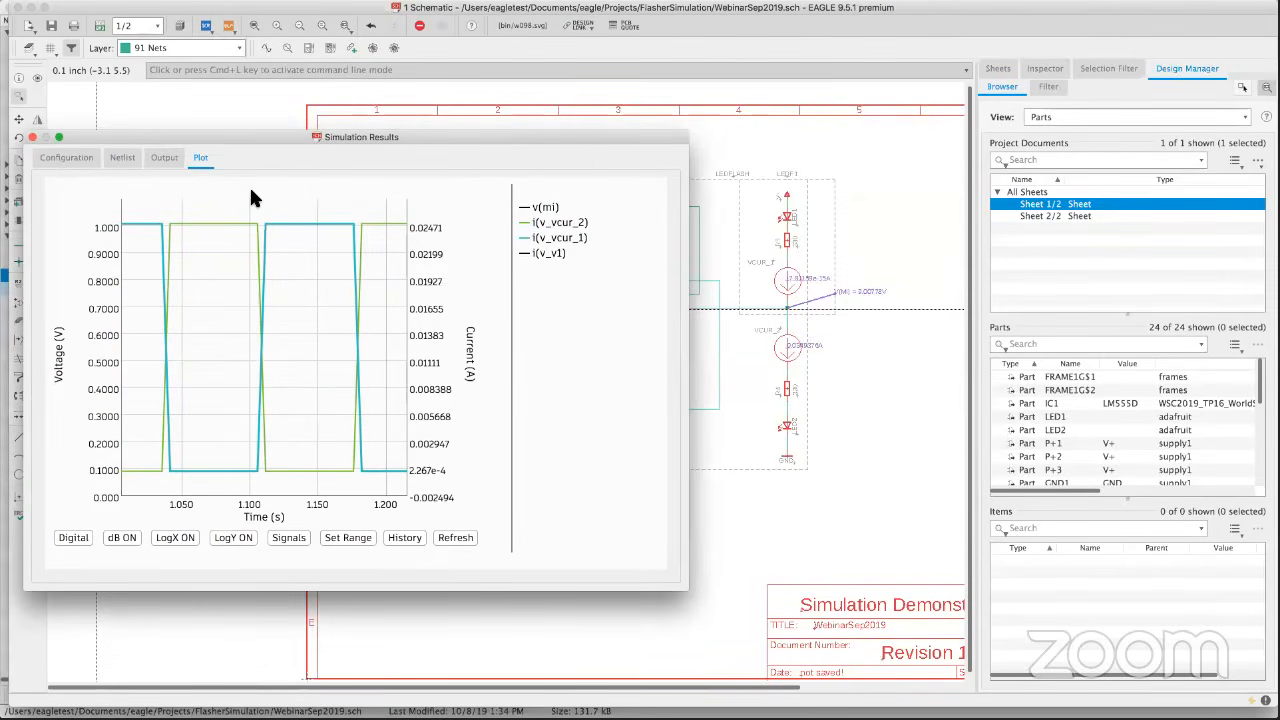
# Compare the two LED currents at several points along the plot with the values shown on the schematic.
pyautogui.moveTo(121, 225)
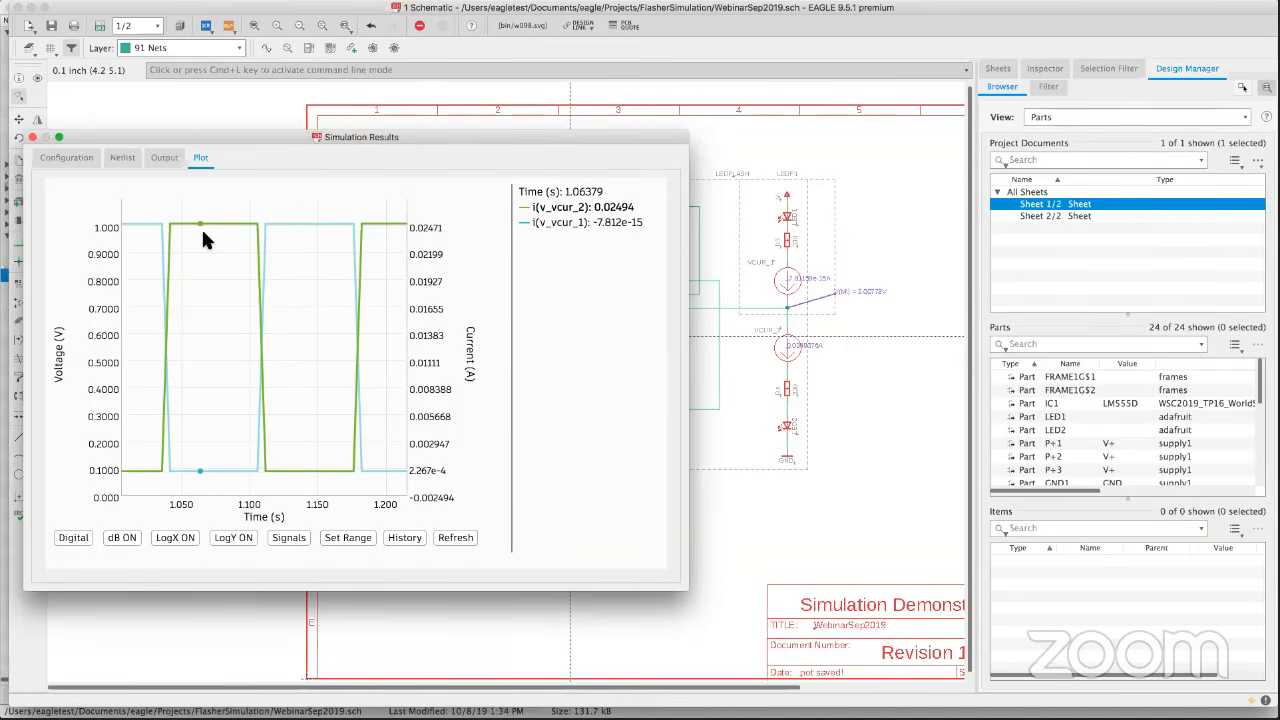
pyautogui.click(278, 244)
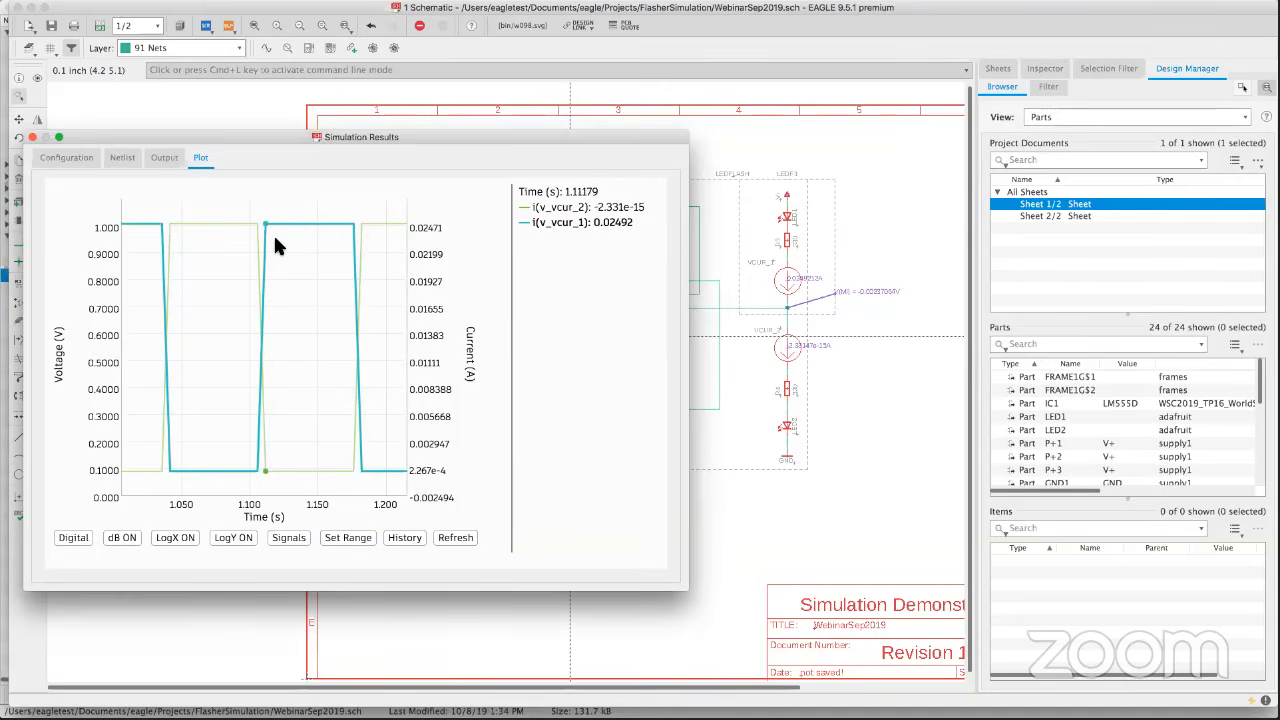
pyautogui.click(285, 240)
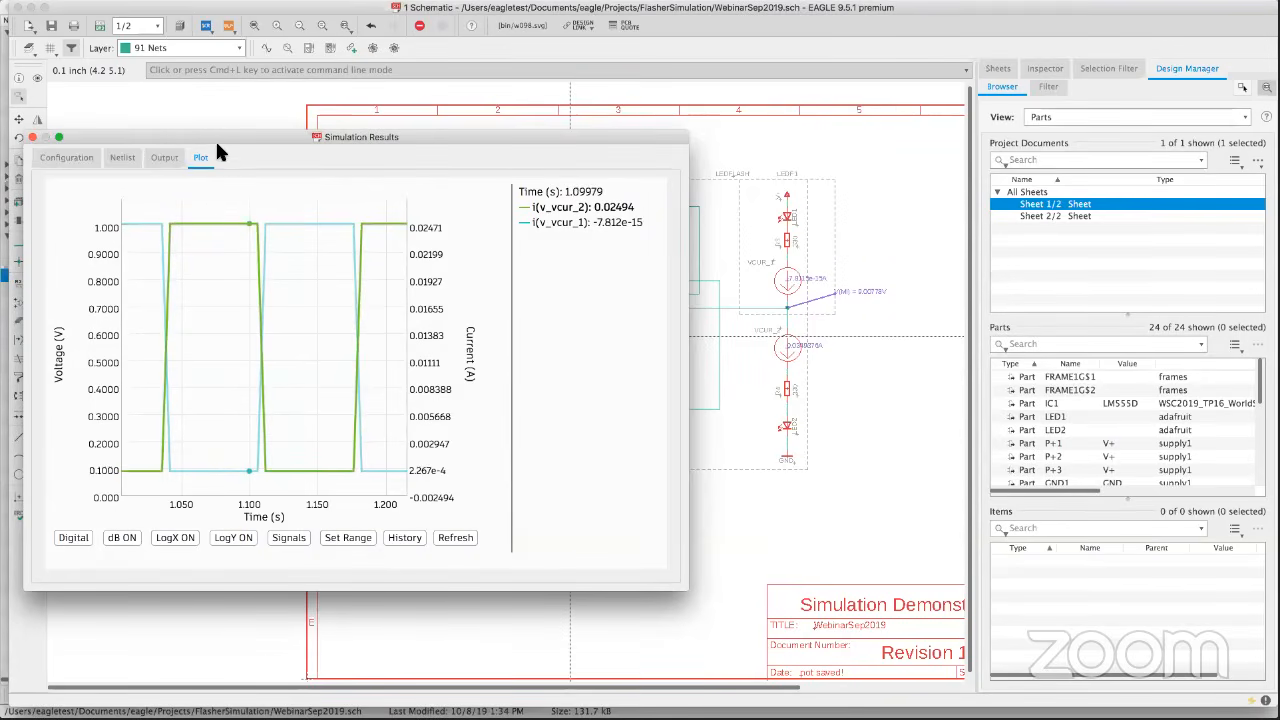
# Move the simulation results aside, inspect the properties of capacitor C2, and close both the properties and the results.
pyautogui.moveTo(214, 134); pyautogui.dragTo(349, 137)
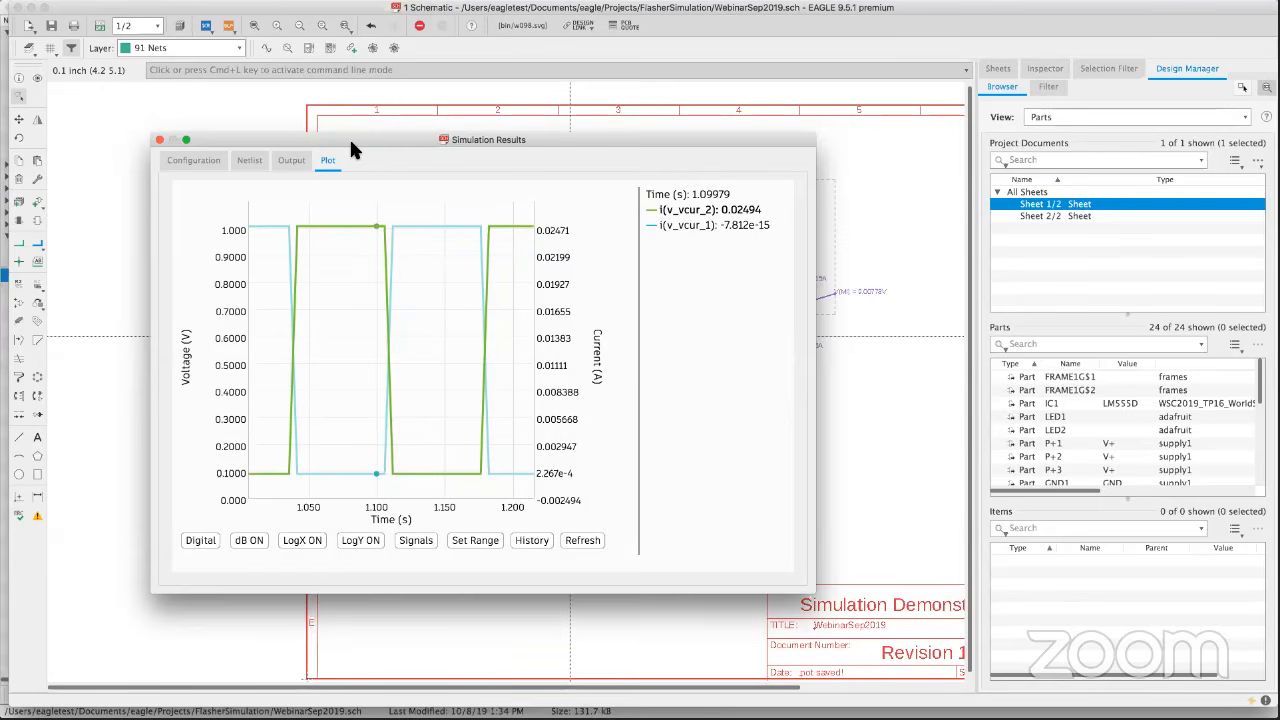
pyautogui.moveTo(519, 148); pyautogui.dragTo(95, 131)
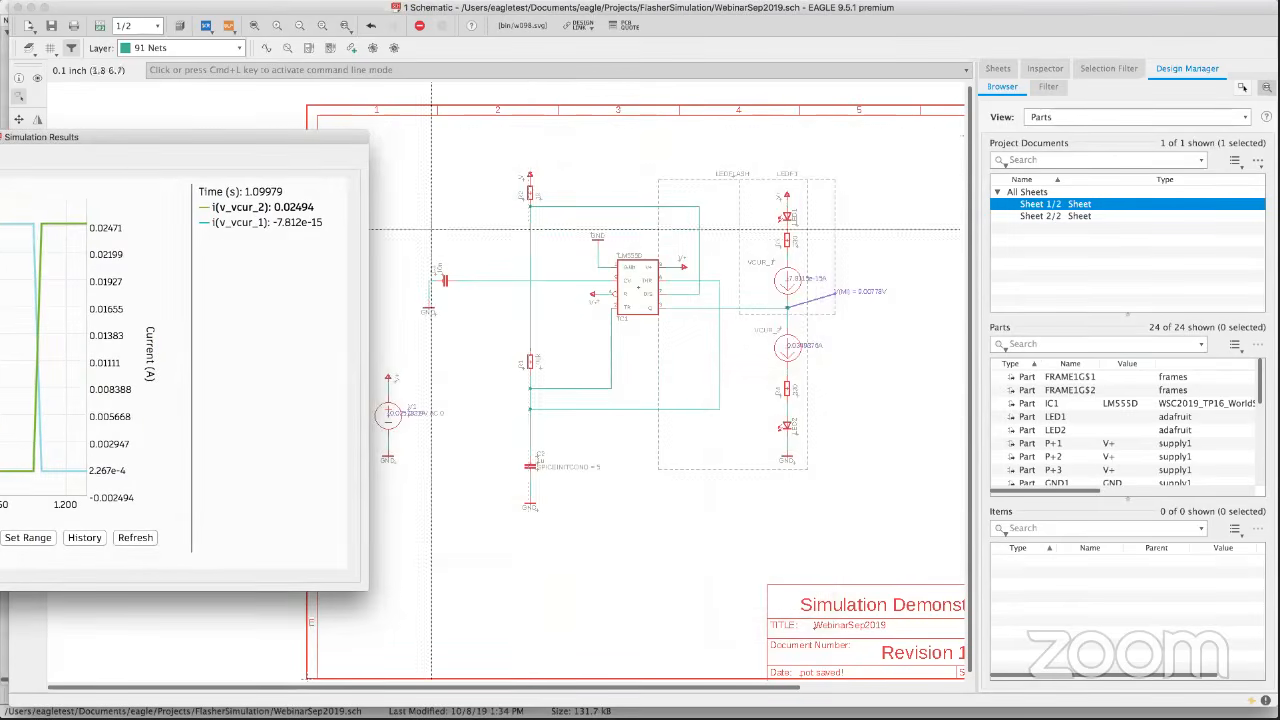
pyautogui.scroll(3, 622, 265)
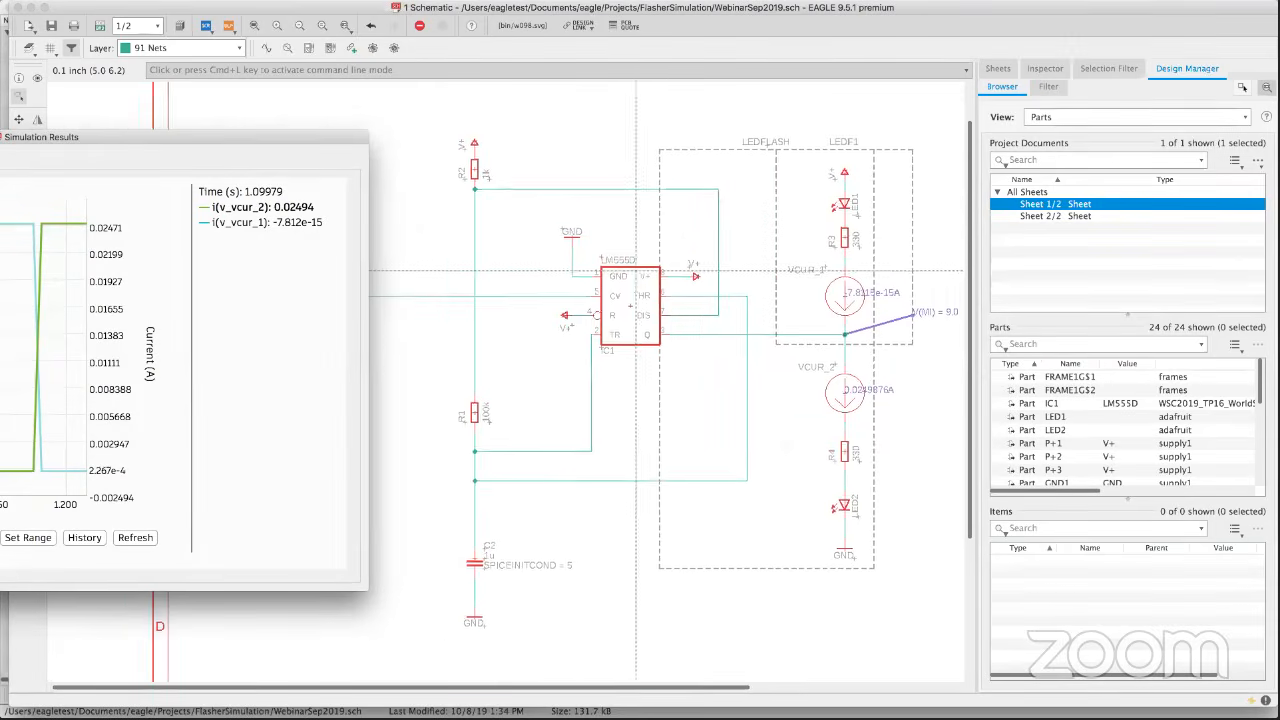
pyautogui.moveTo(574, 337); pyautogui.dragTo(692, 287, button='middle')
pyautogui.hscroll(-5, 703, 362)
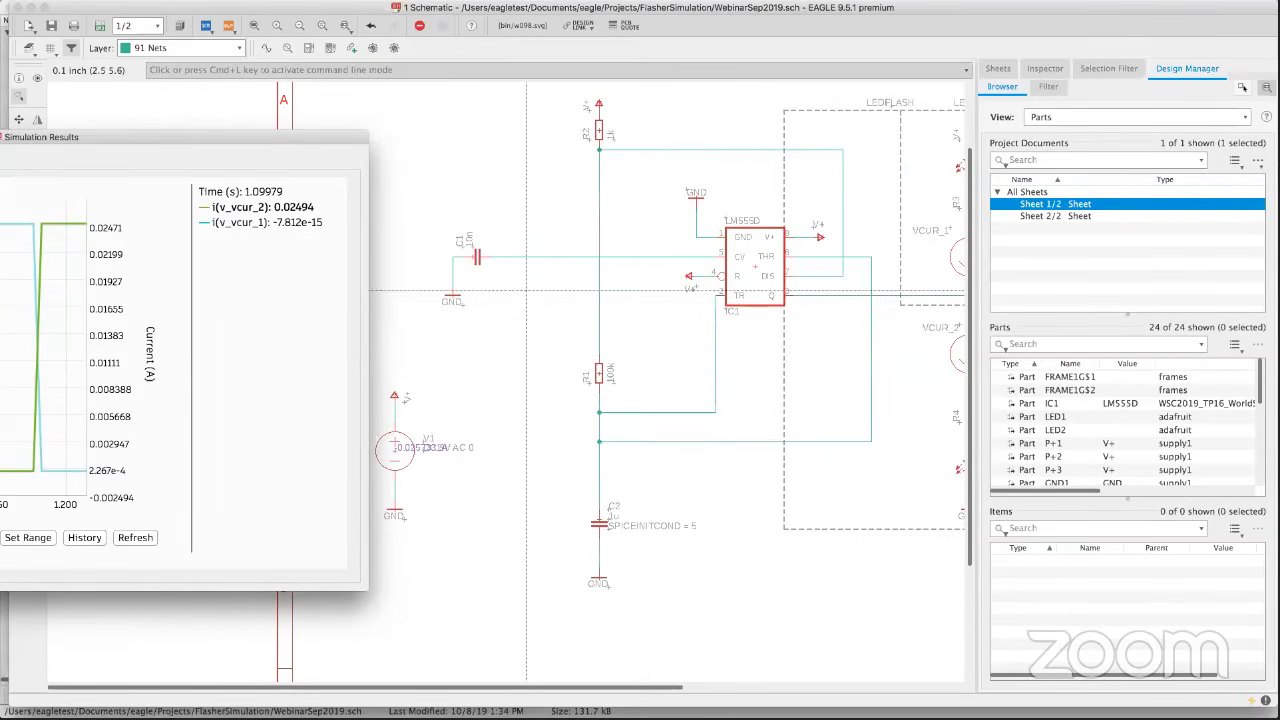
pyautogui.hscroll(-2, 537, 296)
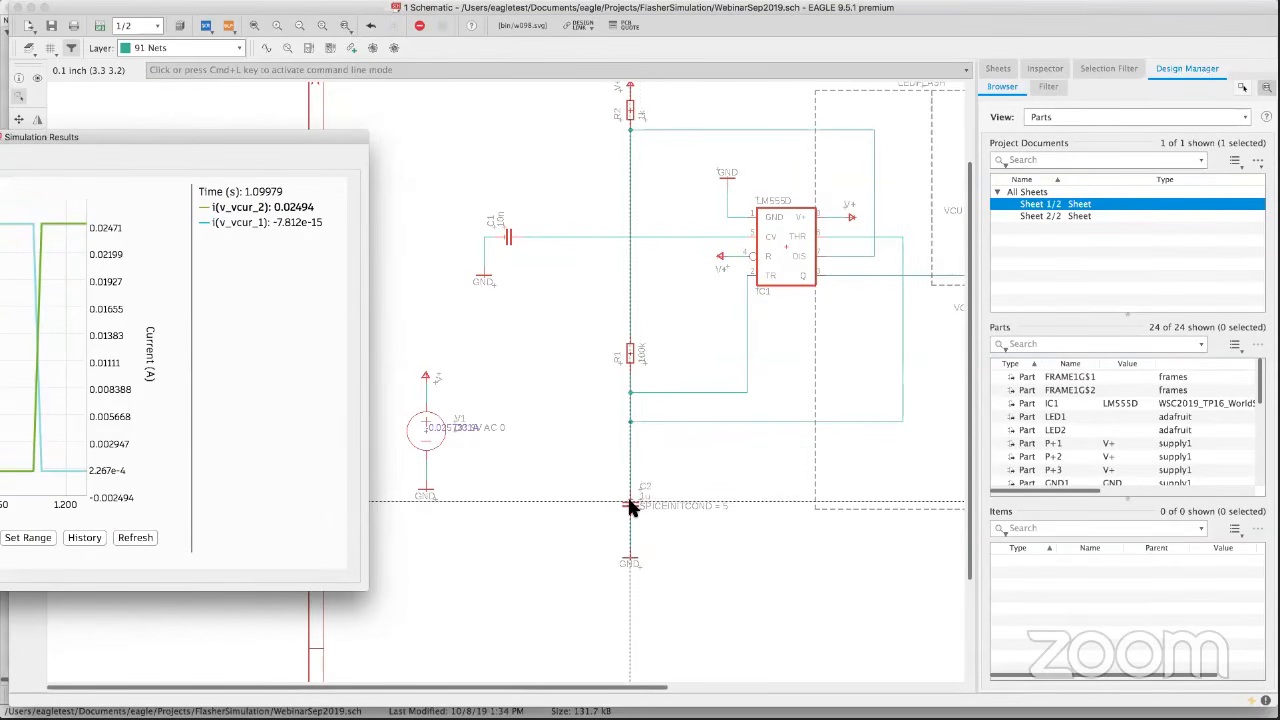
pyautogui.rightClick(636, 505)
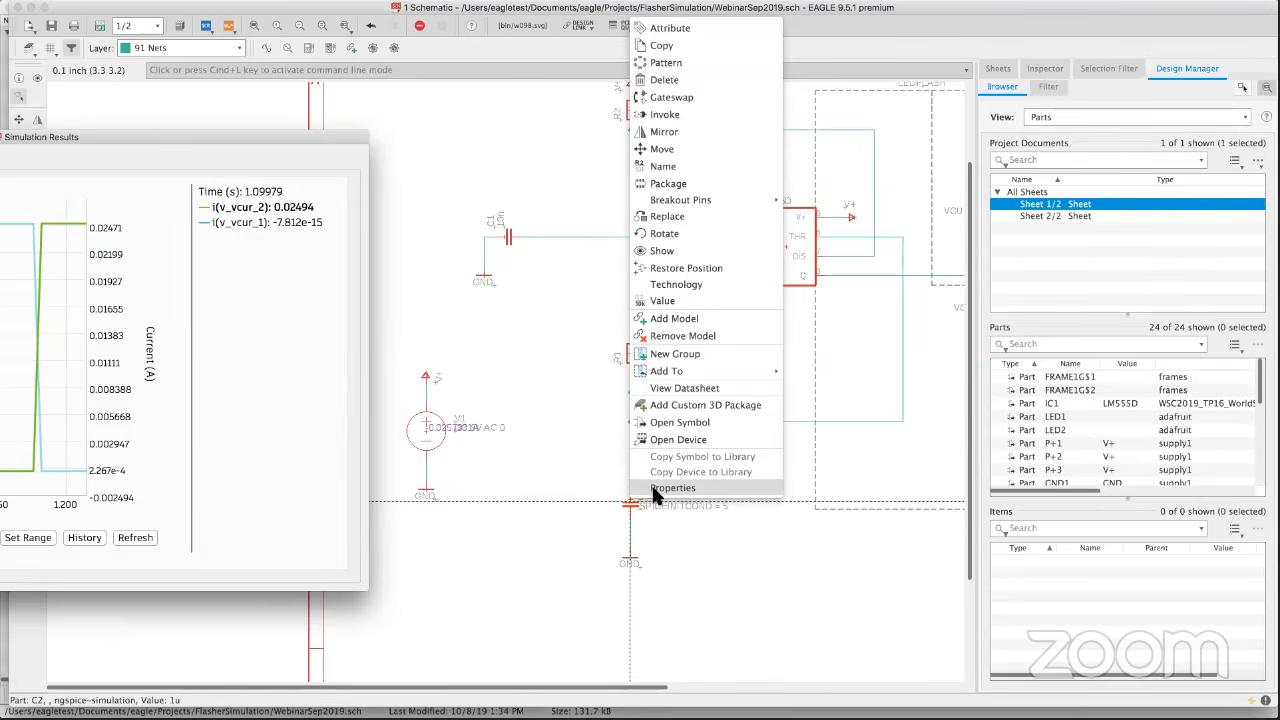
pyautogui.click(650, 488)
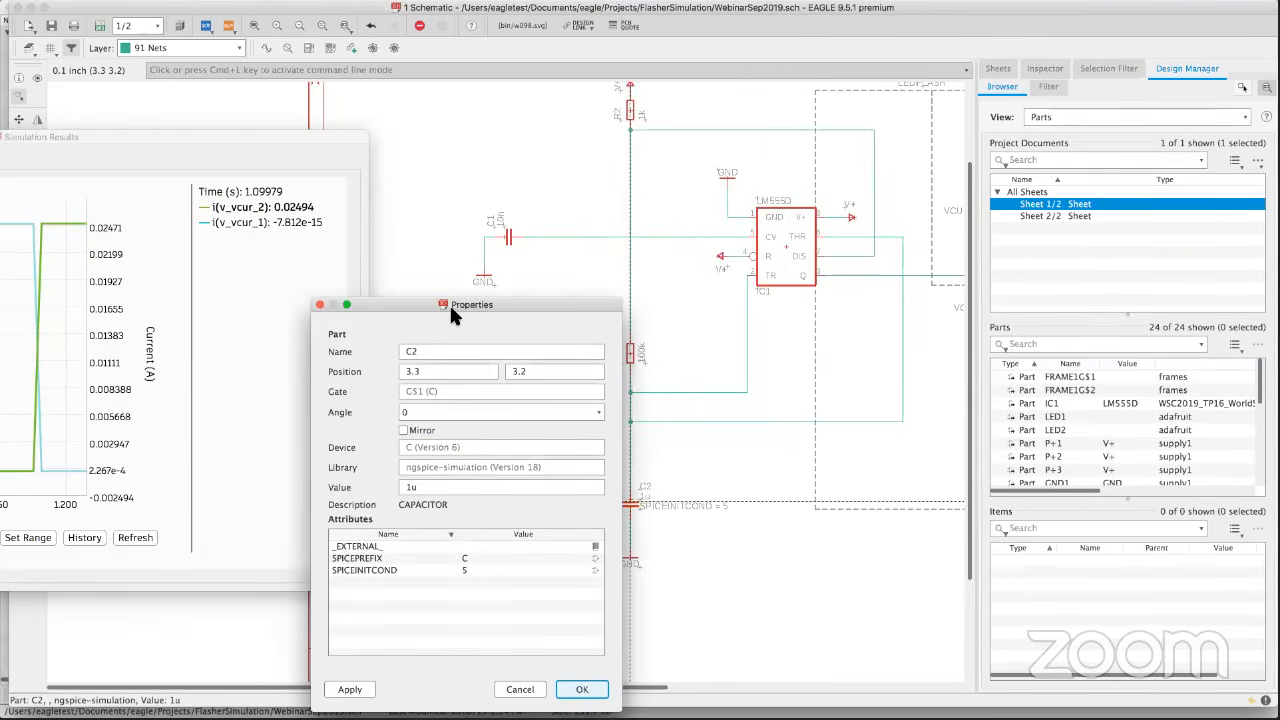
pyautogui.click(320, 305)
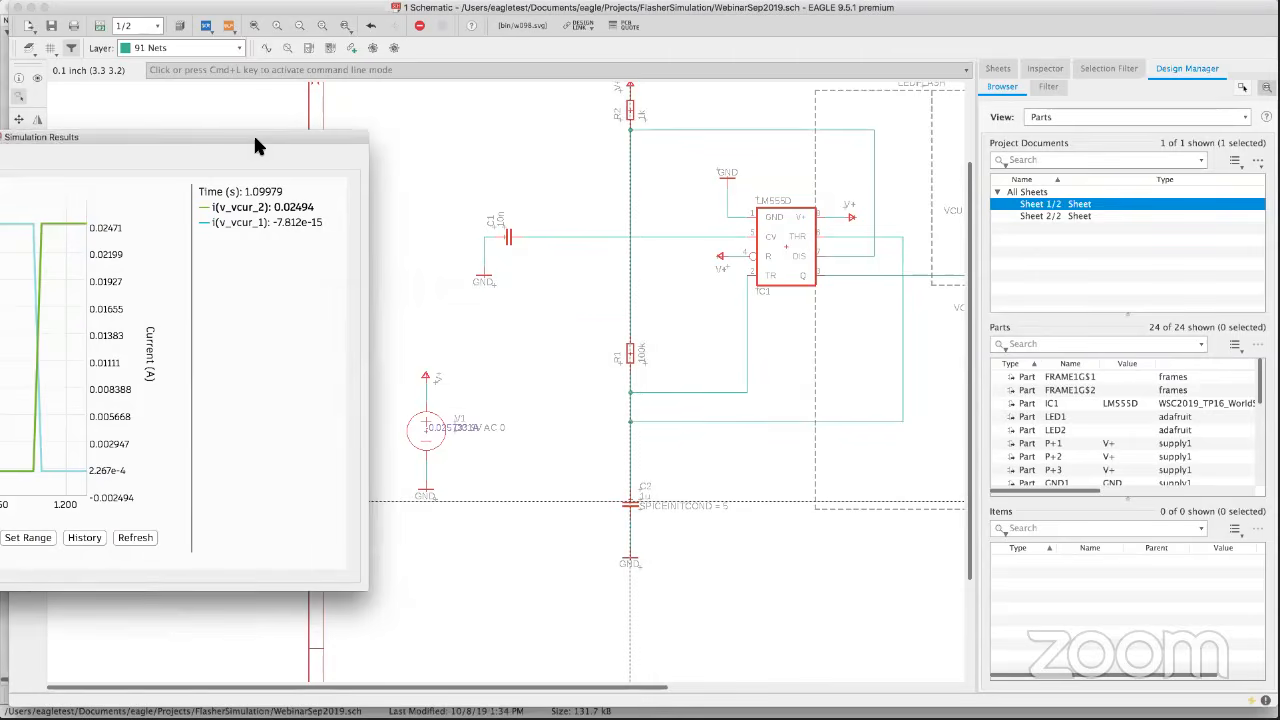
pyautogui.press('Escape')
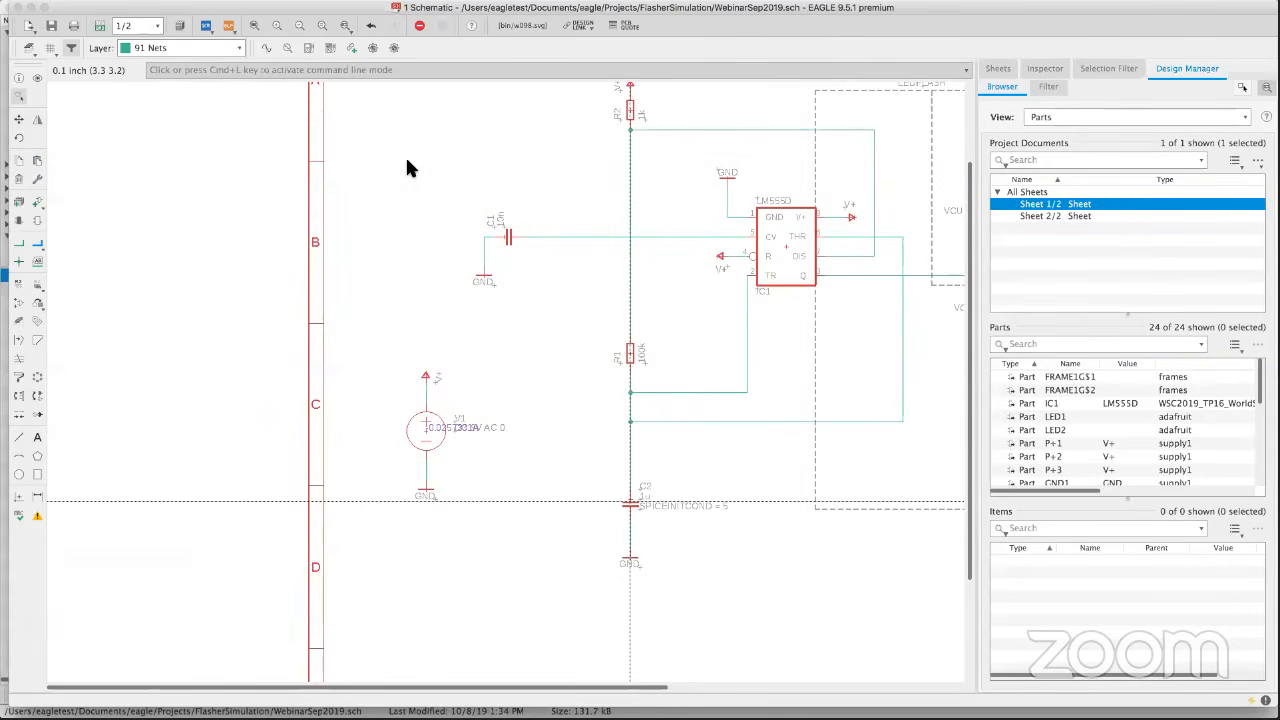
# Open the attribute list of capacitor C2 and review its existing _EXTERNAL_, SPICEINITCOND and SPICEPREFIX entries.
pyautogui.click(36, 328)
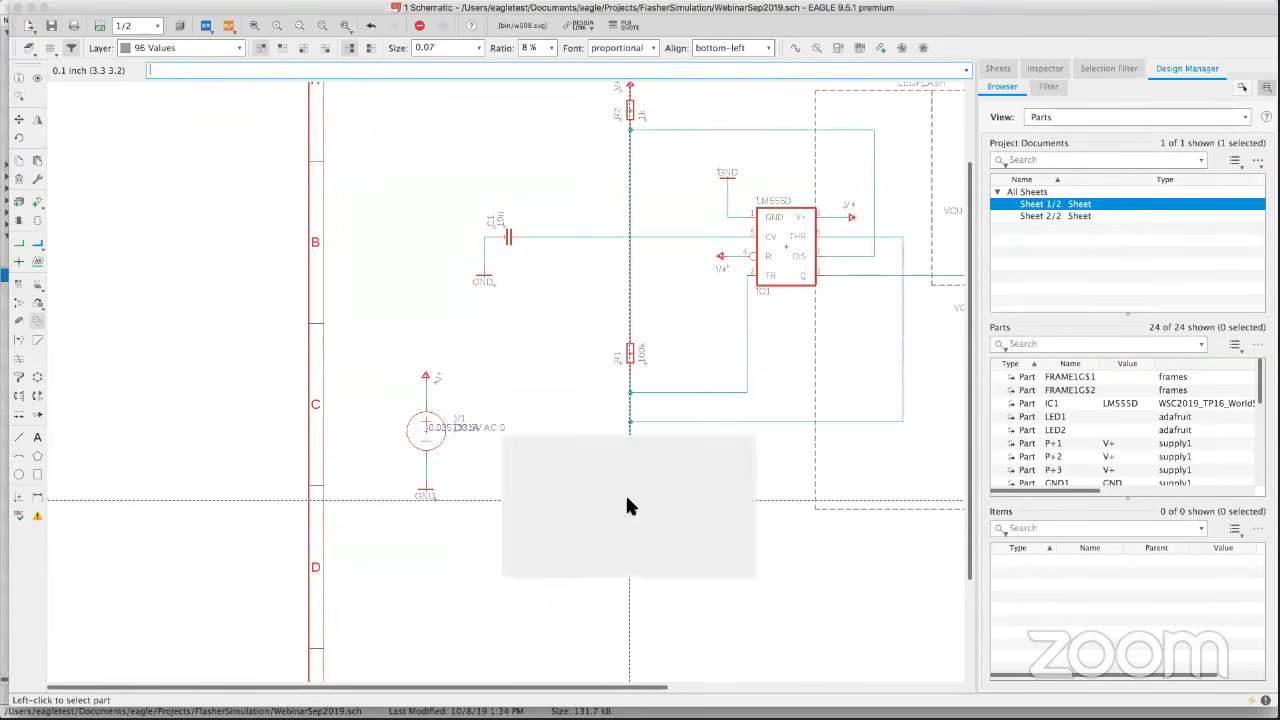
pyautogui.click(629, 505)
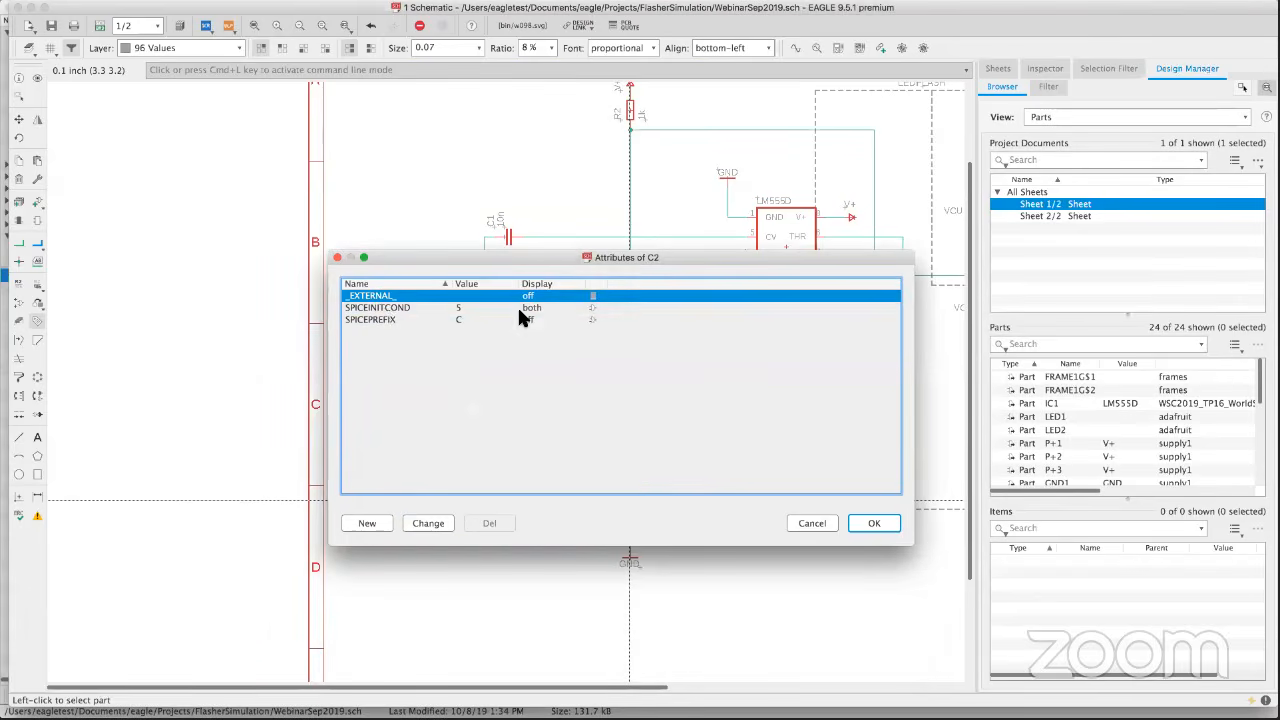
pyautogui.click(388, 308)
pyautogui.click(386, 320)
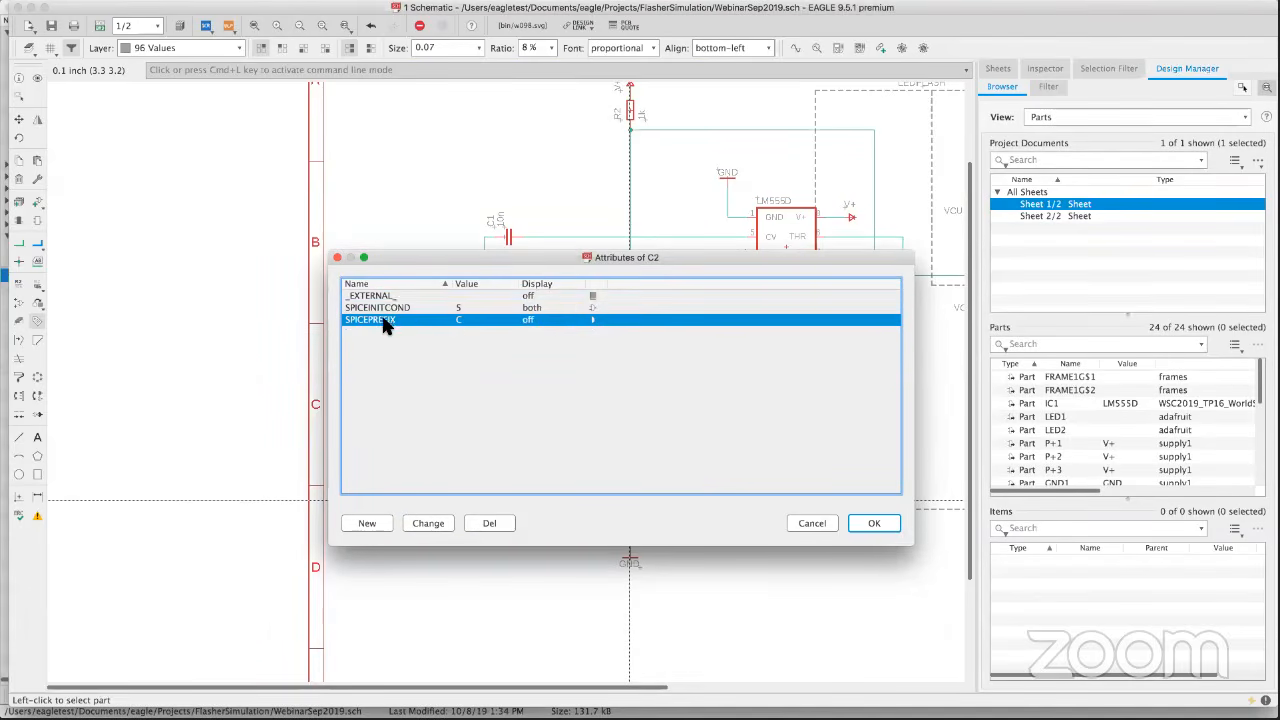
pyautogui.click(393, 297)
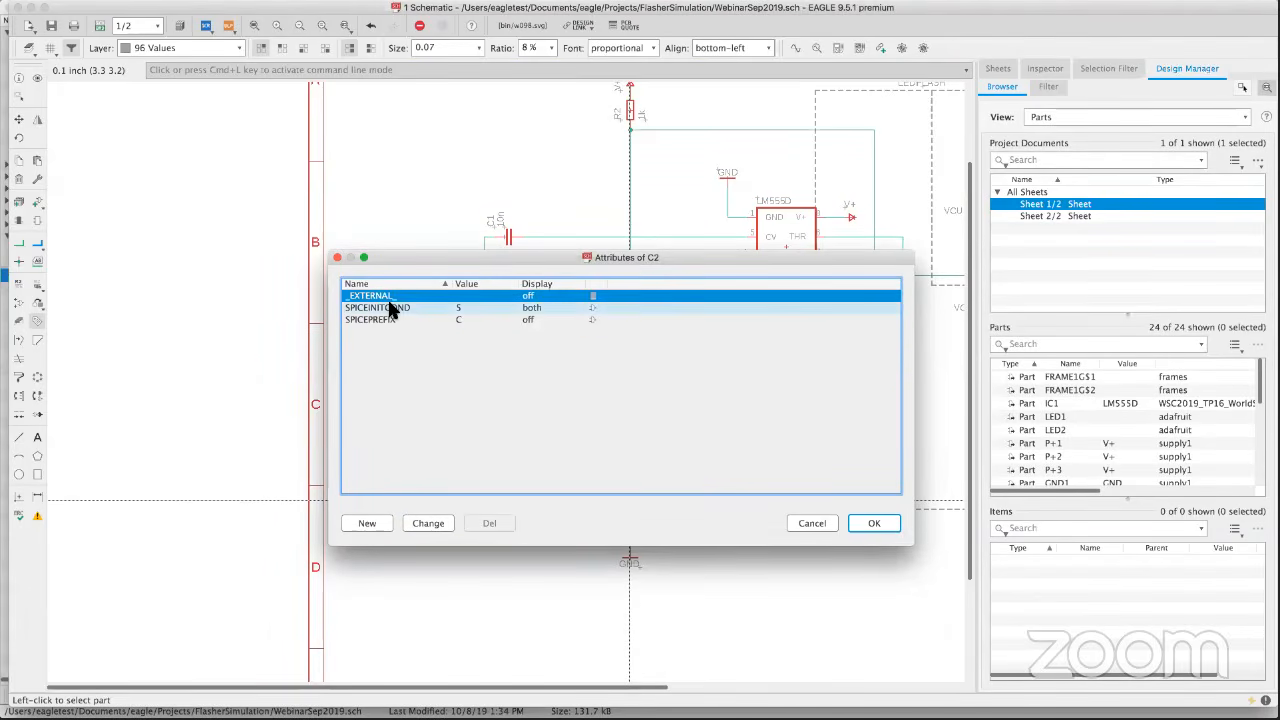
pyautogui.click(386, 308)
pyautogui.click(386, 320)
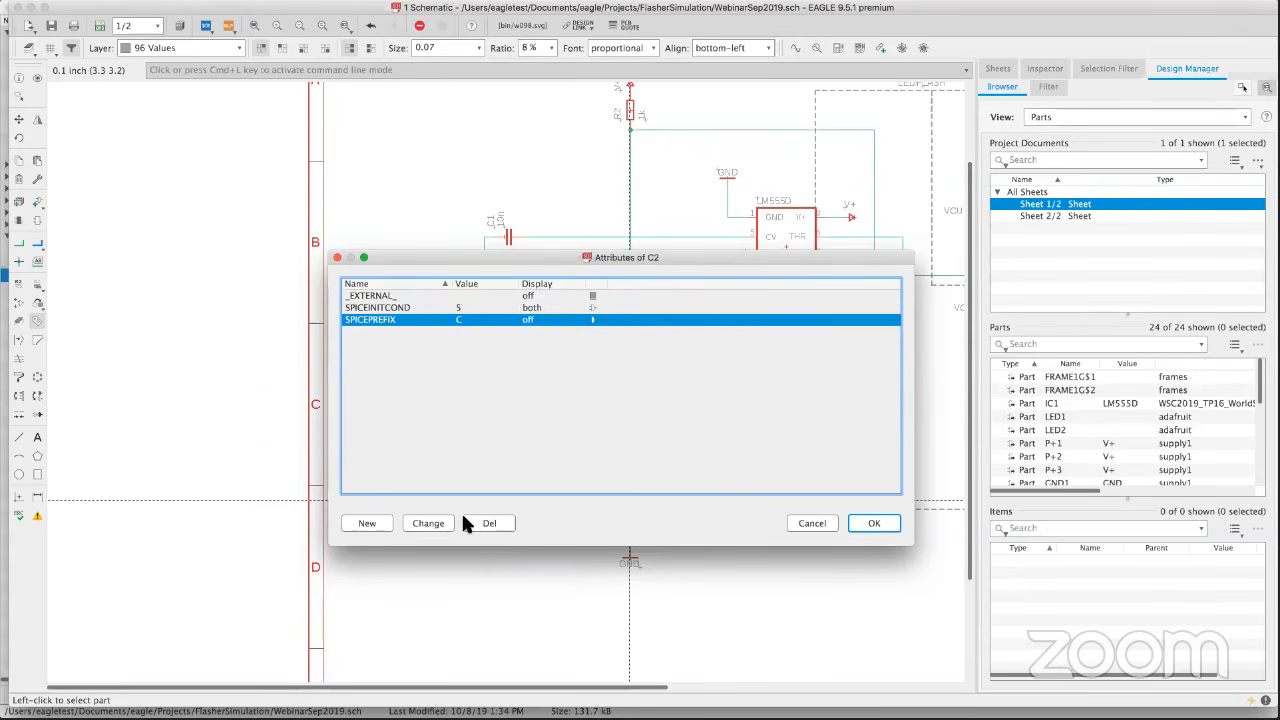
# Add a new attribute named VC with the value 24v to capacitor C2 and accept the attribute list.
pyautogui.click(377, 523)
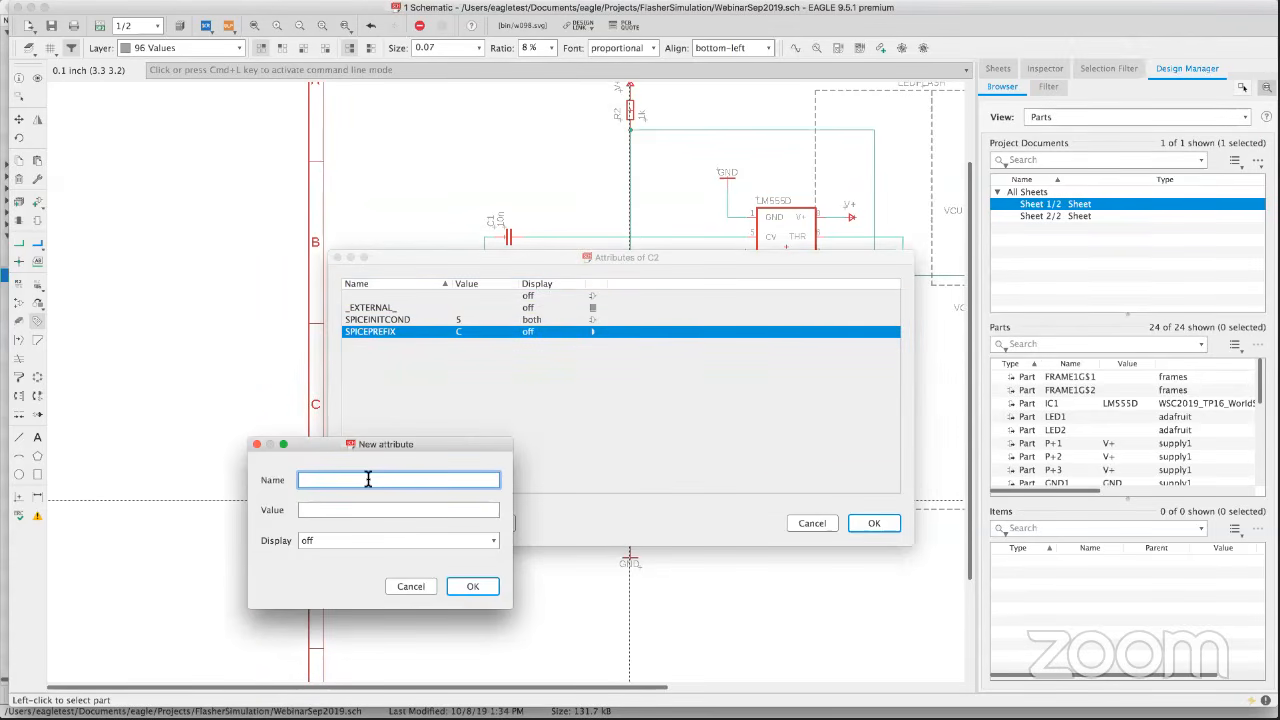
pyautogui.write('VOL')
pyautogui.press('BackSpace')
pyautogui.press('BackSpace')
pyautogui.write('C')
pyautogui.click(368, 508)
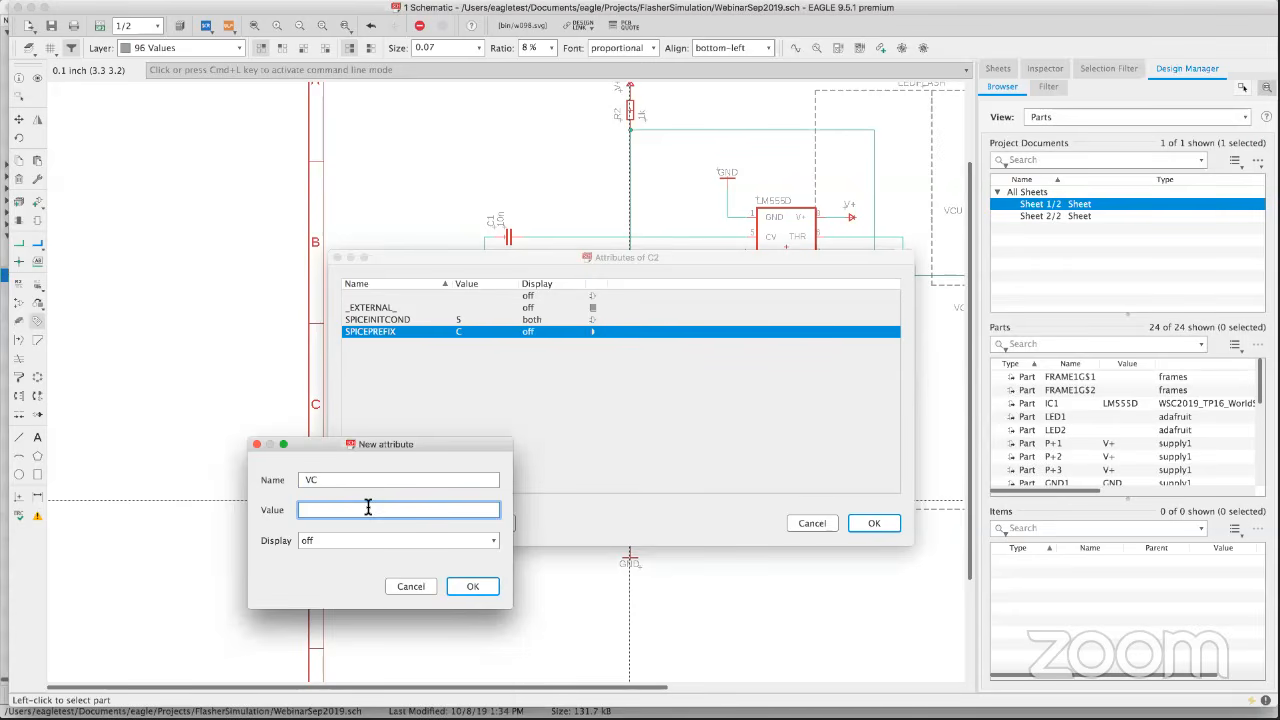
pyautogui.write('24v')
pyautogui.click(472, 587)
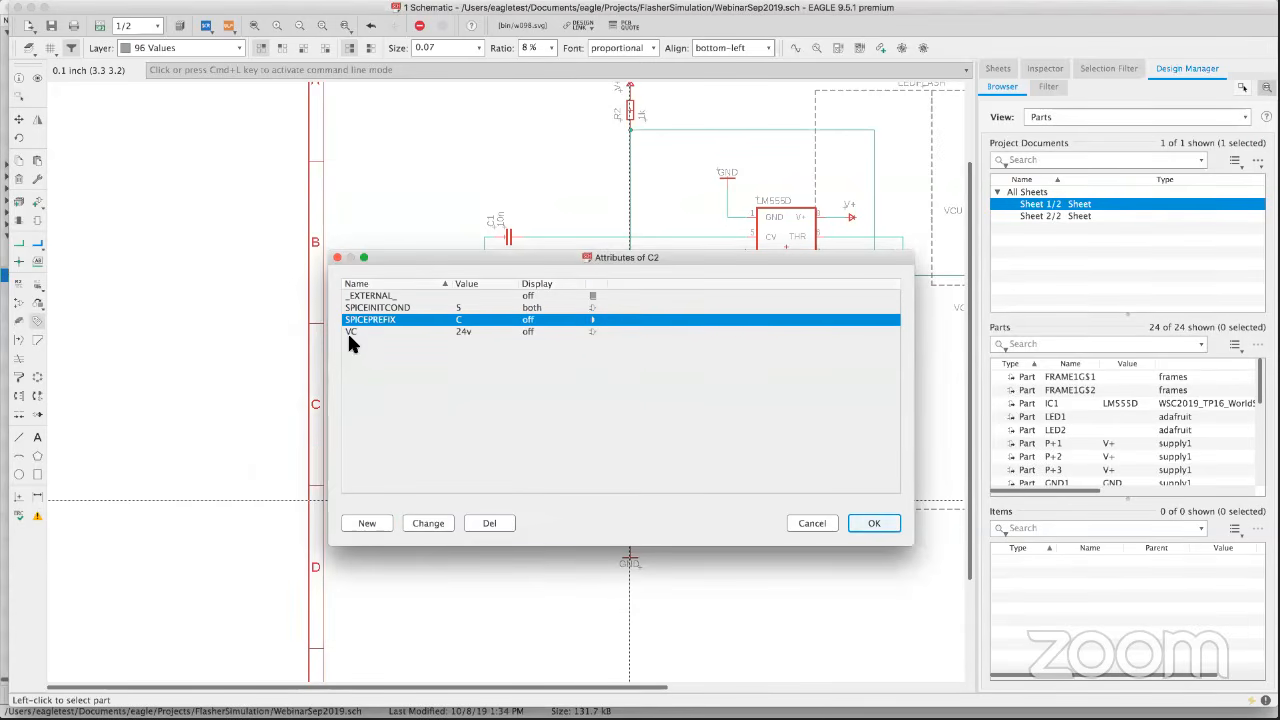
pyautogui.click(878, 523)
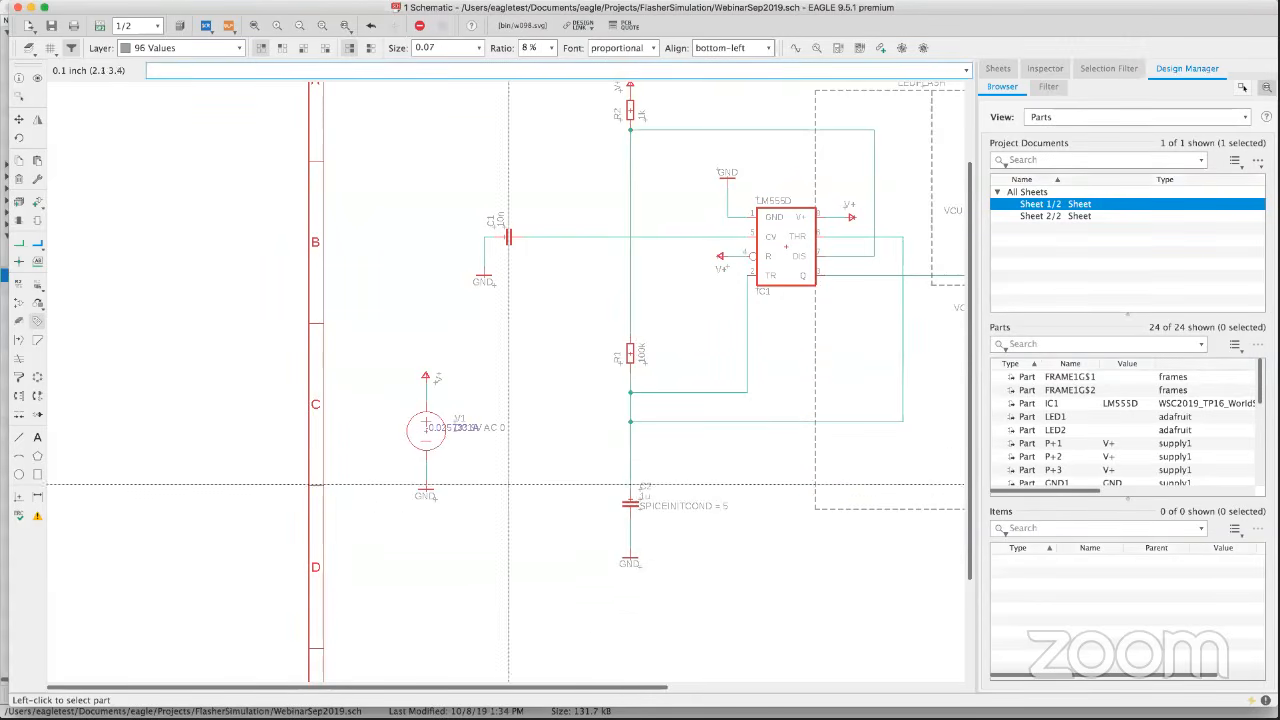
# Check the VC attribute in the properties of capacitor C2.
pyautogui.rightClick(631, 497)
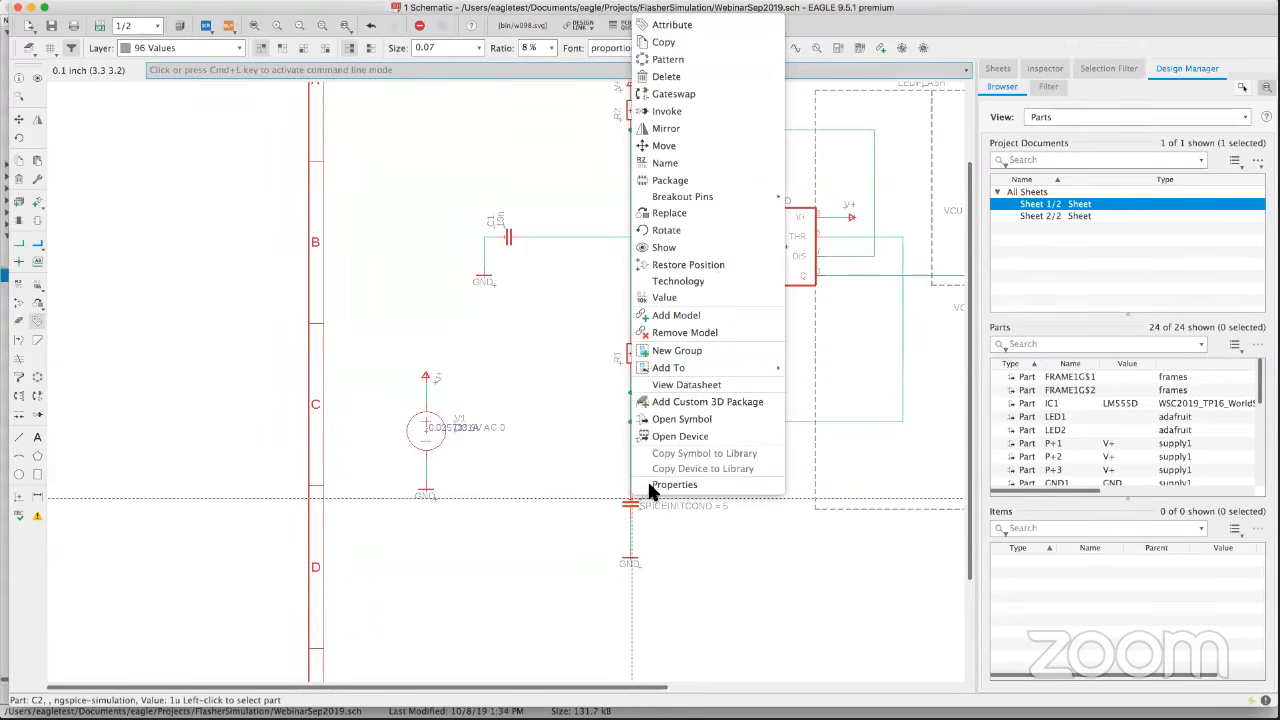
pyautogui.click(656, 486)
pyautogui.click(352, 560)
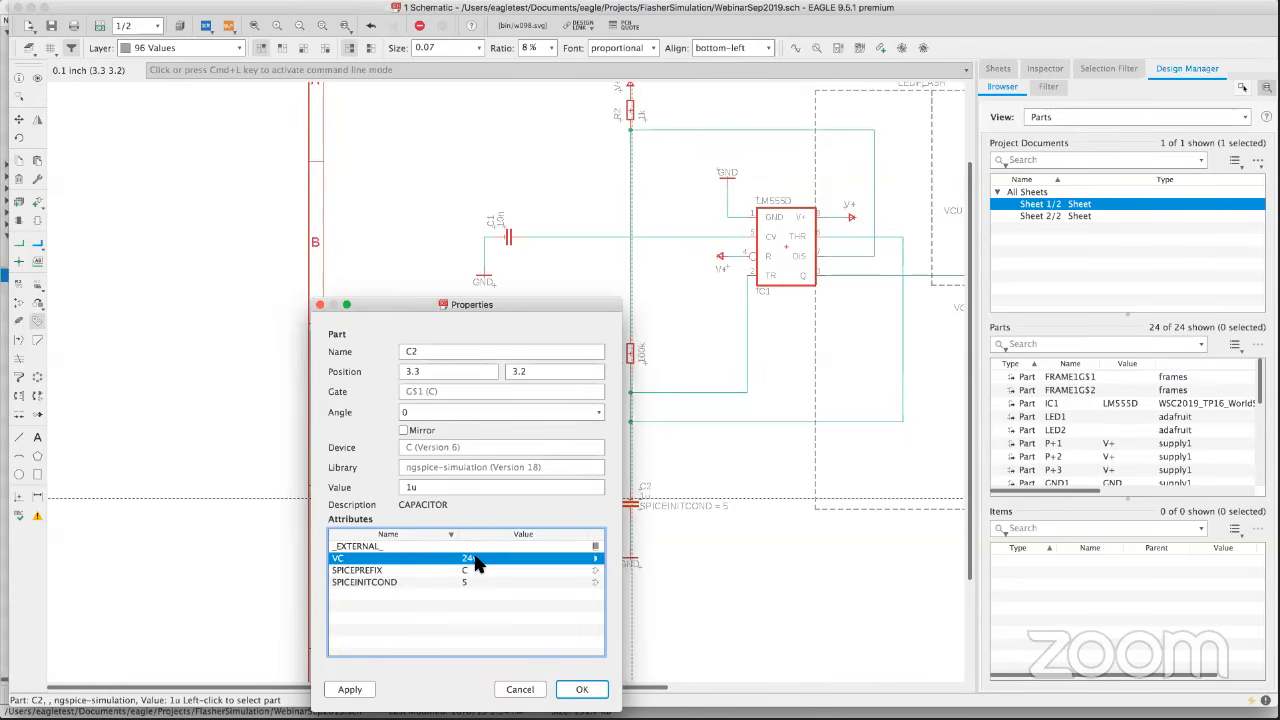
# Close C2's properties, inspect the SPICEINITCOND attribute and its display options in C2's attribute list, and cancel without changes.
pyautogui.click(319, 304)
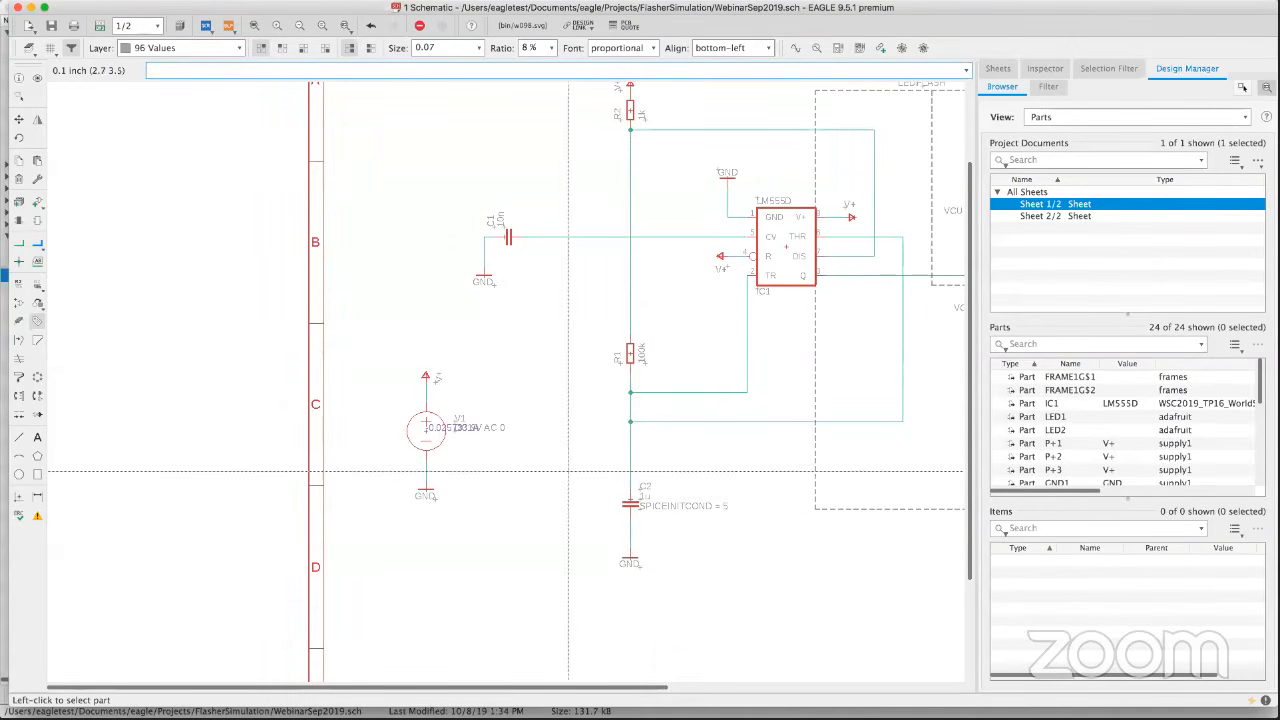
pyautogui.click(631, 501)
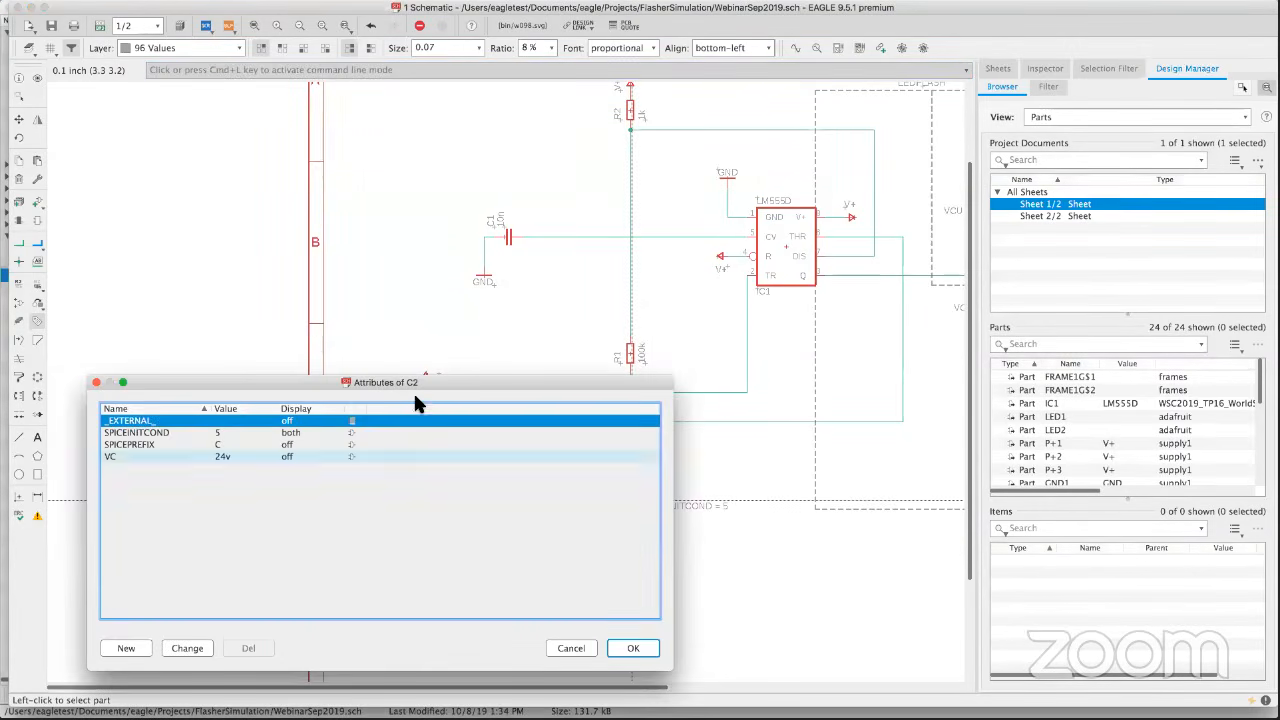
pyautogui.moveTo(398, 380); pyautogui.dragTo(569, 223)
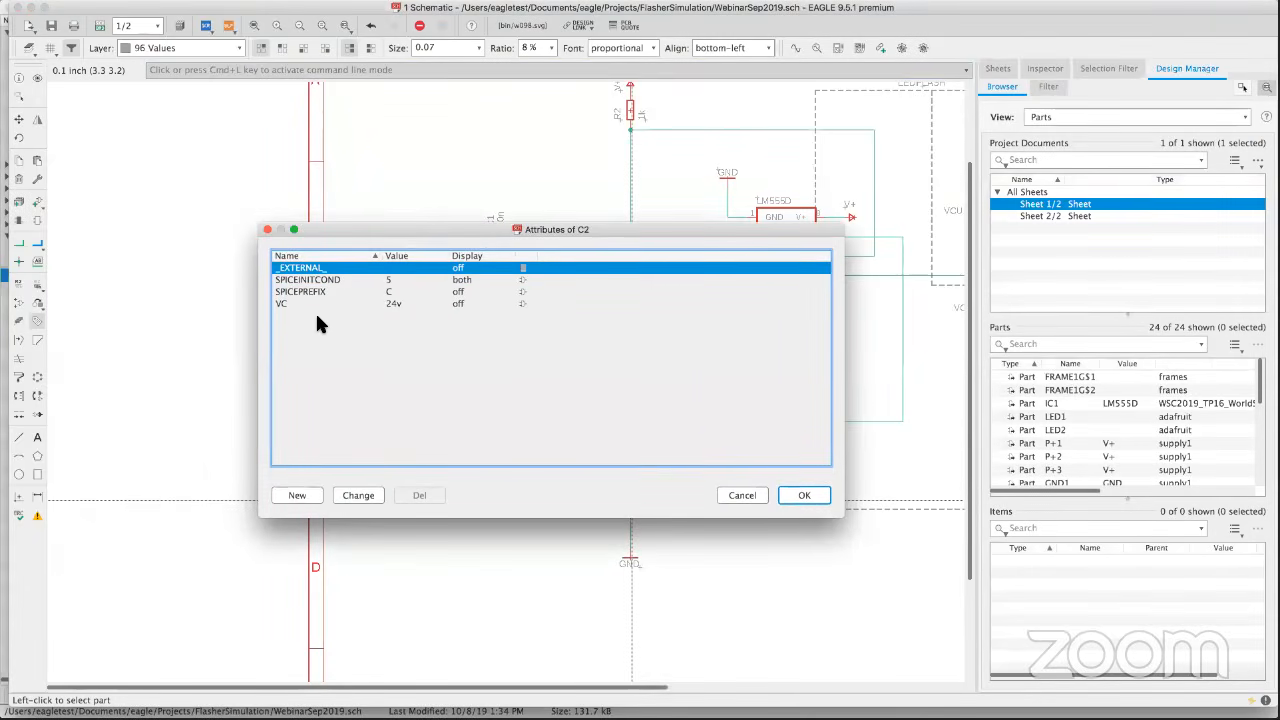
pyautogui.click(316, 281)
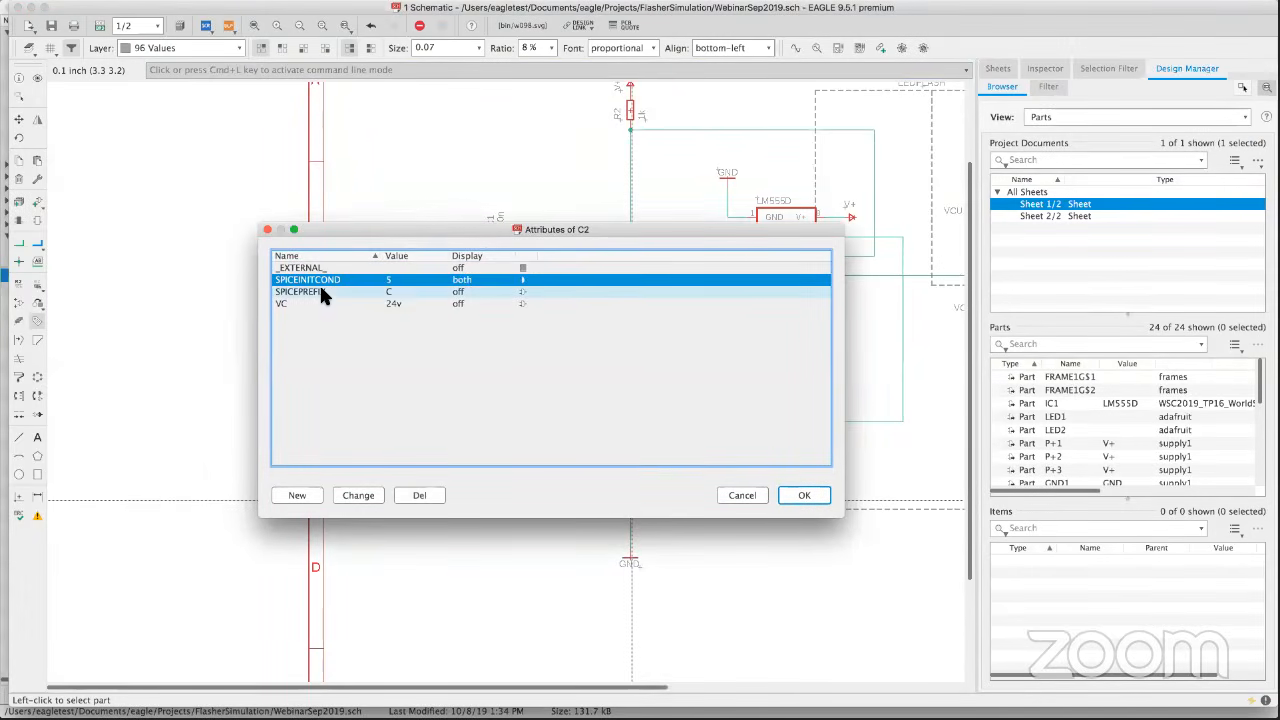
pyautogui.doubleClick(417, 281)
pyautogui.moveTo(437, 203); pyautogui.dragTo(497, 193)
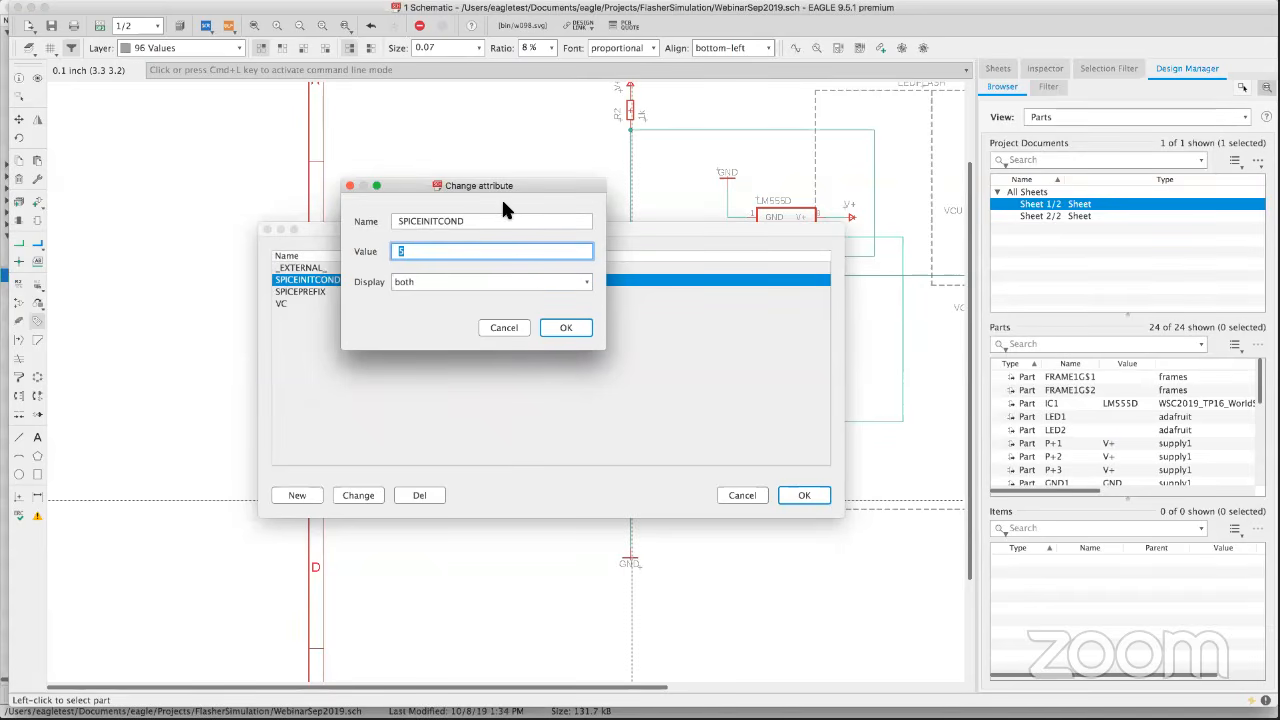
pyautogui.click(531, 283)
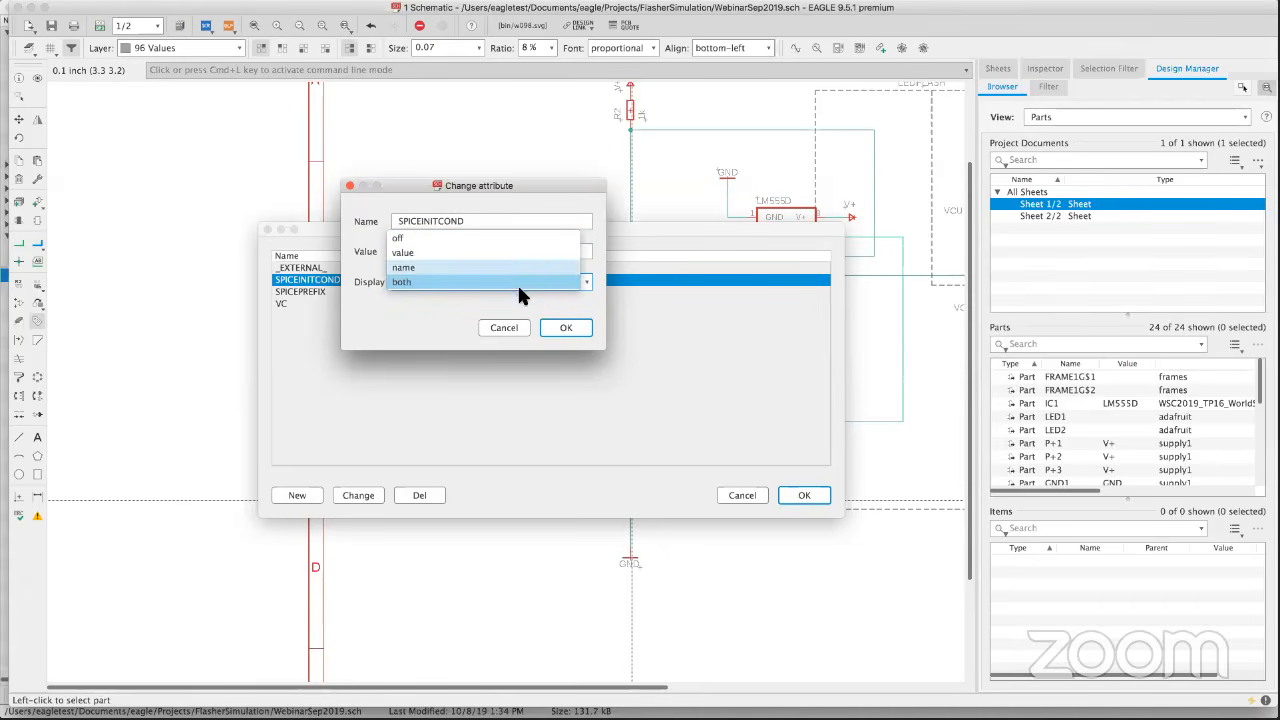
pyautogui.click(503, 330)
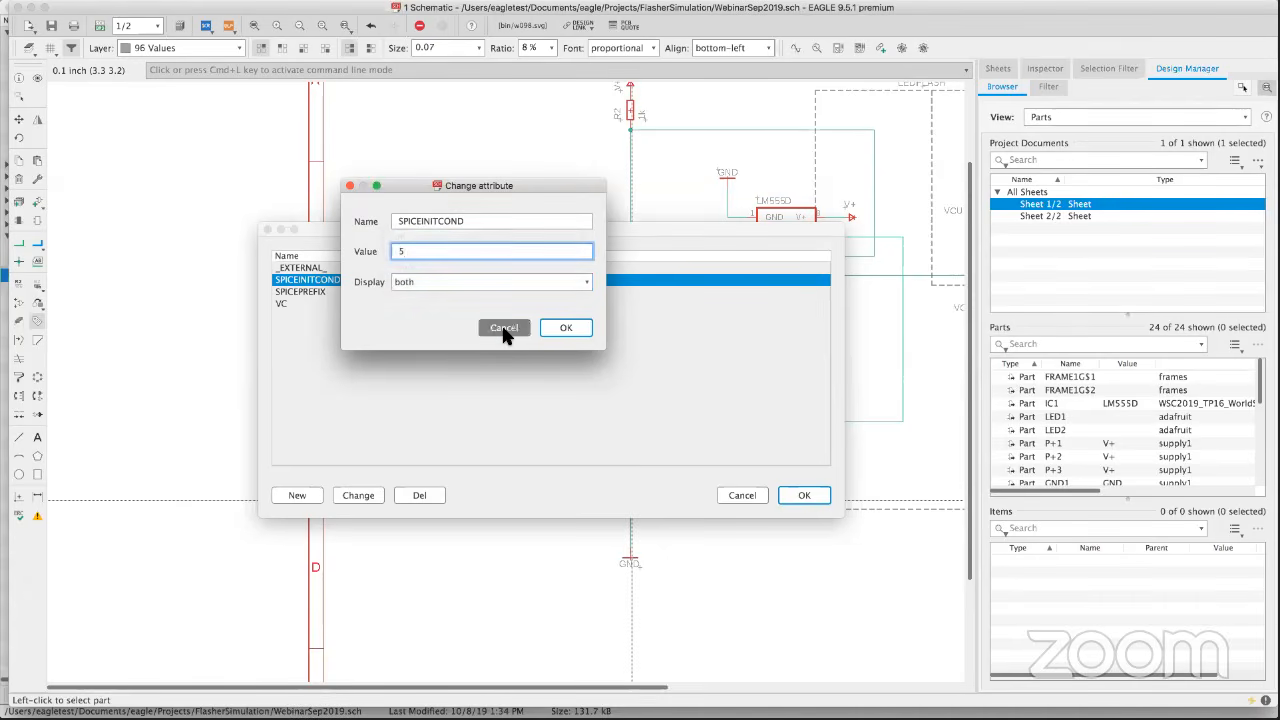
pyautogui.click(503, 330)
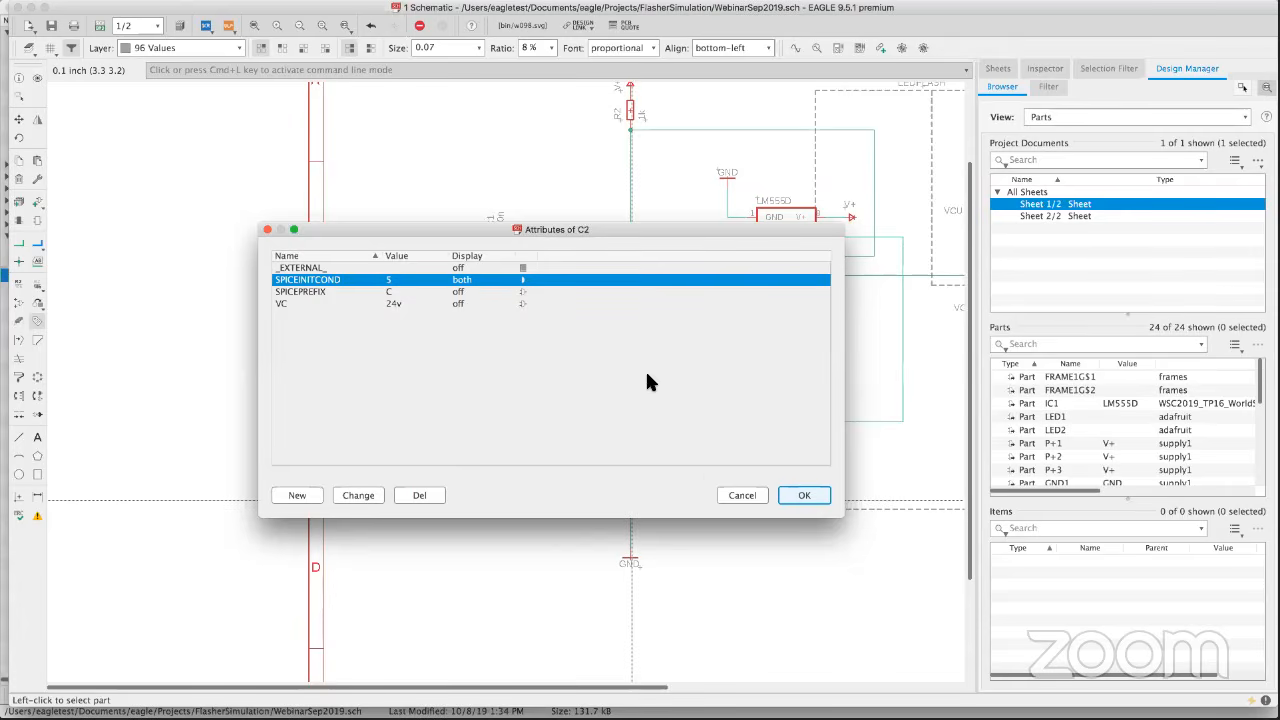
pyautogui.click(728, 494)
# Delete the drawing frame with its title block and the leftover "Simulation Demonstration" and "Revision 1" texts.
pyautogui.scroll(3, 582, 497)
pyautogui.scroll(-10, 401, 405)
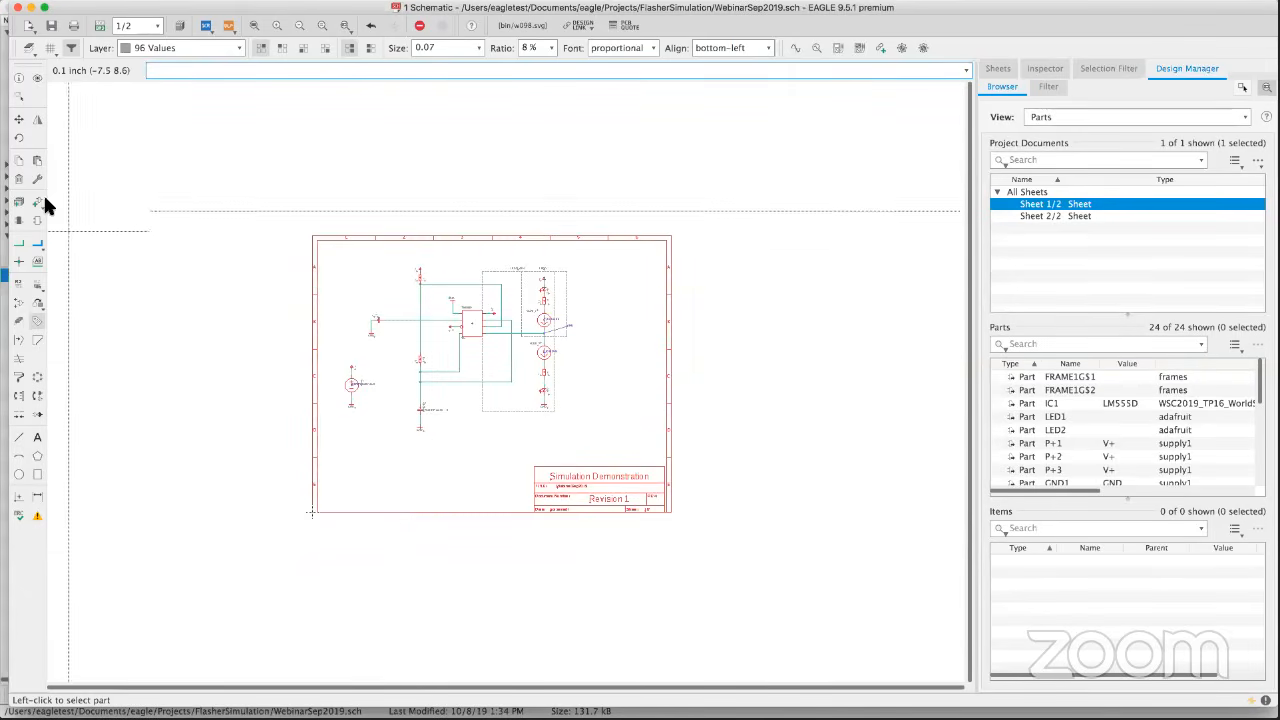
pyautogui.click(18, 178)
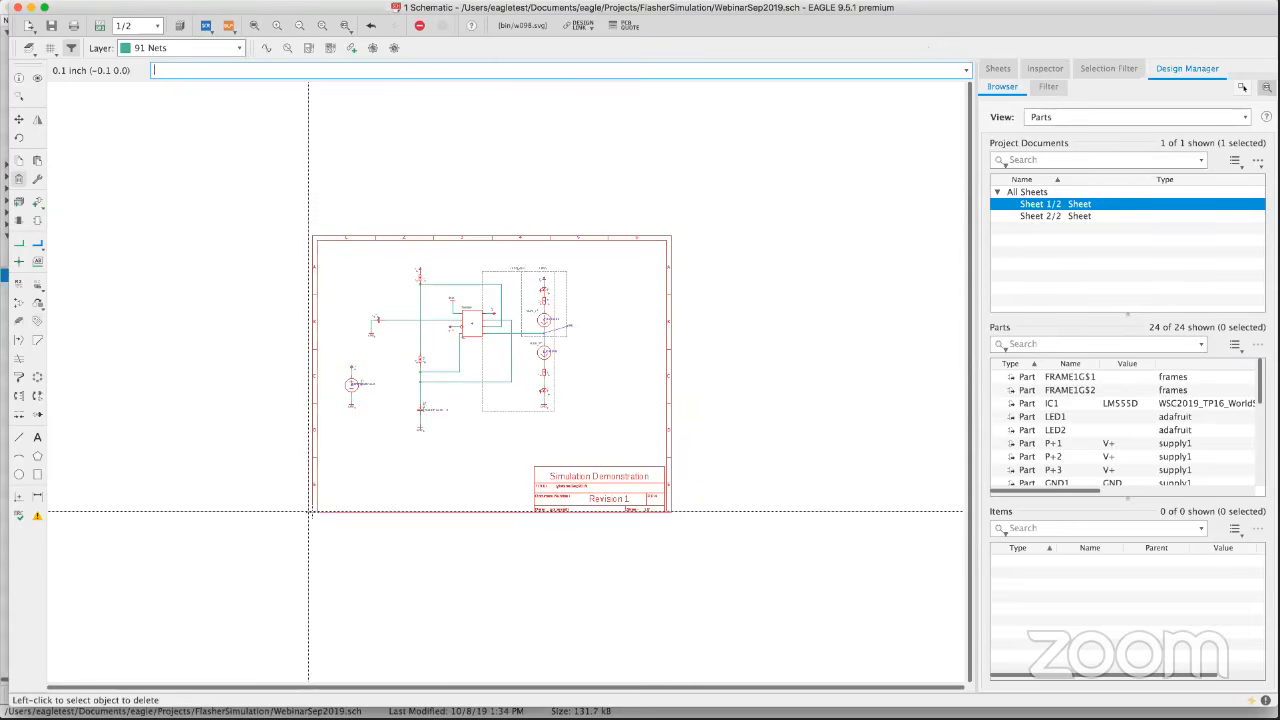
pyautogui.click(308, 512)
pyautogui.click(538, 510)
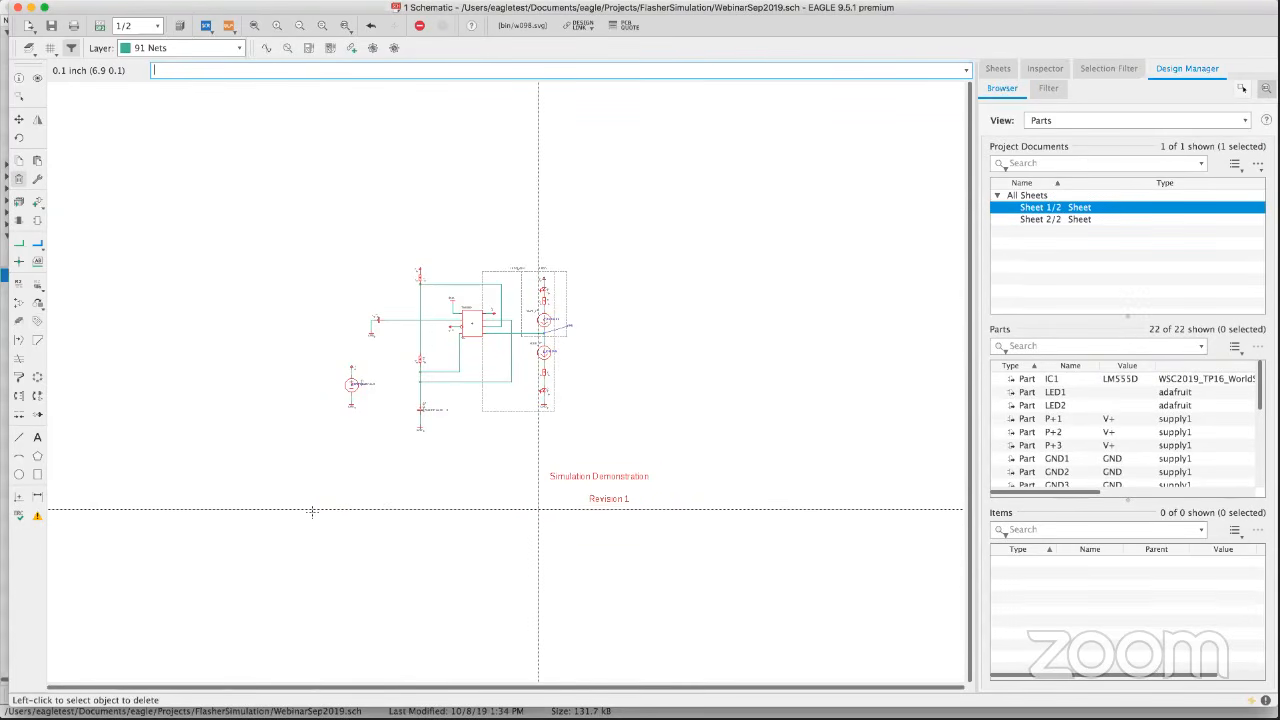
pyautogui.click(551, 476)
pyautogui.click(592, 504)
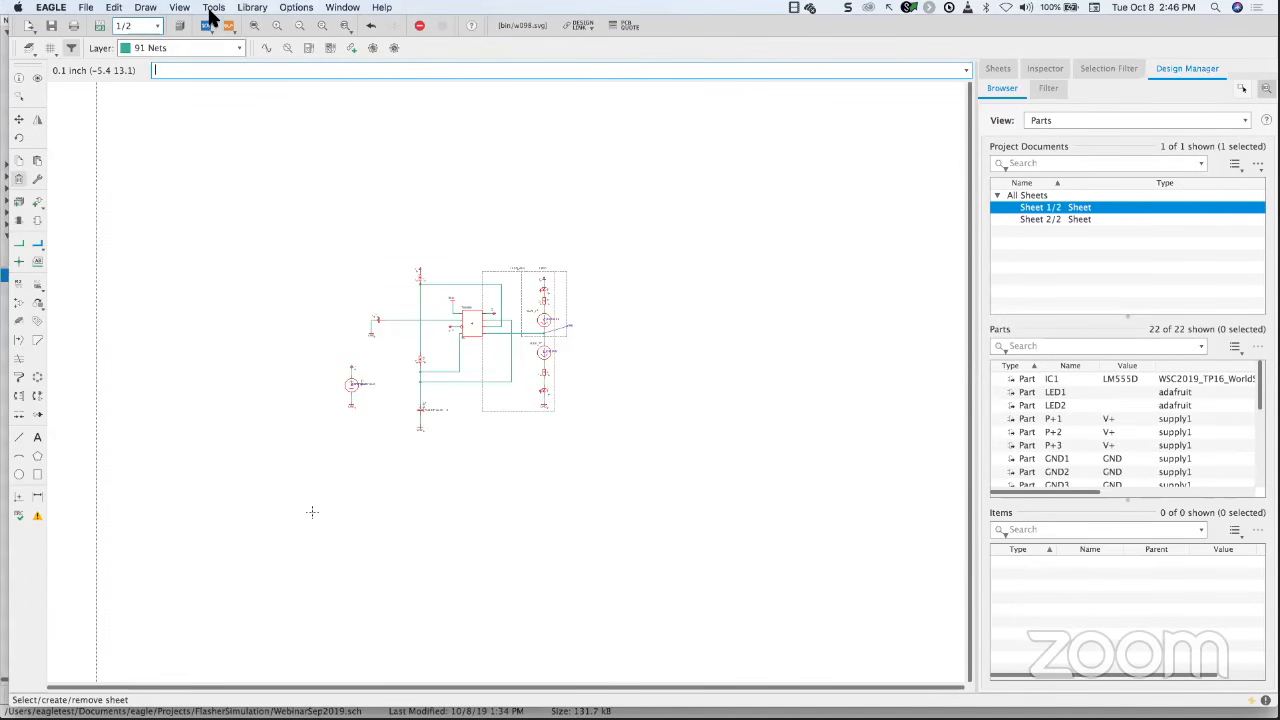
# Draw a new frame with 8 columns and 5 rows on layer 94 Symbols, from the origin around the whole circuit.
pyautogui.click(213, 7)
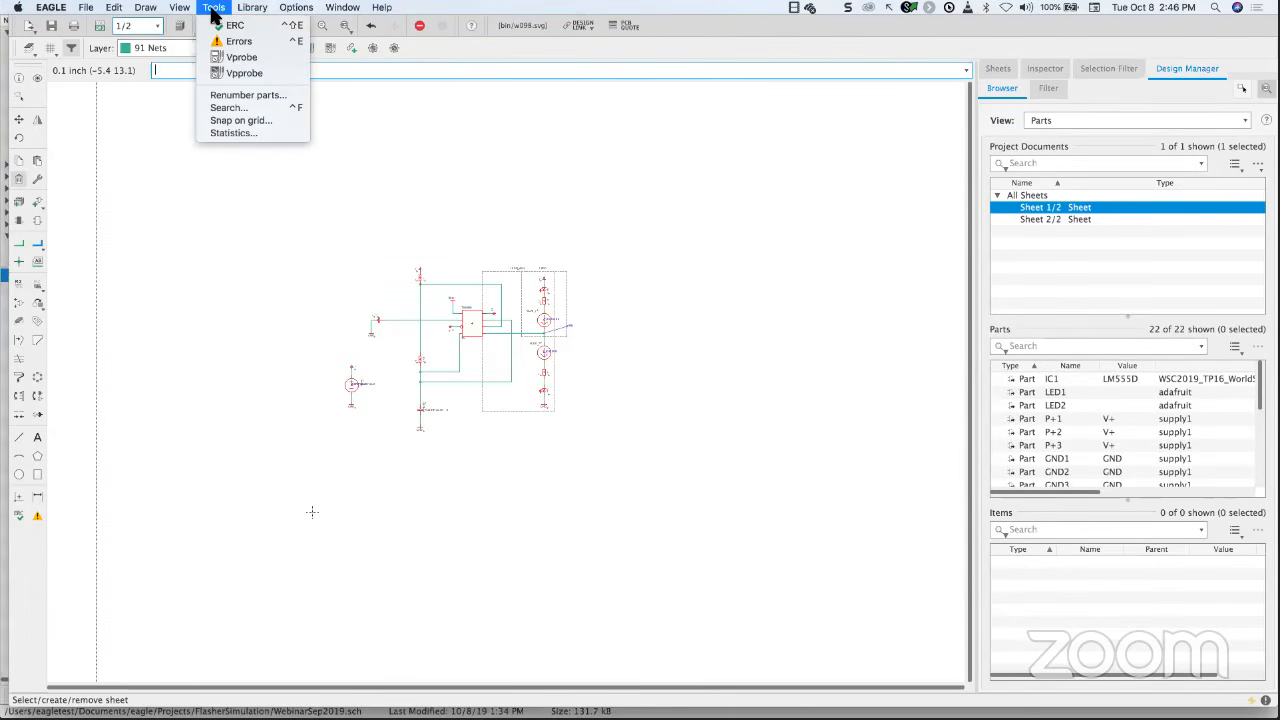
pyautogui.moveTo(115, 10)
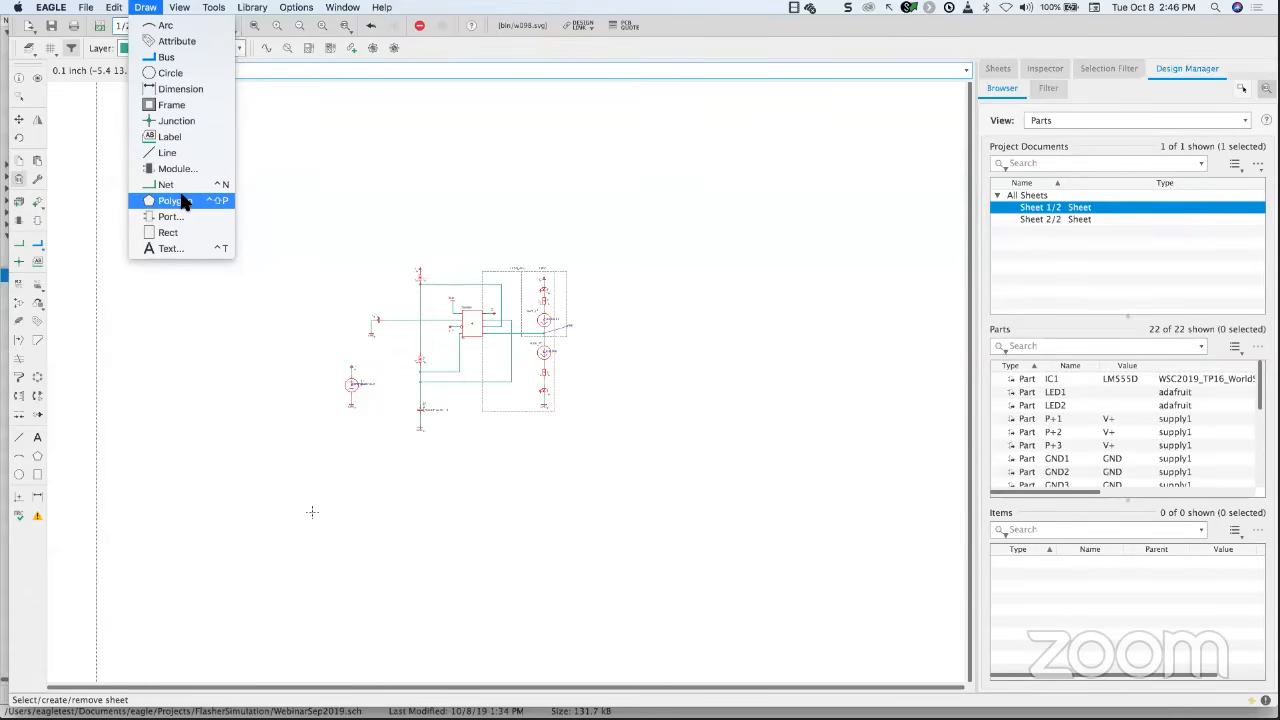
pyautogui.click(152, 104)
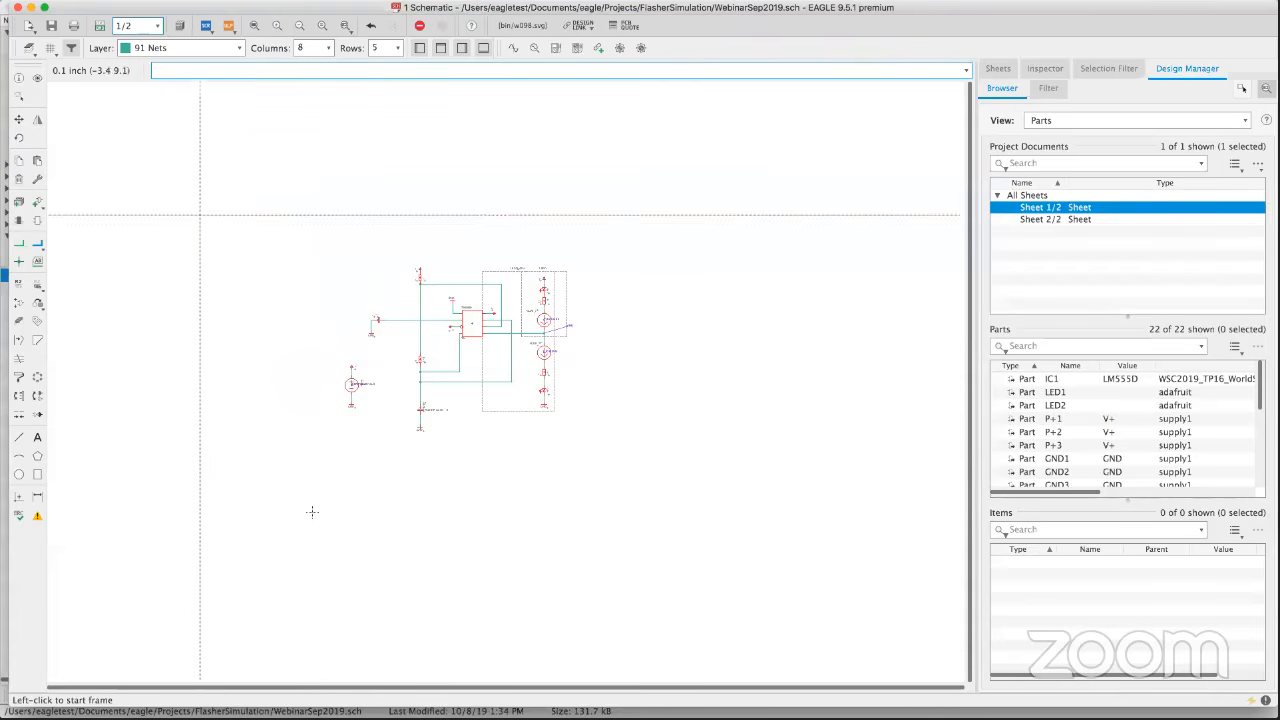
pyautogui.click(221, 44)
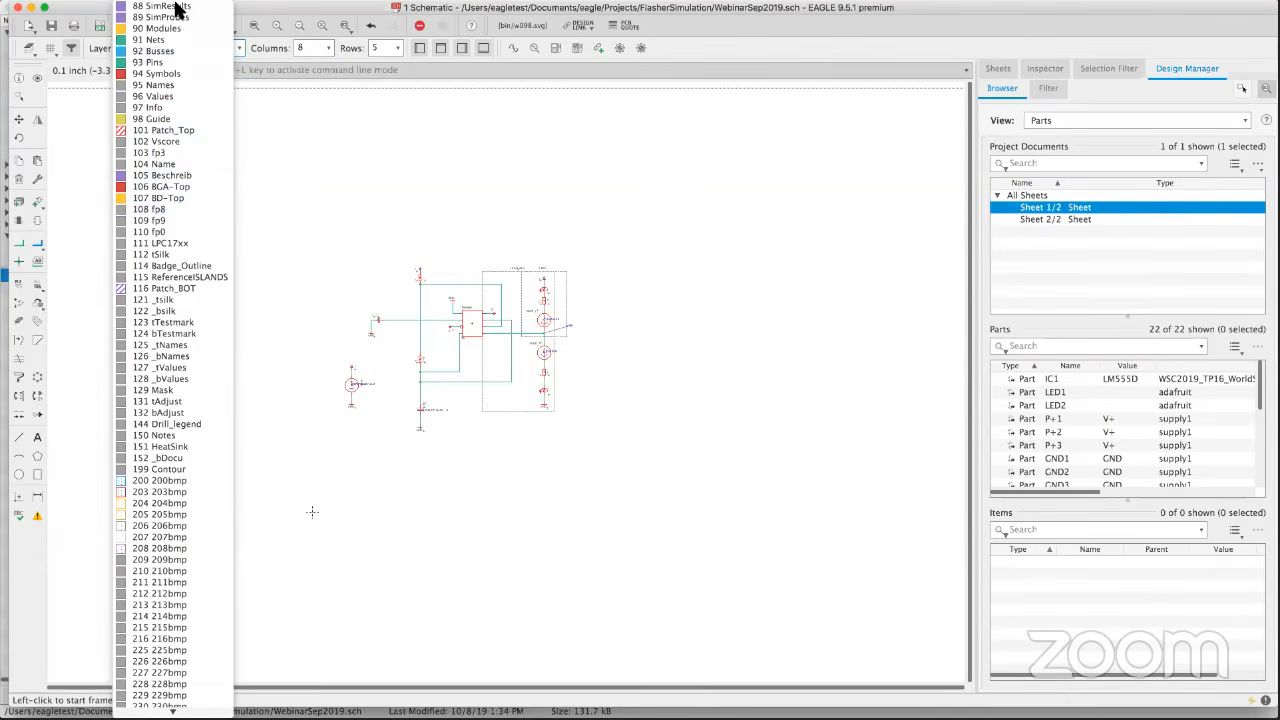
pyautogui.click(163, 74)
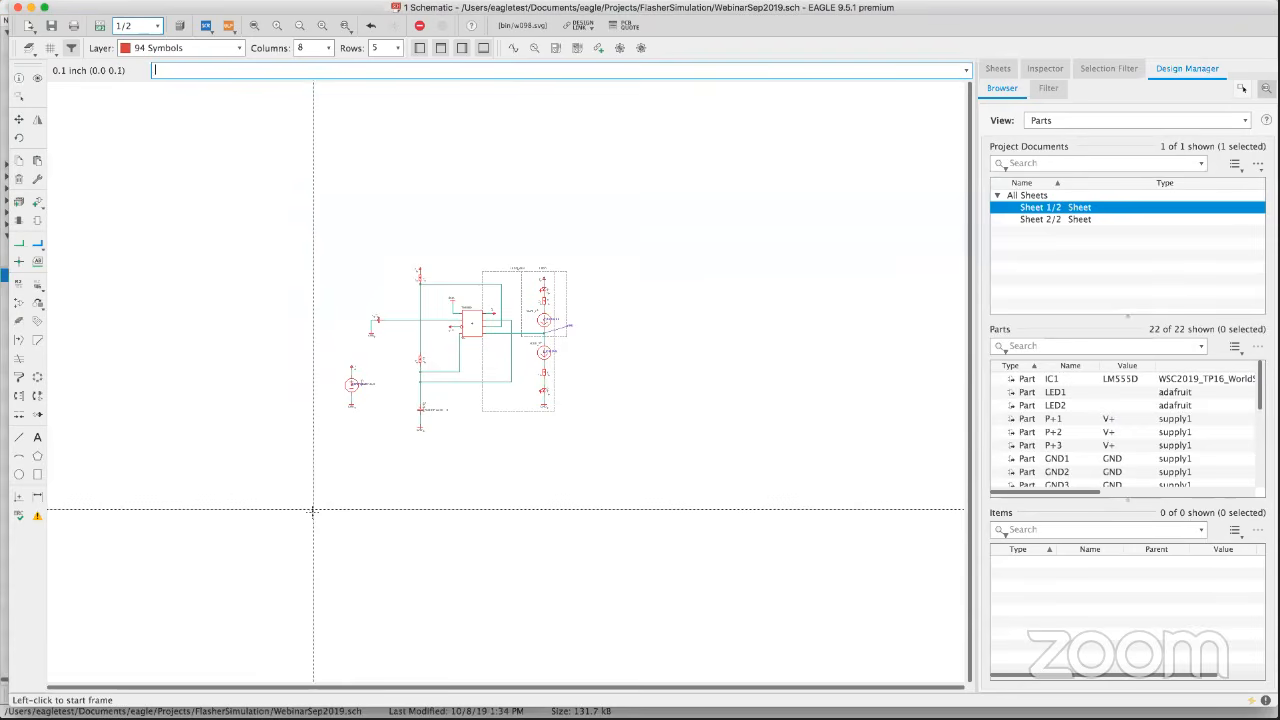
pyautogui.click(312, 512)
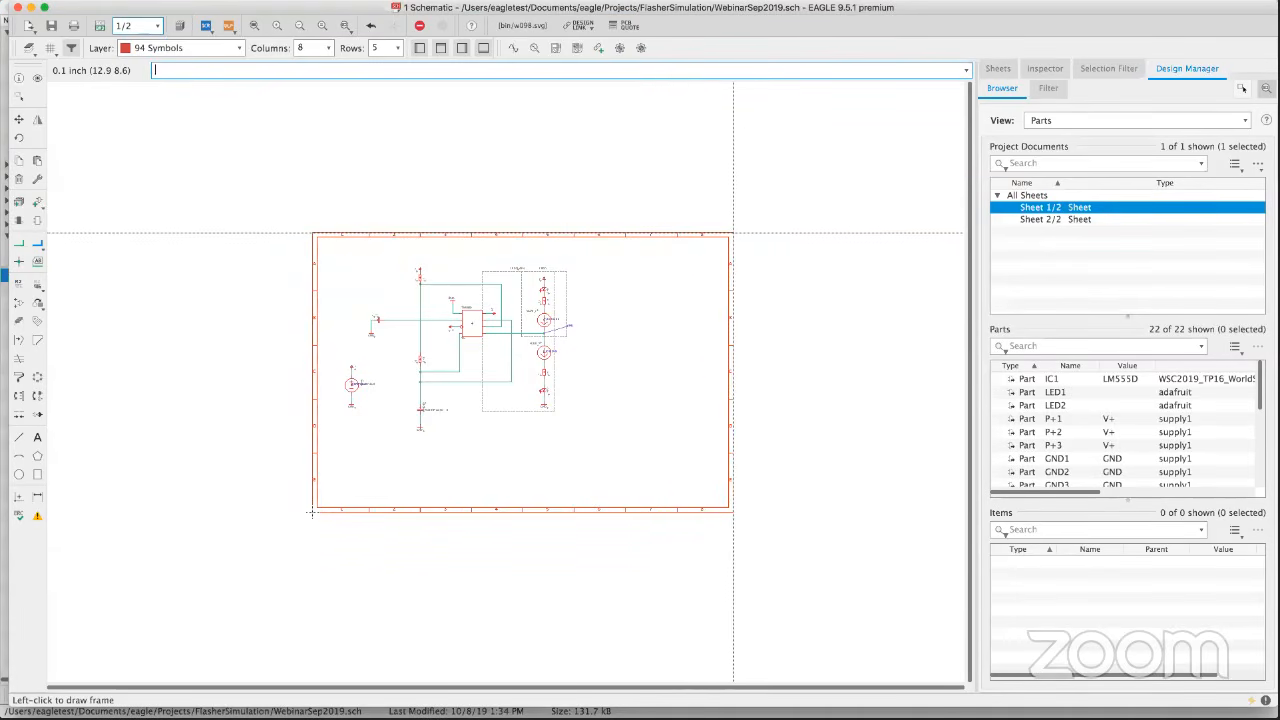
pyautogui.click(746, 233)
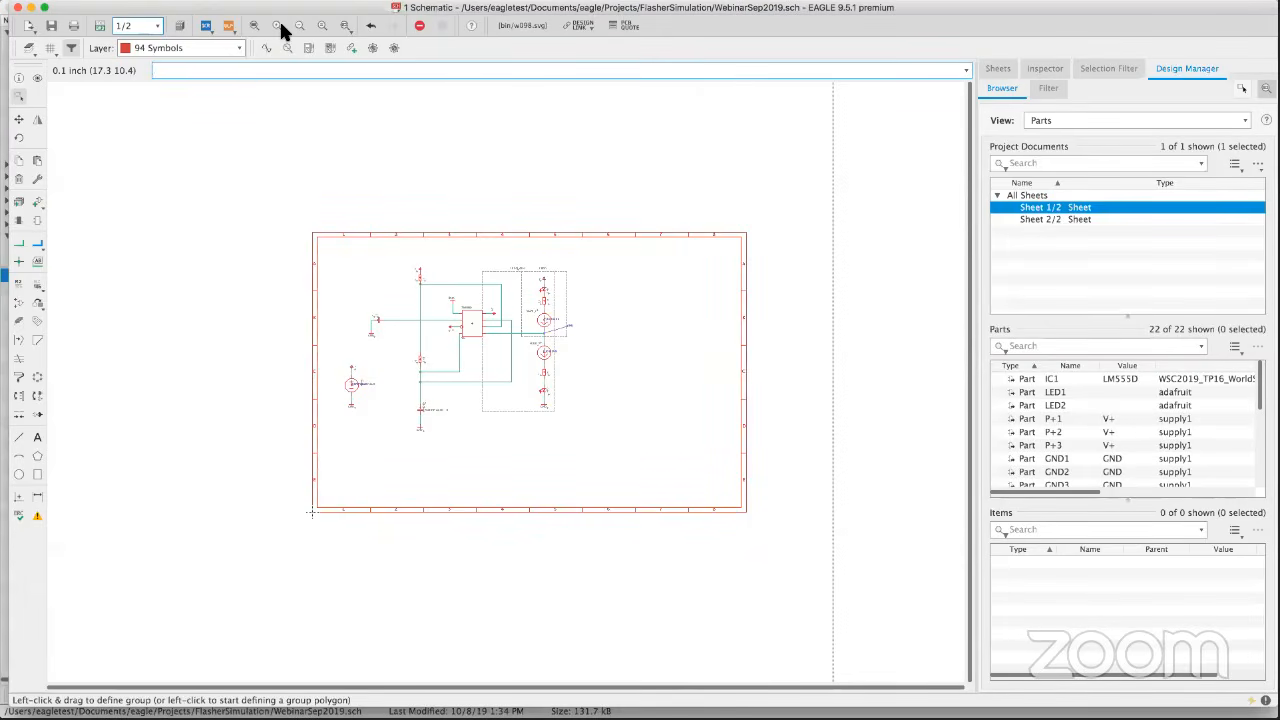
# Place a name label for net N$1 just above its upper horizontal wire, between R2 and the LM555D.
pyautogui.click(254, 25)
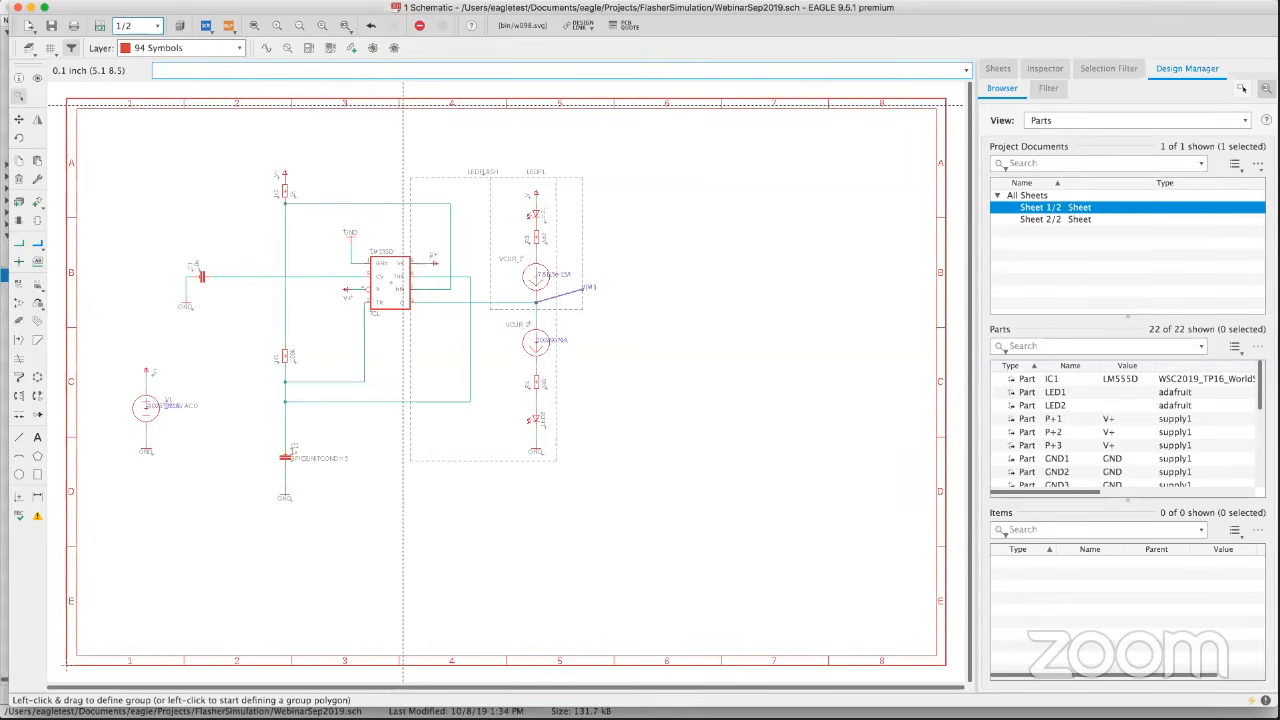
pyautogui.rightClick(346, 204)
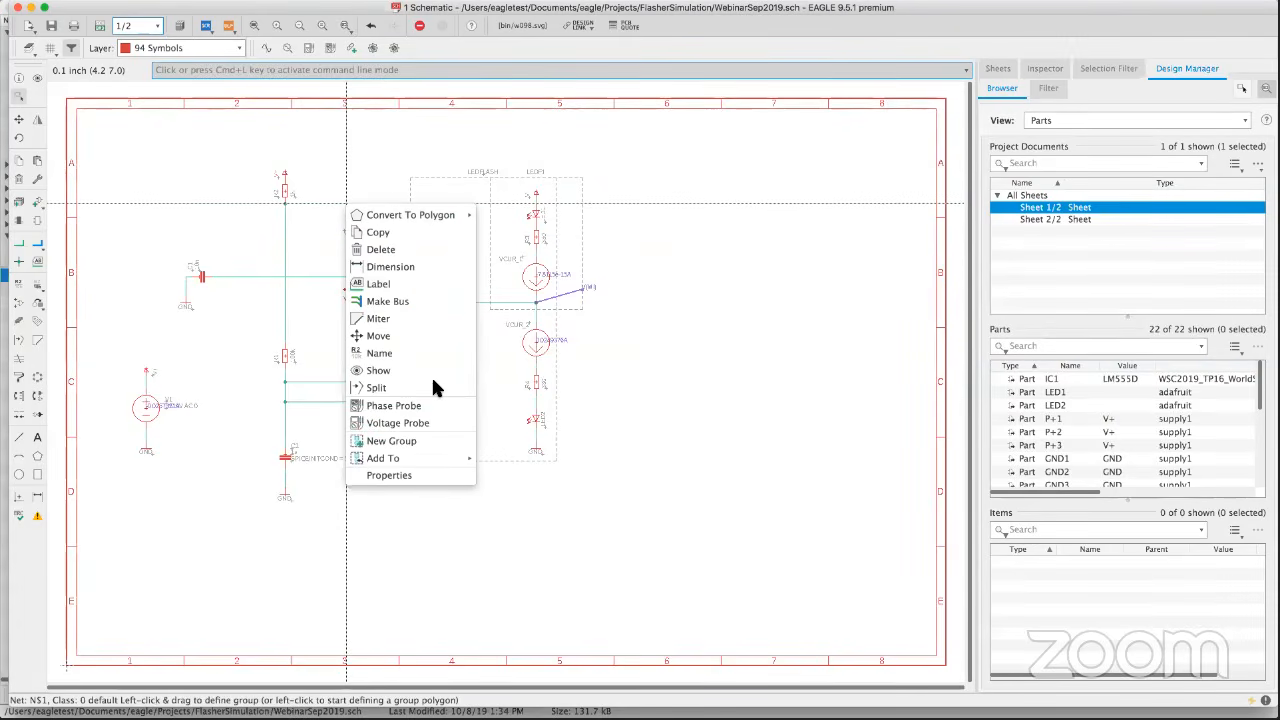
pyautogui.click(393, 284)
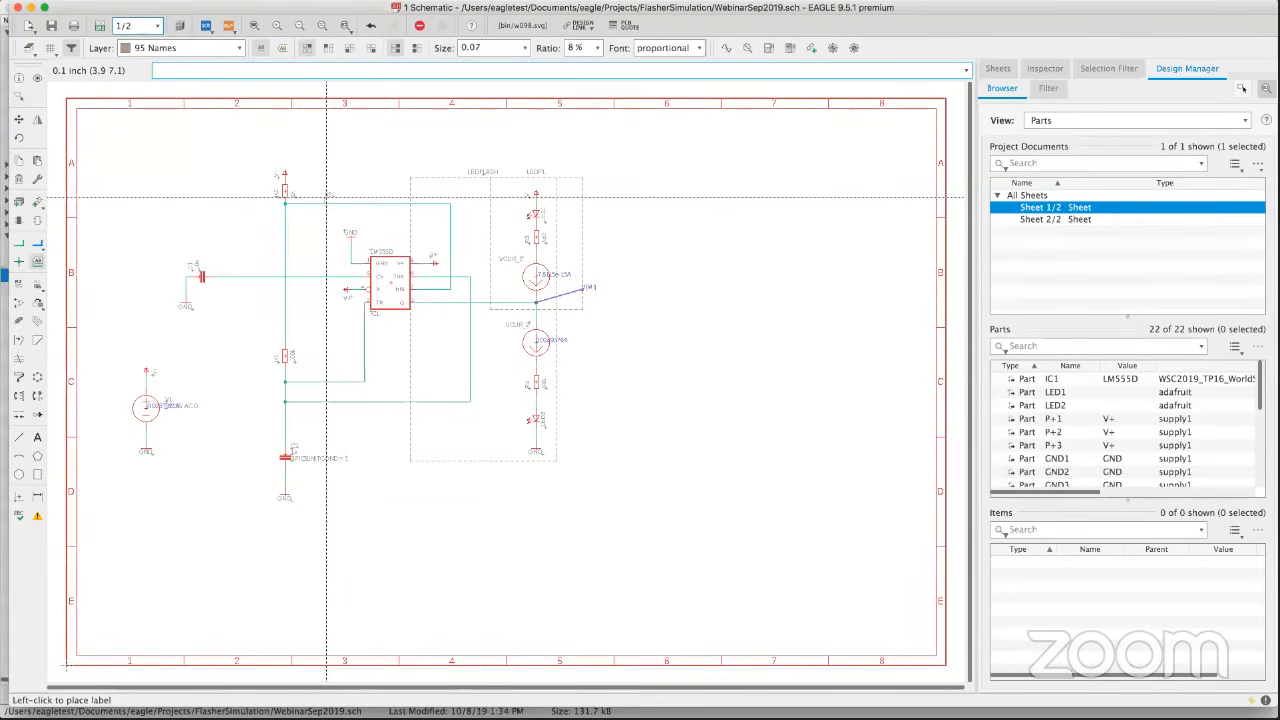
pyautogui.scroll(10, 326, 196)
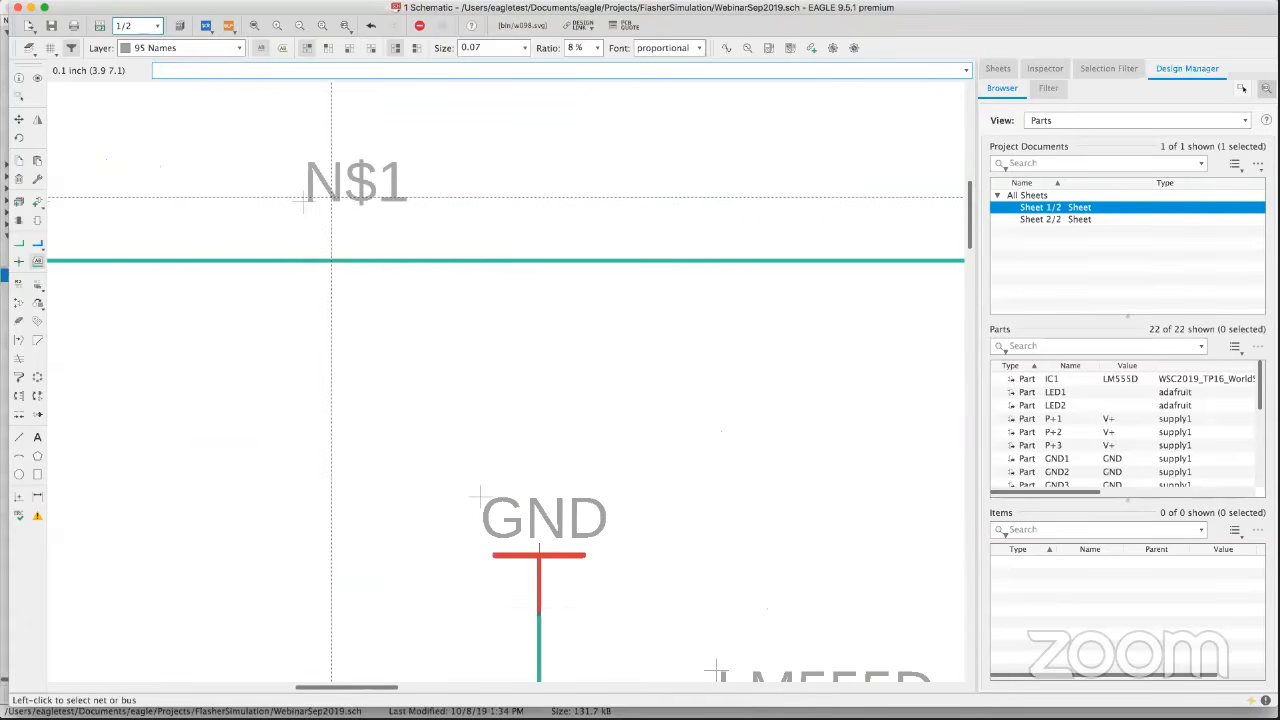
# Turn on the Xref option in the properties of the N$1 label.
pyautogui.rightClick(304, 202)
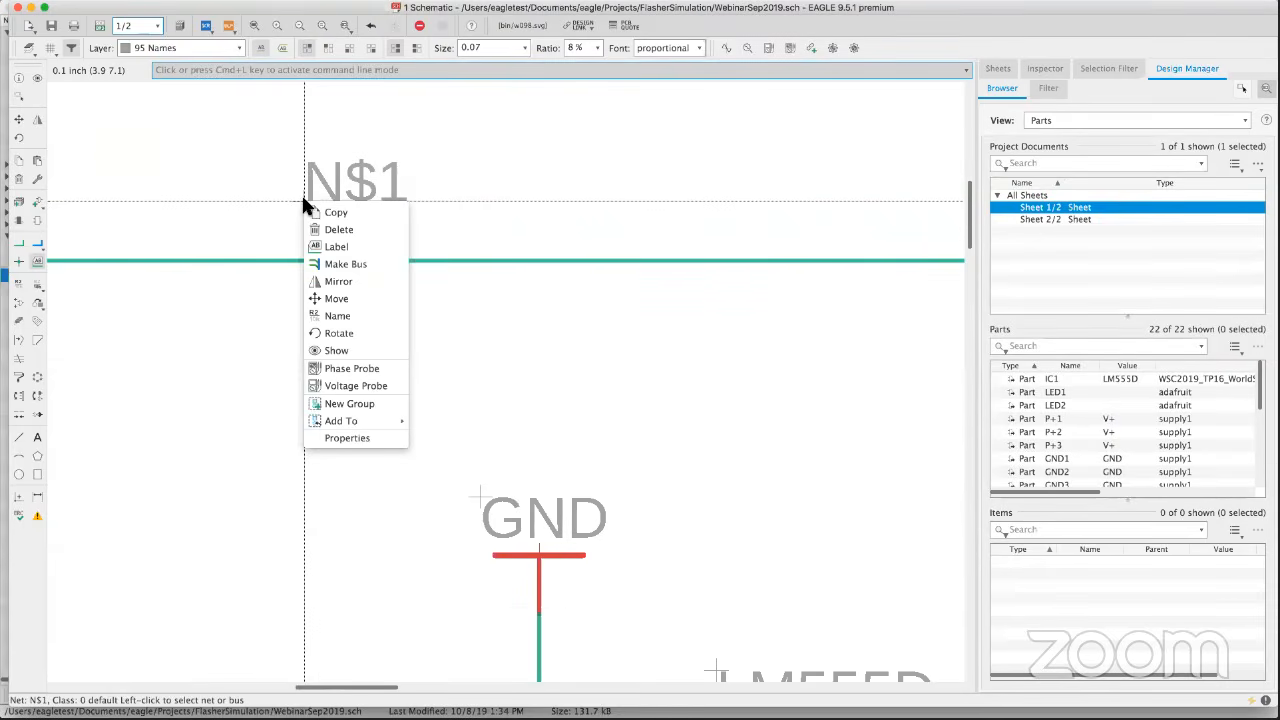
pyautogui.click(358, 438)
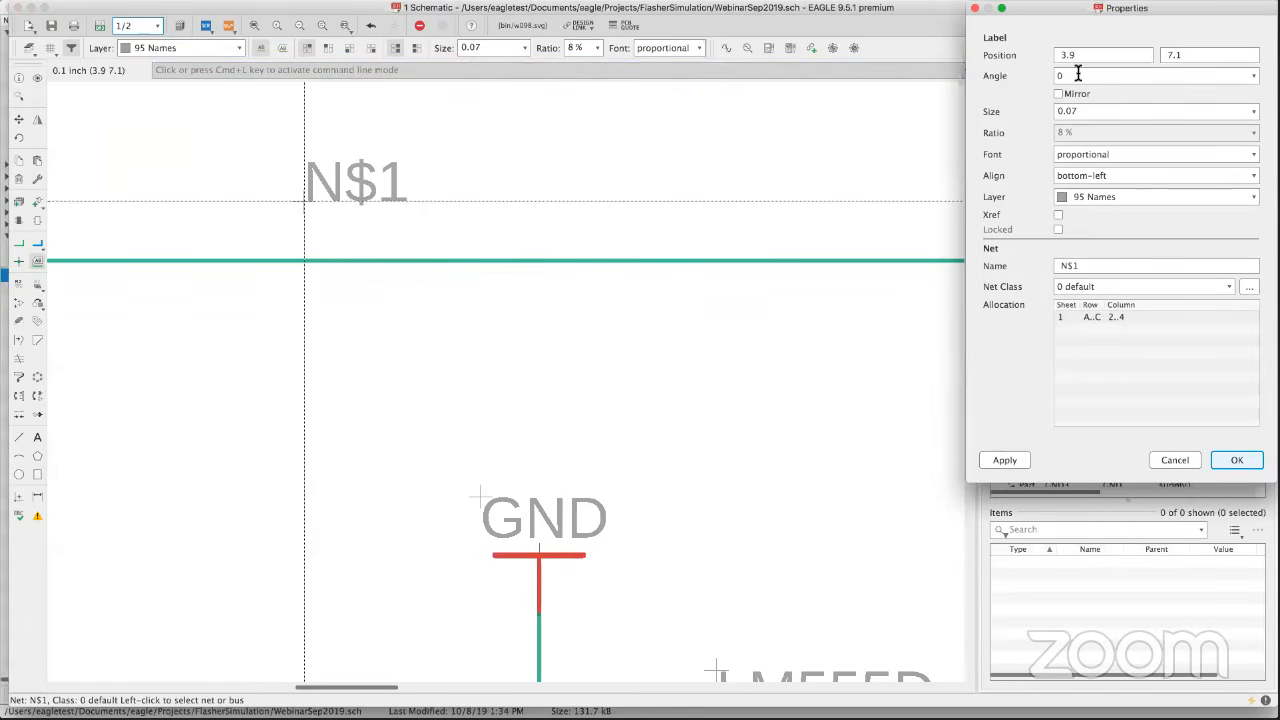
pyautogui.moveTo(1051, 8); pyautogui.dragTo(592, 105)
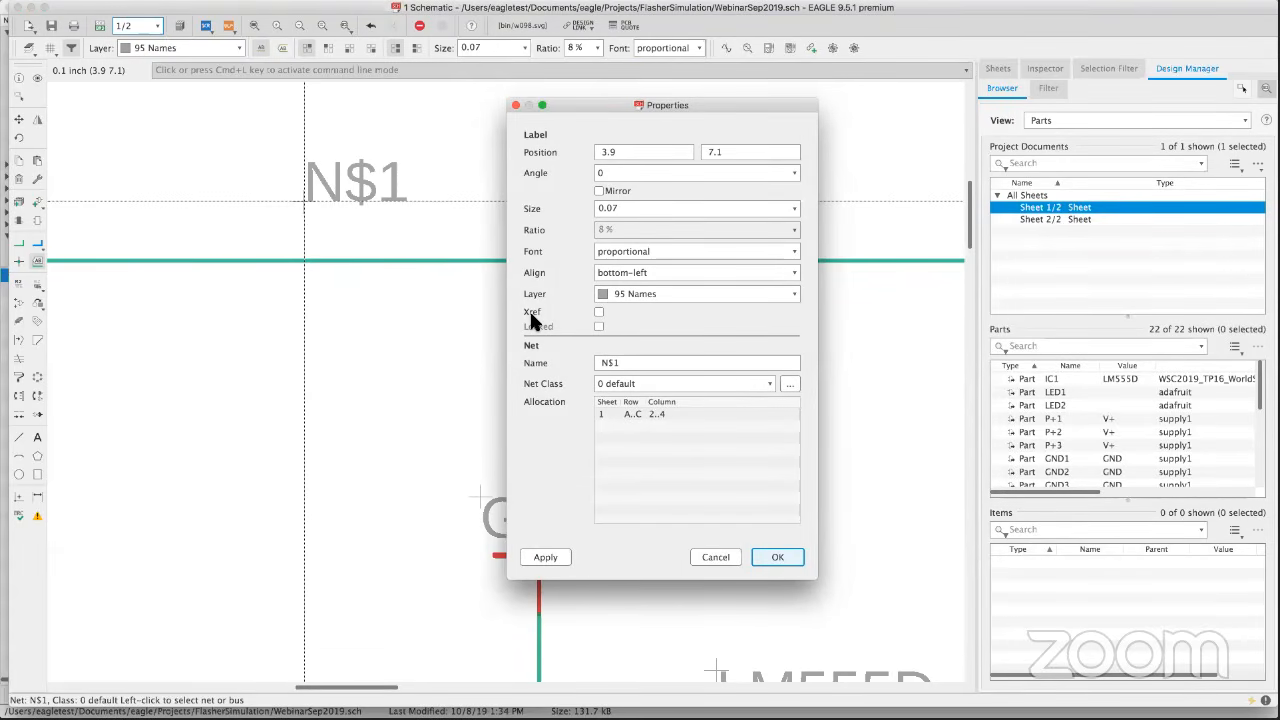
pyautogui.click(598, 312)
pyautogui.click(785, 556)
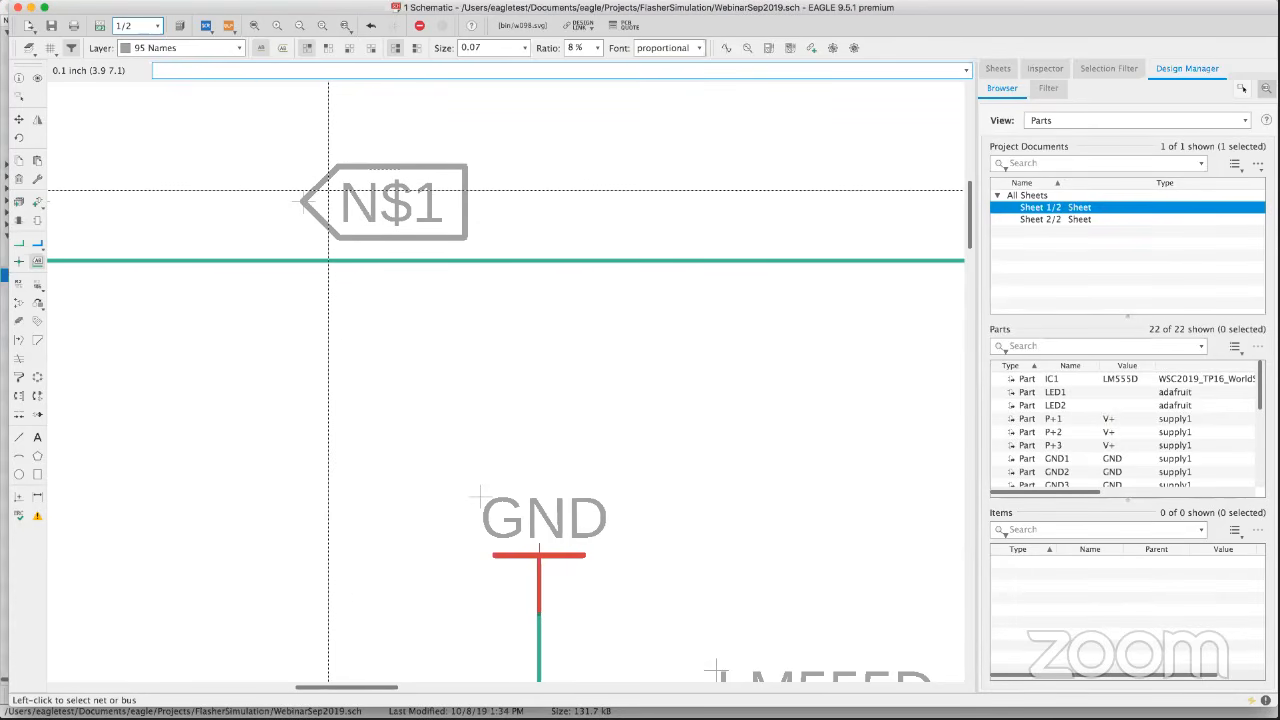
# Delete the N$1 cross-reference label.
pyautogui.write('delete')
pyautogui.press('Return')
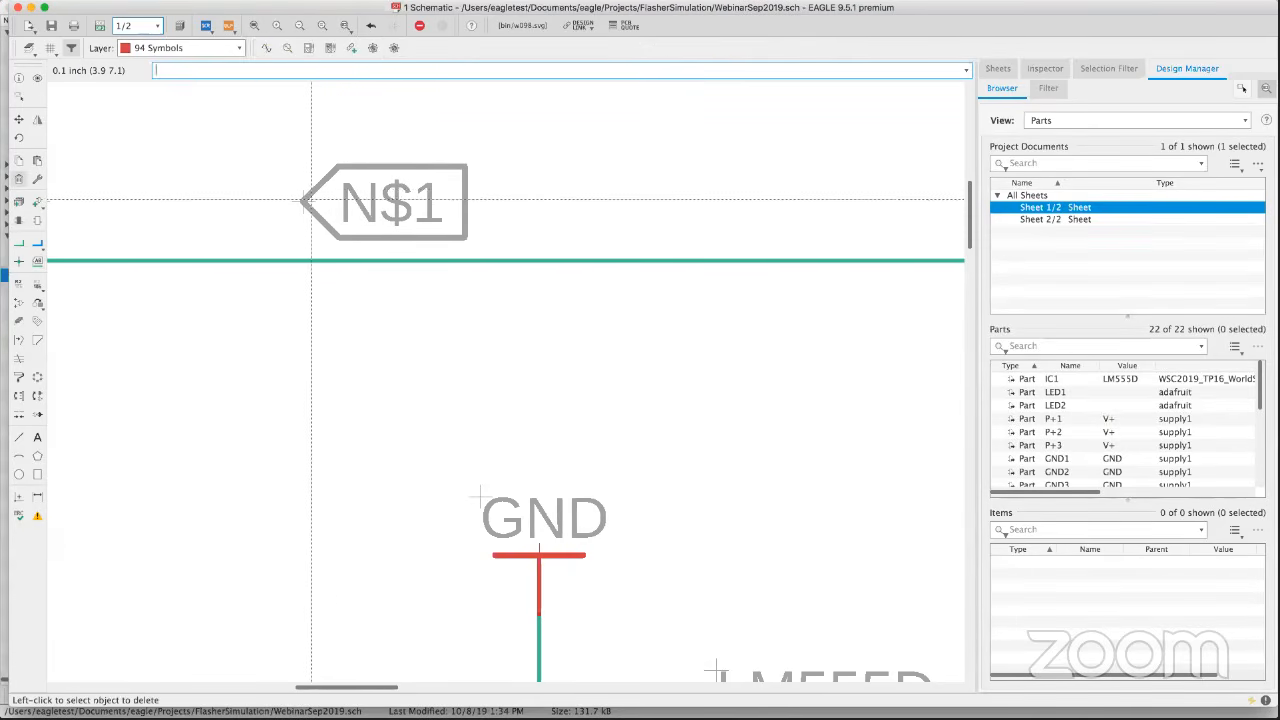
pyautogui.click(306, 203)
# Set the Line tool to draw on layer 97 Info with the shortdash style.
pyautogui.scroll(4, 377, 234)
pyautogui.scroll(-8, 382, 233)
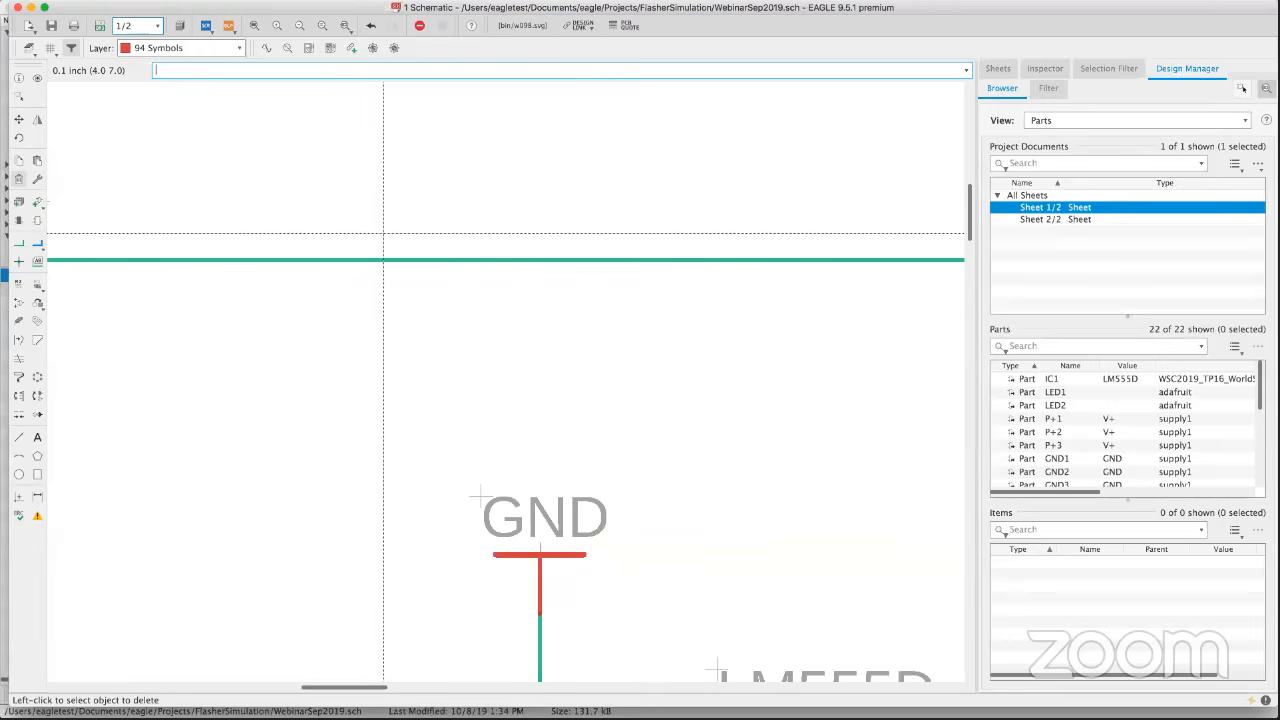
pyautogui.scroll(-8, 383, 234)
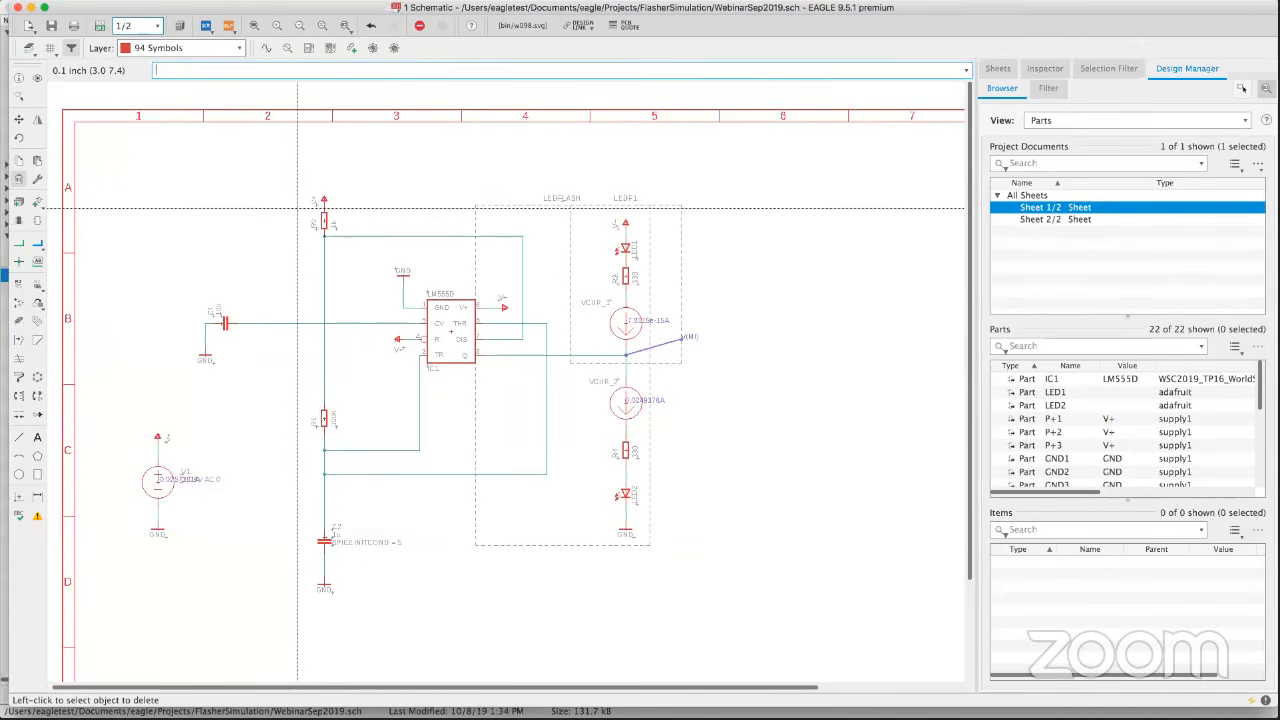
pyautogui.click(19, 438)
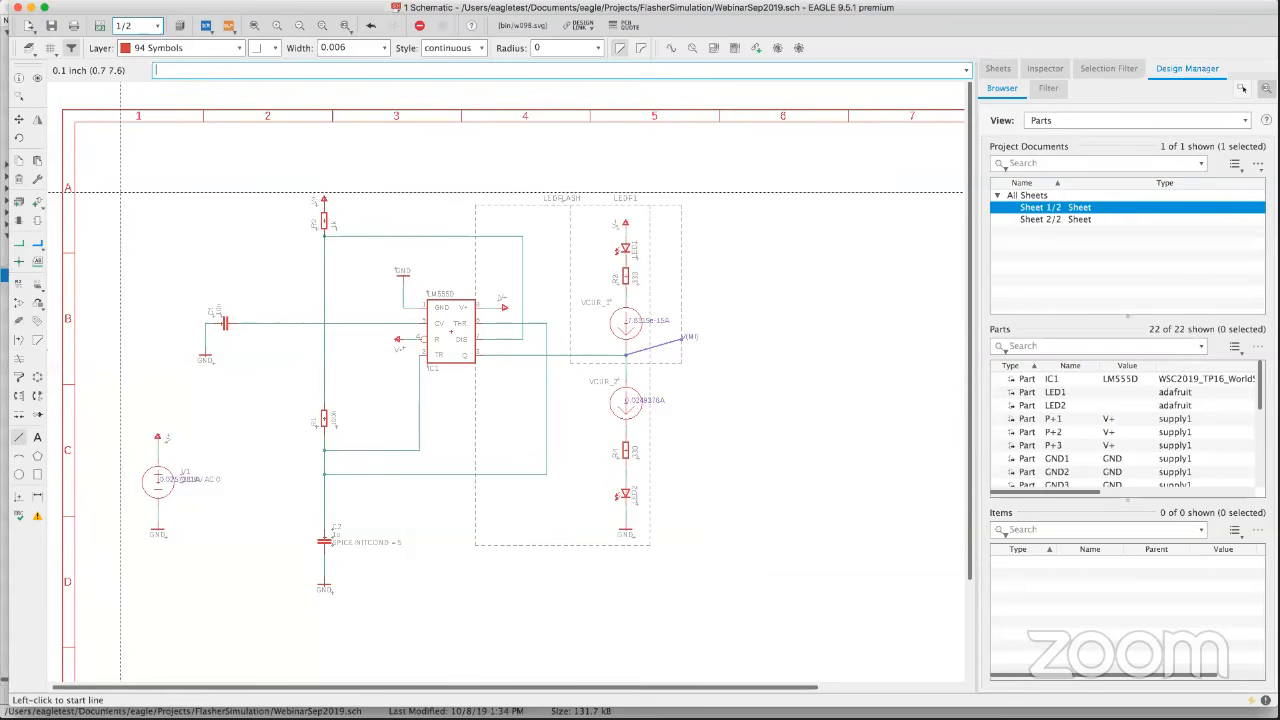
pyautogui.click(231, 47)
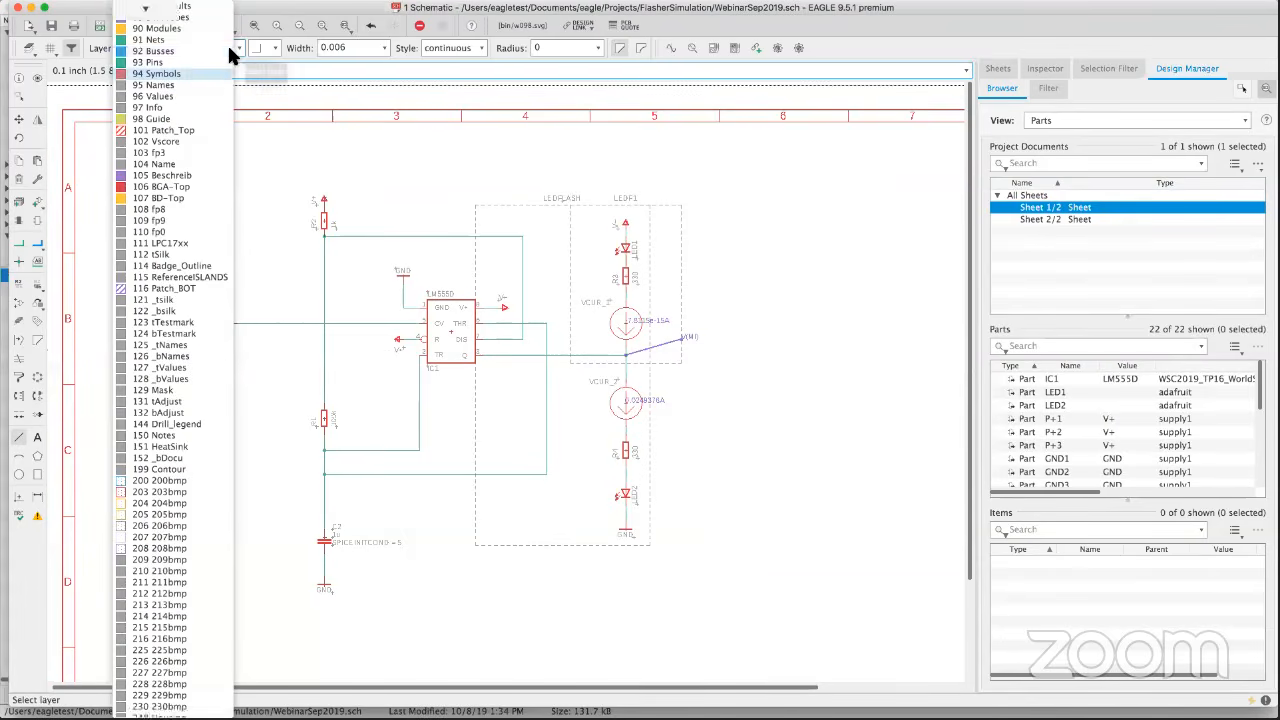
pyautogui.click(158, 110)
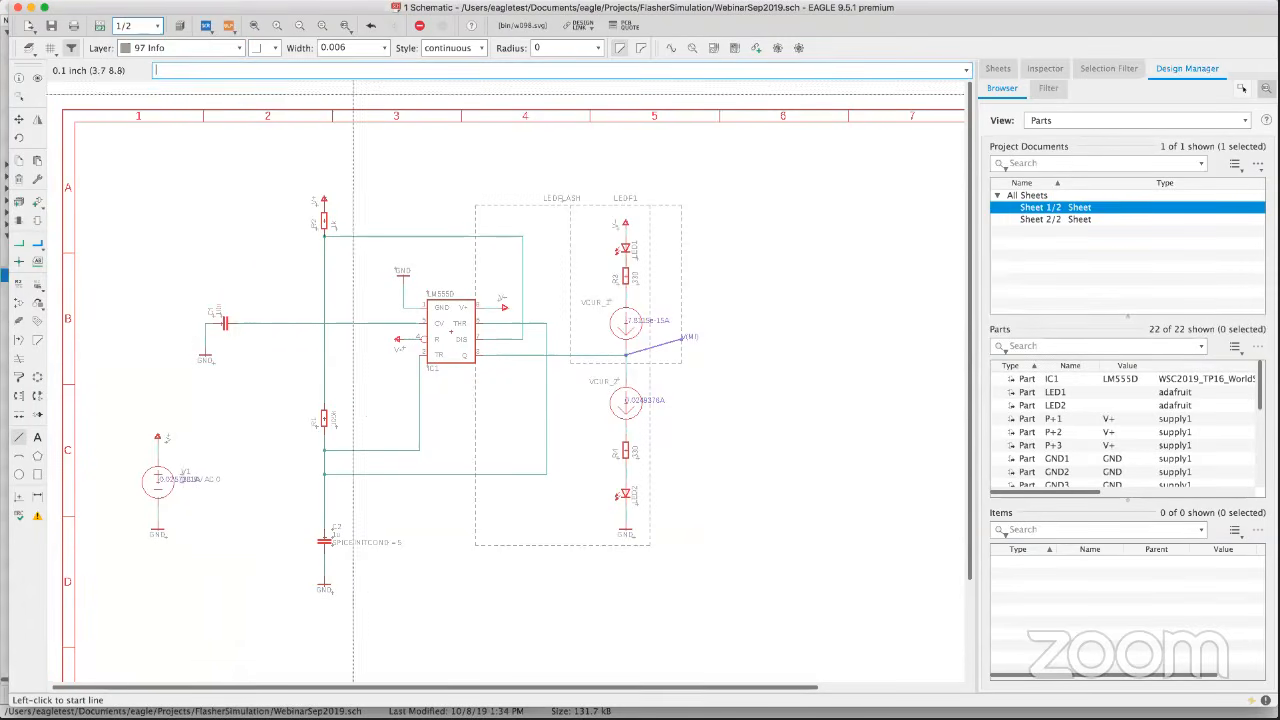
pyautogui.click(457, 48)
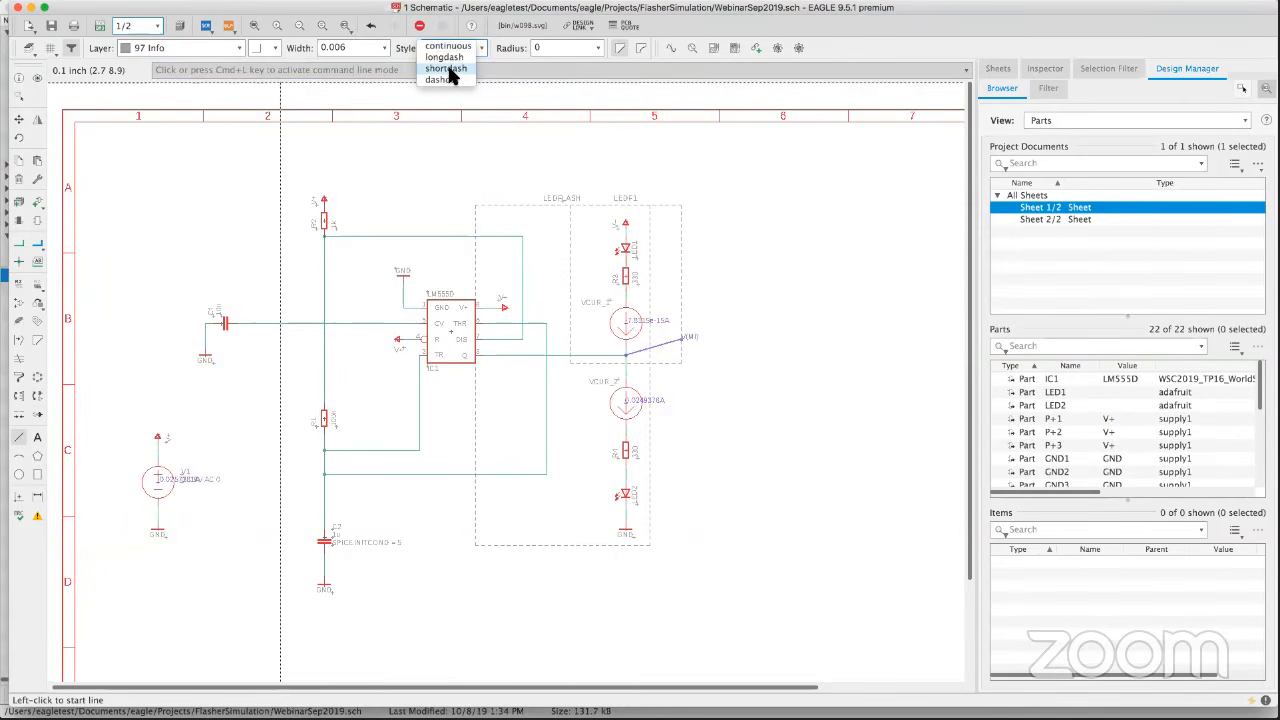
pyautogui.click(447, 69)
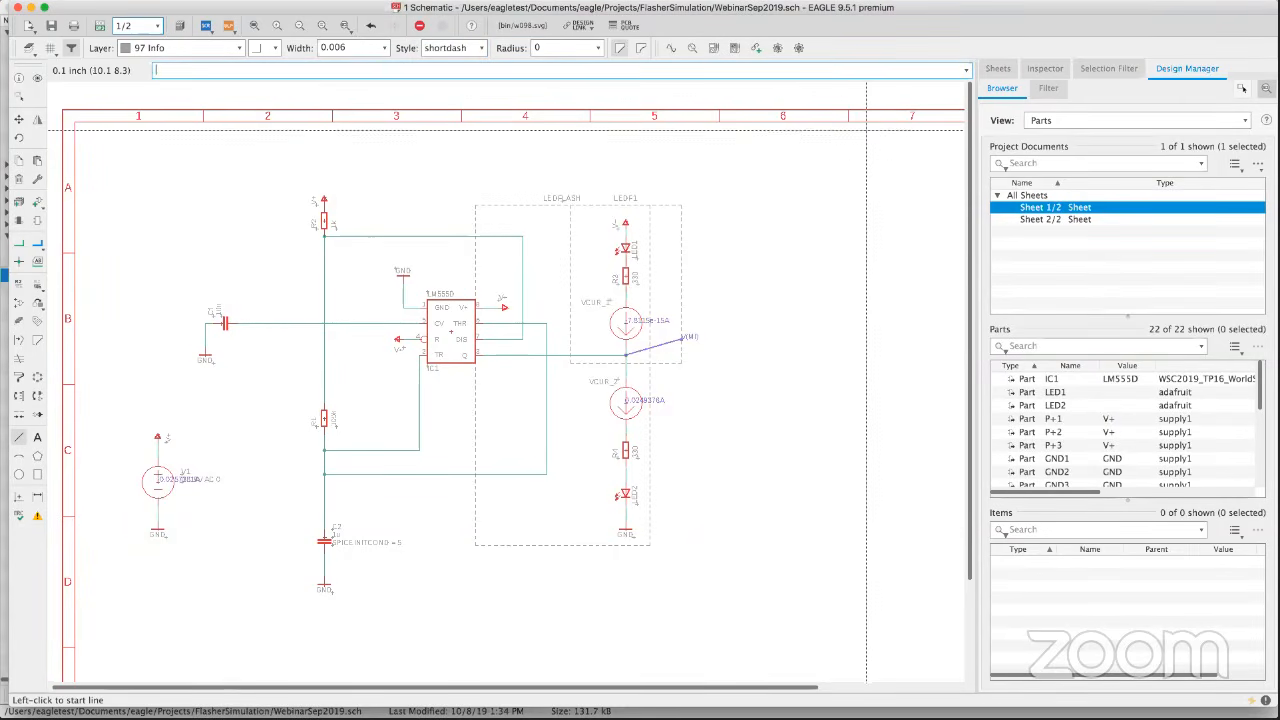
pyautogui.click(849, 130)
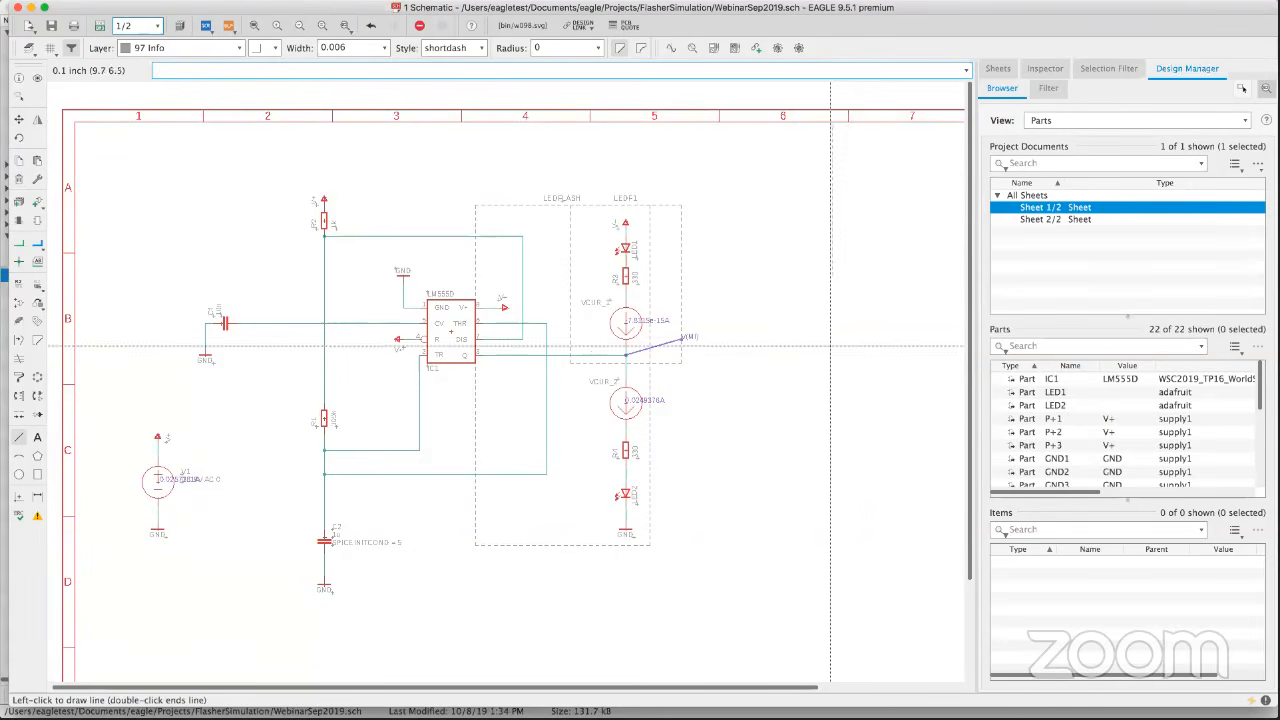
pyautogui.scroll(2, 837, 545)
pyautogui.scroll(-7, 837, 545)
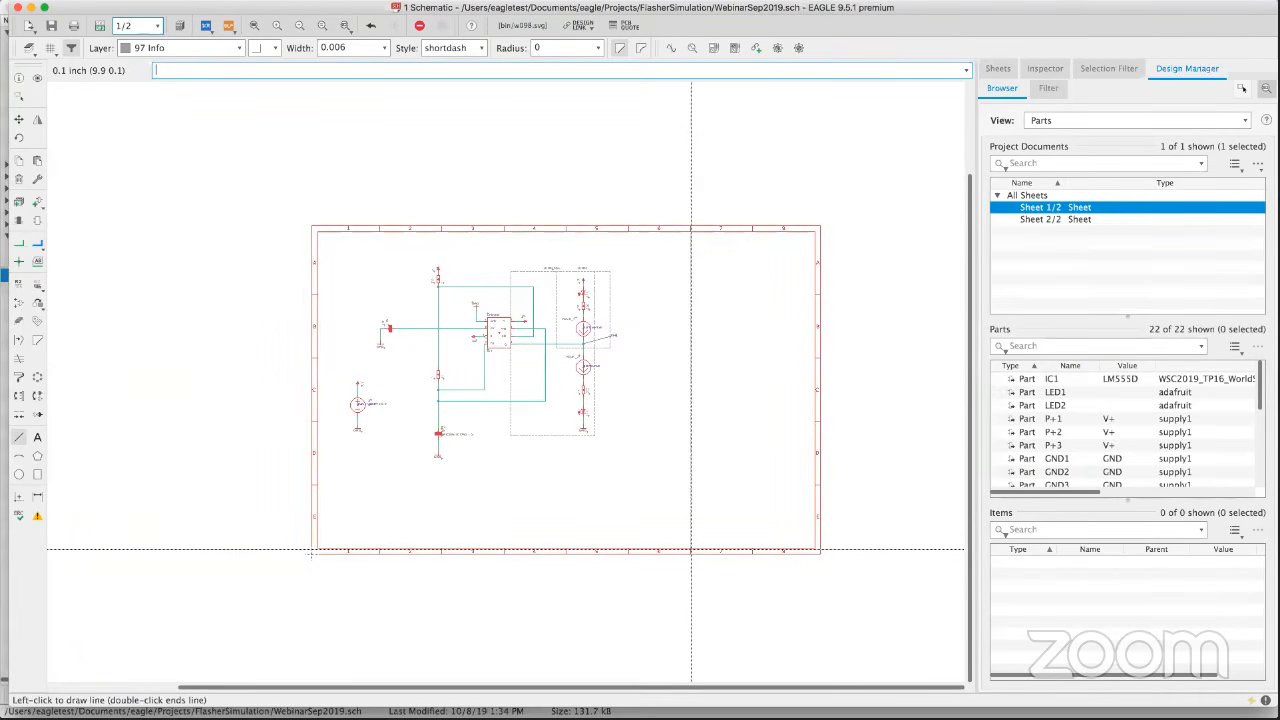
pyautogui.press('Escape')
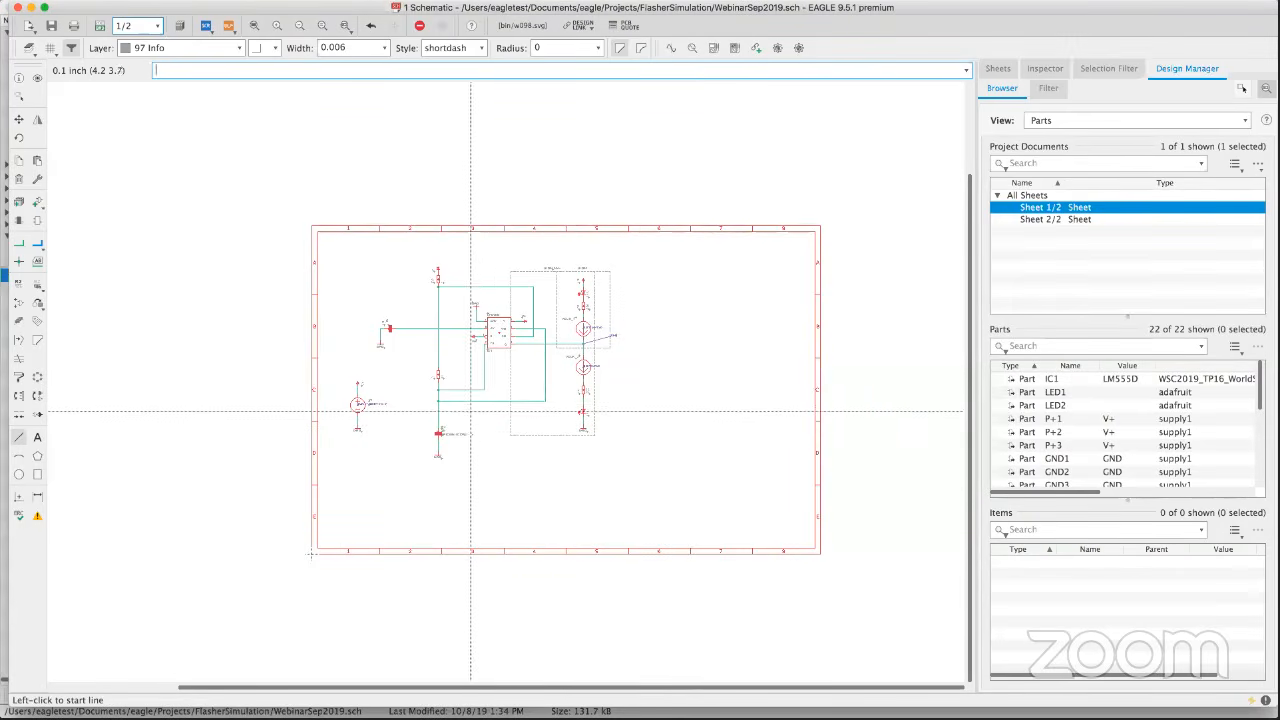
# Group C1, R2, R1, C2 and their supply symbols under the name Test, and move the group up 0.2 inch.
pyautogui.scroll(3, 471, 411)
pyautogui.scroll(3, 452, 406)
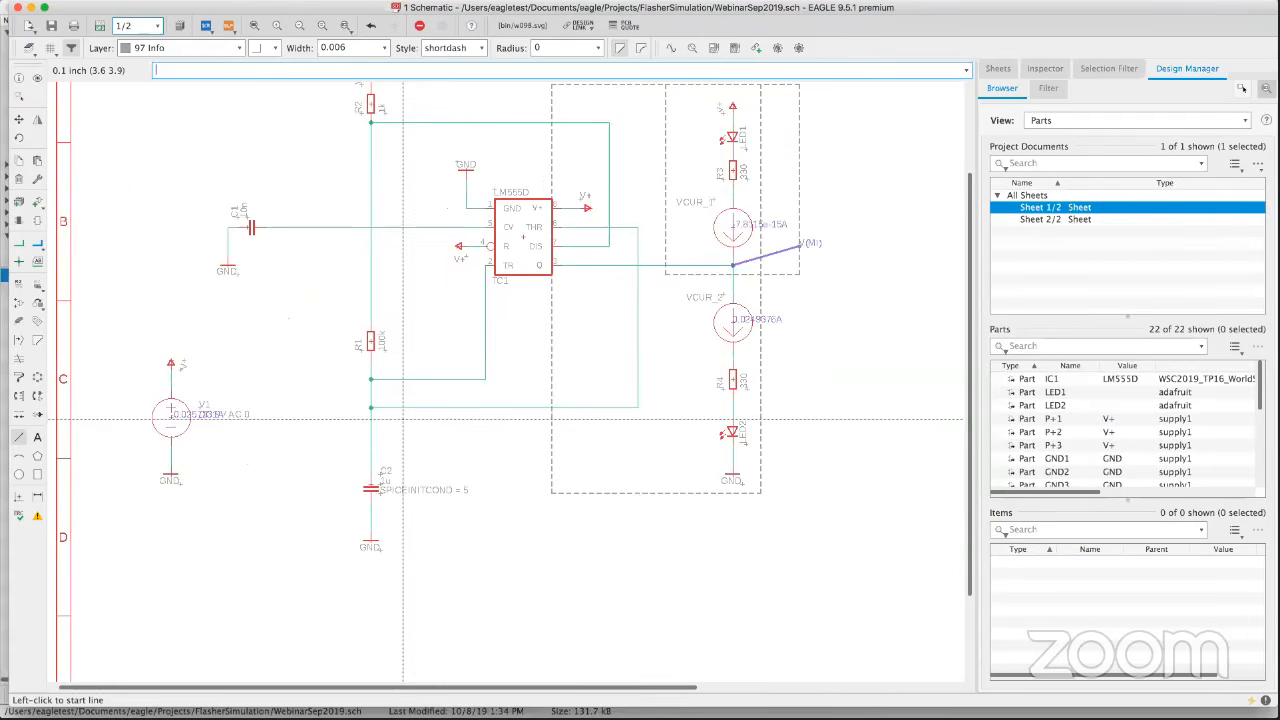
pyautogui.scroll(-2, 403, 420)
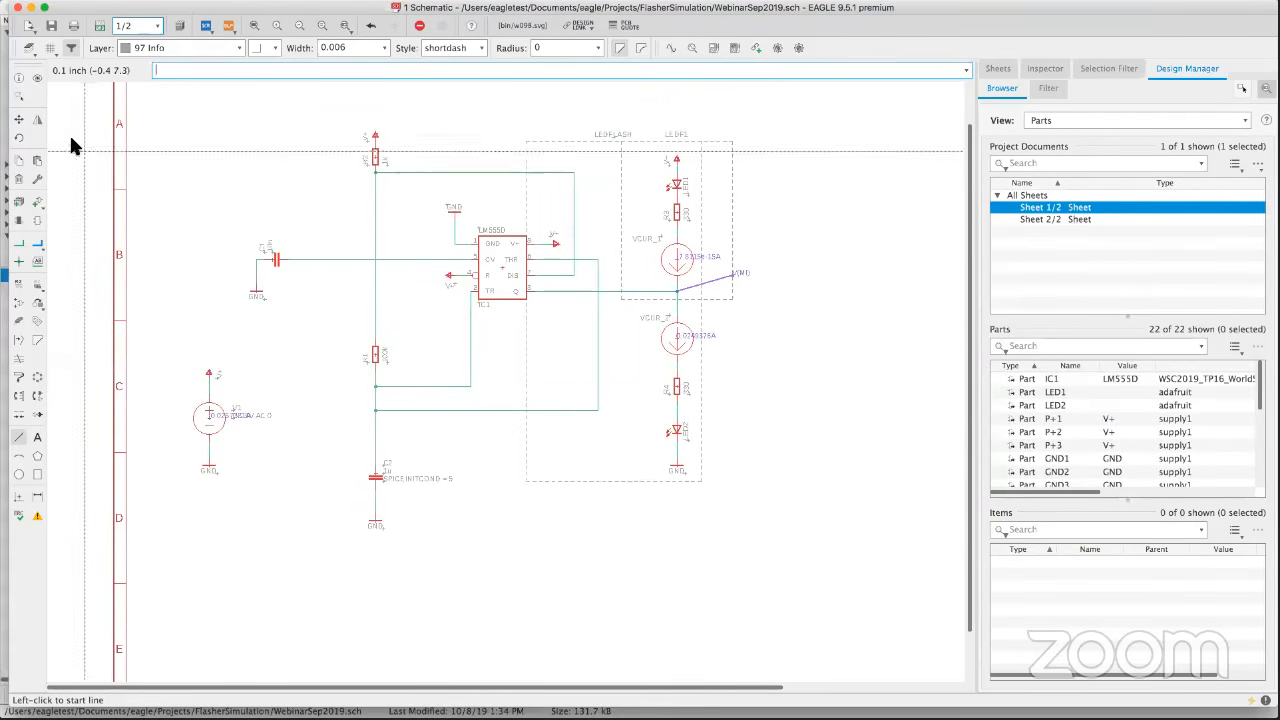
pyautogui.click(20, 97)
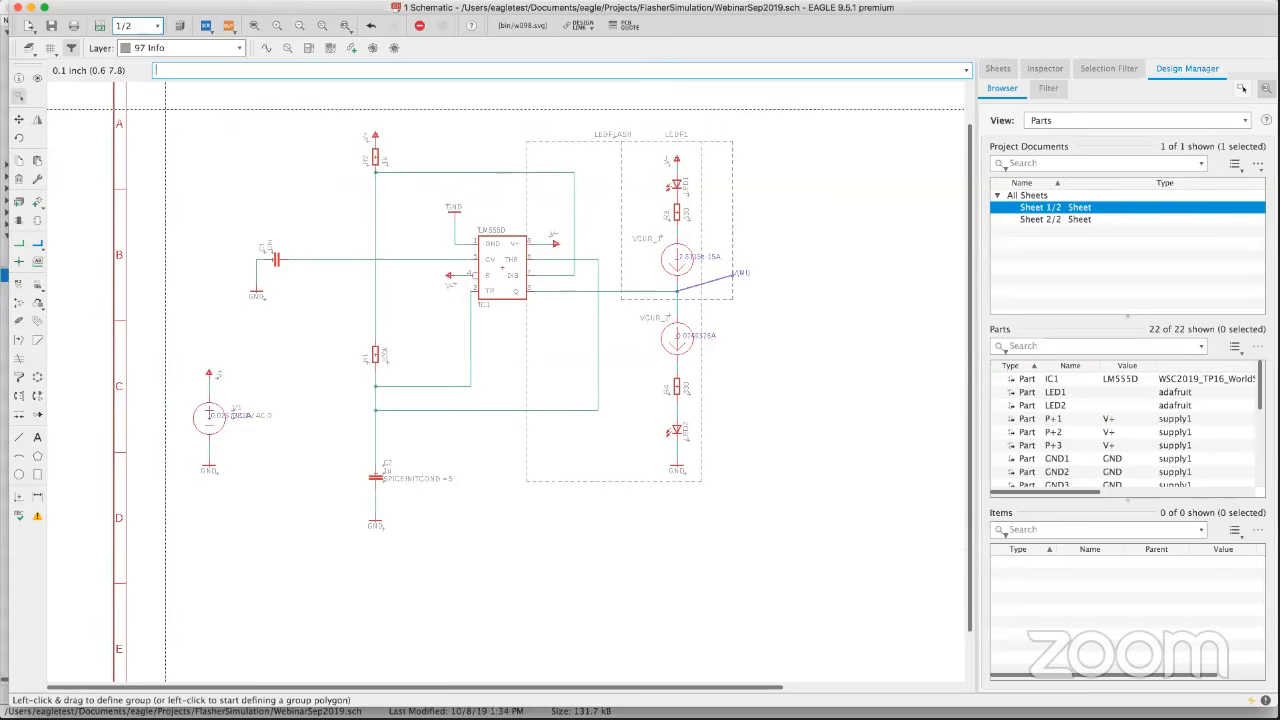
pyautogui.moveTo(228, 122); pyautogui.dragTo(438, 547)
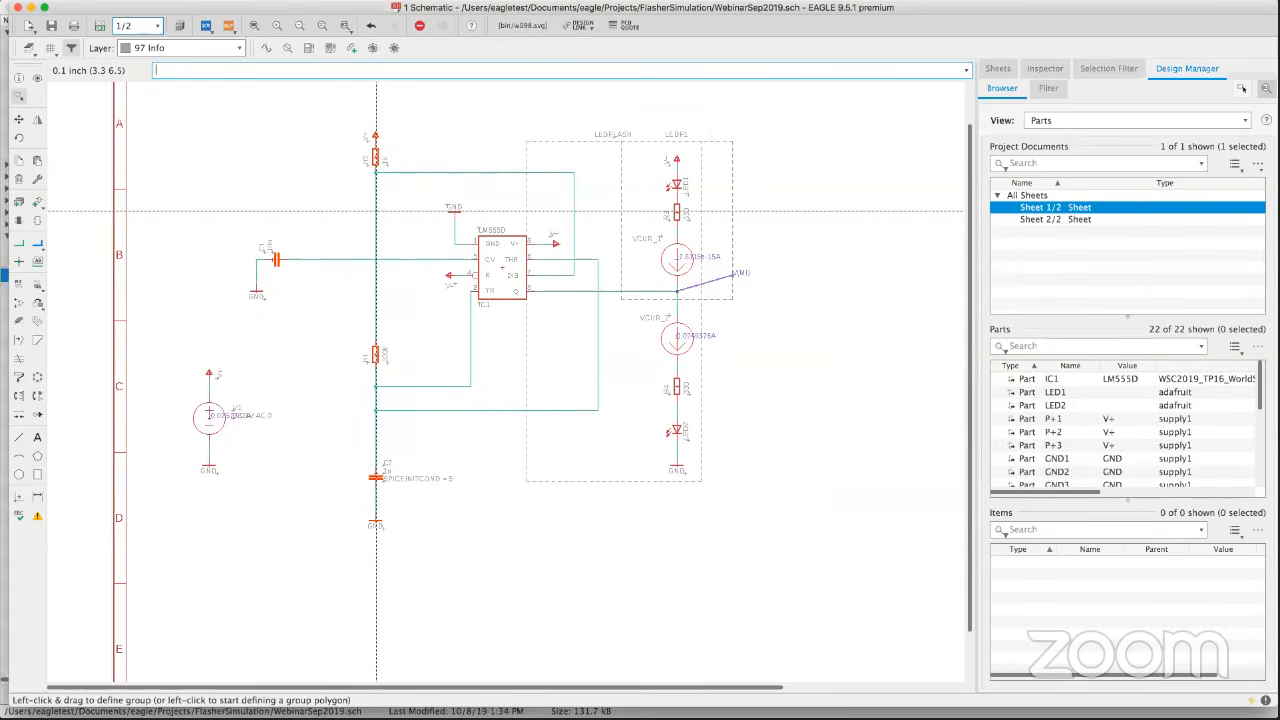
pyautogui.rightClick(375, 157)
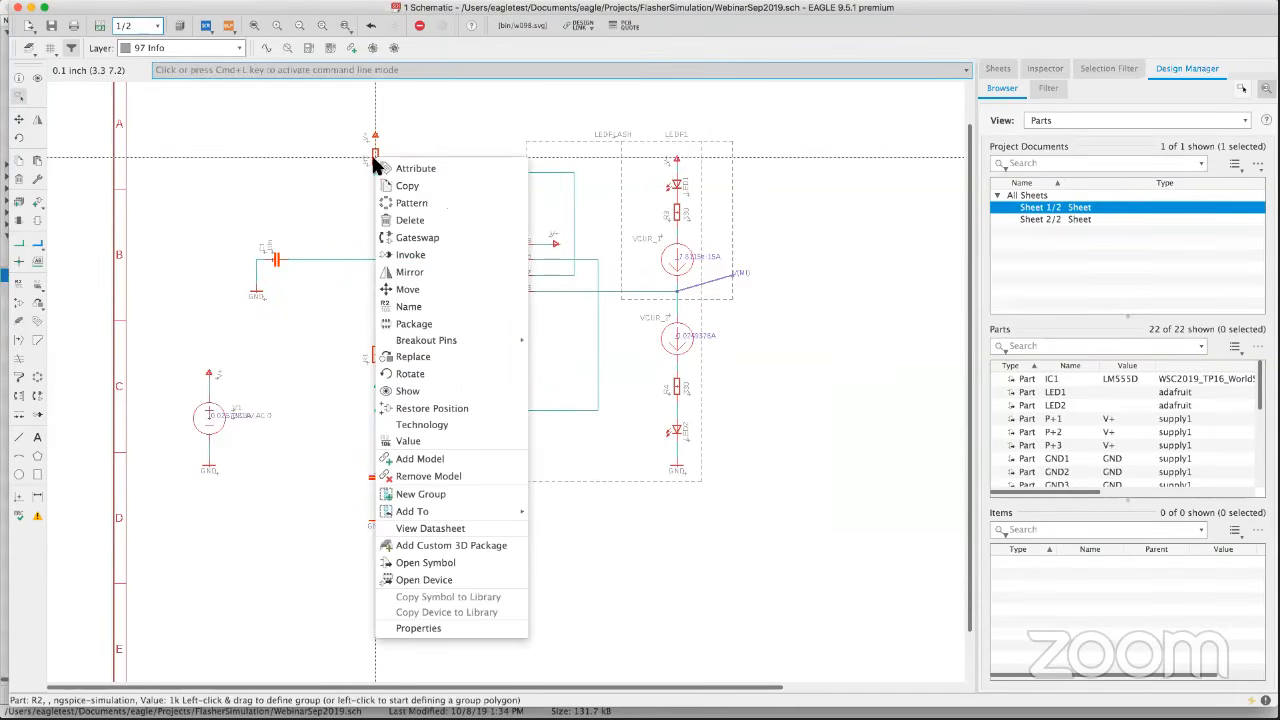
pyautogui.click(427, 492)
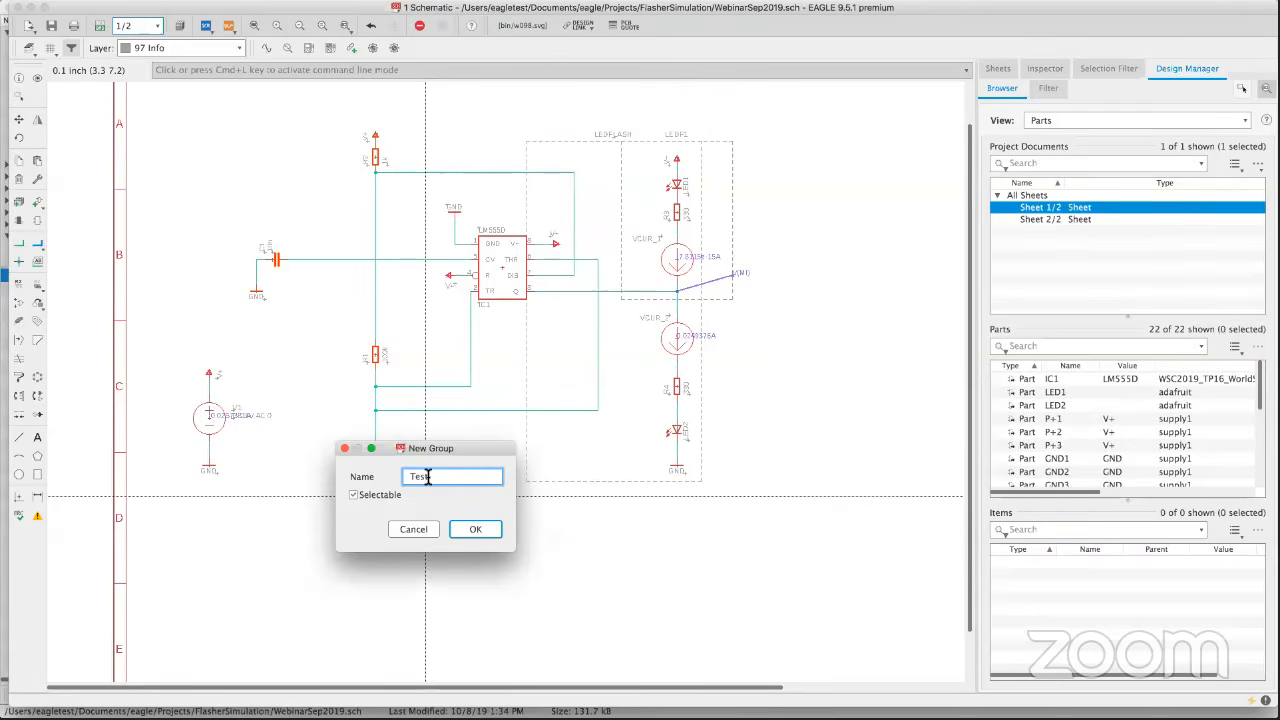
pyautogui.click(478, 528)
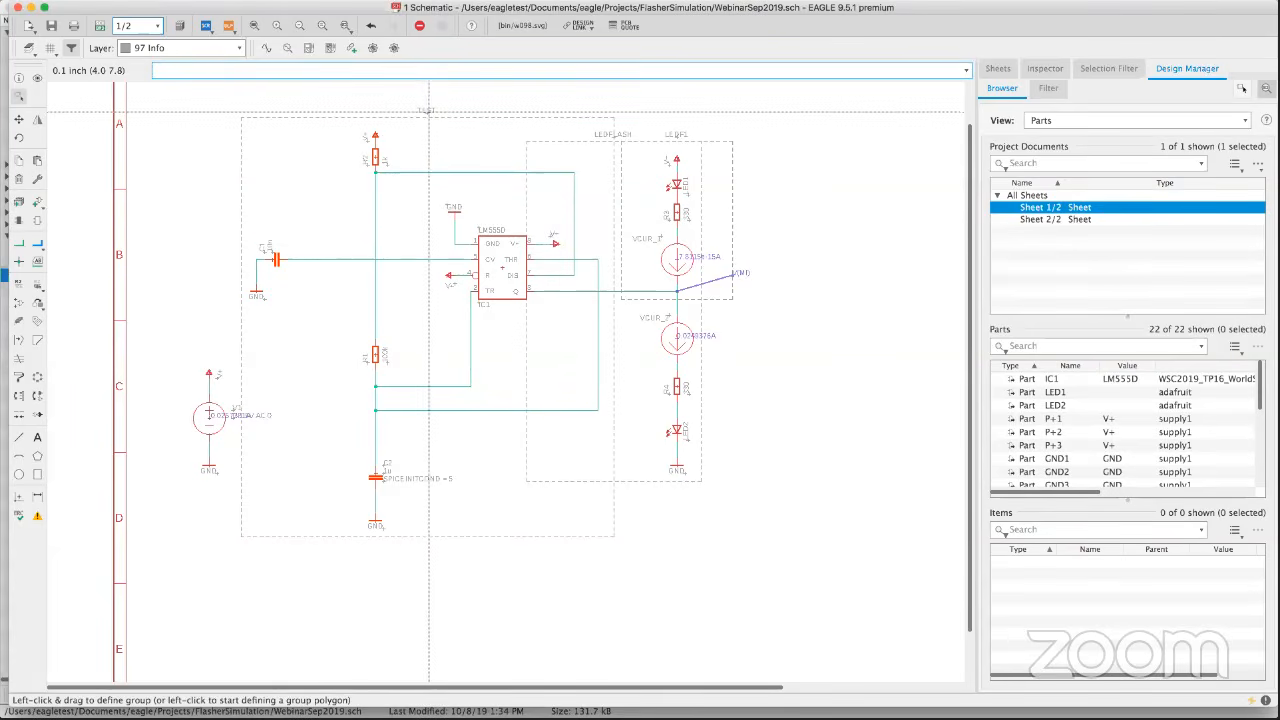
pyautogui.click(425, 112)
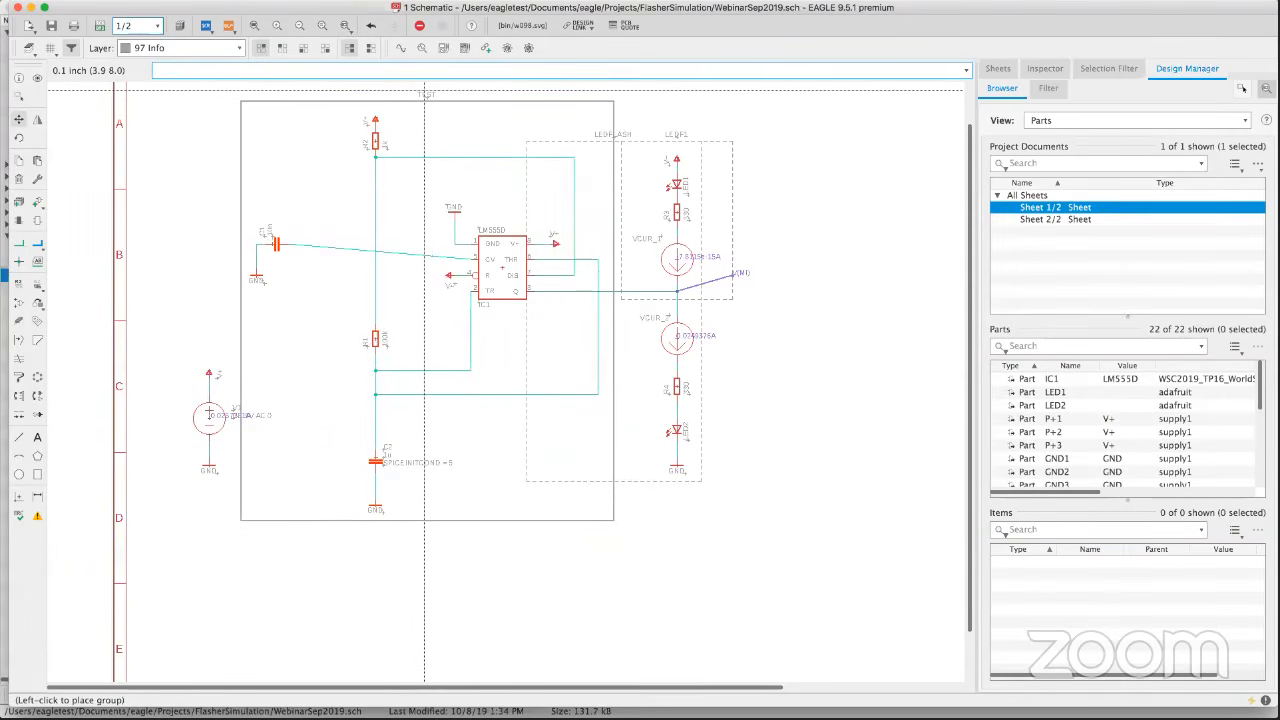
pyautogui.click(424, 92)
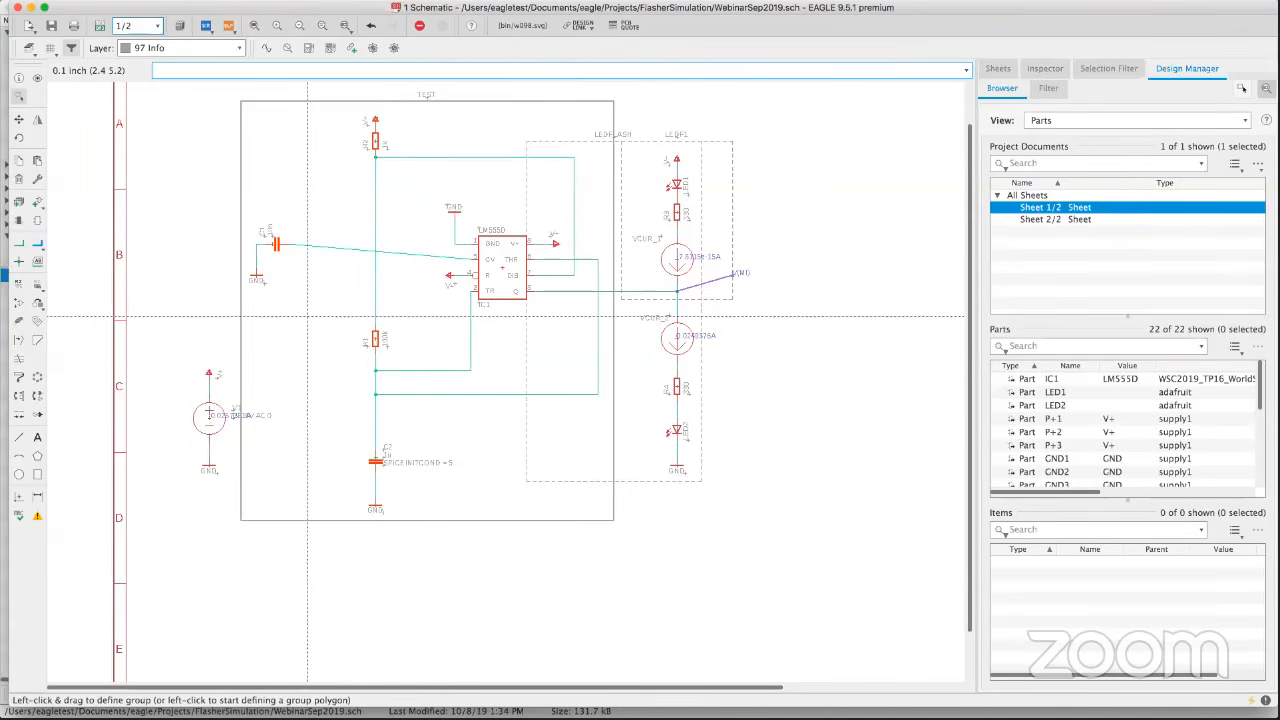
# Create a nested group named Test1 from R1, C2 and the ground below, and move it down 0.1 inch.
pyautogui.moveTo(306, 304); pyautogui.dragTo(447, 517)
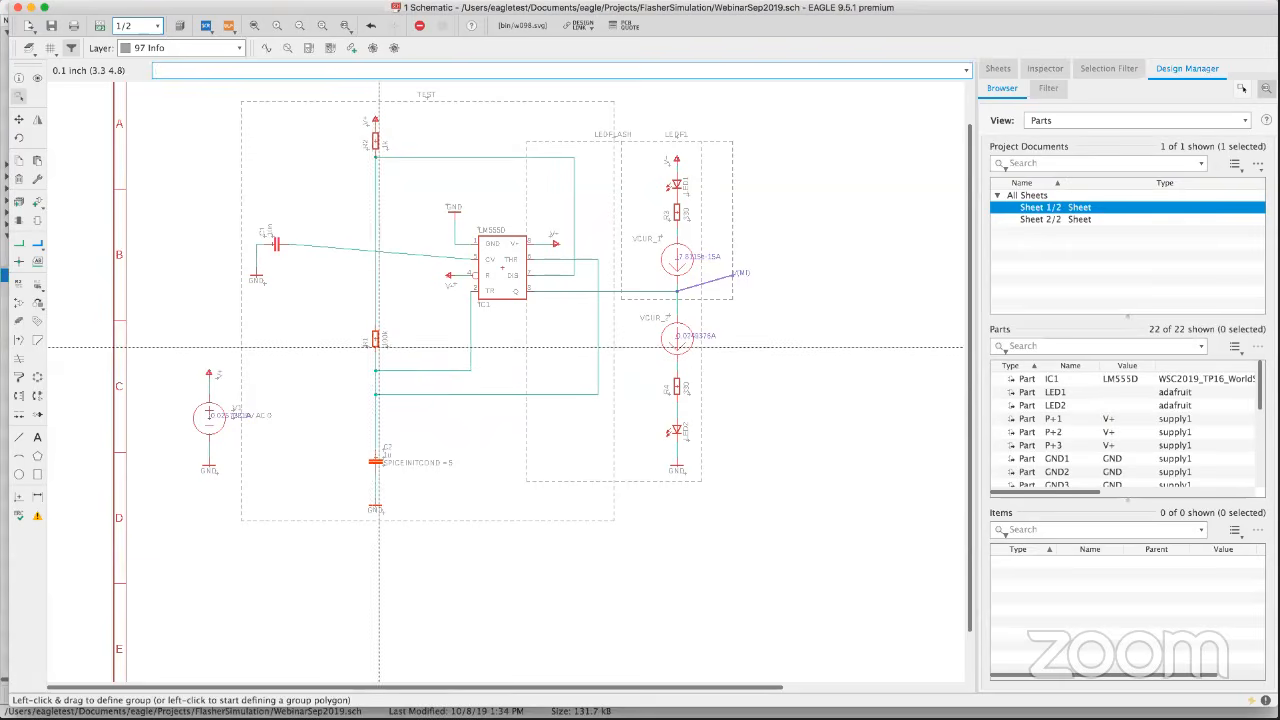
pyautogui.rightClick(376, 346)
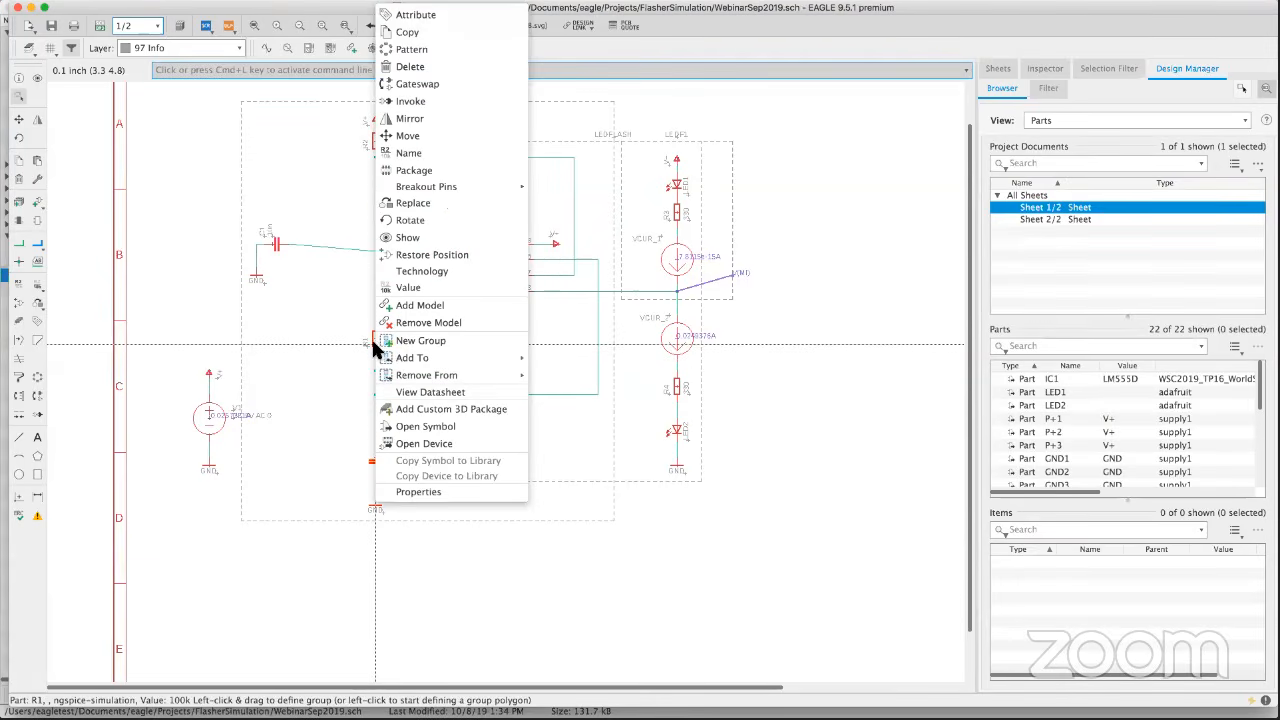
pyautogui.moveTo(391, 360)
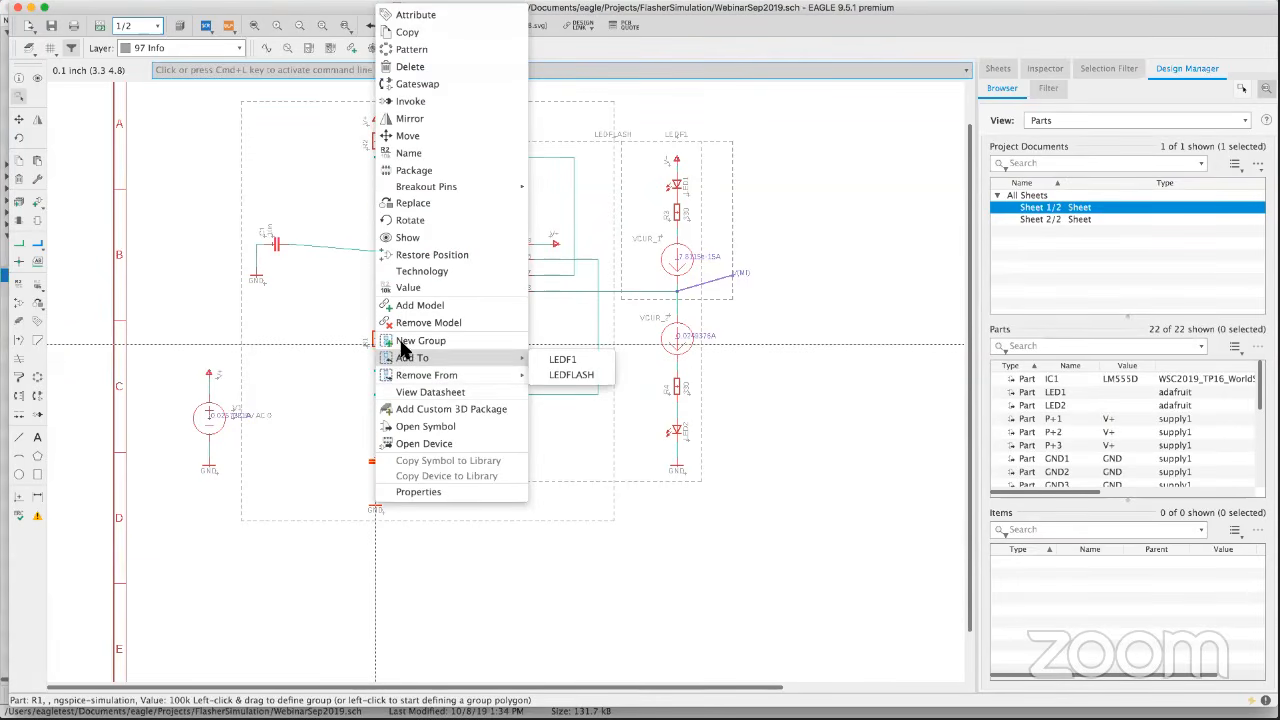
pyautogui.click(404, 341)
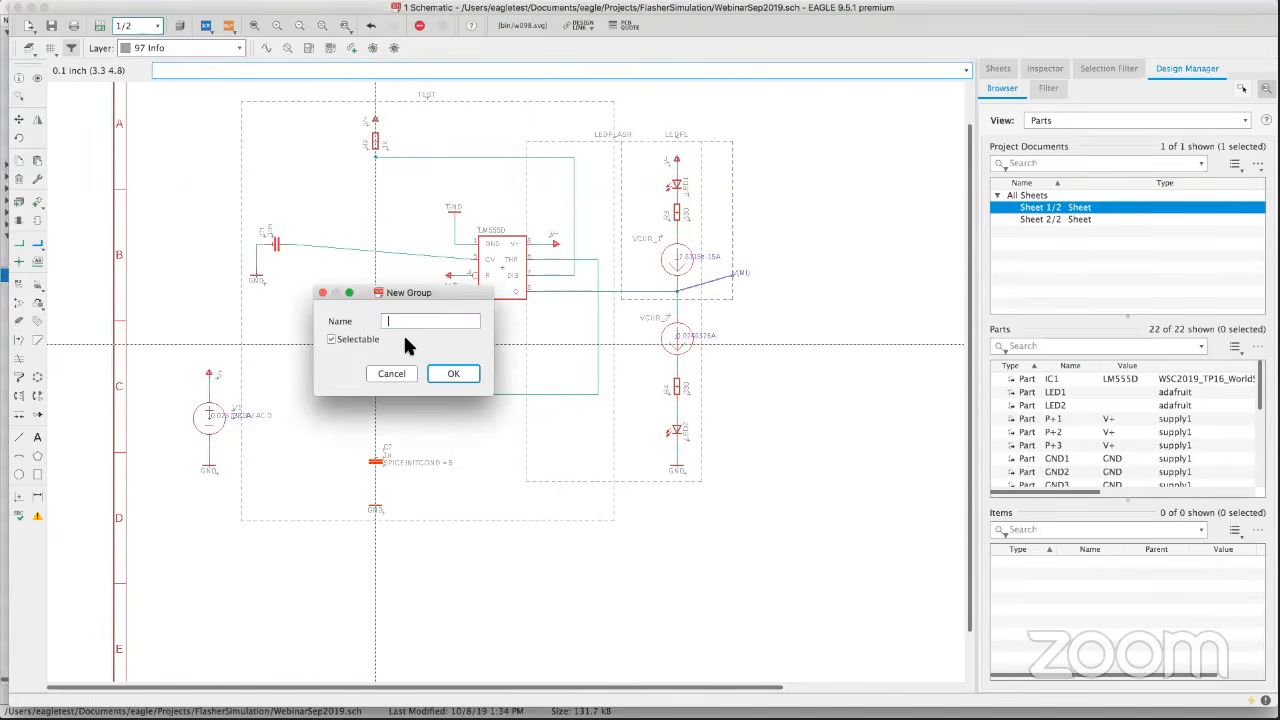
pyautogui.write('Test')
pyautogui.click(462, 374)
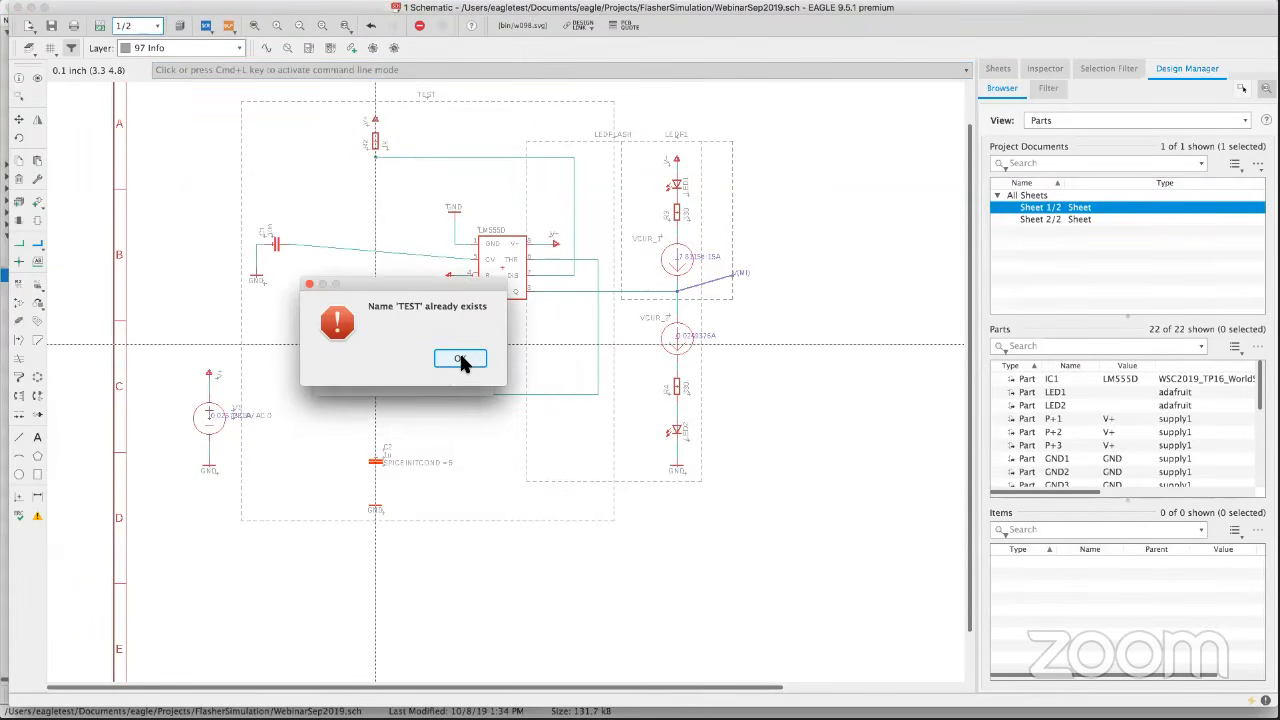
pyautogui.click(458, 358)
pyautogui.write('1')
pyautogui.click(453, 373)
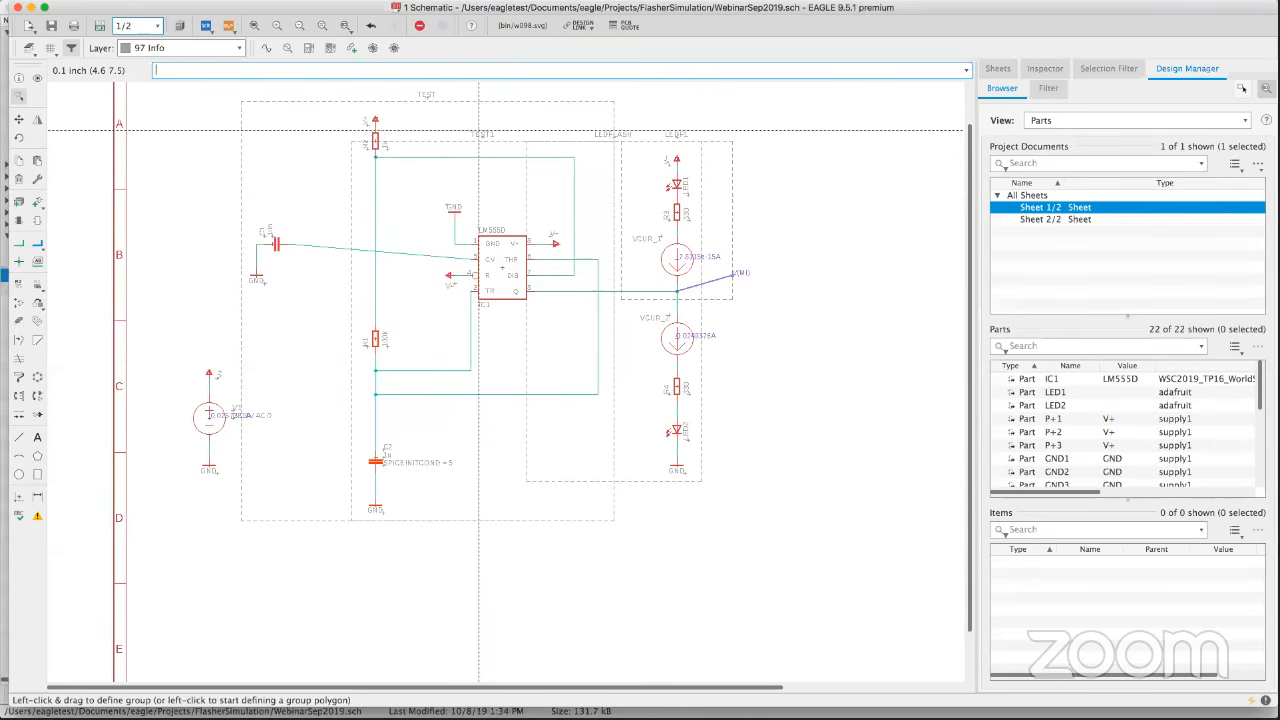
pyautogui.click(478, 141)
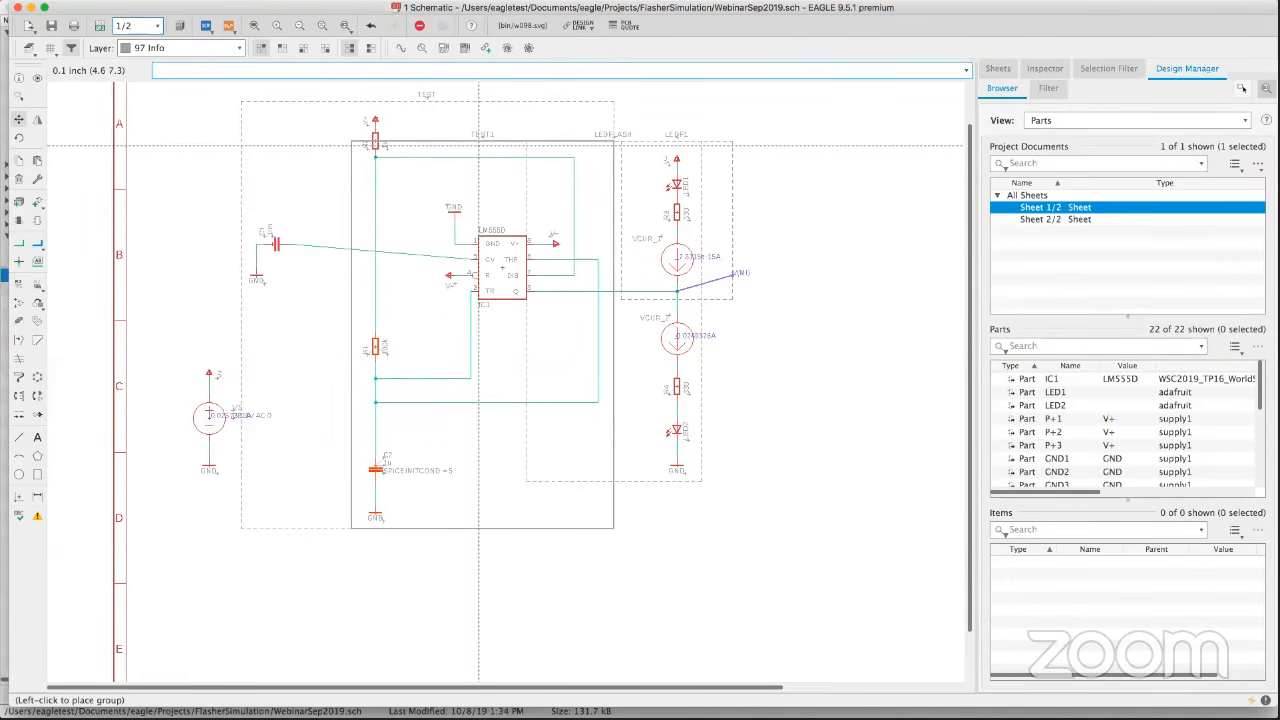
pyautogui.click(481, 146)
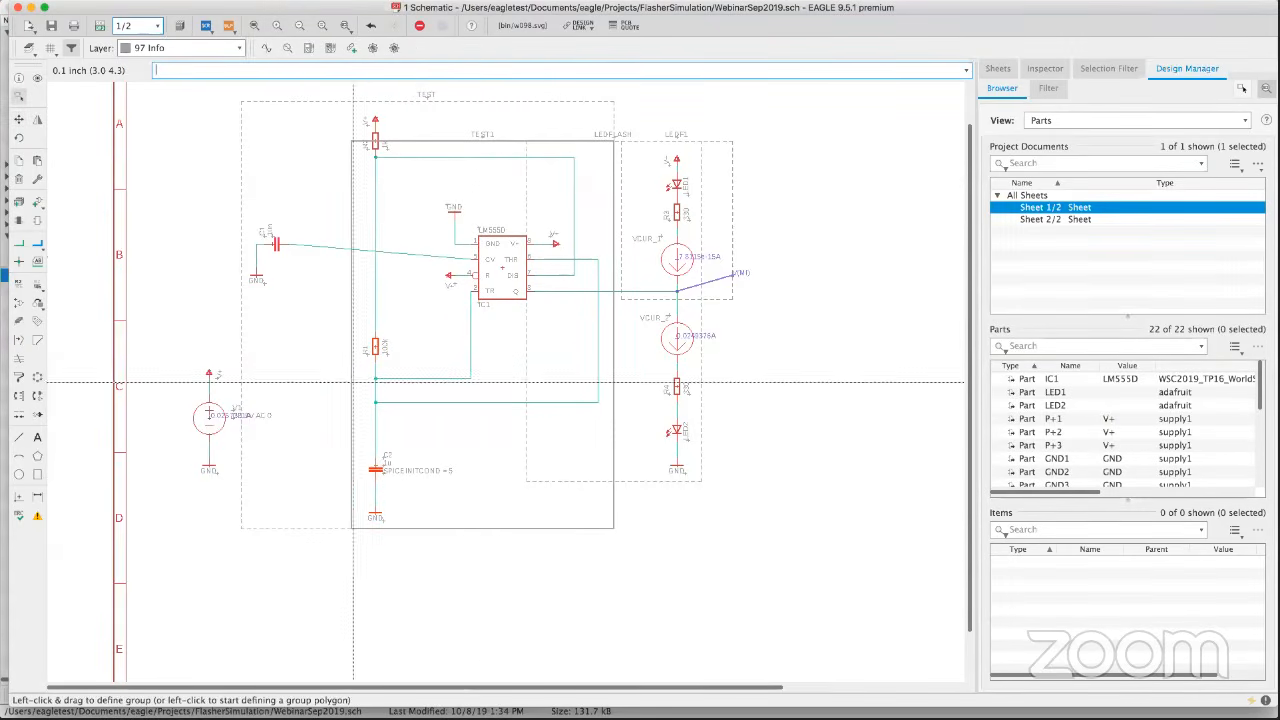
# Review the group options for C1 and its ground, and check which parts move along with the TEST group.
pyautogui.moveTo(248, 199); pyautogui.dragTo(308, 314)
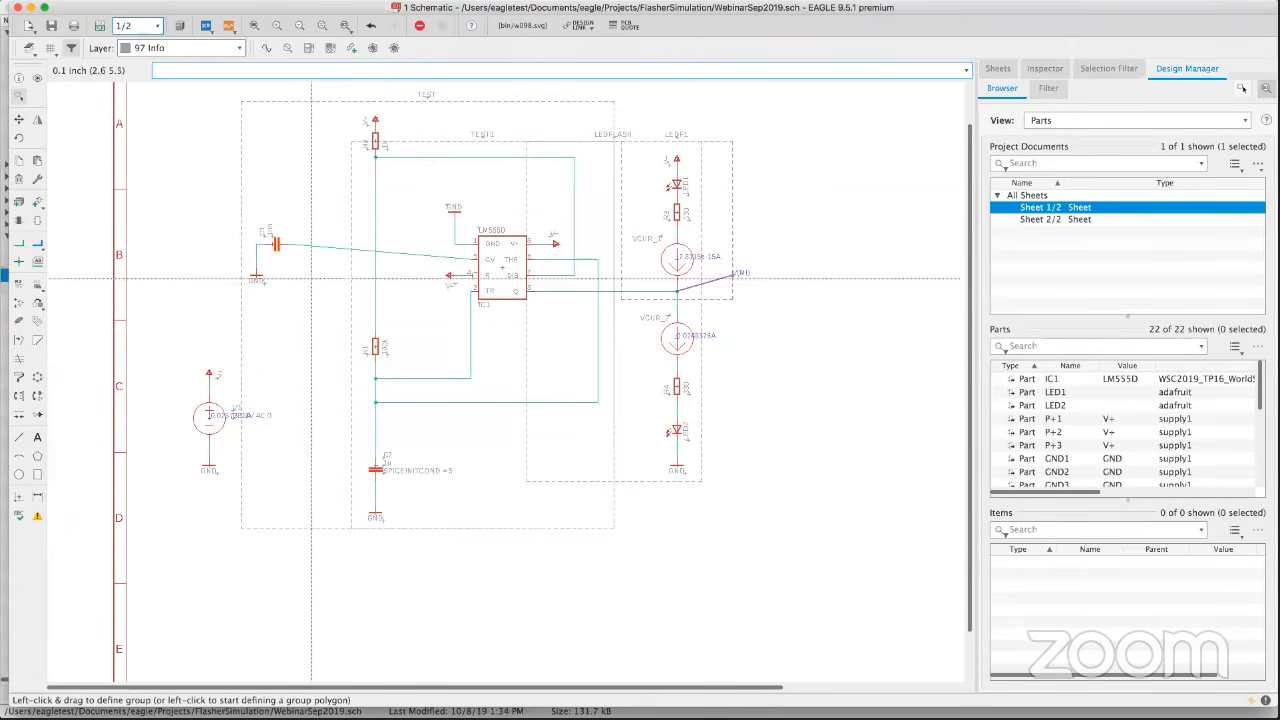
pyautogui.rightClick(297, 243)
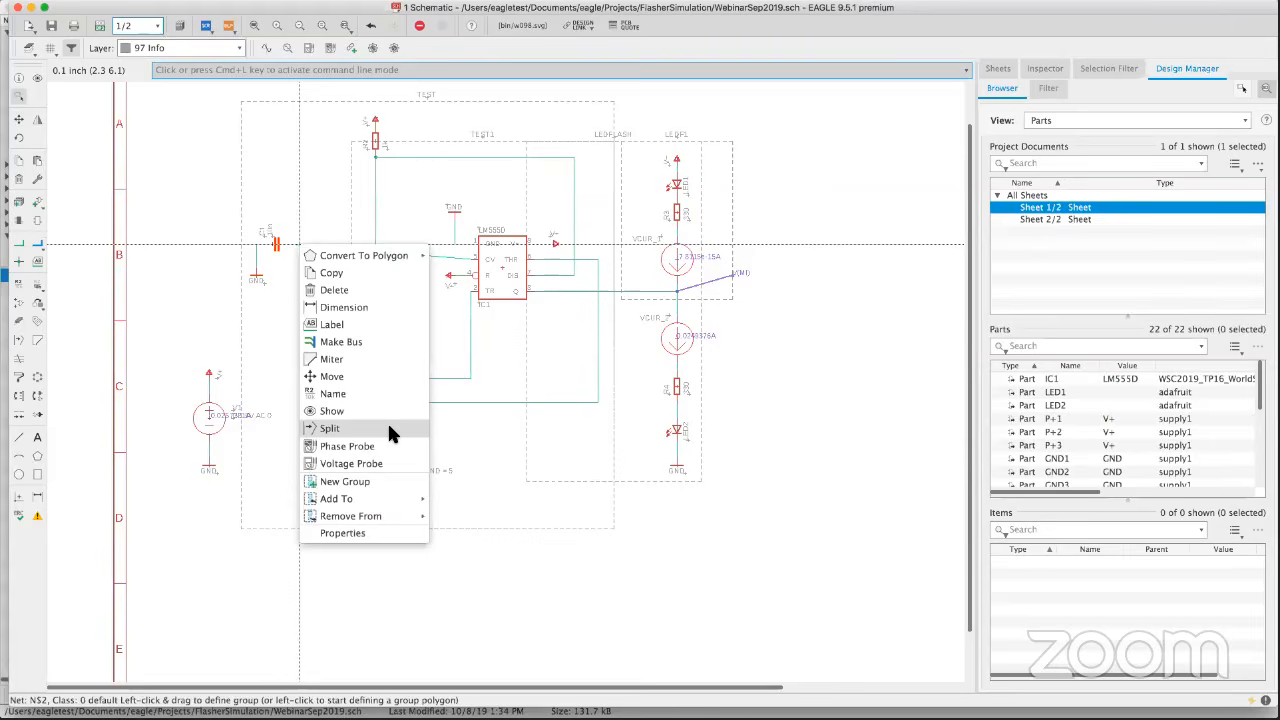
pyautogui.moveTo(377, 497)
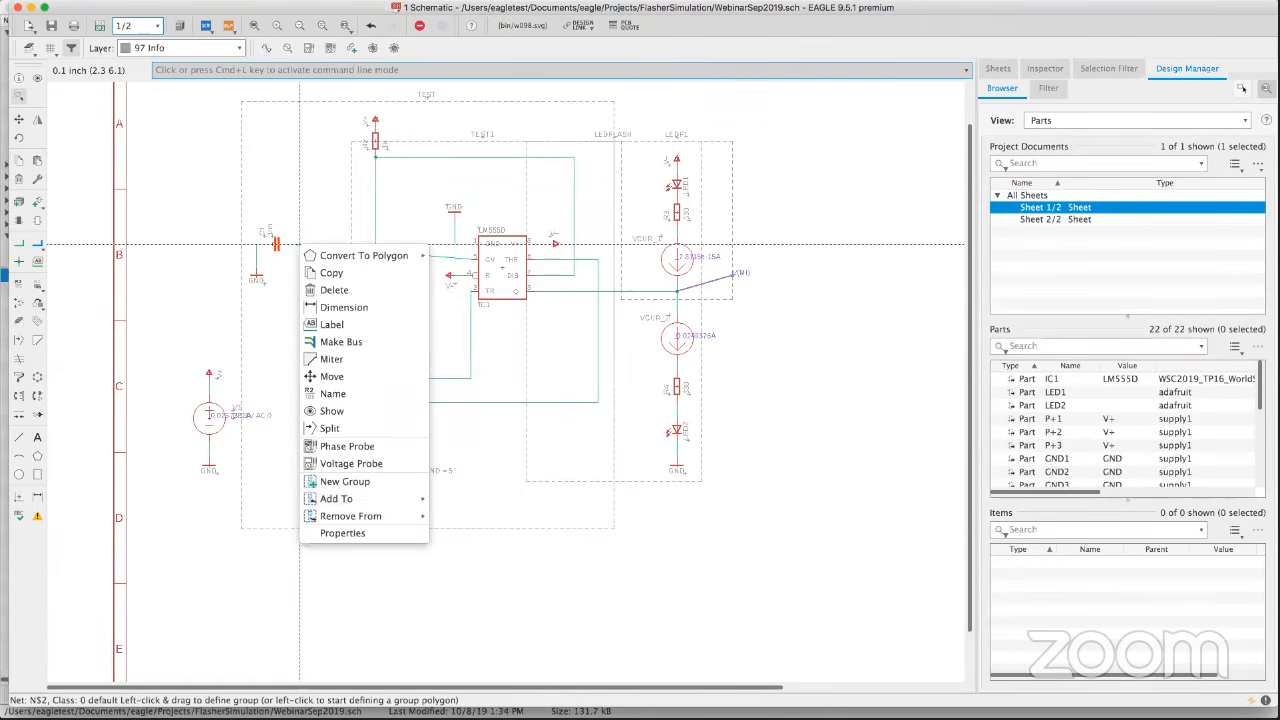
pyautogui.click(186, 376)
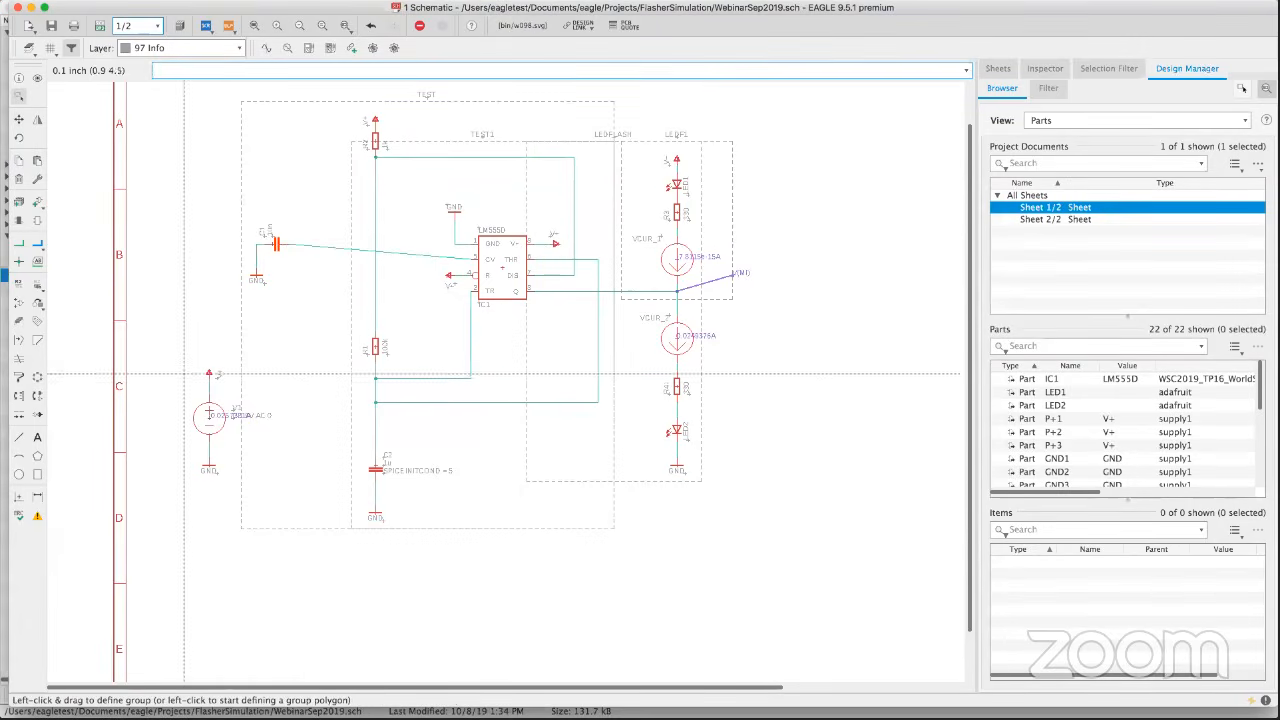
pyautogui.click(246, 204)
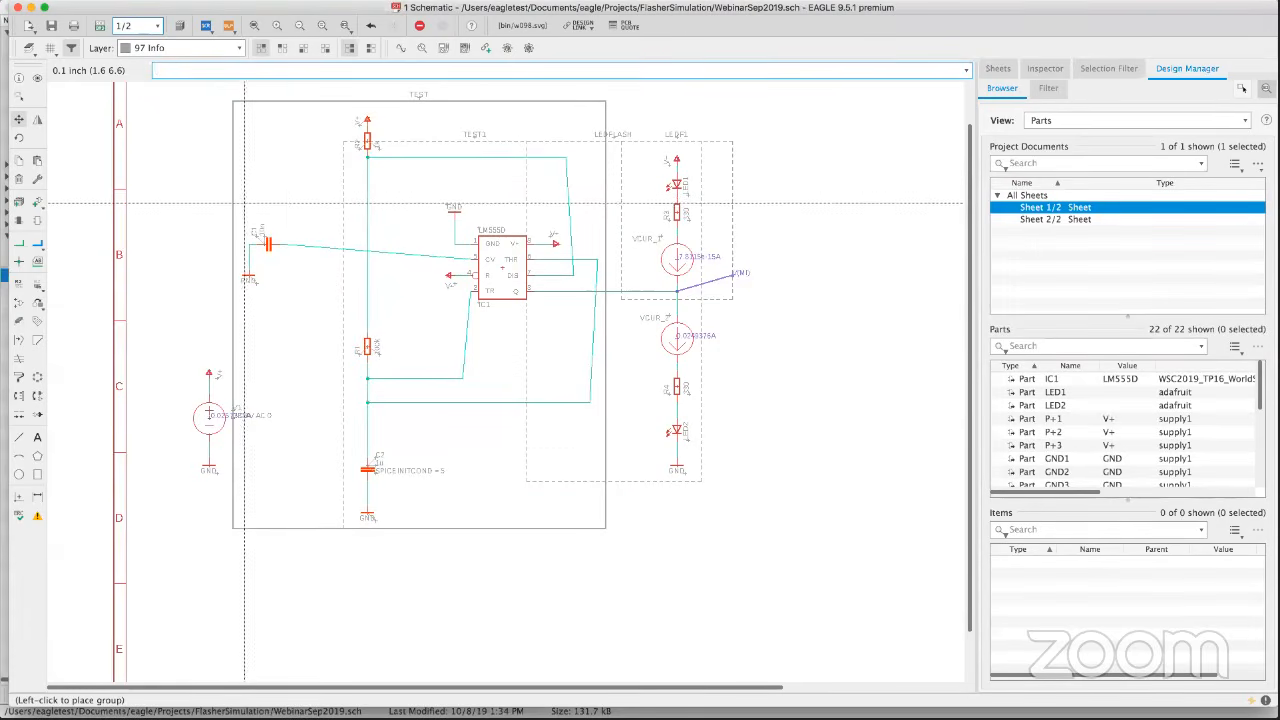
pyautogui.click(248, 204)
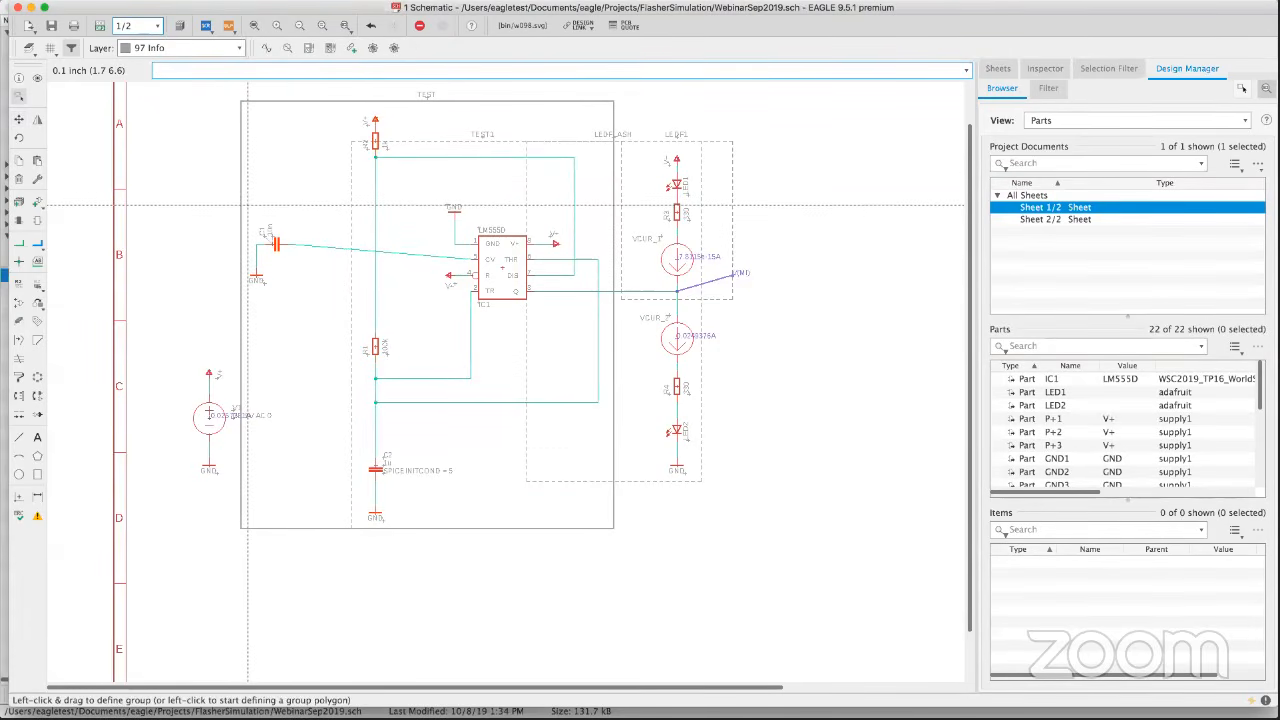
# Add the voltage source V1 and its V+ and GND symbols to the TEST group.
pyautogui.moveTo(170, 357); pyautogui.dragTo(231, 490)
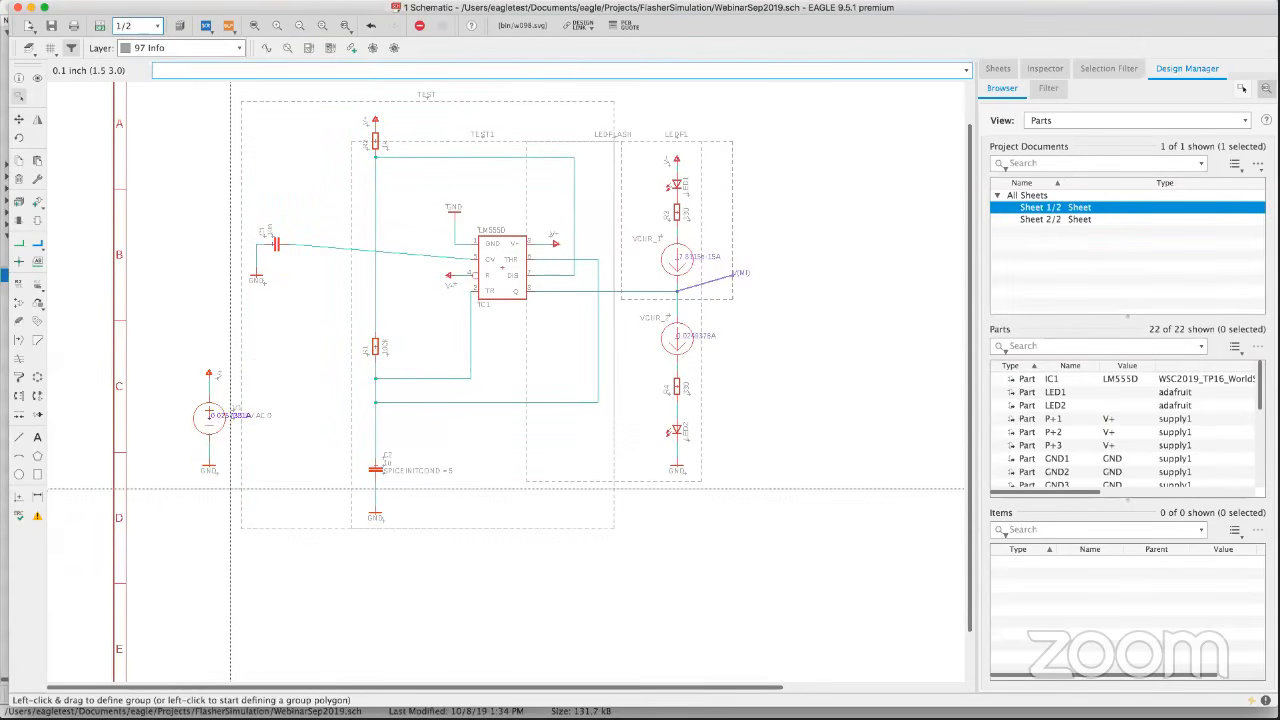
pyautogui.rightClick(211, 424)
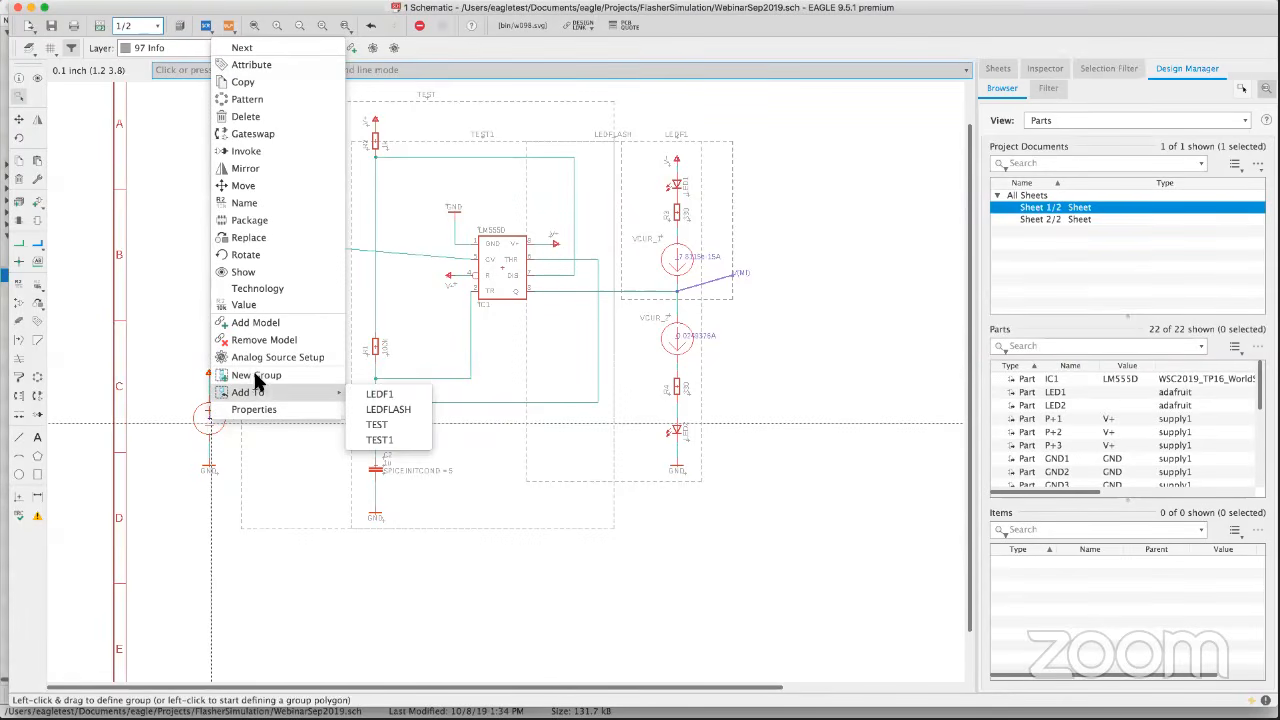
pyautogui.moveTo(256, 392)
pyautogui.click(391, 424)
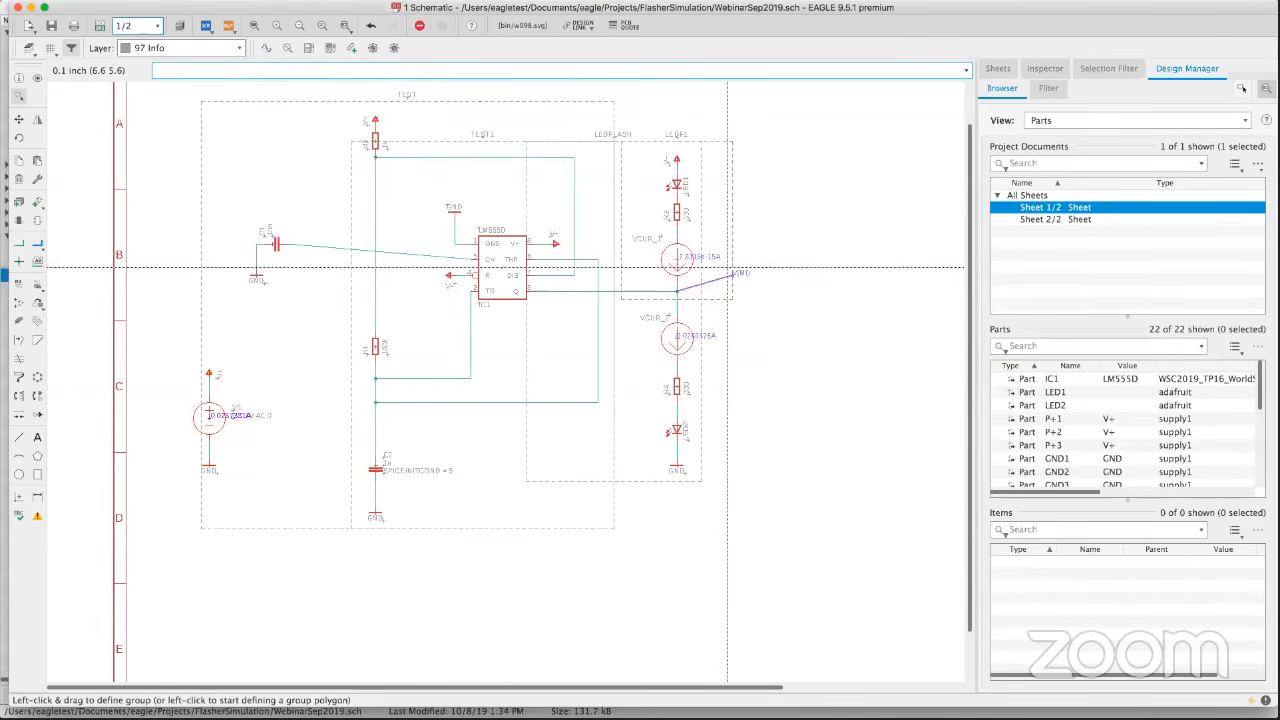
# Filter the design objects by RequiresSpiceModel in the Design Manager, and add a second filter condition.
pyautogui.click(1048, 88)
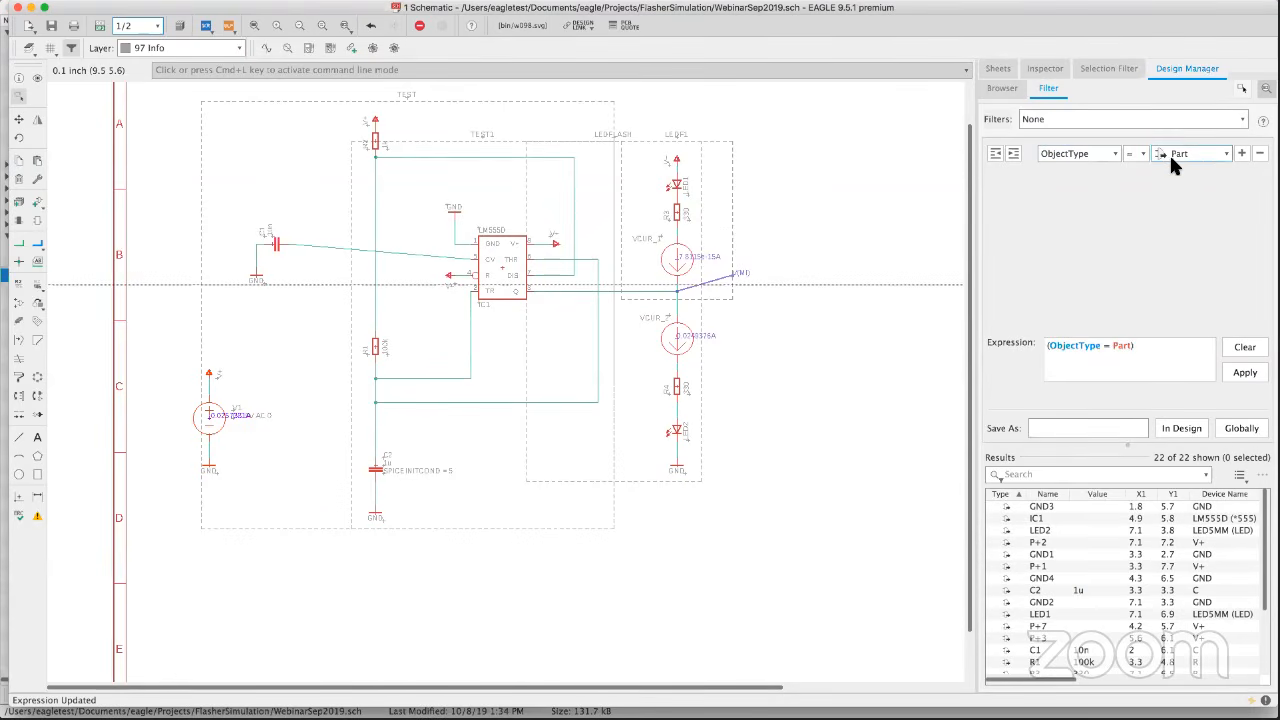
pyautogui.click(1200, 157)
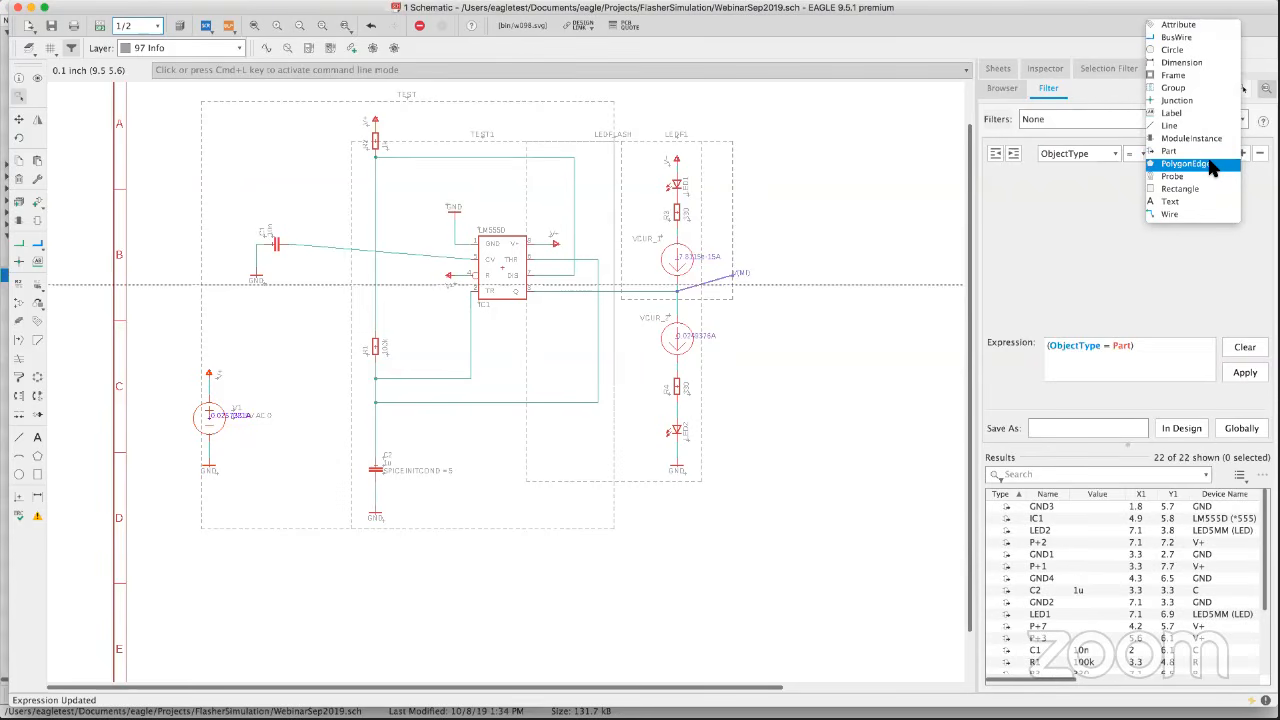
pyautogui.click(1113, 150)
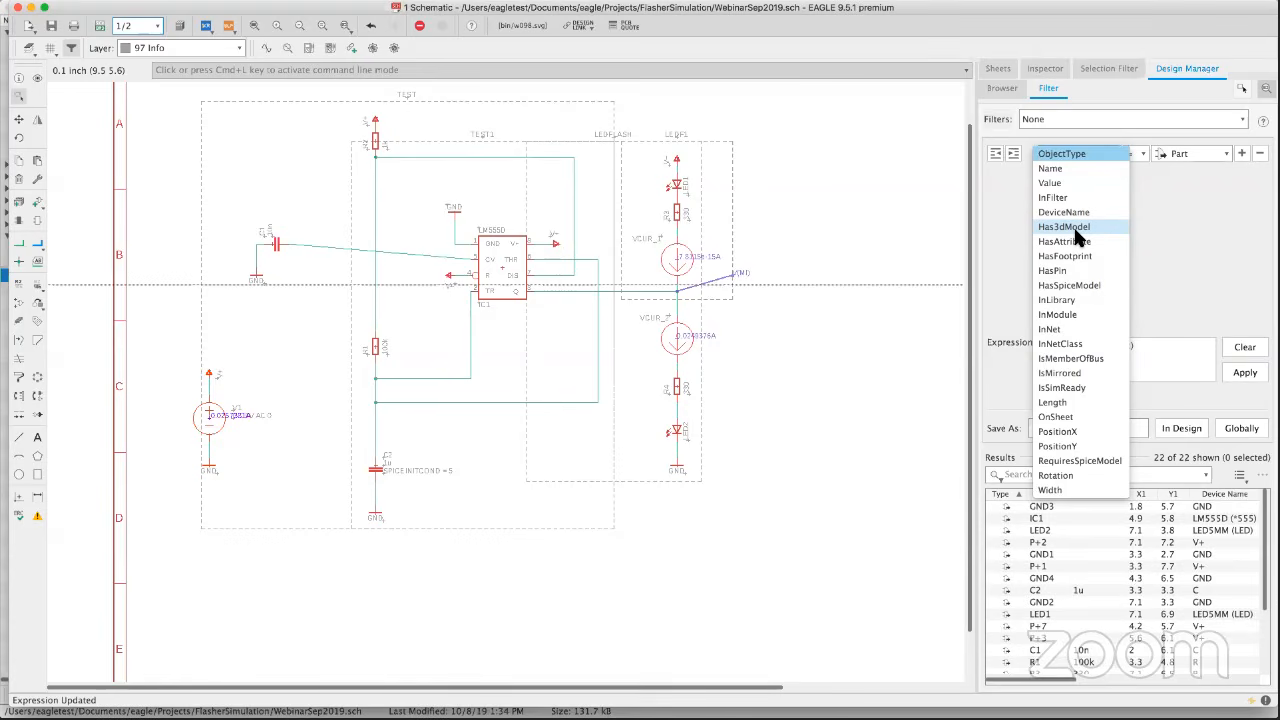
pyautogui.click(1062, 461)
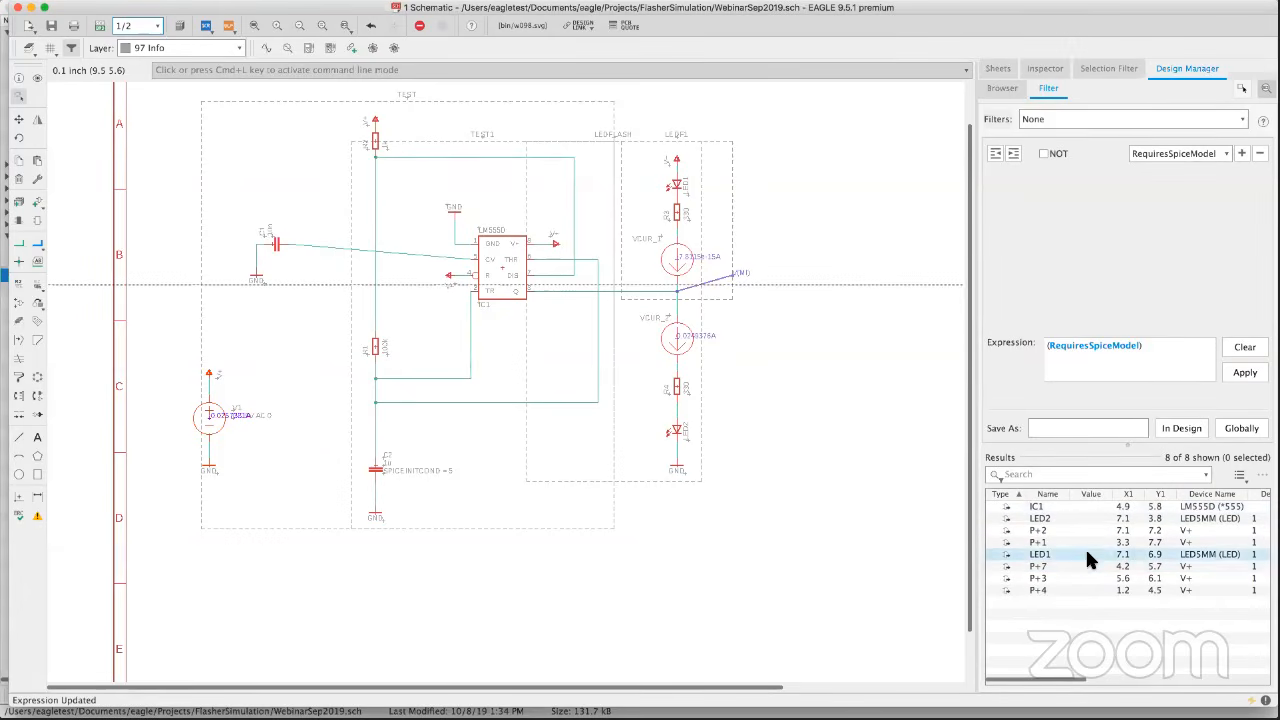
pyautogui.click(1242, 155)
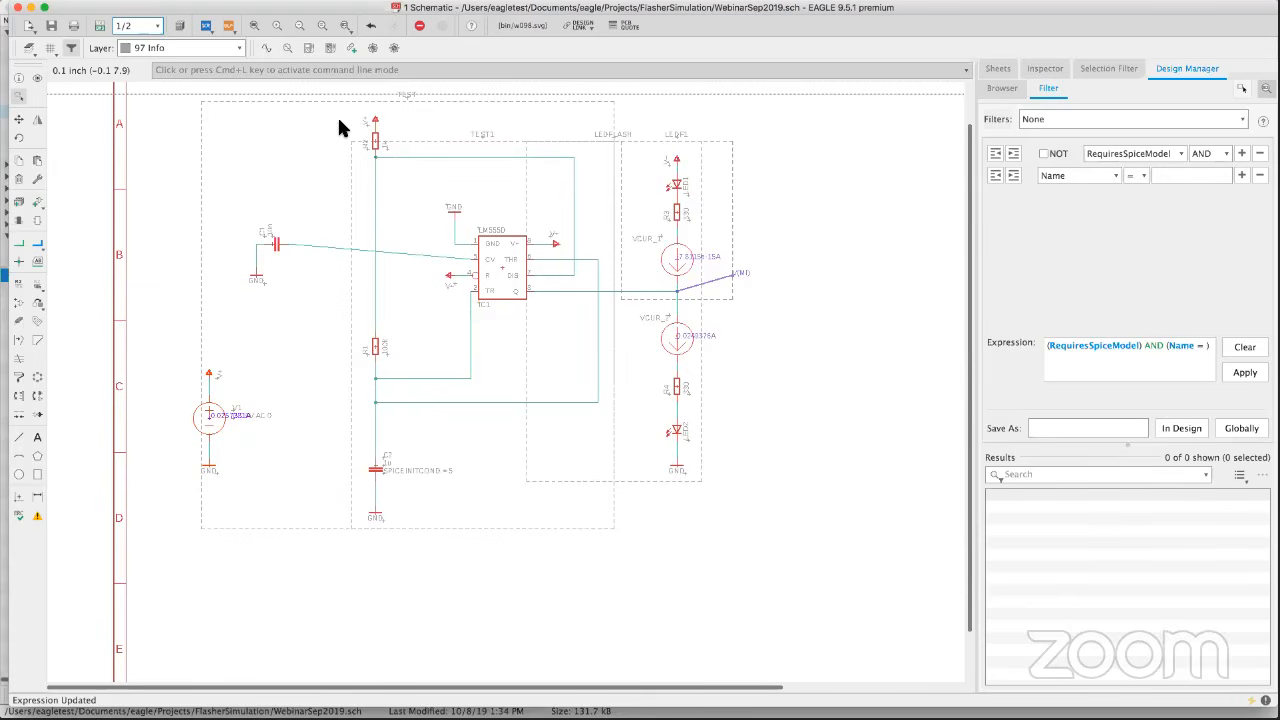
# Save the schematic with its current groups.
pyautogui.click(53, 28)
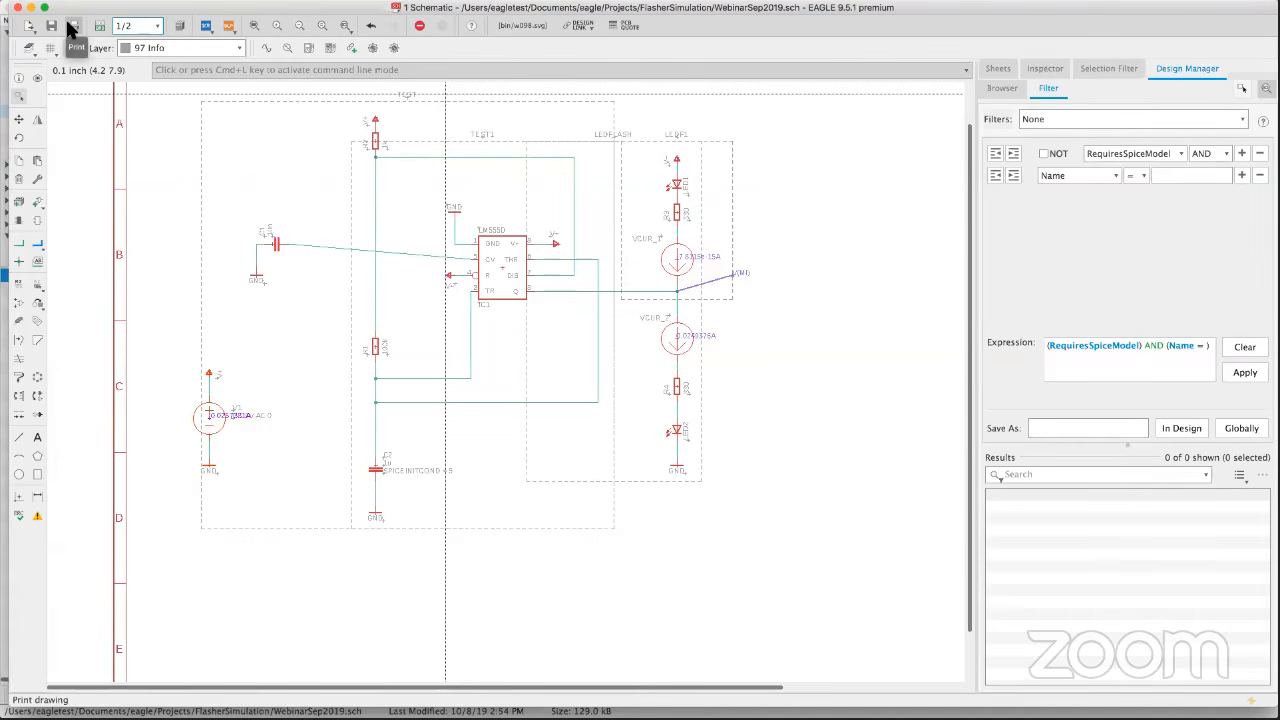
pyautogui.click(71, 48)
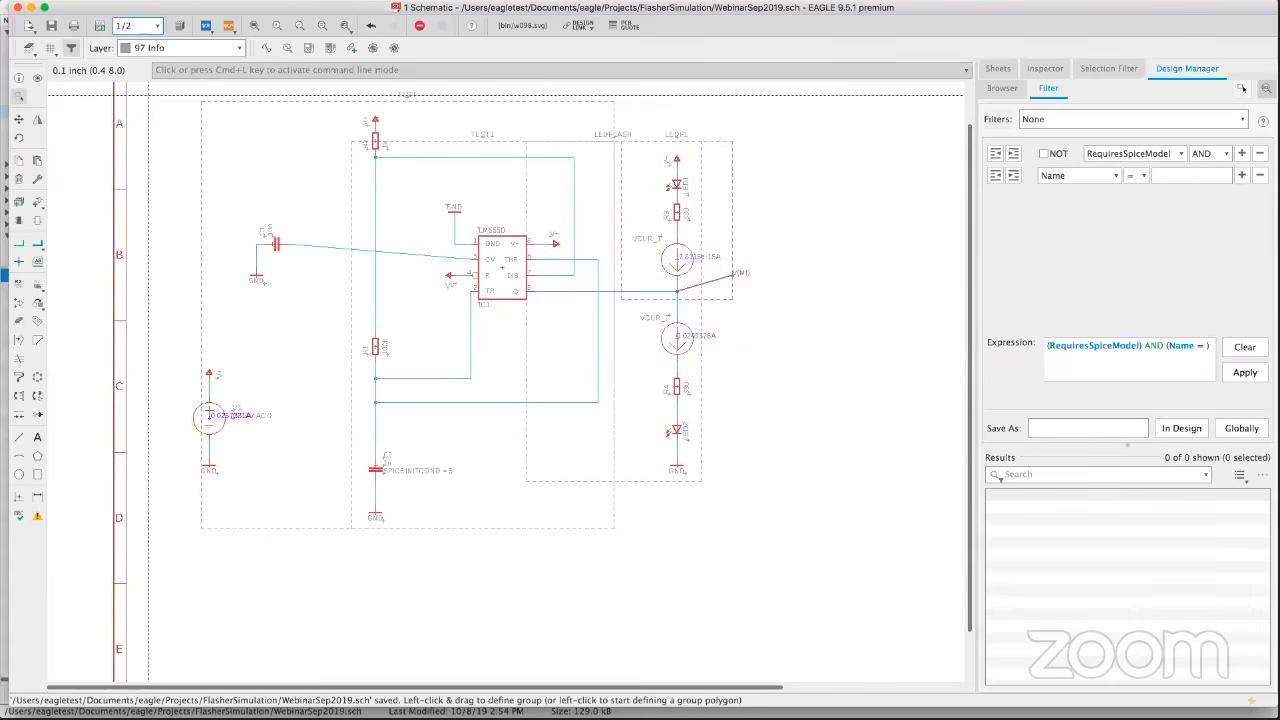
# Try to save a selection of the LED branch as a design block.
pyautogui.scroll(-3, 337, 163)
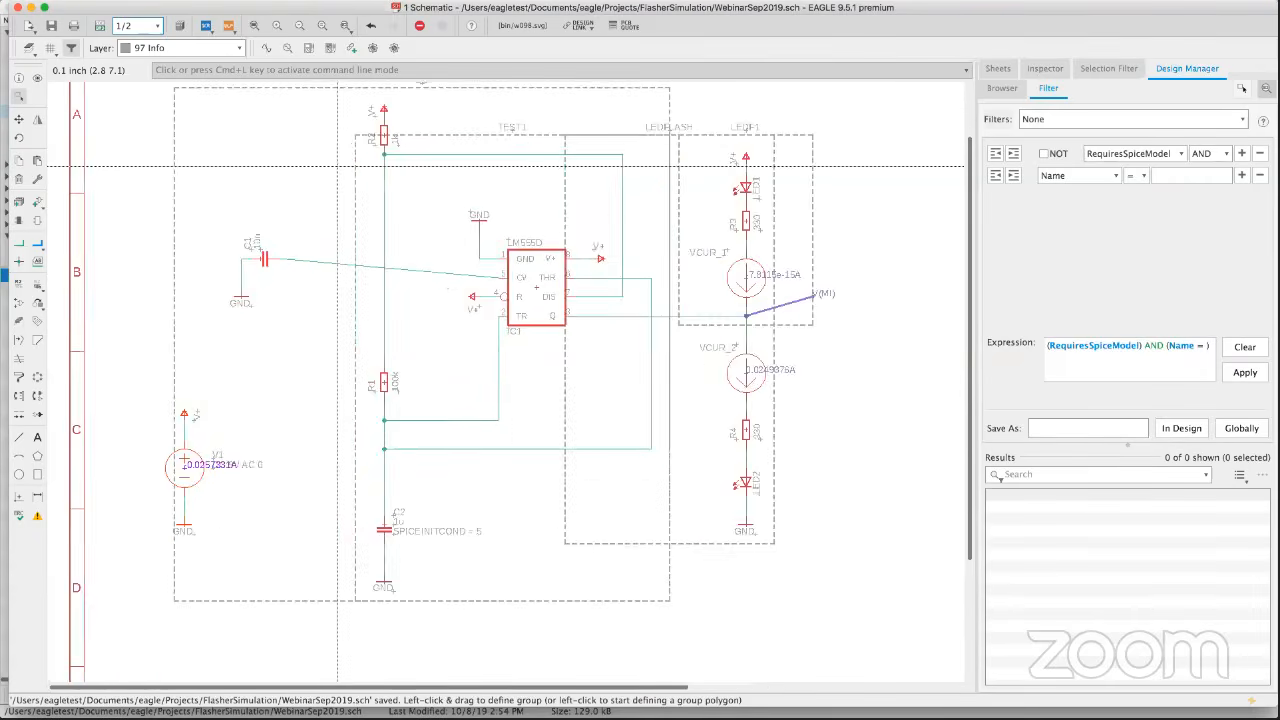
pyautogui.moveTo(331, 207); pyautogui.dragTo(317, 262, button='middle')
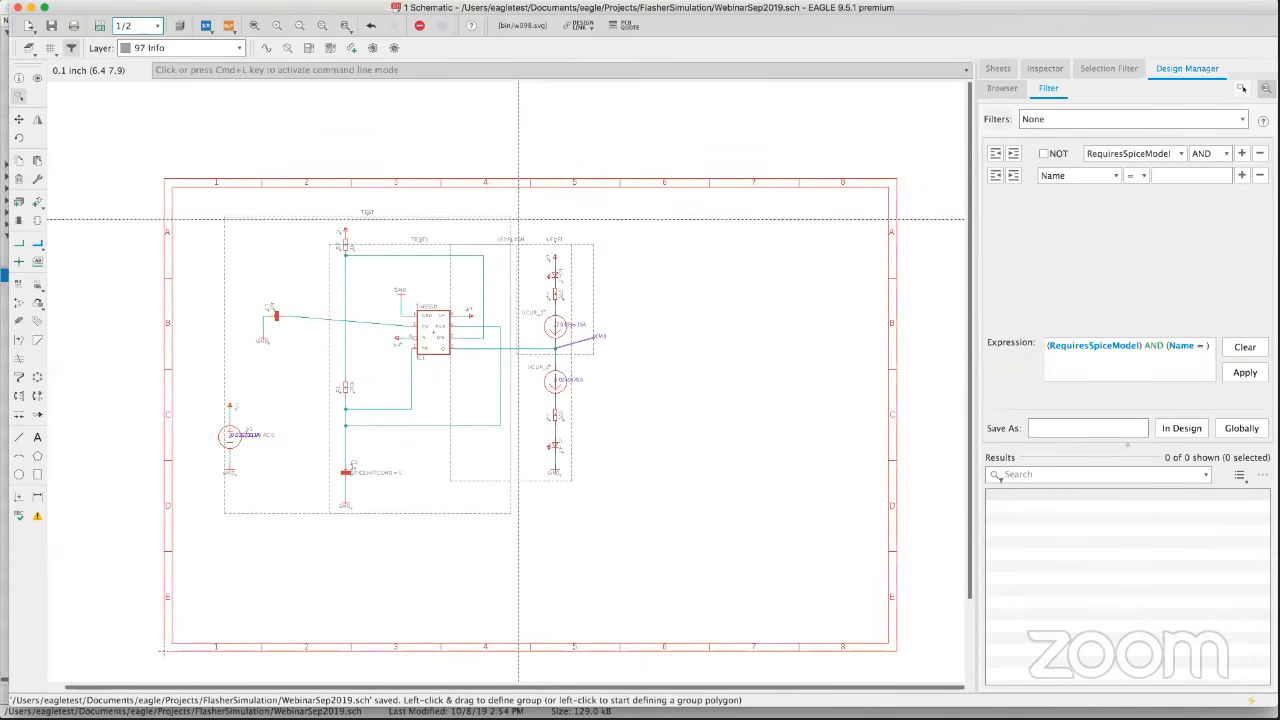
pyautogui.moveTo(518, 220); pyautogui.dragTo(605, 496)
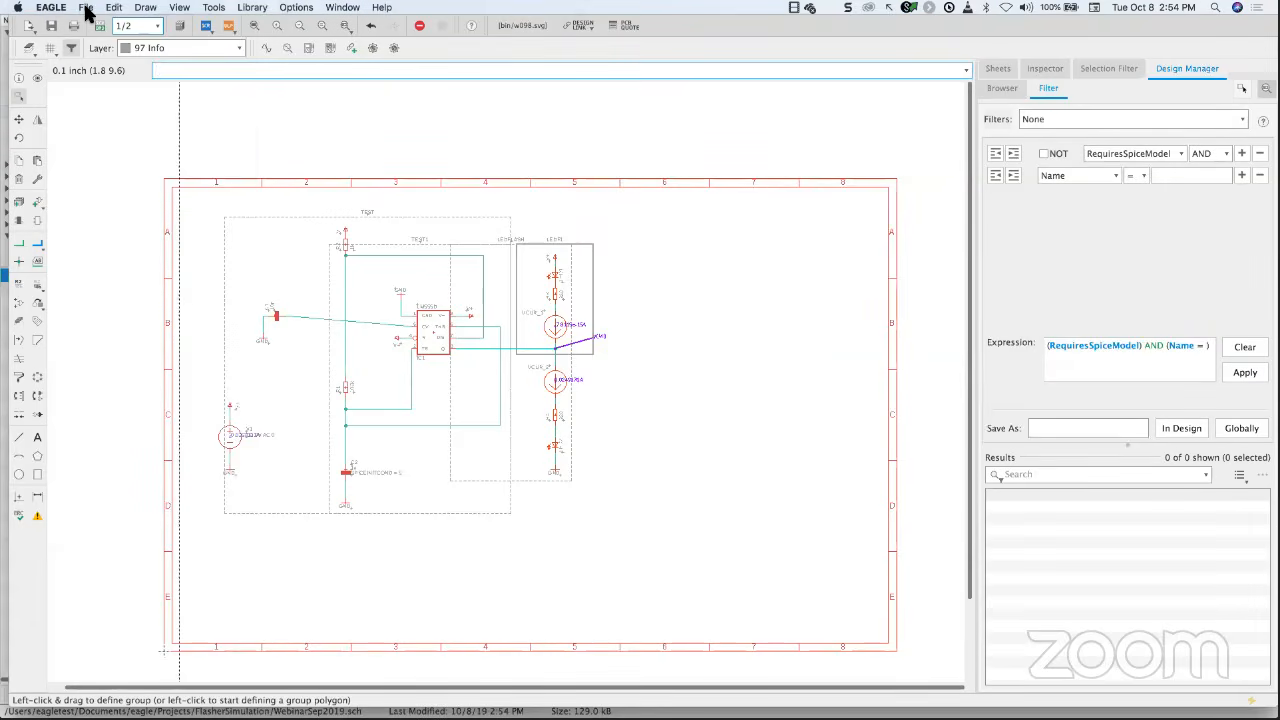
pyautogui.click(86, 8)
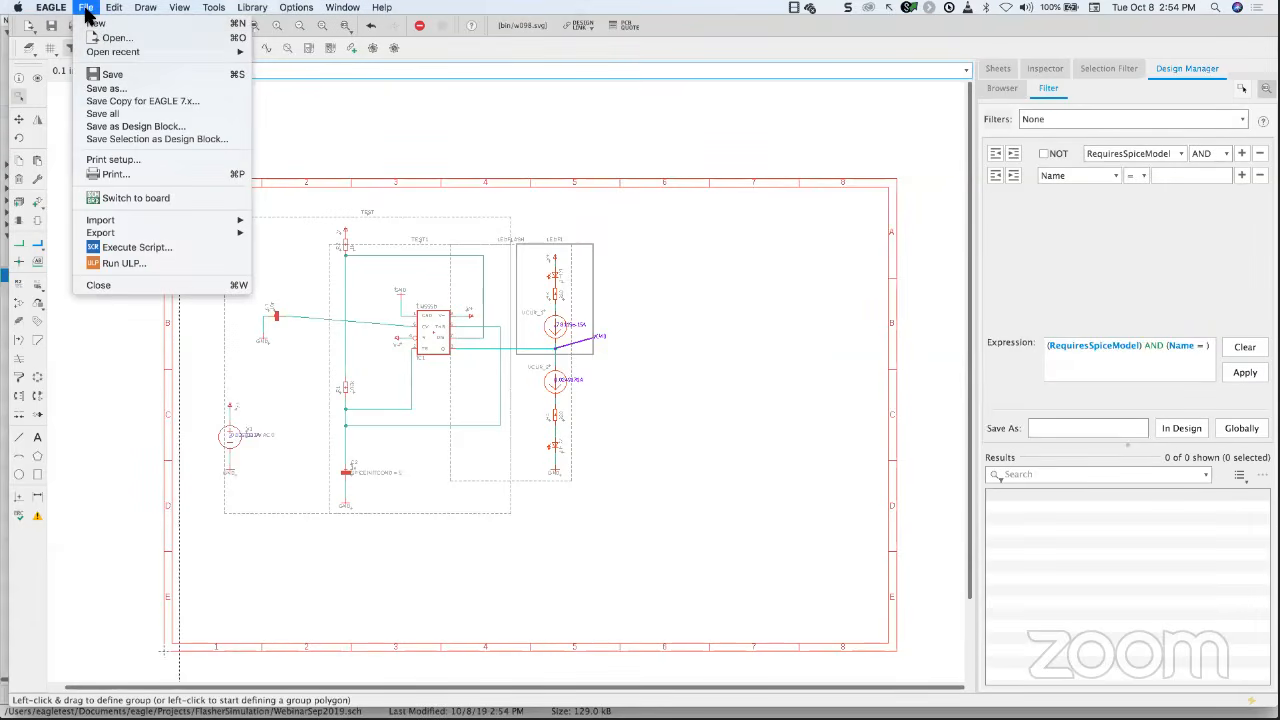
pyautogui.click(146, 140)
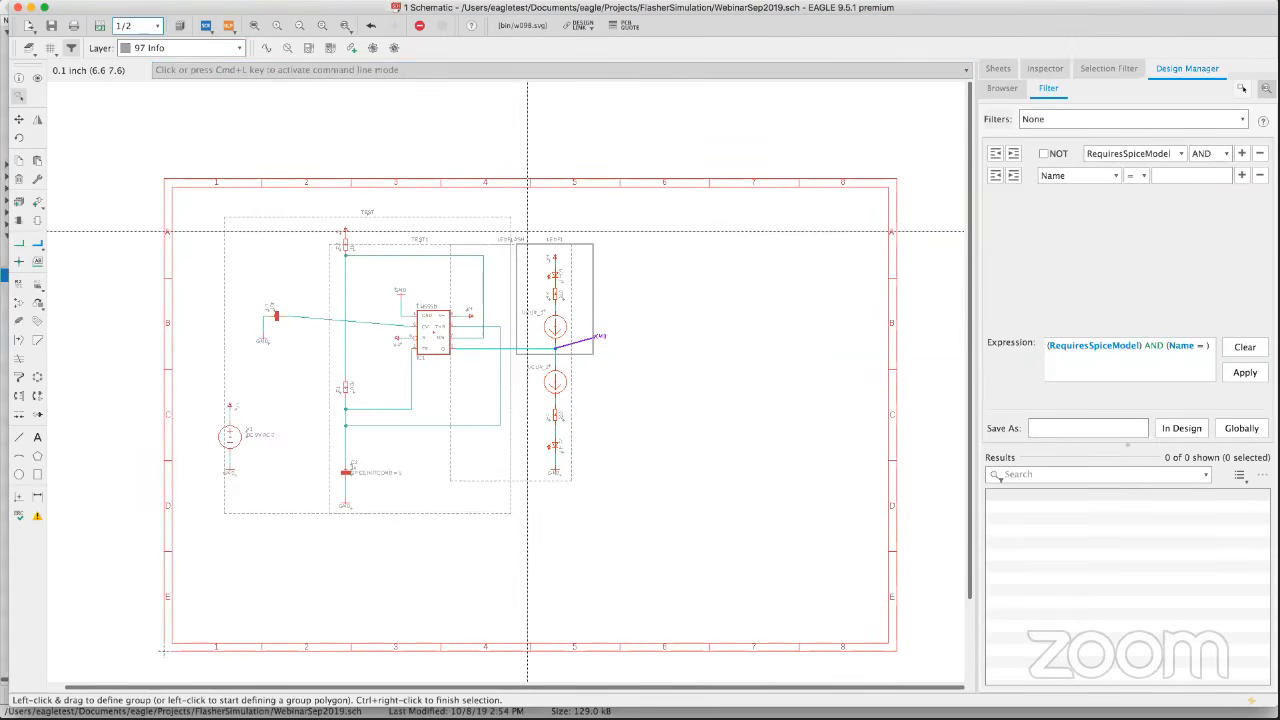
pyautogui.moveTo(526, 223); pyautogui.dragTo(537, 418)
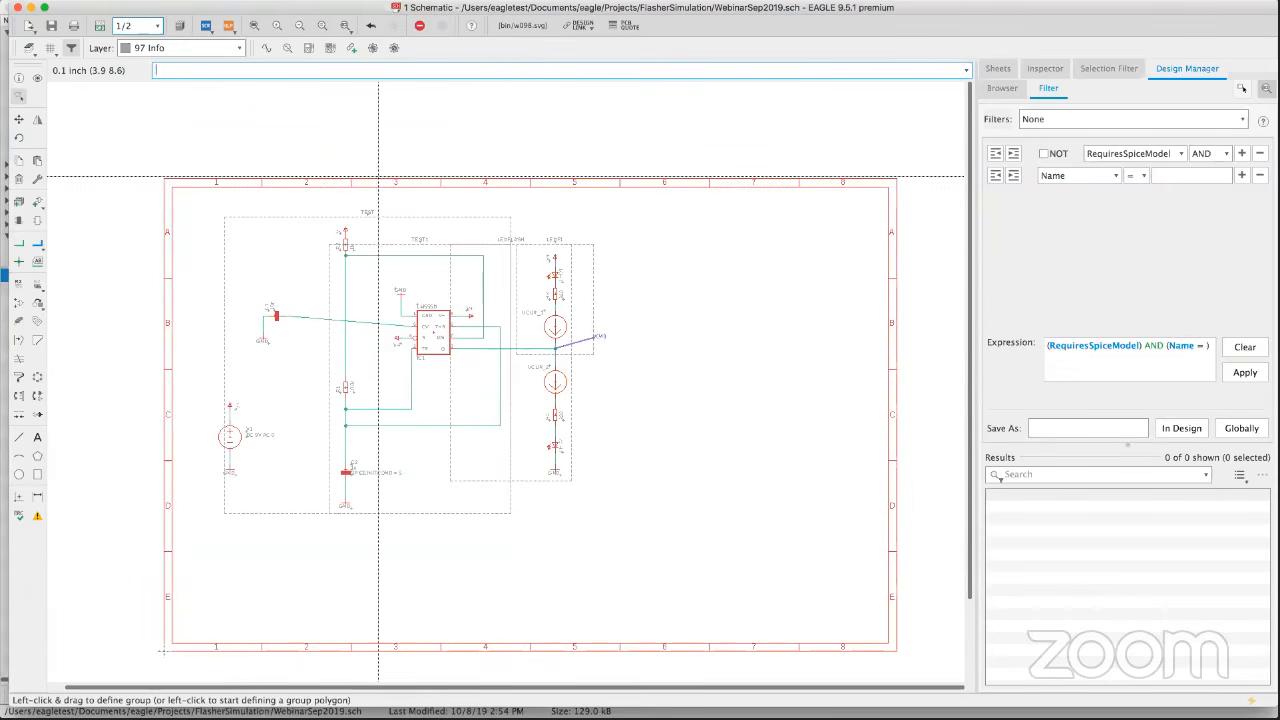
pyautogui.moveTo(537, 225); pyautogui.dragTo(586, 487)
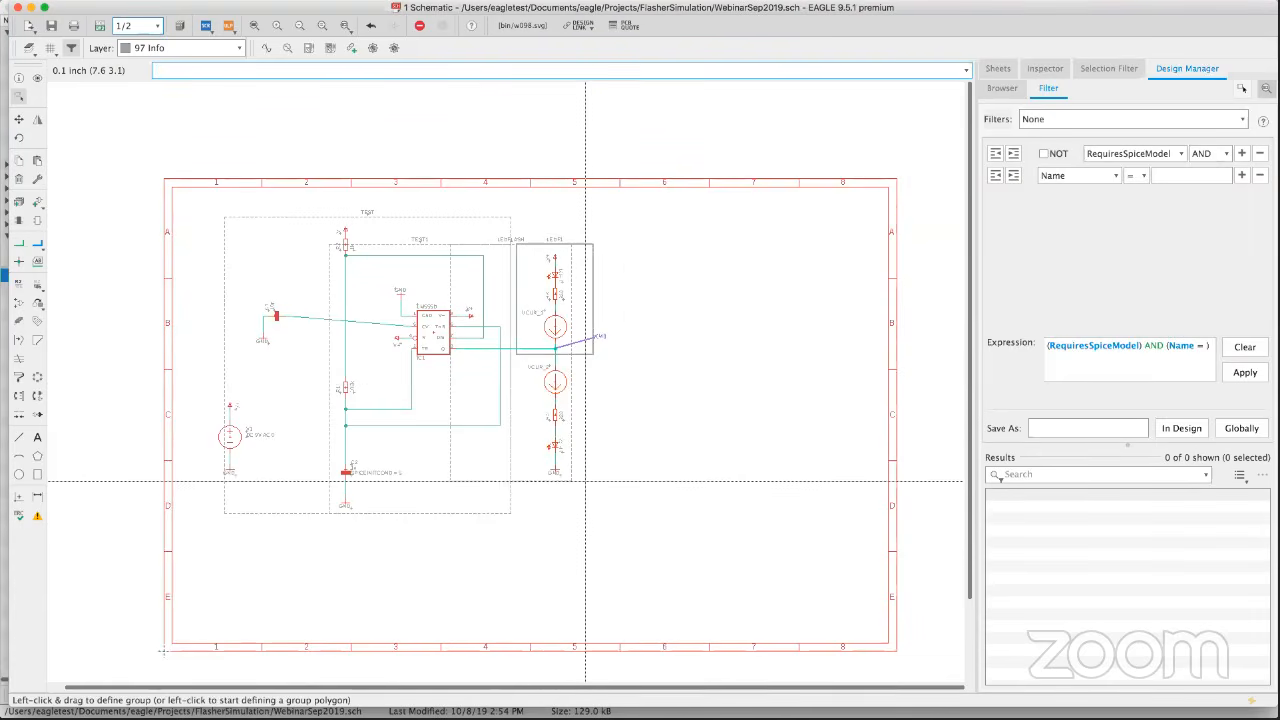
pyautogui.click(86, 8)
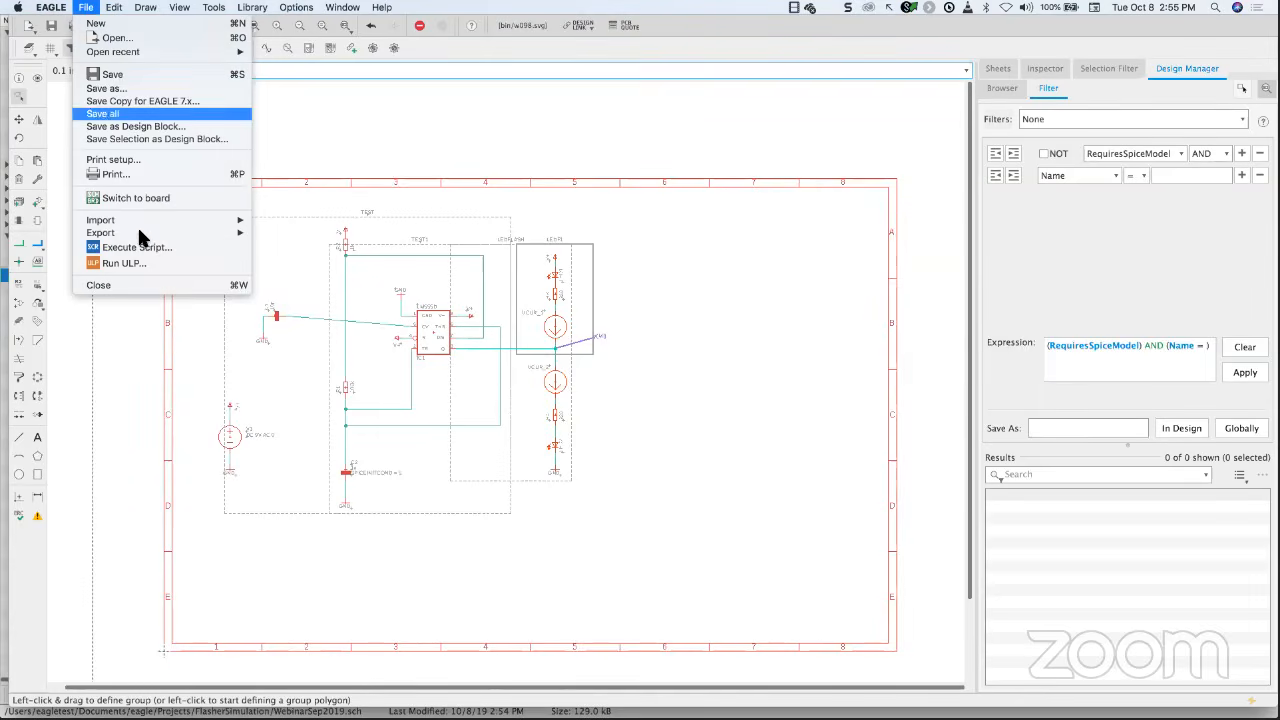
pyautogui.click(139, 140)
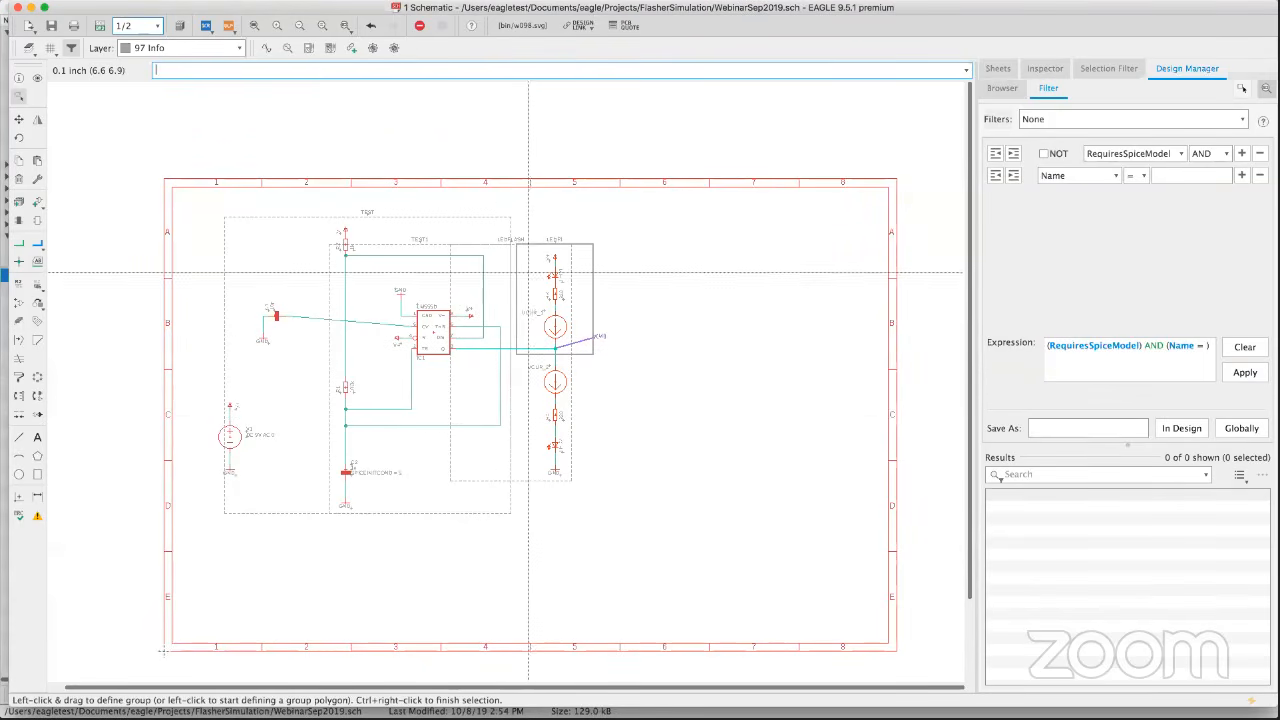
# Reselect the LED branch and check the options available for VCUR_1.
pyautogui.moveTo(524, 230); pyautogui.dragTo(594, 490)
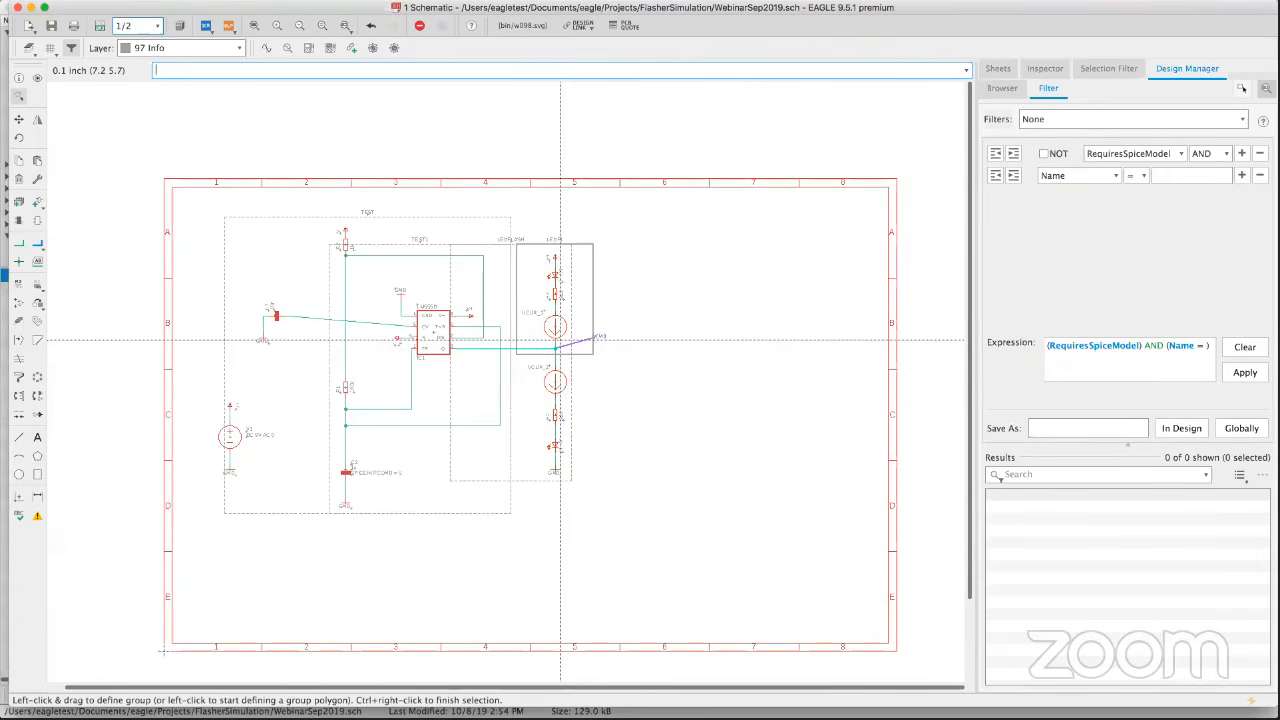
pyautogui.rightClick(554, 329)
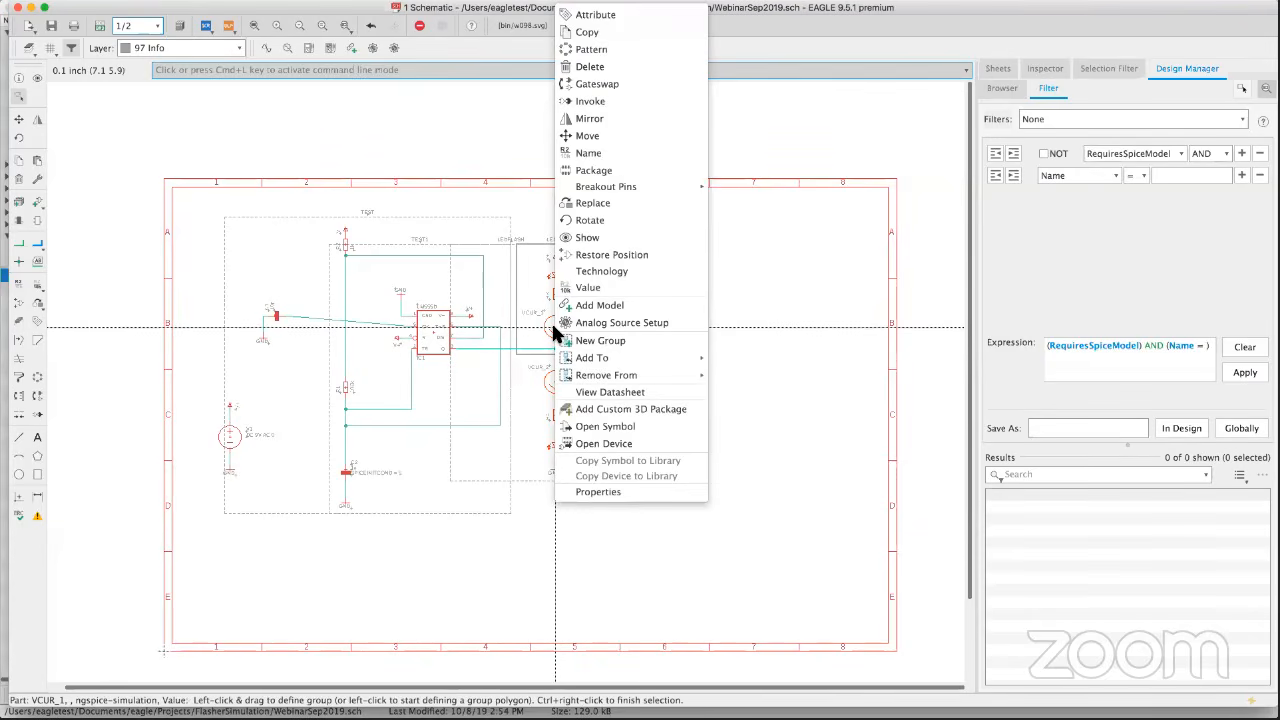
pyautogui.click(555, 325)
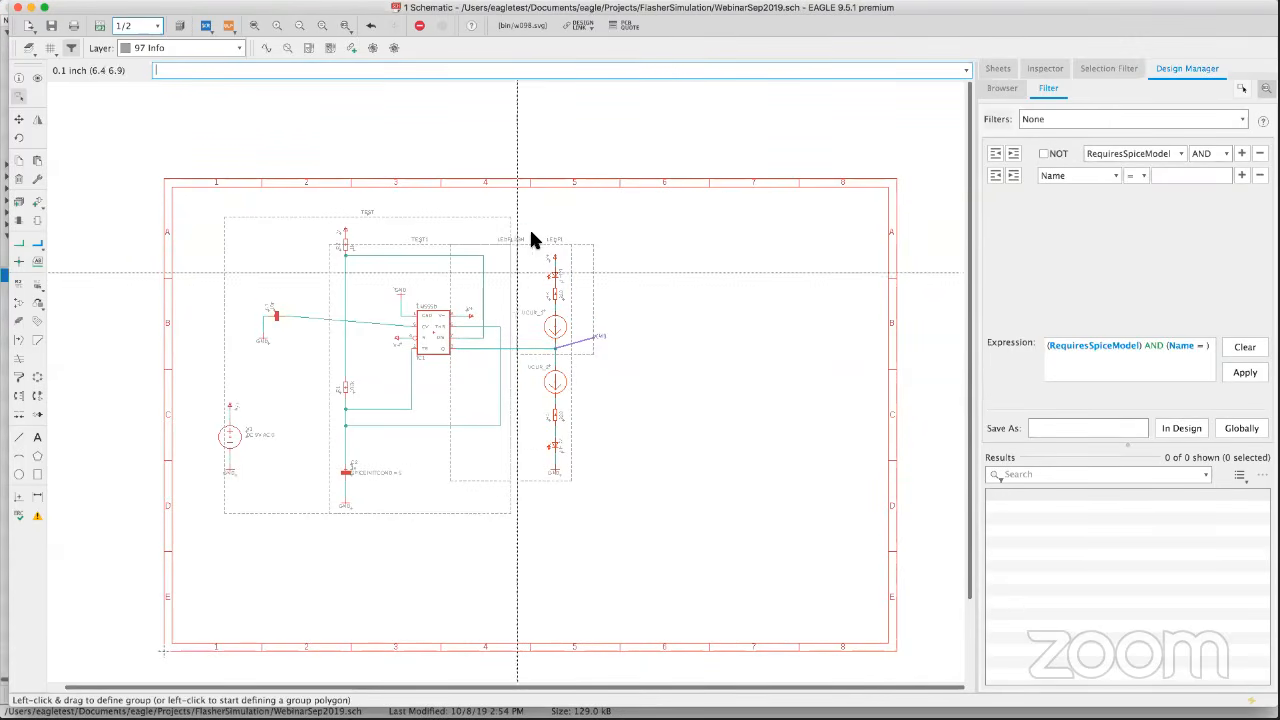
# Try to delete the TEST1 and LEDFLASH groups, and undo the deletions together with the addition to the TEST group.
pyautogui.moveTo(525, 216); pyautogui.dragTo(595, 502)
pyautogui.moveTo(401, 210); pyautogui.dragTo(619, 519)
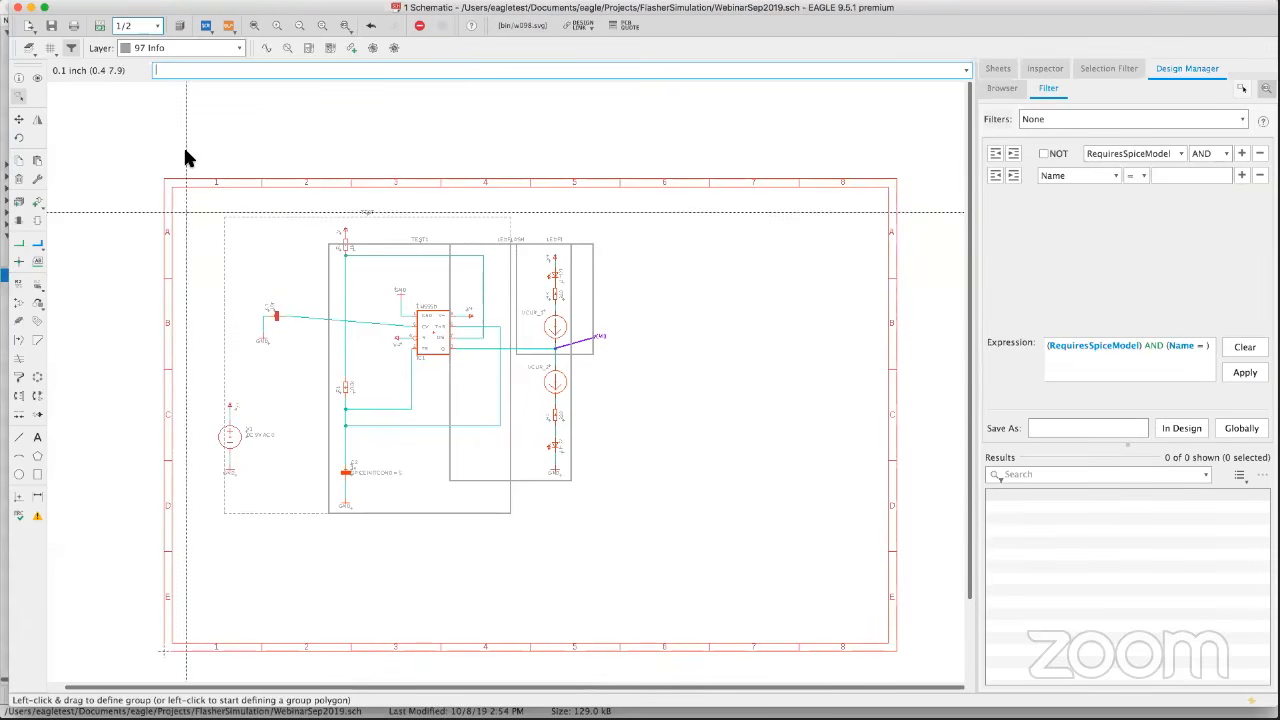
pyautogui.click(30, 185)
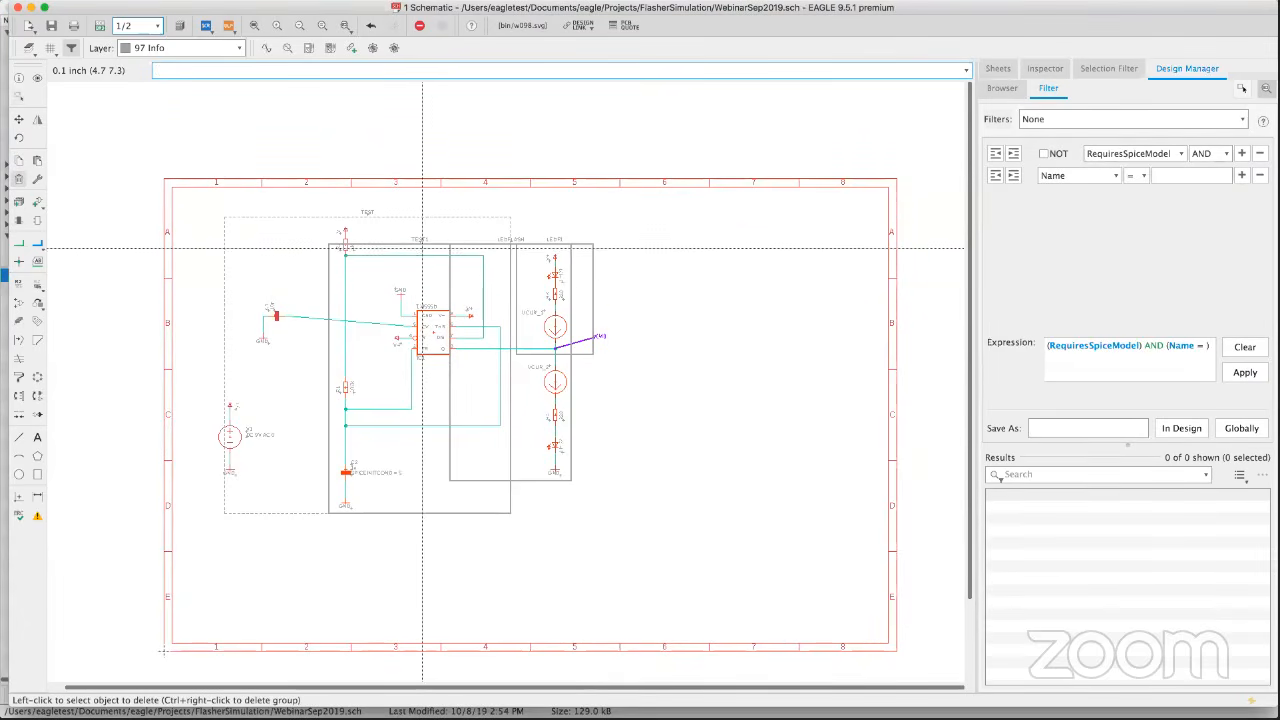
pyautogui.click(420, 244)
pyautogui.click(509, 242)
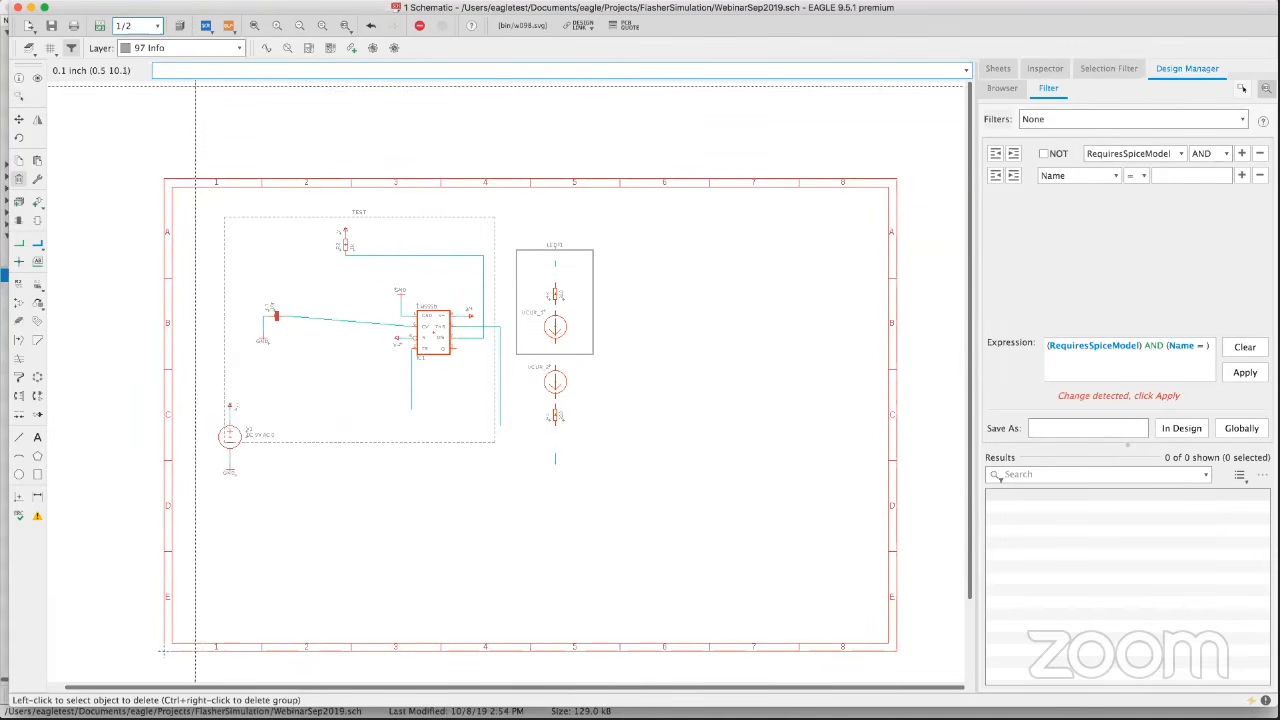
pyautogui.click(369, 28)
pyautogui.click(369, 28)
pyautogui.click(369, 28)
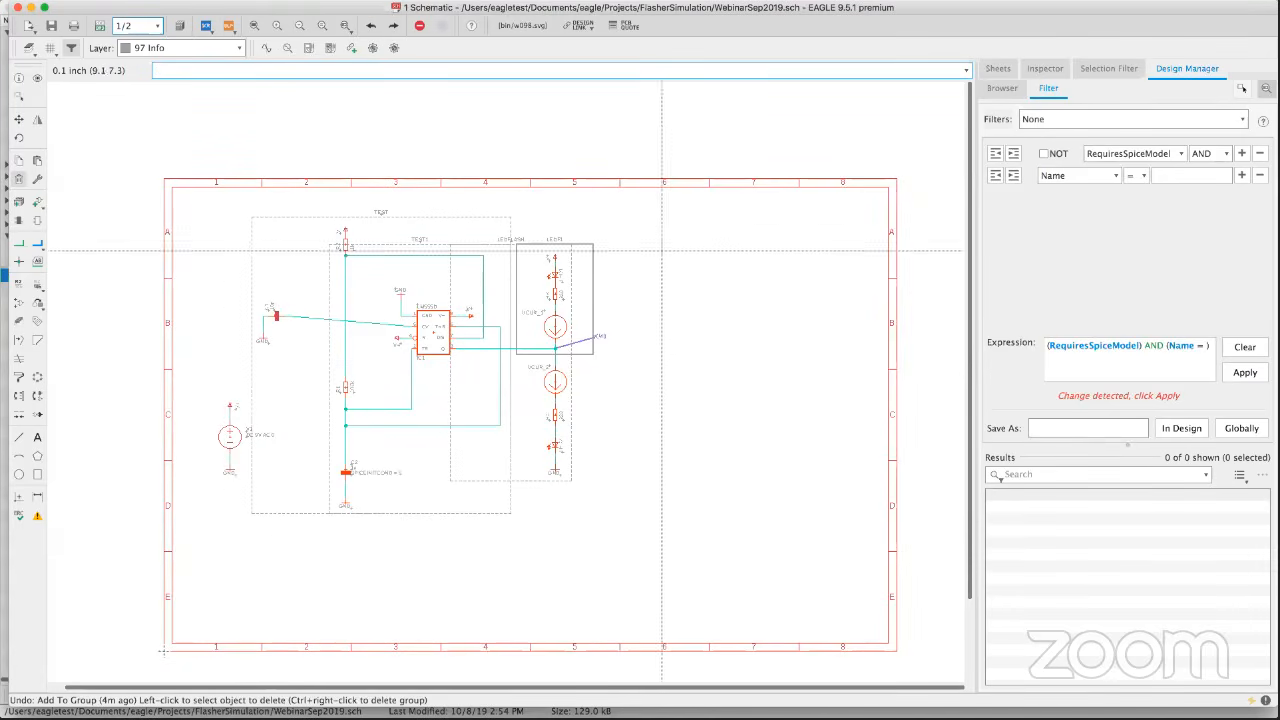
# Ungroup the LEDFLASH and LEDF1 groups around the LED branch.
pyautogui.rightClick(555, 248)
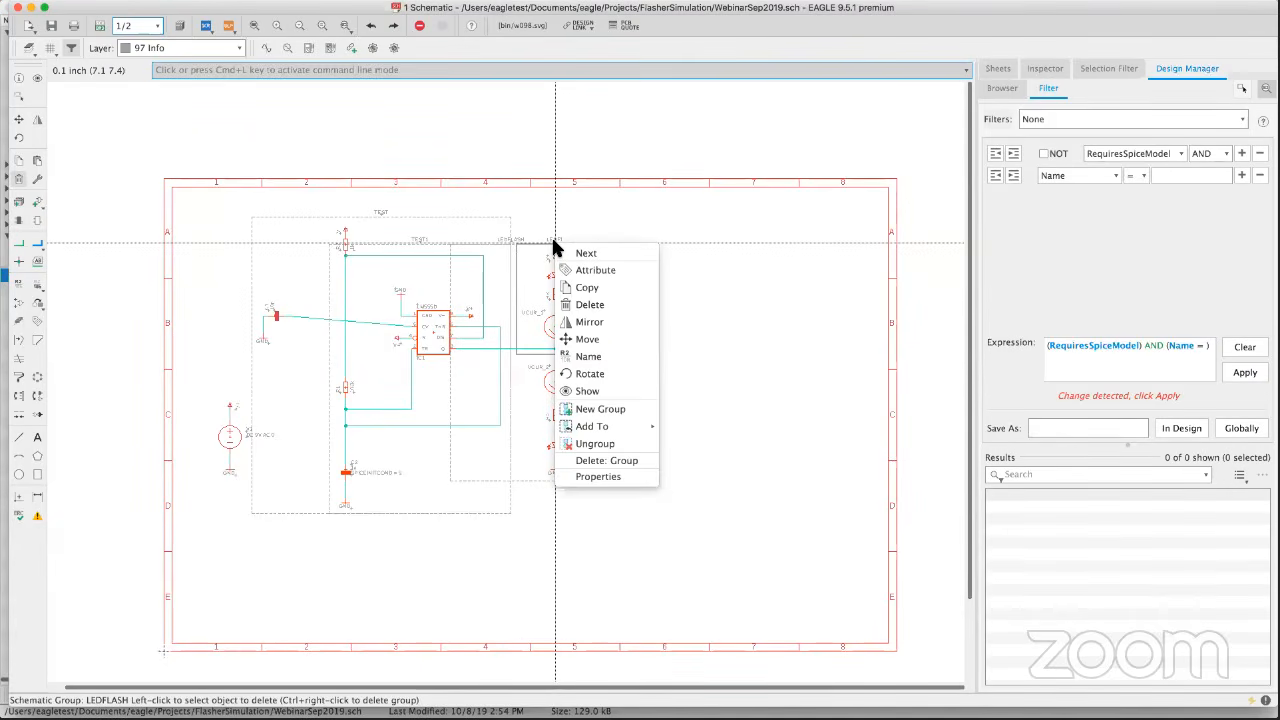
pyautogui.click(598, 443)
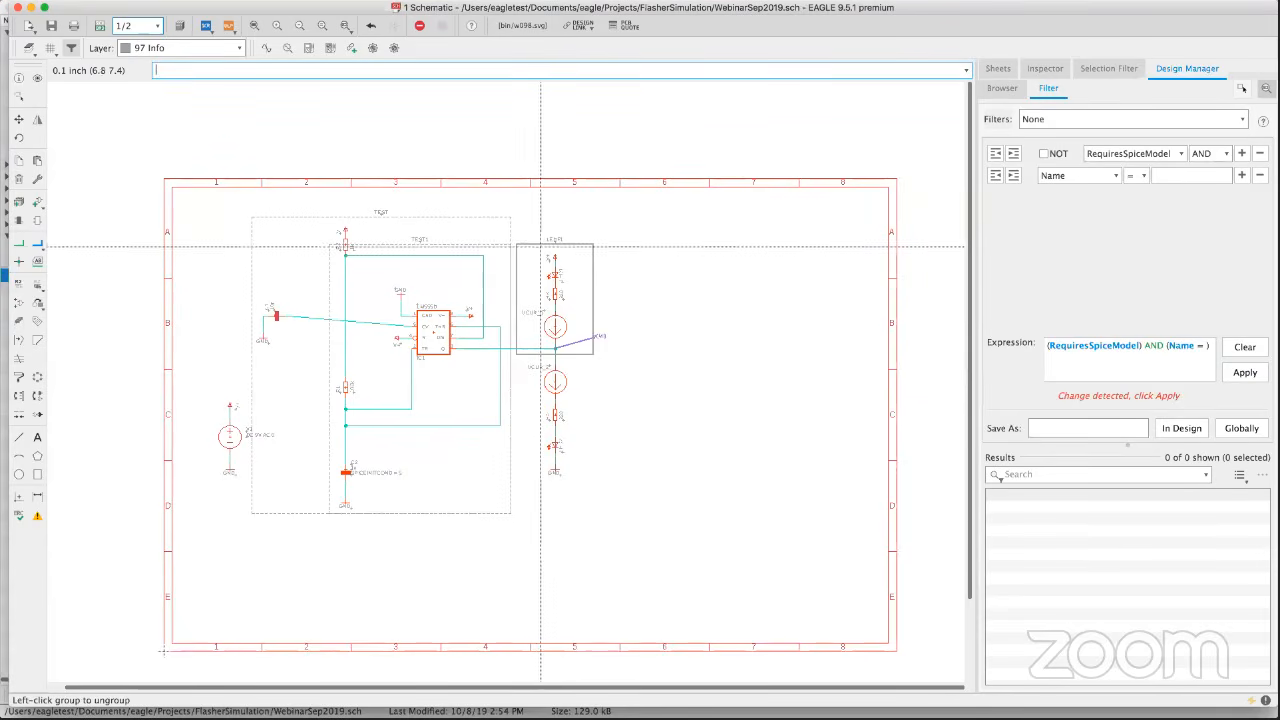
pyautogui.rightClick(545, 243)
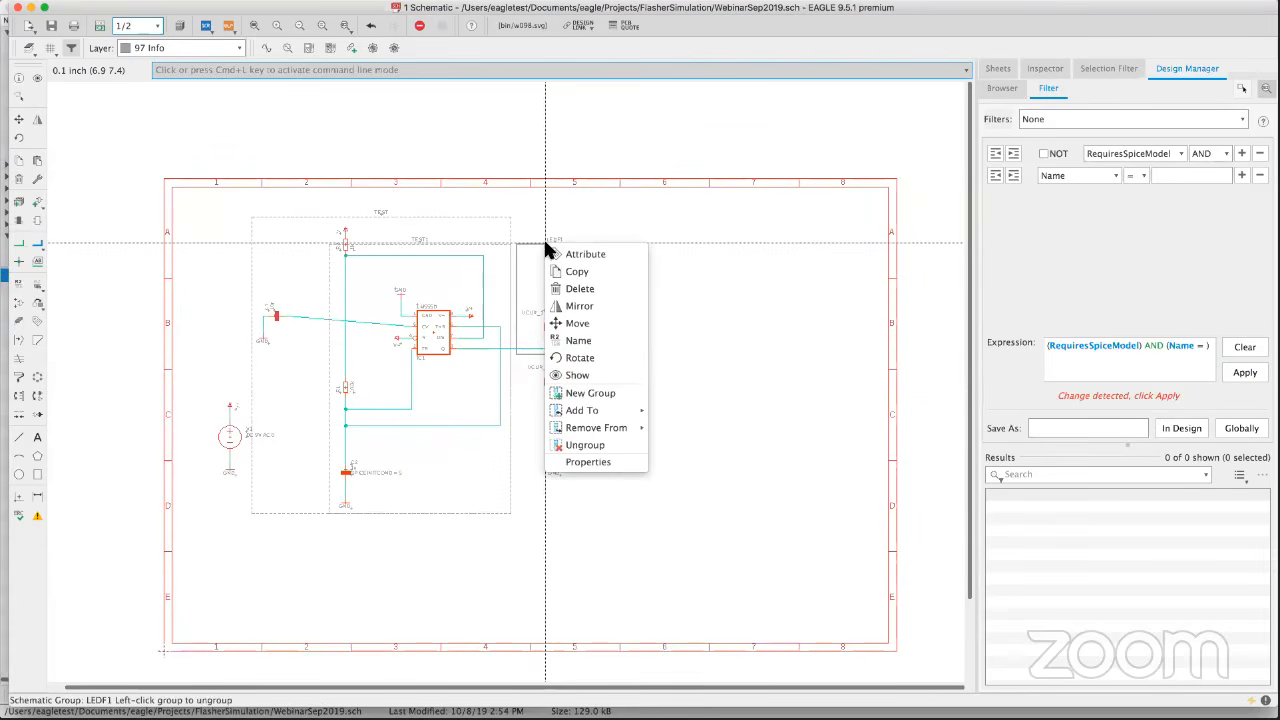
pyautogui.click(588, 444)
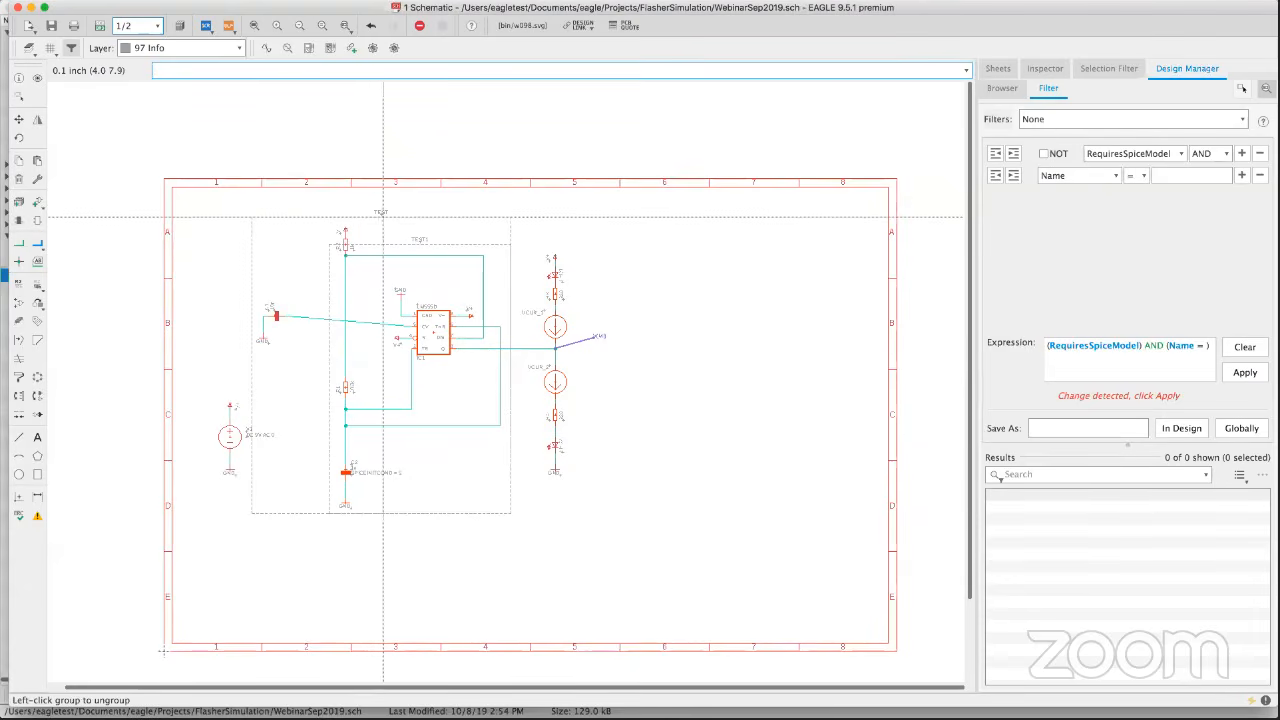
# Ungroup the TEST and TEST1 groups around the timer circuit, and save the schematic.
pyautogui.rightClick(381, 215)
pyautogui.click(425, 401)
pyautogui.rightClick(420, 241)
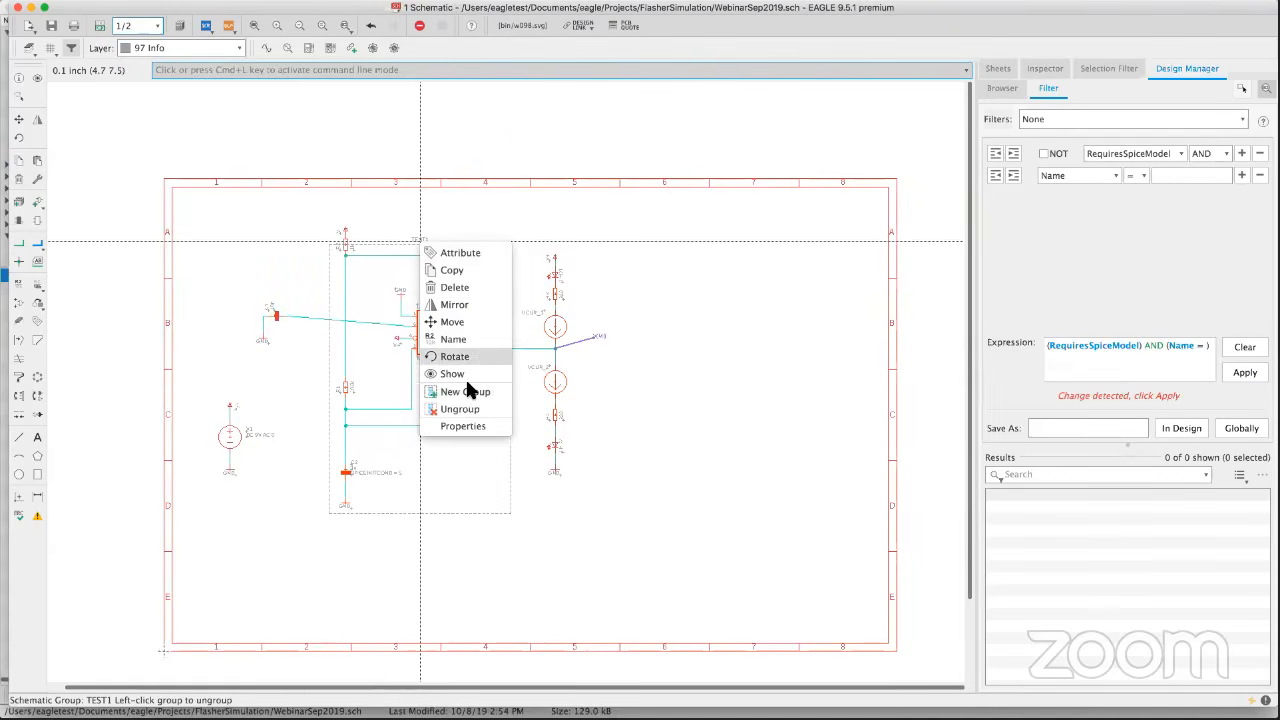
pyautogui.click(445, 409)
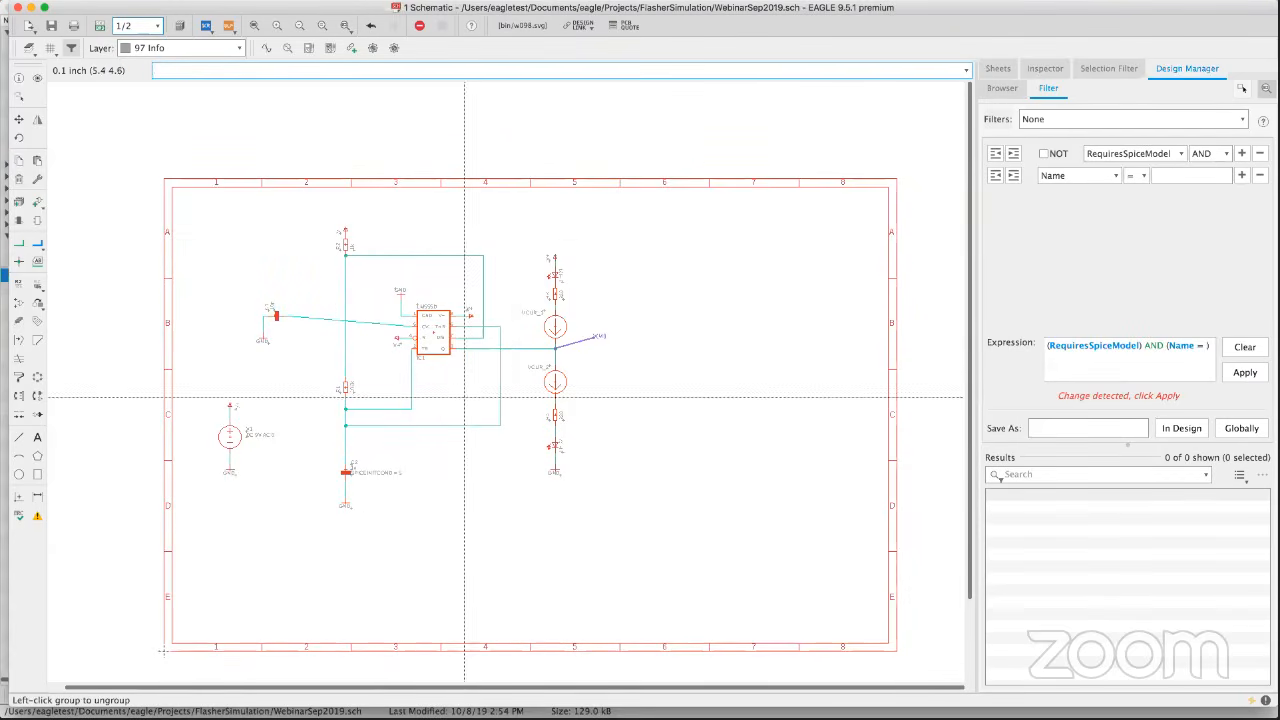
pyautogui.click(51, 25)
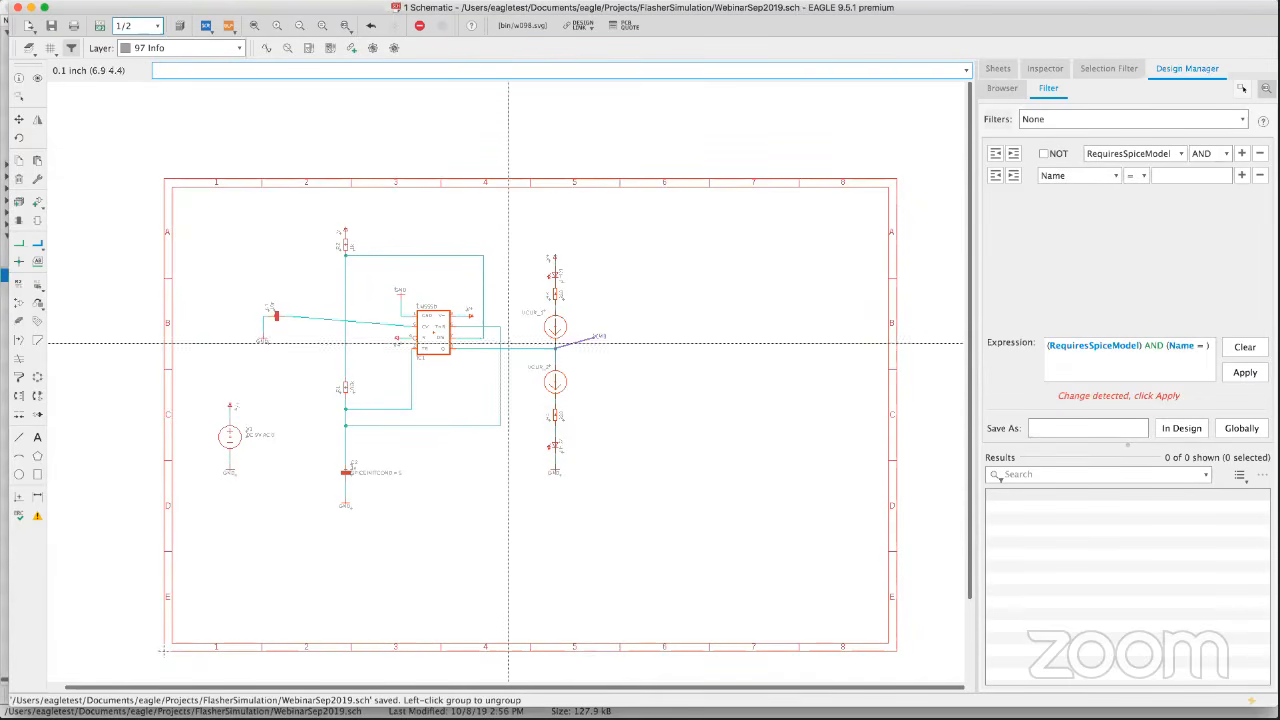
# Try to generate a design block from a selection of the LED branch at the timer's output.
pyautogui.click(40, 119)
pyautogui.moveTo(508, 244); pyautogui.dragTo(620, 495)
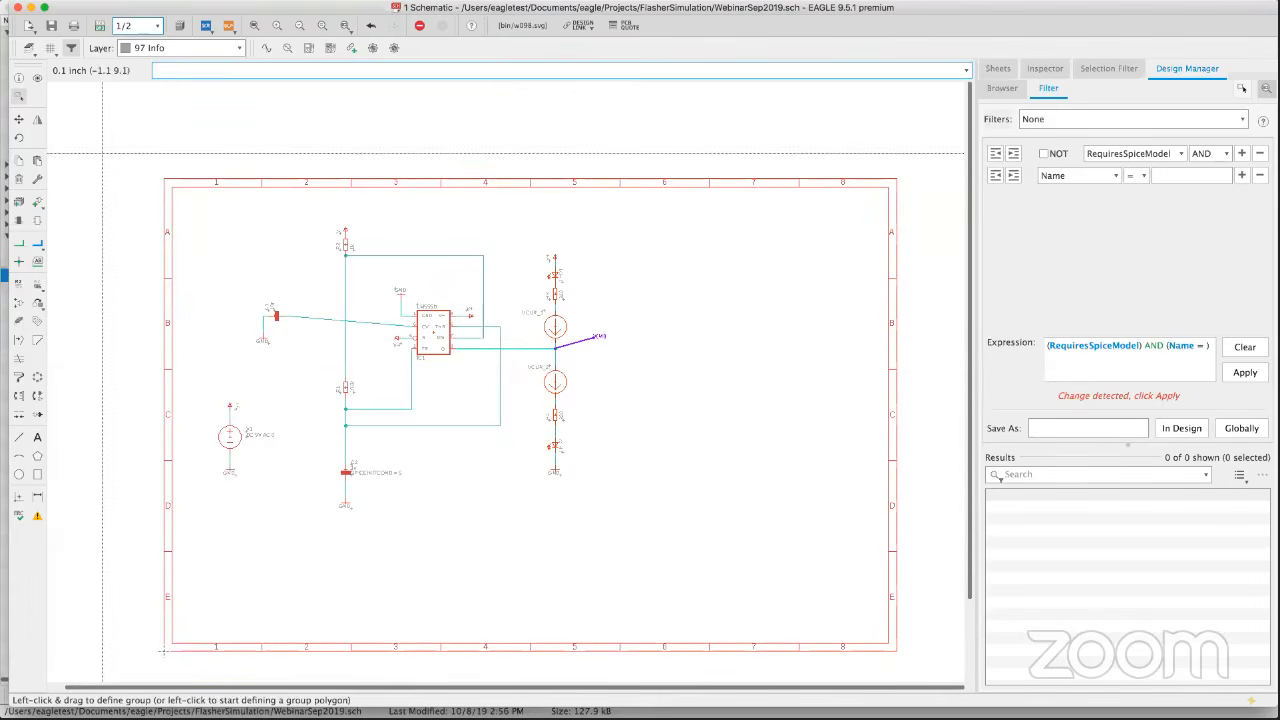
pyautogui.click(86, 7)
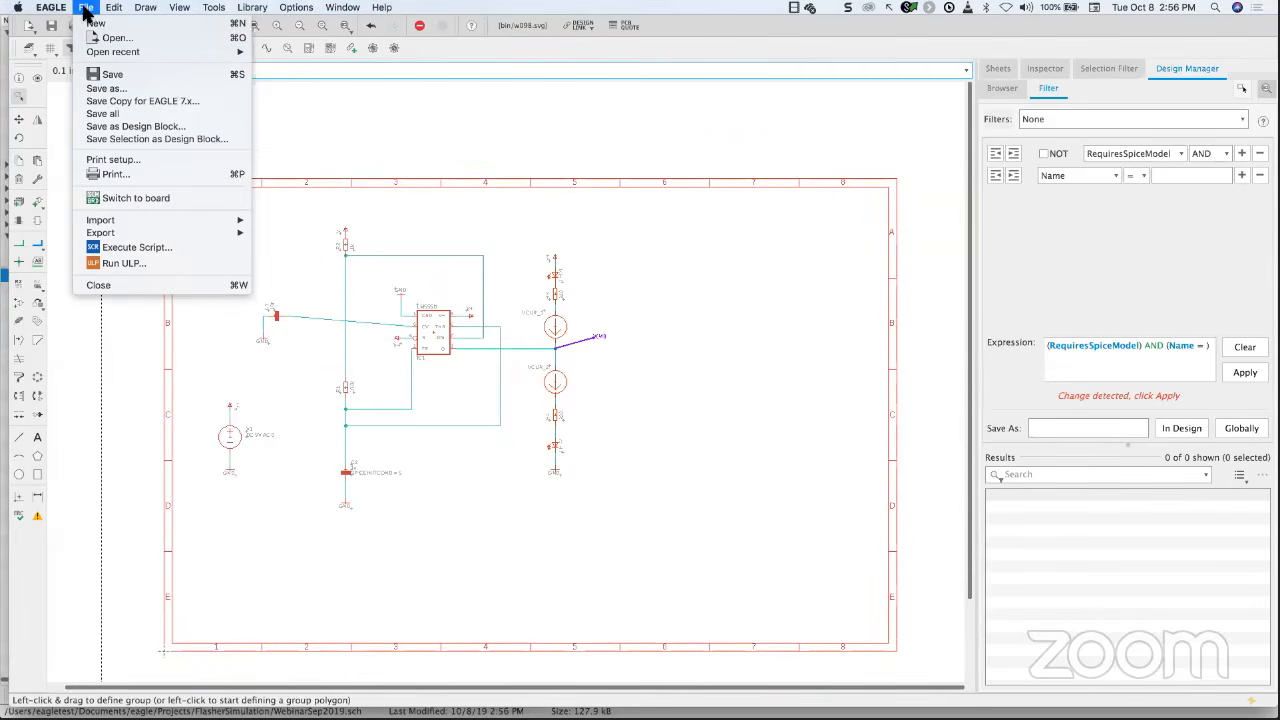
pyautogui.click(181, 140)
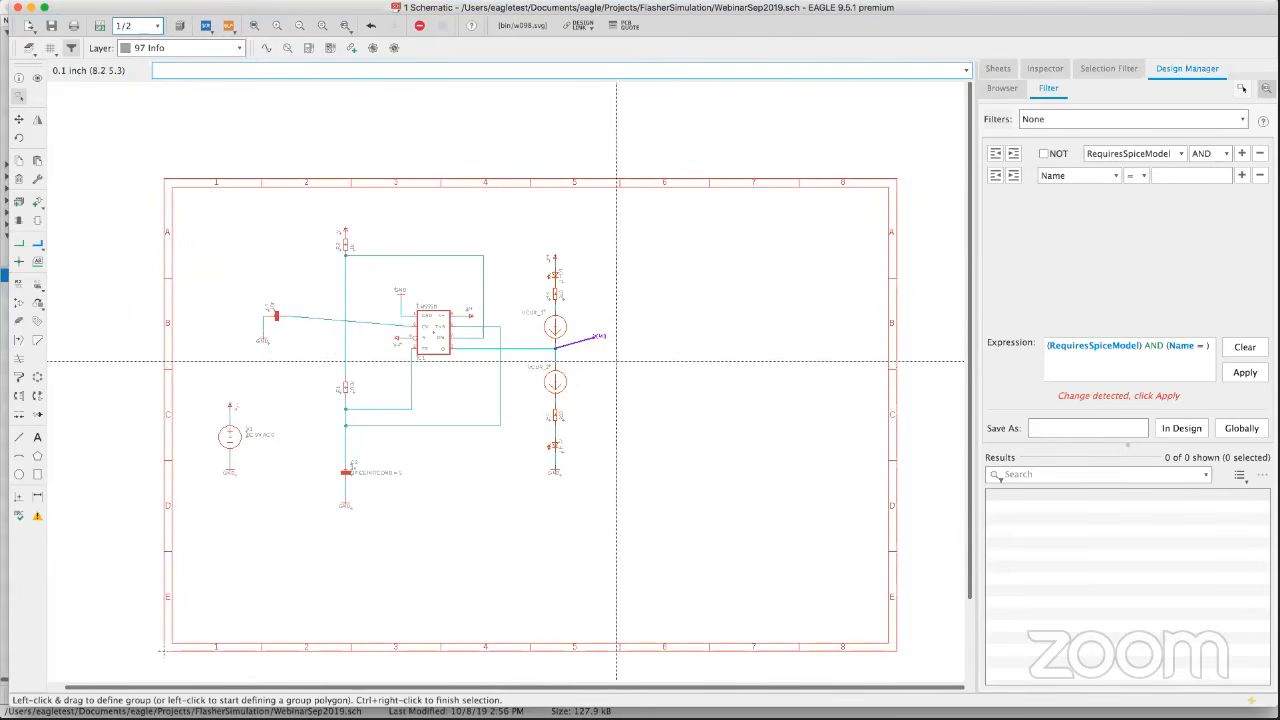
pyautogui.rightClick(556, 333)
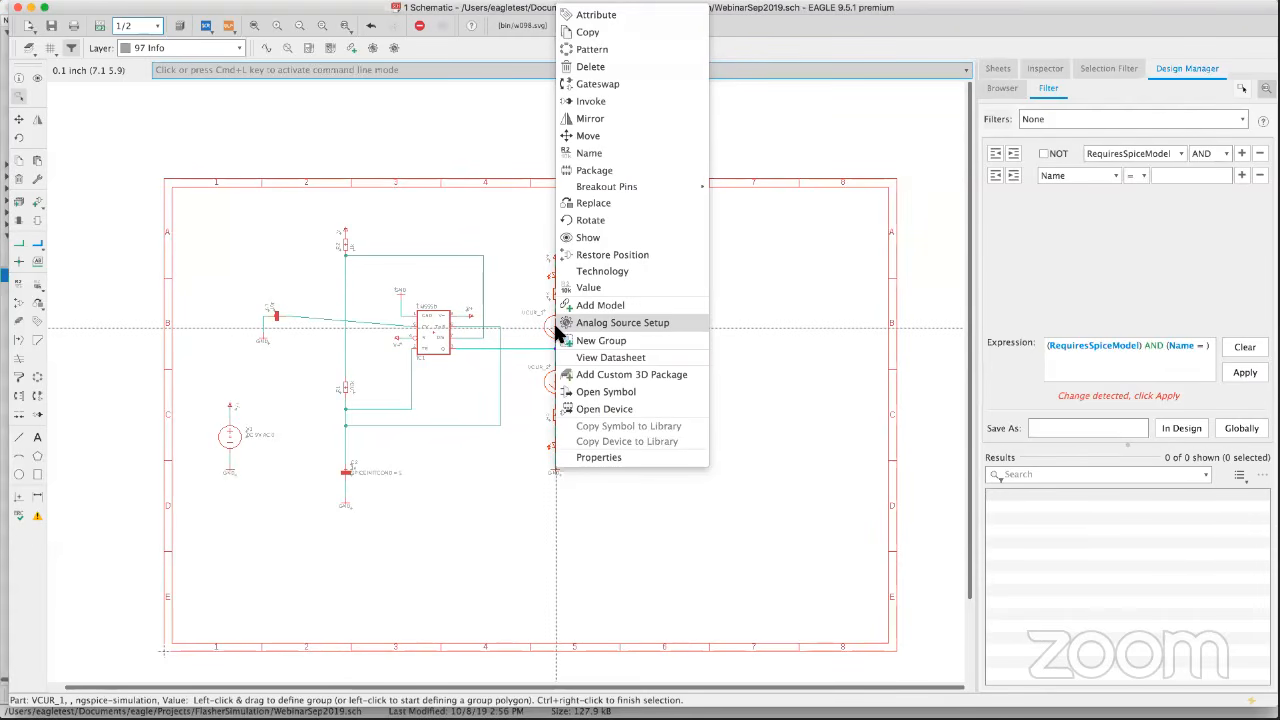
pyautogui.click(557, 327)
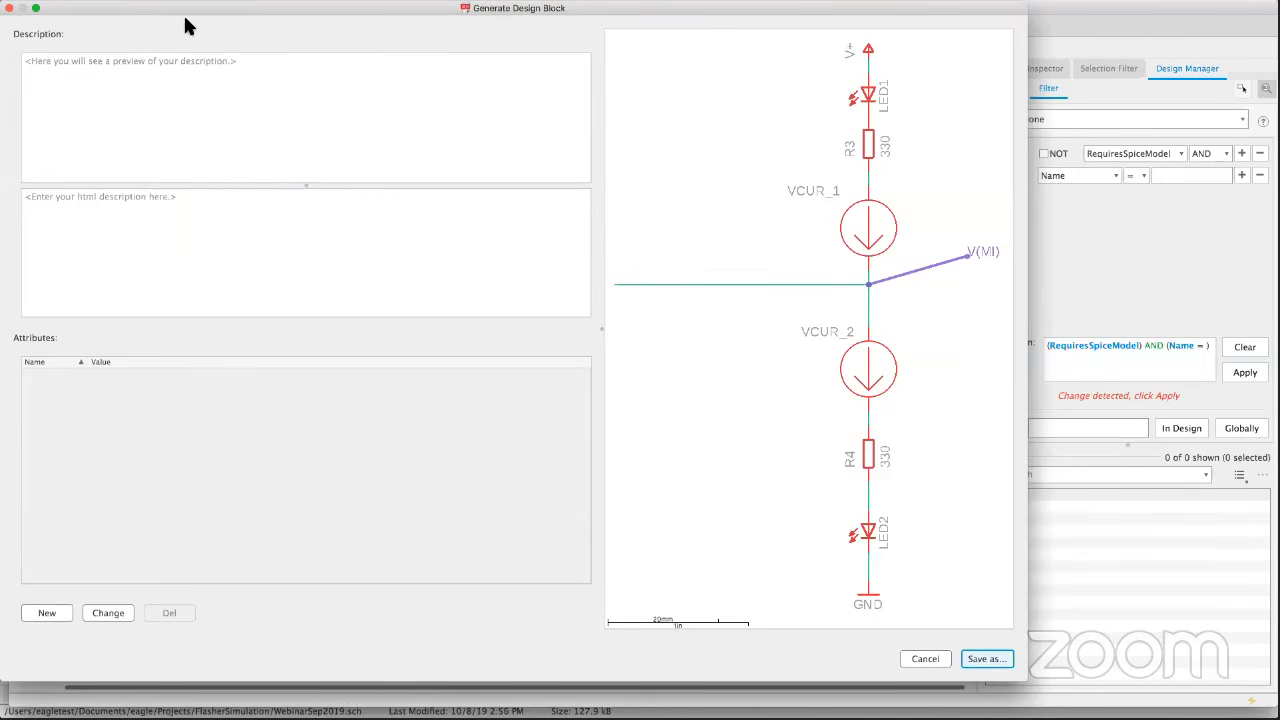
pyautogui.moveTo(191, 7); pyautogui.dragTo(262, 37)
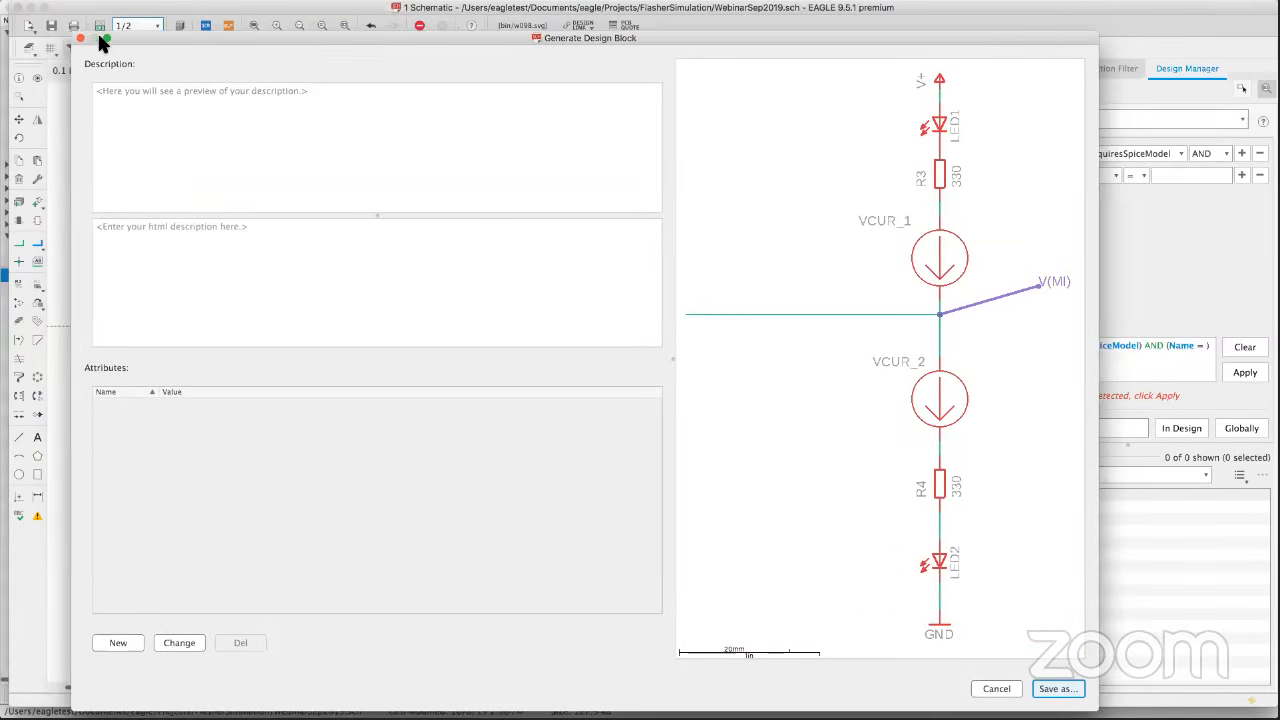
pyautogui.moveTo(116, 56); pyautogui.dragTo(351, 142)
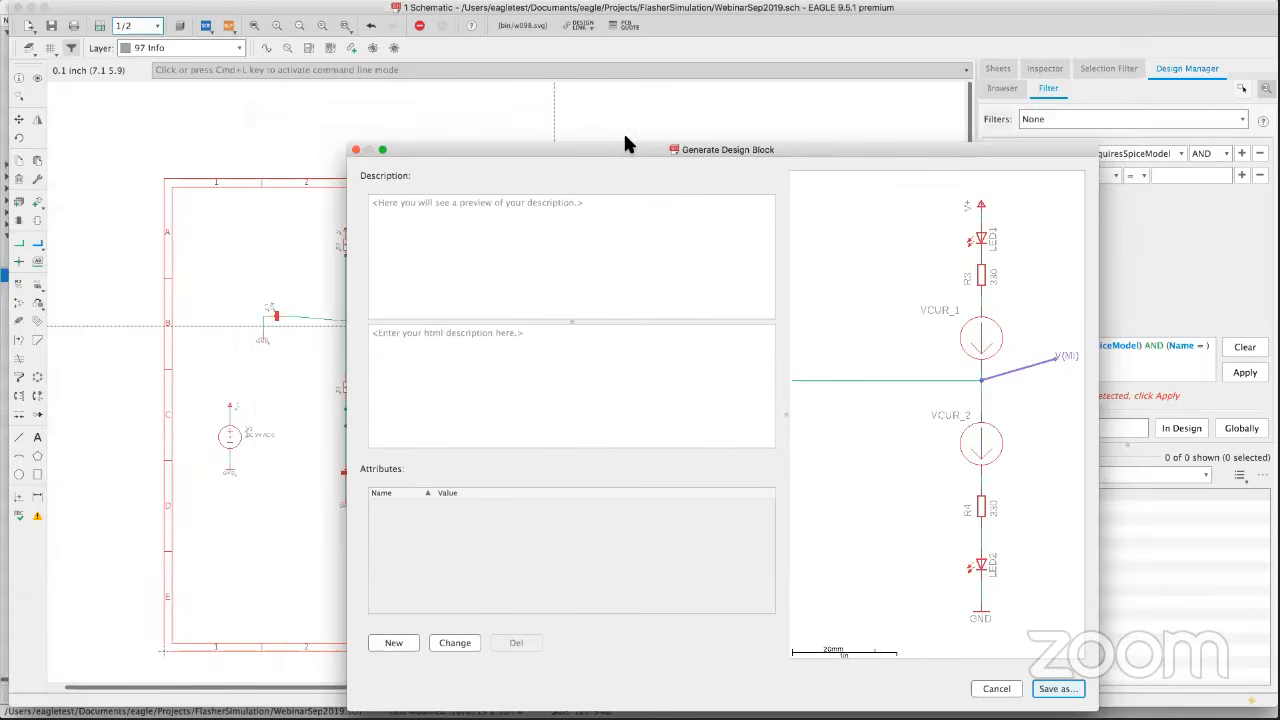
pyautogui.moveTo(617, 142); pyautogui.dragTo(525, 34)
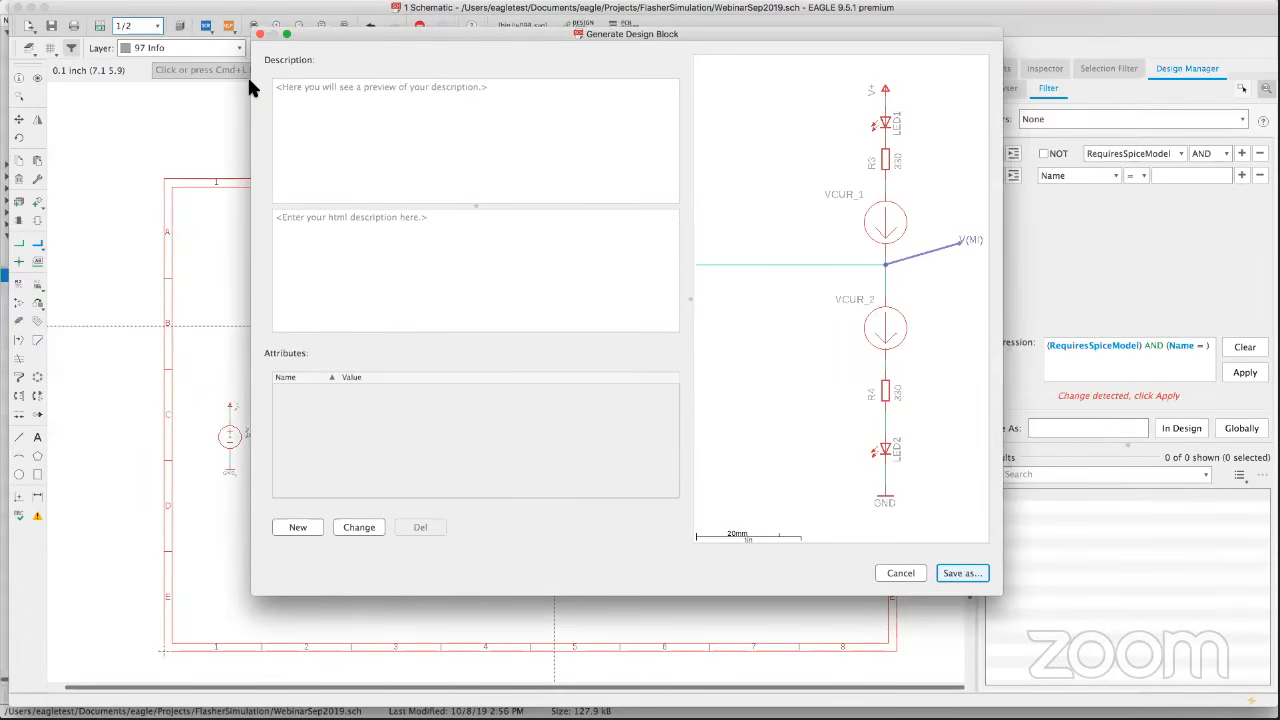
pyautogui.click(260, 34)
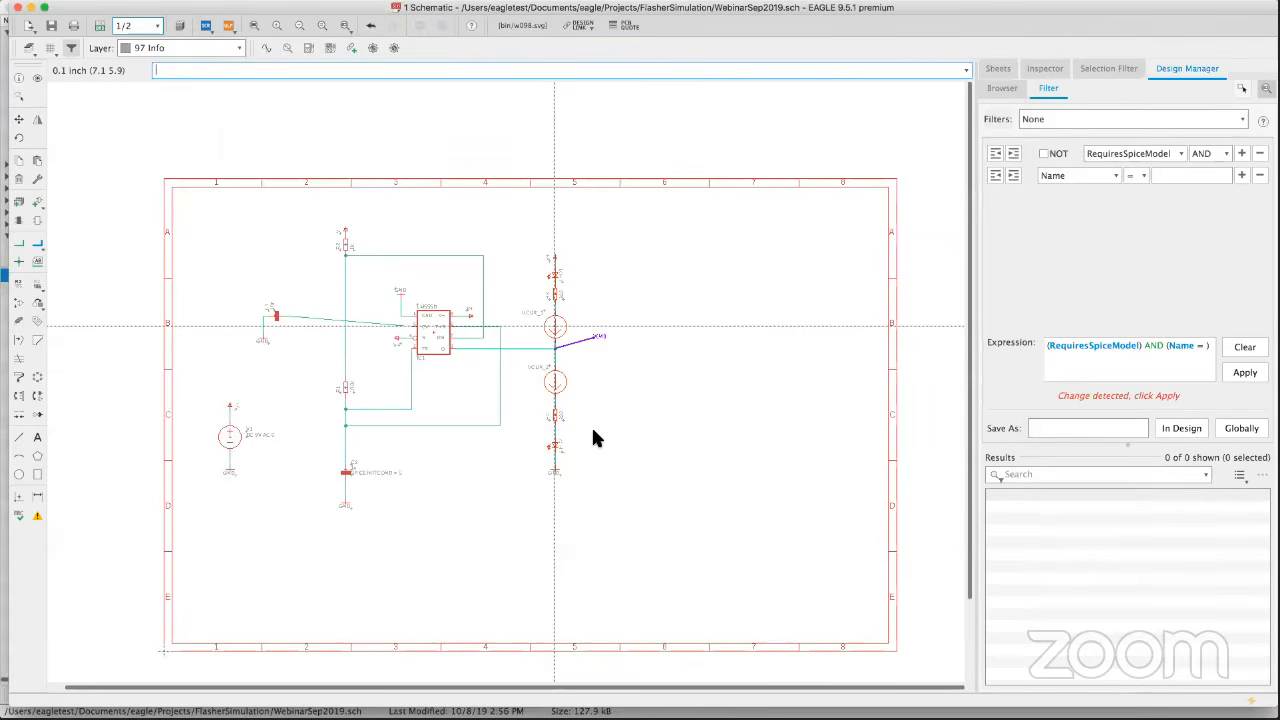
pyautogui.click(86, 7)
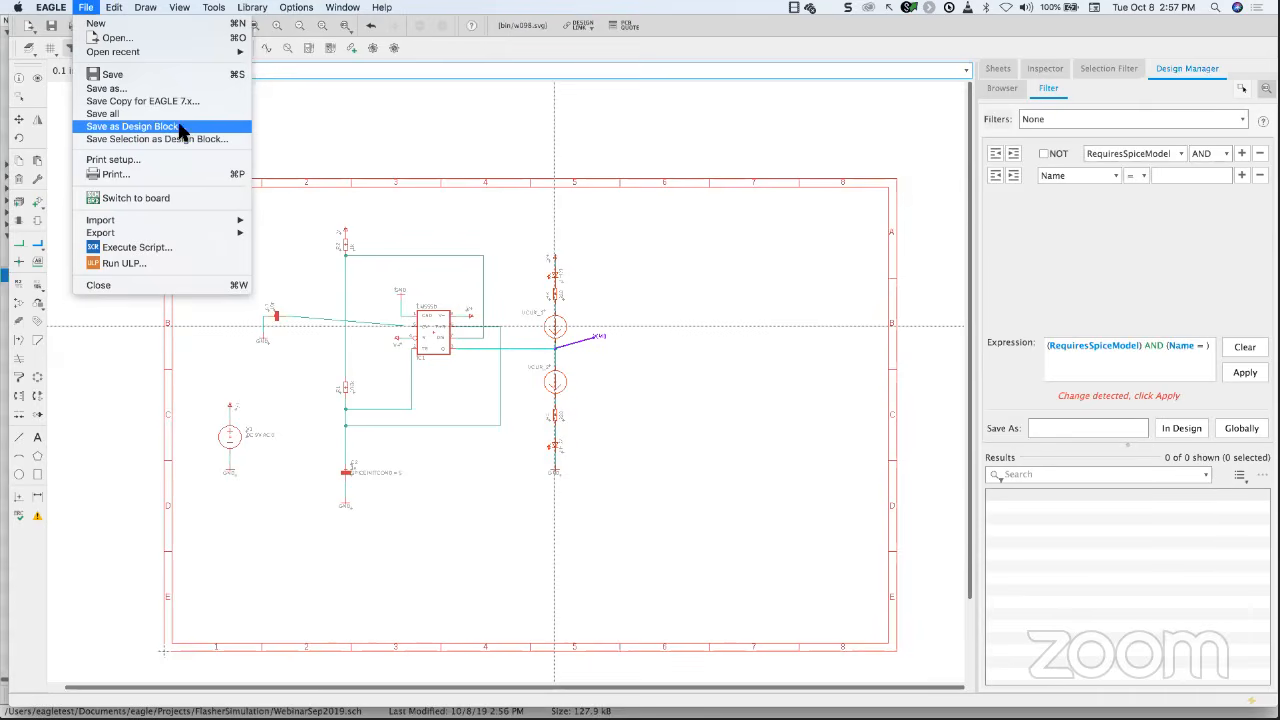
pyautogui.click(114, 139)
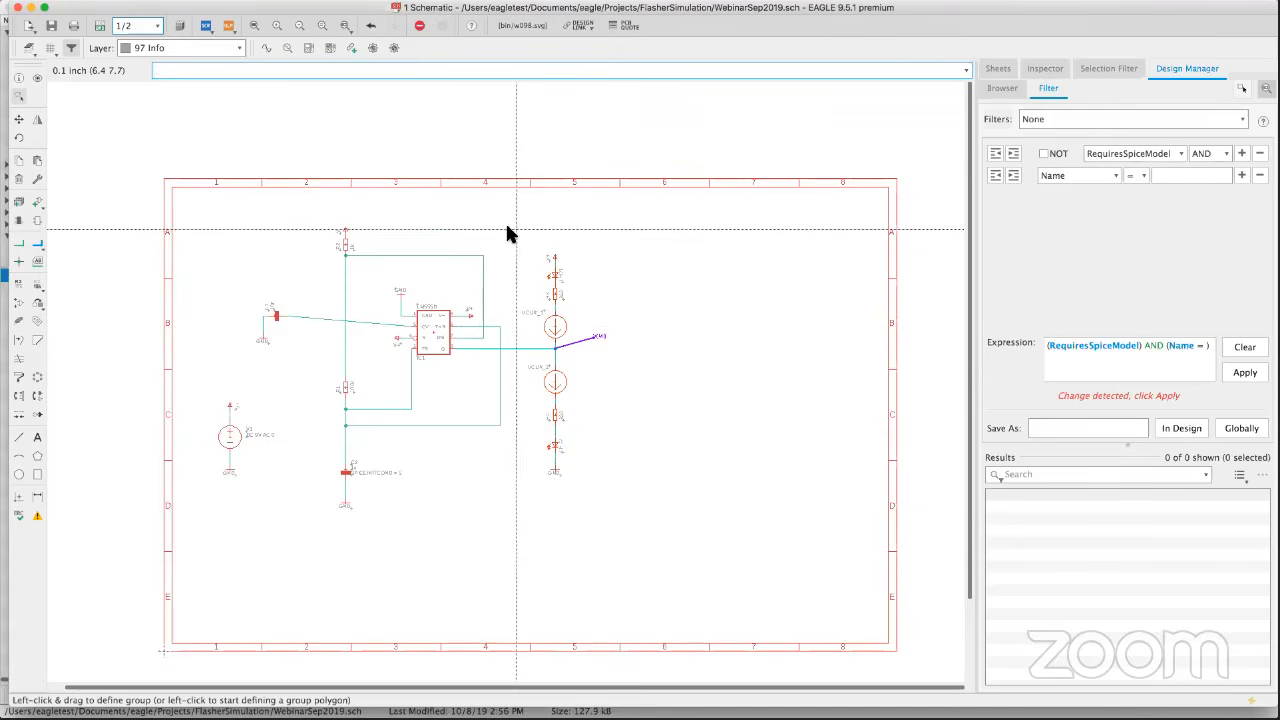
pyautogui.moveTo(582, 494); pyautogui.dragTo(621, 490)
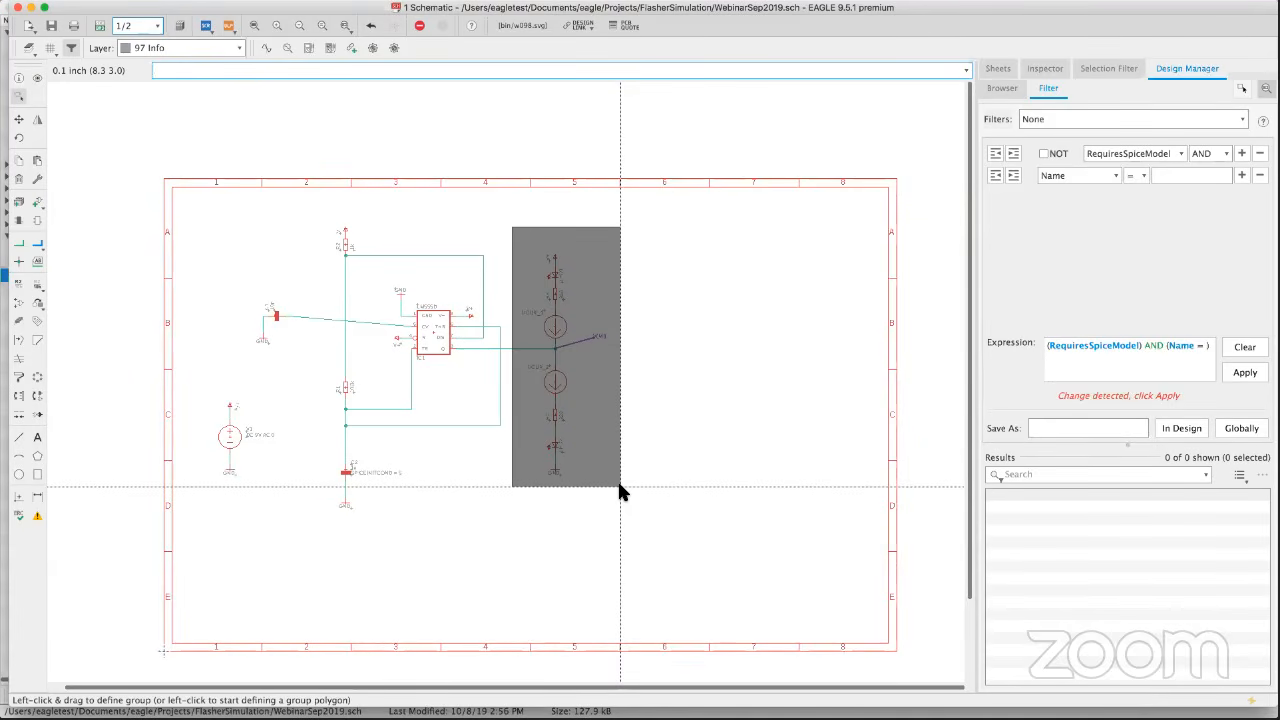
pyautogui.moveTo(620, 490); pyautogui.dragTo(617, 486)
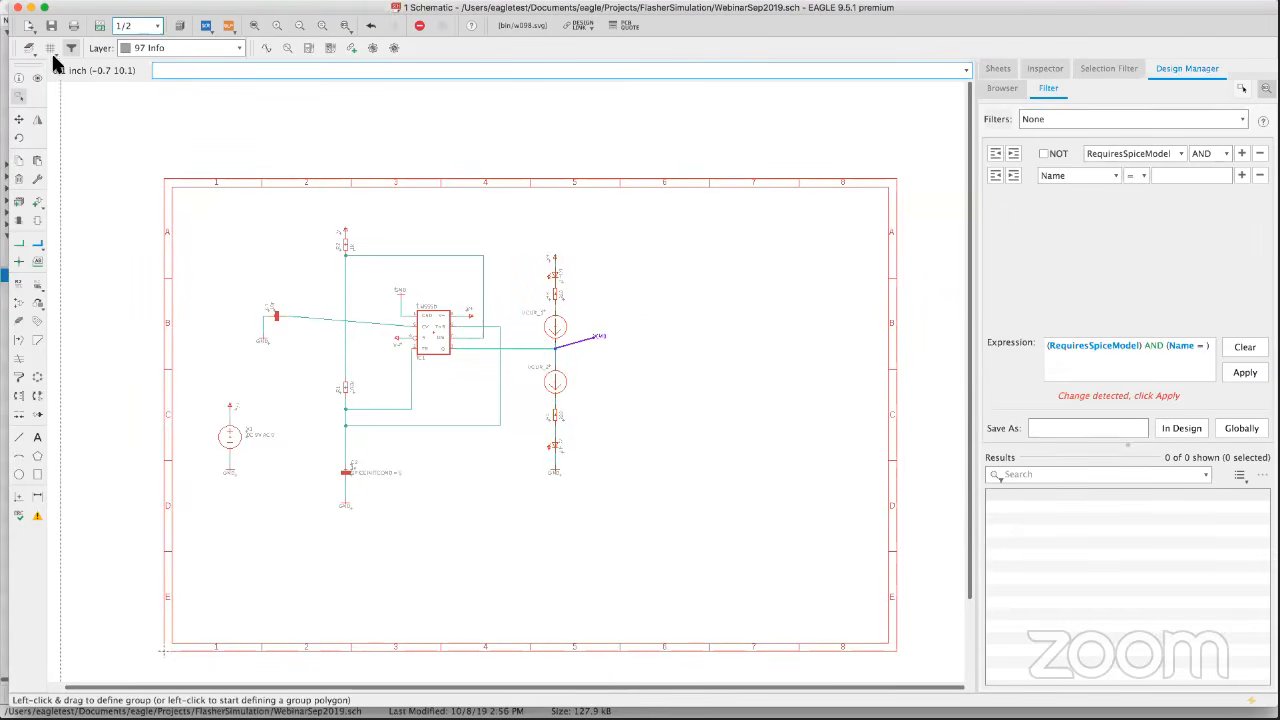
pyautogui.click(86, 7)
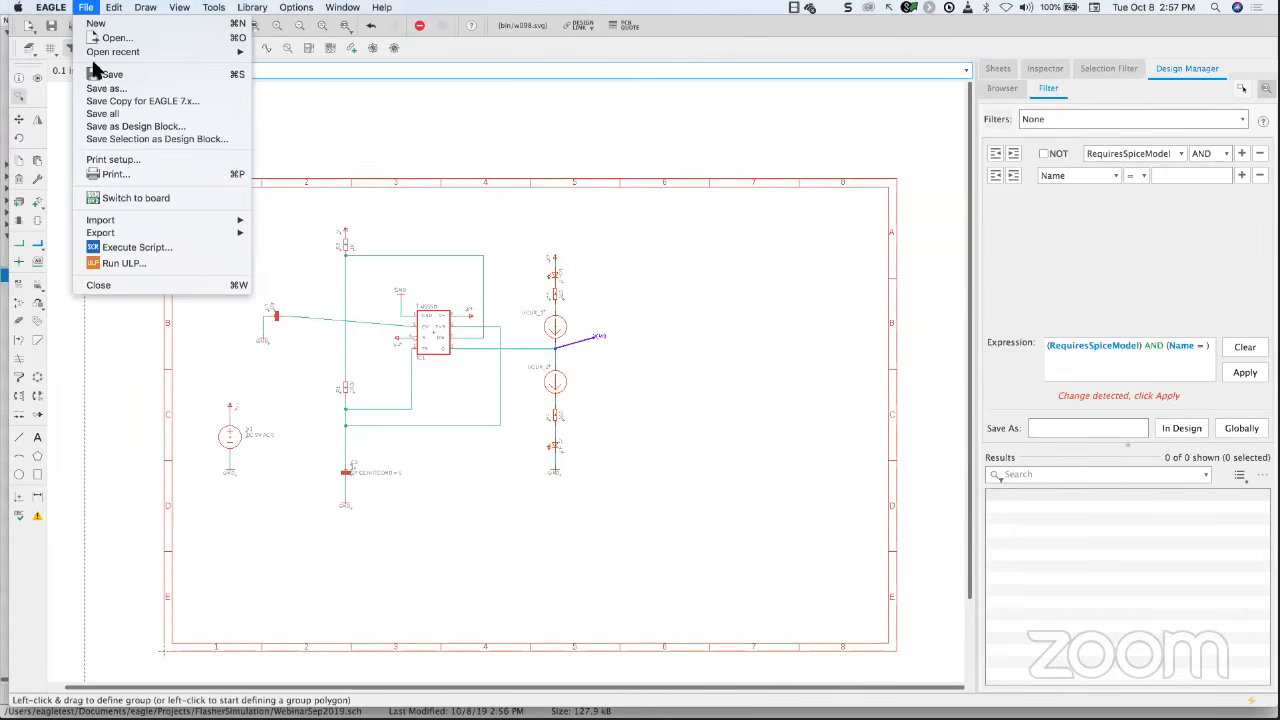
pyautogui.click(116, 139)
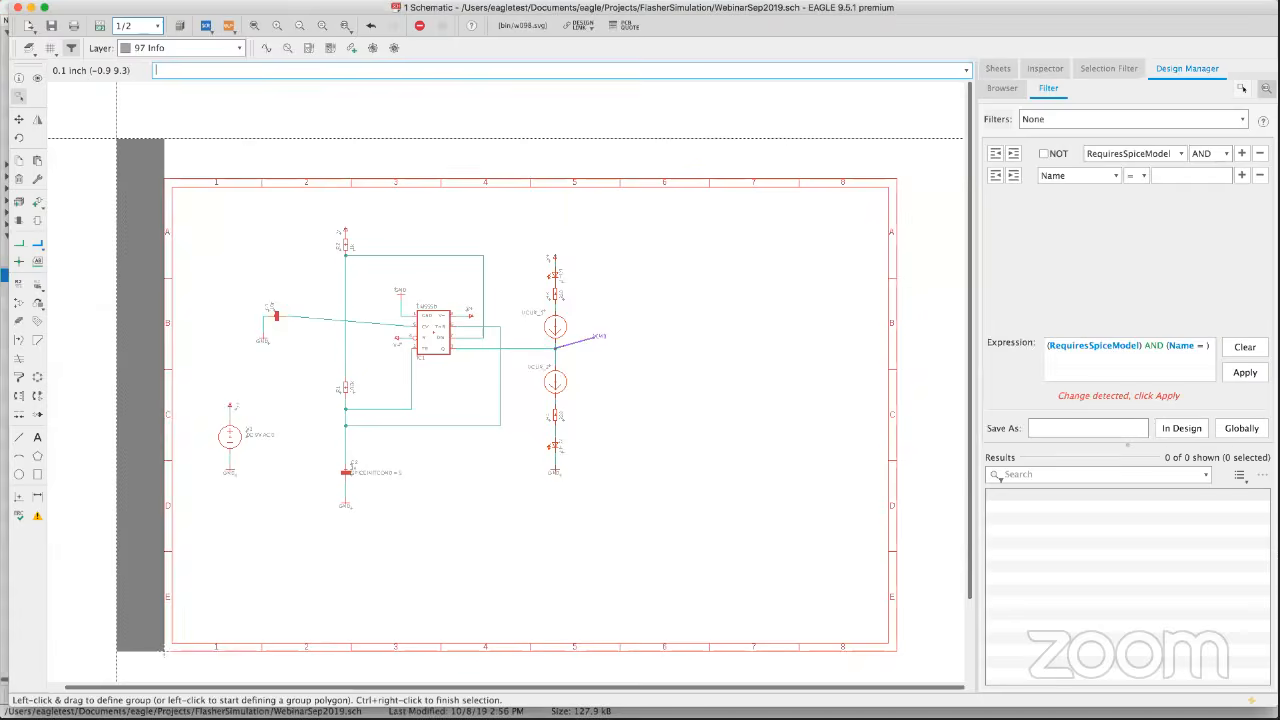
pyautogui.press('Escape')
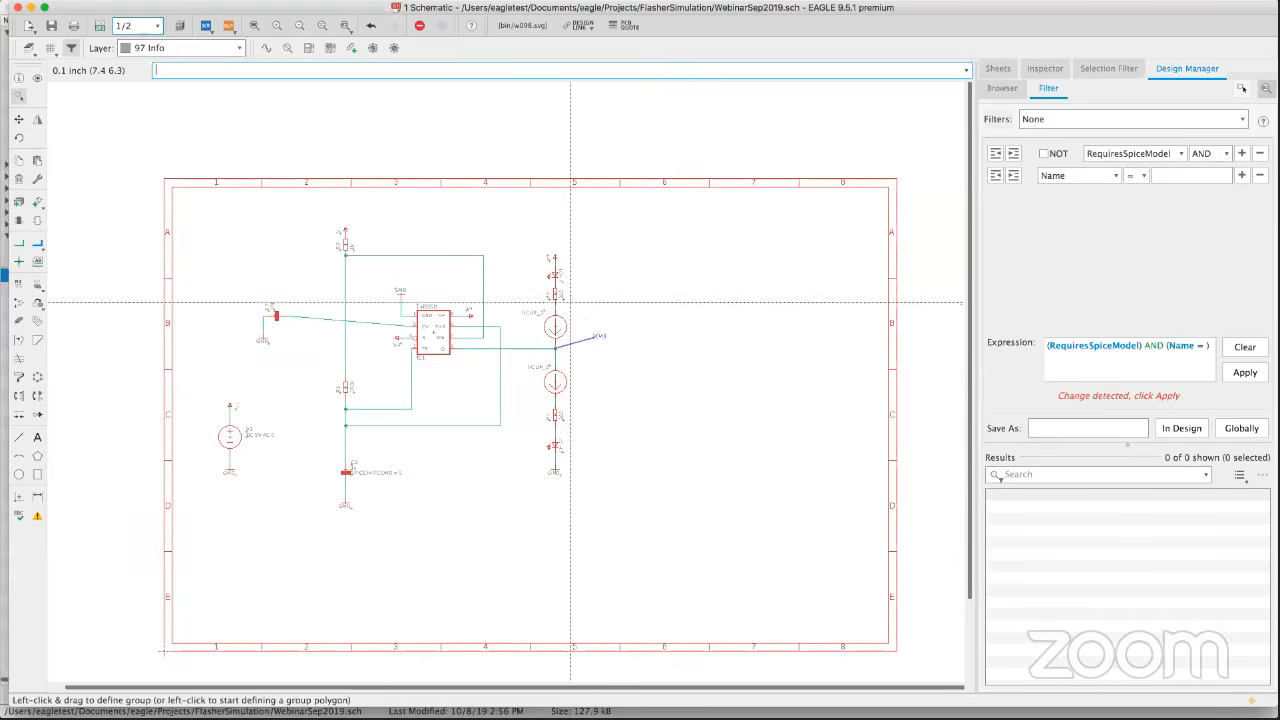
# Start generating a design block from a selection spanning the timer circuit and the LED branch.
pyautogui.moveTo(514, 243); pyautogui.dragTo(616, 554)
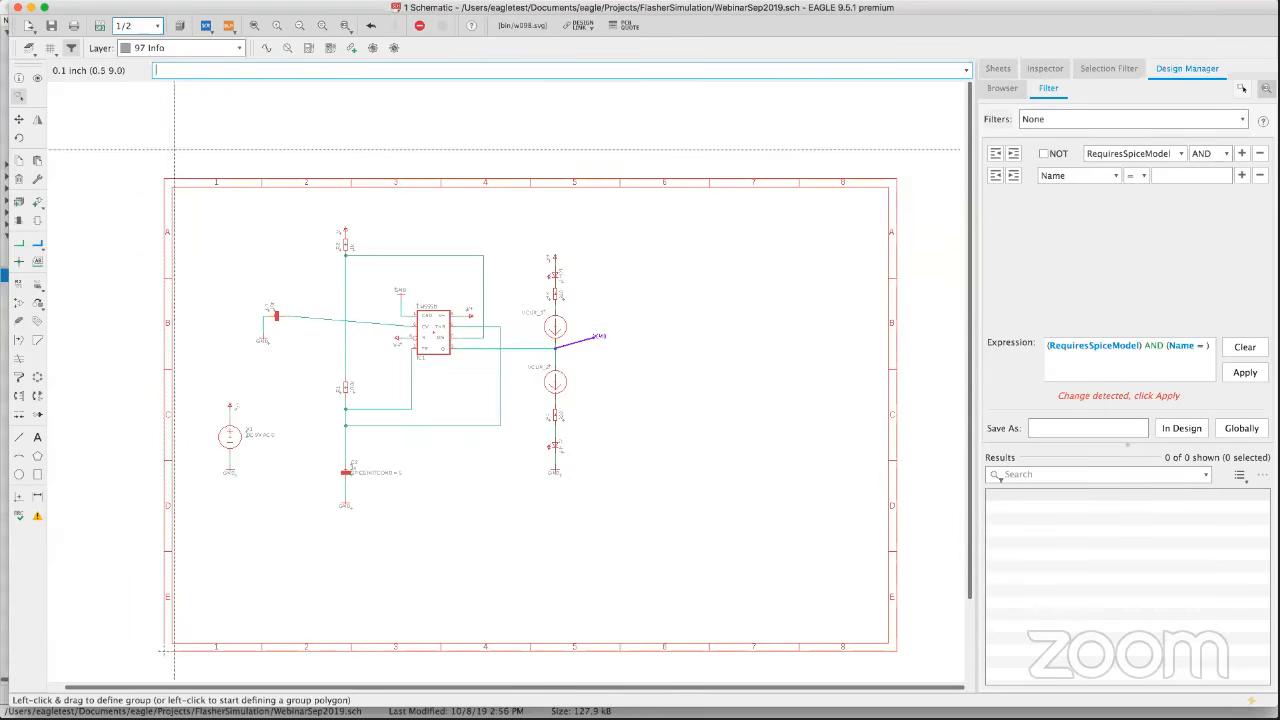
pyautogui.click(86, 7)
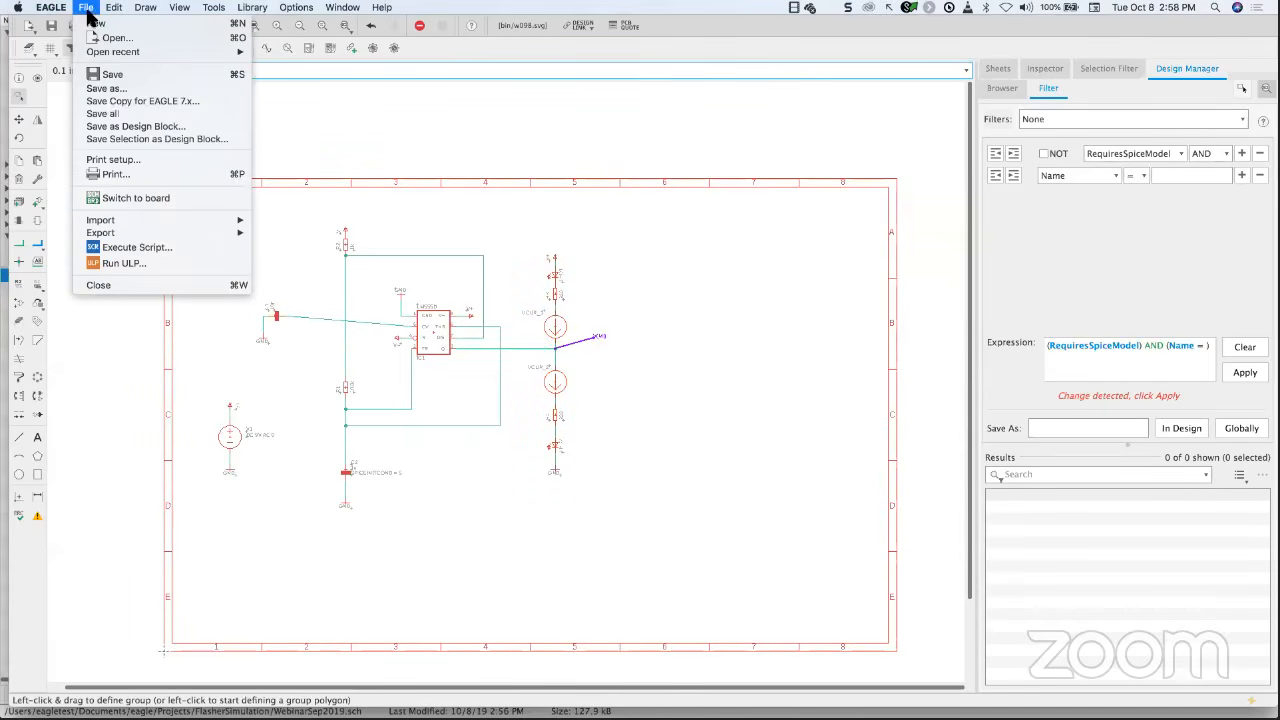
pyautogui.click(128, 140)
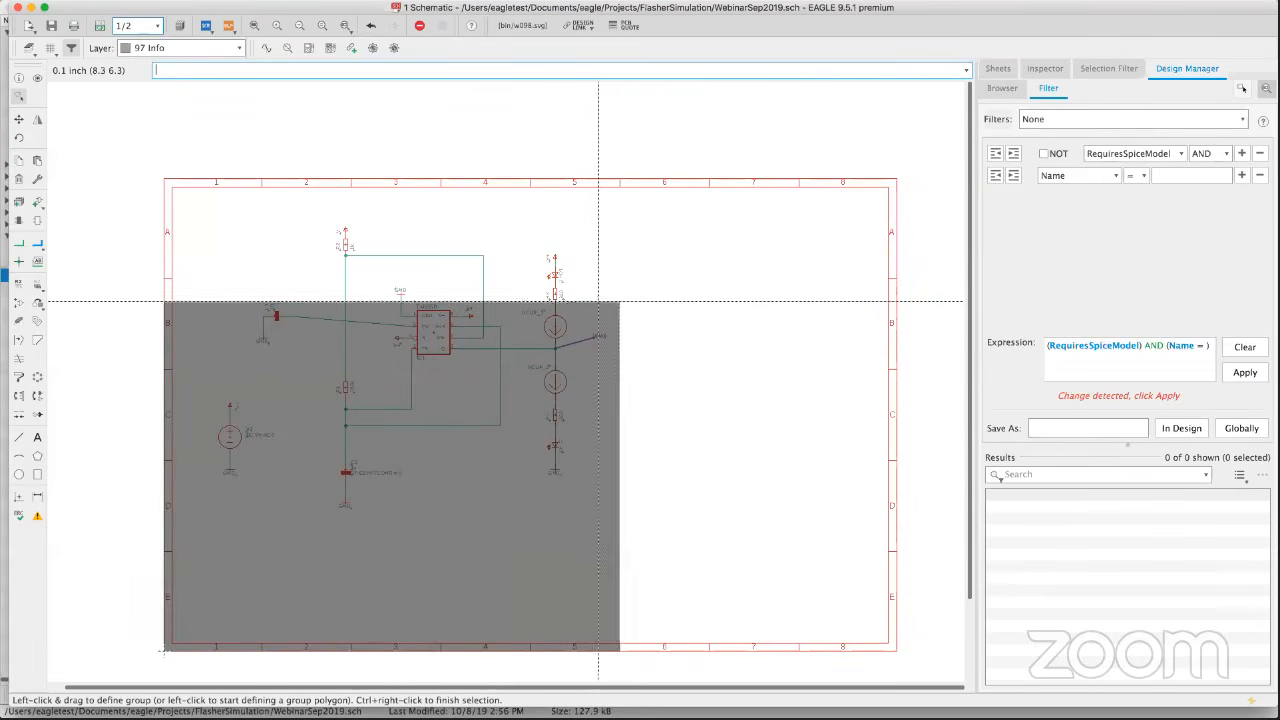
pyautogui.click(562, 296)
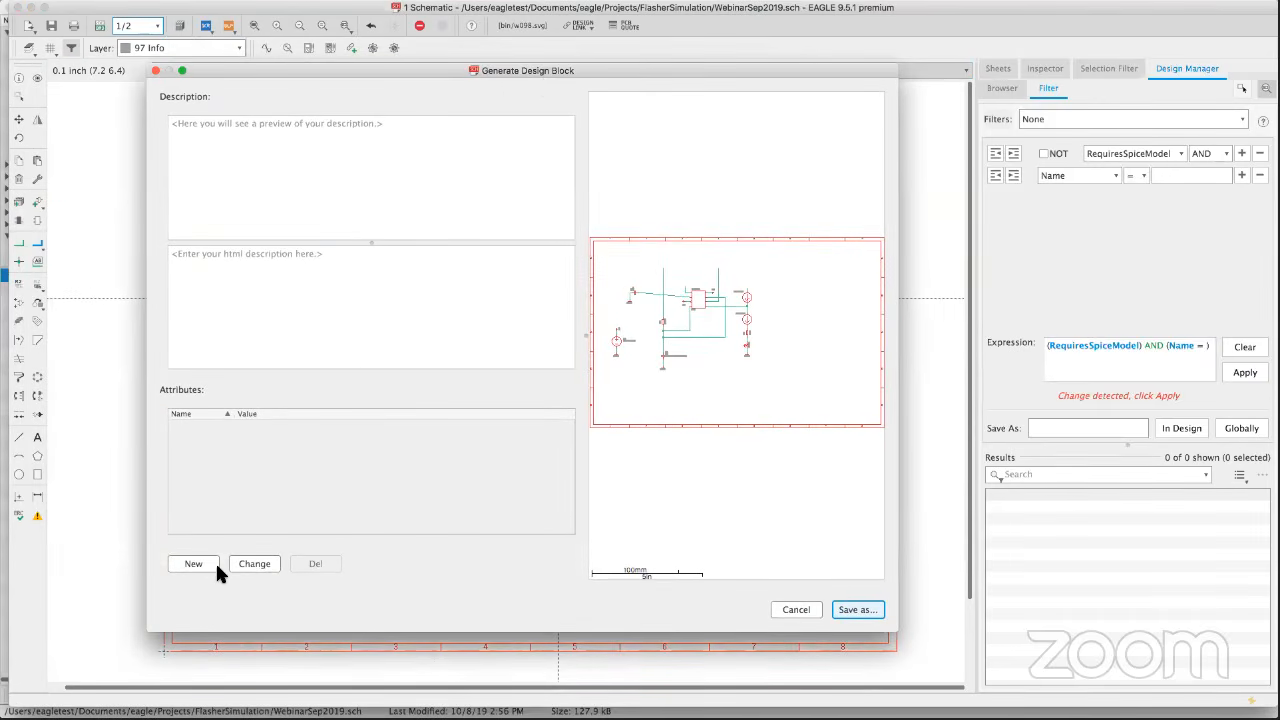
# Add the attribute WEBINAR2019 with value None, and save the block as Webinar2019 in the design blocks folder.
pyautogui.click(204, 566)
pyautogui.write('WEBINAR2019')
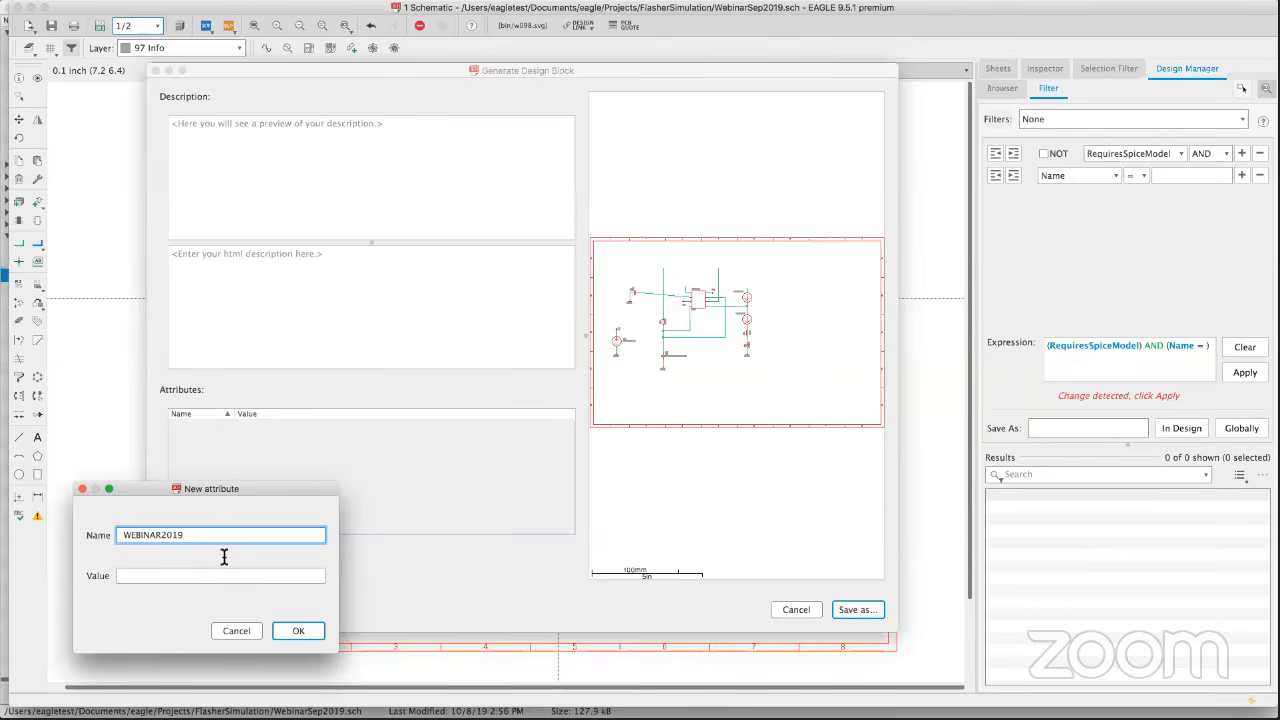
pyautogui.click(222, 574)
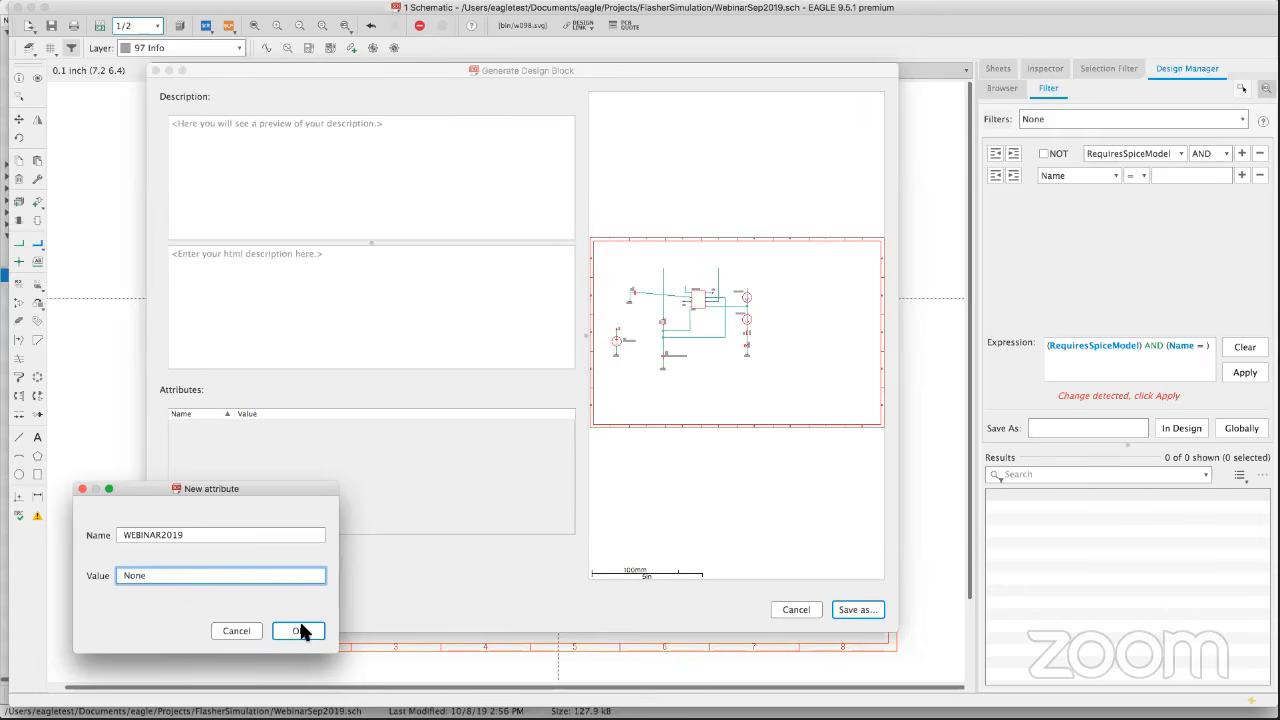
pyautogui.click(301, 632)
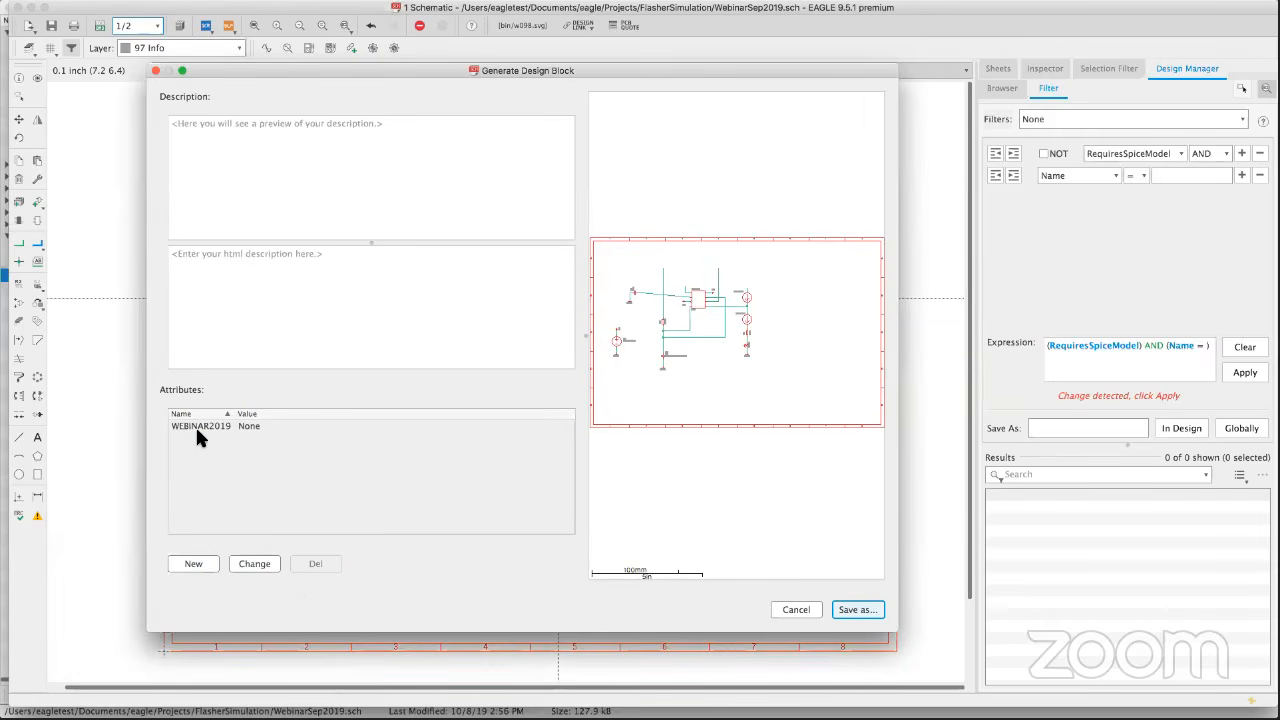
pyautogui.click(829, 606)
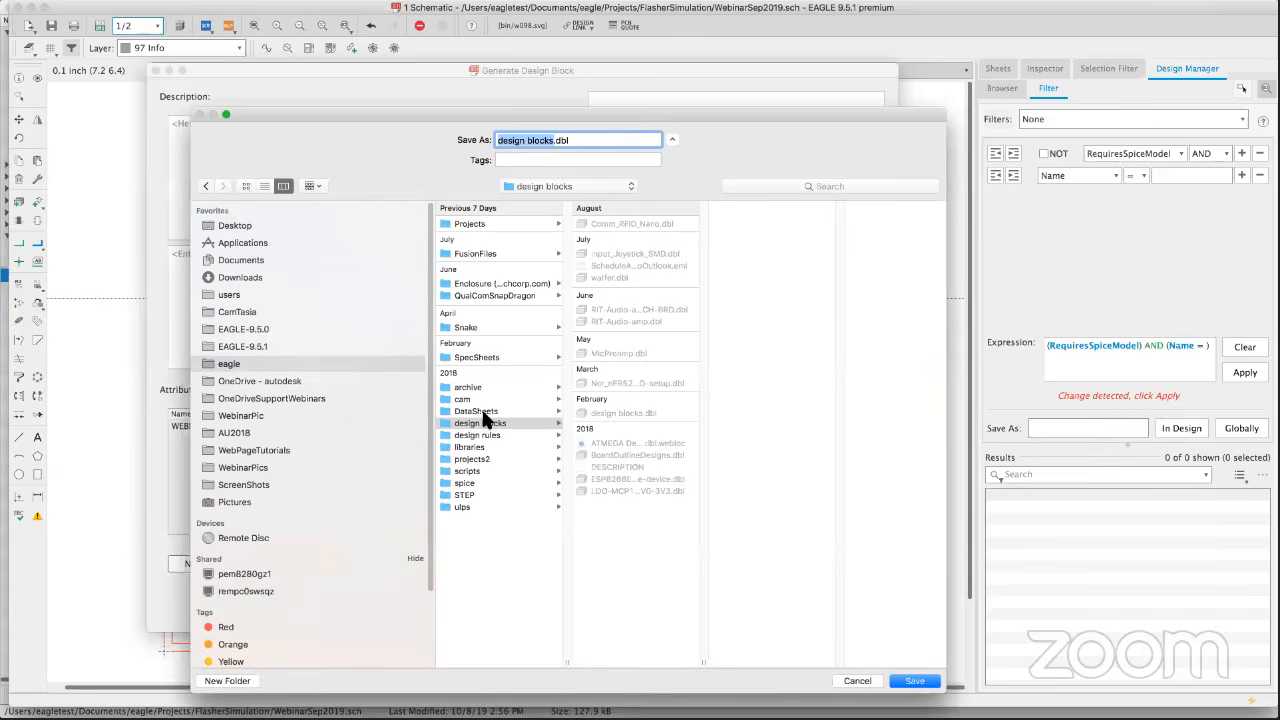
pyautogui.write('Webinar2019')
pyautogui.click(918, 682)
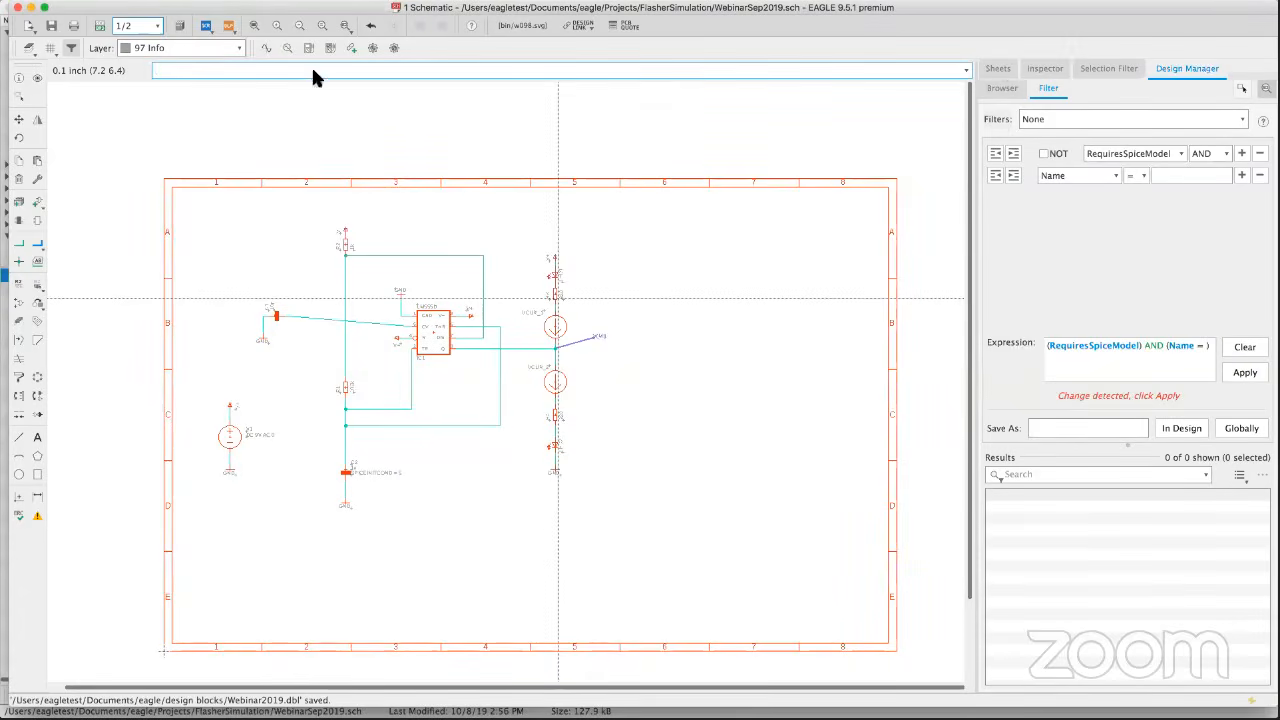
# Switch the schematic to the empty second sheet, 2/2.
pyautogui.click(157, 27)
pyautogui.click(140, 42)
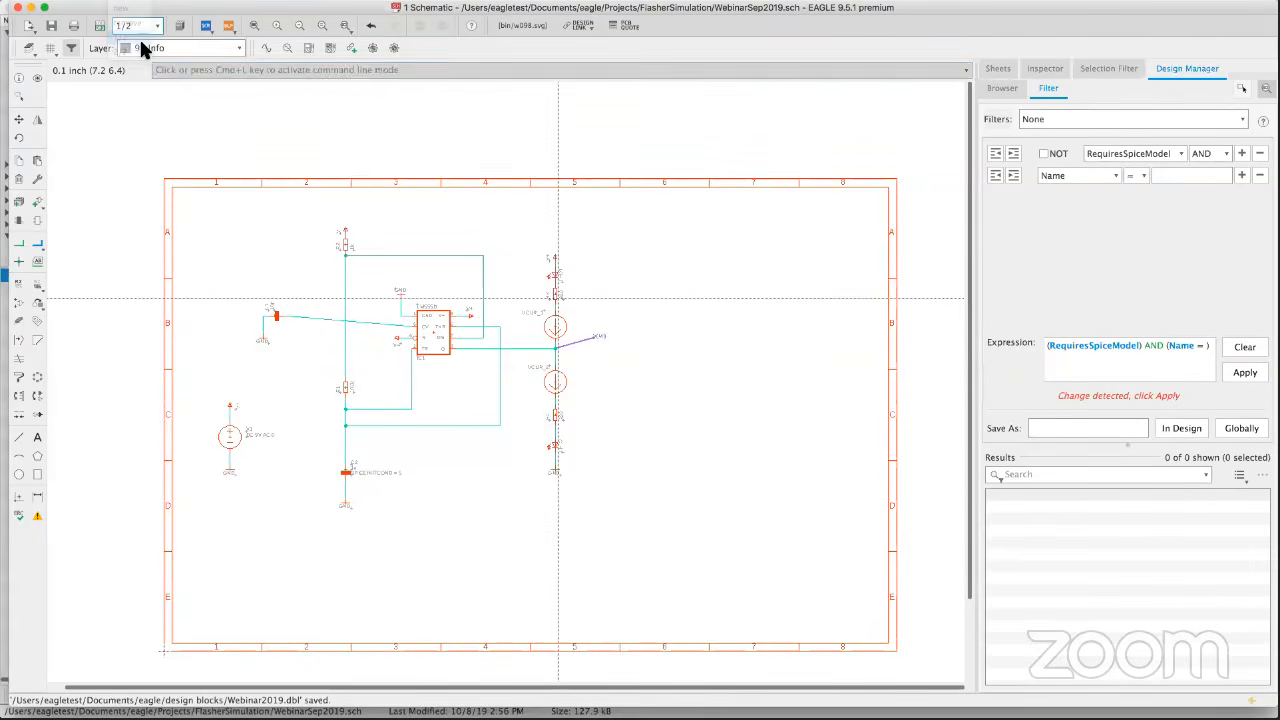
pyautogui.click(141, 44)
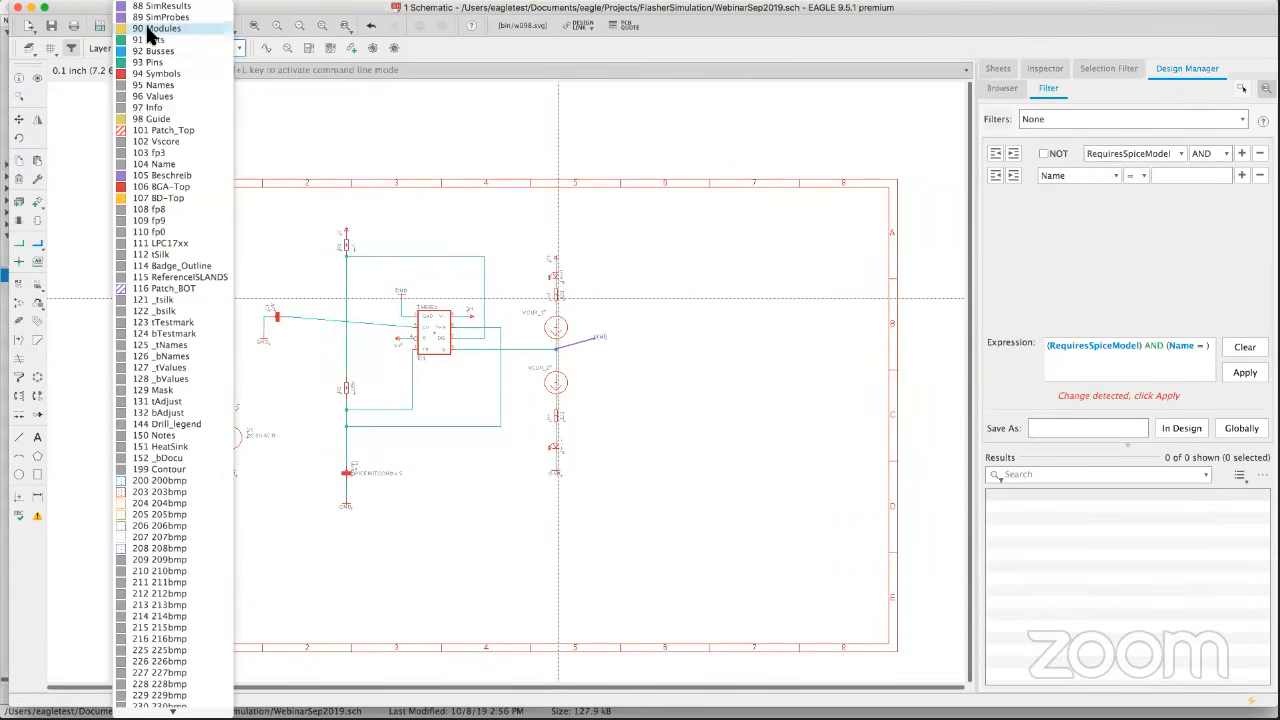
pyautogui.click(148, 29)
pyautogui.click(157, 27)
pyautogui.click(137, 49)
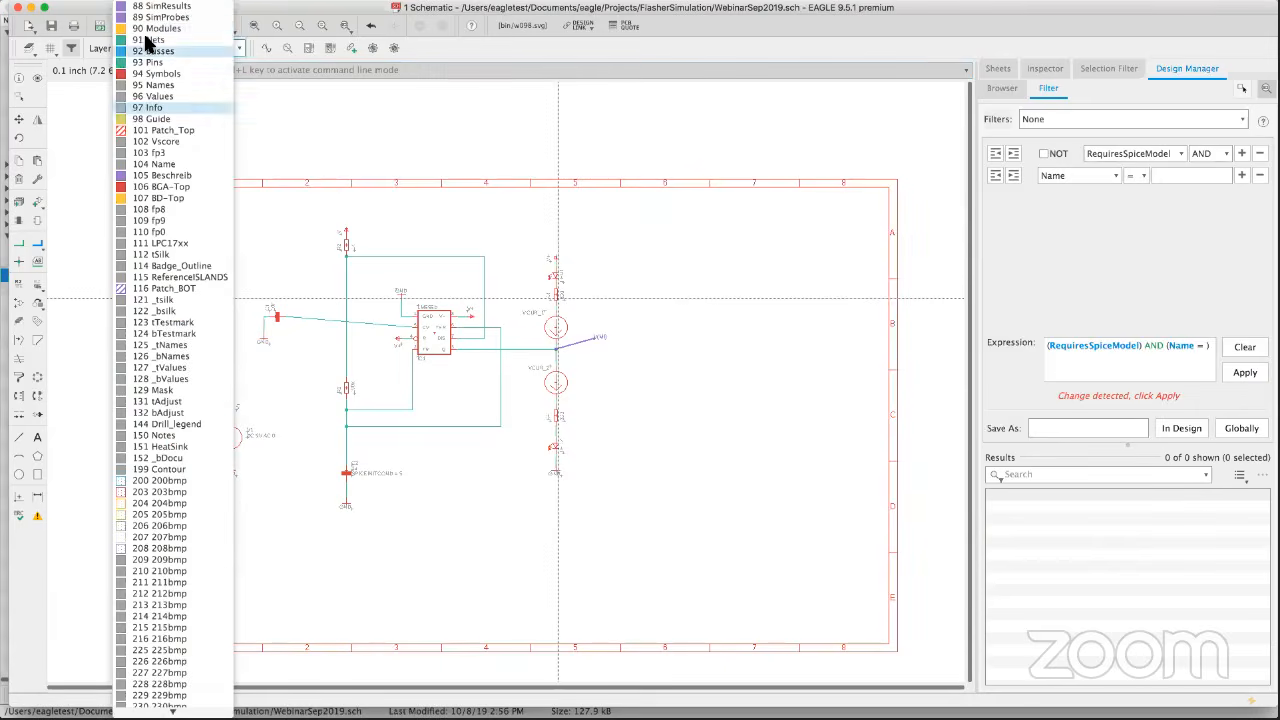
pyautogui.click(130, 31)
pyautogui.click(129, 30)
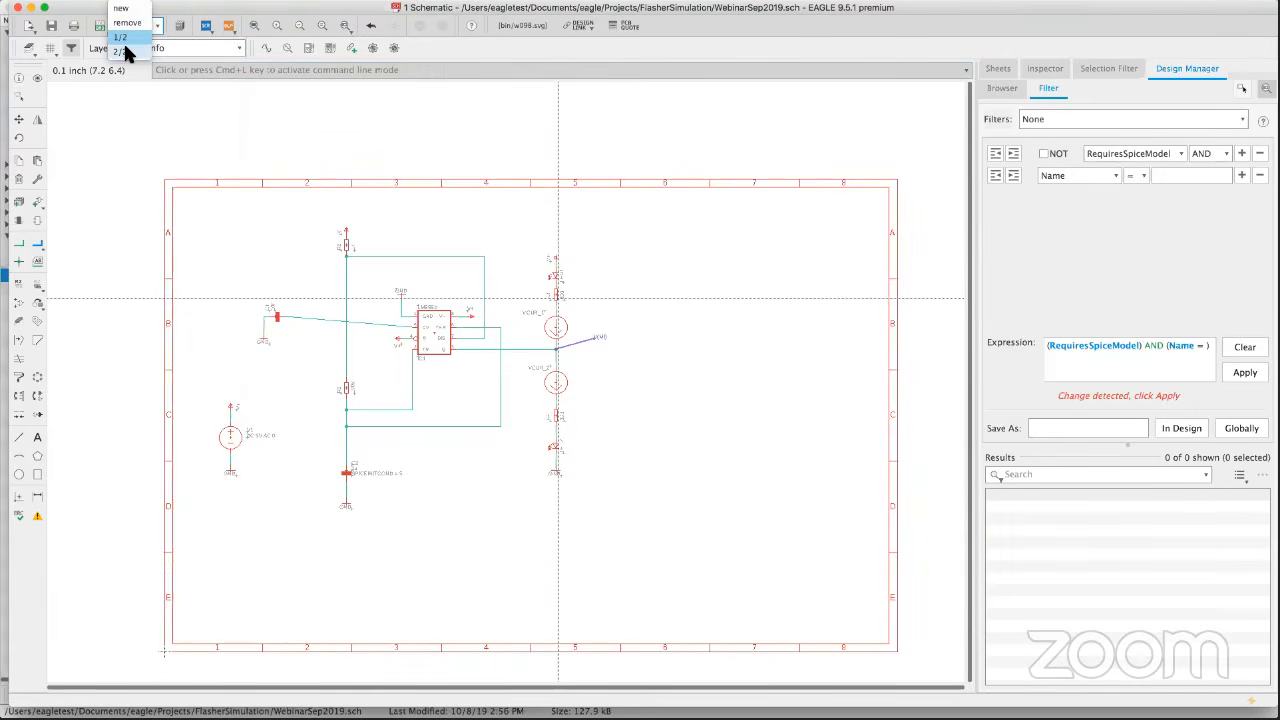
pyautogui.click(123, 51)
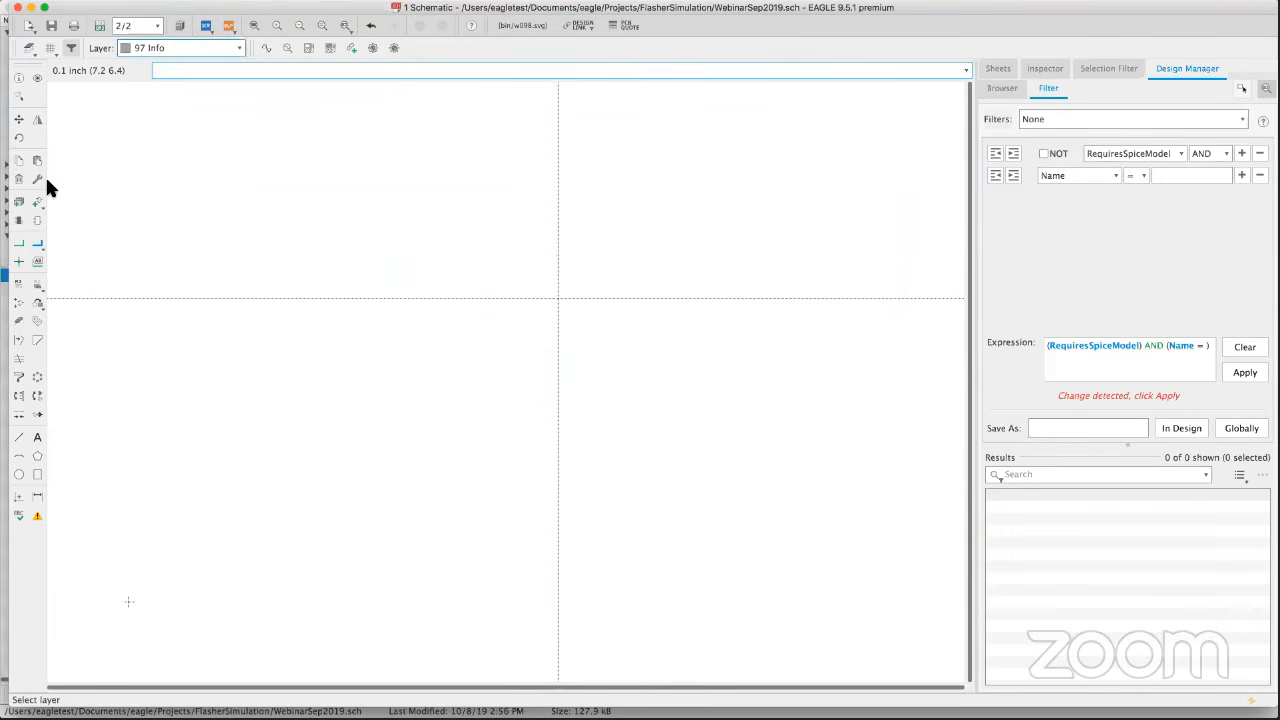
# Insert the Webinar2019 schematic design block on sheet 2/2, keeping the proposed net names.
pyautogui.click(17, 203)
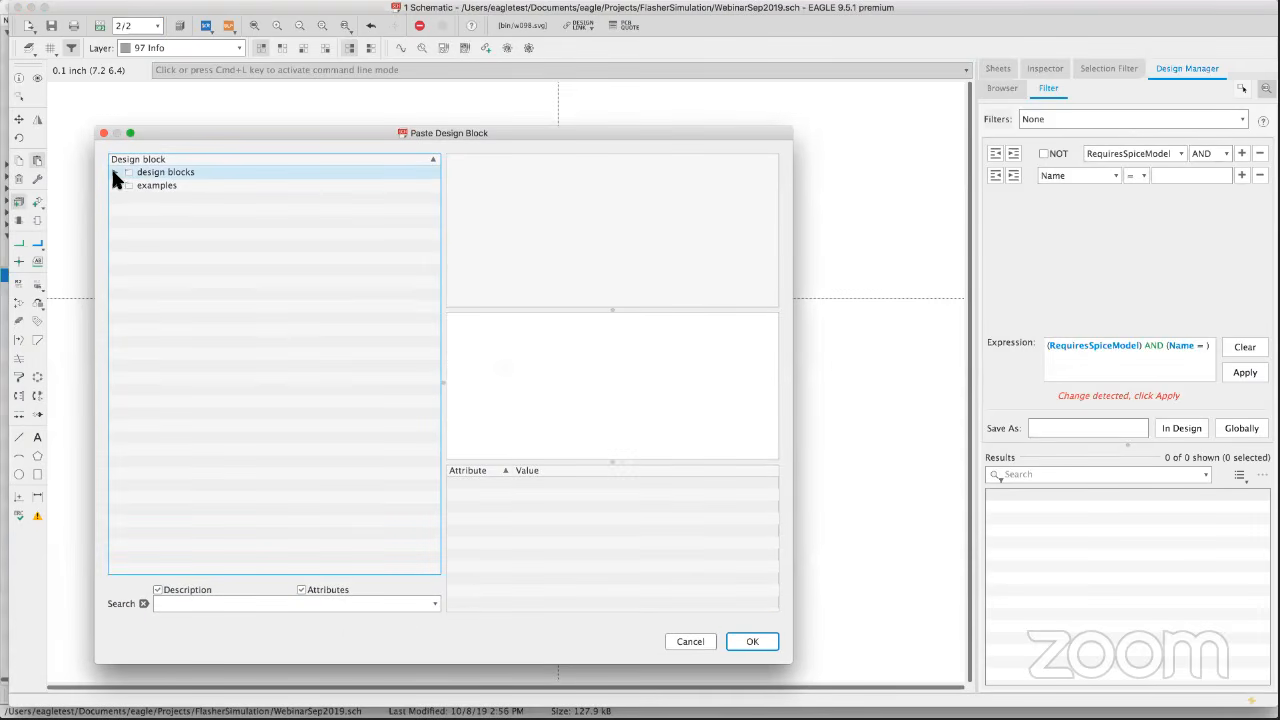
pyautogui.click(114, 172)
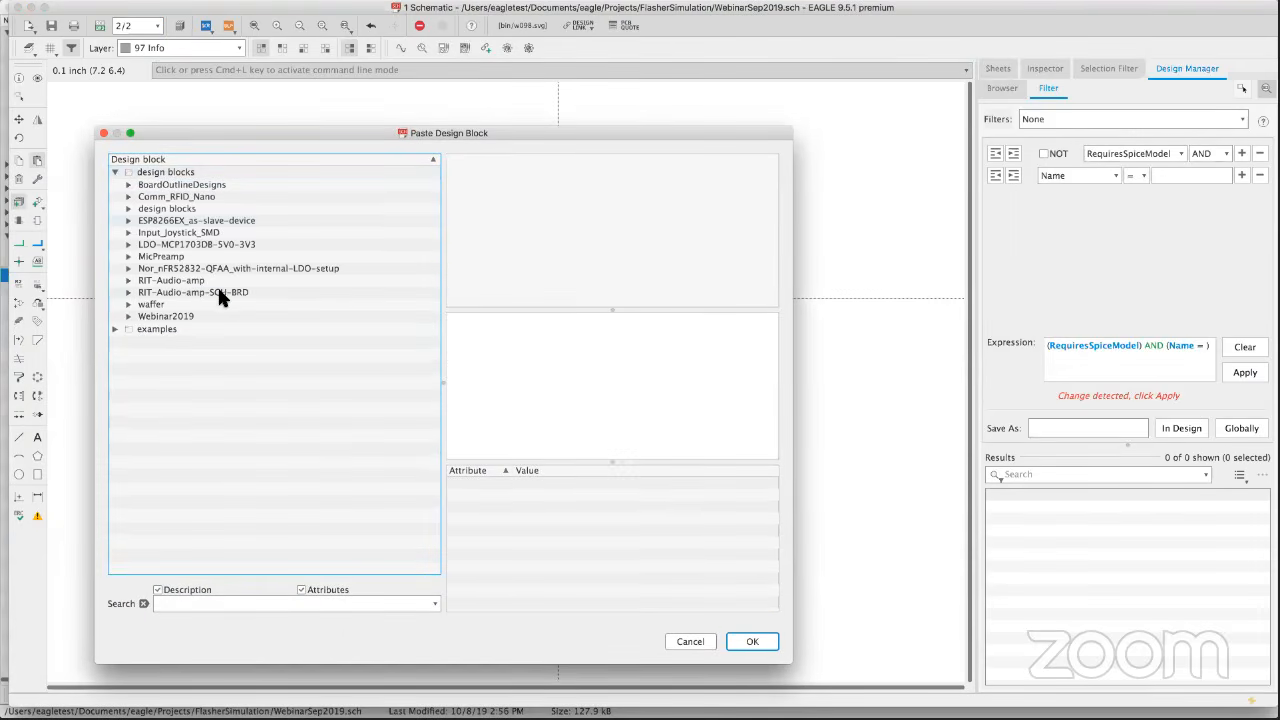
pyautogui.click(127, 316)
pyautogui.click(180, 329)
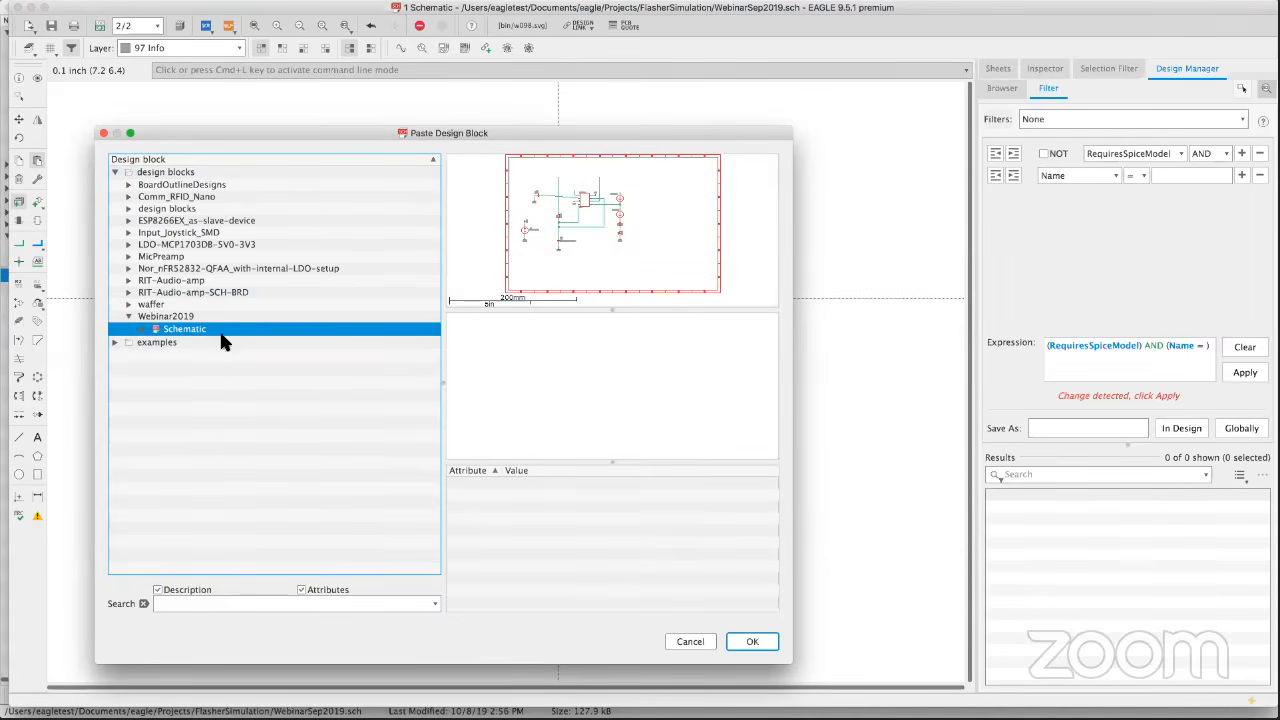
pyautogui.click(750, 642)
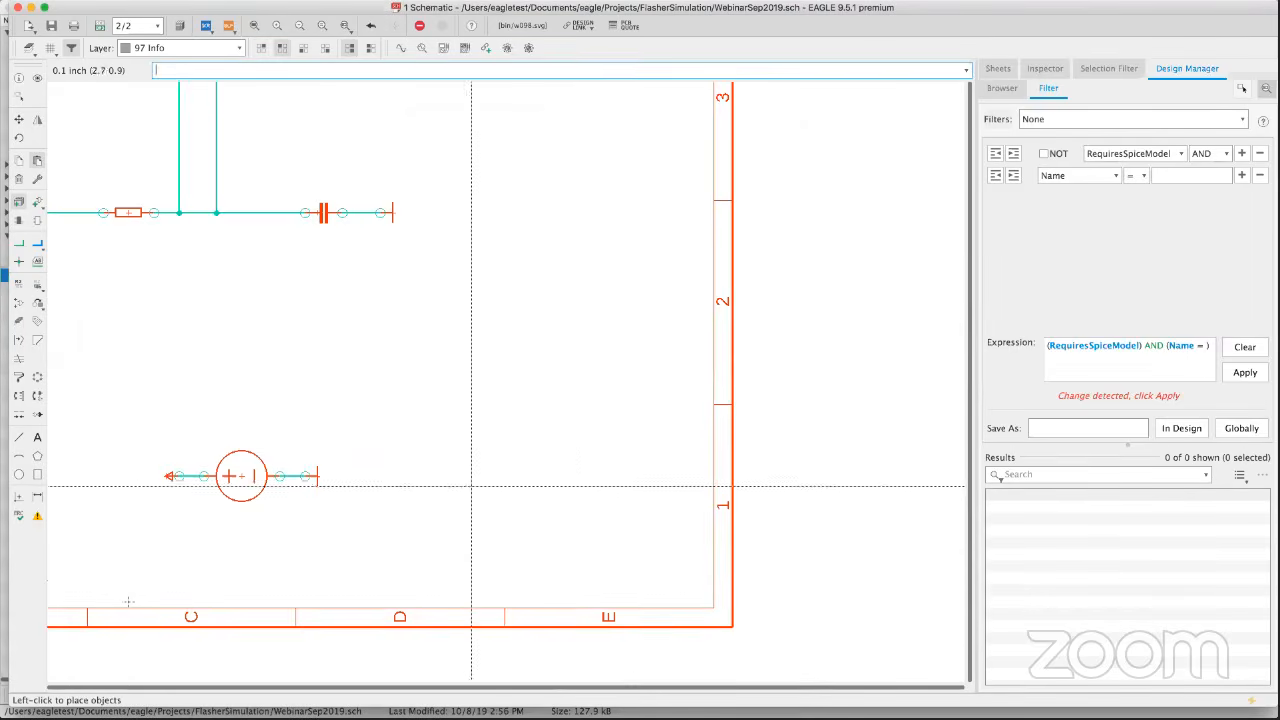
pyautogui.click(692, 491)
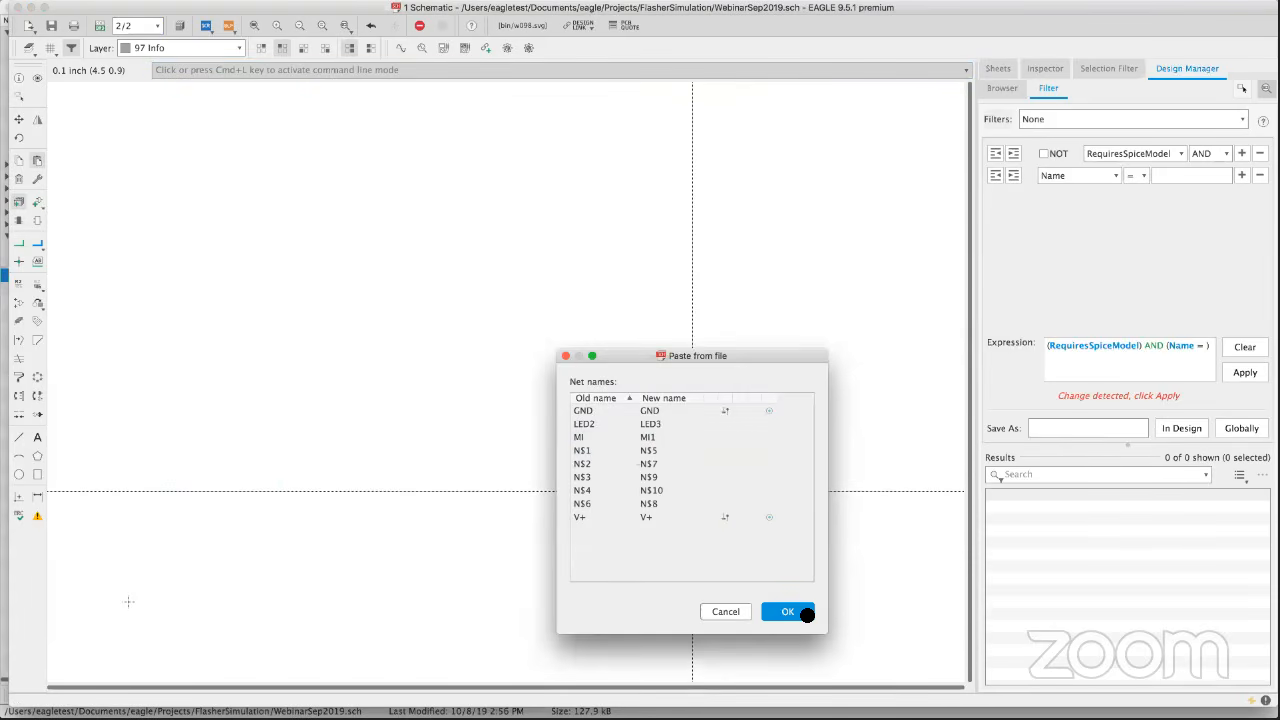
pyautogui.click(800, 613)
pyautogui.press('Escape')
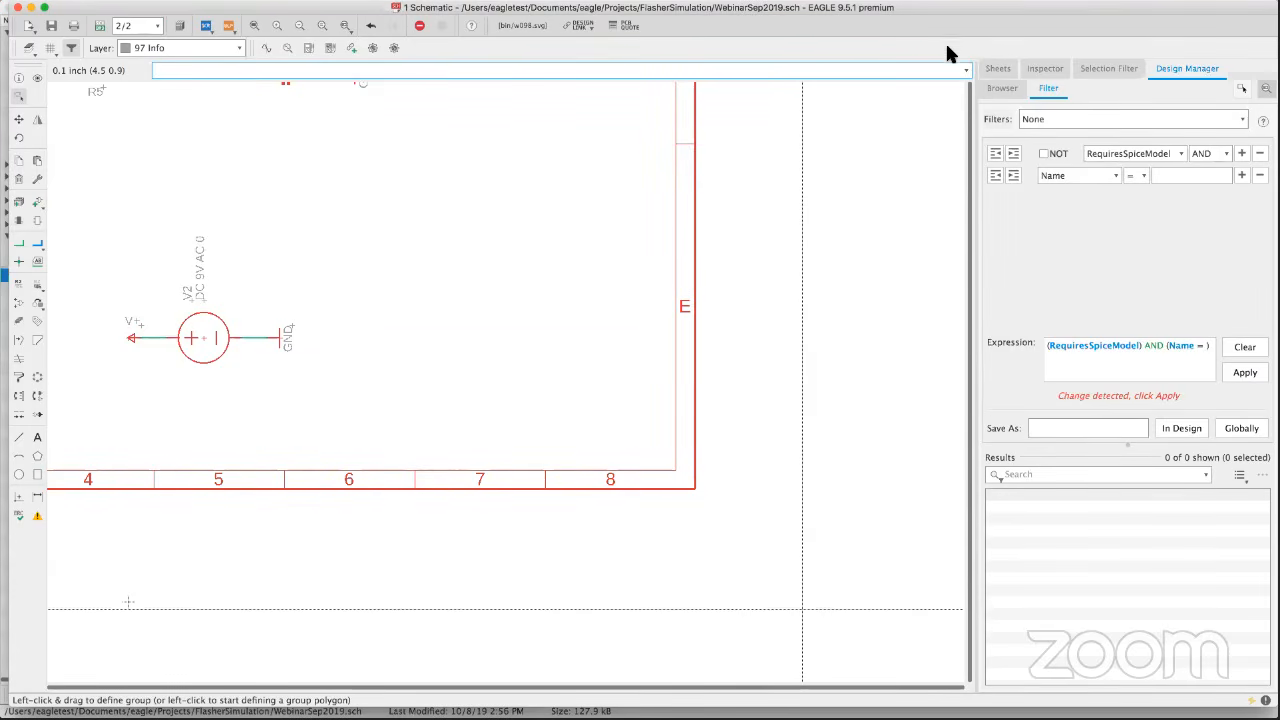
# Delete the pasted Webinar2019 circuit and its frame from sheet 2/2.
pyautogui.click(256, 24)
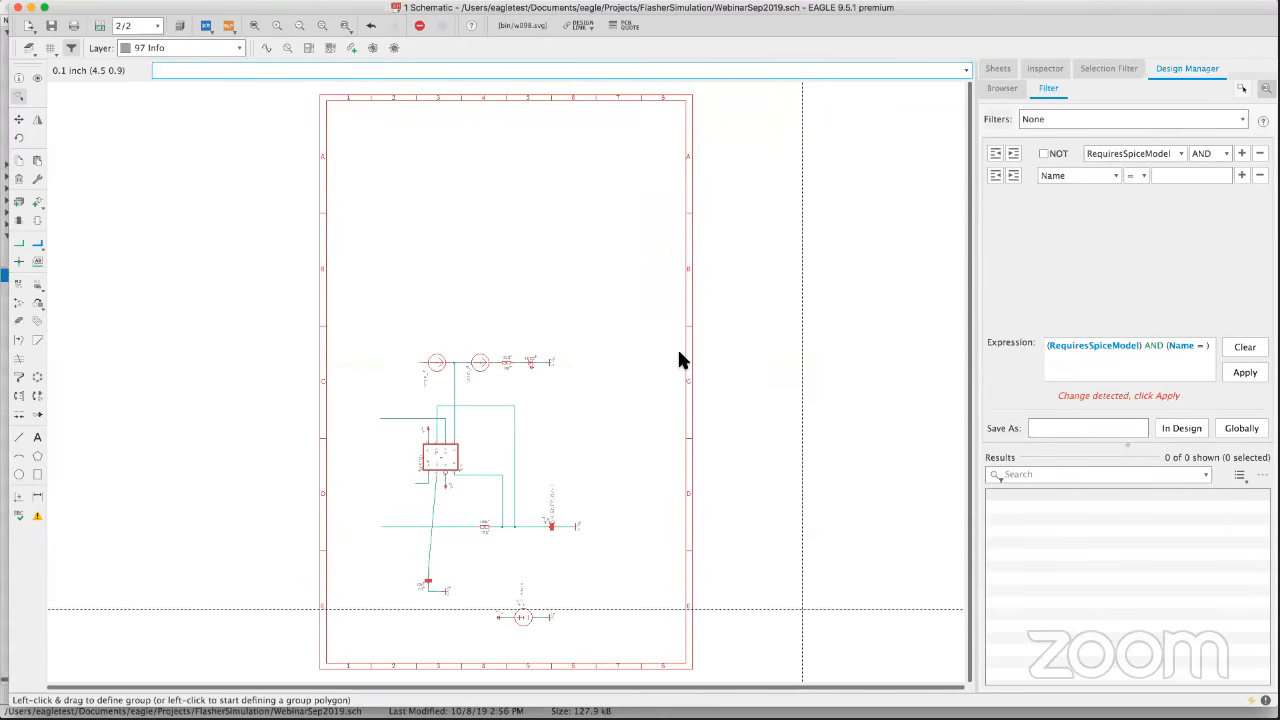
pyautogui.moveTo(679, 351)
pyautogui.mouseDown(button='middle')
pyautogui.moveTo(637, 327)
pyautogui.moveTo(642, 390)
pyautogui.moveTo(690, 446)
pyautogui.moveTo(689, 464)
pyautogui.mouseUp(button='middle')
pyautogui.scroll(2, 689, 471)
pyautogui.scroll(-4, 689, 471)
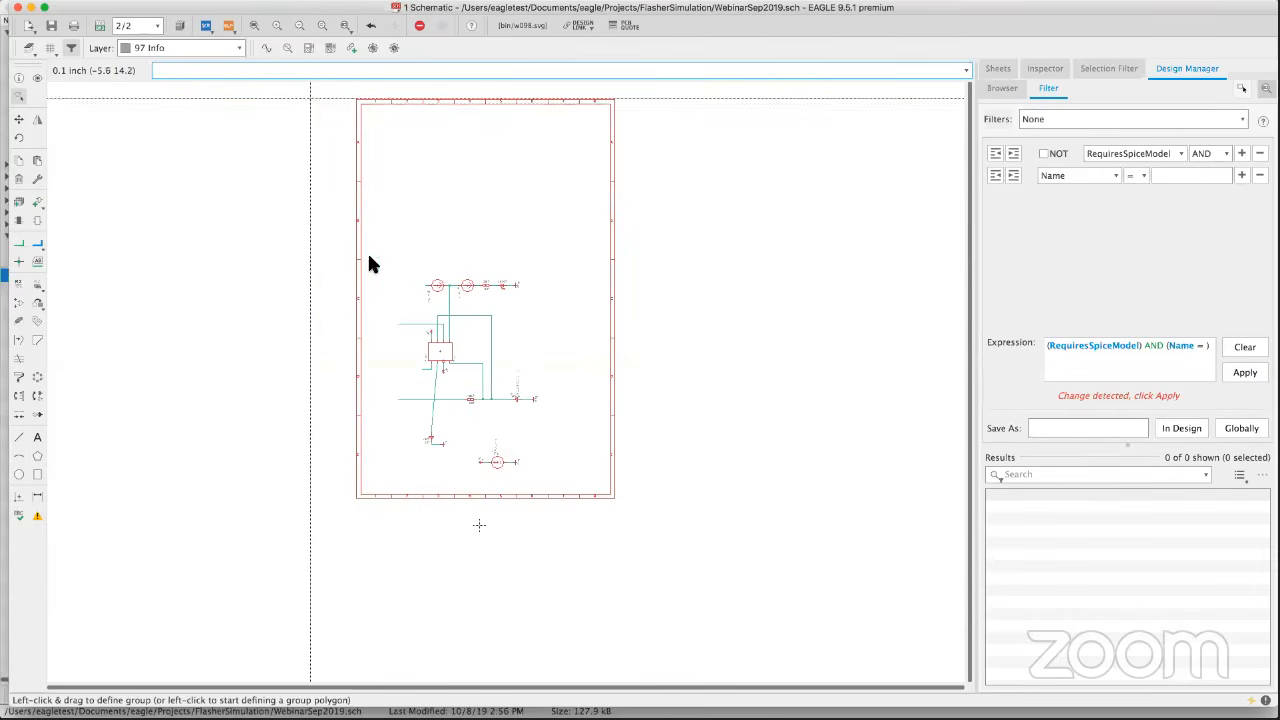
pyautogui.moveTo(639, 443); pyautogui.dragTo(685, 525)
pyautogui.press('Delete')
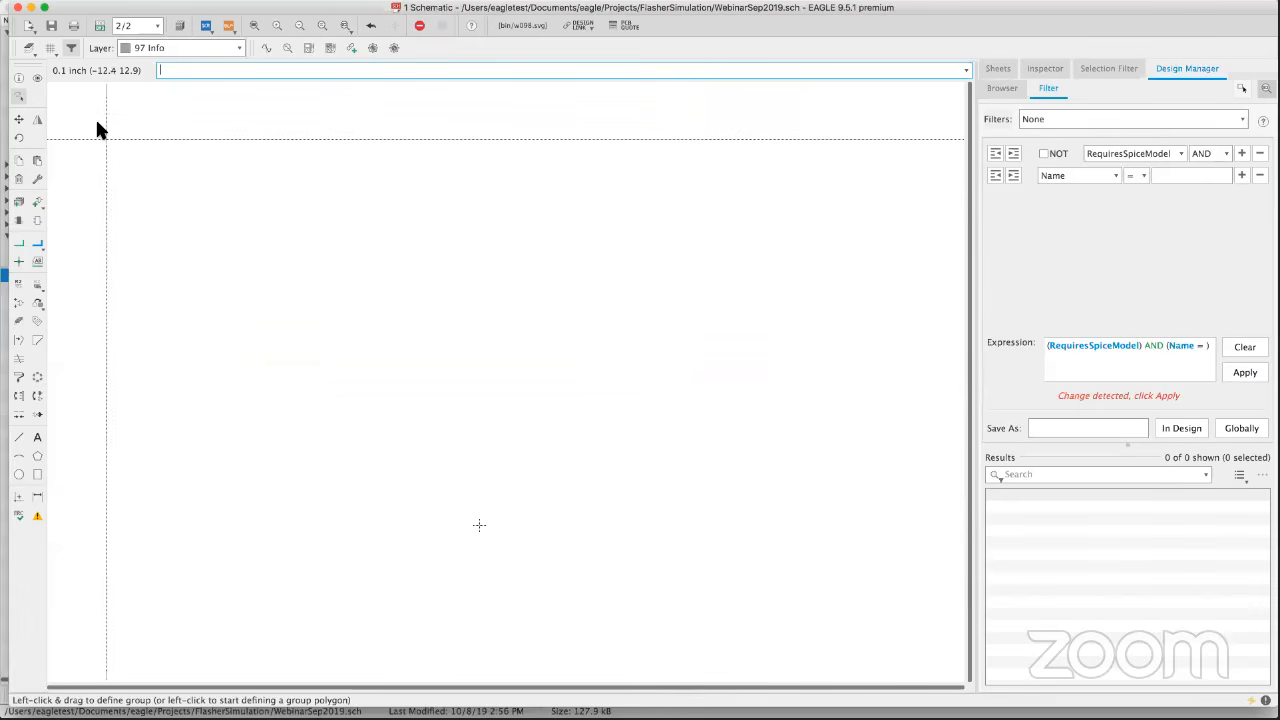
# Paste the Webinar2019 schematic block again onto the emptied second sheet and accept the proposed net renaming.
pyautogui.click(19, 203)
pyautogui.click(21, 47)
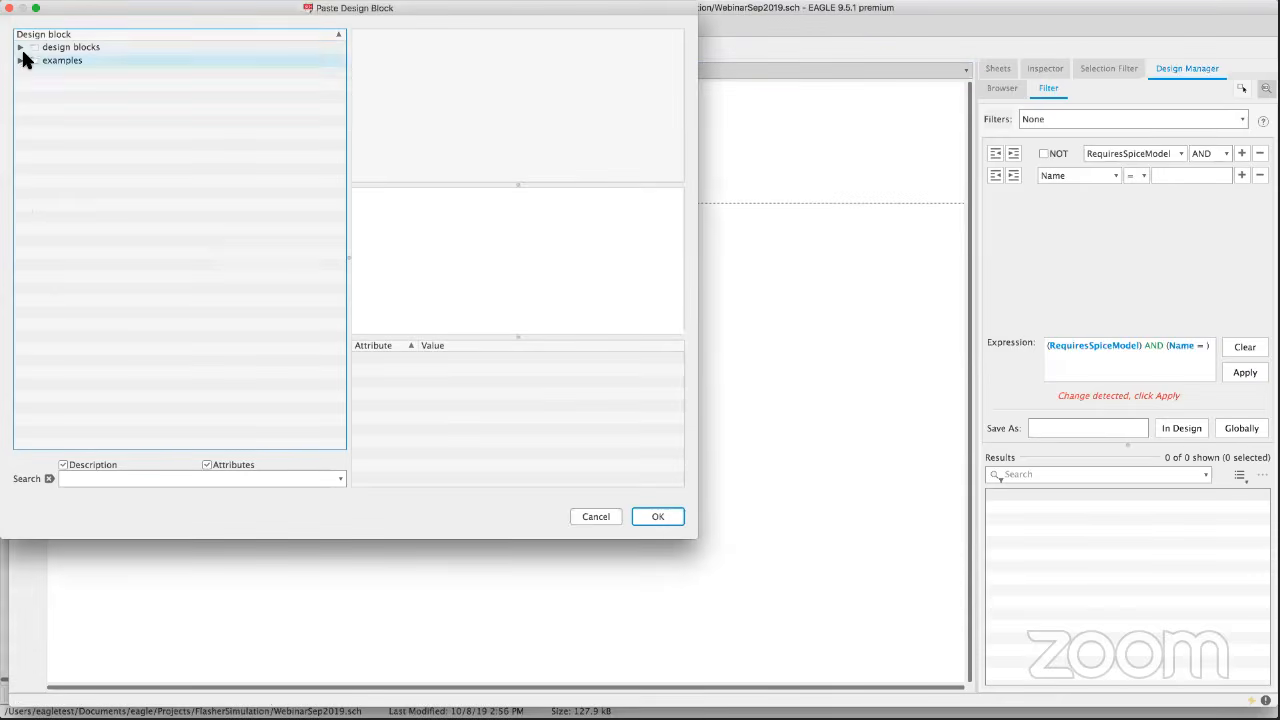
pyautogui.click(21, 48)
pyautogui.click(34, 190)
pyautogui.click(90, 204)
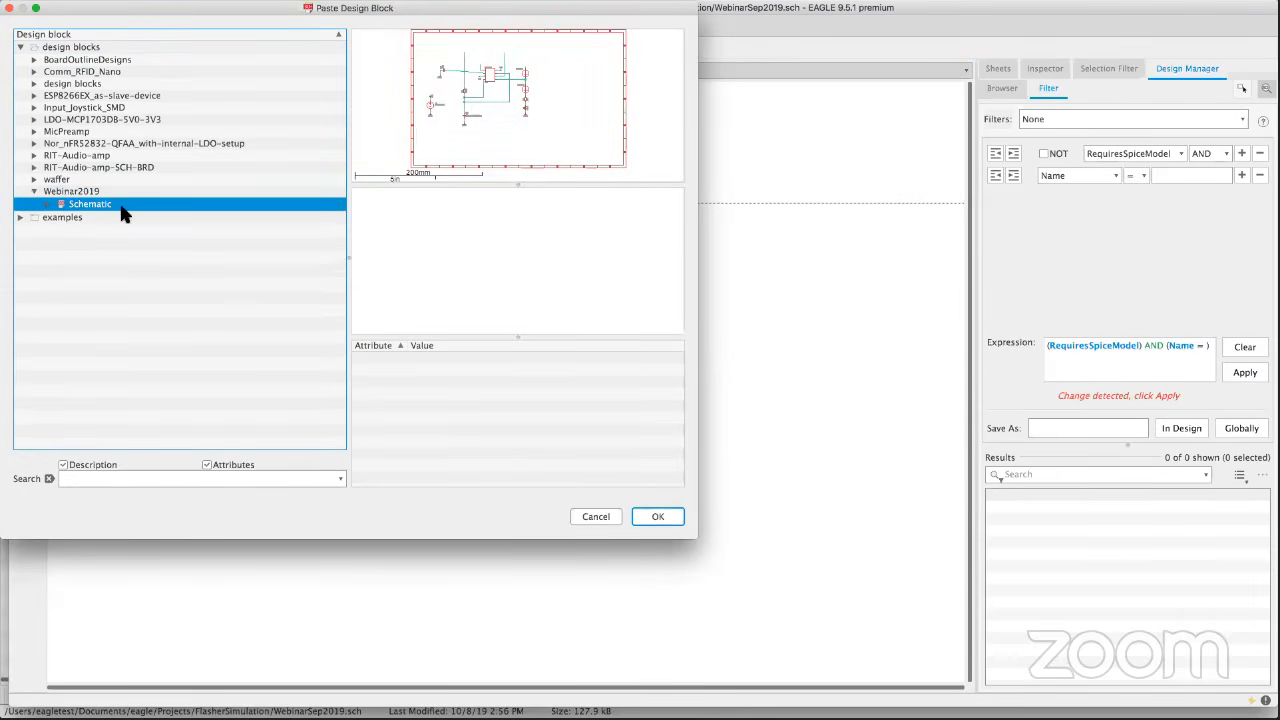
pyautogui.click(660, 510)
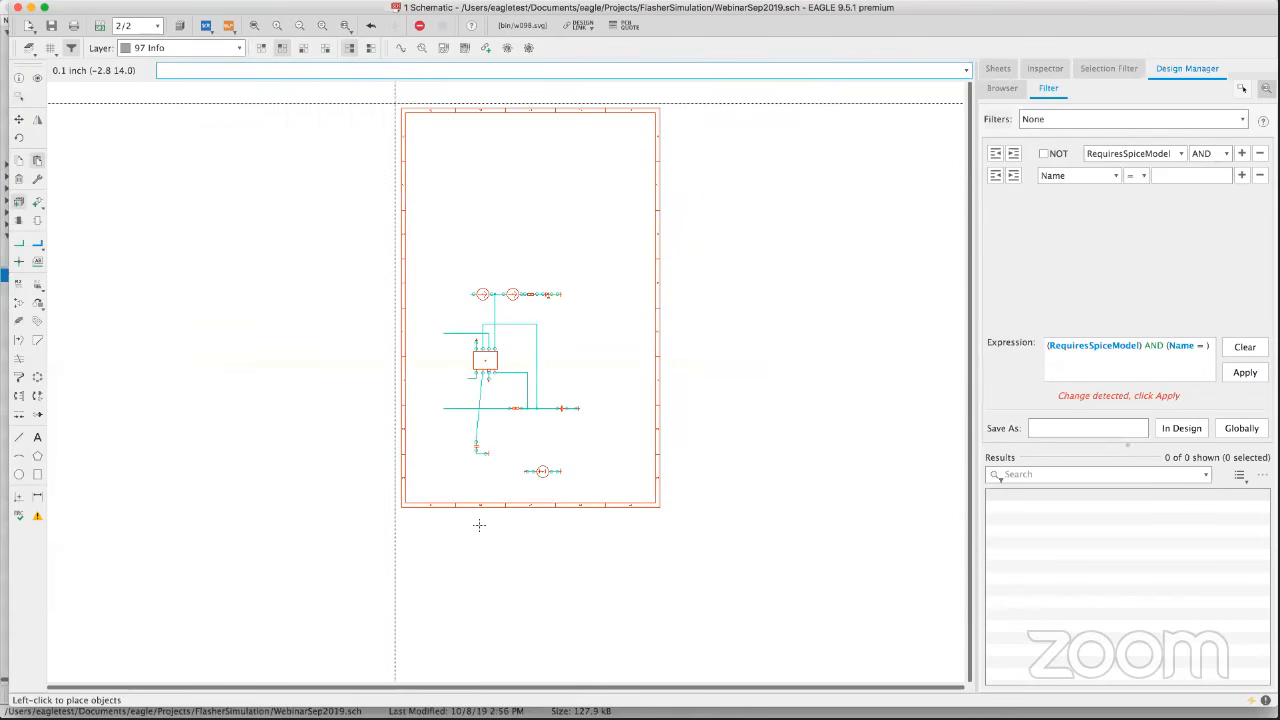
pyautogui.click(395, 103)
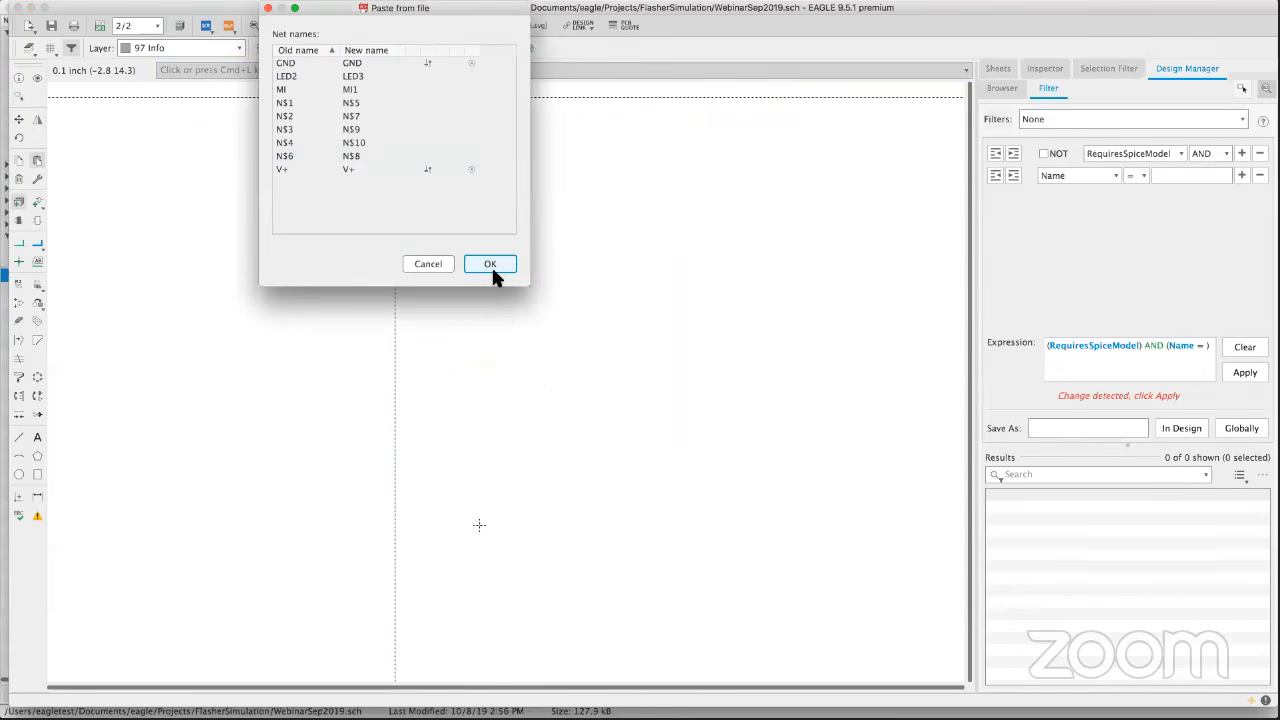
pyautogui.click(490, 264)
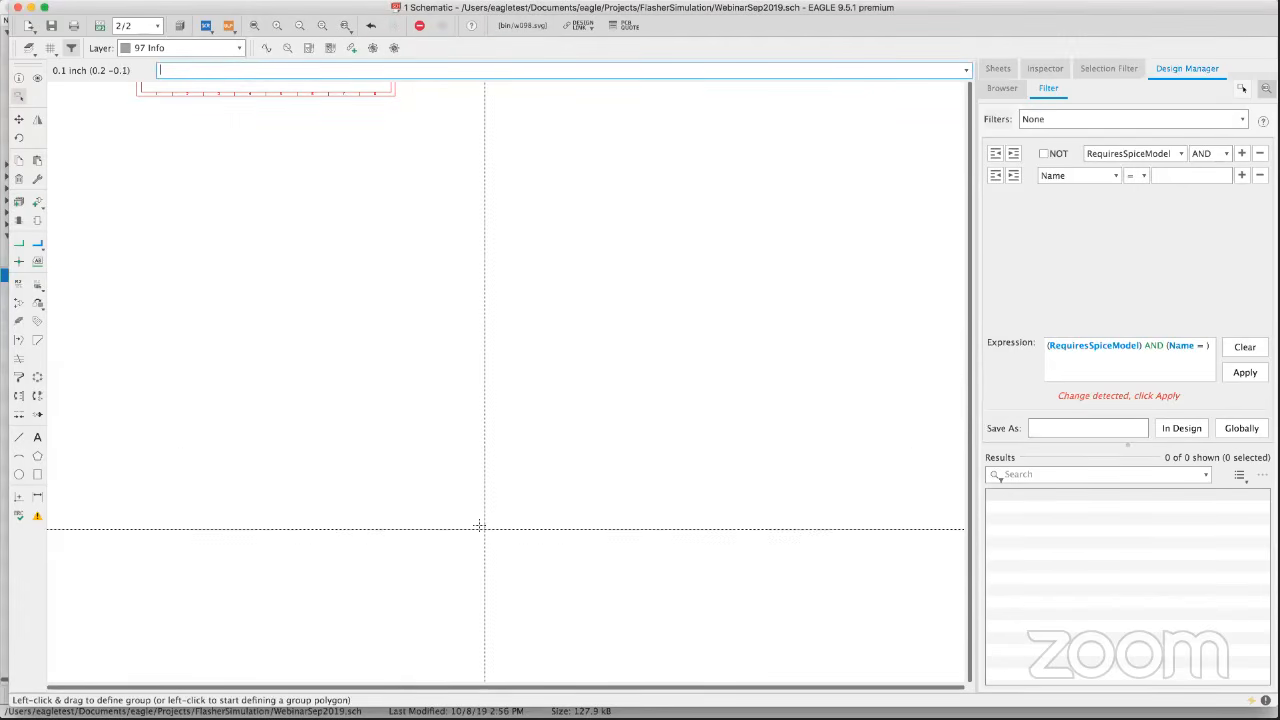
# Stop the unfinished group selection and undo the last paste of the Webinar2019 block.
pyautogui.click(480, 525)
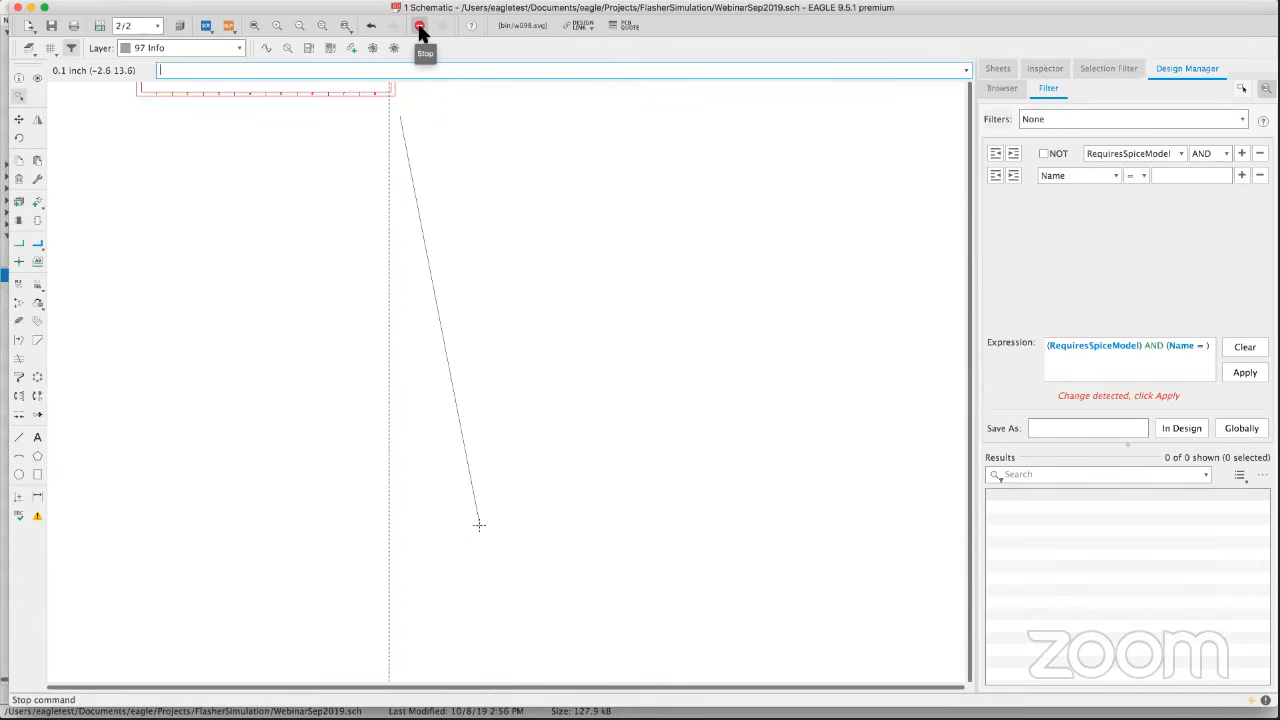
pyautogui.click(420, 27)
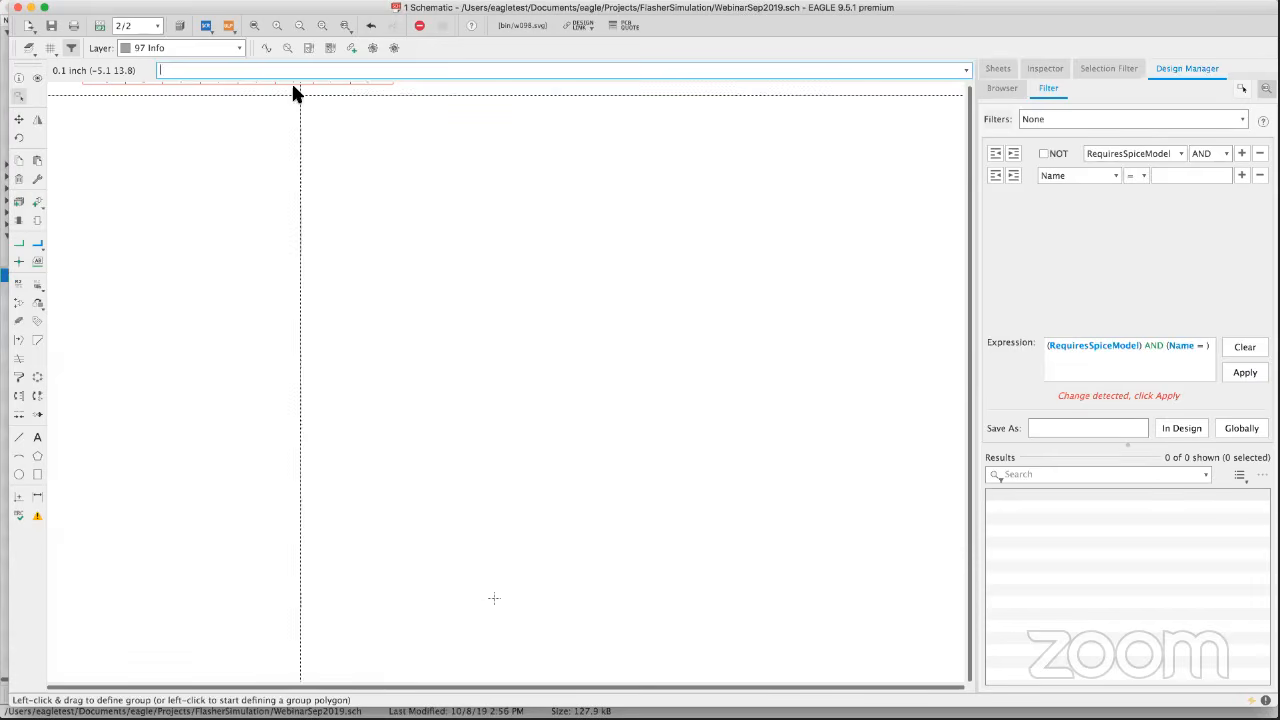
pyautogui.click(254, 26)
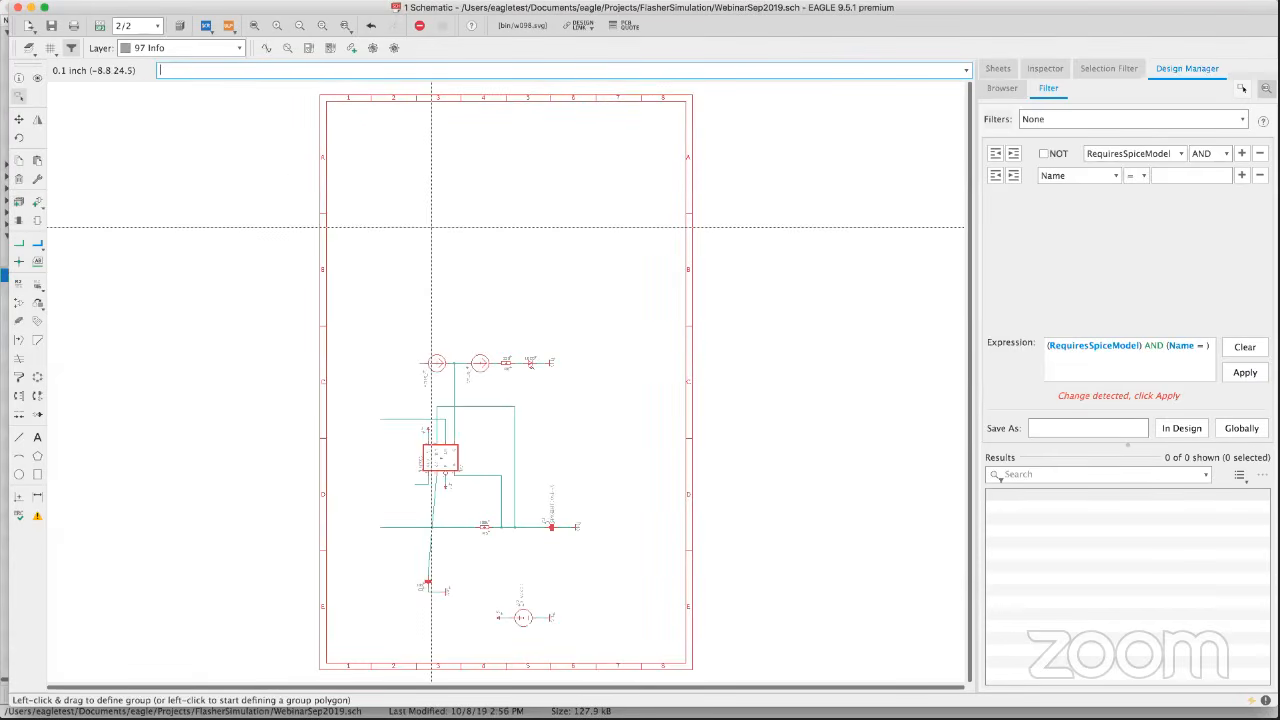
pyautogui.scroll(-2, 432, 226)
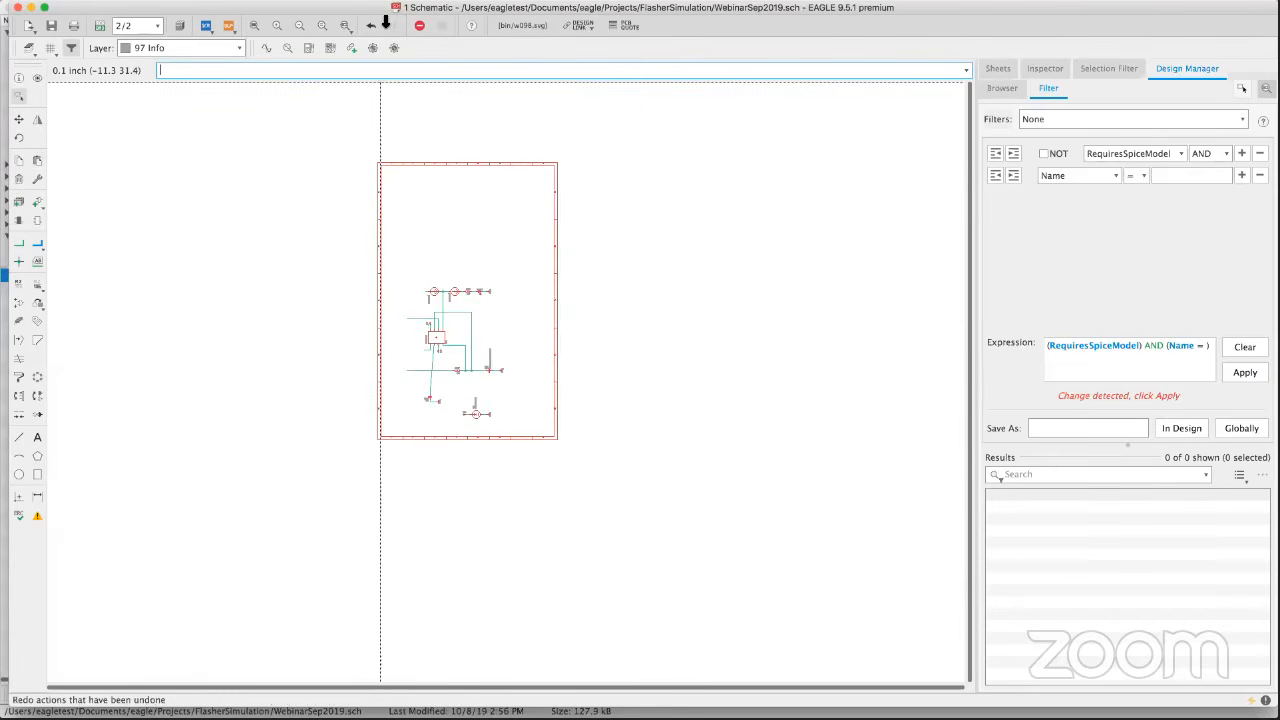
pyautogui.click(369, 28)
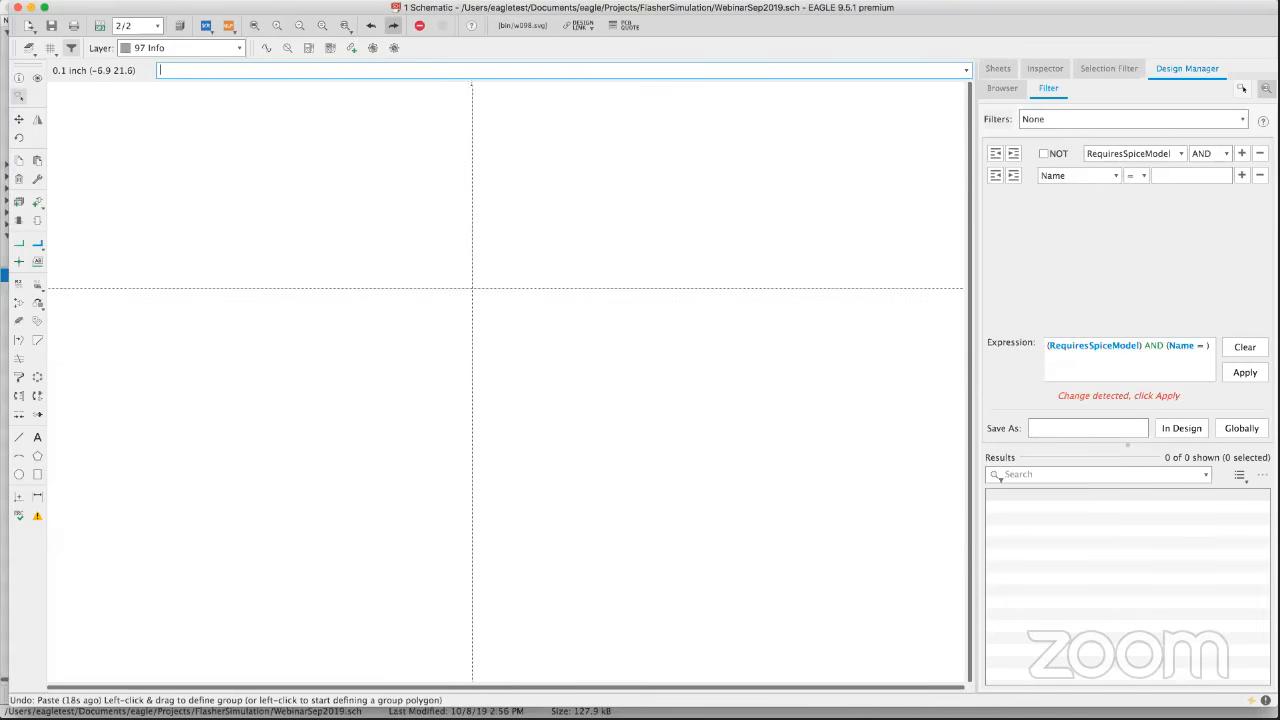
pyautogui.click(254, 26)
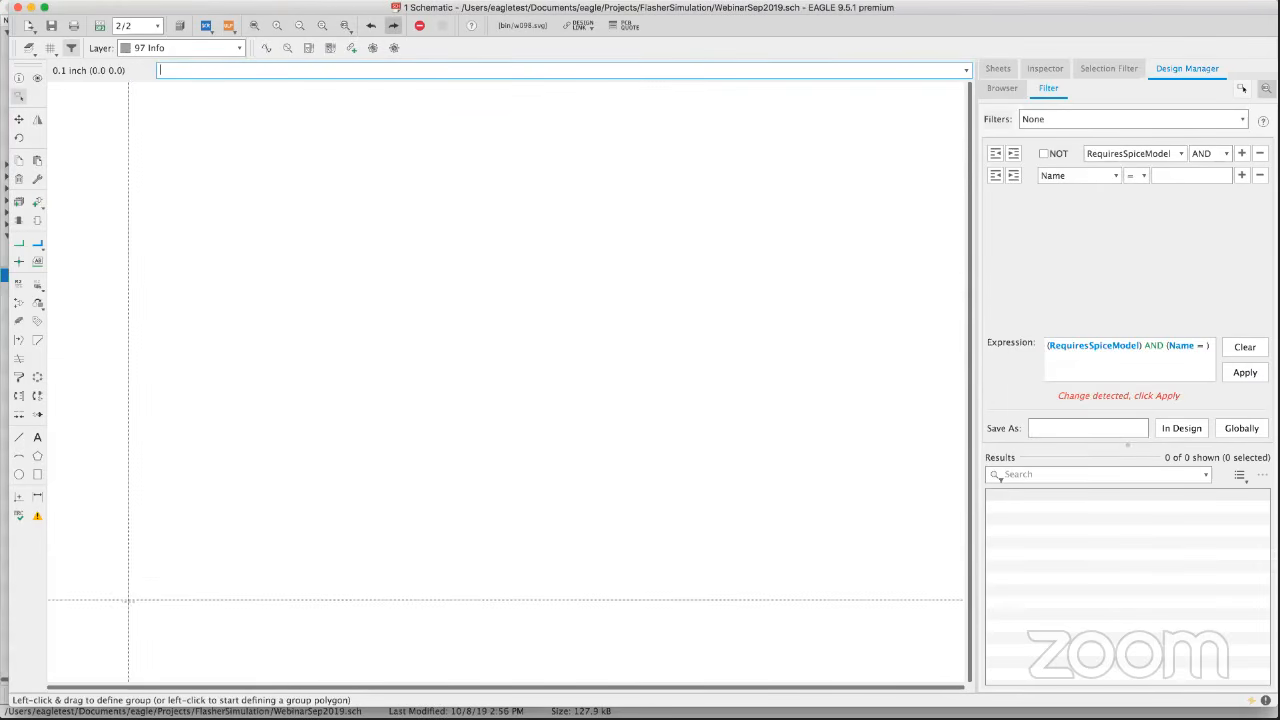
pyautogui.click(22, 203)
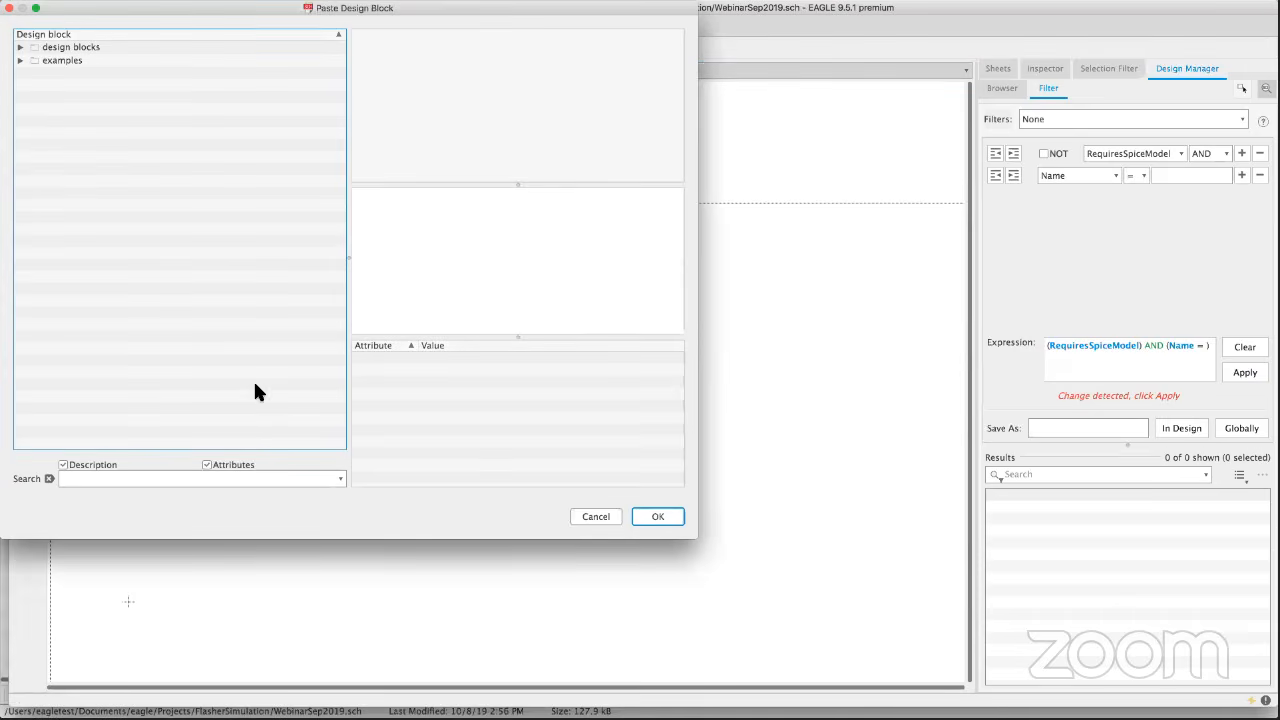
pyautogui.click(19, 46)
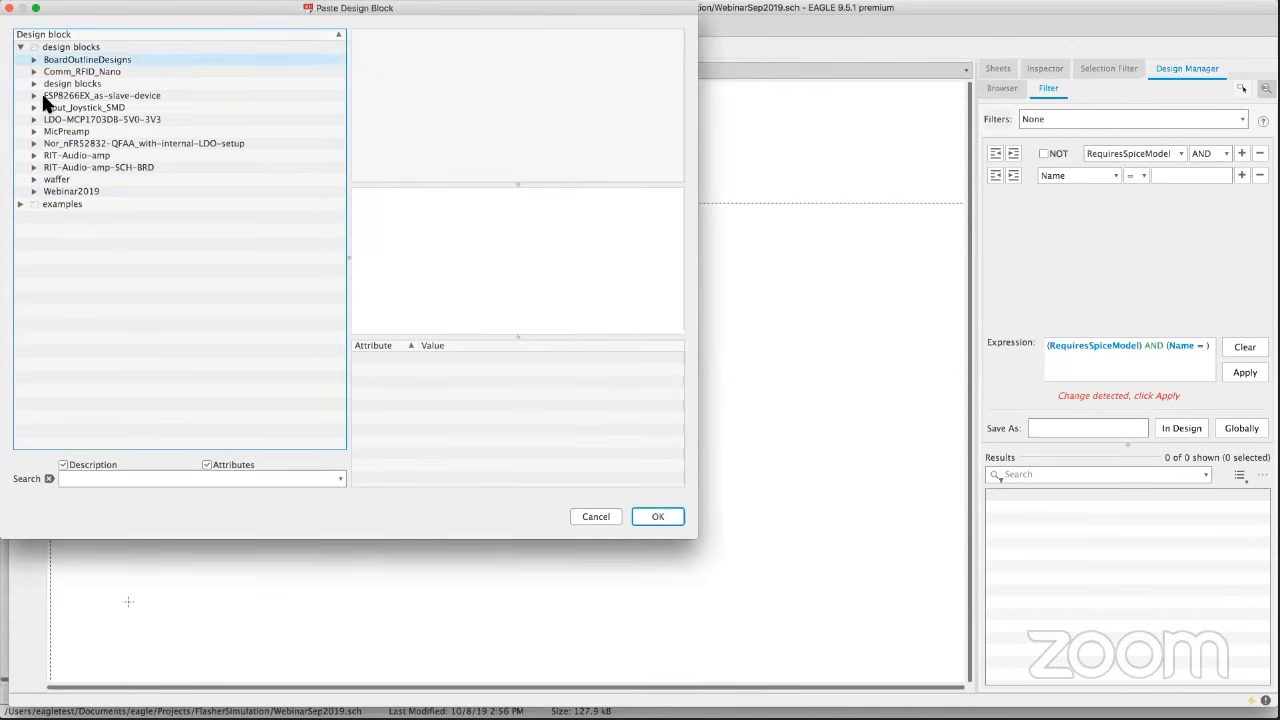
pyautogui.click(33, 192)
pyautogui.click(89, 203)
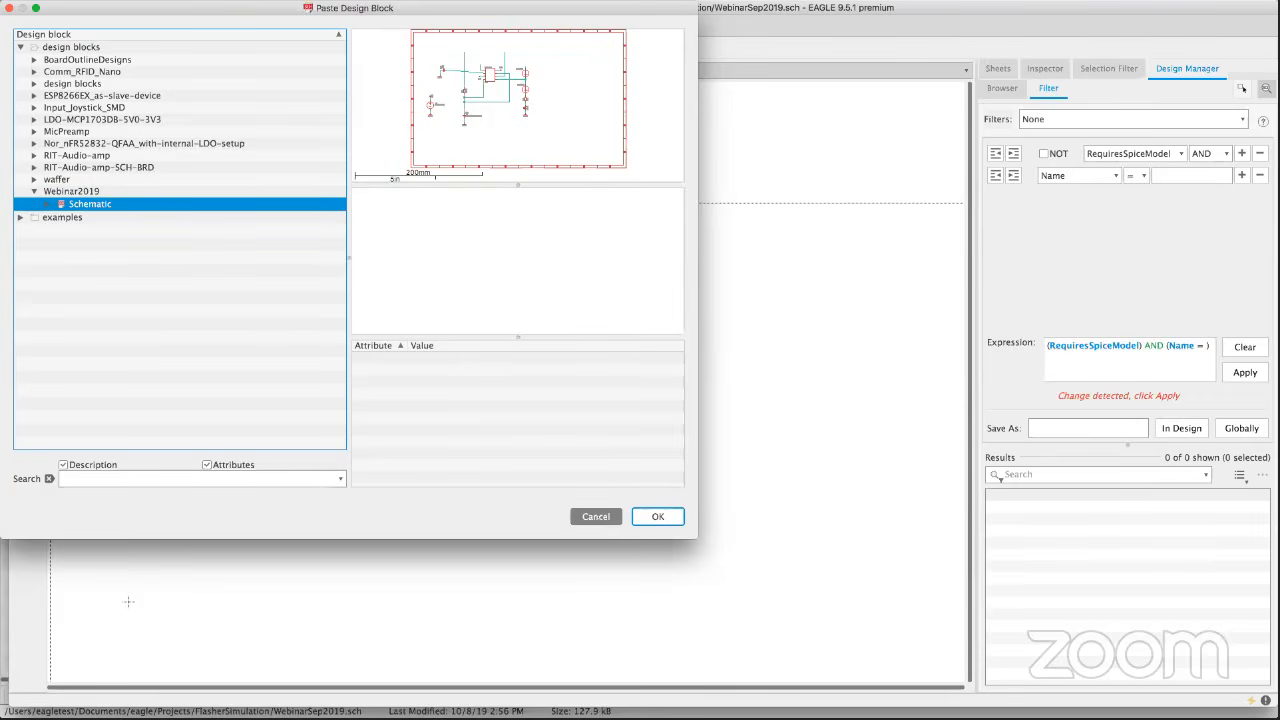
pyautogui.click(596, 517)
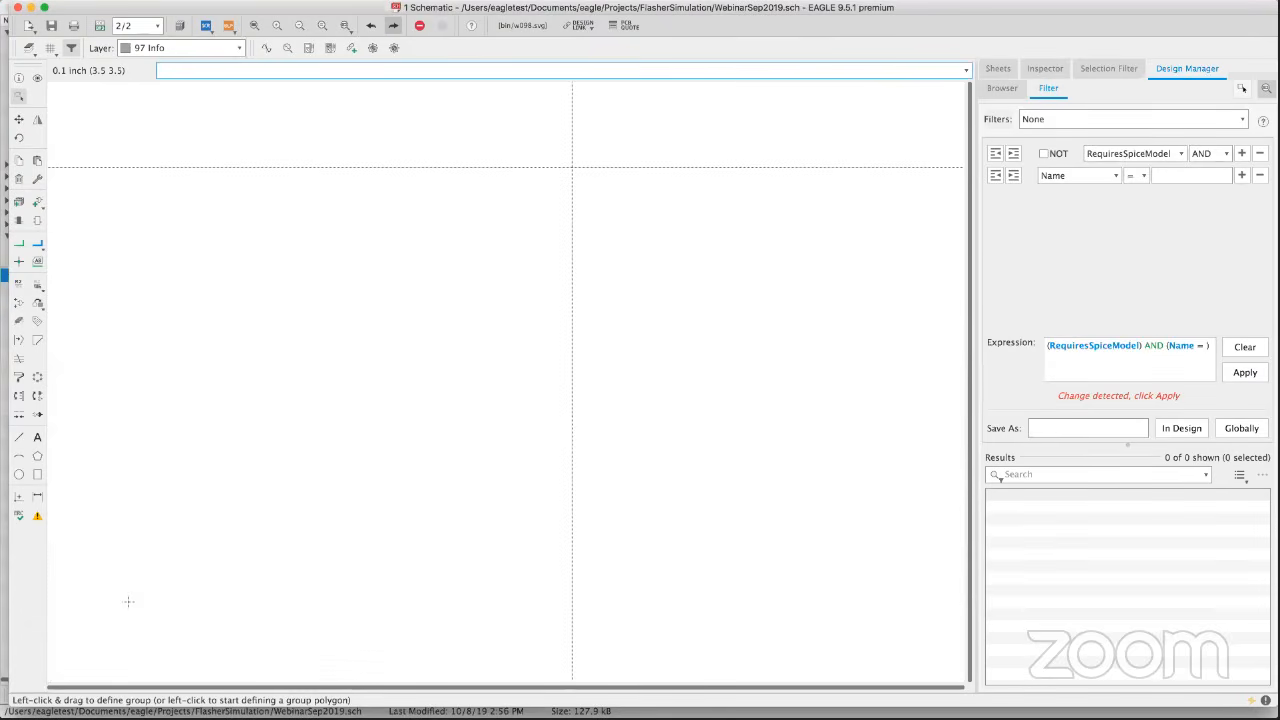
# On sheet 1/2, select the LED branch at the timer's output and save the selection as design block Flasher.dbl in the design blocks folder.
pyautogui.click(155, 33)
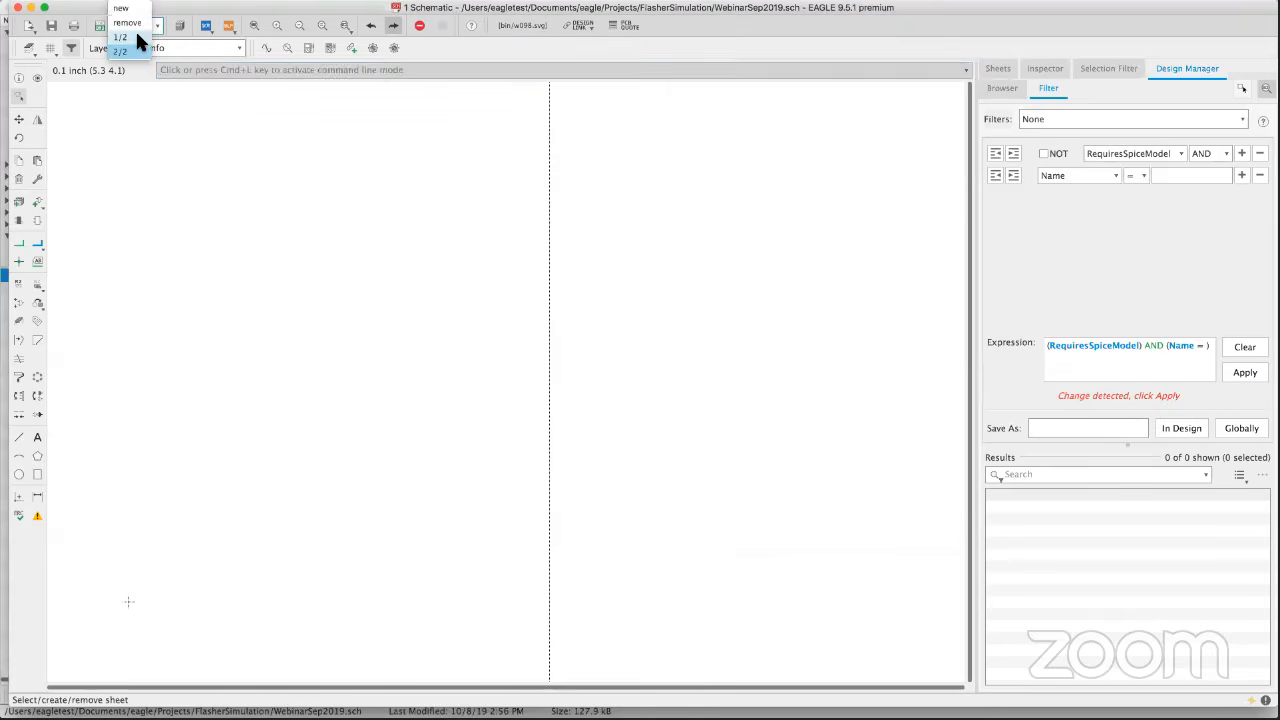
pyautogui.click(125, 37)
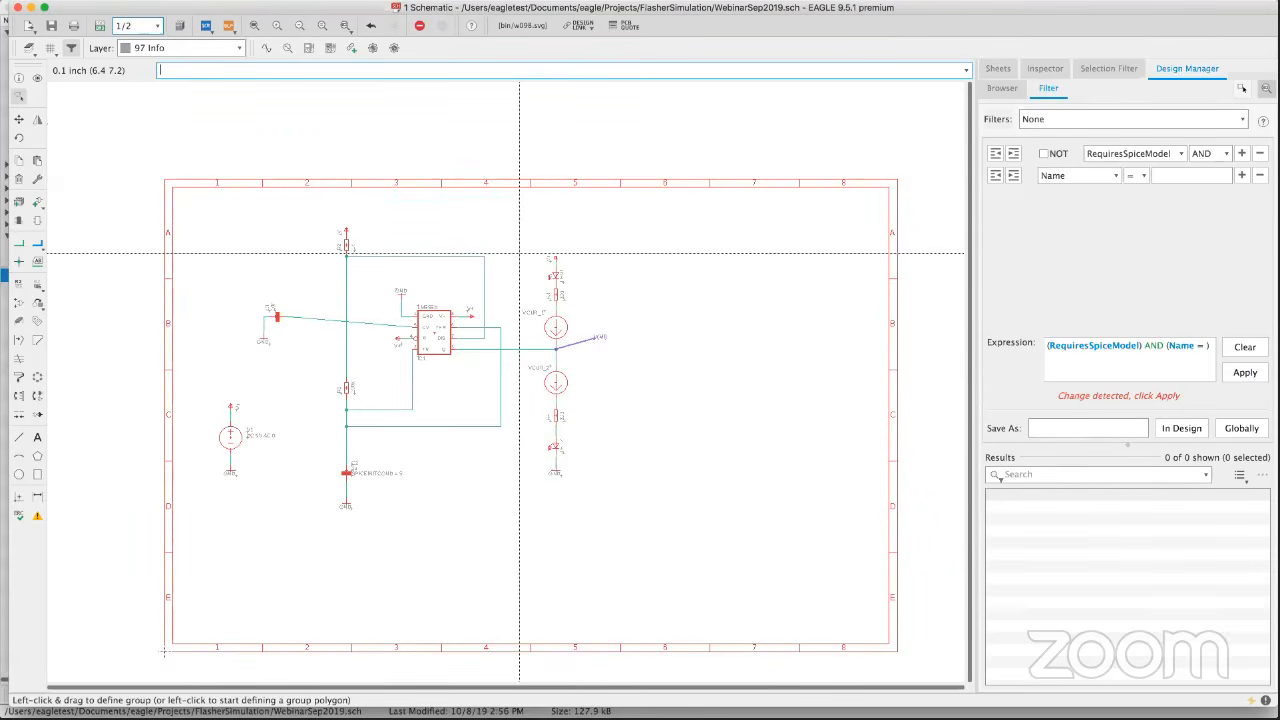
pyautogui.moveTo(518, 246); pyautogui.dragTo(608, 505)
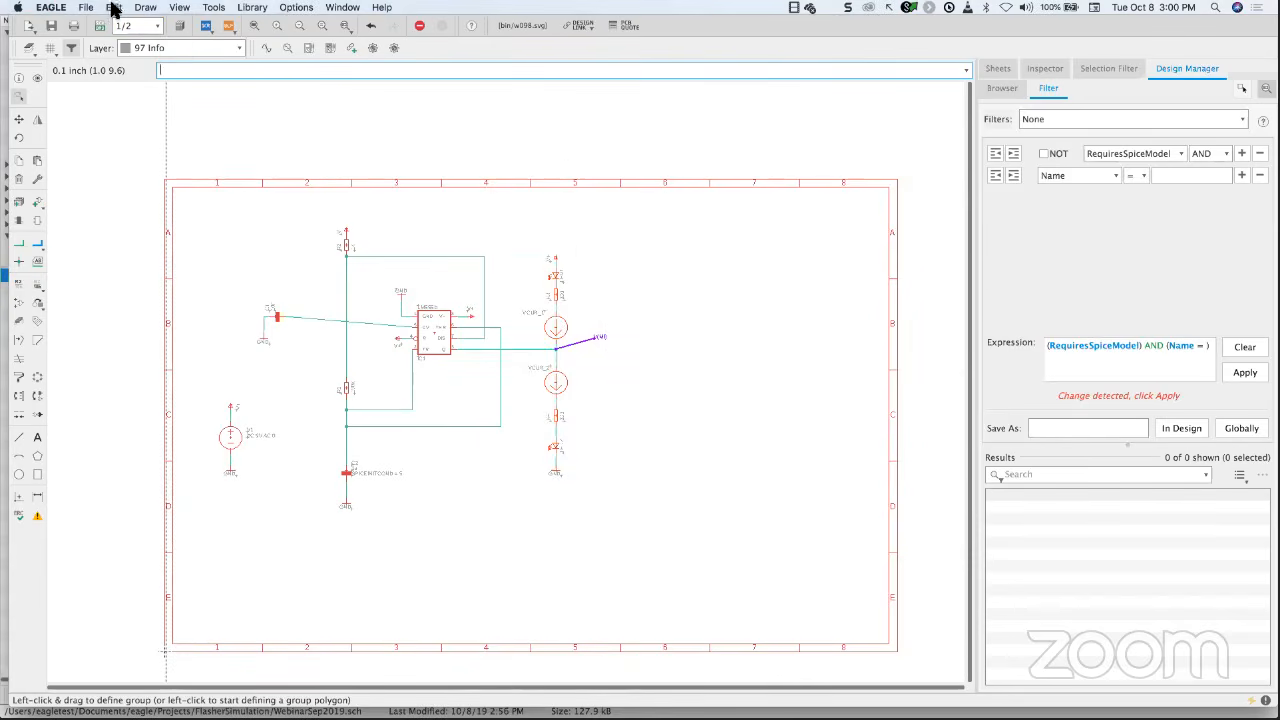
pyautogui.click(88, 8)
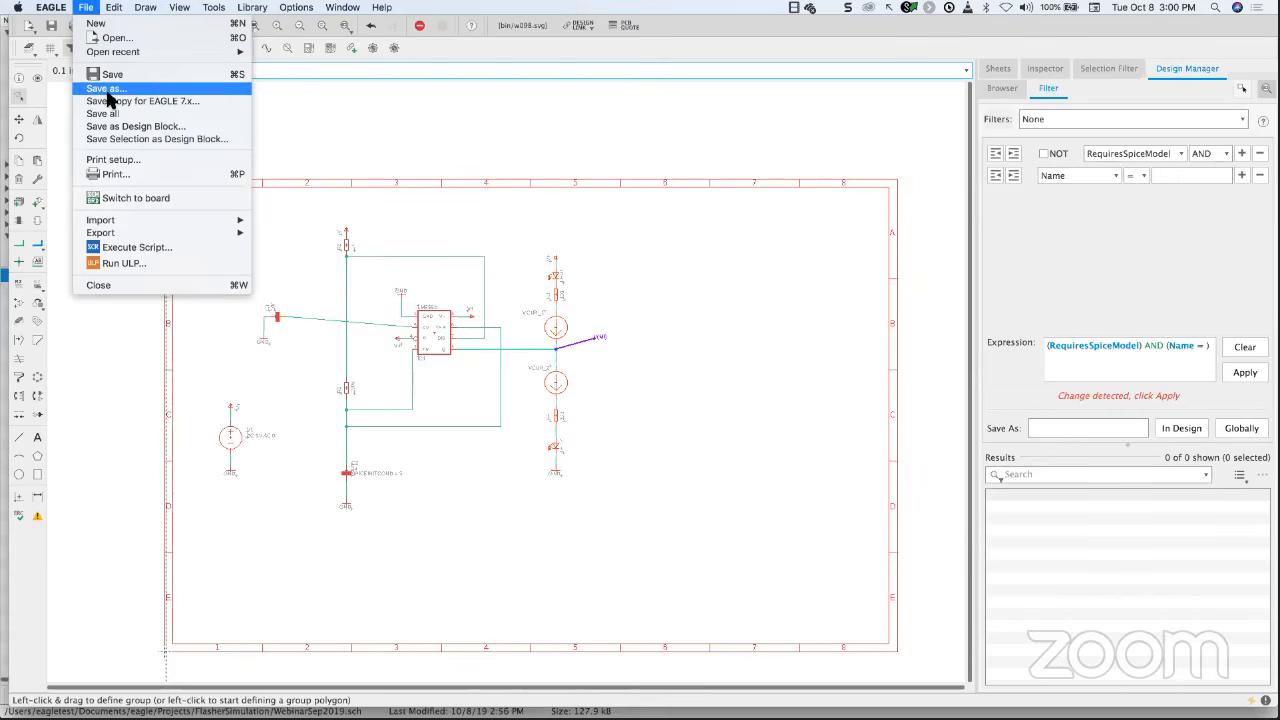
pyautogui.click(115, 139)
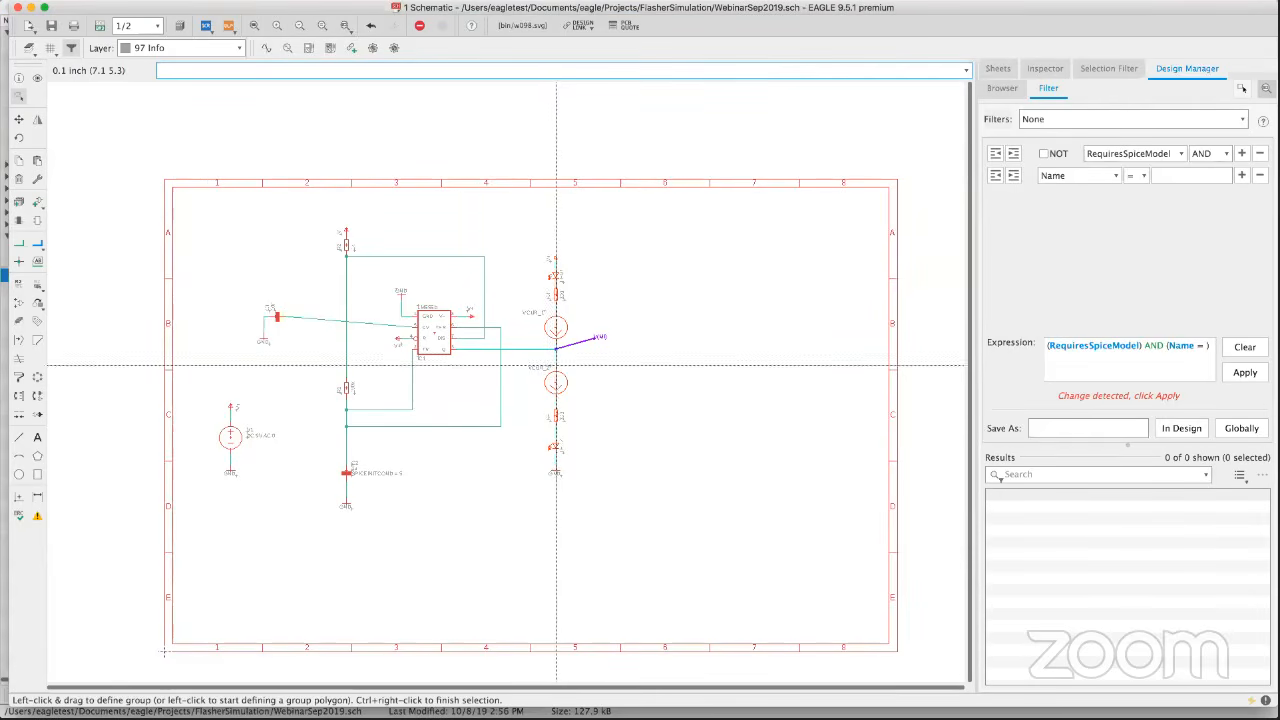
pyautogui.keyDown('ctrl'); pyautogui.rightClick(557, 478); pyautogui.keyUp('ctrl')
pyautogui.click(105, 290)
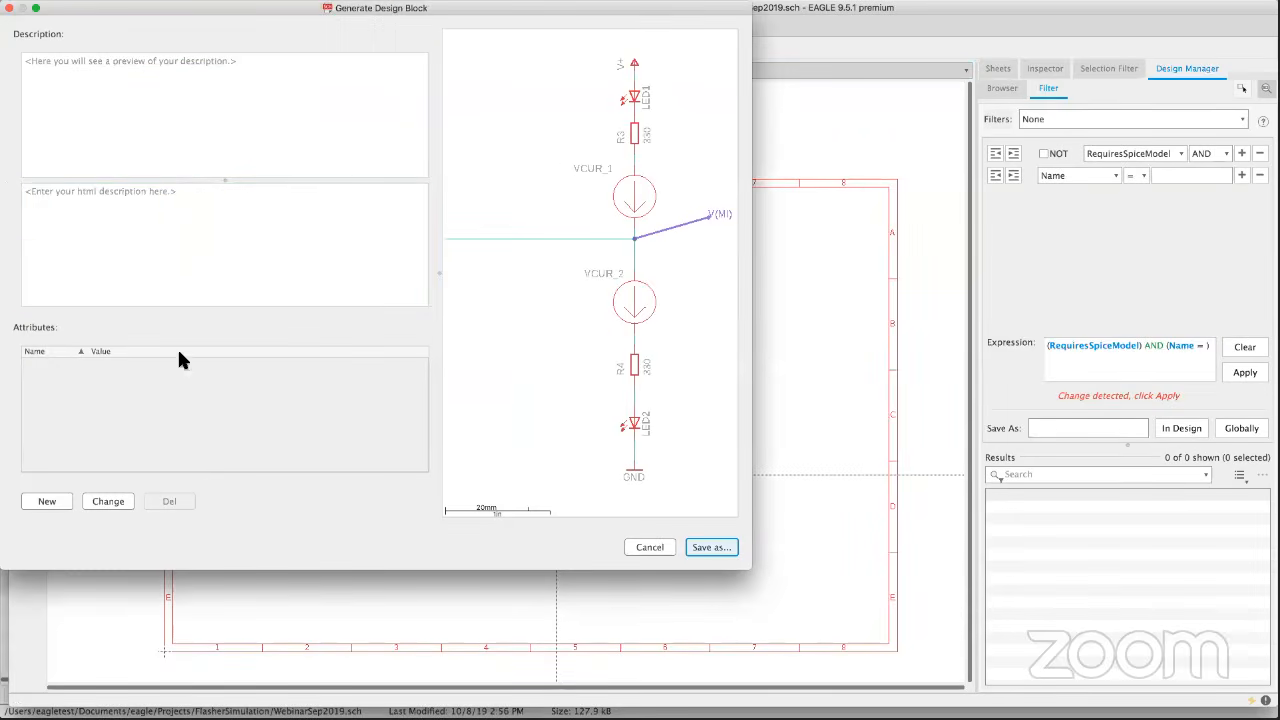
pyautogui.click(710, 546)
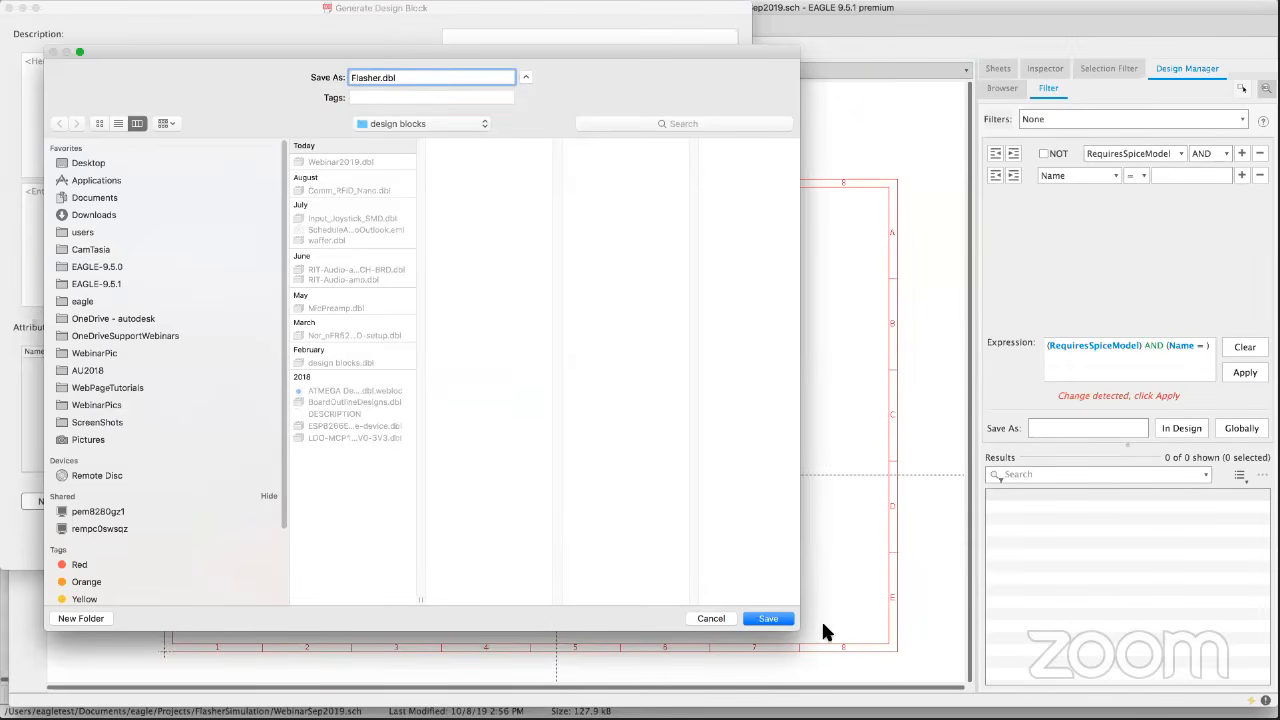
pyautogui.click(781, 620)
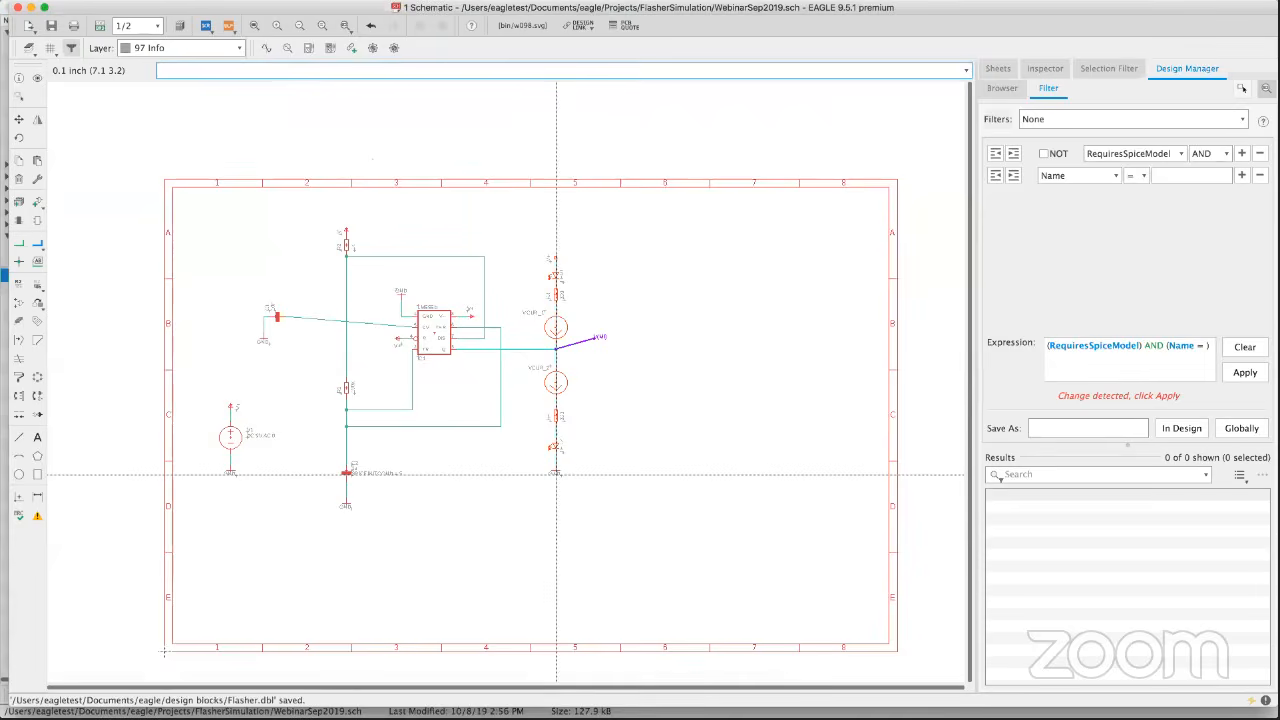
# Switch to sheet 2/2 and choose the Flasher schematic from the design blocks for pasting.
pyautogui.click(159, 24)
pyautogui.click(141, 39)
pyautogui.click(140, 48)
pyautogui.click(141, 51)
pyautogui.click(137, 24)
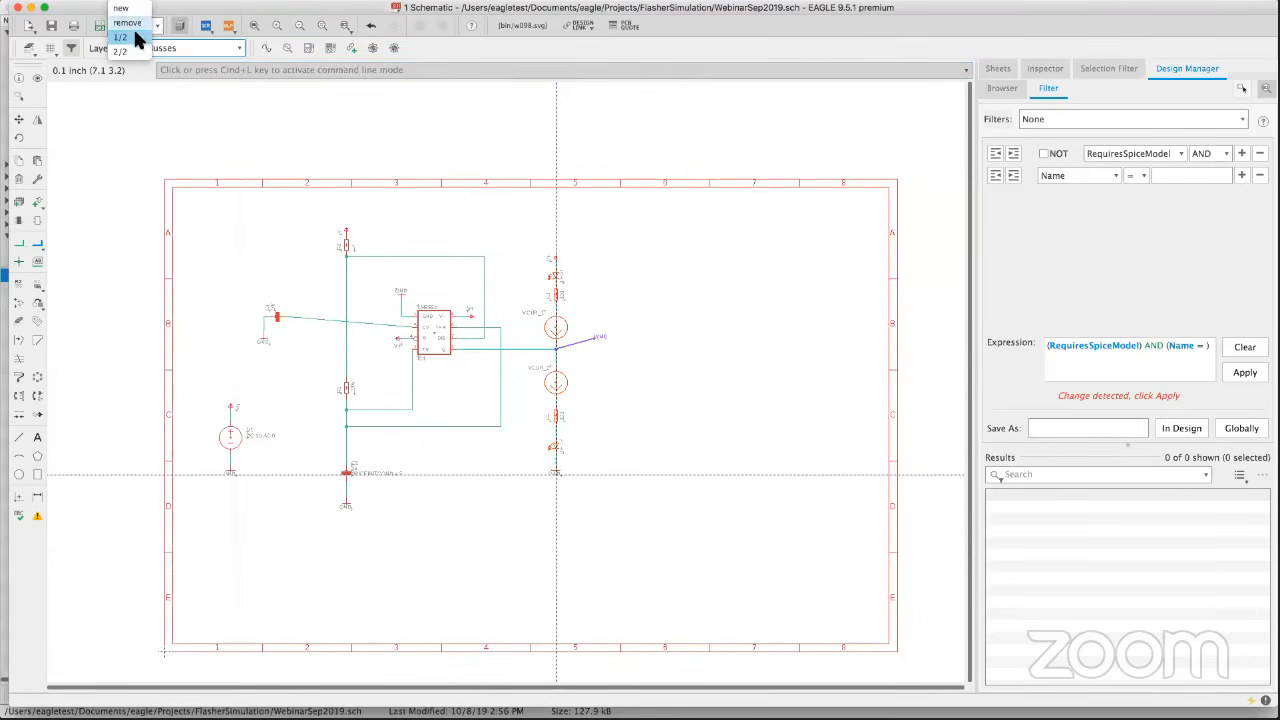
pyautogui.click(134, 51)
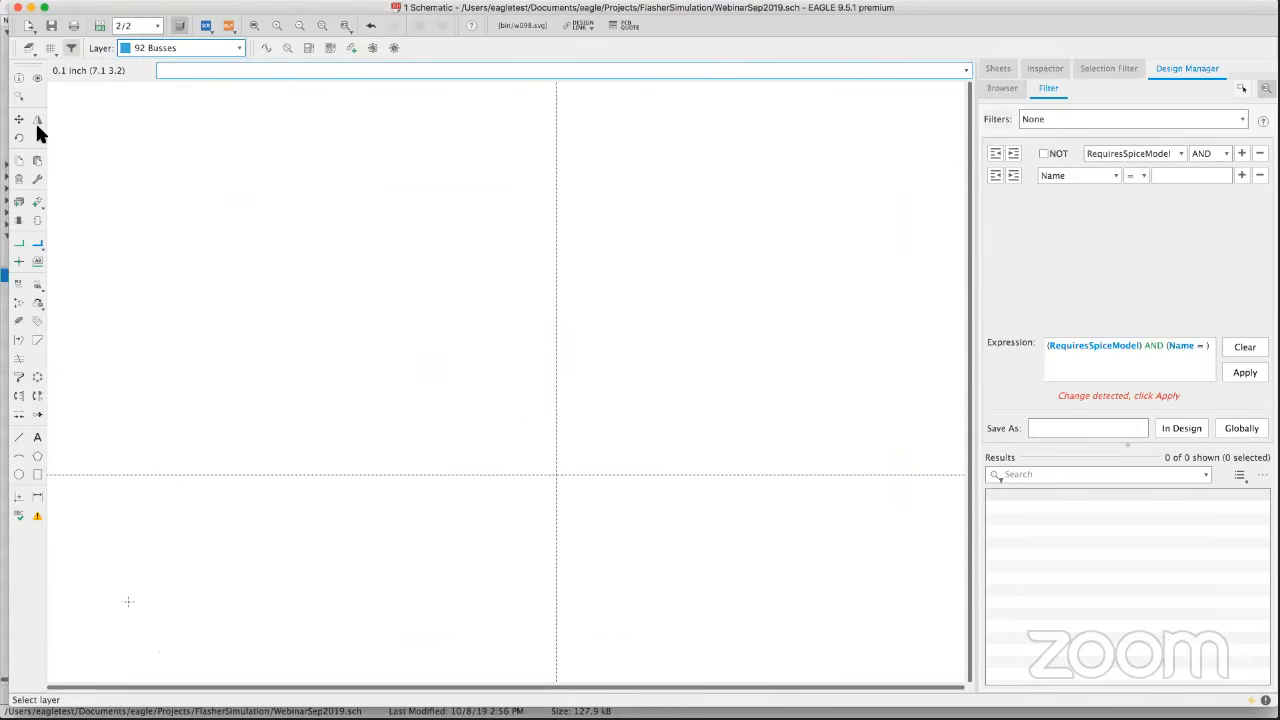
pyautogui.click(18, 204)
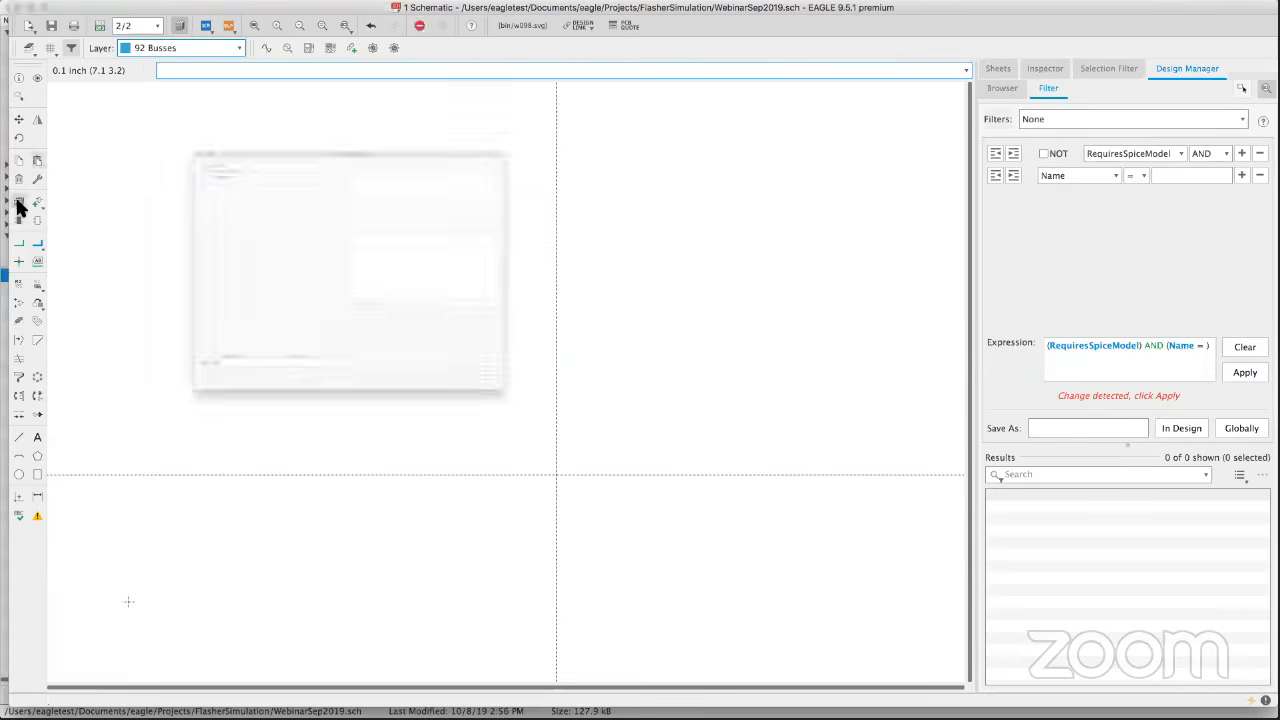
pyautogui.click(20, 47)
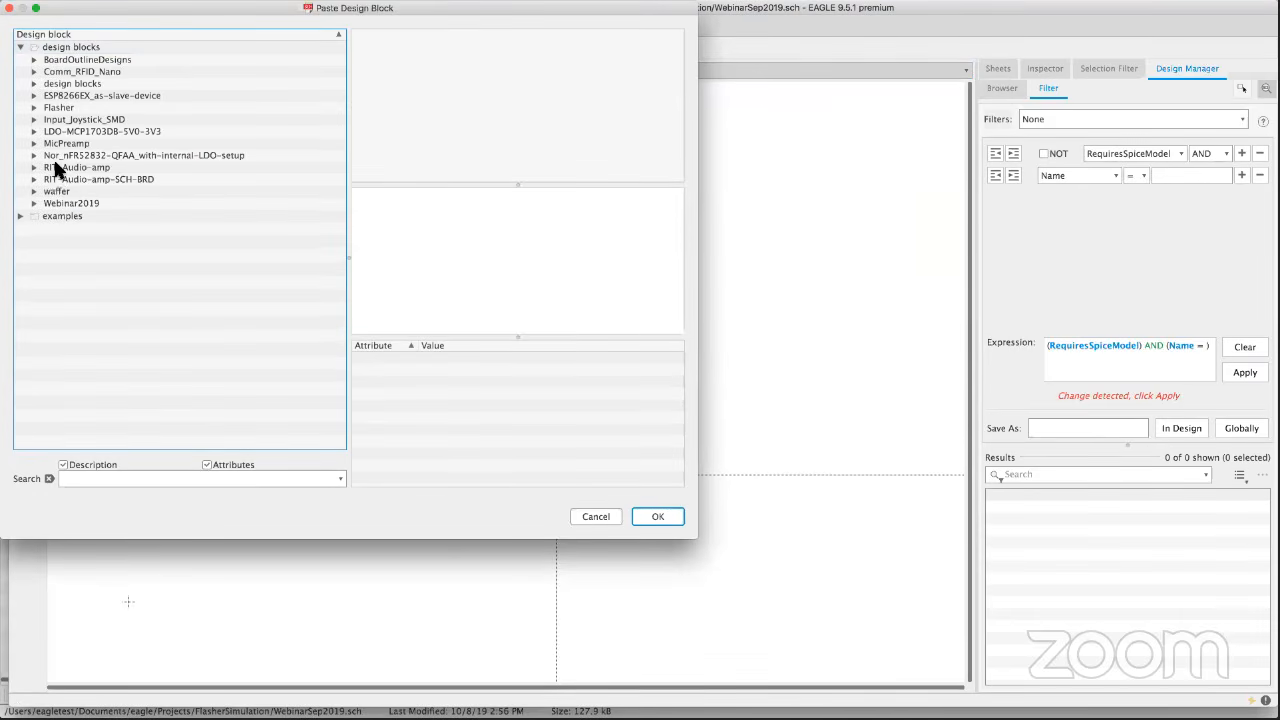
pyautogui.click(34, 107)
pyautogui.click(66, 122)
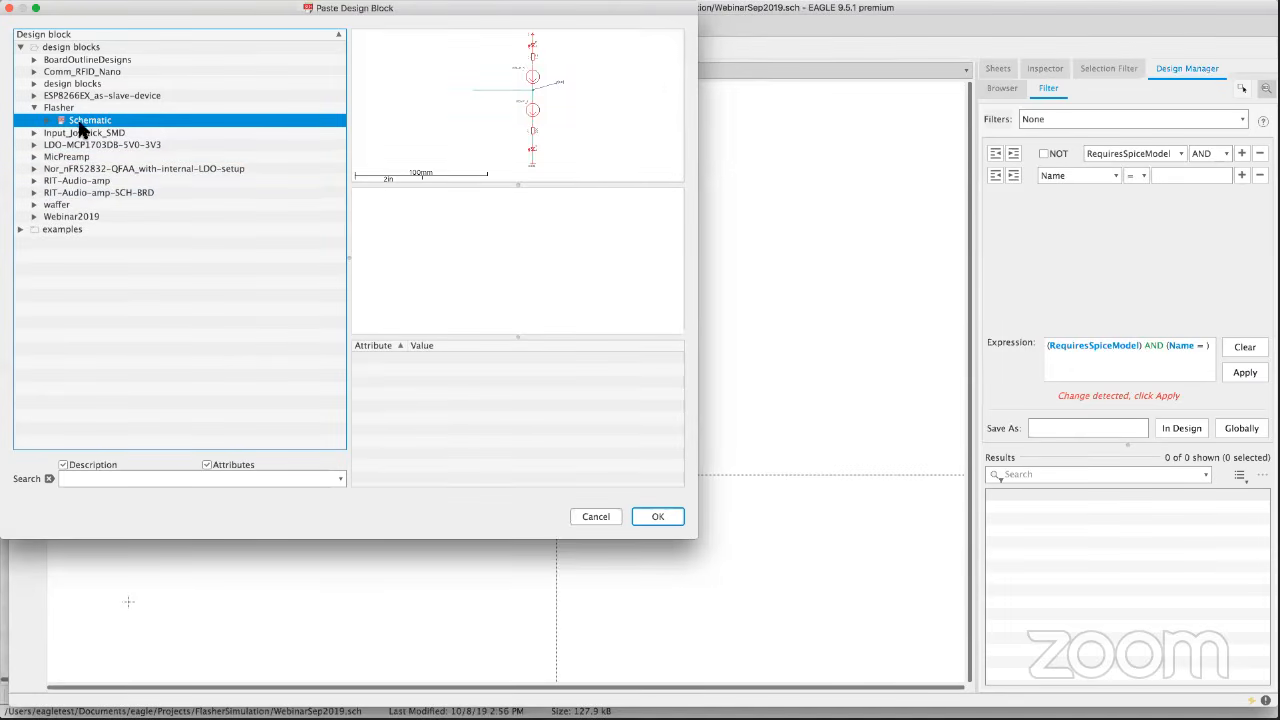
pyautogui.click(657, 517)
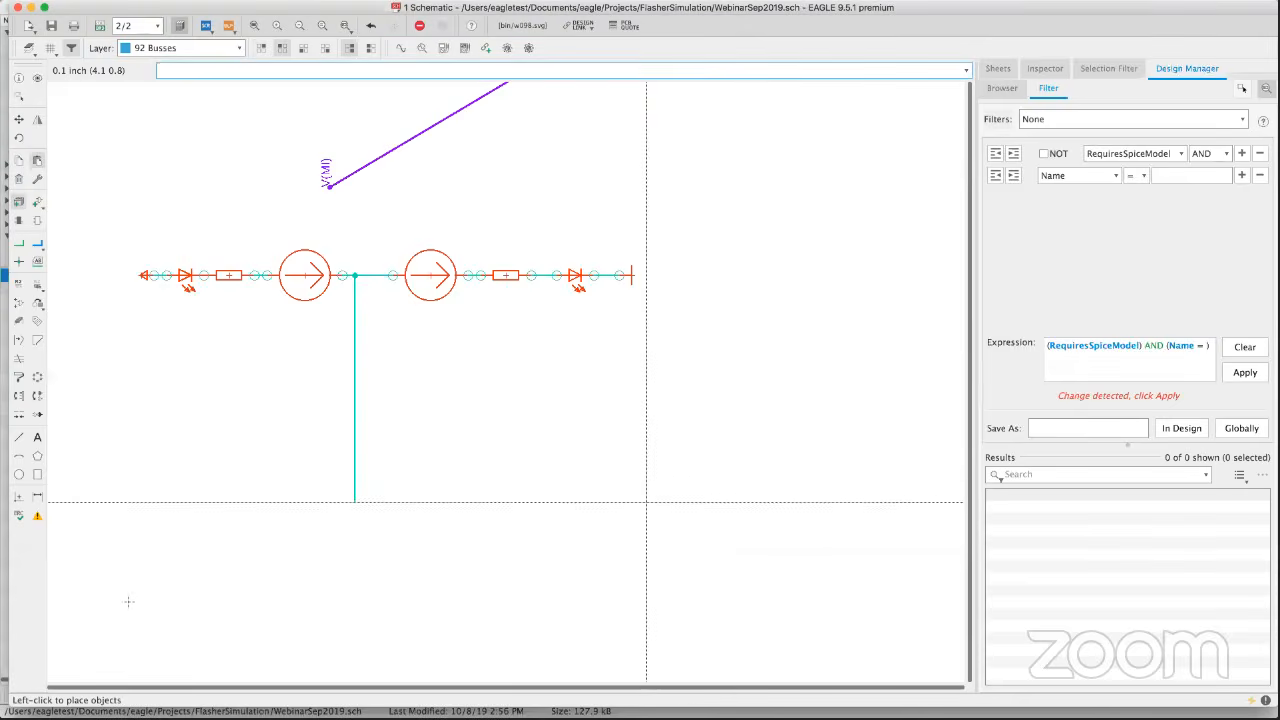
# Rotate the Flasher block until the LED branch stands upright with its supply end on top, and place it on the empty sheet.
pyautogui.scroll(1, 60, 632)
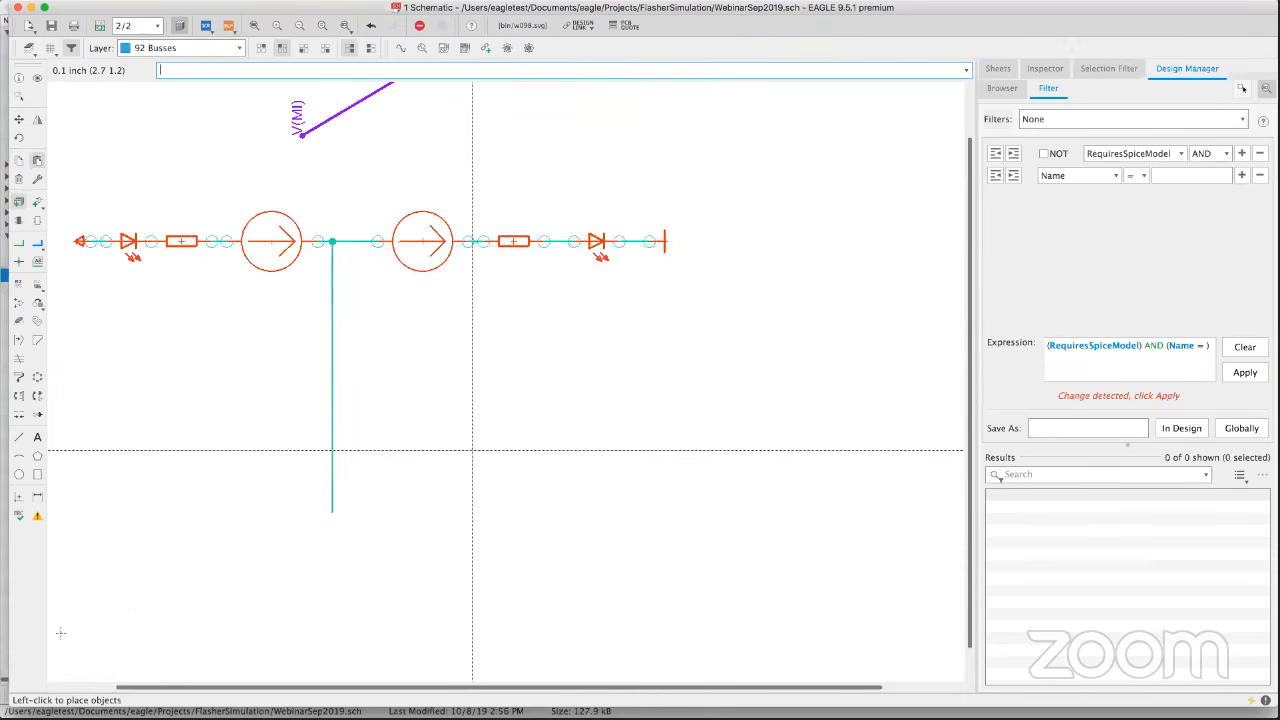
pyautogui.scroll(-5, 60, 632)
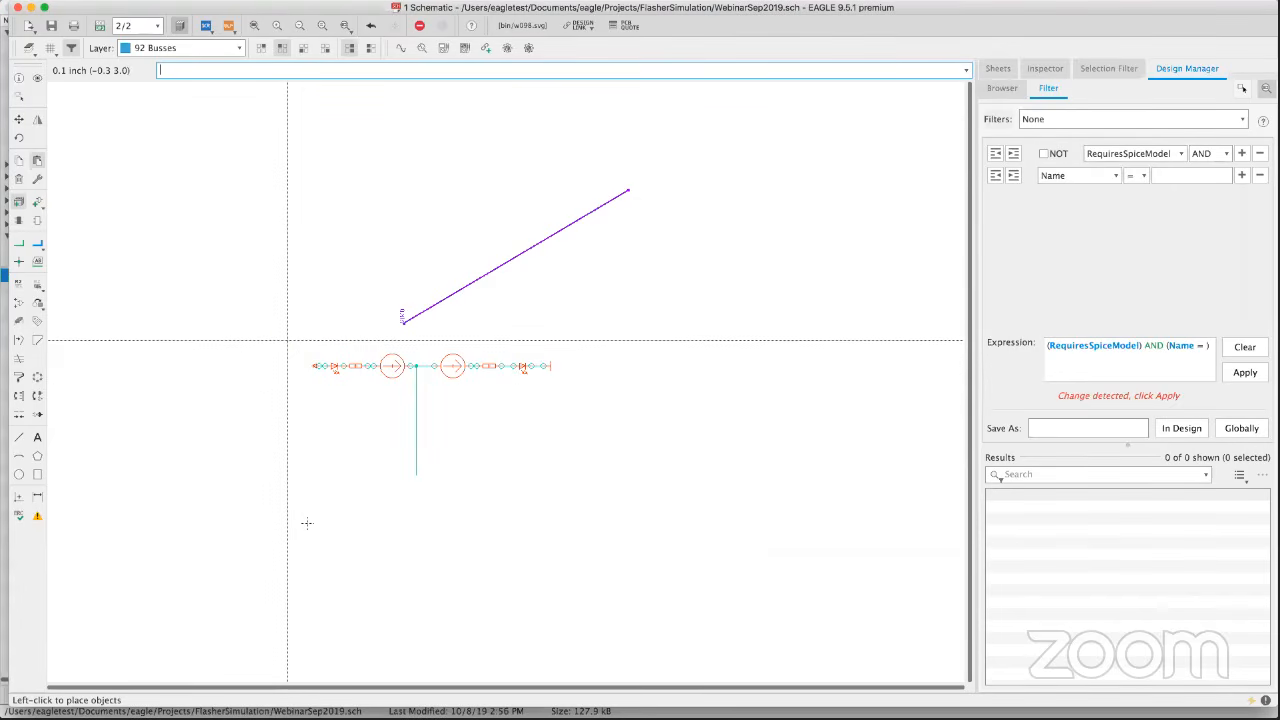
pyautogui.rightClick(430, 384)
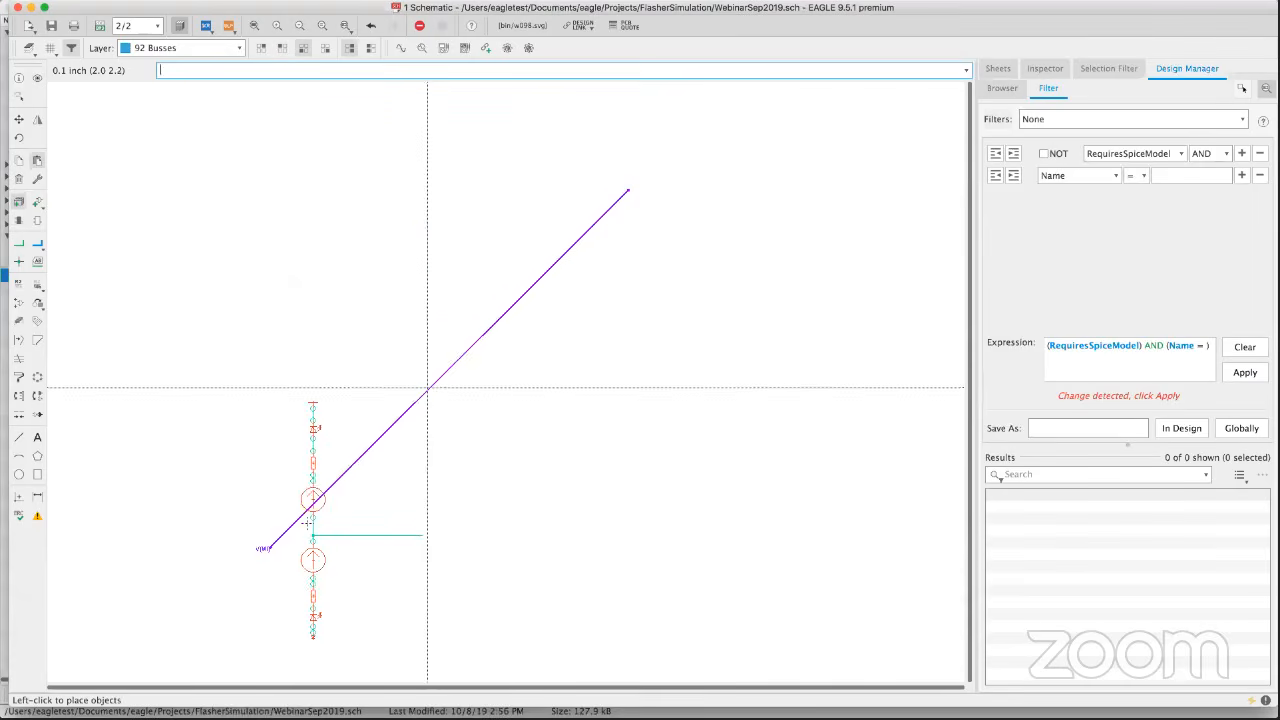
pyautogui.rightClick(427, 262)
pyautogui.rightClick(428, 259)
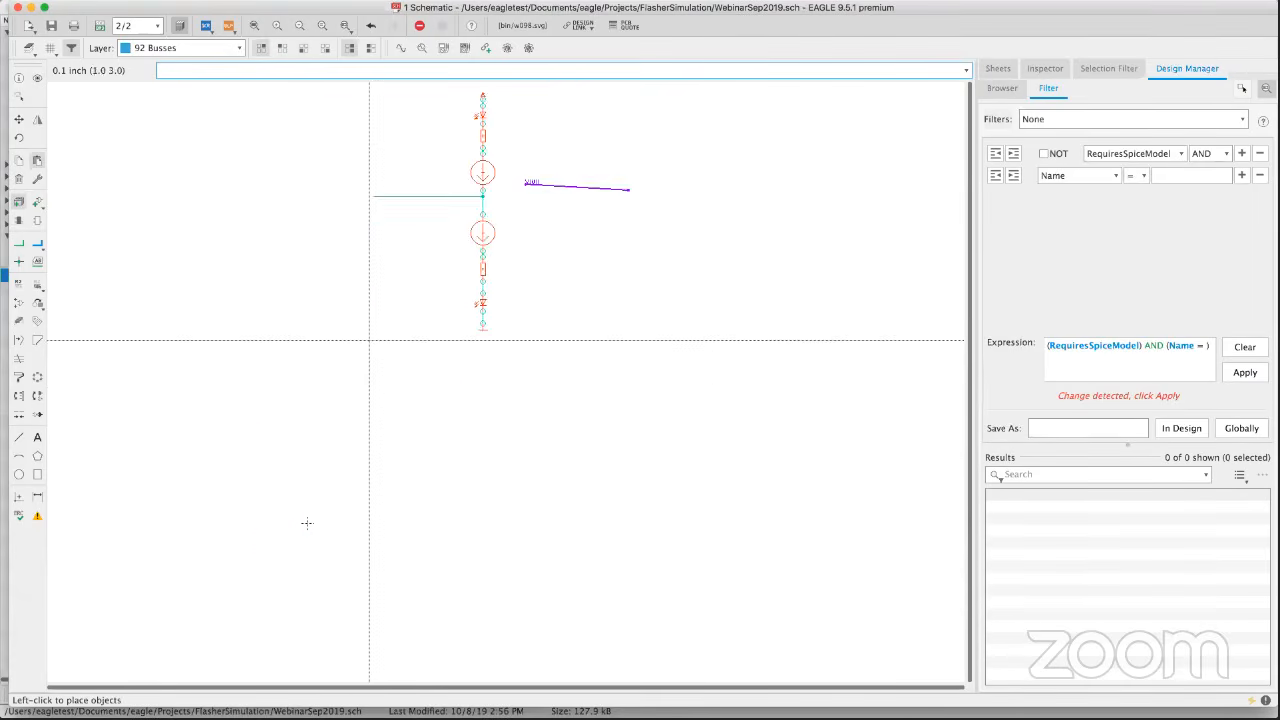
pyautogui.click(269, 490)
pyautogui.click(267, 480)
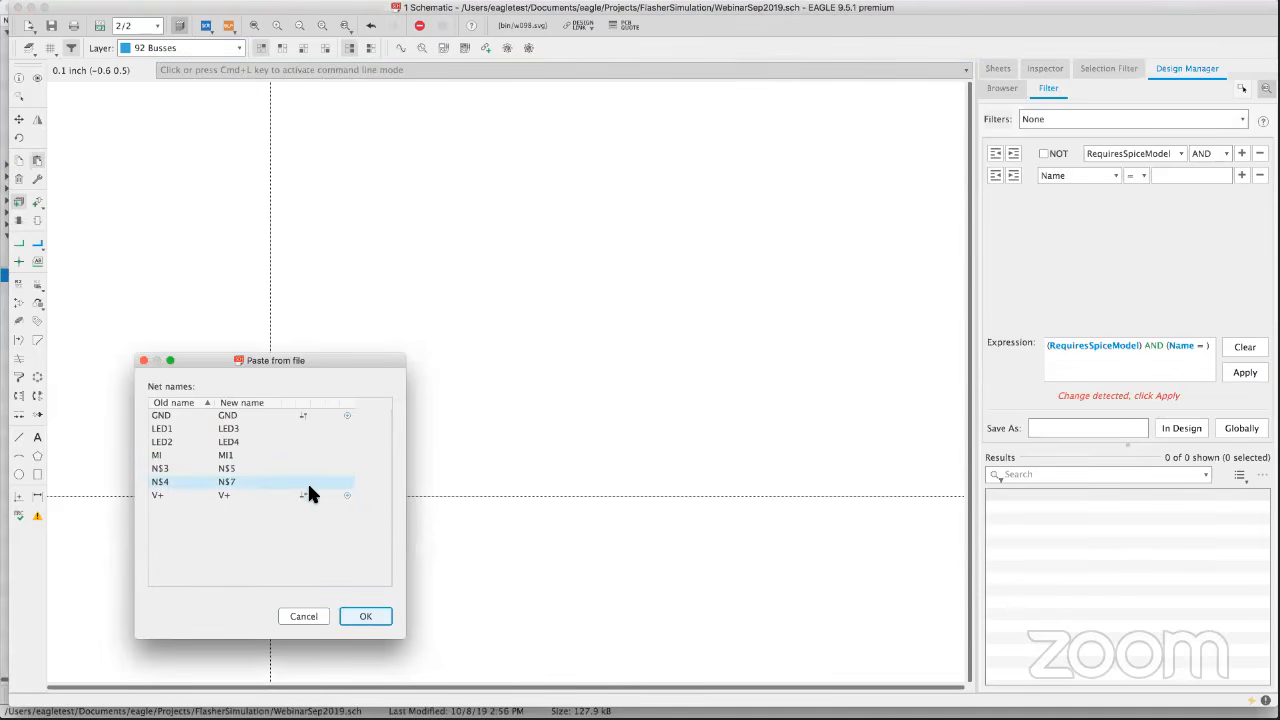
# Examine the old and new net names proposed for the pasted Flasher block.
pyautogui.moveTo(271, 475); pyautogui.dragTo(165, 420)
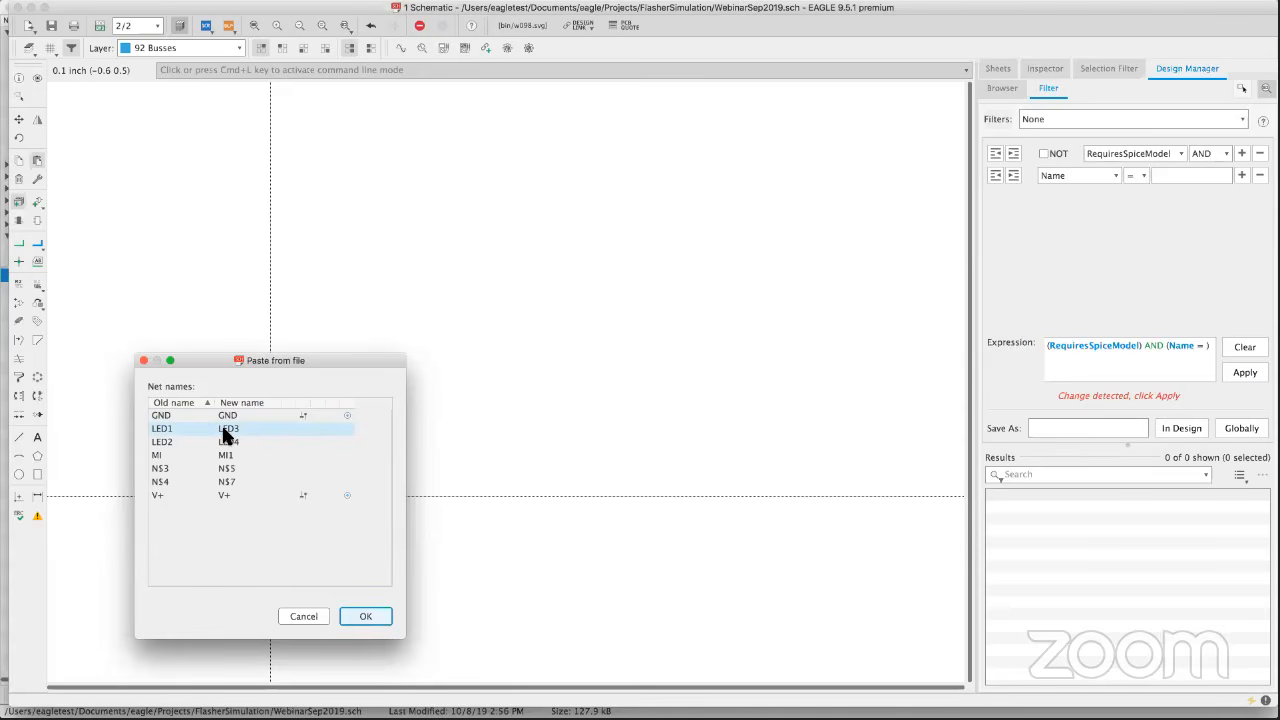
pyautogui.click(163, 438)
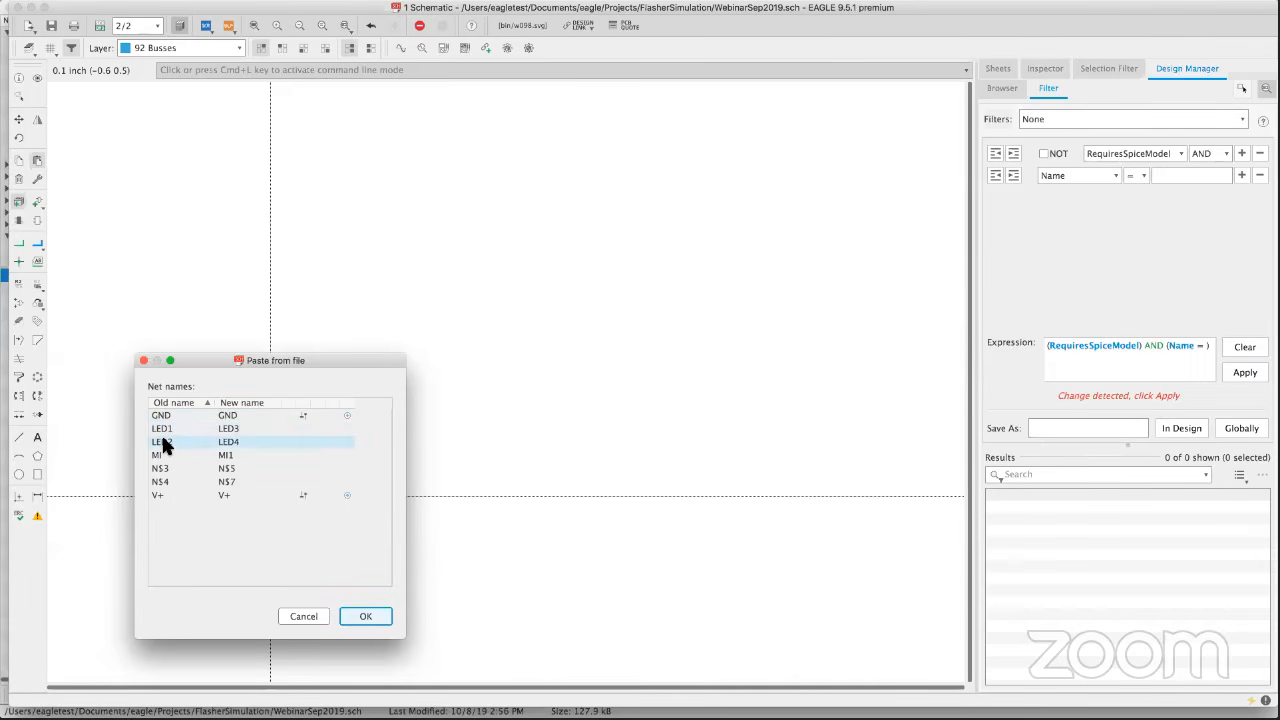
pyautogui.click(227, 430)
pyautogui.click(226, 443)
pyautogui.click(225, 470)
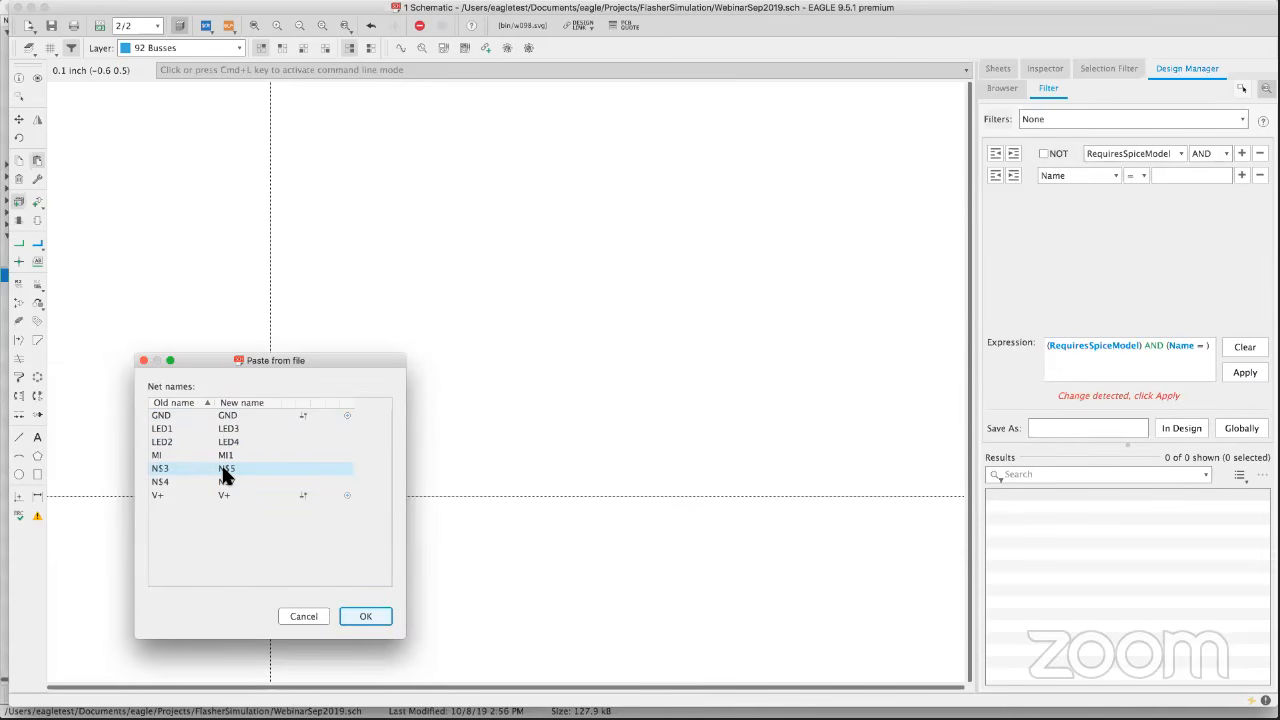
pyautogui.click(183, 479)
pyautogui.click(237, 466)
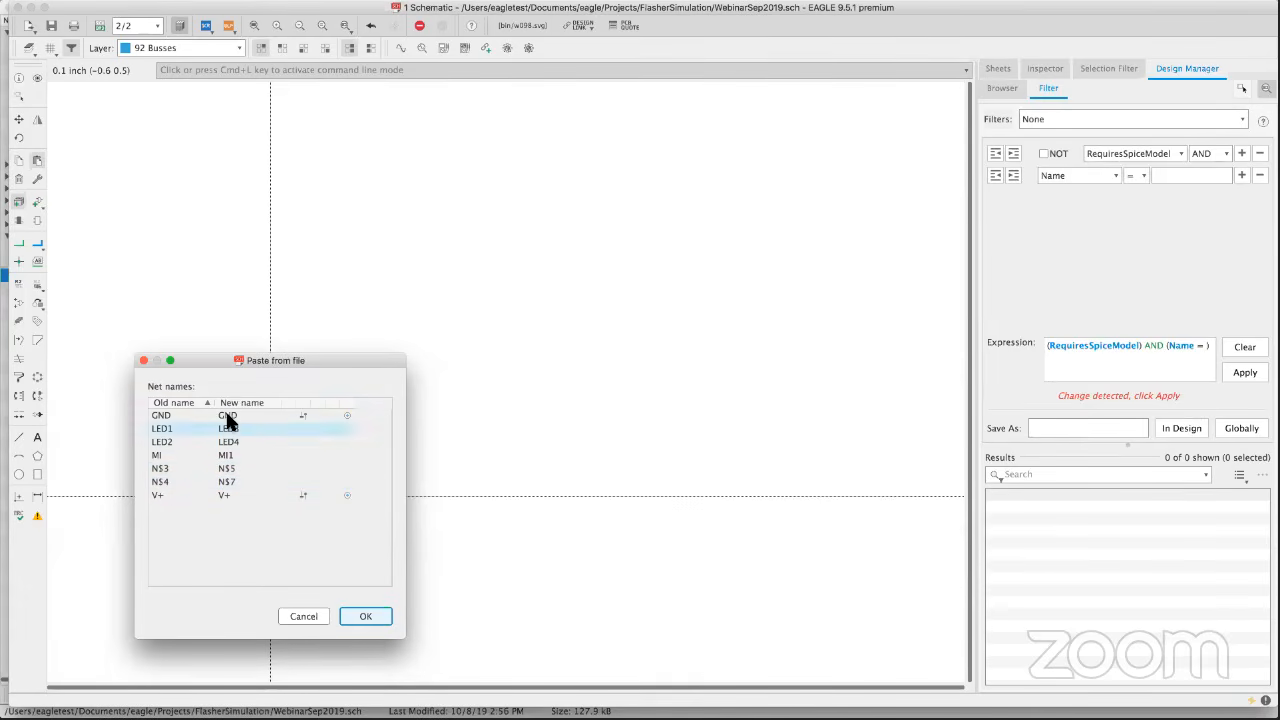
pyautogui.moveTo(247, 366); pyautogui.dragTo(348, 317)
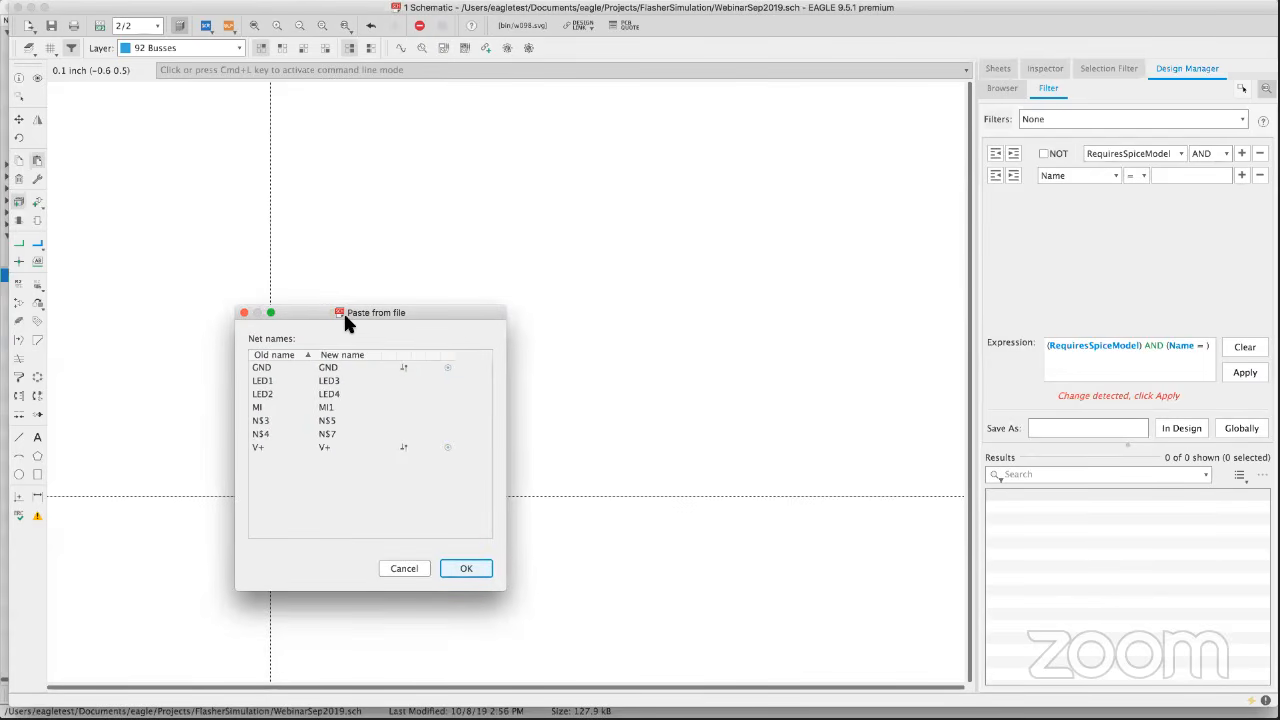
pyautogui.doubleClick(330, 420)
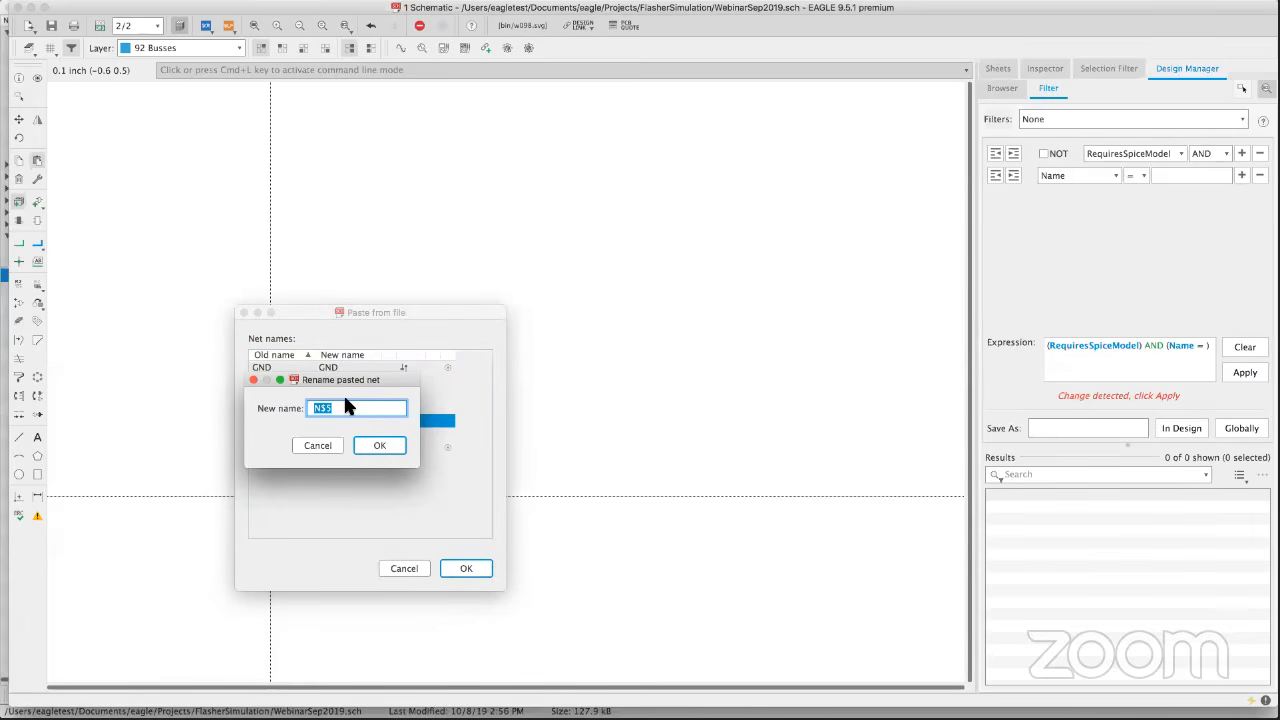
pyautogui.moveTo(347, 379); pyautogui.dragTo(472, 380)
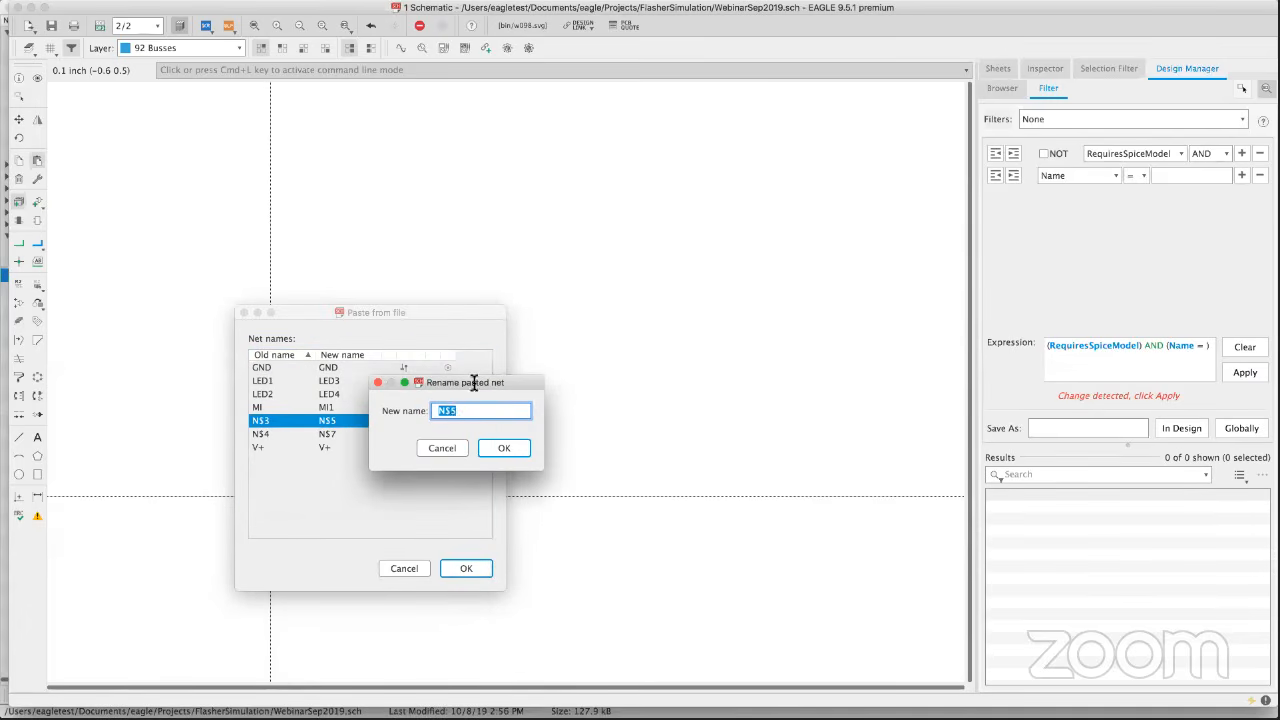
pyautogui.click(485, 446)
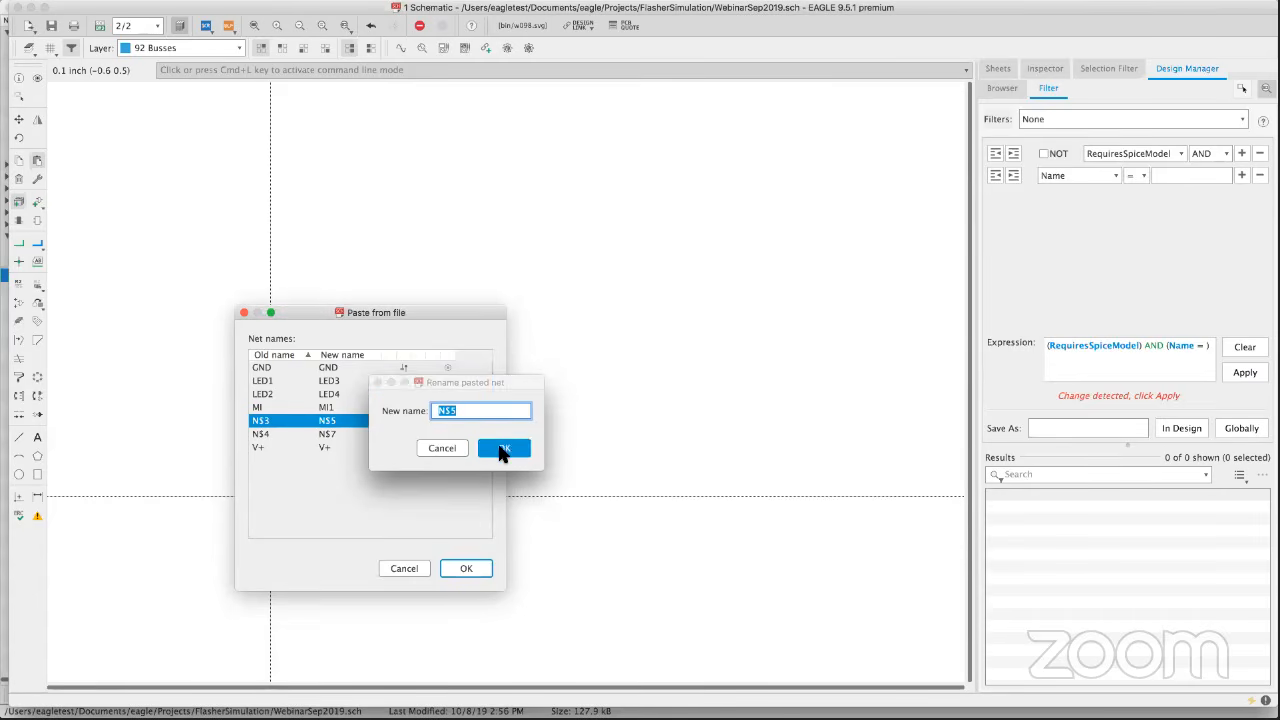
# Set the new name of the pasted net N$4 to N$4.
pyautogui.doubleClick(317, 432)
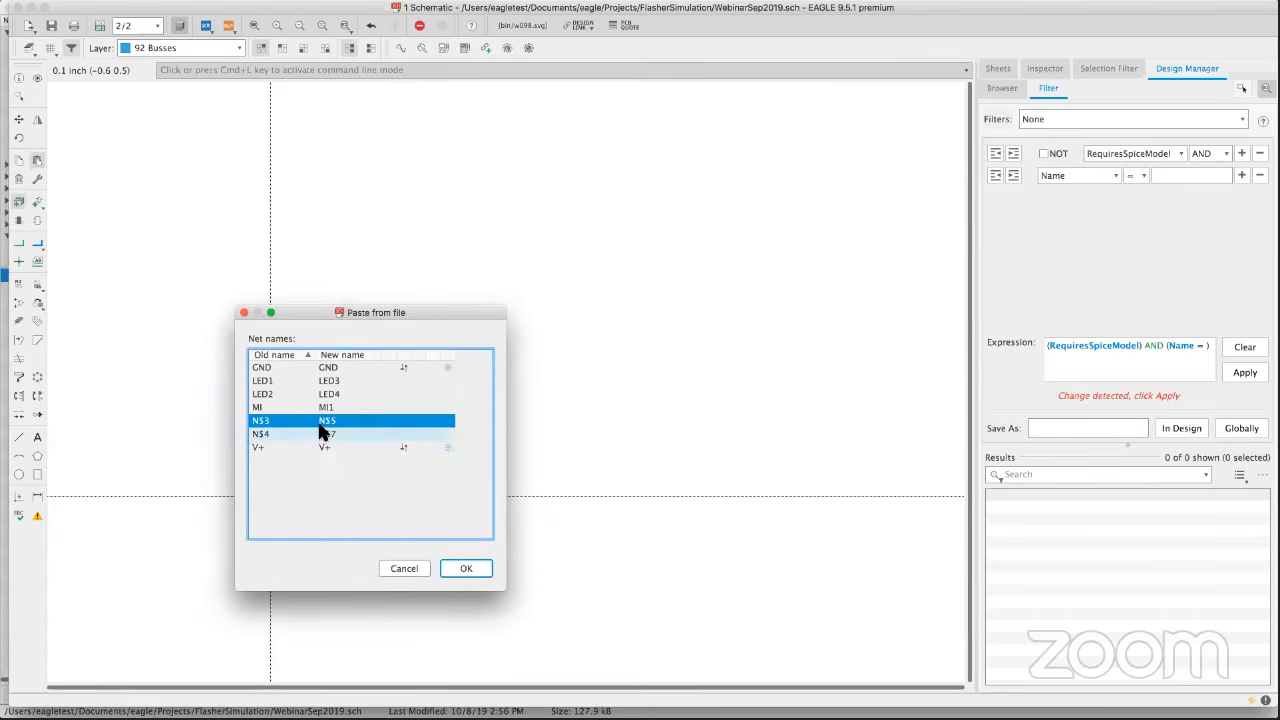
pyautogui.moveTo(333, 380); pyautogui.dragTo(511, 356)
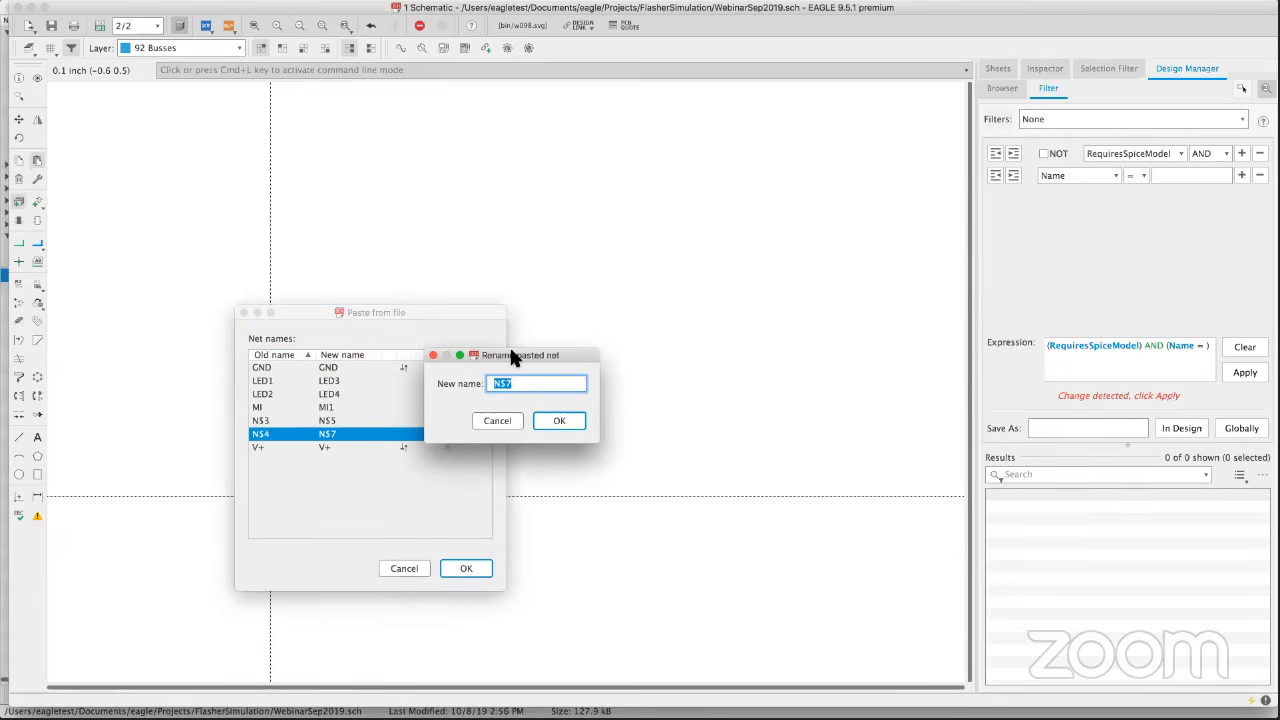
pyautogui.write('N')
pyautogui.click(569, 420)
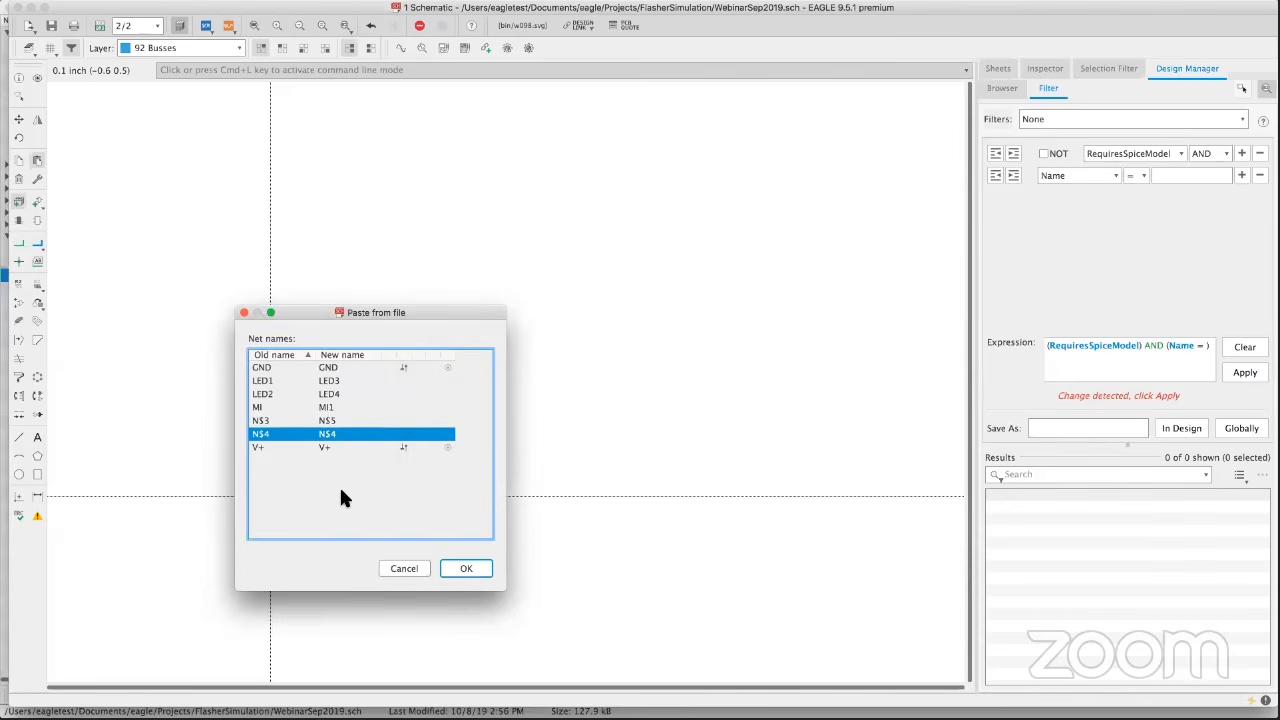
# Set the new name of the pasted net N$3 to N$3 and accept the net names to finish the paste.
pyautogui.click(325, 424)
pyautogui.doubleClick(325, 424)
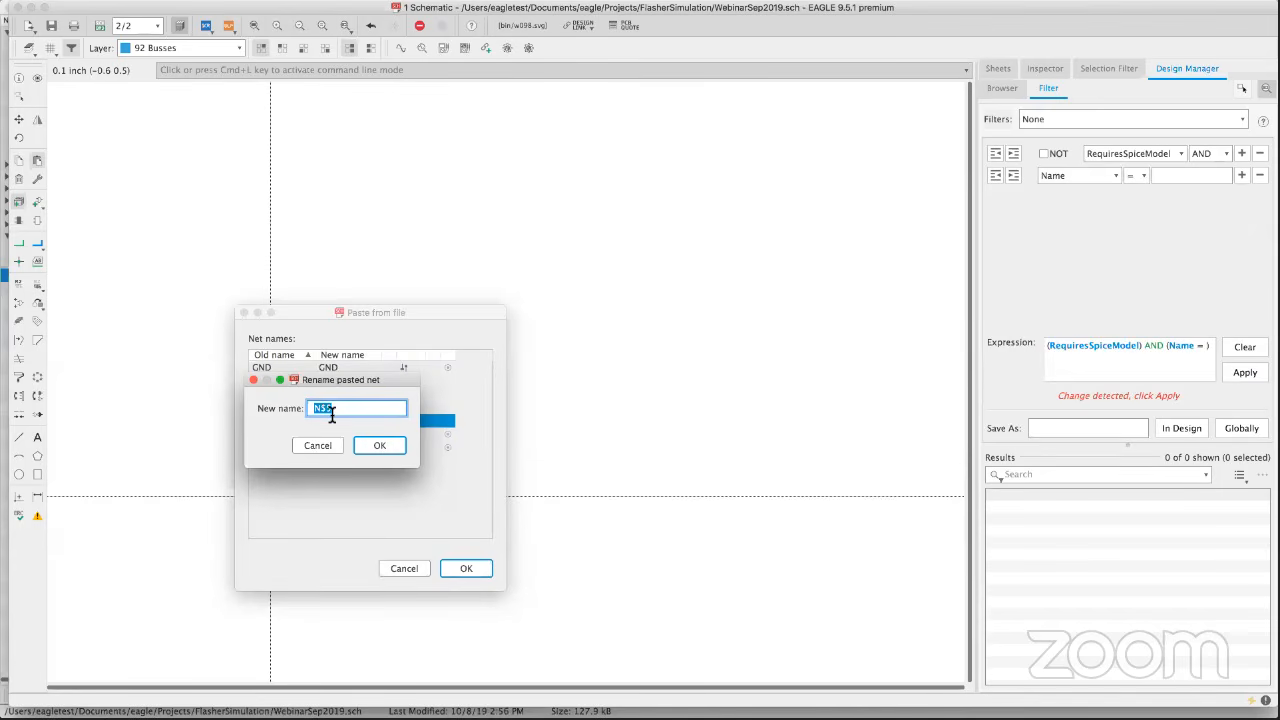
pyautogui.moveTo(362, 387); pyautogui.dragTo(497, 376)
pyautogui.press('Right')
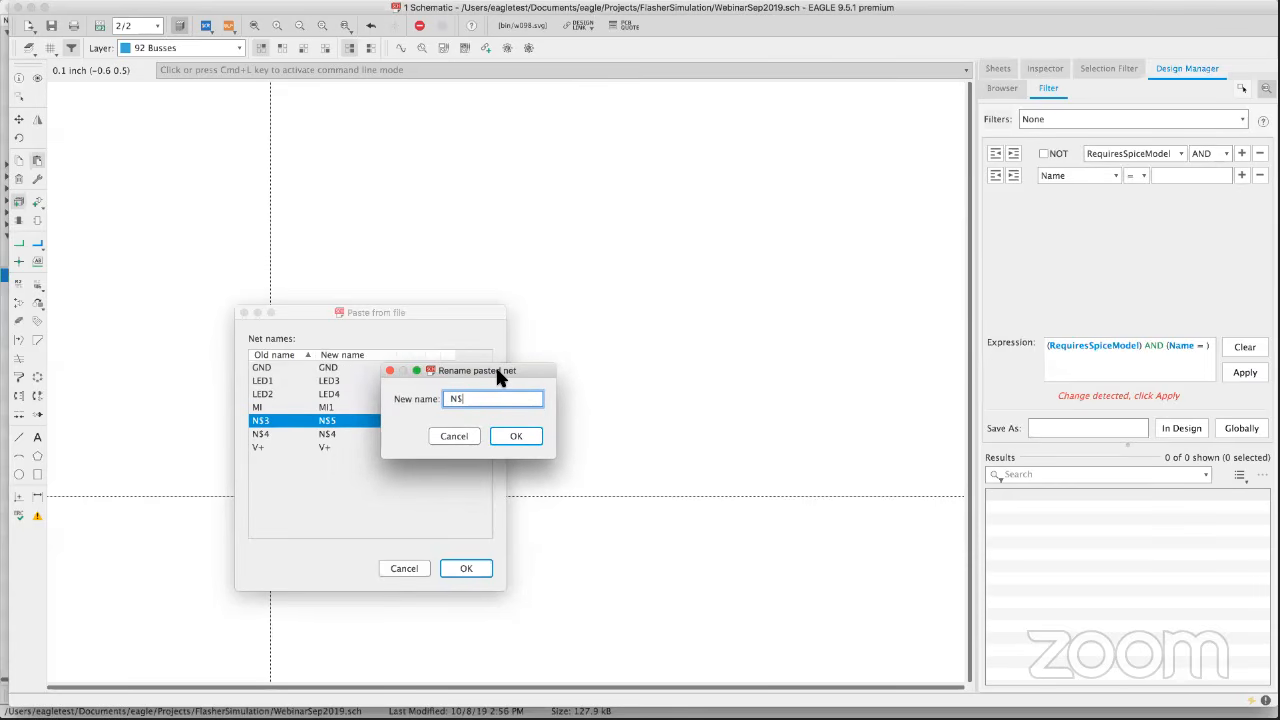
pyautogui.write('3')
pyautogui.click(506, 435)
pyautogui.click(481, 564)
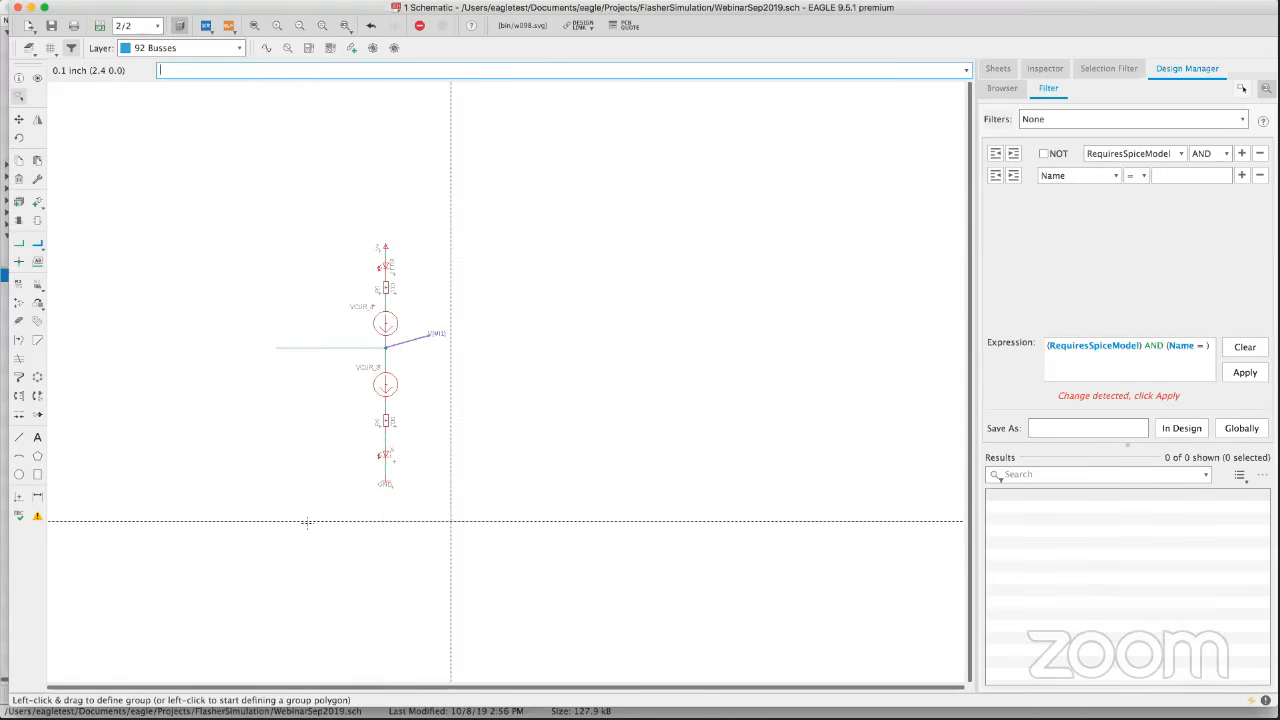
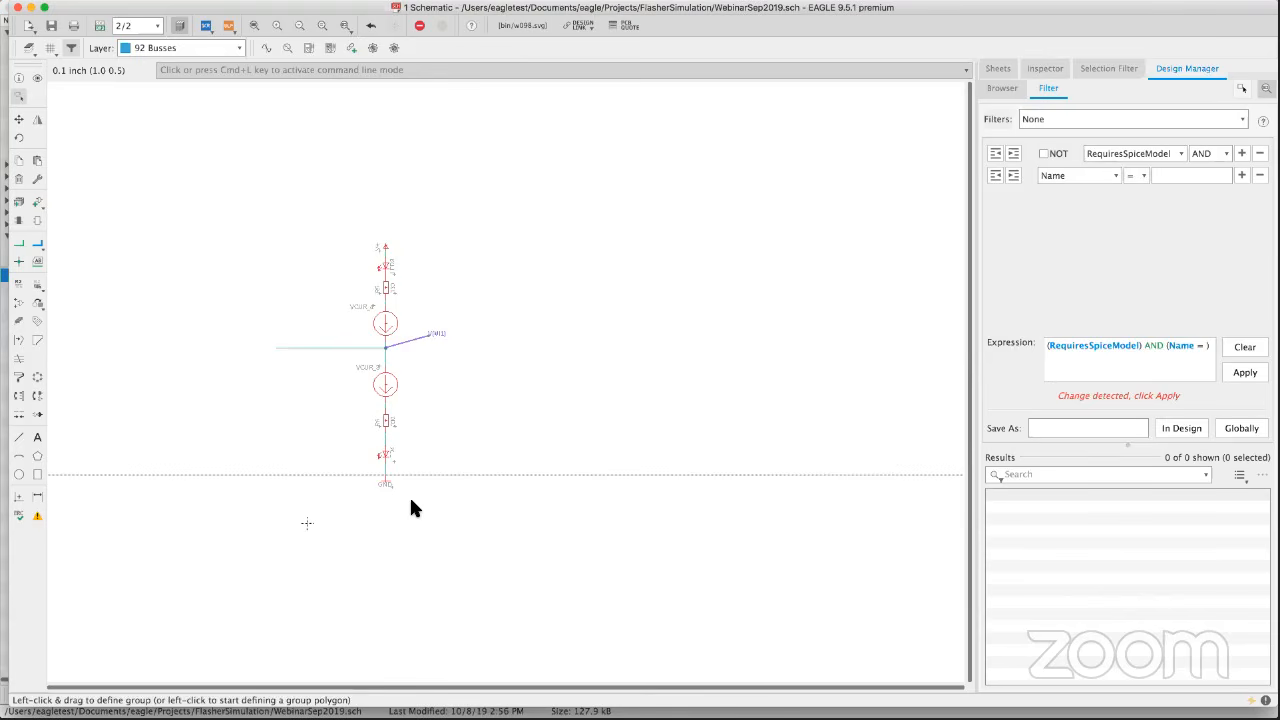
# Close WebinarSep2019.sch without saving and open Webinat2019.sch from the Webinar2019 project.
pyautogui.click(17, 7)
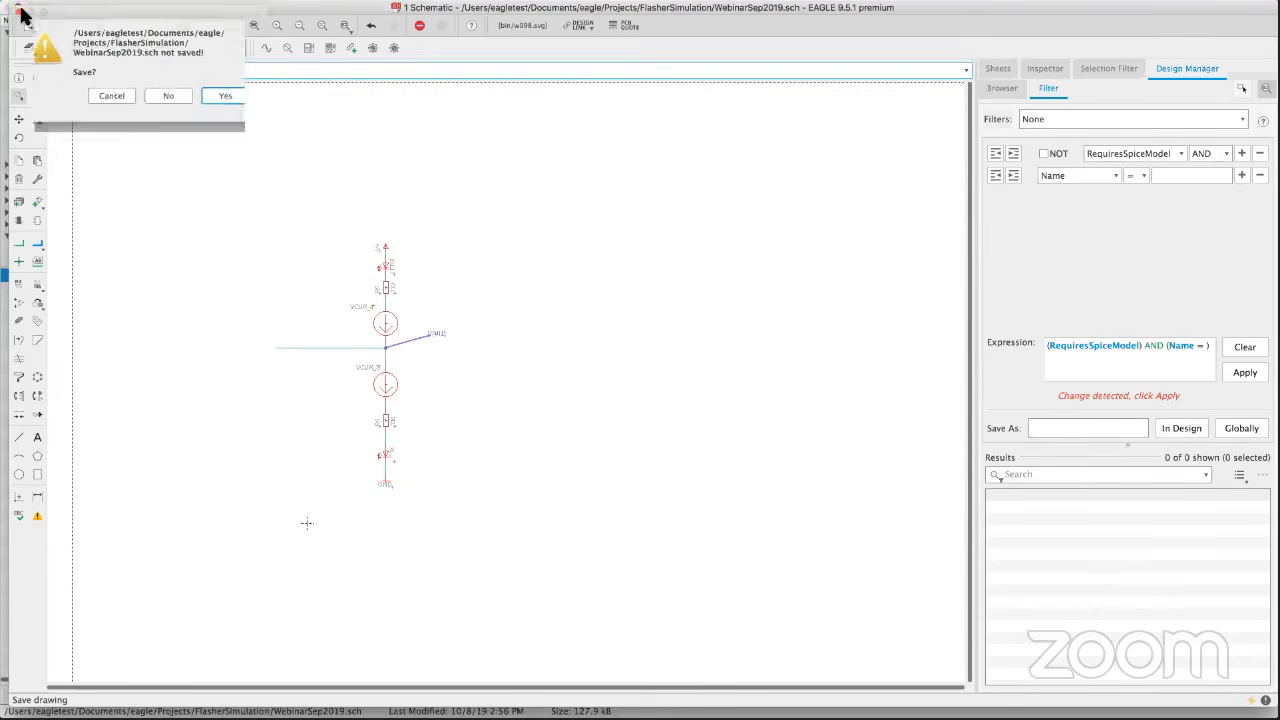
pyautogui.click(168, 98)
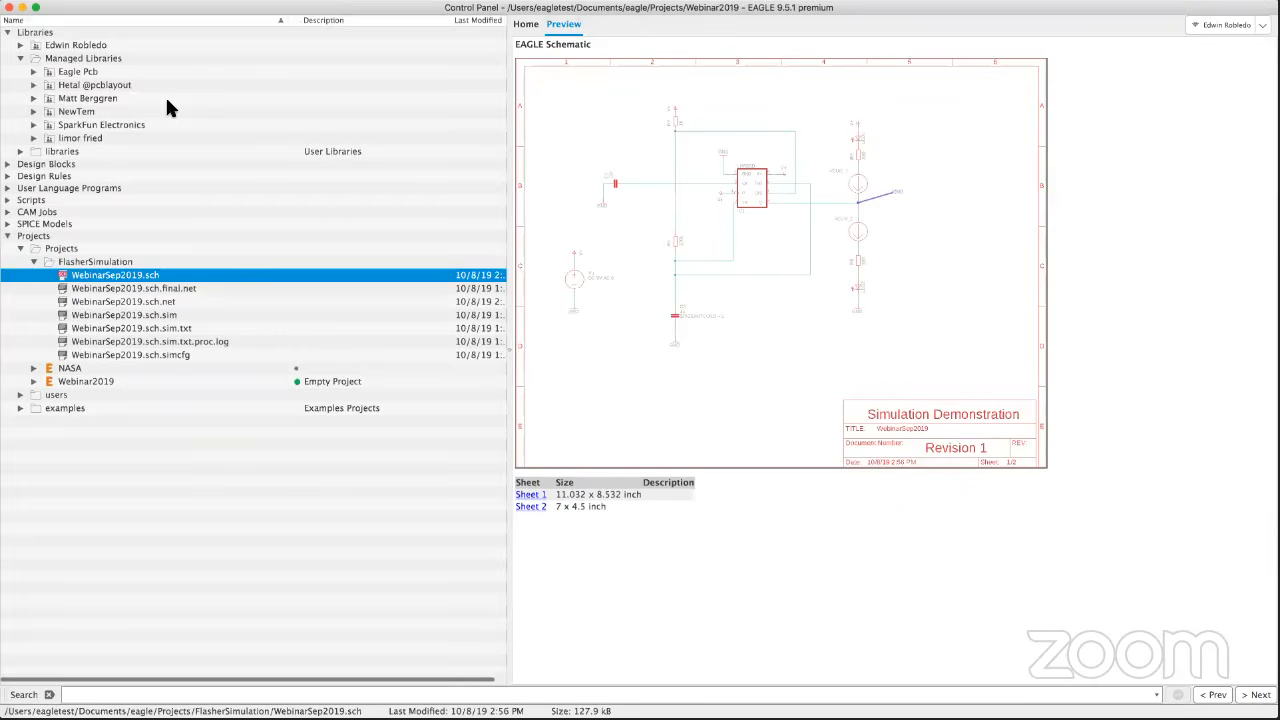
pyautogui.click(34, 262)
pyautogui.click(36, 286)
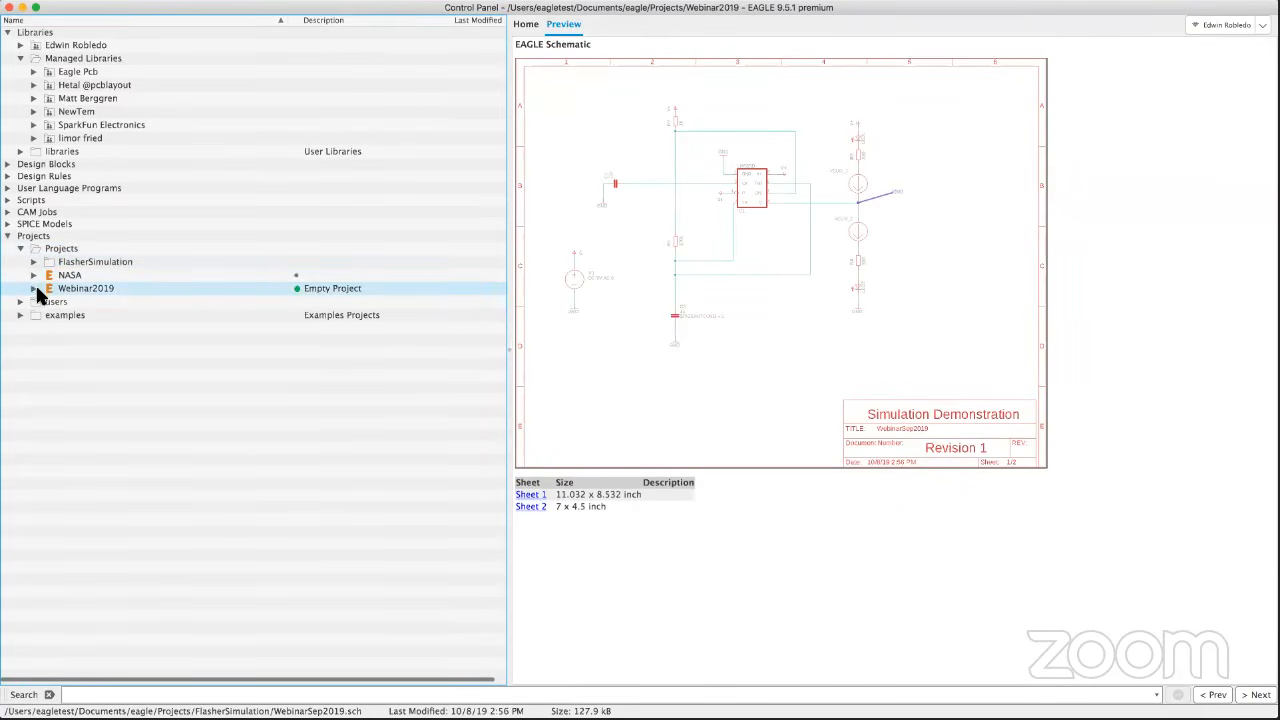
pyautogui.click(34, 288)
pyautogui.click(86, 300)
pyautogui.rightClick(89, 303)
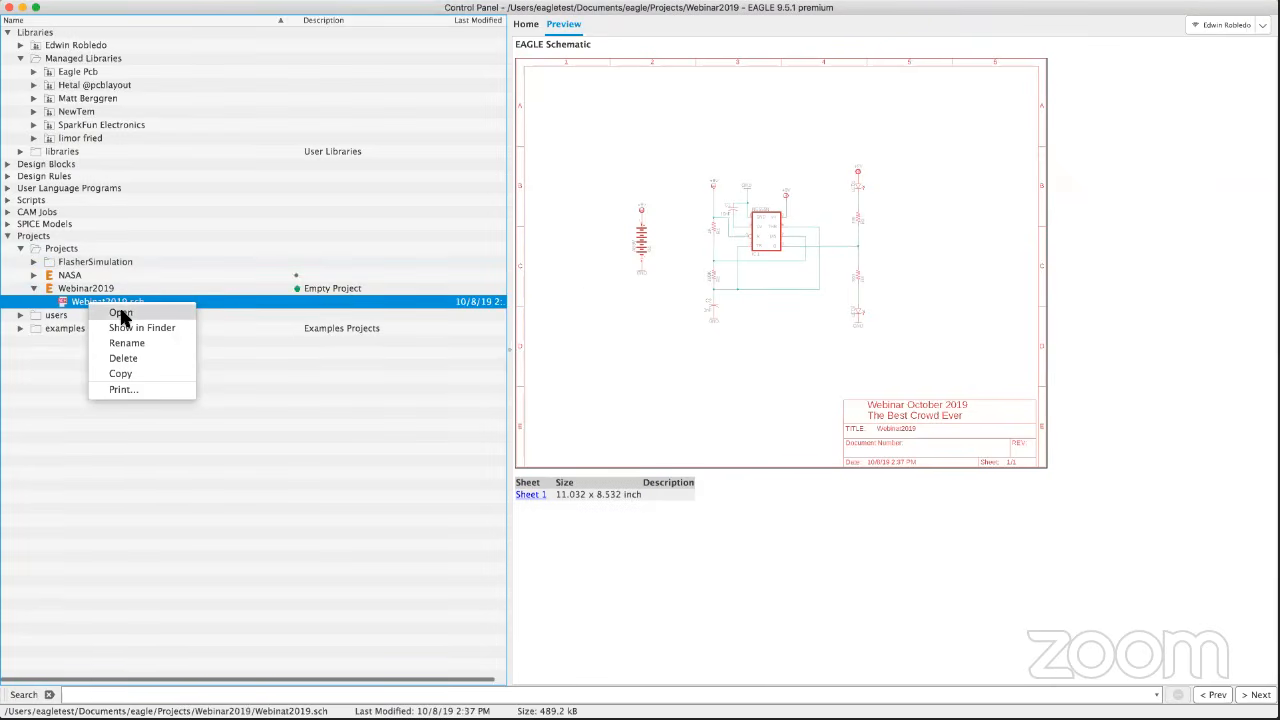
pyautogui.click(126, 314)
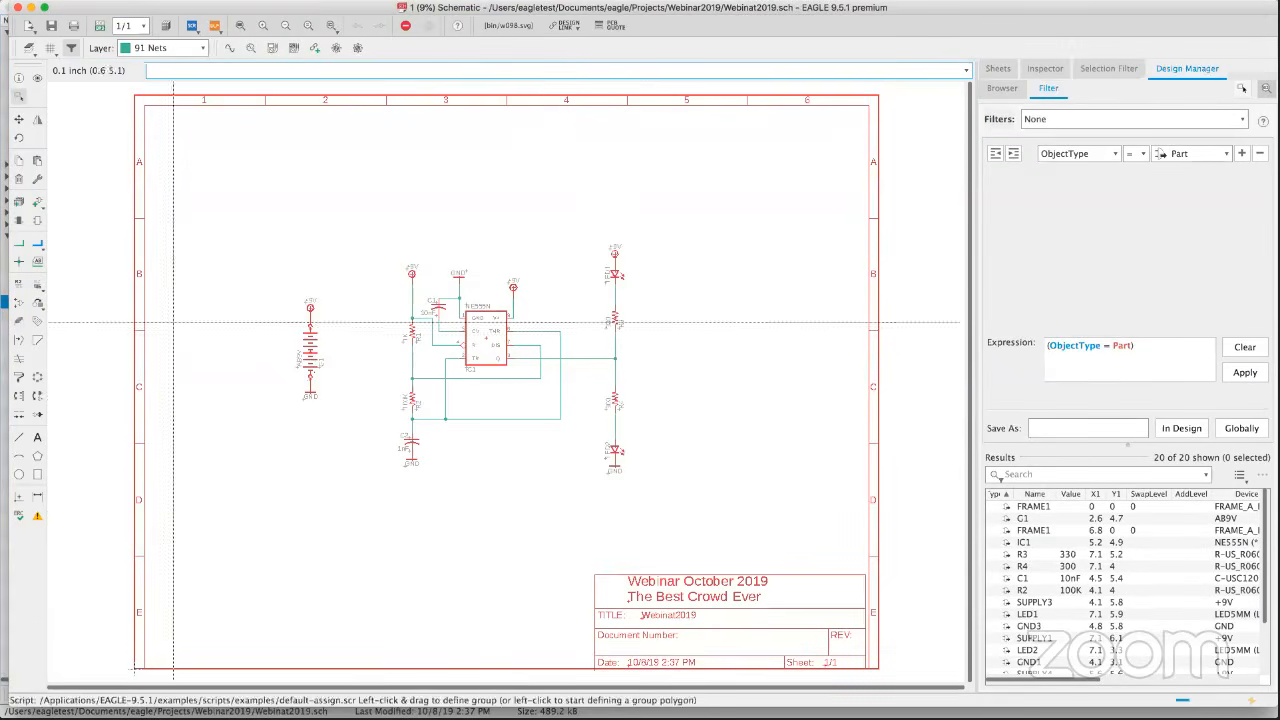
# Slice the horizontal net wire below IC1, just past the junction with the TR wire between R2 and C2.
pyautogui.scroll(3, 543, 391)
pyautogui.scroll(5, 463, 394)
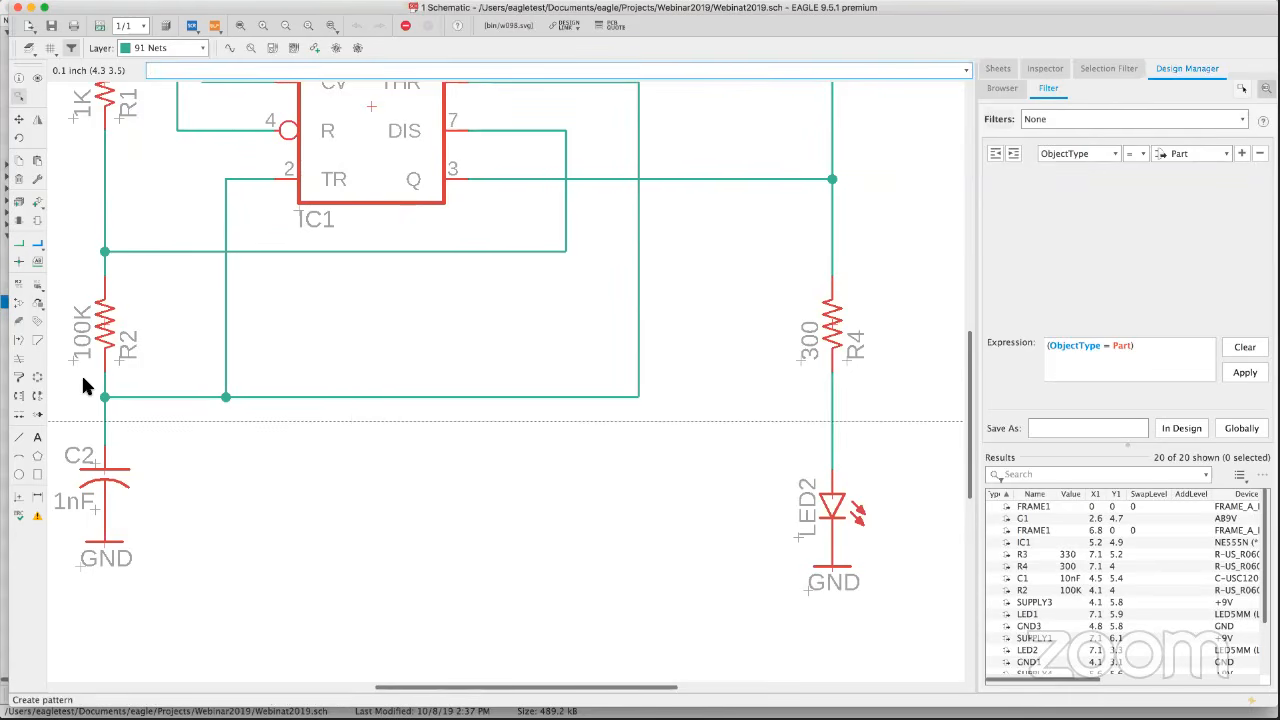
pyautogui.hscroll(-1, 222, 376)
pyautogui.hscroll(-5, 222, 376)
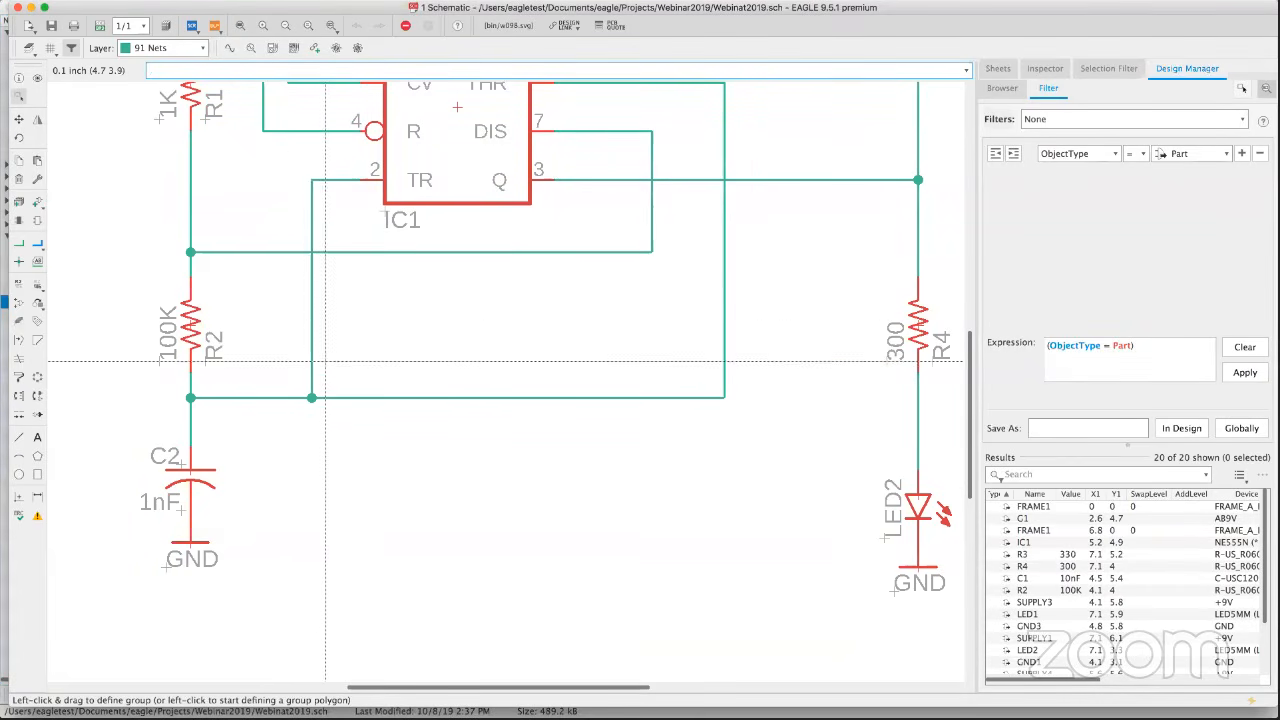
pyautogui.click(19, 360)
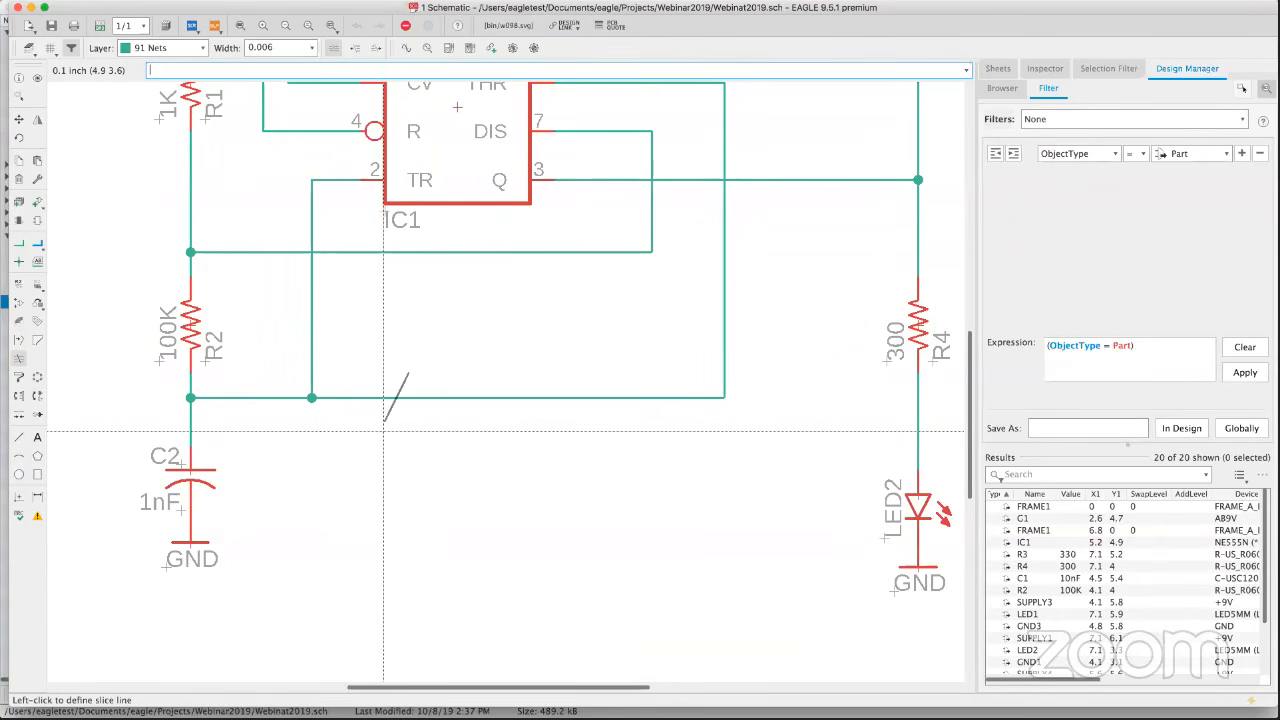
pyautogui.click(383, 433)
pyautogui.scroll(5, 405, 419)
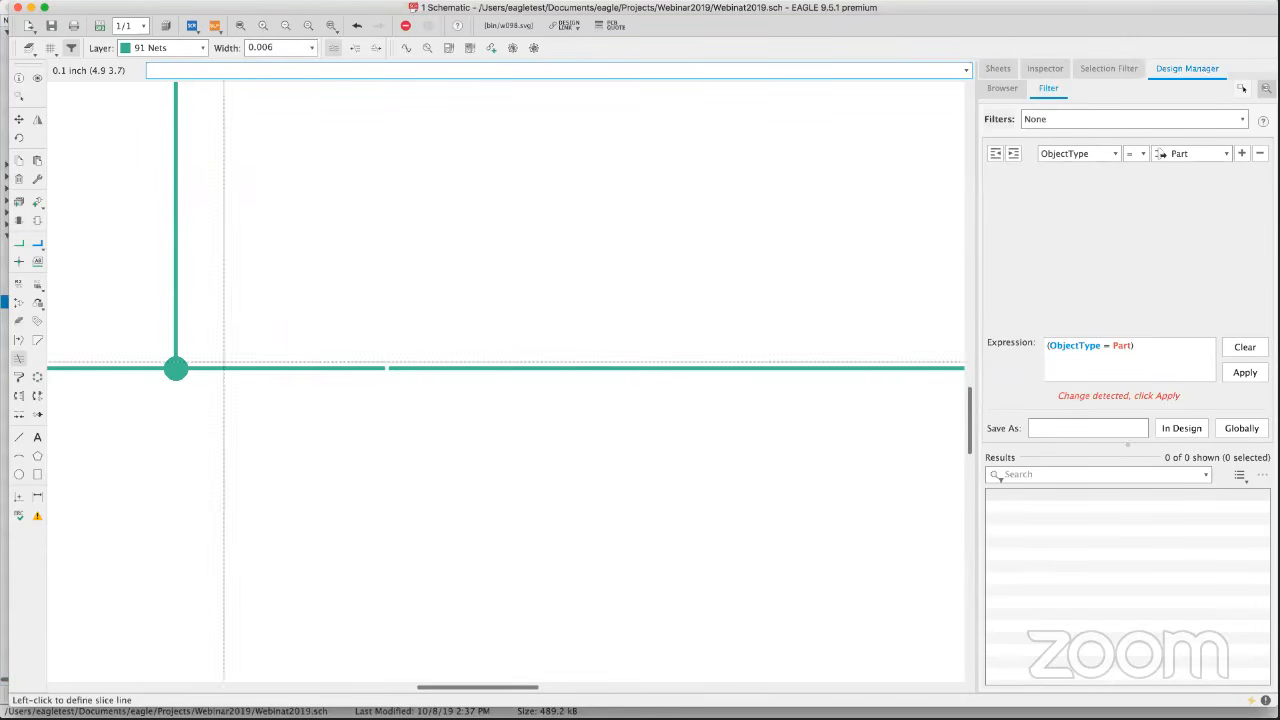
# Slice the horizontal net wire again, to the right of the first cut, and show the net of the severed wire.
pyautogui.click(537, 305)
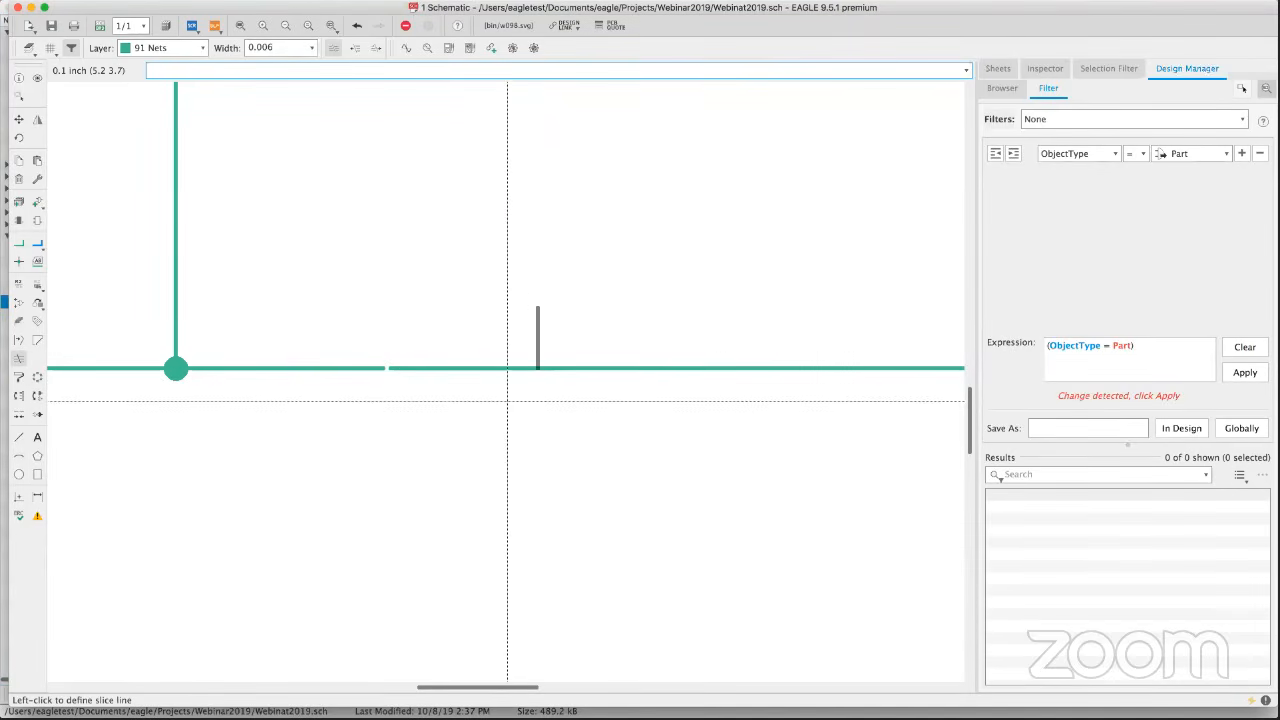
pyautogui.click(475, 435)
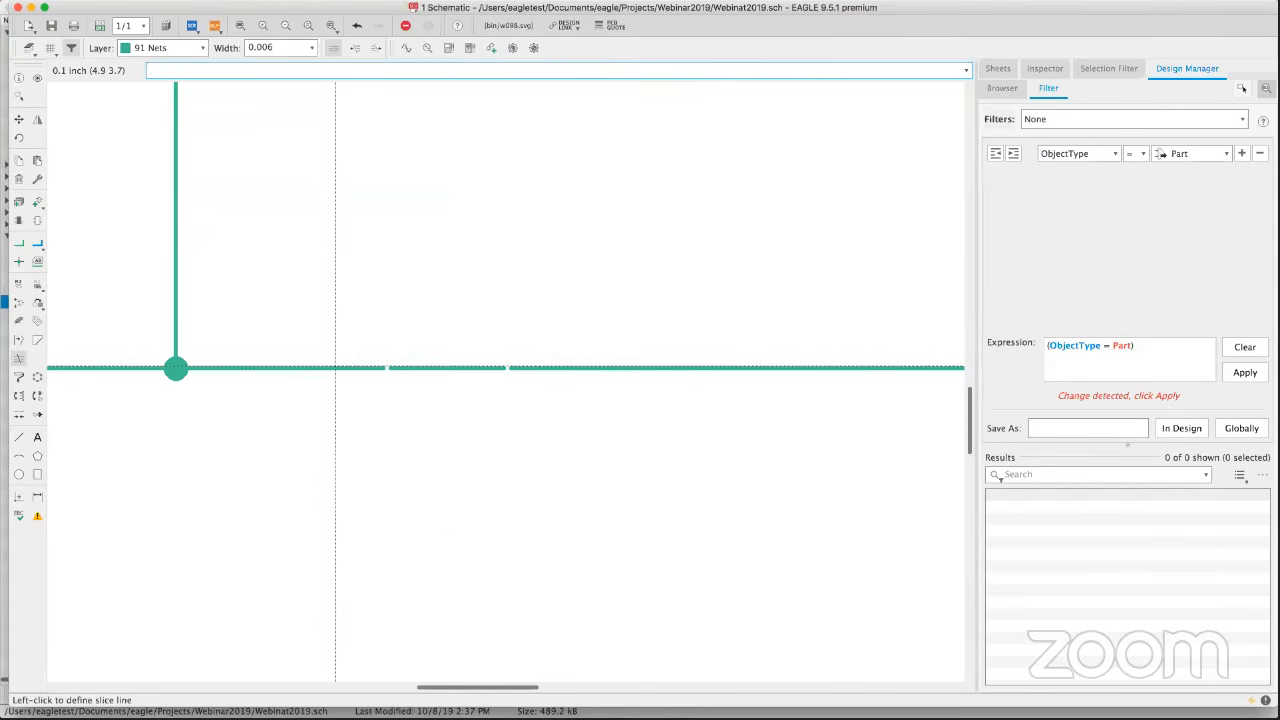
pyautogui.click(36, 80)
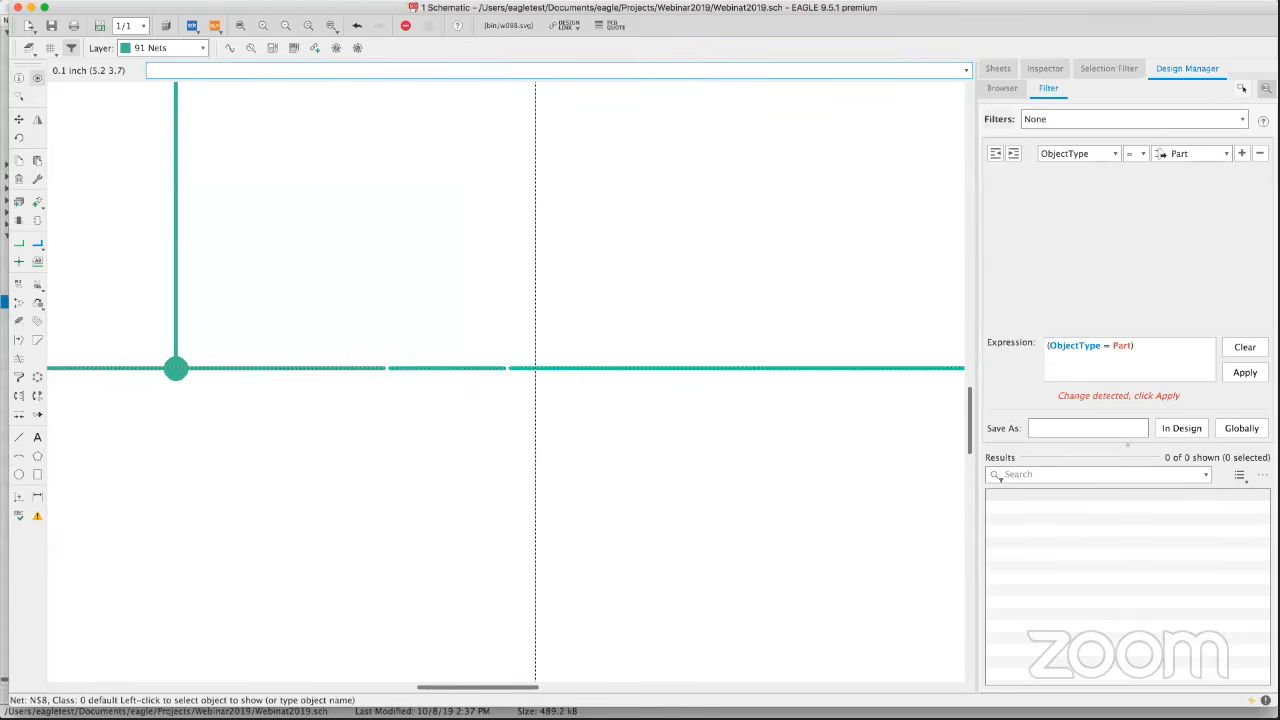
pyautogui.scroll(5, 471, 370)
pyautogui.moveTo(448, 368); pyautogui.dragTo(524, 310, button='middle')
pyautogui.scroll(2, 465, 311)
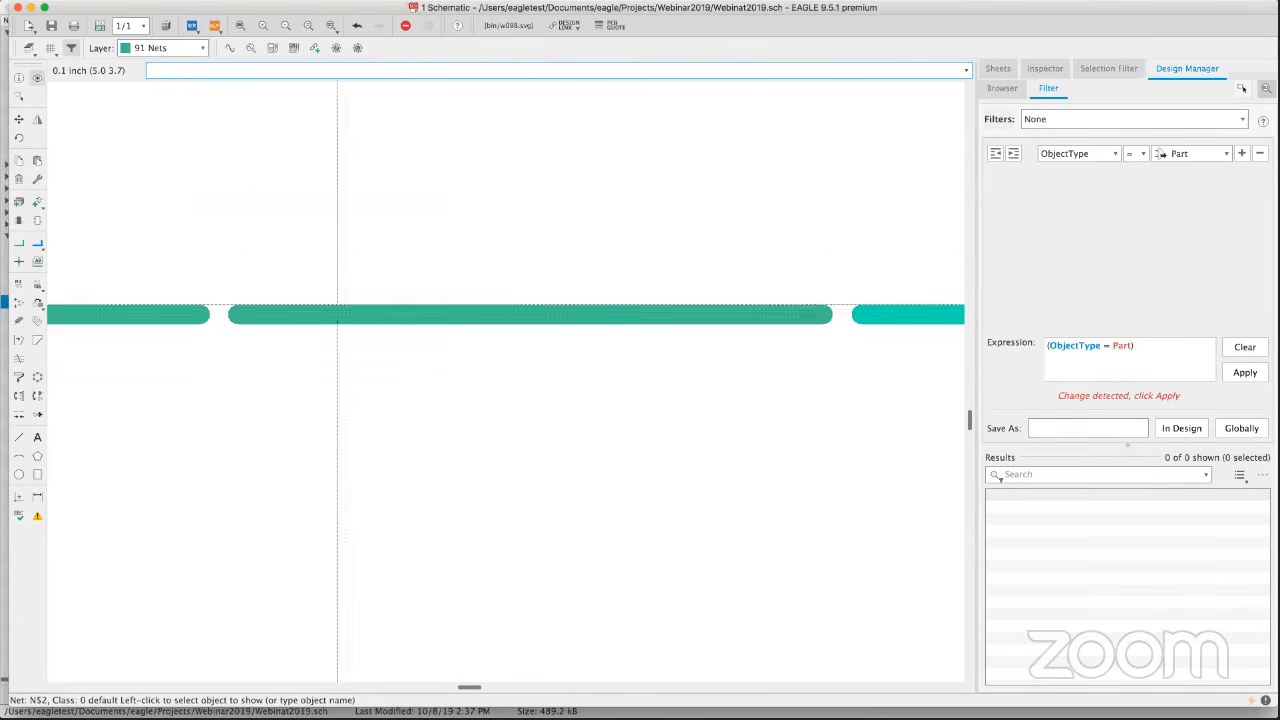
# Slice the isolated middle piece of the net wire at two more points, one near each of its ends.
pyautogui.click(18, 357)
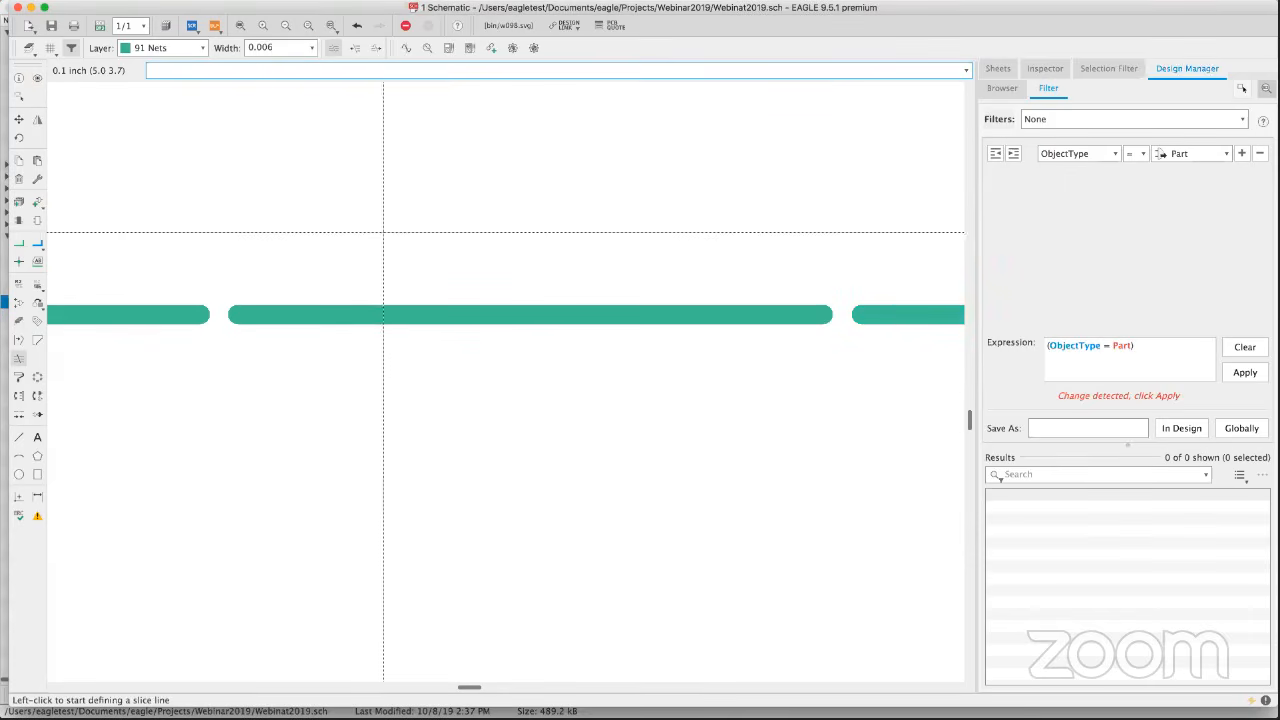
pyautogui.click(325, 314)
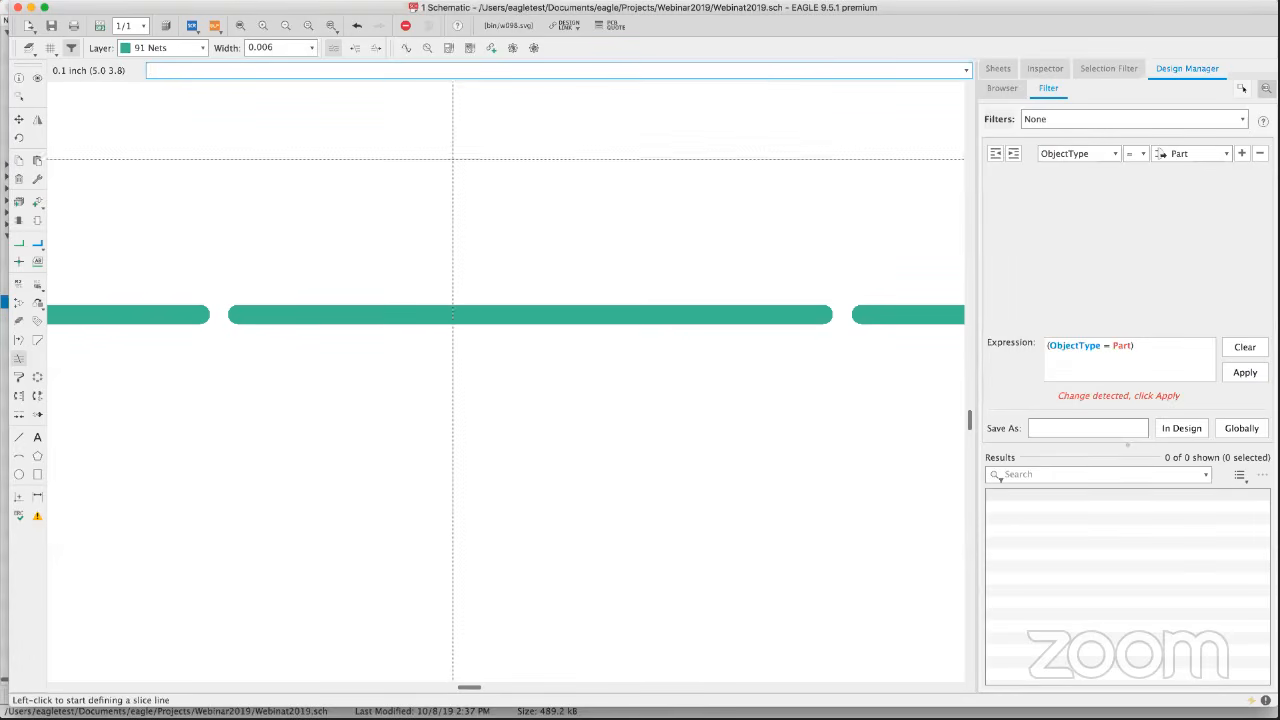
pyautogui.click(374, 314)
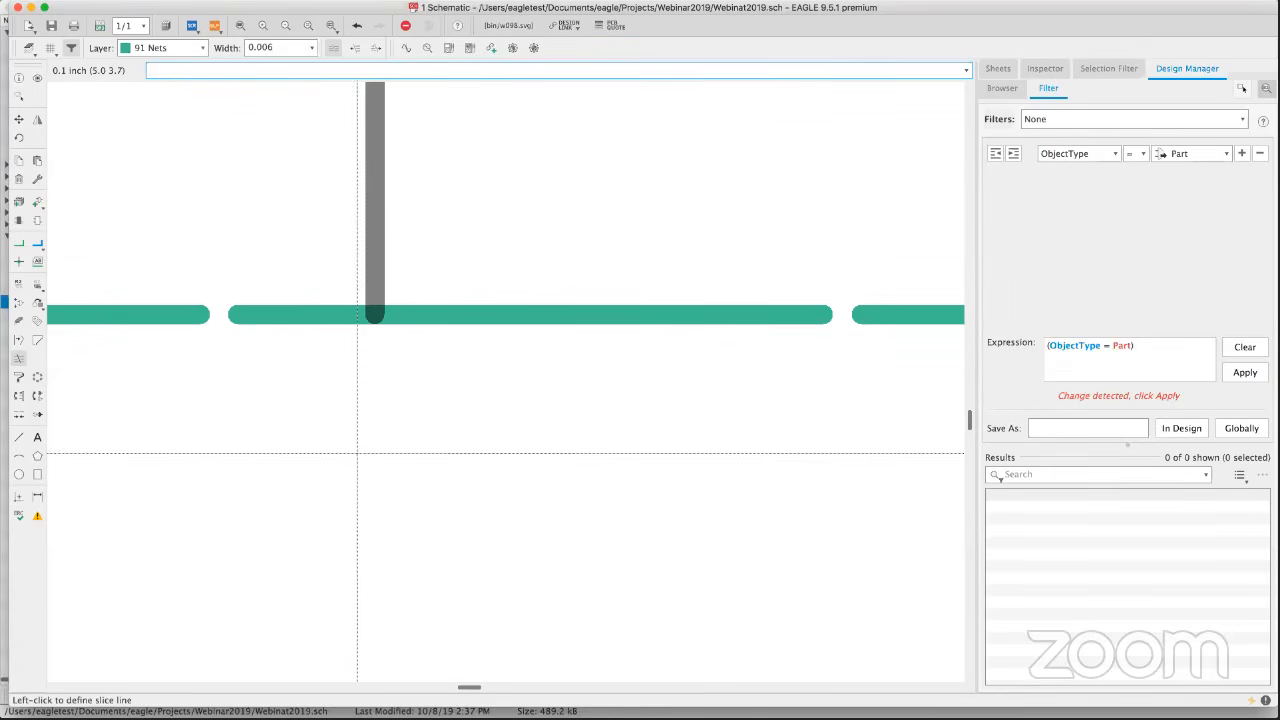
pyautogui.click(366, 551)
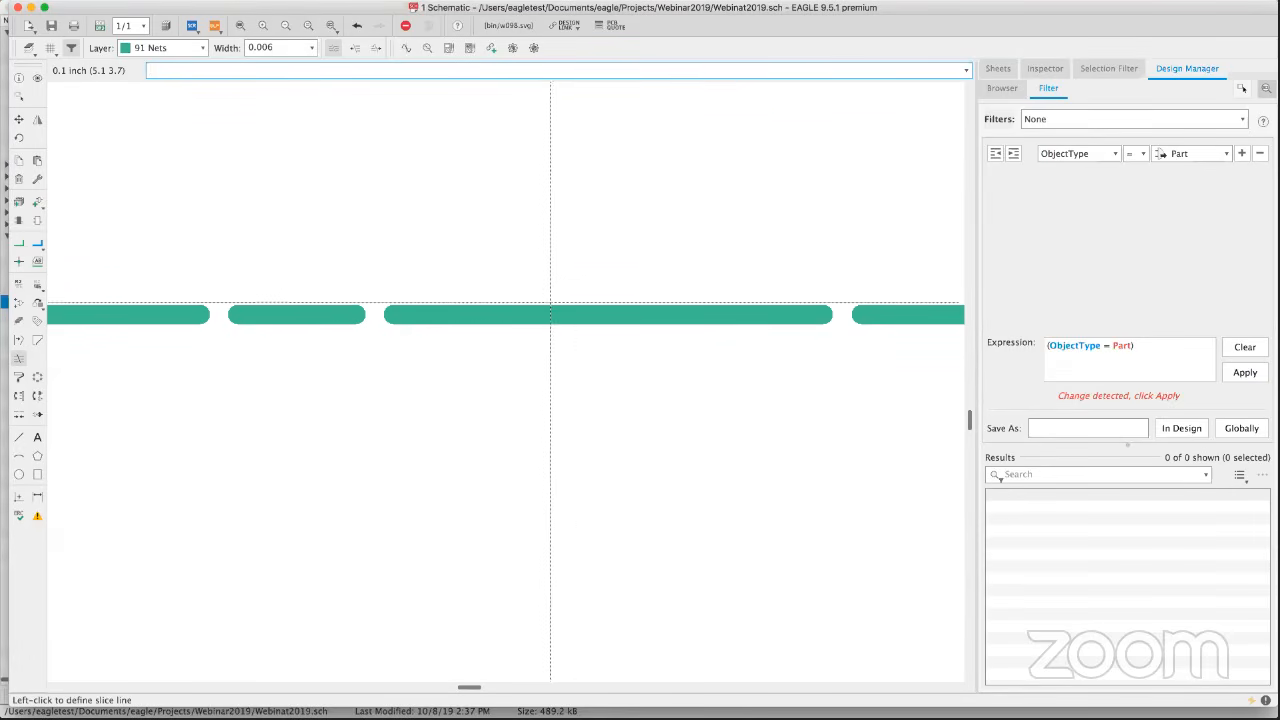
pyautogui.click(589, 191)
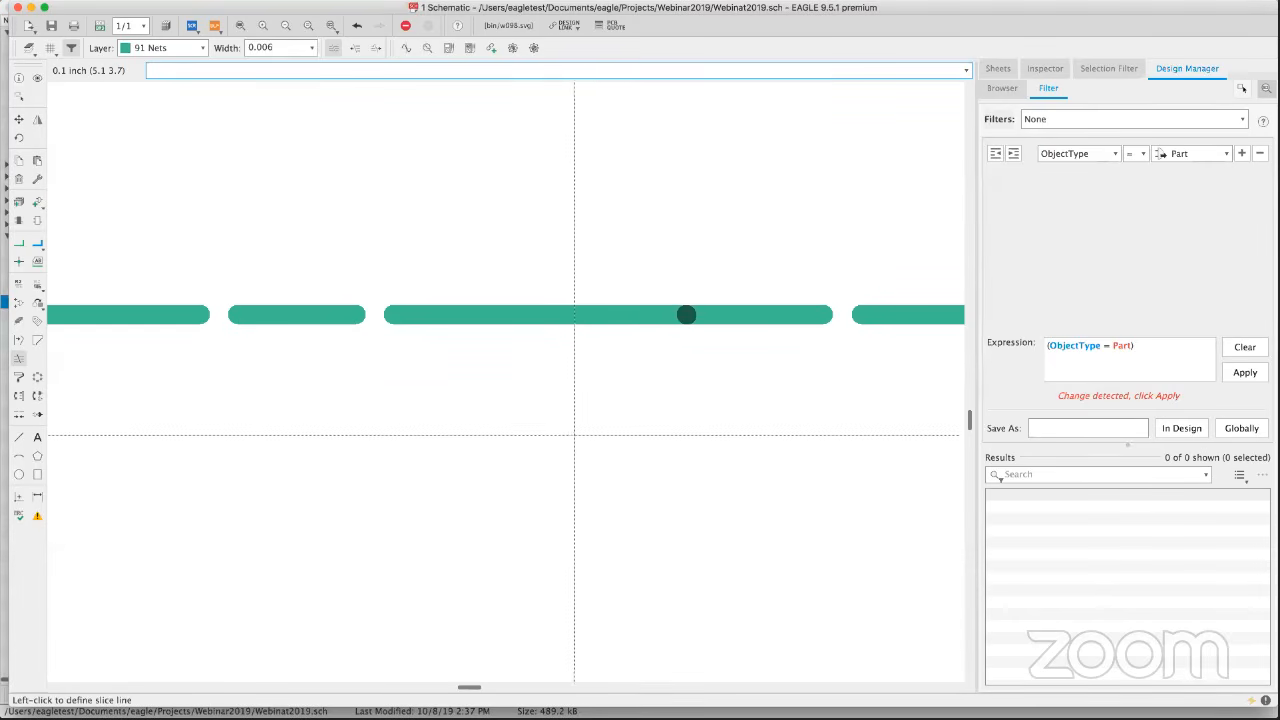
pyautogui.press('Escape')
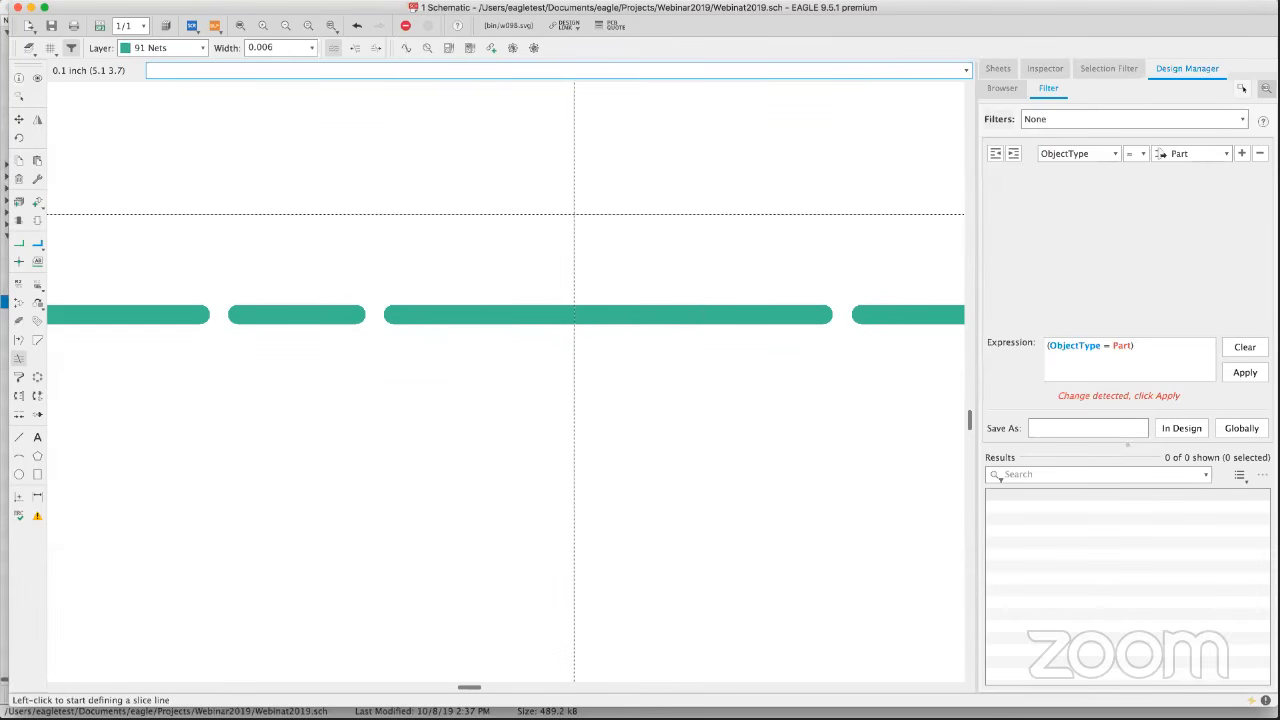
pyautogui.click(575, 155)
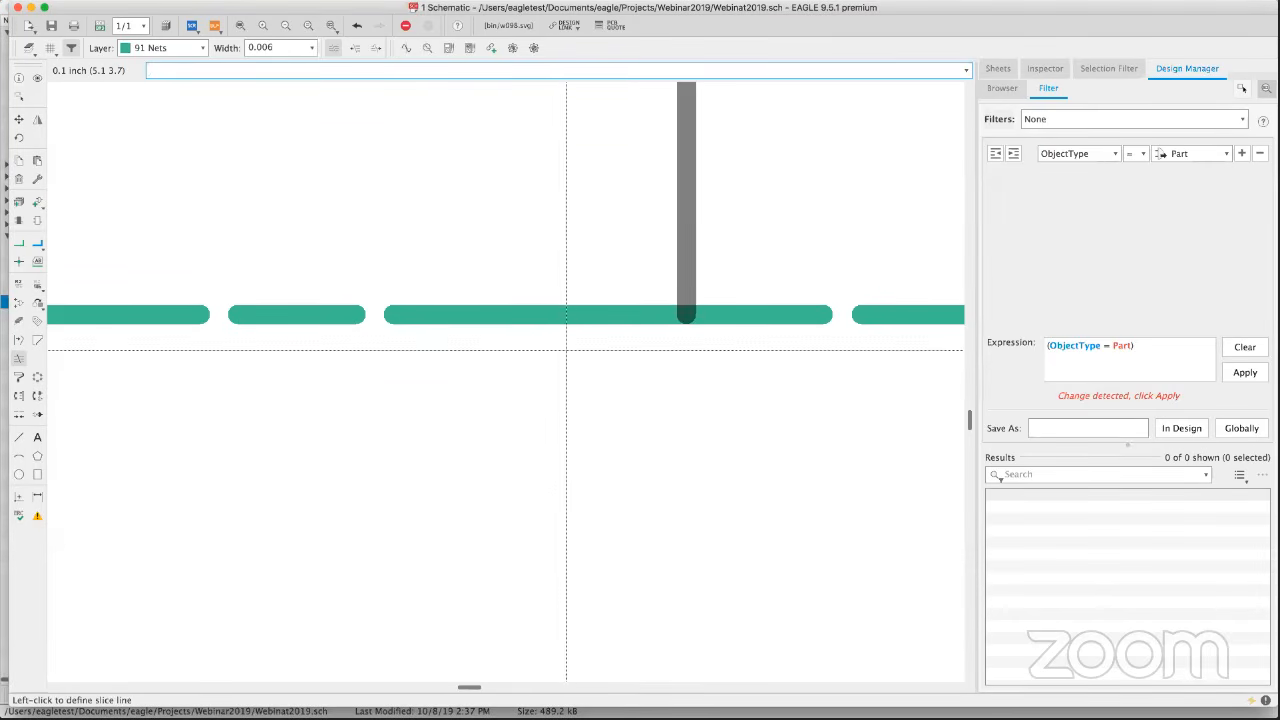
pyautogui.click(587, 522)
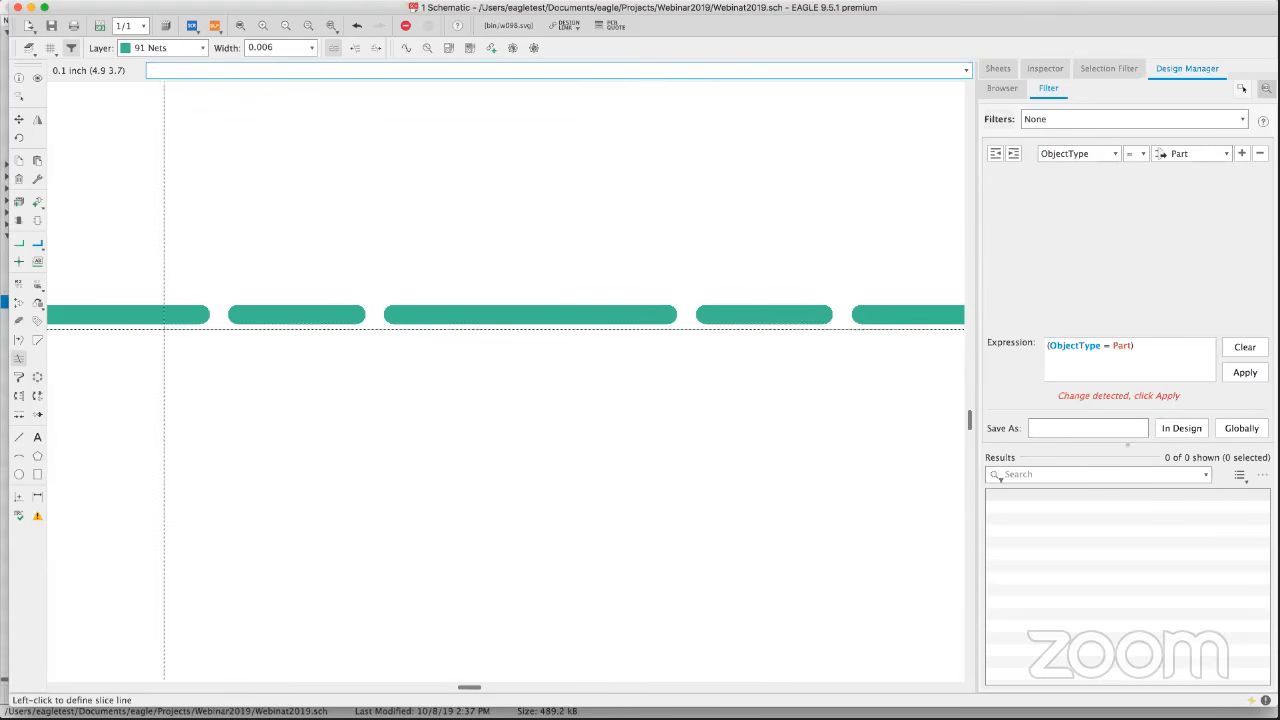
# Undo all the slices made in the horizontal net wire.
pyautogui.scroll(-5, 644, 331)
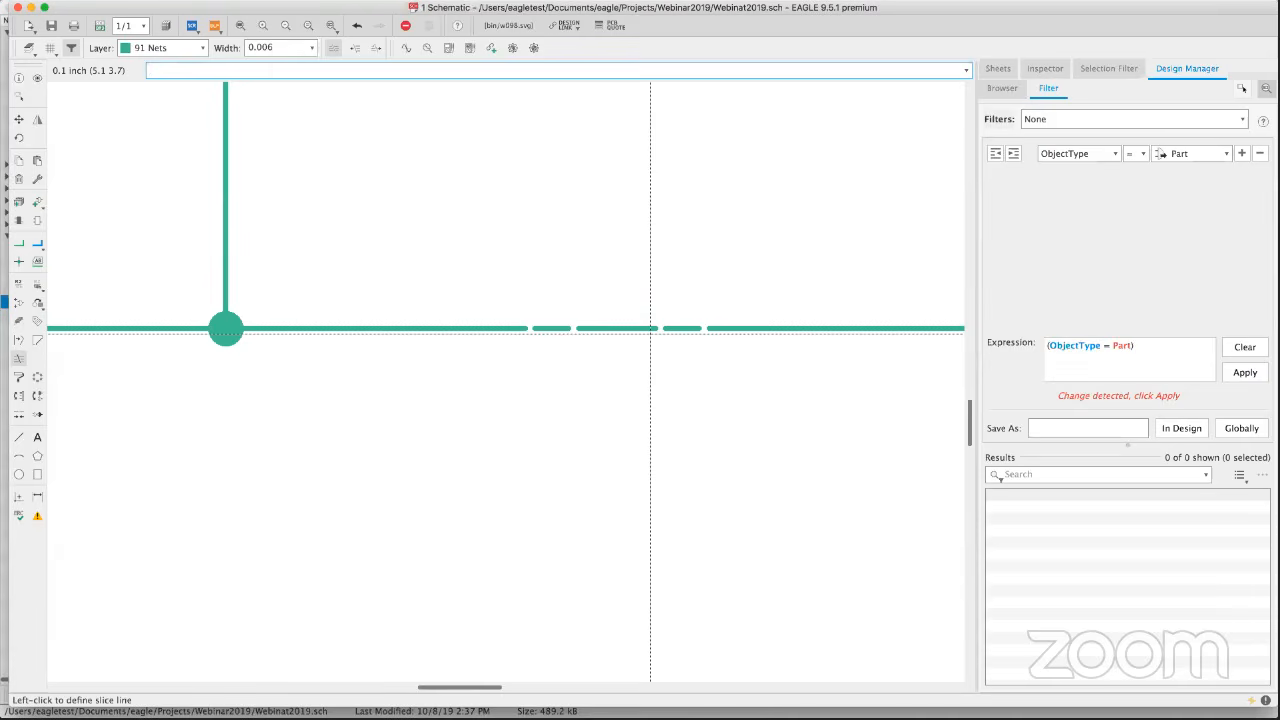
pyautogui.moveTo(650, 331); pyautogui.dragTo(530, 343, button='middle')
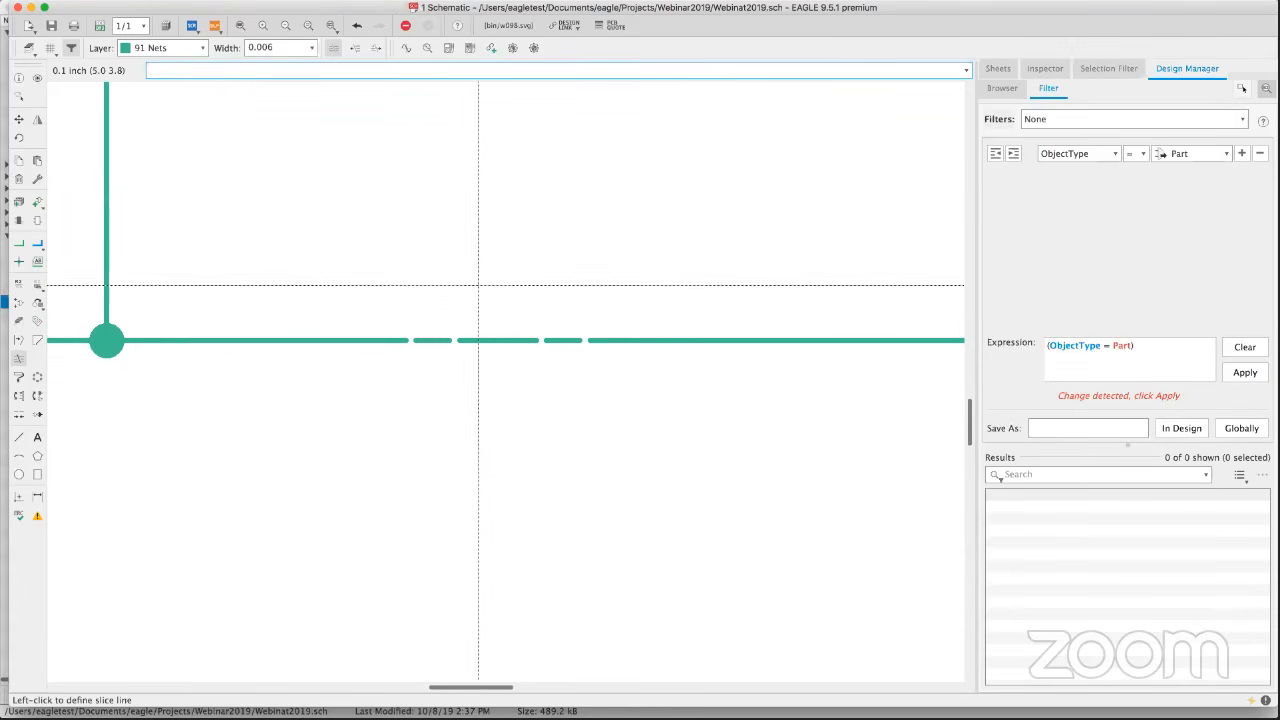
pyautogui.click(357, 27)
pyautogui.click(357, 33)
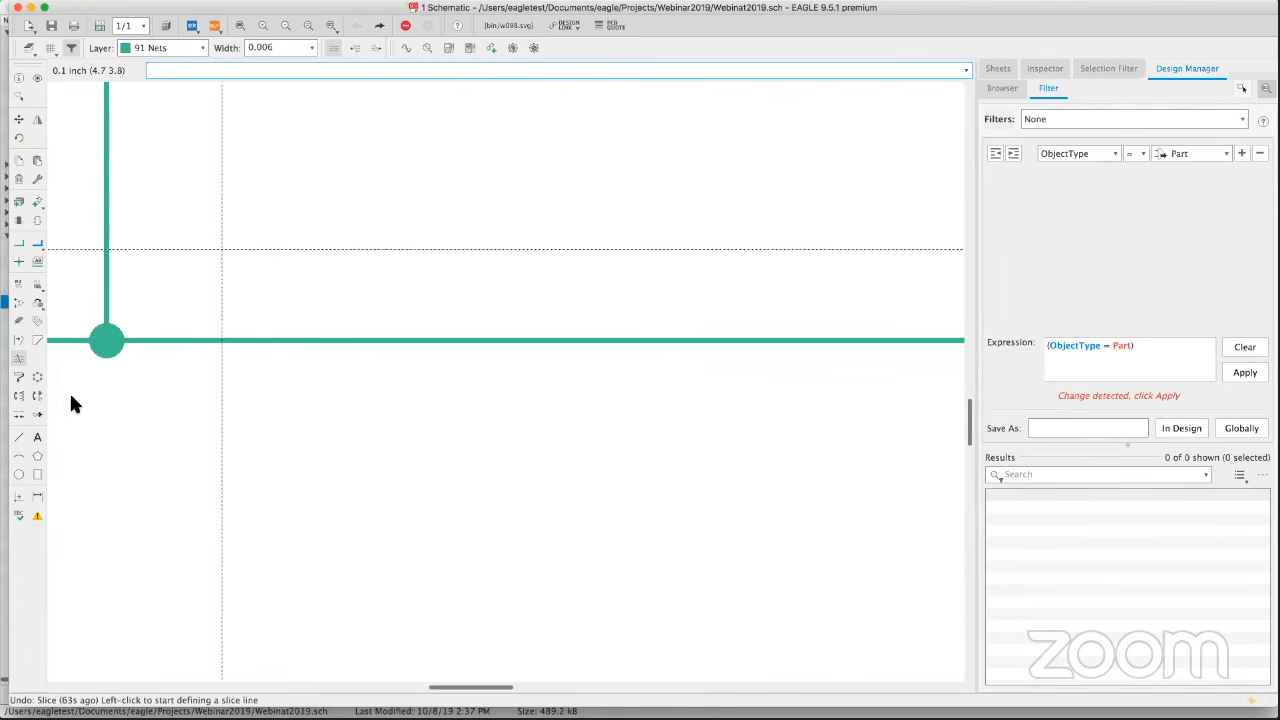
# Split the horizontal net wire to the right of the TR junction and place the new bend below it.
pyautogui.click(17, 342)
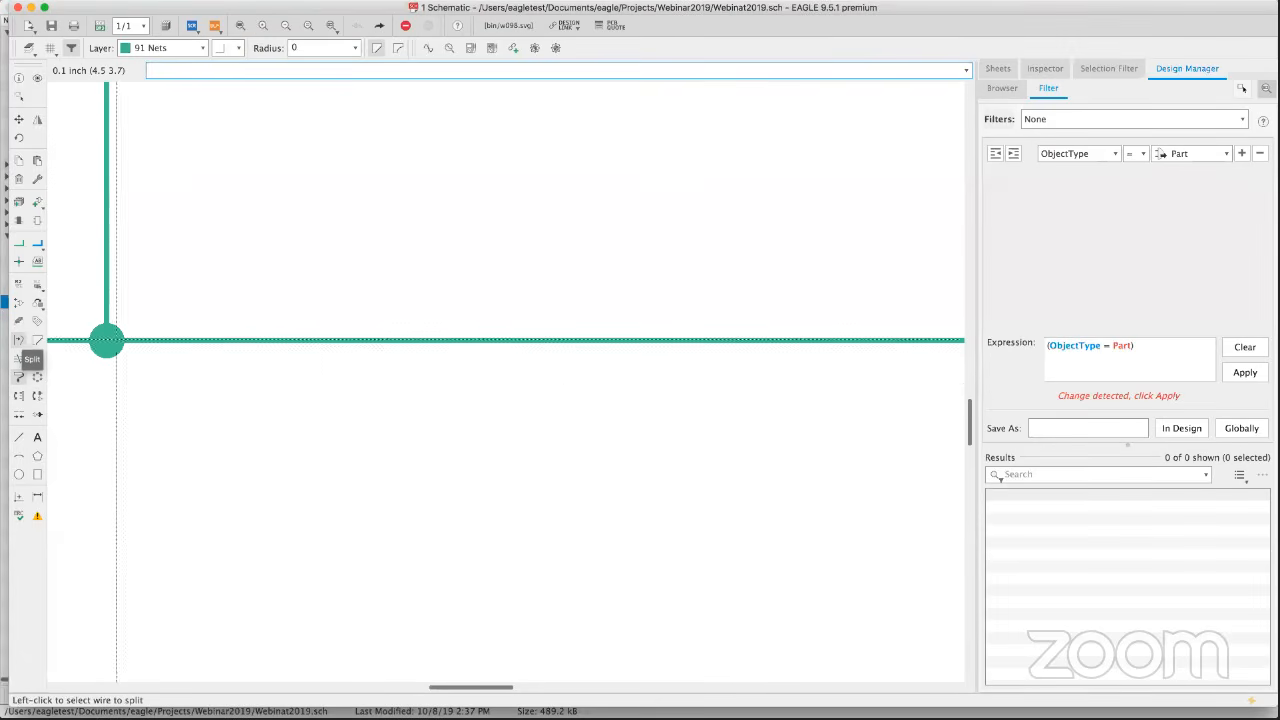
pyautogui.click(441, 340)
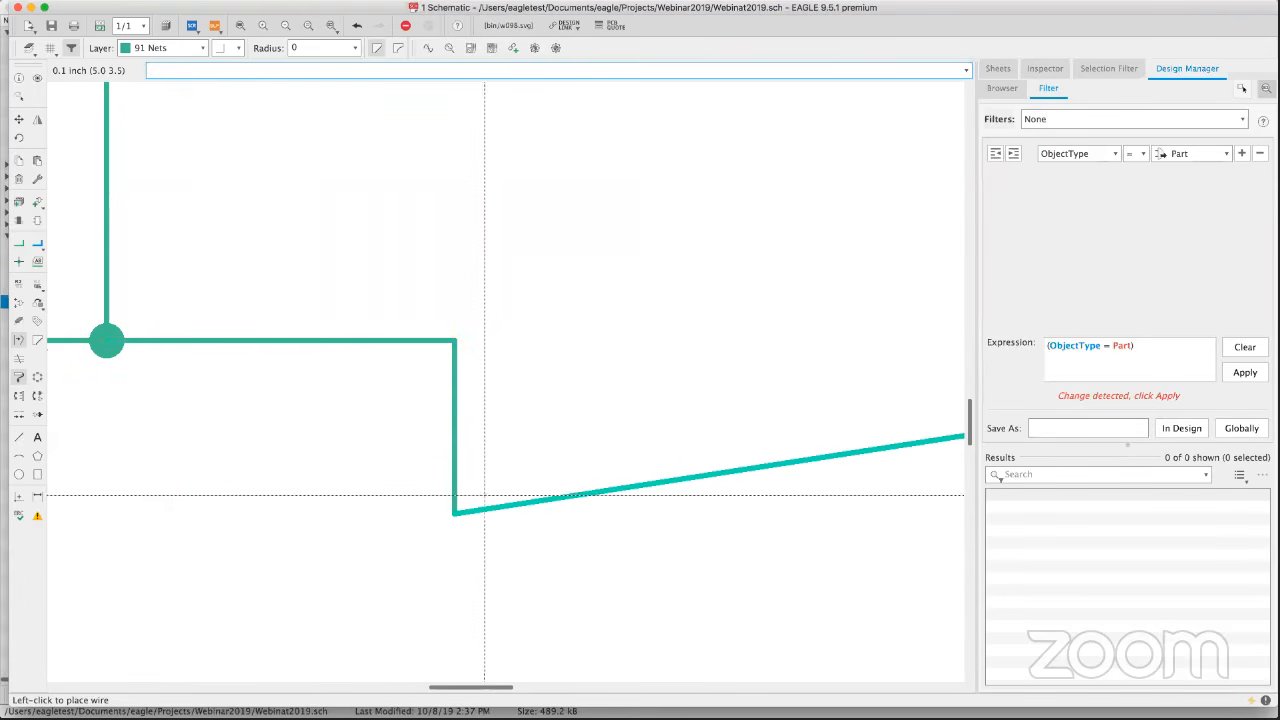
pyautogui.click(494, 521)
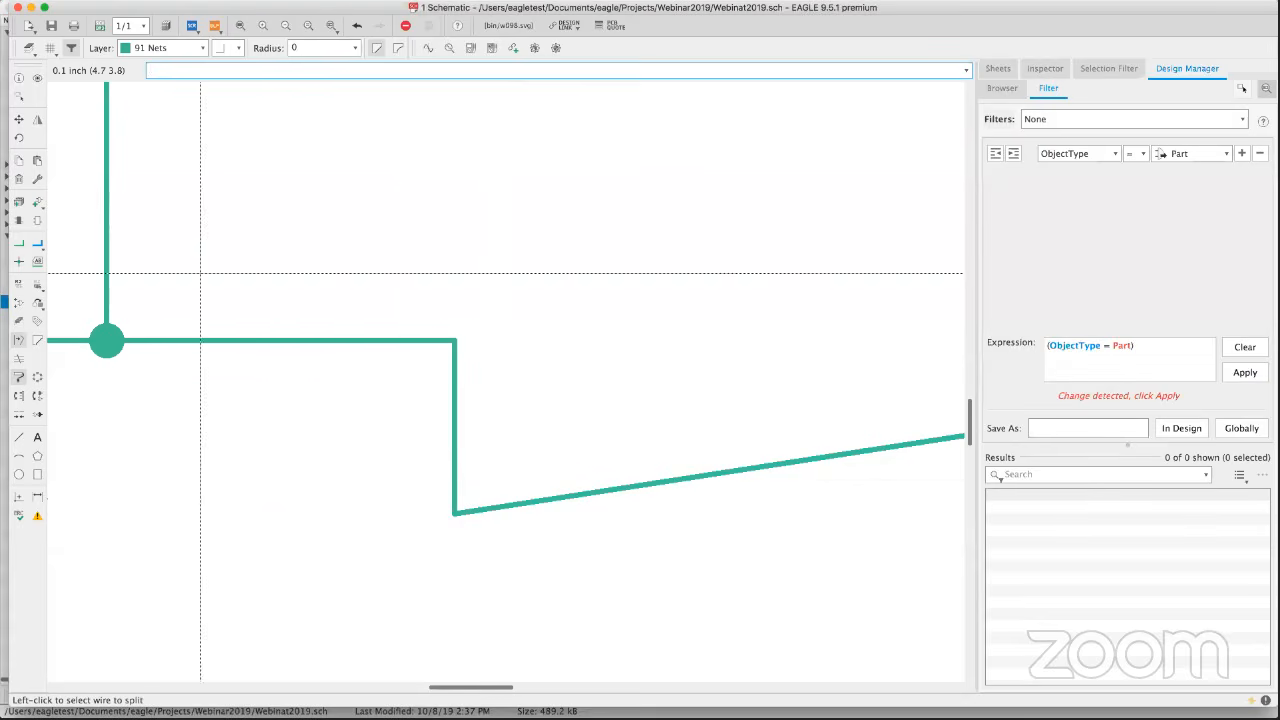
# Move the upper corner of the split net wire, and undo both the move and the split.
pyautogui.click(17, 120)
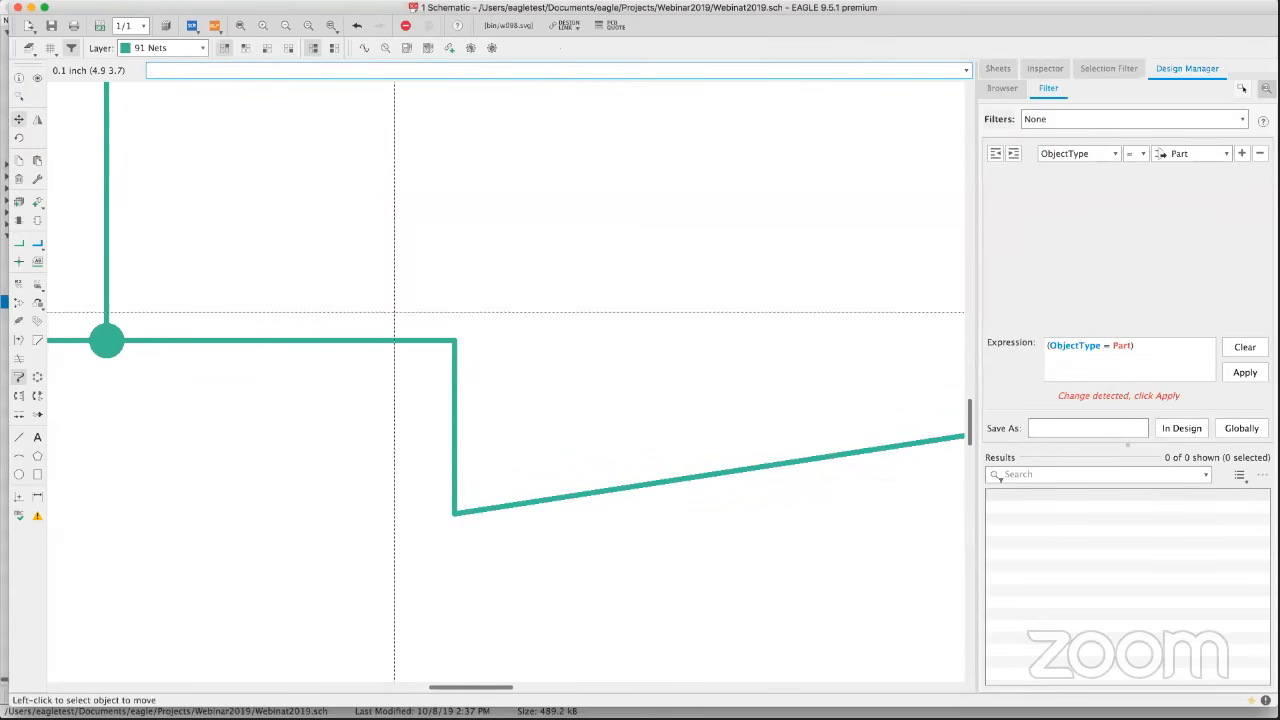
pyautogui.click(453, 340)
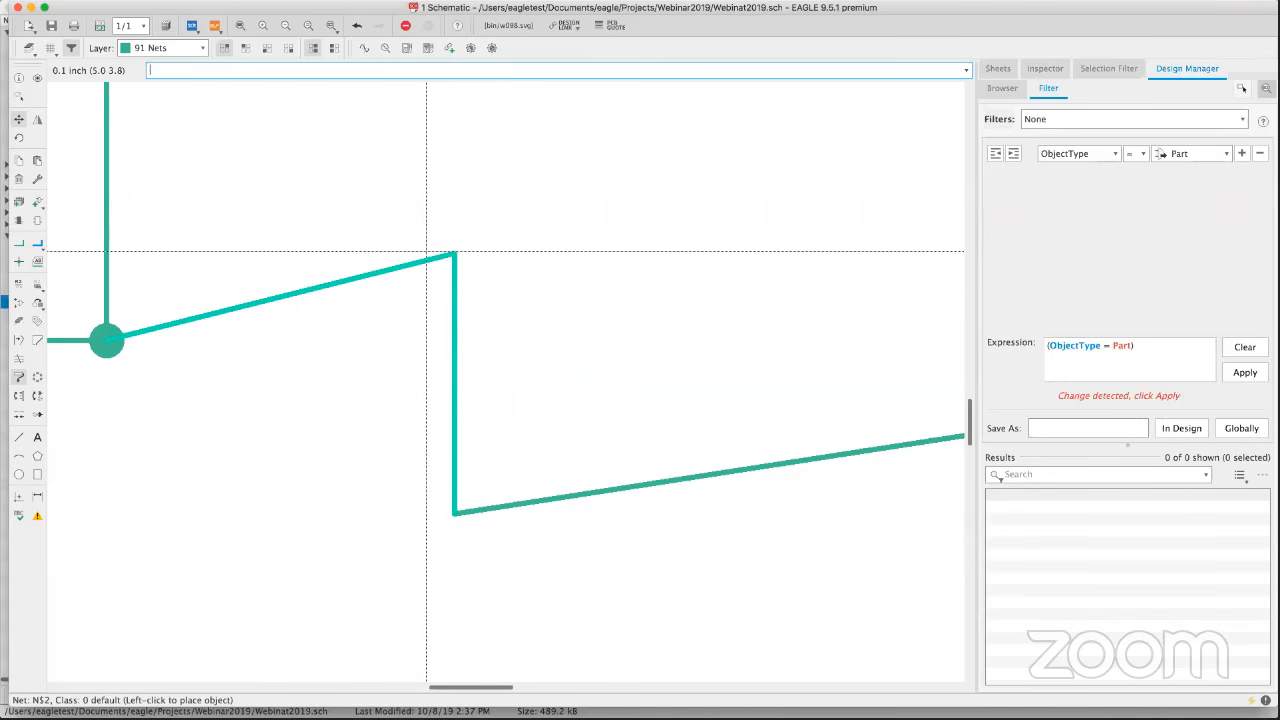
pyautogui.click(455, 340)
pyautogui.click(358, 27)
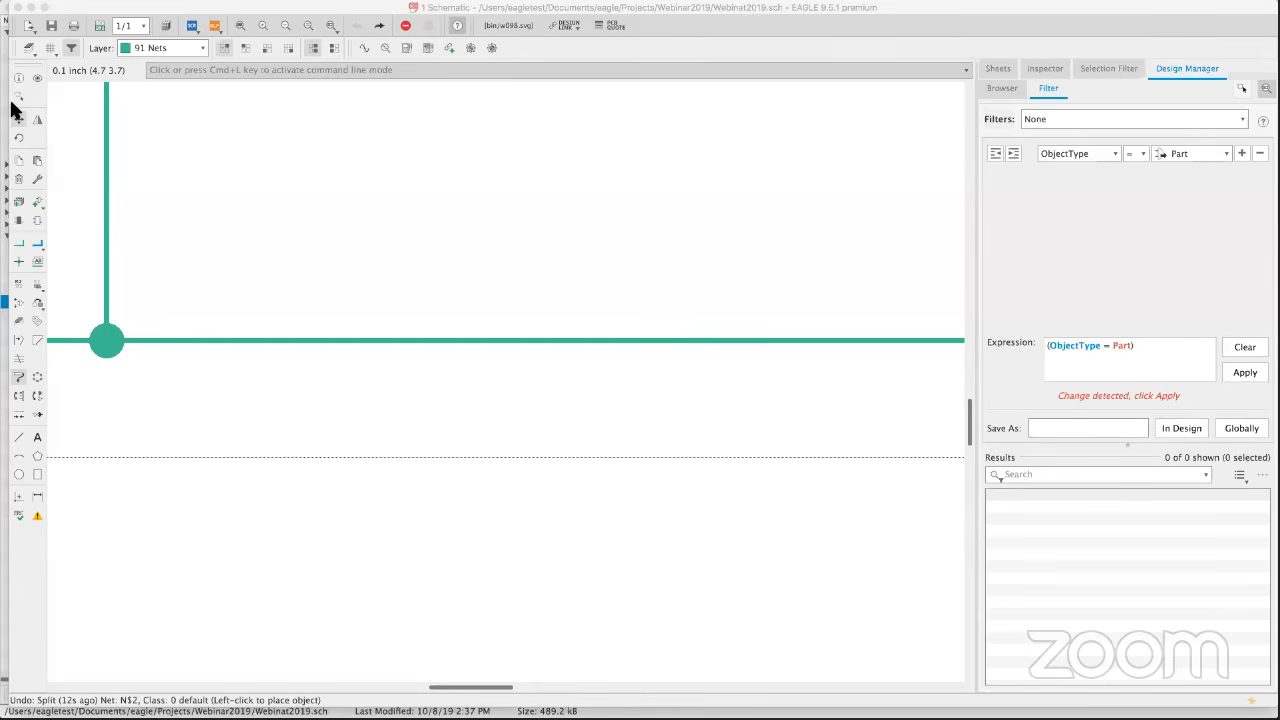
# Copy the NE555N timer IC1 and place the copy in the empty area right of the LED branch.
pyautogui.scroll(-5, 375, 327)
pyautogui.scroll(5, 400, 340)
pyautogui.hscroll(2, 400, 340)
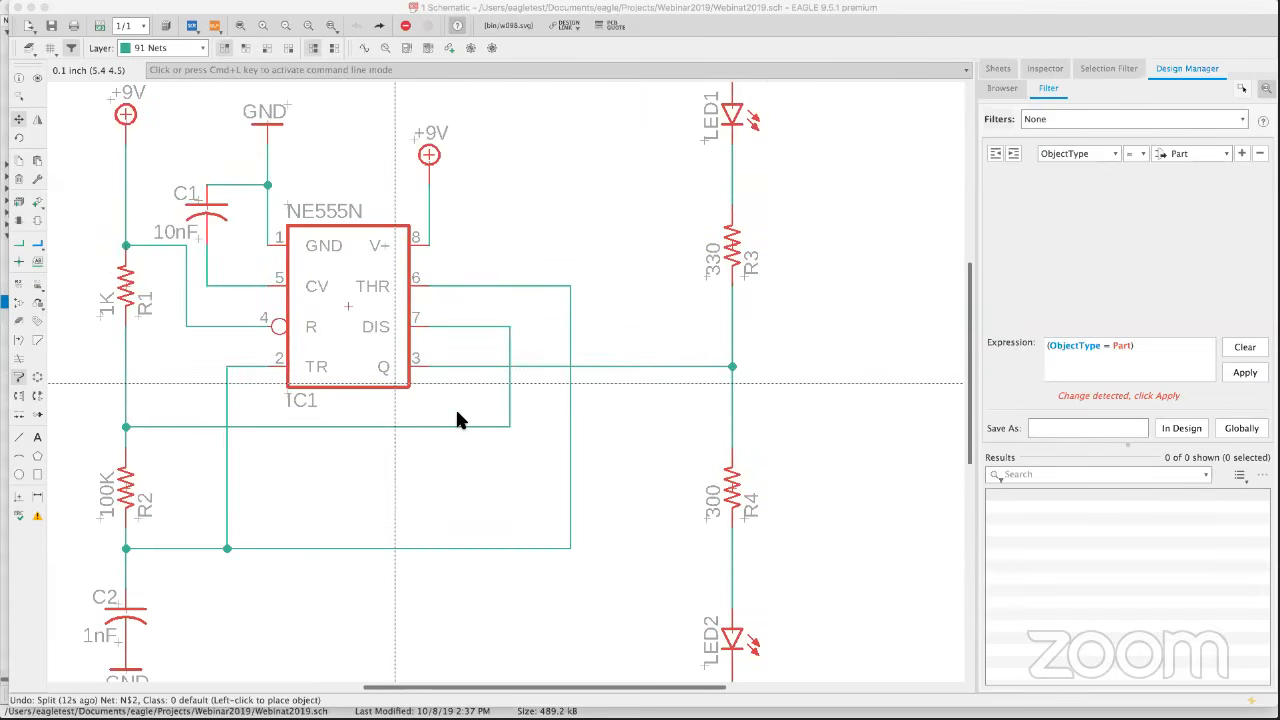
pyautogui.scroll(3, 455, 420)
pyautogui.scroll(-5, 460, 420)
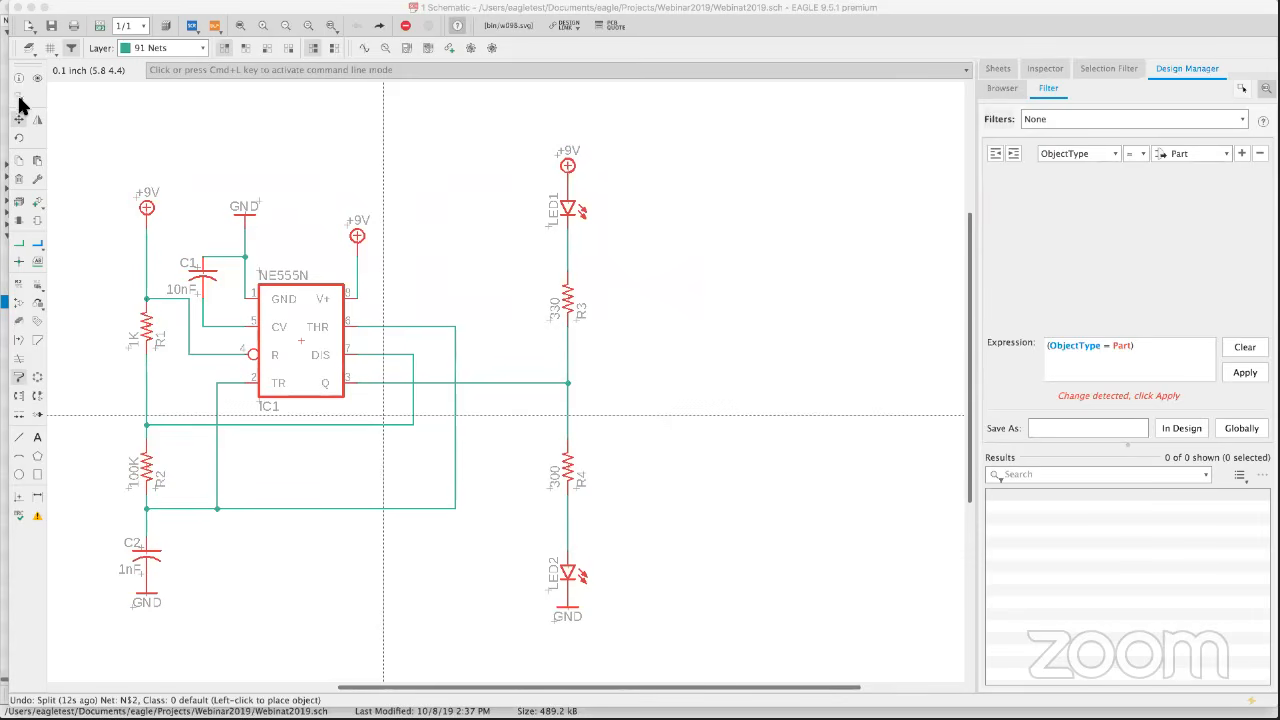
pyautogui.click(19, 161)
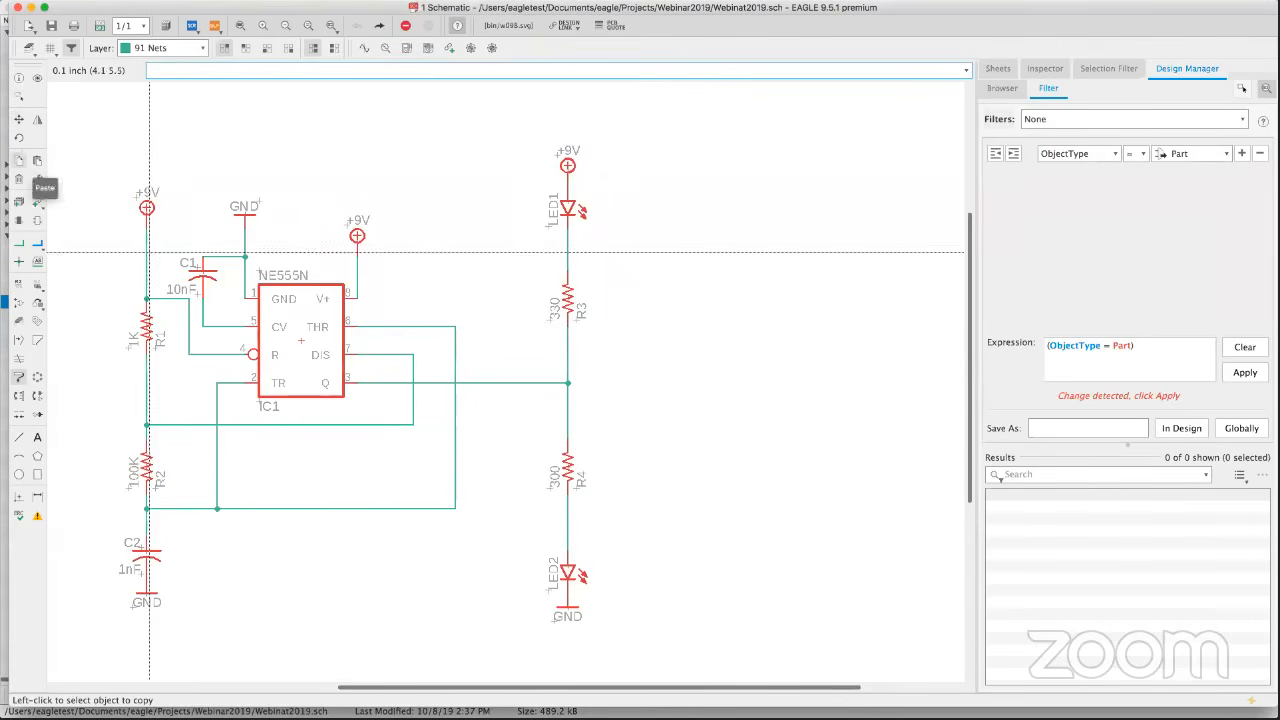
pyautogui.click(306, 342)
pyautogui.moveTo(760, 351); pyautogui.dragTo(488, 328, button='middle')
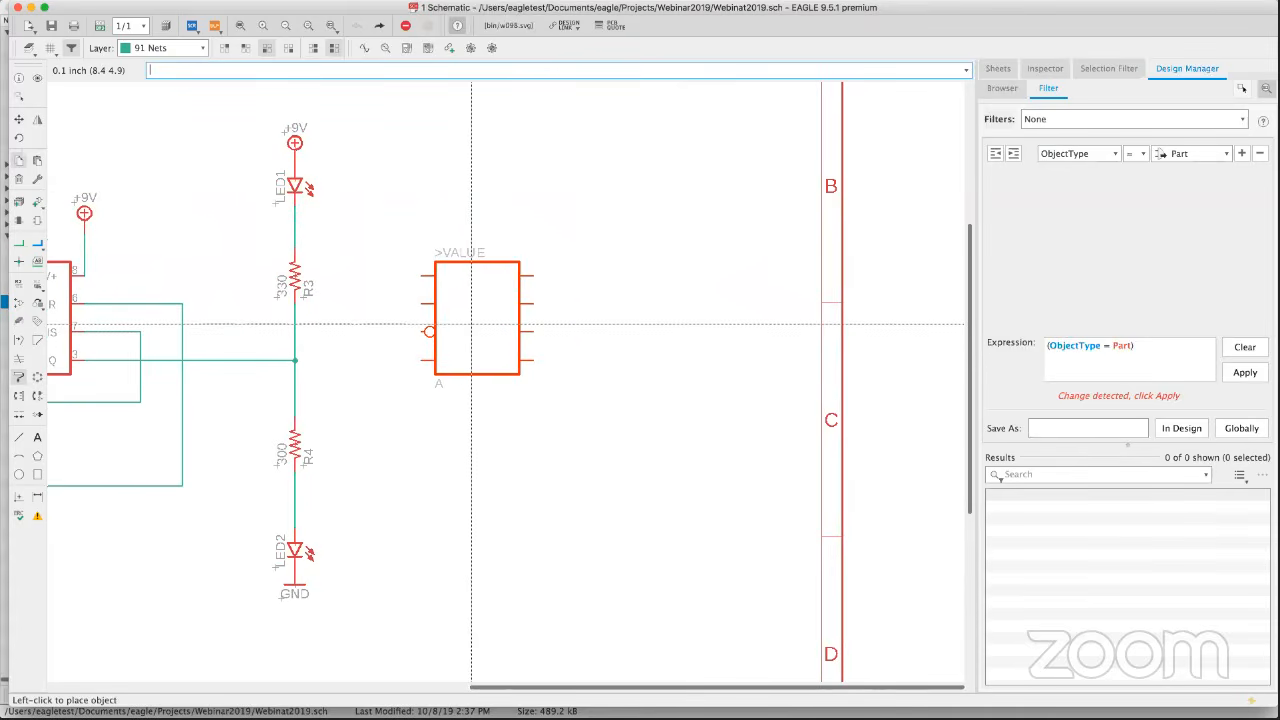
pyautogui.click(463, 306)
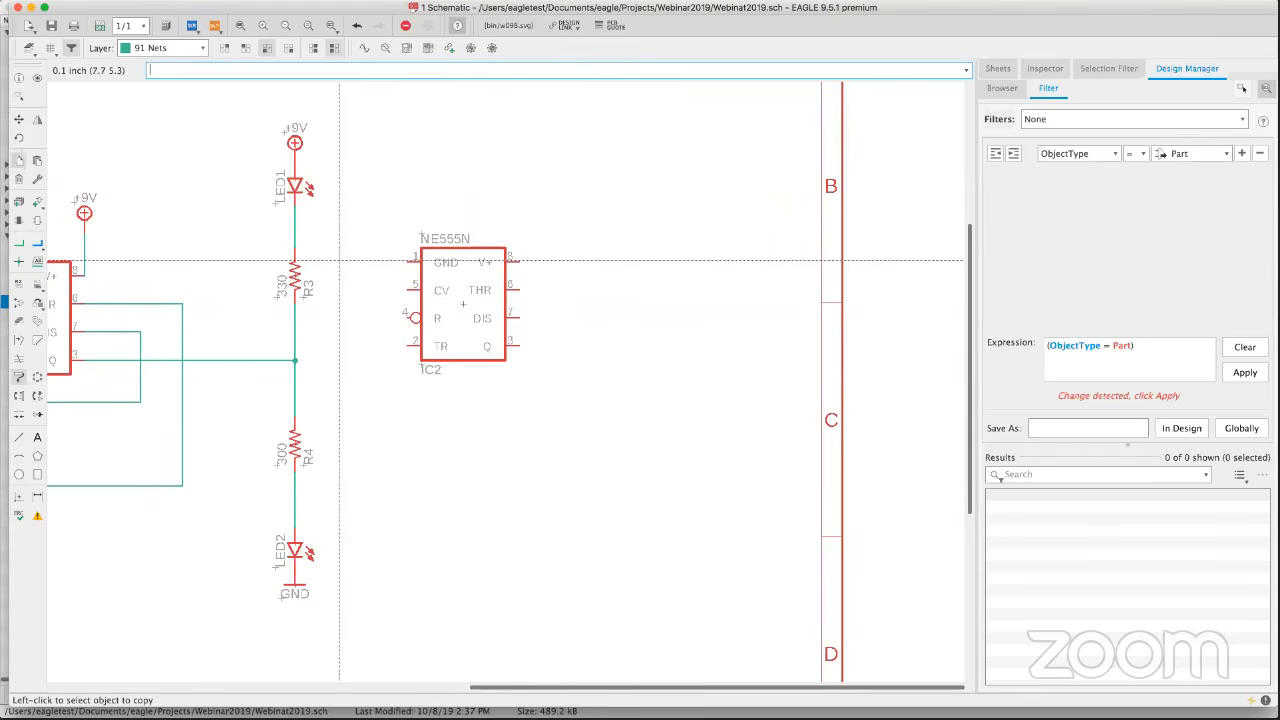
# Set up Breakout Pins with custom label NET1, auto-incremented numeric suffix and a minimum wire length of 5 grid units.
pyautogui.click(18, 245)
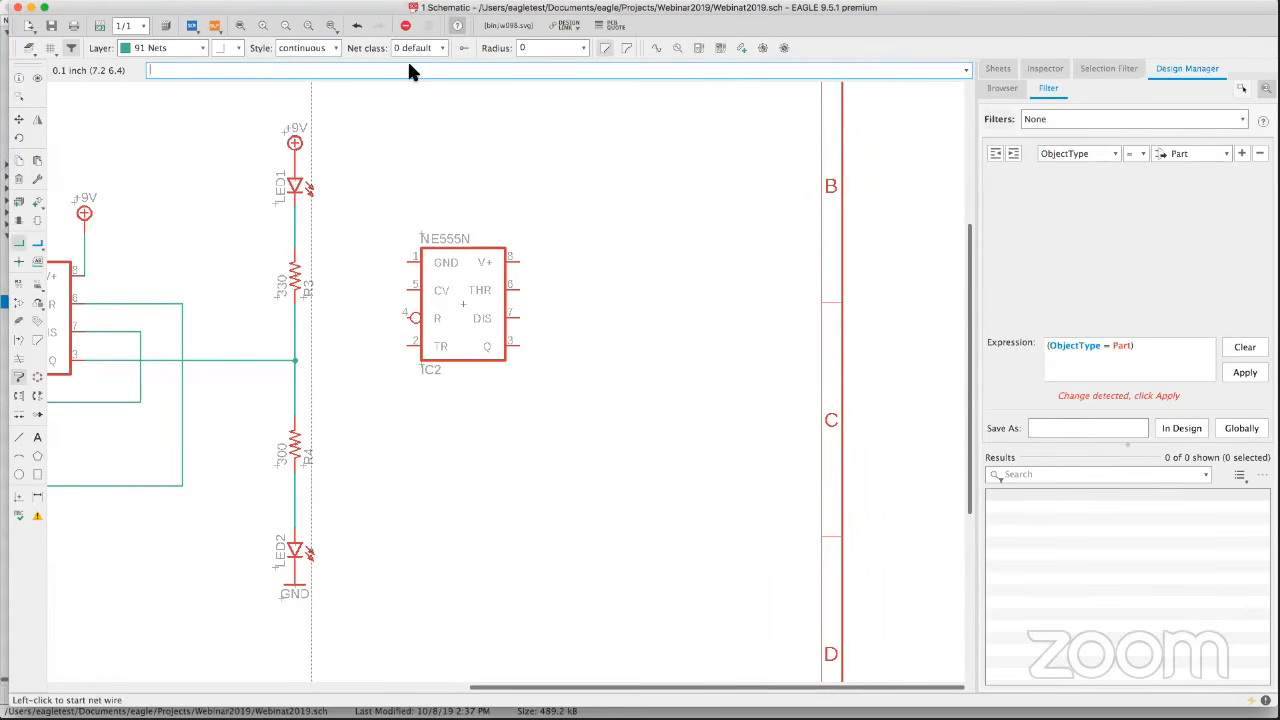
pyautogui.click(462, 52)
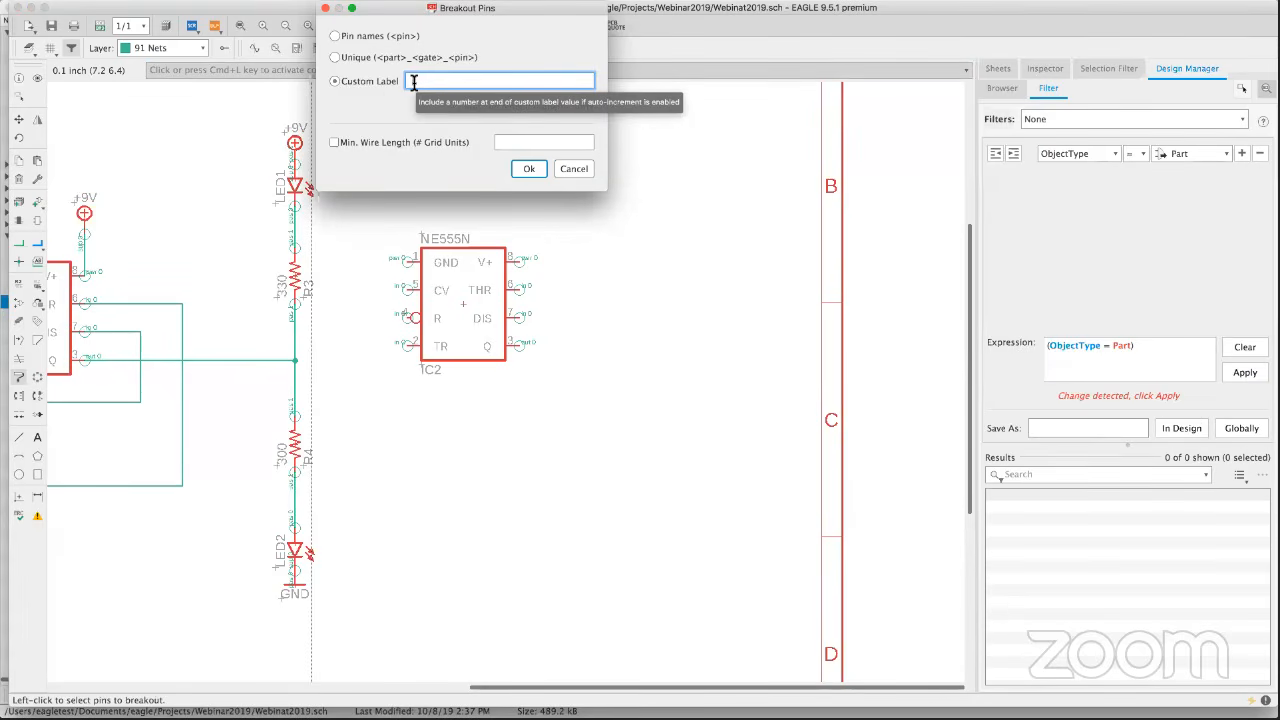
pyautogui.write('SET')
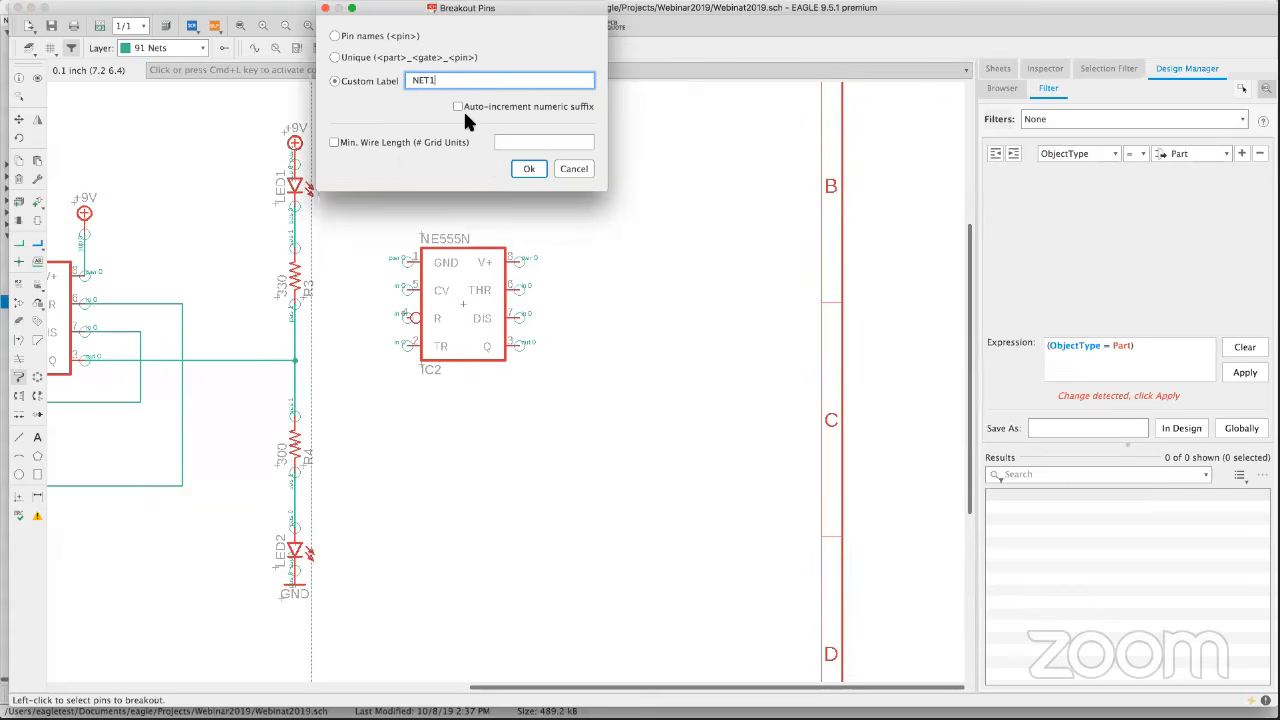
pyautogui.click(457, 106)
pyautogui.click(334, 142)
pyautogui.click(529, 168)
pyautogui.click(605, 185)
pyautogui.click(528, 143)
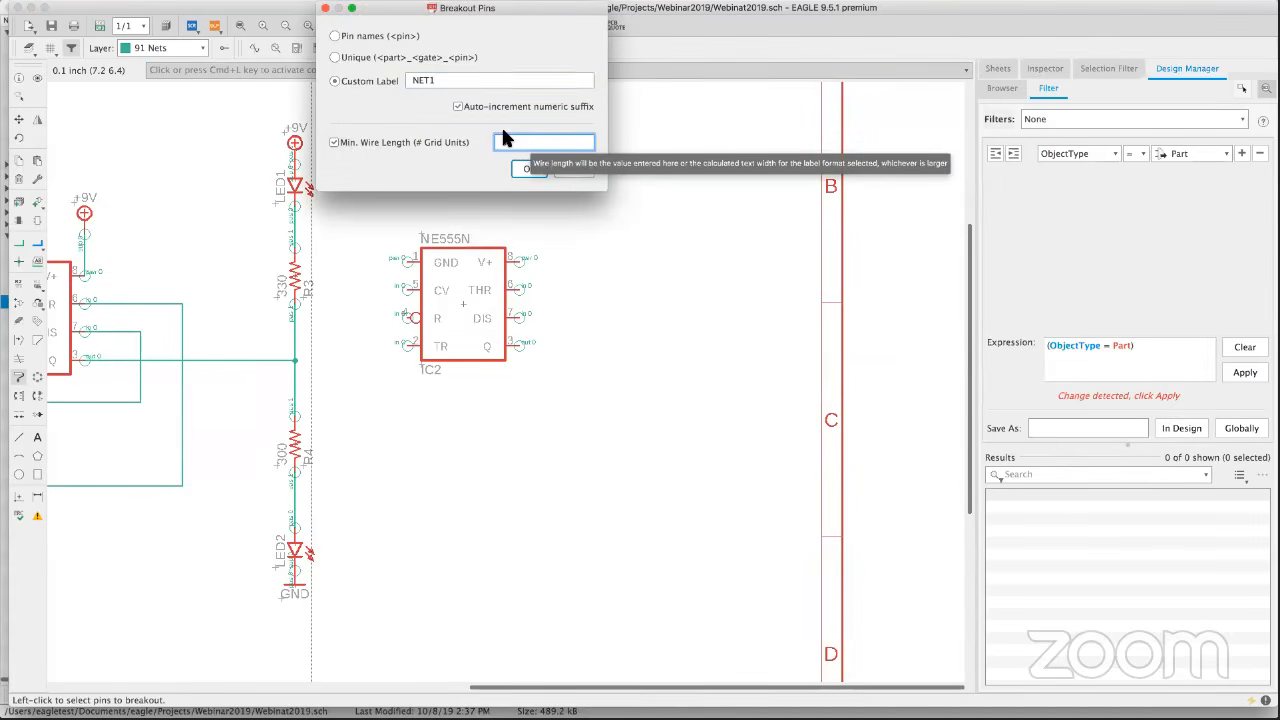
pyautogui.write('5')
pyautogui.click(520, 168)
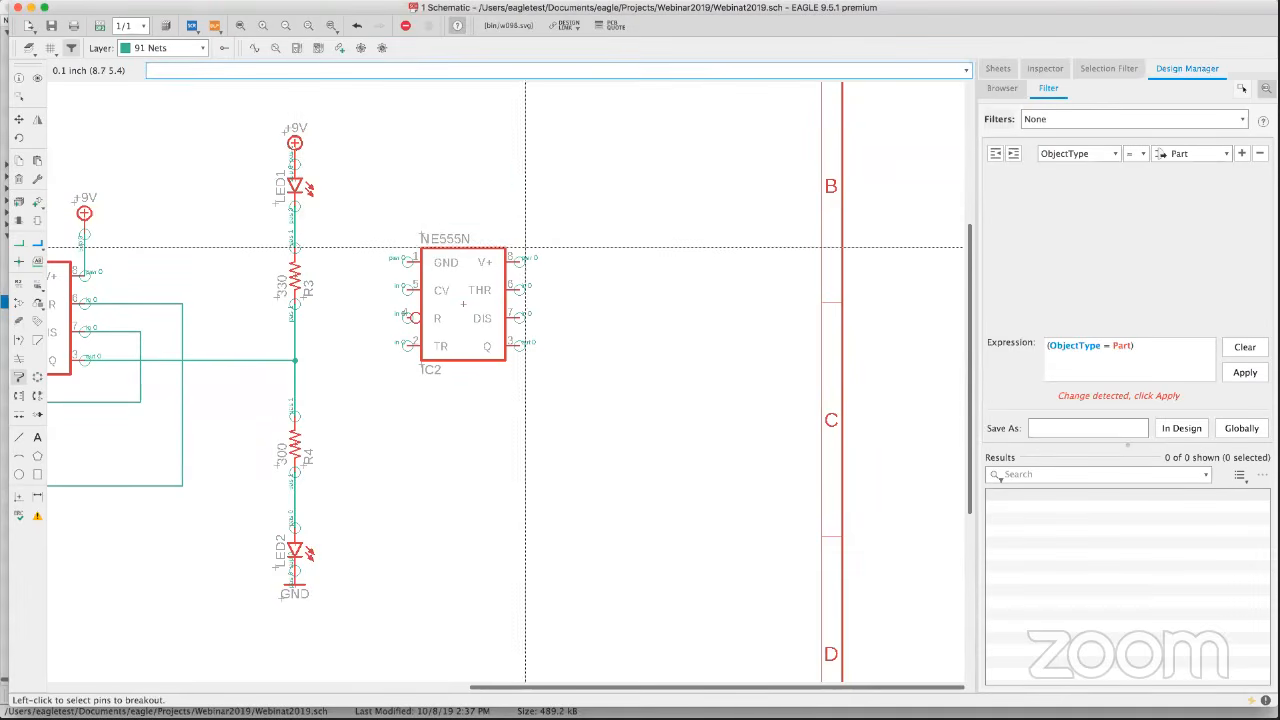
# Break out the V+, THR, DIS and Q pins of the copied NE555N into labelled nets.
pyautogui.click(520, 265)
pyautogui.click(573, 285)
pyautogui.click(520, 265)
pyautogui.click(576, 284)
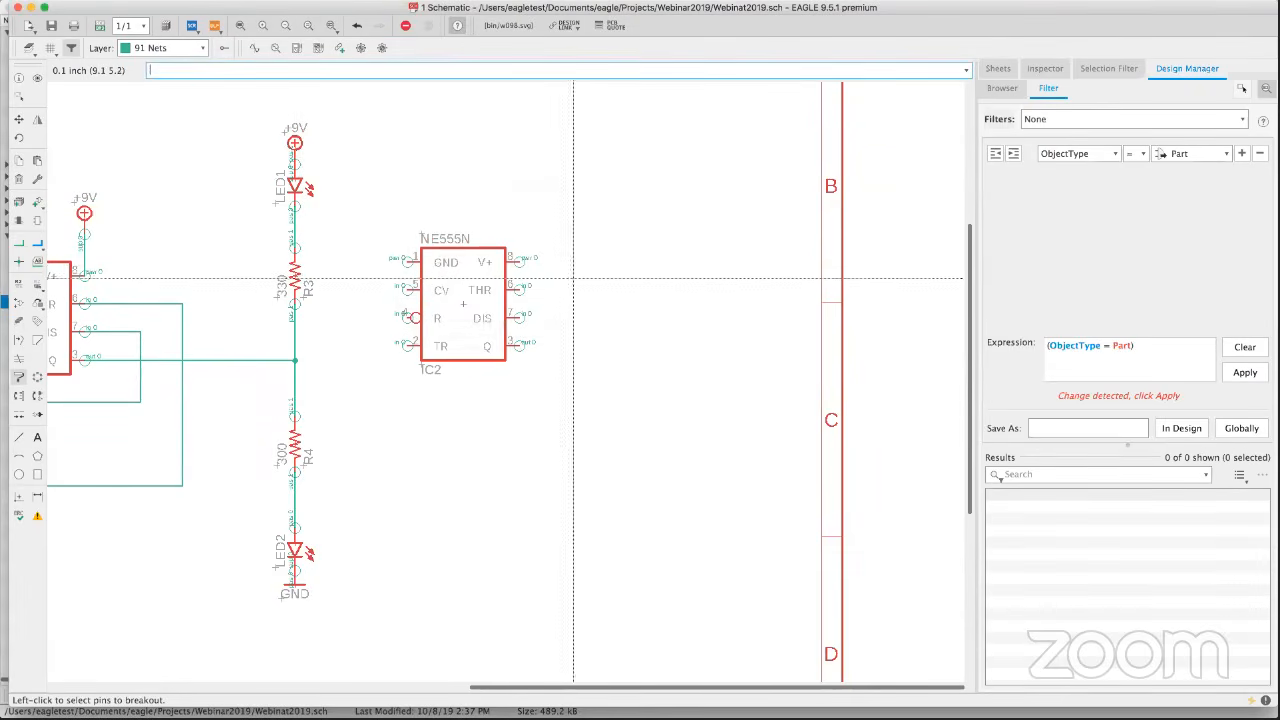
pyautogui.click(520, 262)
pyautogui.click(521, 290)
pyautogui.click(520, 318)
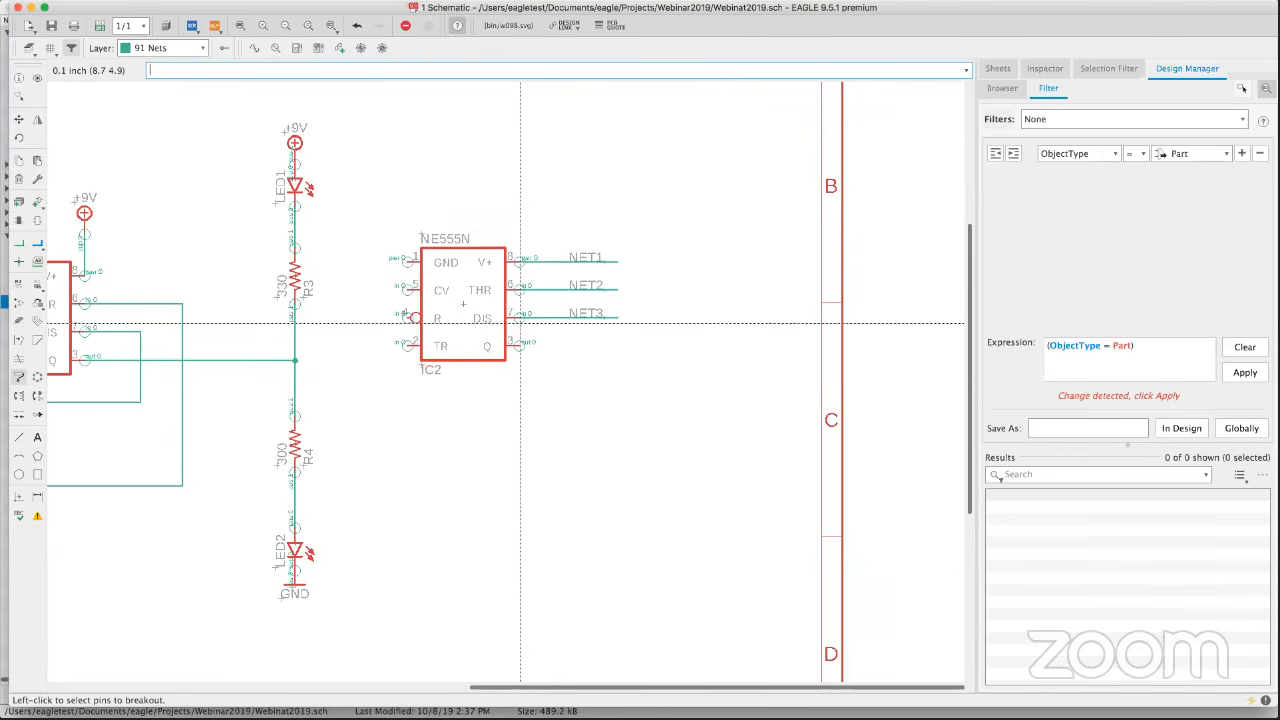
pyautogui.click(521, 345)
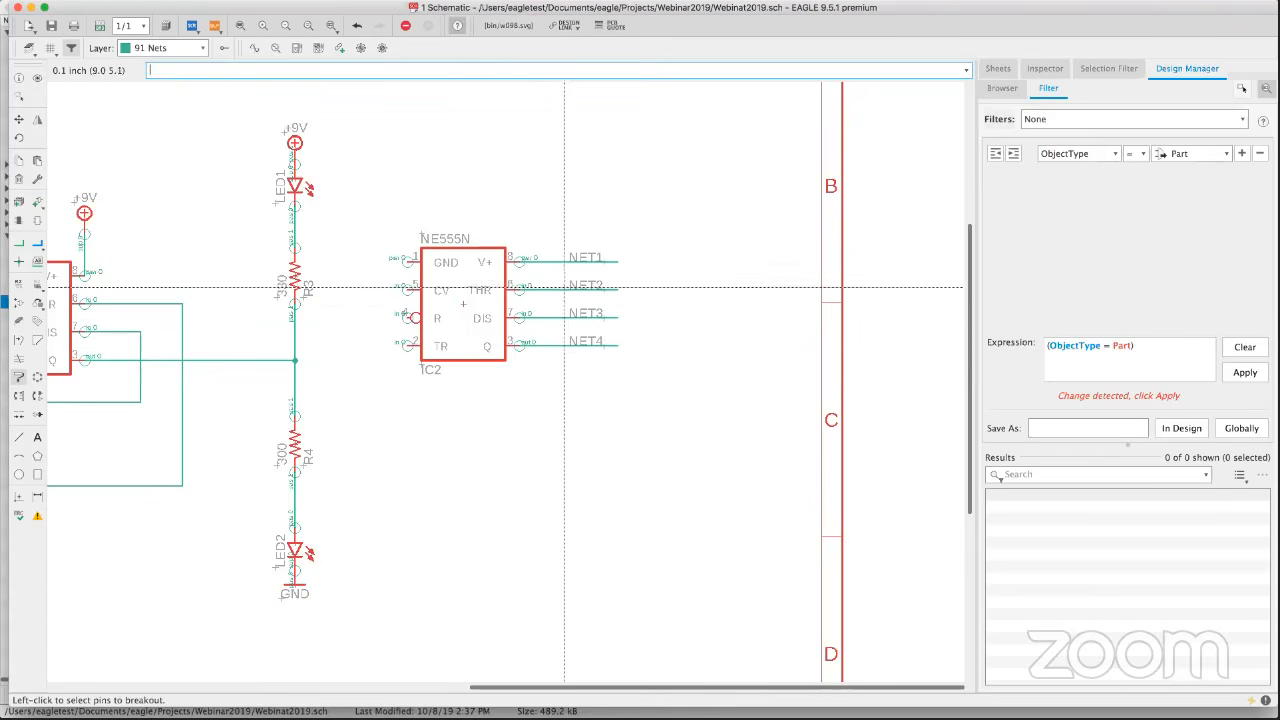
# Group the four NET1 to NET4 breakout nets of the copied NE555N and delete them.
pyautogui.click(18, 95)
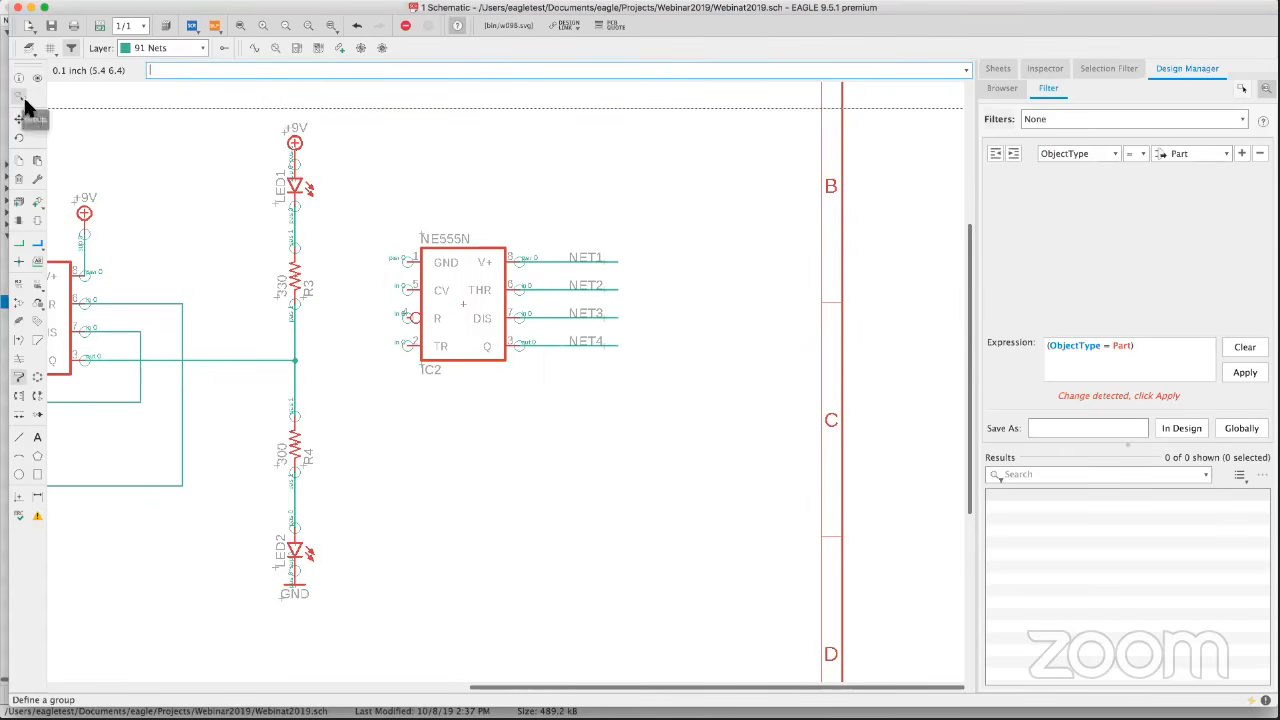
pyautogui.moveTo(548, 242); pyautogui.dragTo(624, 352)
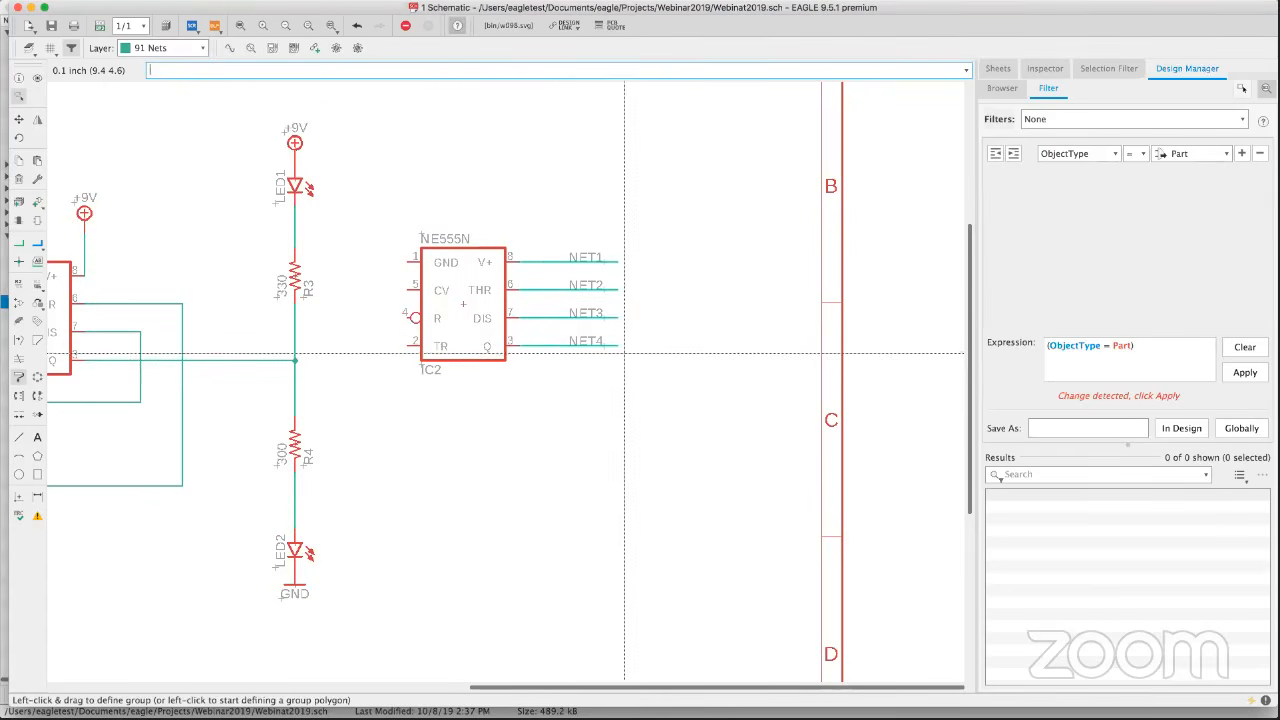
pyautogui.press('Delete')
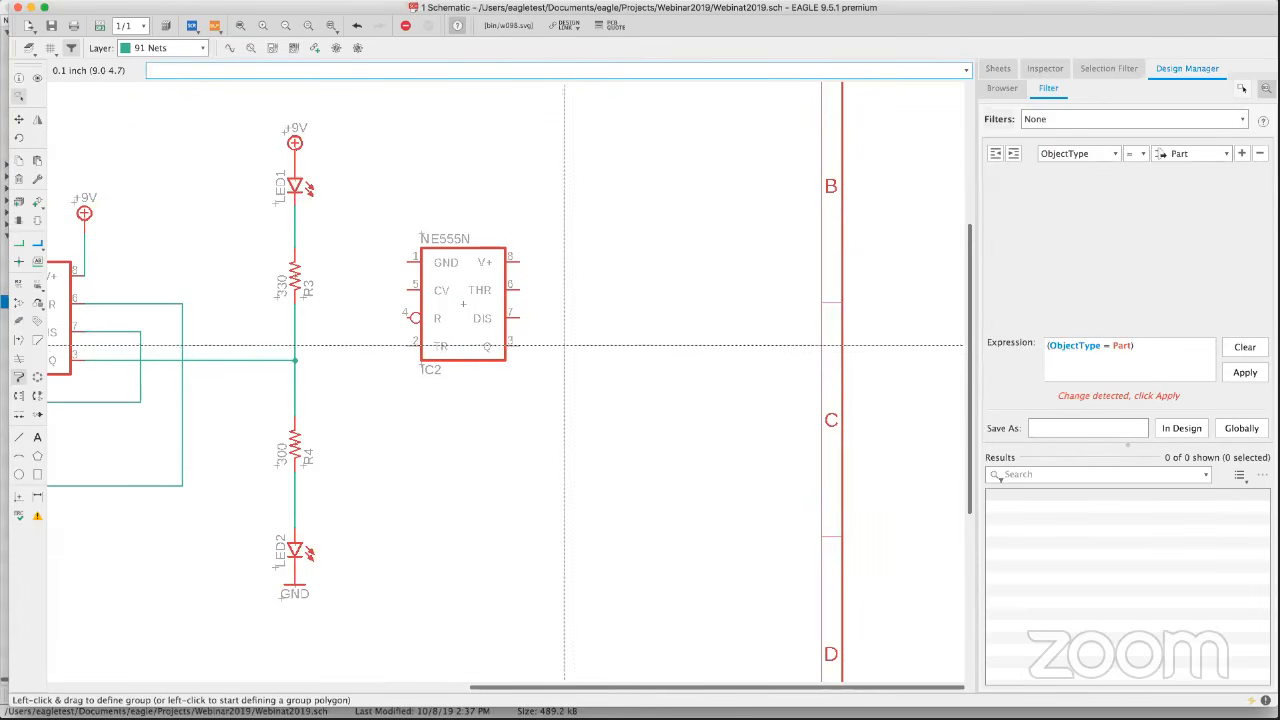
# Break out all pins of the copied NE555N IC2 using the default net names (N$1).
pyautogui.rightClick(462, 305)
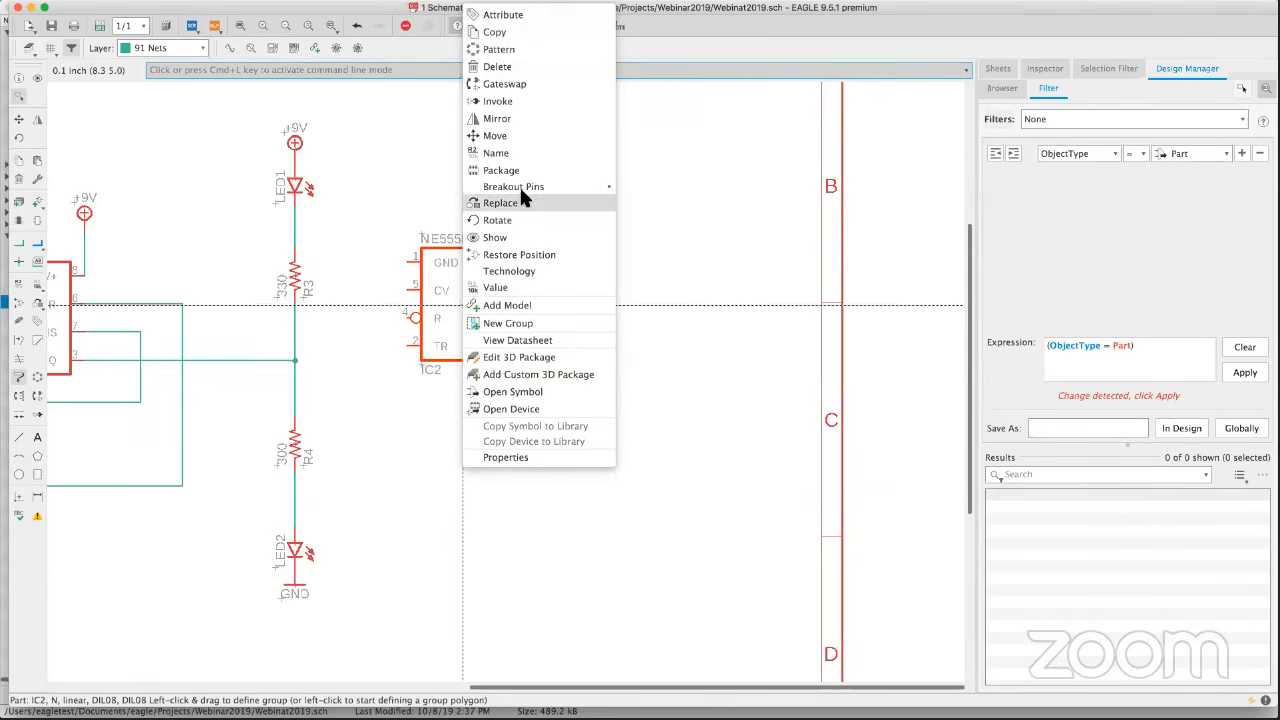
pyautogui.moveTo(519, 186)
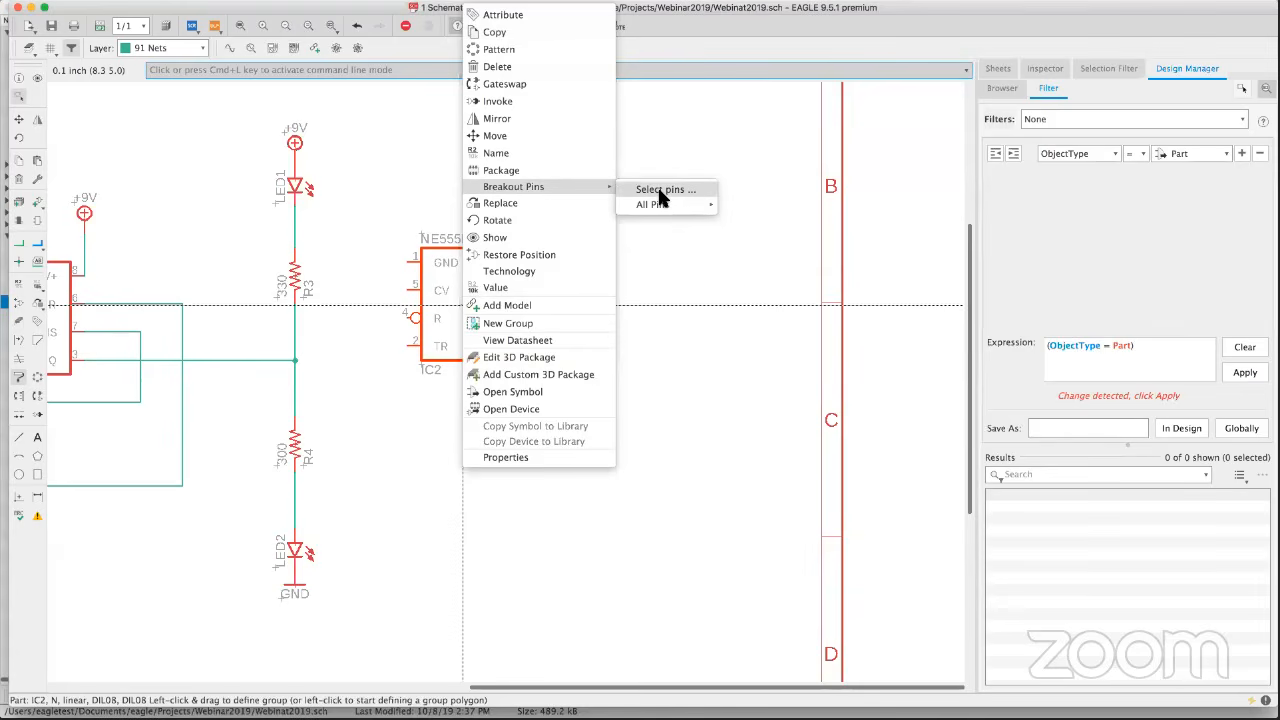
pyautogui.moveTo(659, 210)
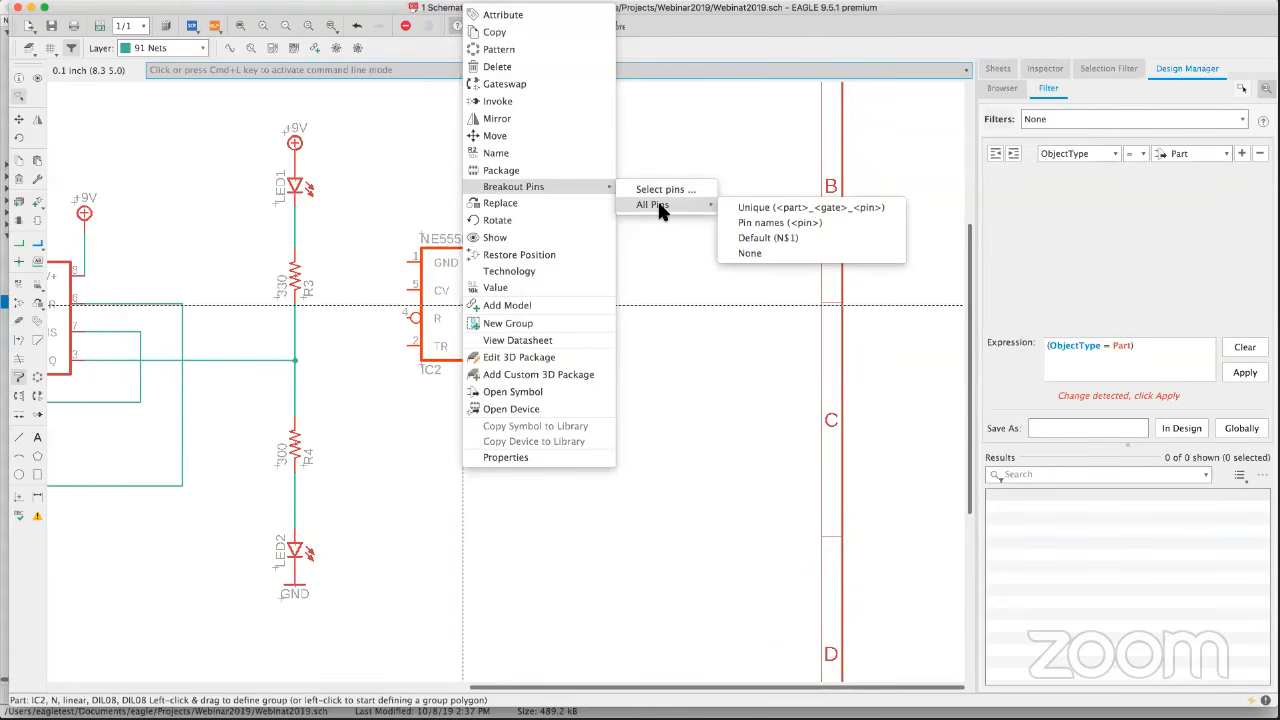
pyautogui.click(757, 240)
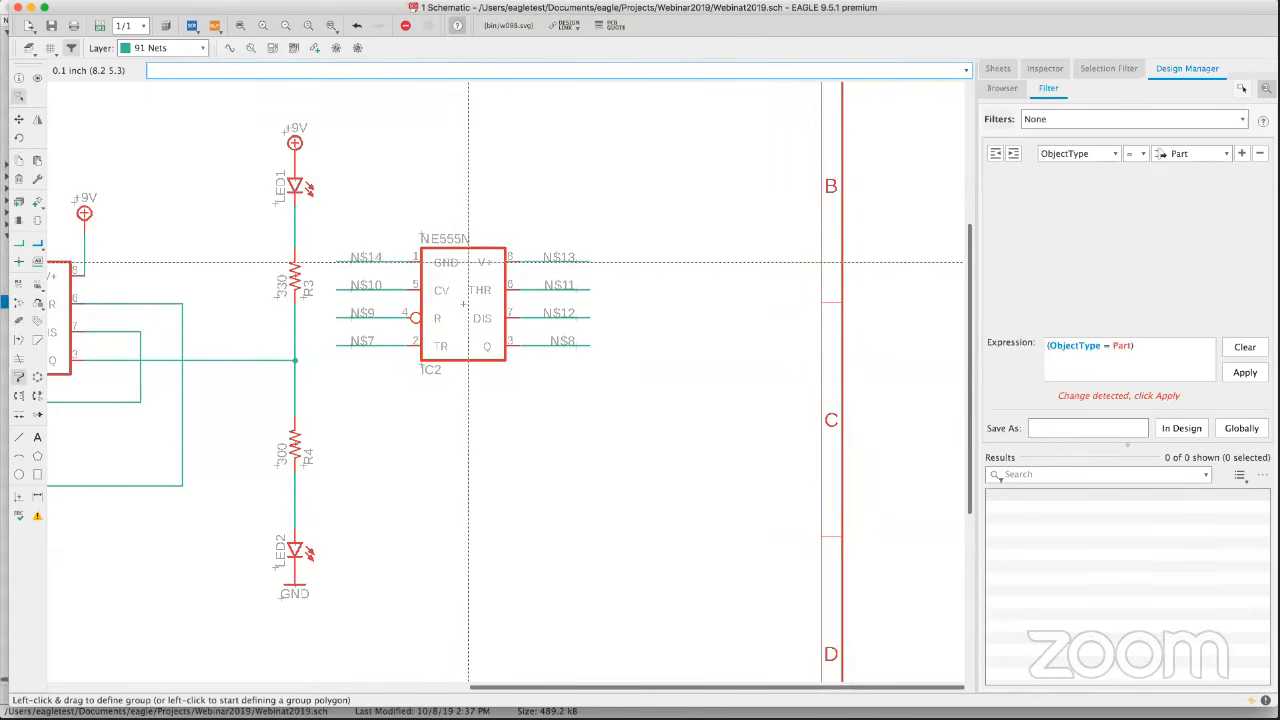
# Make a bus from the grouped nets N$13, N$11, N$12 and N$8, drawing it vertically beside them and ending at about (9.4 3.8).
pyautogui.moveTo(519, 215); pyautogui.dragTo(630, 405)
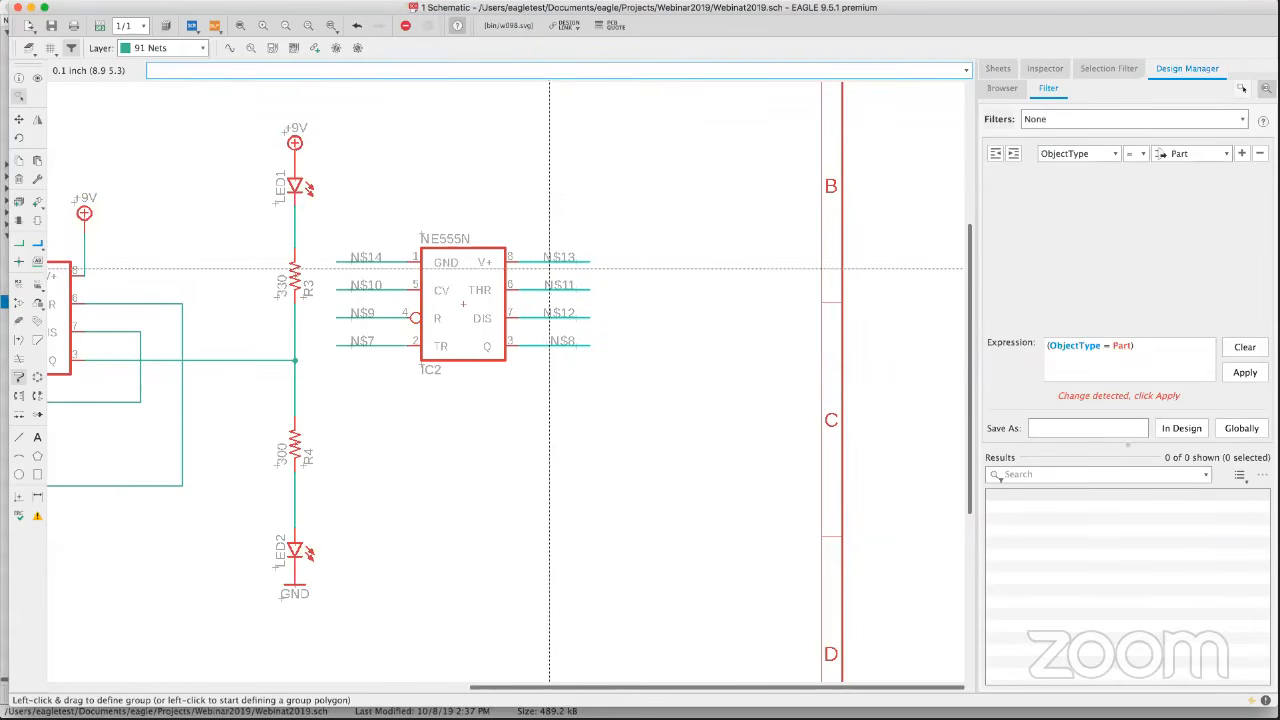
pyautogui.rightClick(582, 266)
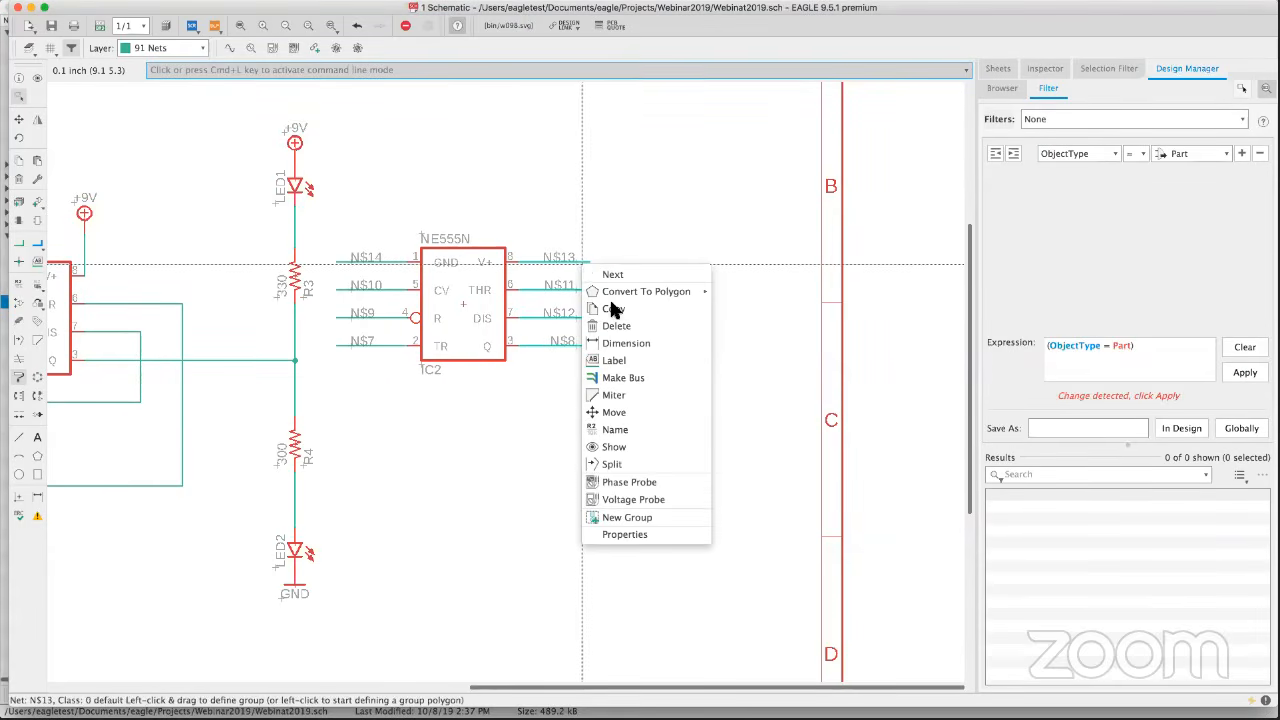
pyautogui.click(628, 381)
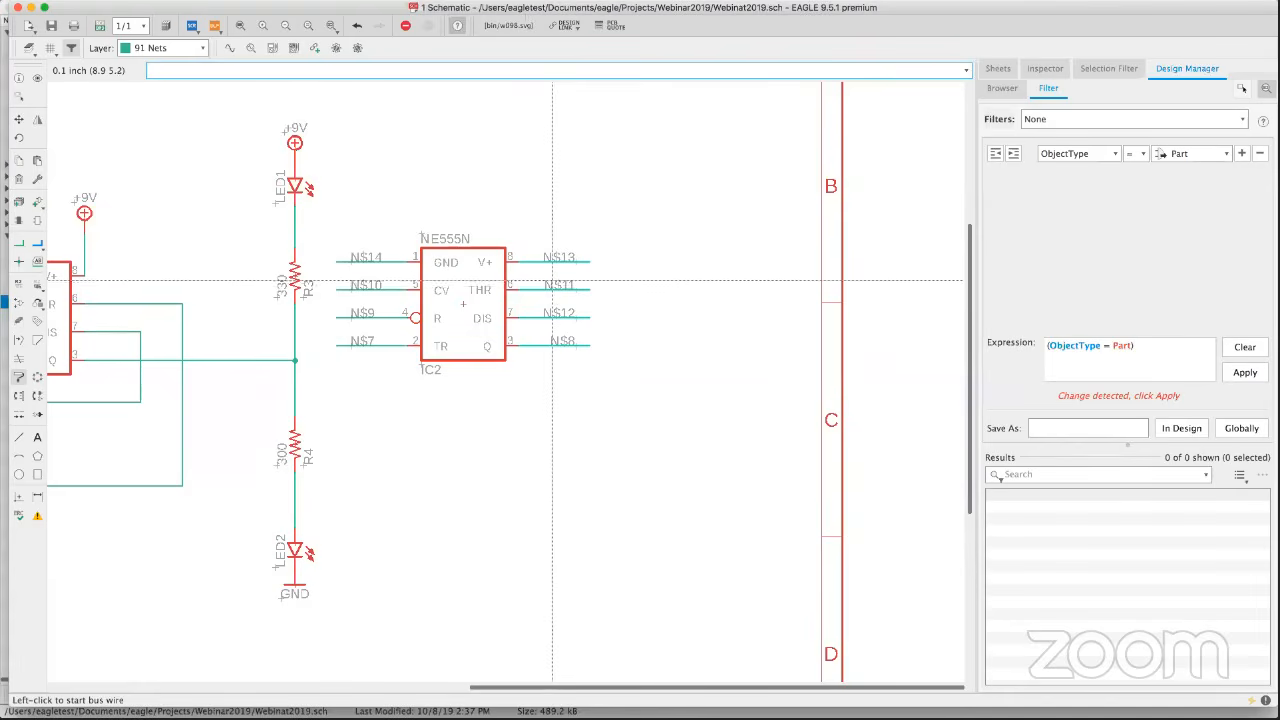
pyautogui.rightClick(553, 288)
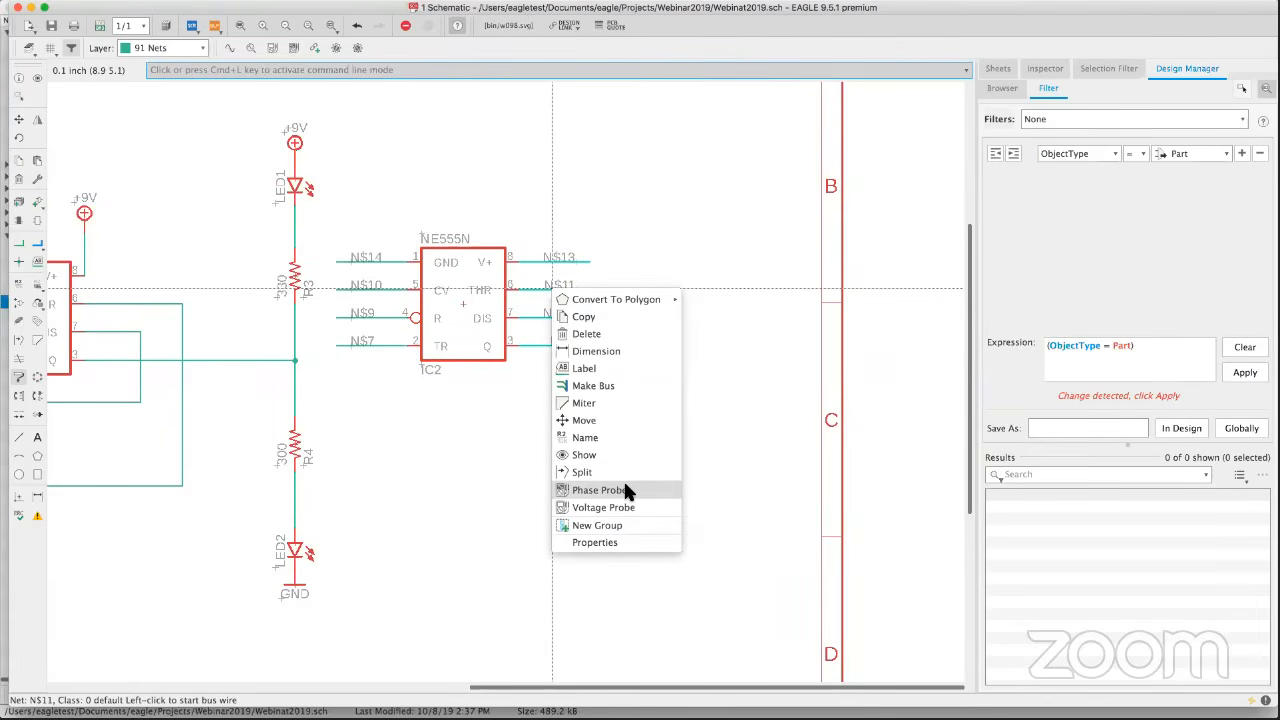
pyautogui.click(625, 384)
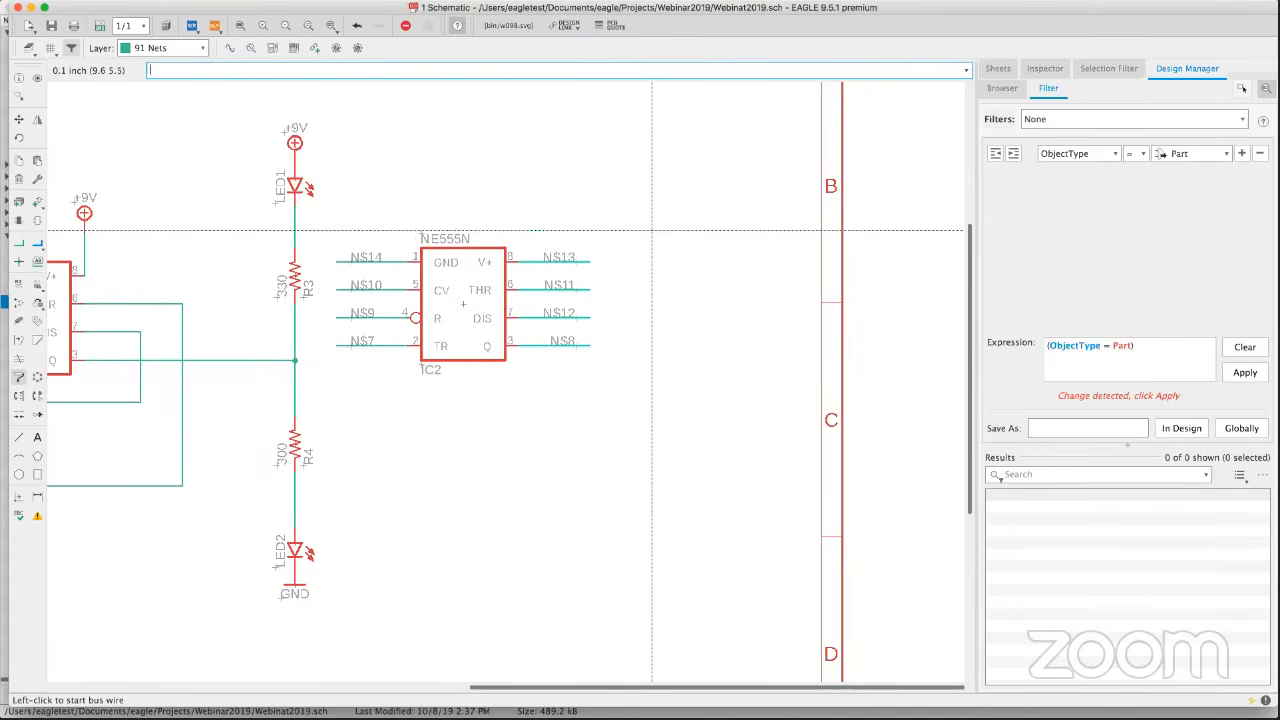
pyautogui.click(616, 221)
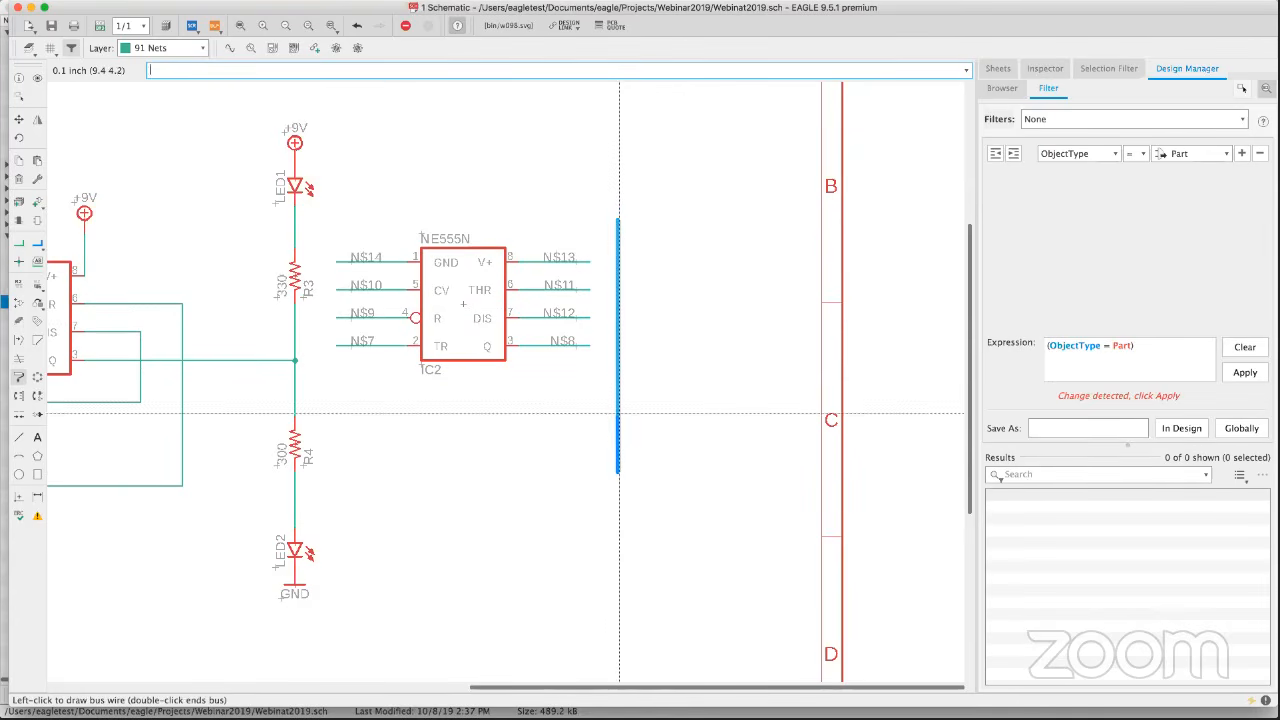
pyautogui.doubleClick(617, 471)
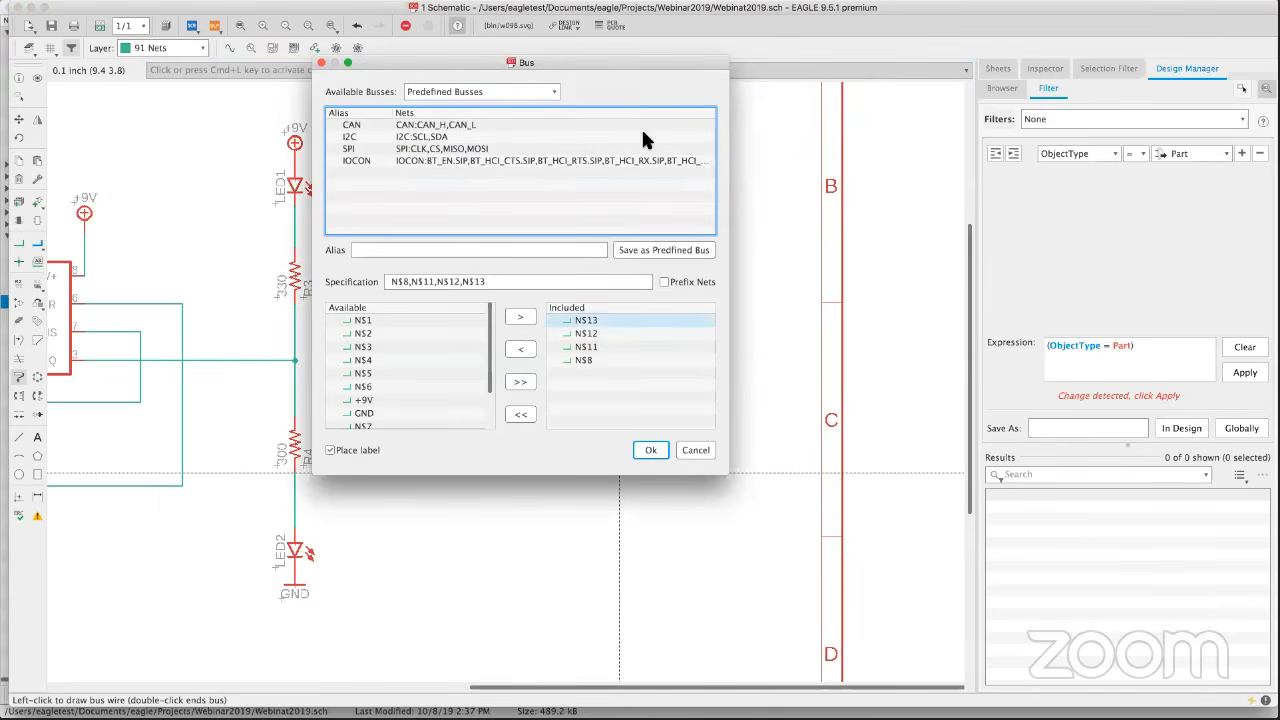
# Give the new bus the alias 555 and place its label just above the bus wire.
pyautogui.moveTo(615, 60); pyautogui.dragTo(361, 79)
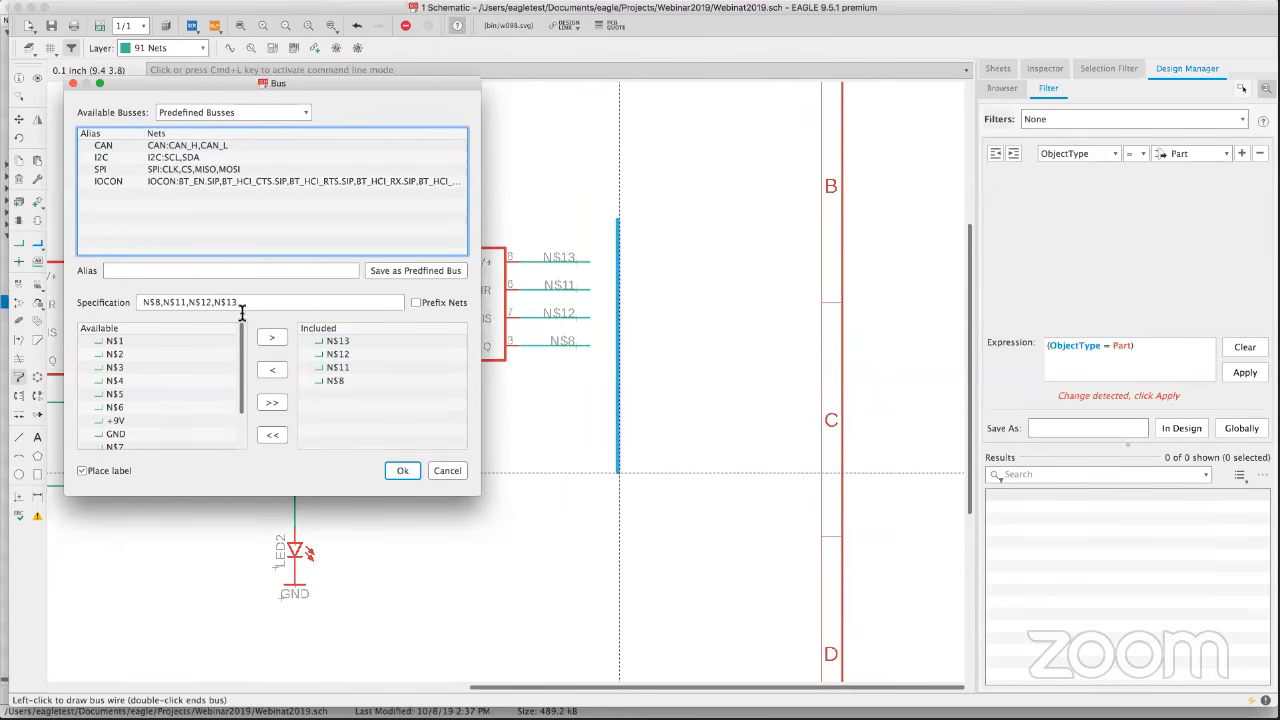
pyautogui.click(180, 271)
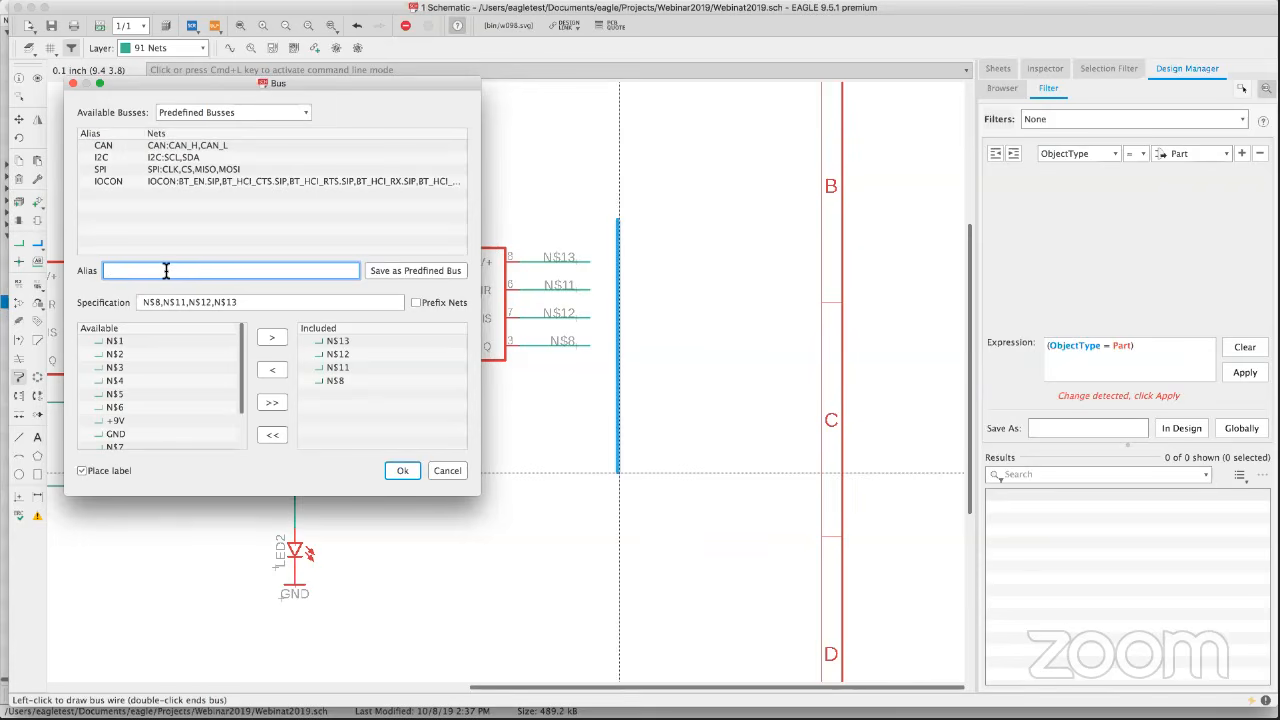
pyautogui.write('555')
pyautogui.click(402, 472)
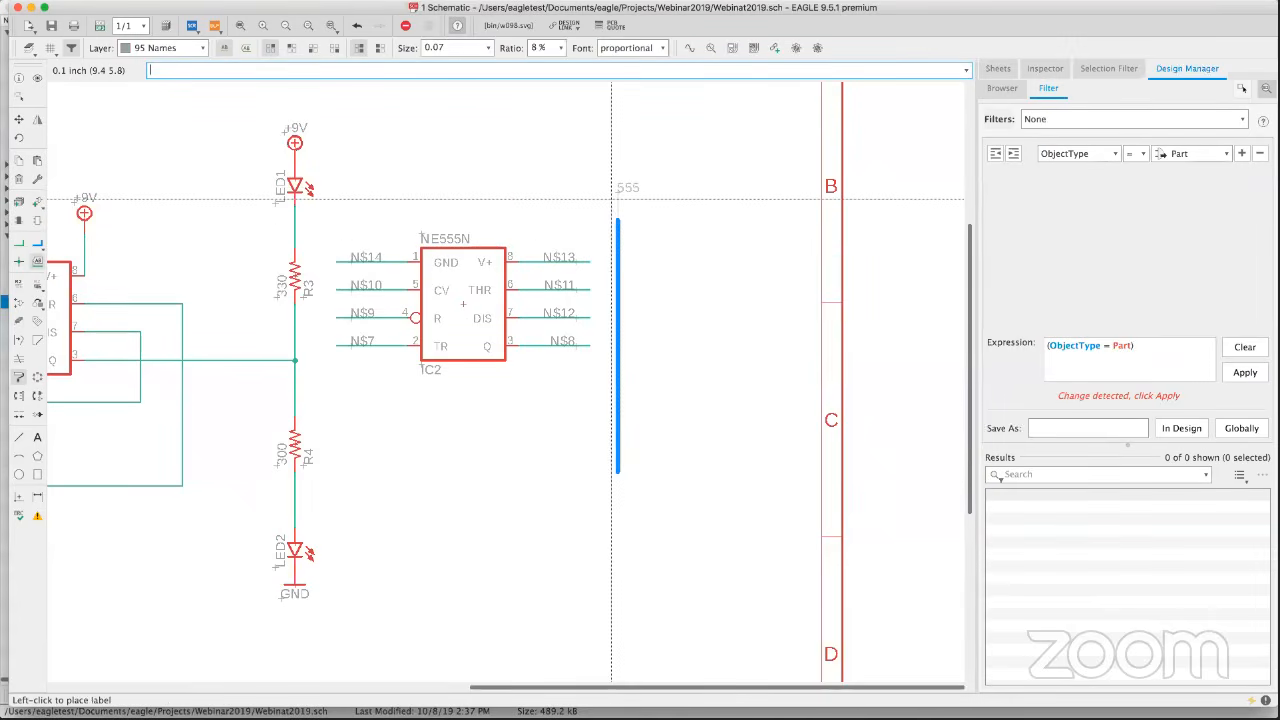
pyautogui.click(611, 197)
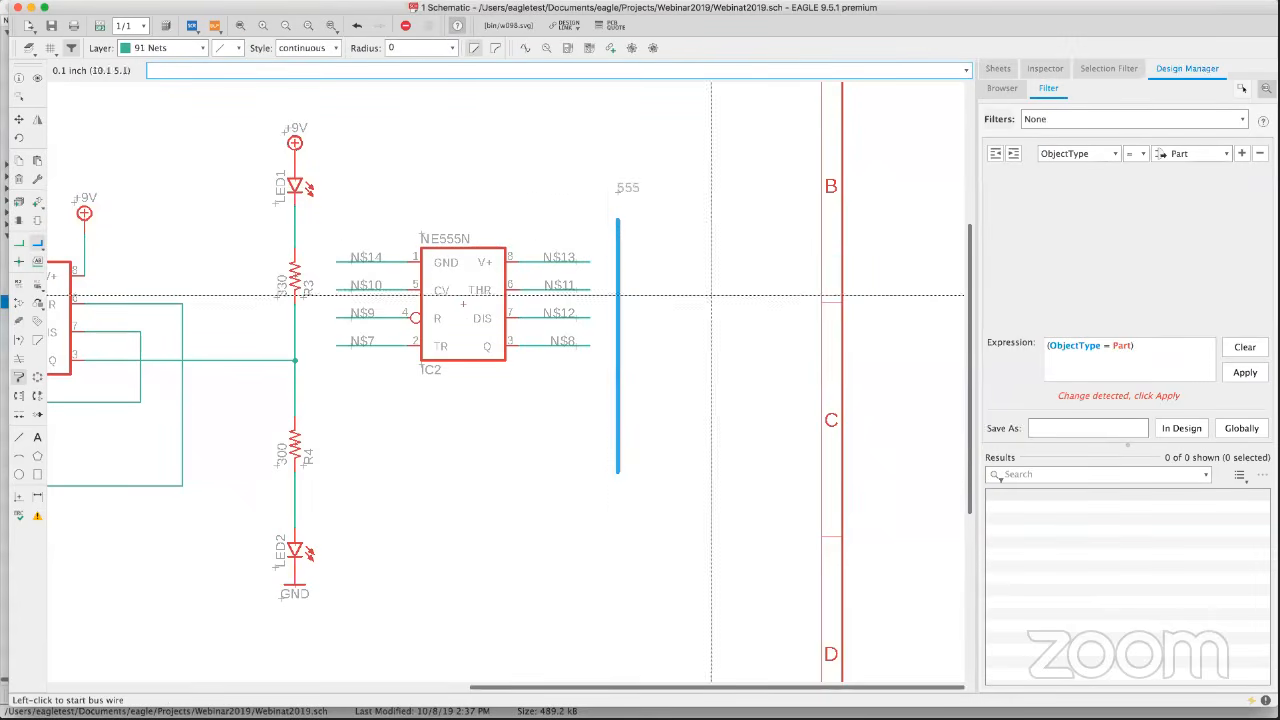
pyautogui.click(18, 261)
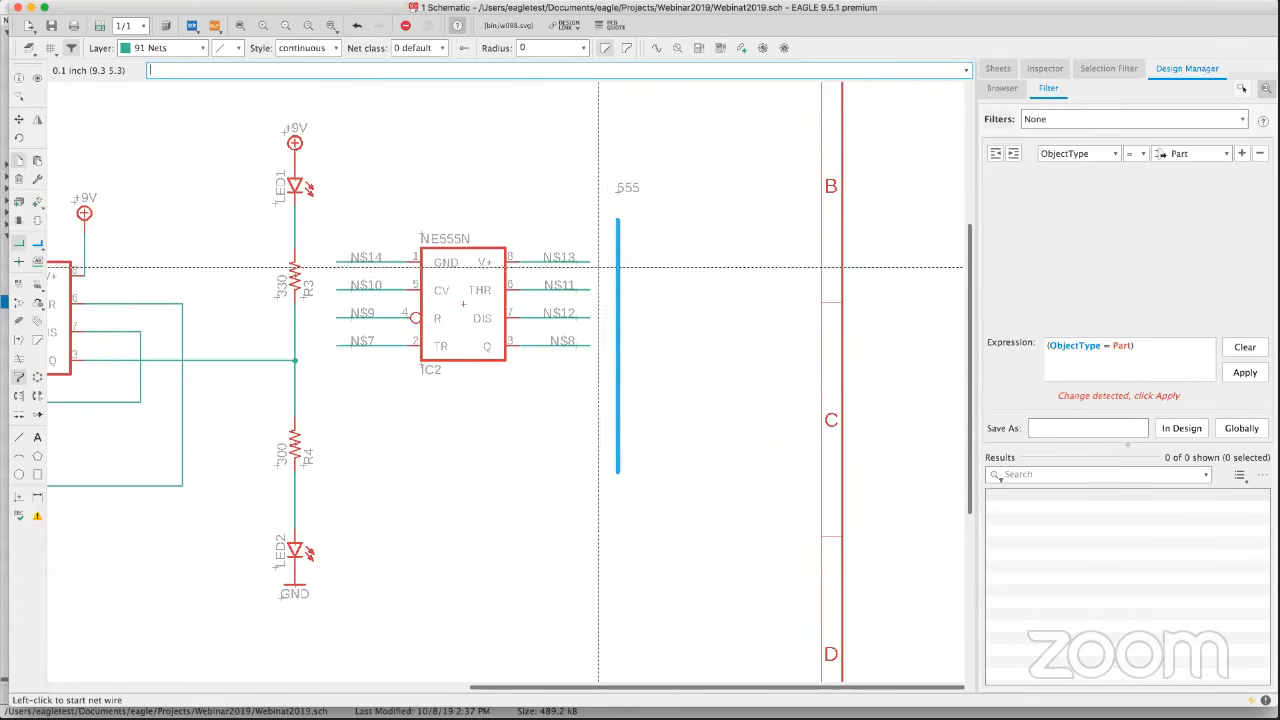
pyautogui.click(619, 266)
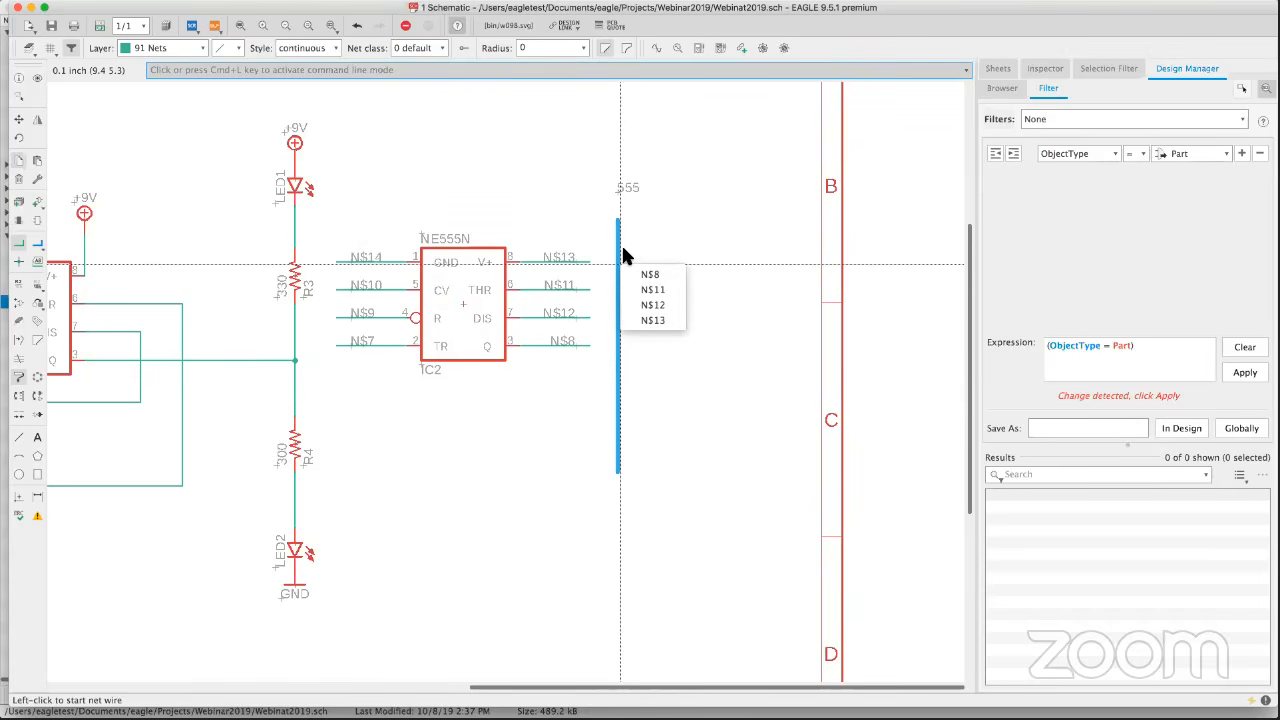
pyautogui.press('Escape')
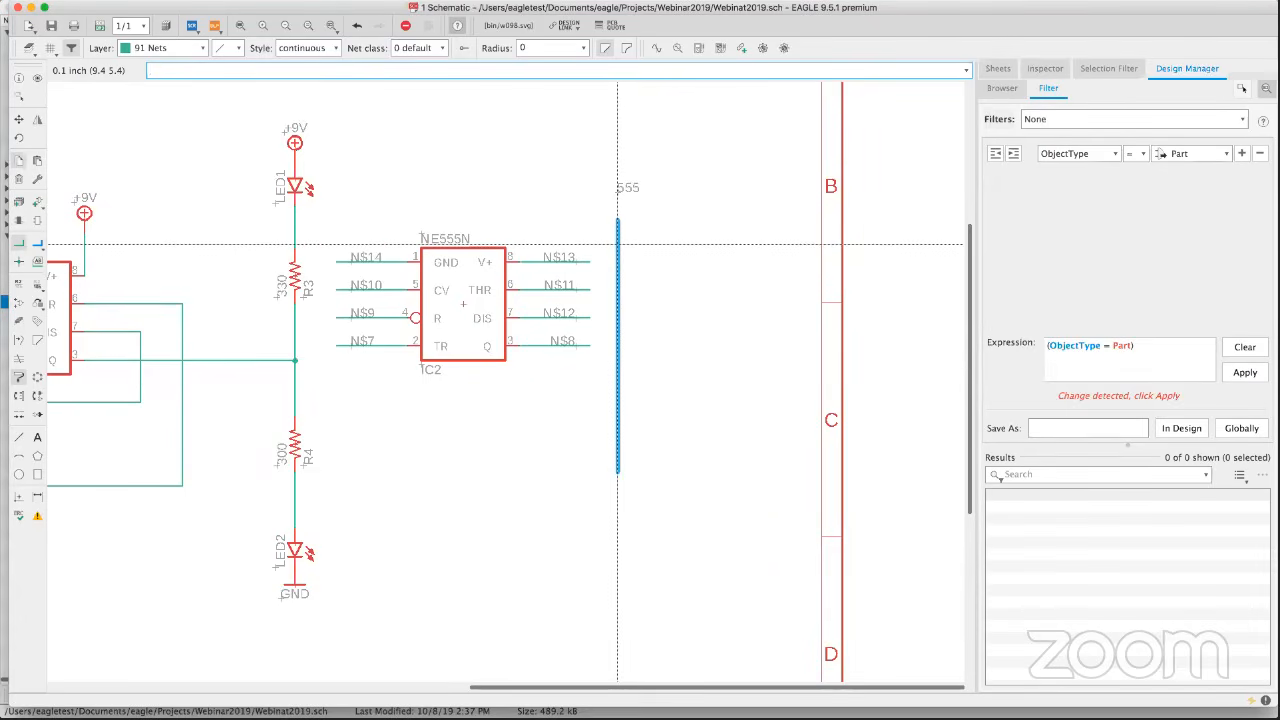
# Try to break out all nets from the 555 bus toward the area above IC2.
pyautogui.rightClick(618, 245)
pyautogui.moveTo(651, 258)
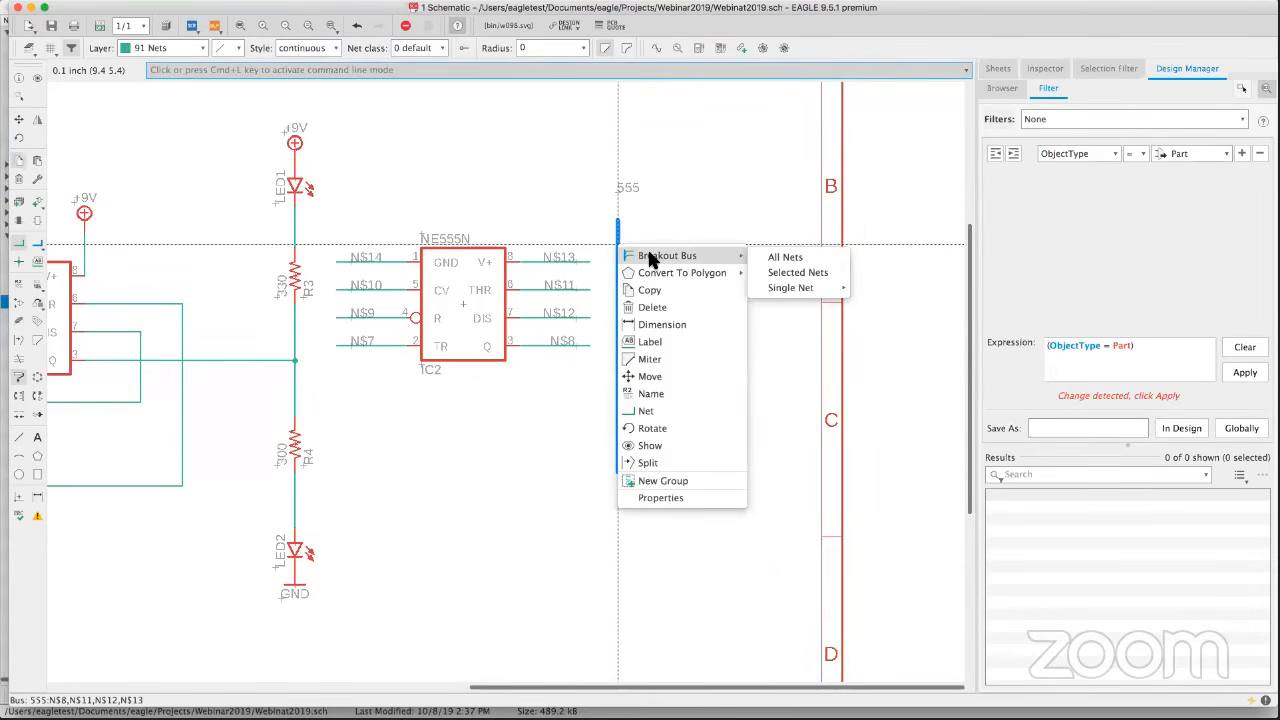
pyautogui.click(771, 259)
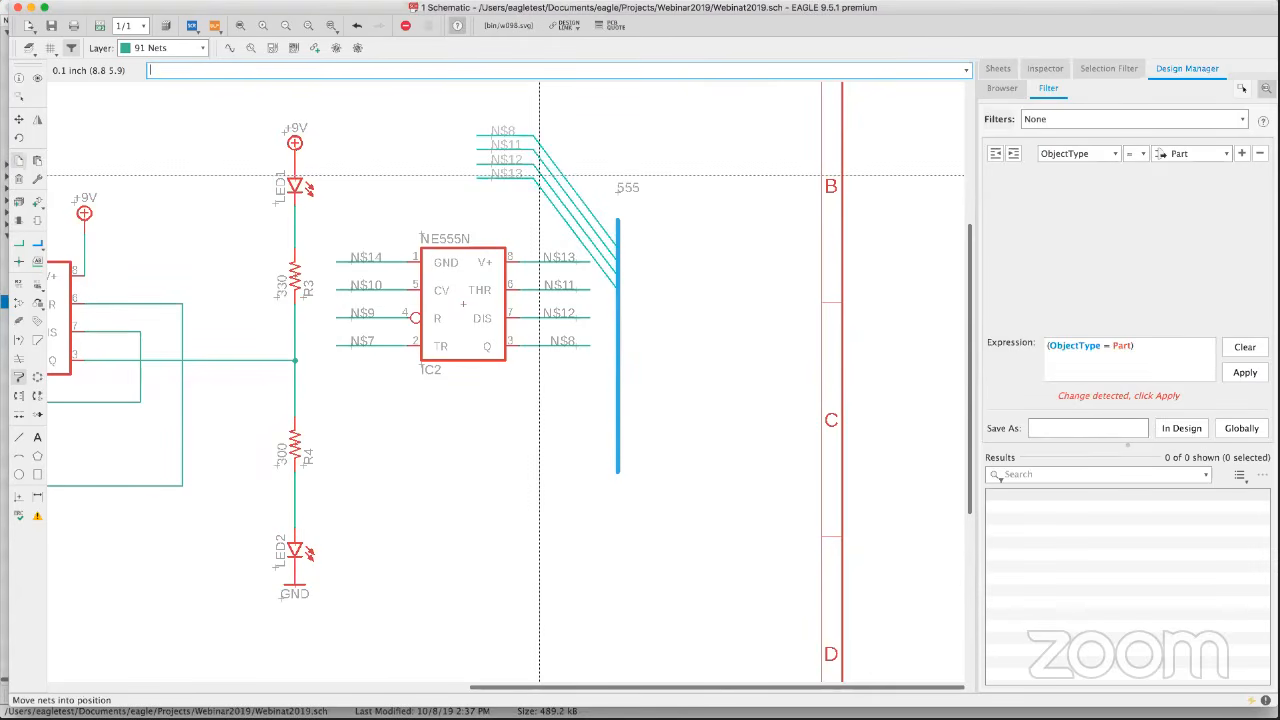
pyautogui.press('Escape')
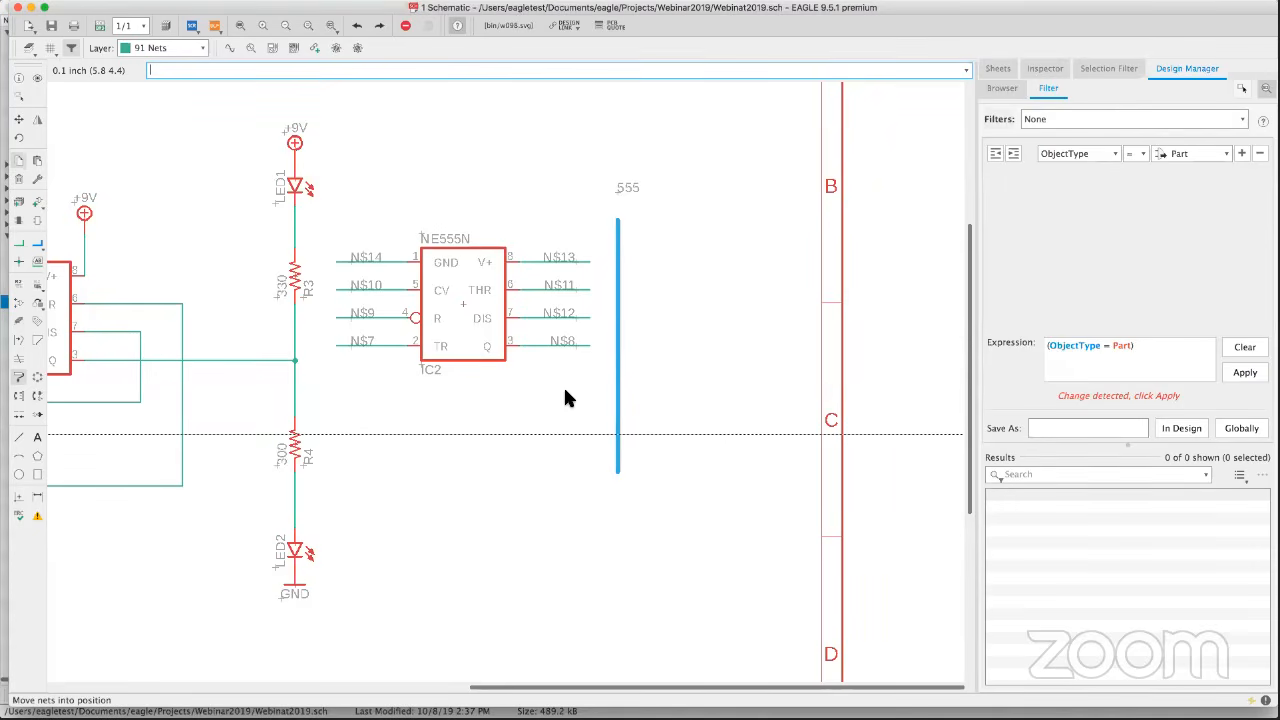
# Switch to the Chrome browser, maximize its window and open the Webinars & events page from the Autodesk EAGLE site.
pyautogui.press('super+Tab')
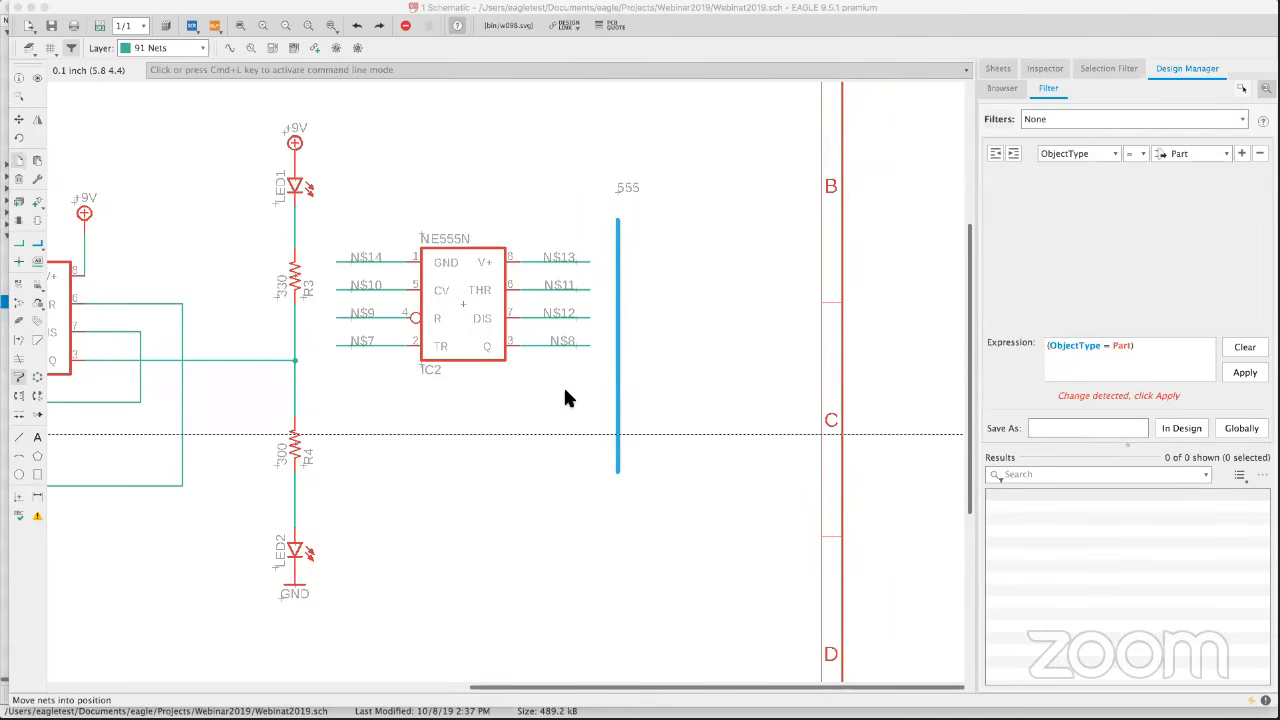
pyautogui.moveTo(411, 106); pyautogui.dragTo(159, 4)
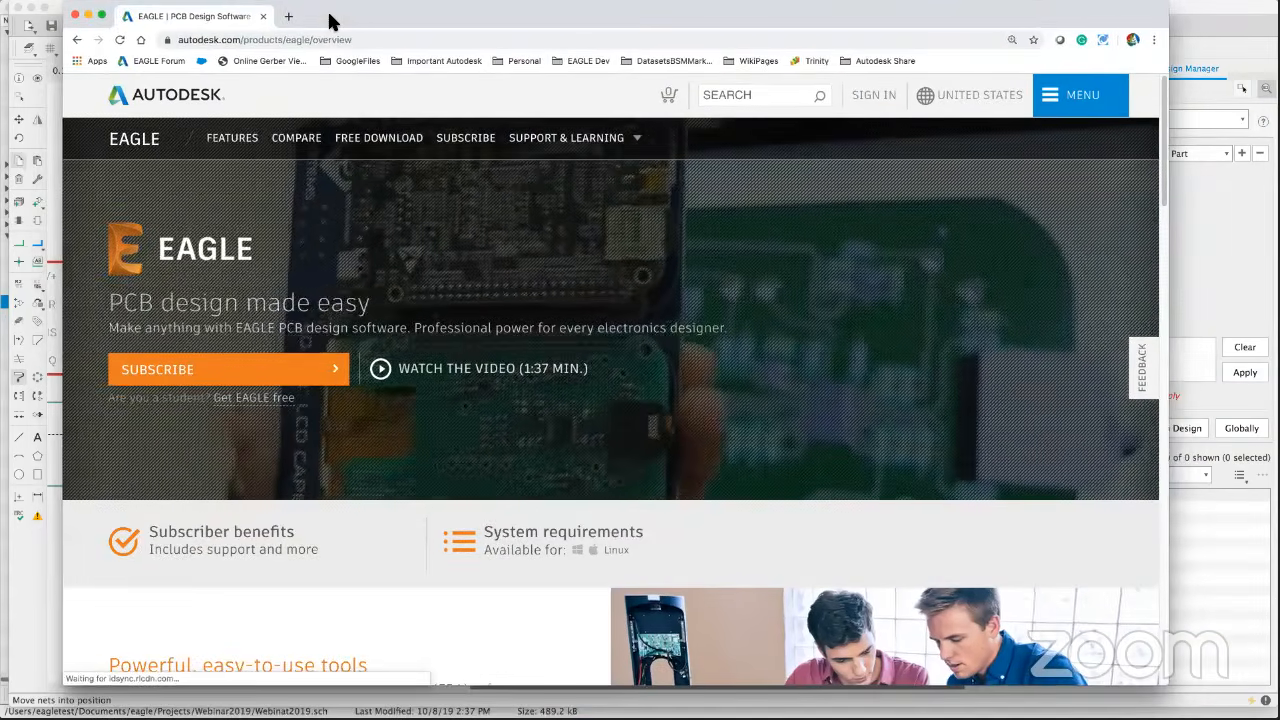
pyautogui.doubleClick(329, 12)
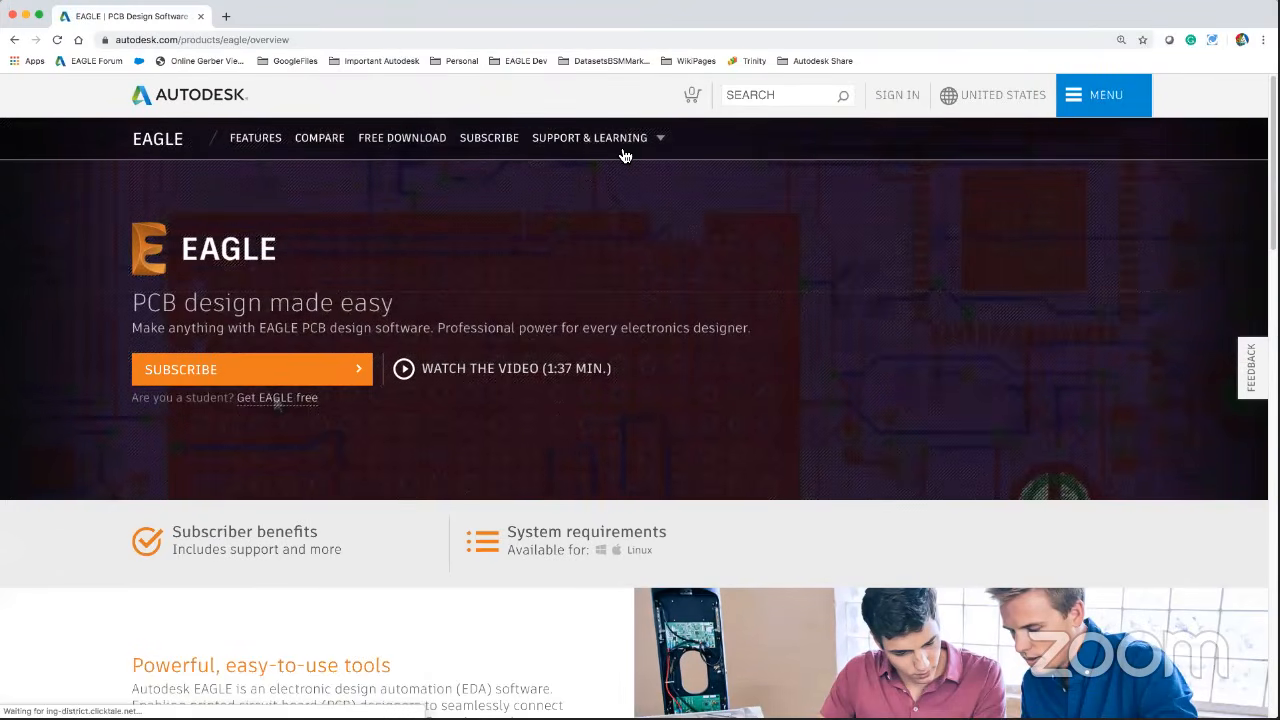
pyautogui.click(621, 146)
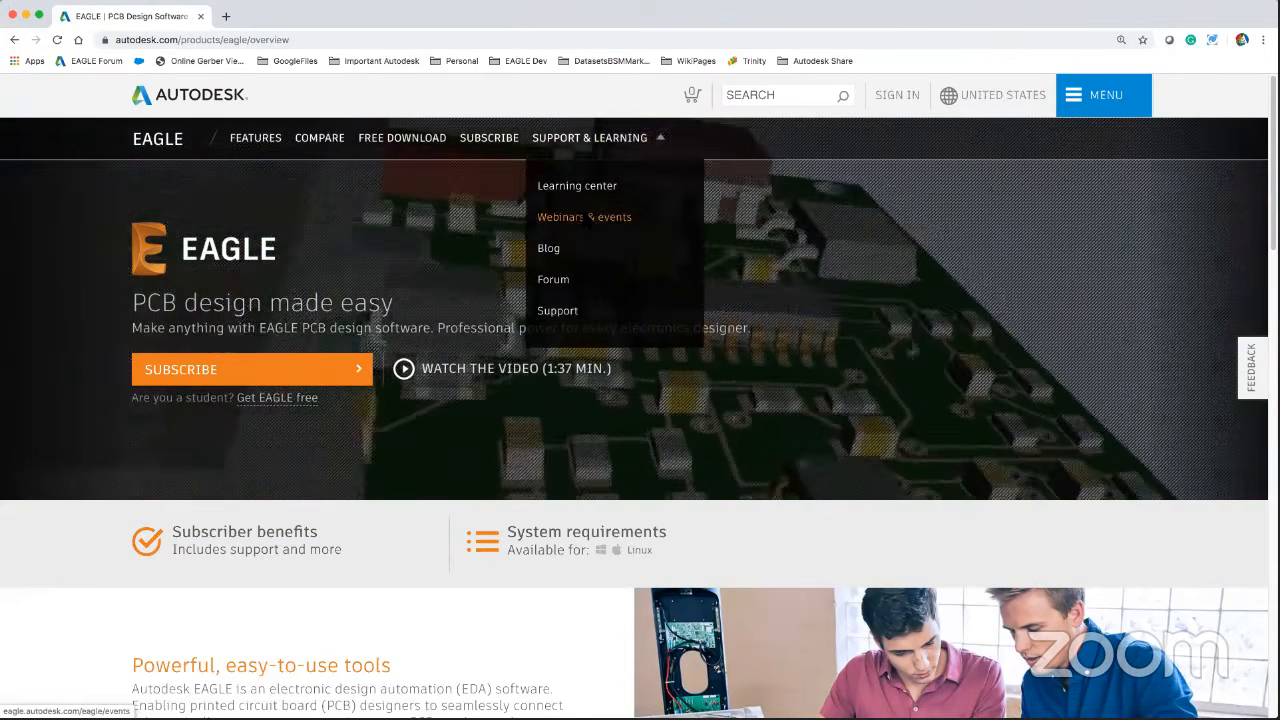
pyautogui.click(588, 218)
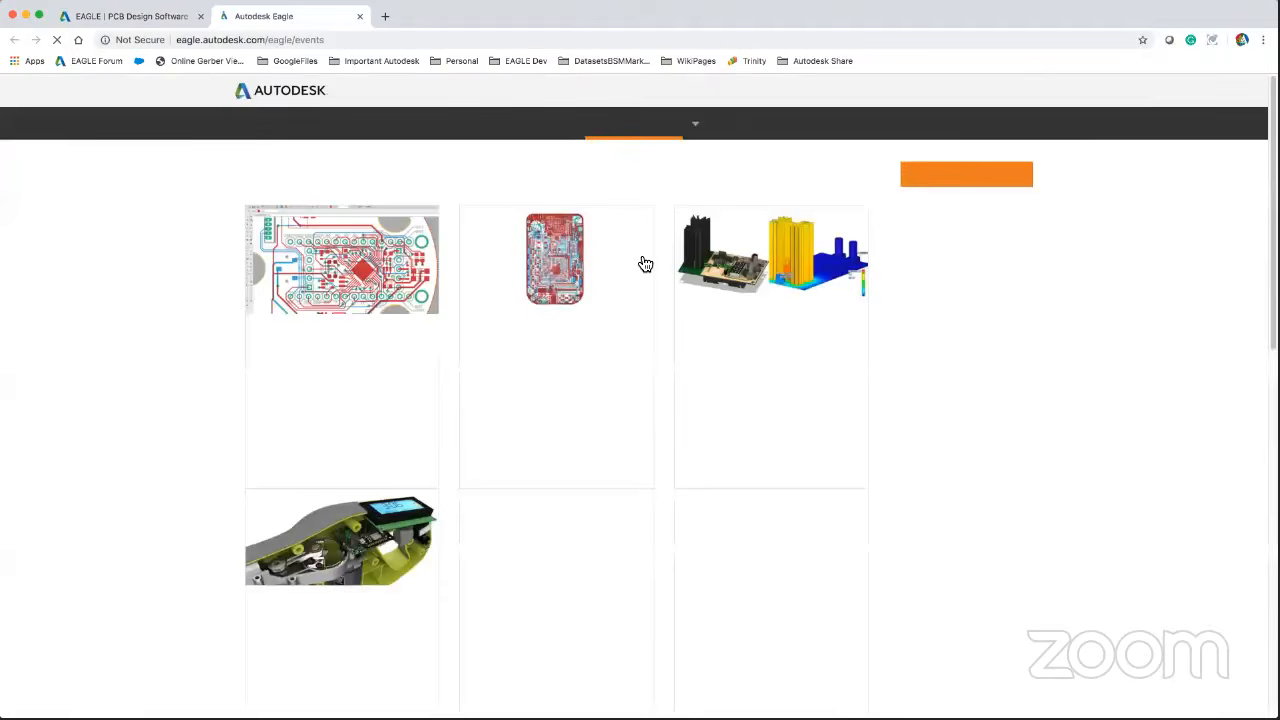
# Examine the webinar cards on the EAGLE events page, including the simulation model sessions, down to the Upcoming Events list.
pyautogui.scroll(-2, 881, 305)
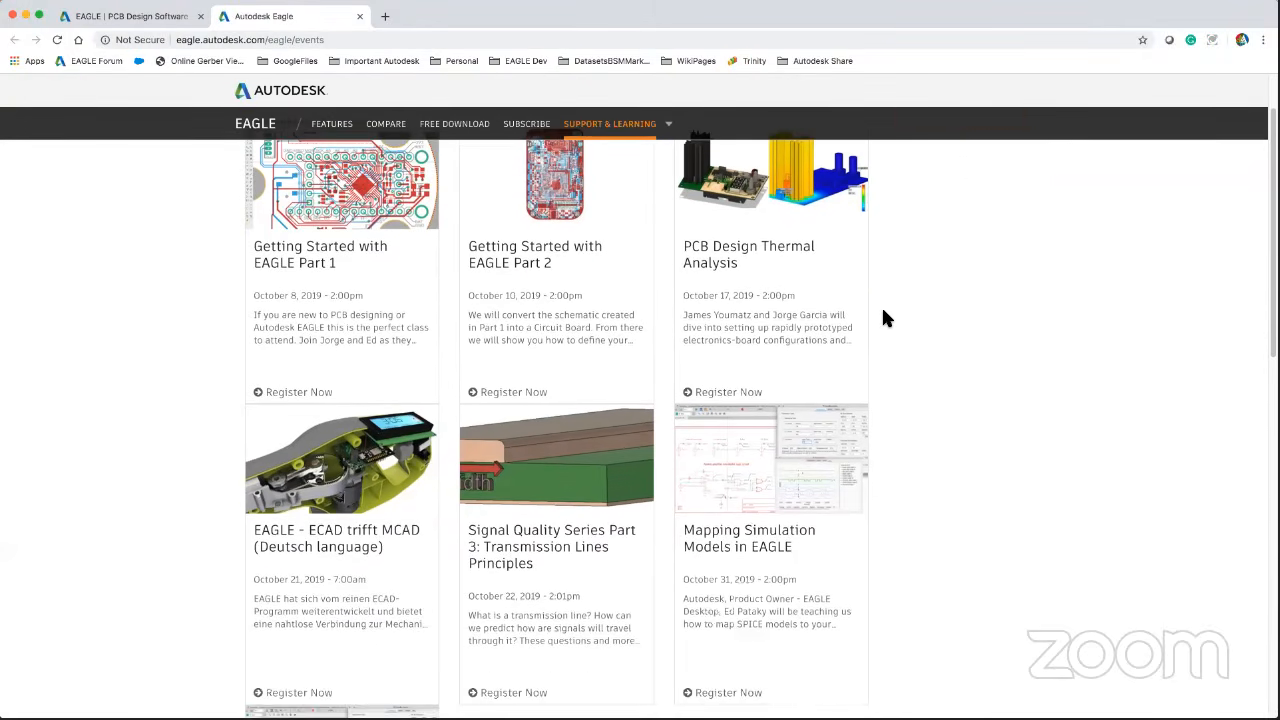
pyautogui.scroll(-5, 883, 311)
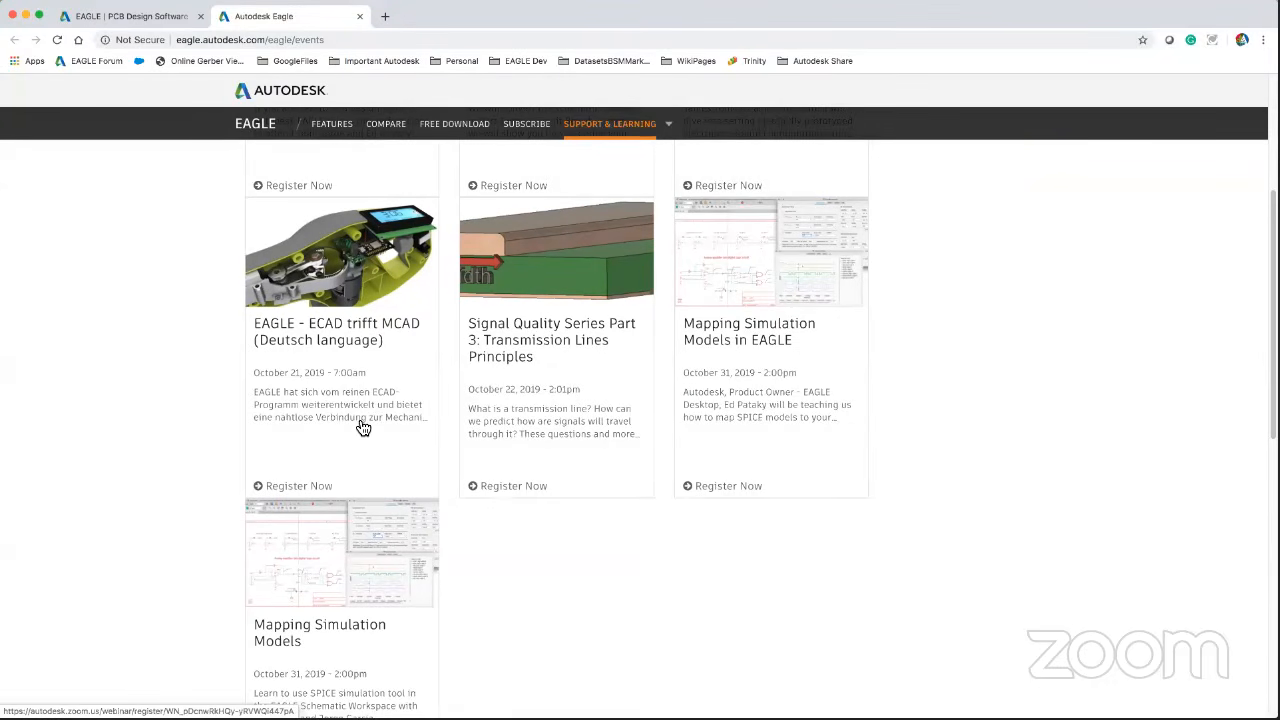
pyautogui.scroll(-1, 758, 429)
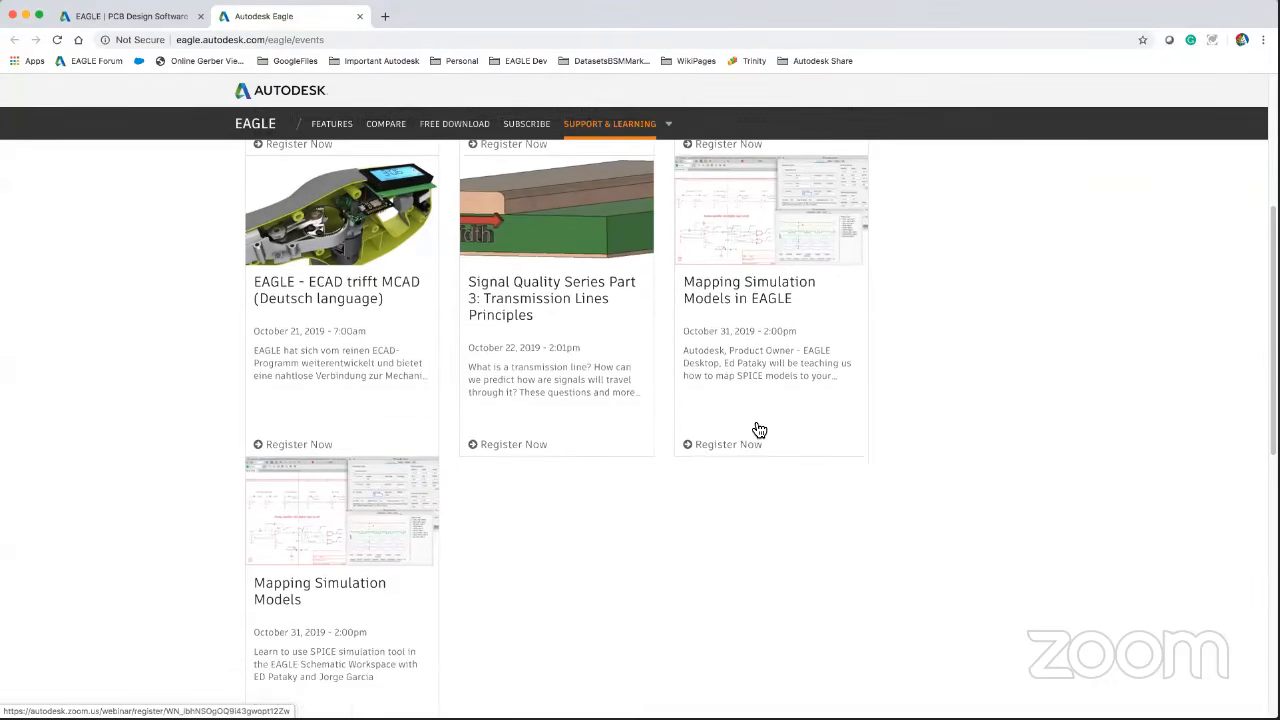
pyautogui.scroll(1, 809, 408)
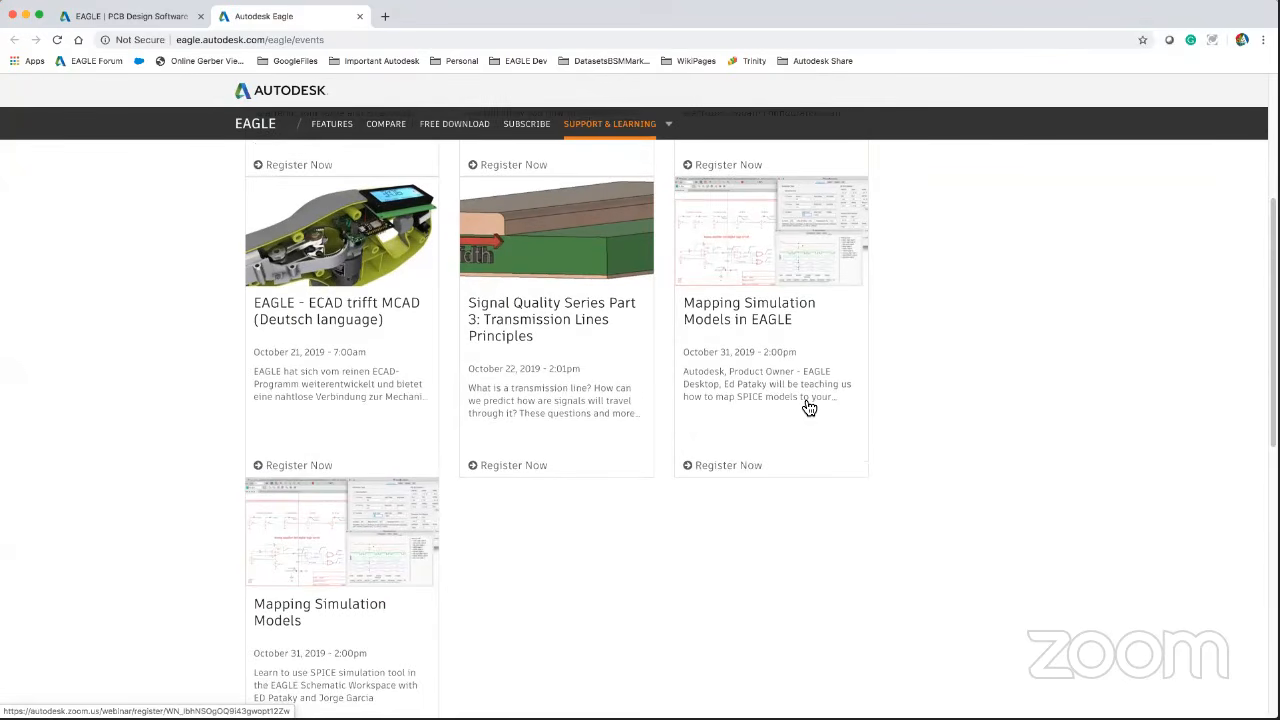
pyautogui.scroll(5, 809, 408)
pyautogui.scroll(-4, 809, 408)
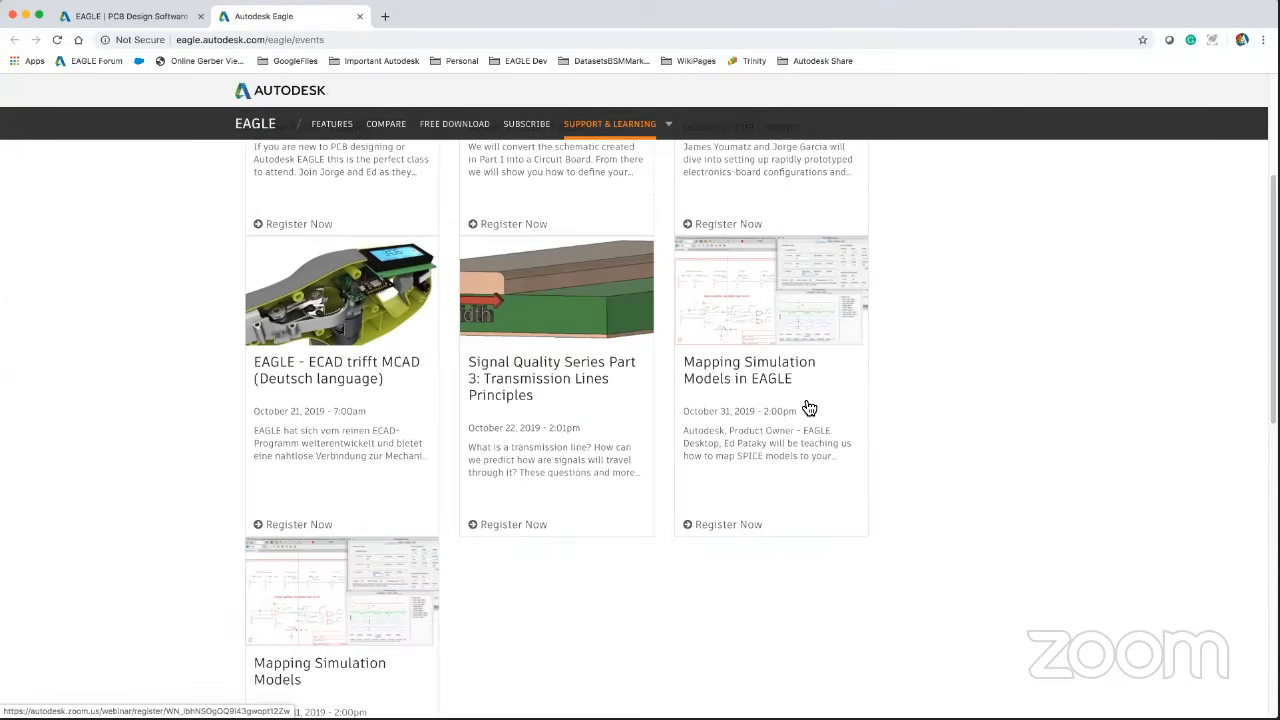
pyautogui.scroll(-1, 809, 408)
pyautogui.scroll(-1, 809, 408)
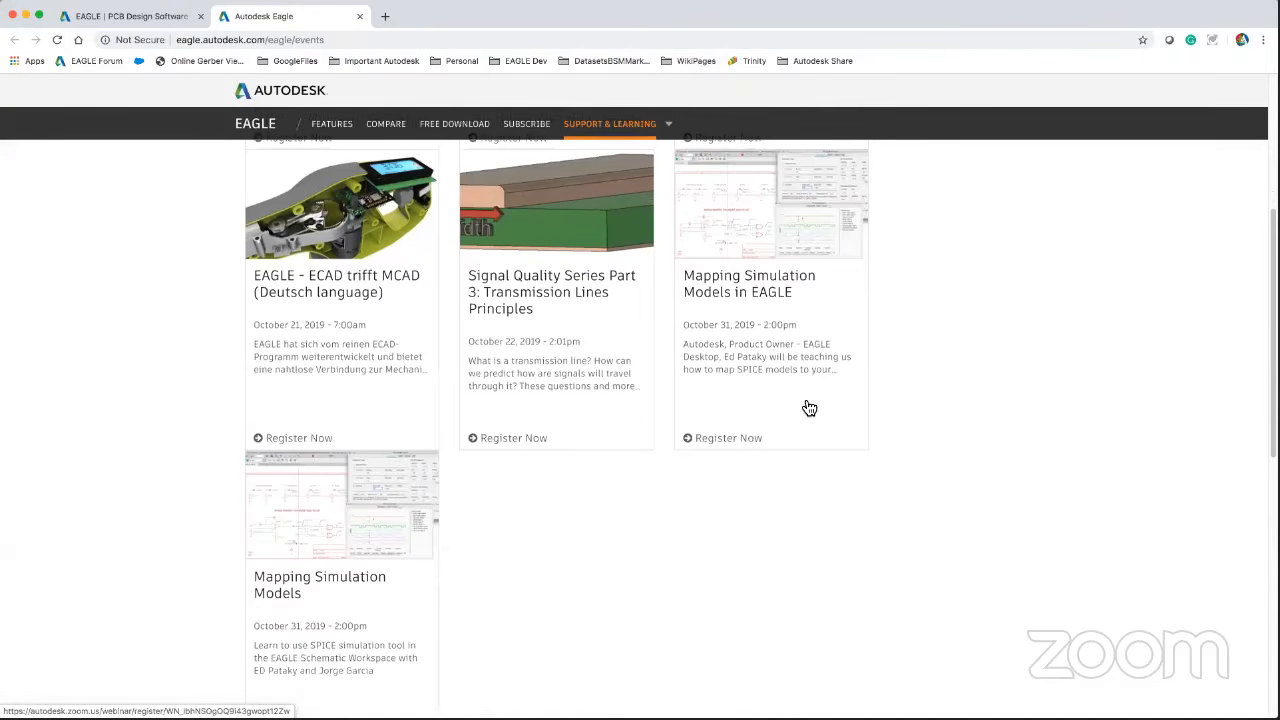
pyautogui.scroll(-1, 809, 408)
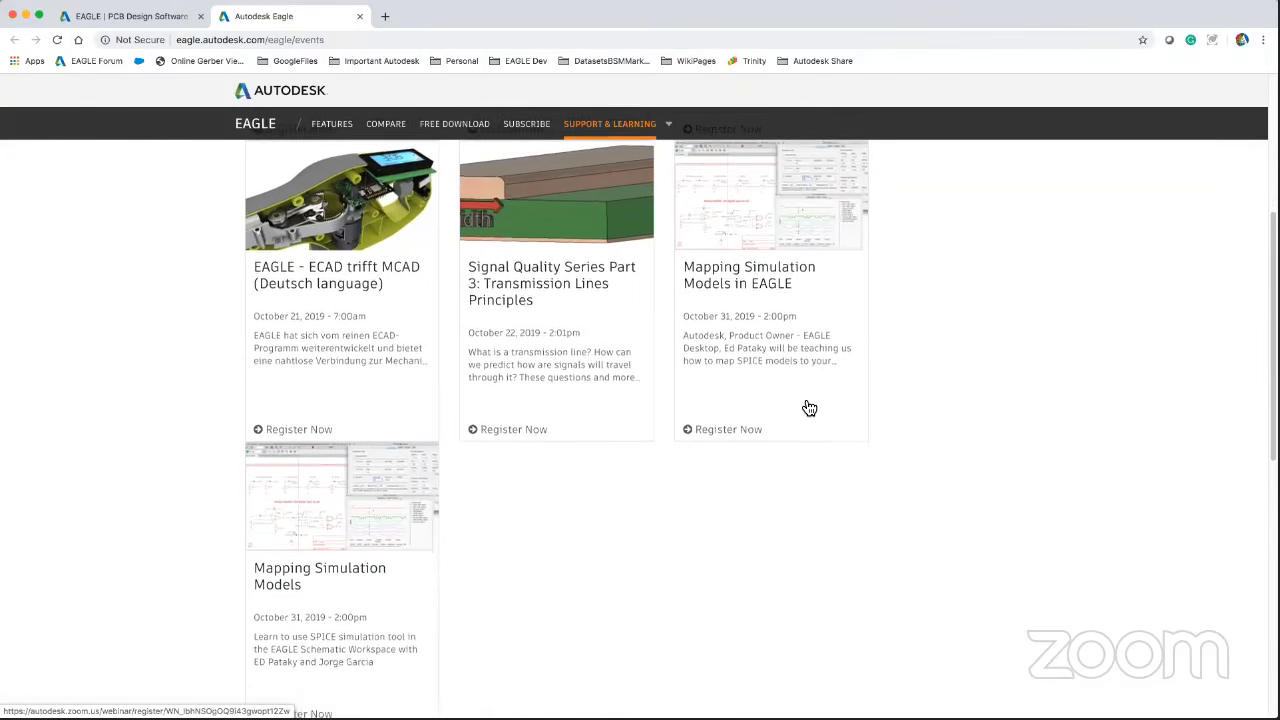
pyautogui.scroll(-5, 809, 408)
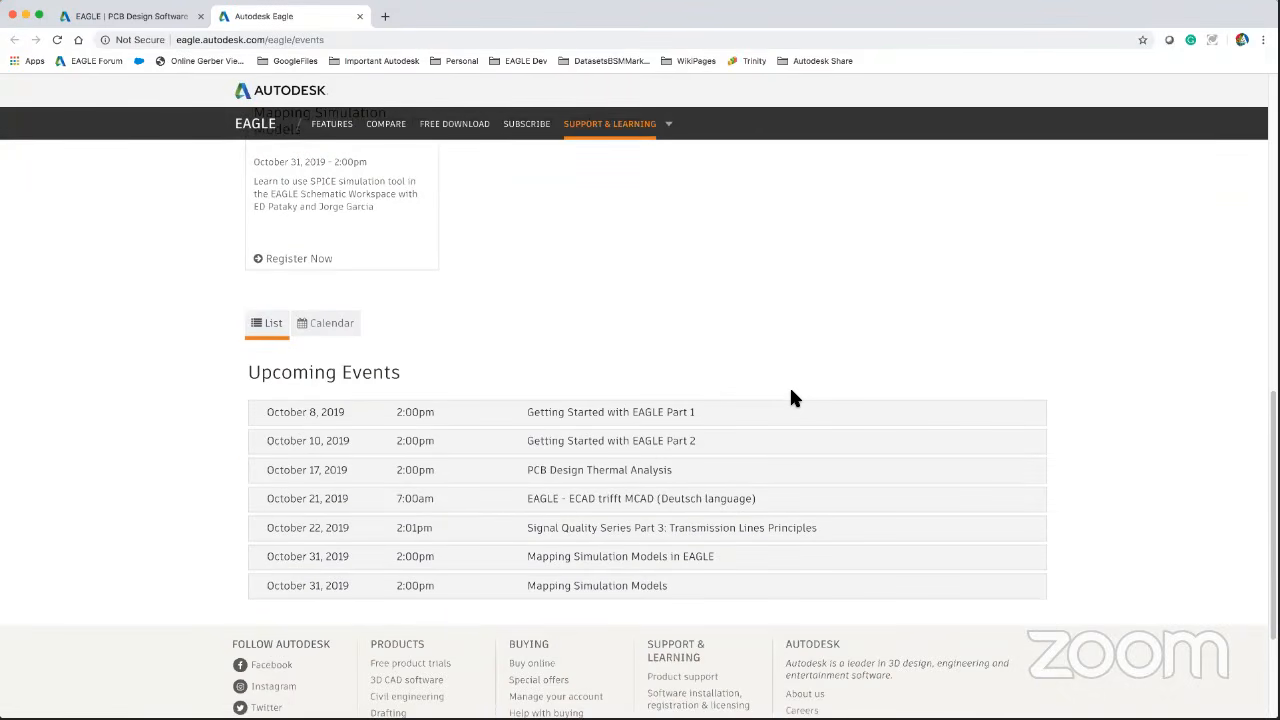